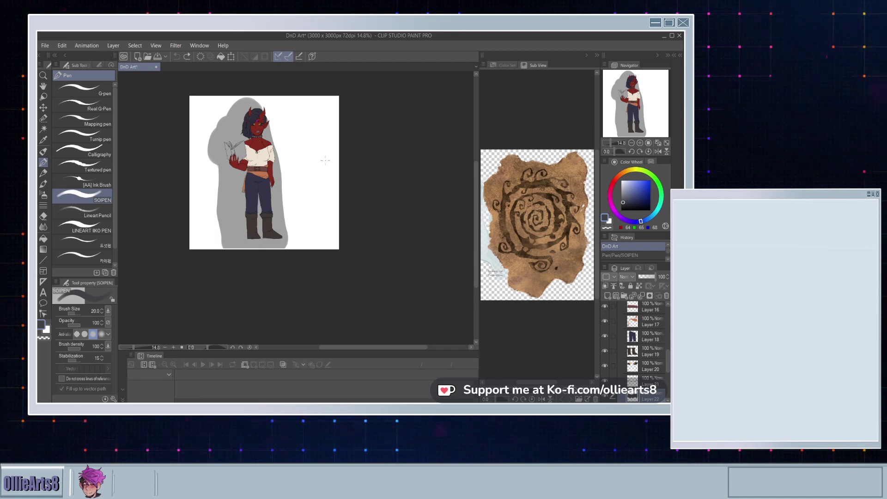
Step: Examine the coloured character up close from horns to boots, including the uncoloured book in the raised hand
scroll(325, 160, up, 1)
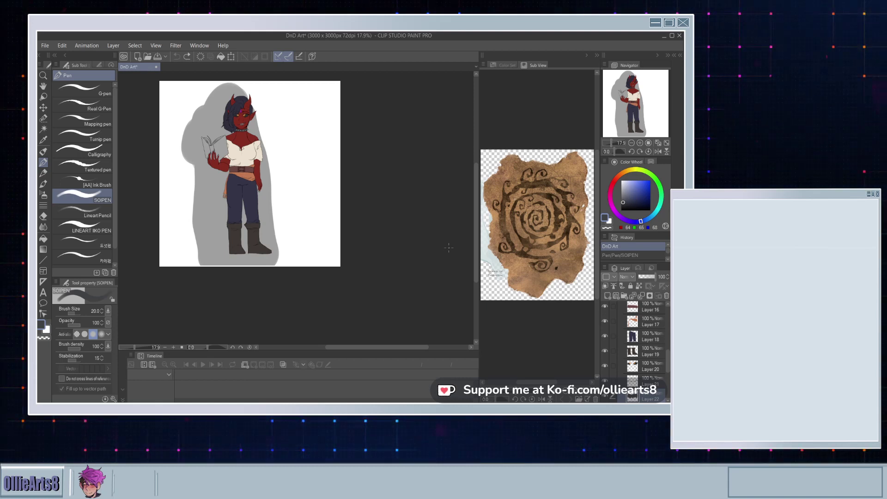
scroll(314, 186, down, 3)
scroll(297, 185, up, 3)
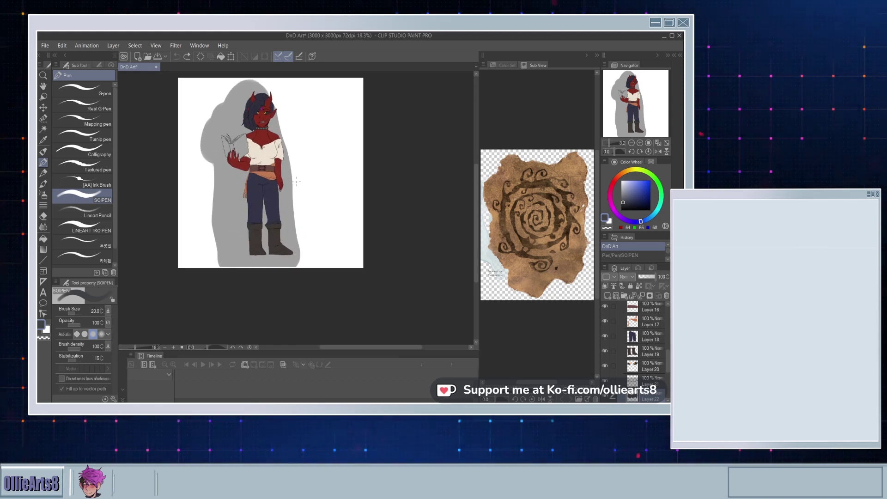
scroll(296, 181, up, 3)
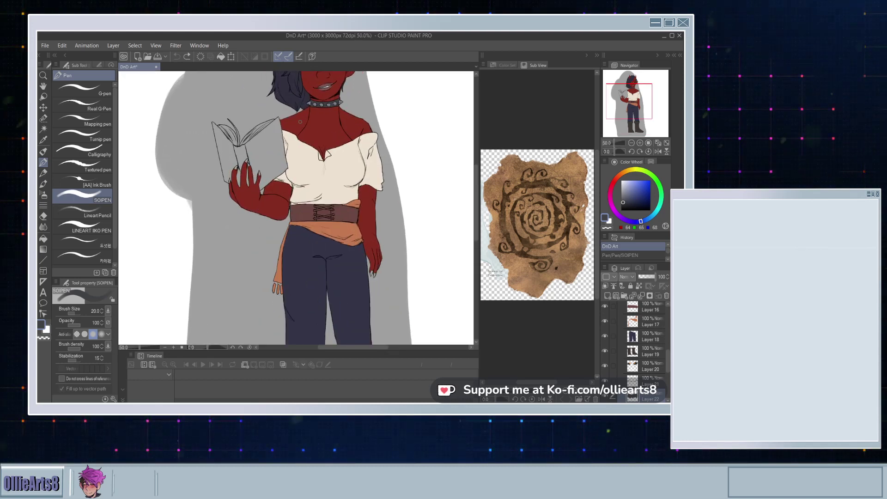
scroll(296, 208, down, 1)
scroll(267, 182, down, 1)
scroll(266, 182, up, 2)
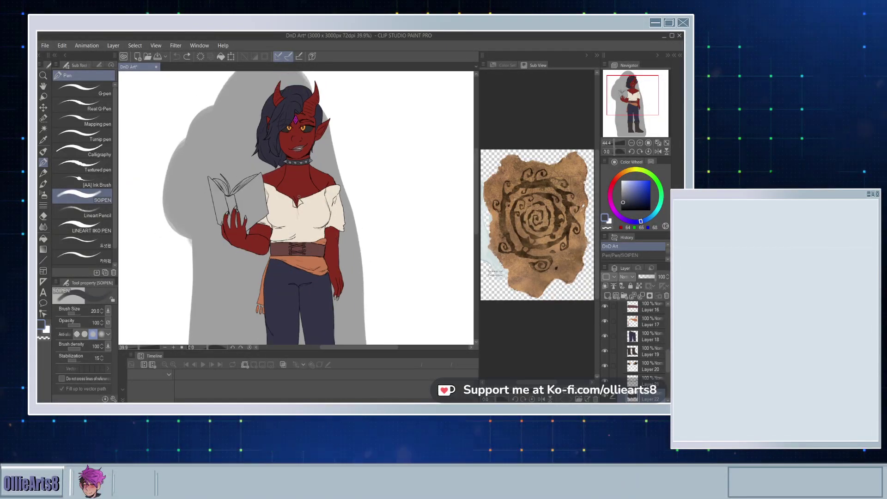
scroll(296, 196, up, 2)
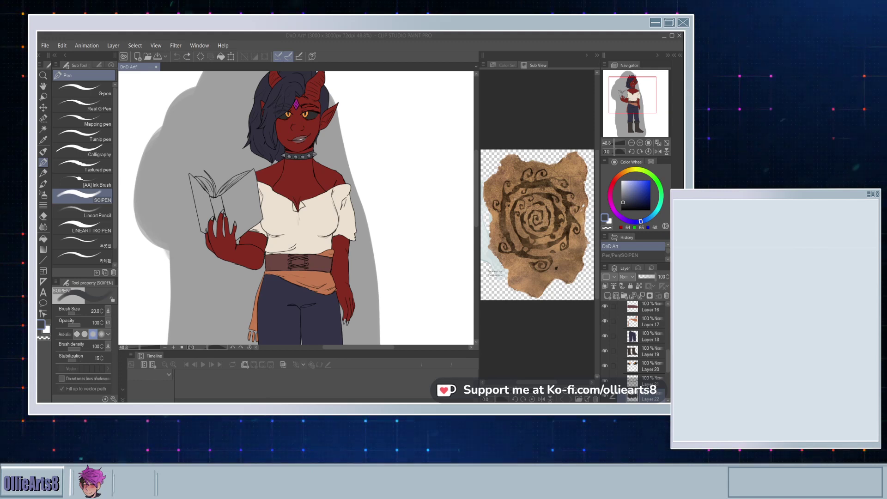
click(320, 245)
scroll(319, 244, down, 4)
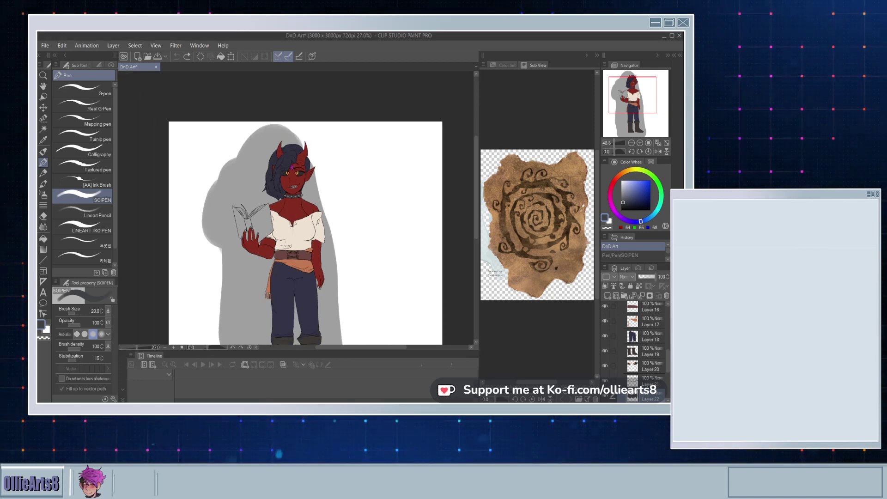
scroll(282, 257, up, 3)
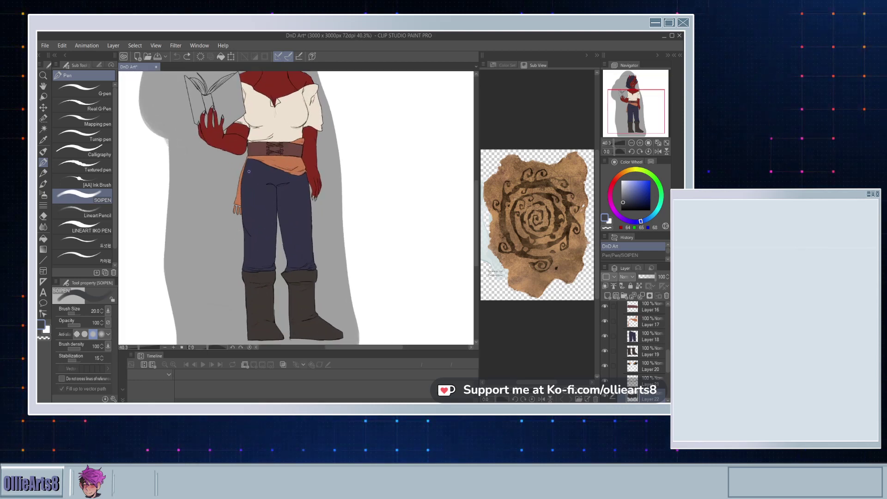
scroll(269, 220, down, 5)
scroll(238, 128, up, 7)
scroll(274, 271, down, 5)
scroll(275, 271, up, 5)
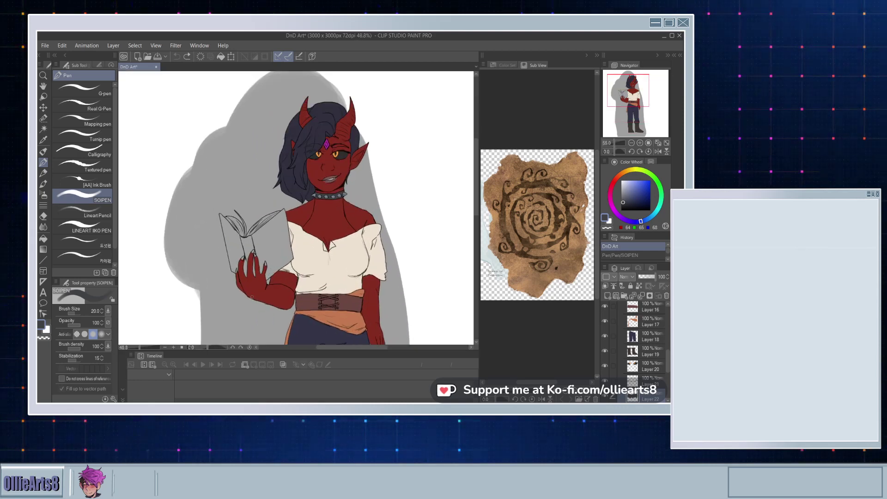
drag(275, 271, 277, 265)
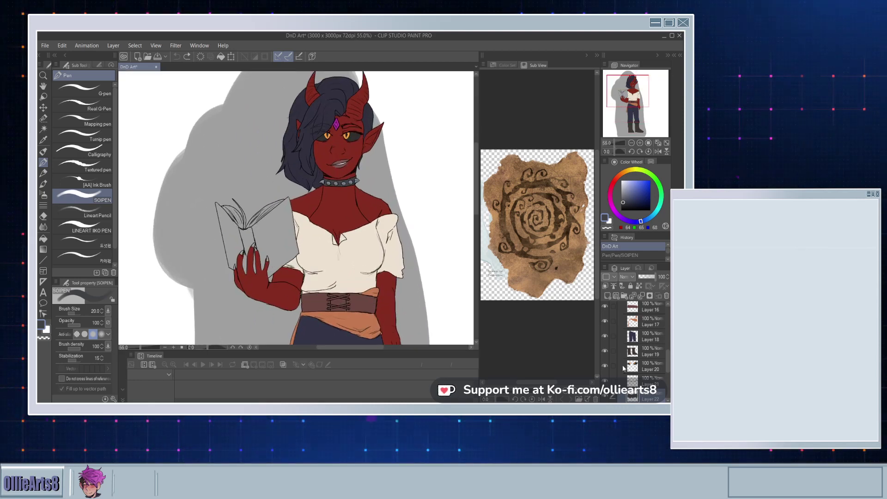
Step: Check what Layer 22 contributes to the drawing by hiding it and showing it again
scroll(646, 370, down, 3)
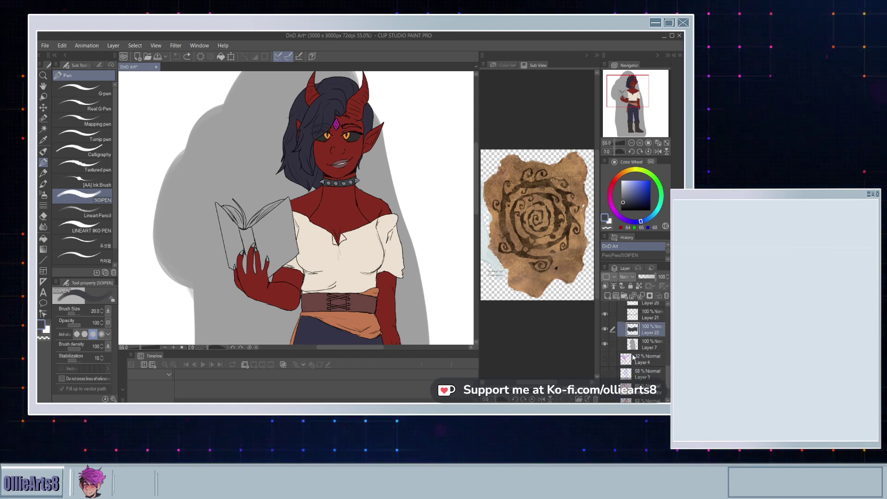
click(604, 329)
click(604, 329)
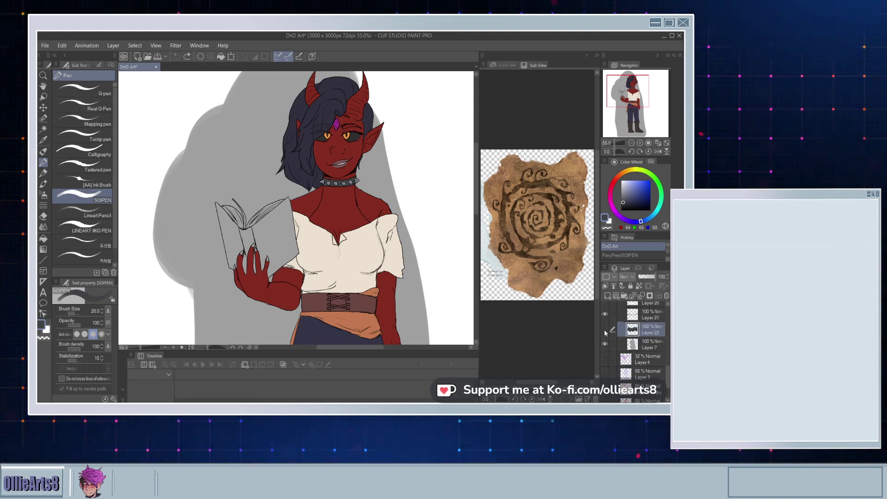
click(604, 329)
click(604, 329)
Step: Add a raster layer above Layer 7 and paint brown sampled from the parchment reference along the book's spine and between the fingers
click(633, 344)
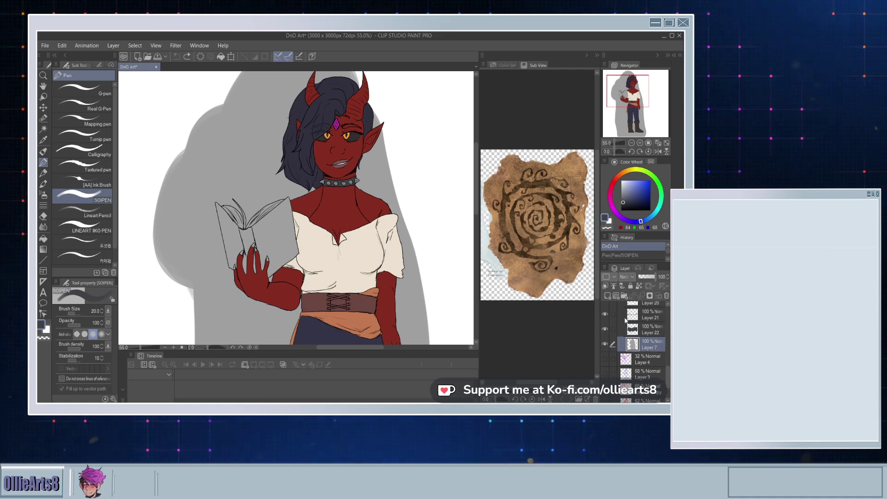
click(607, 296)
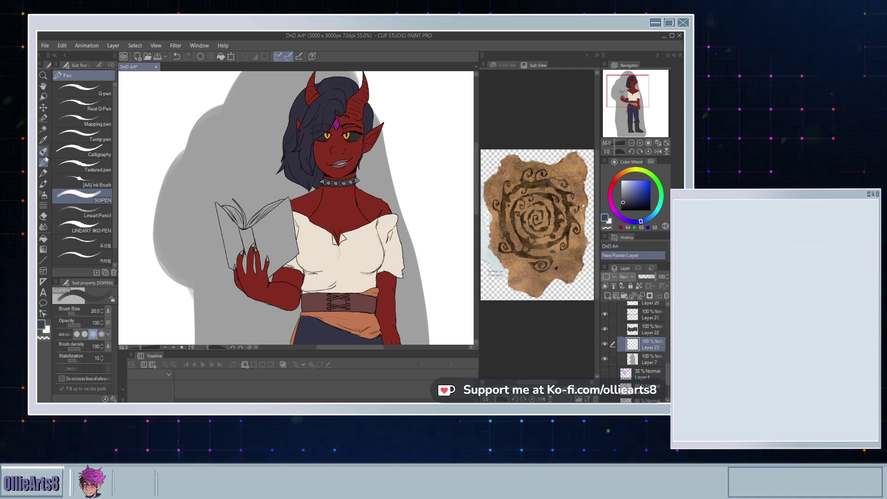
scroll(407, 243, up, 4)
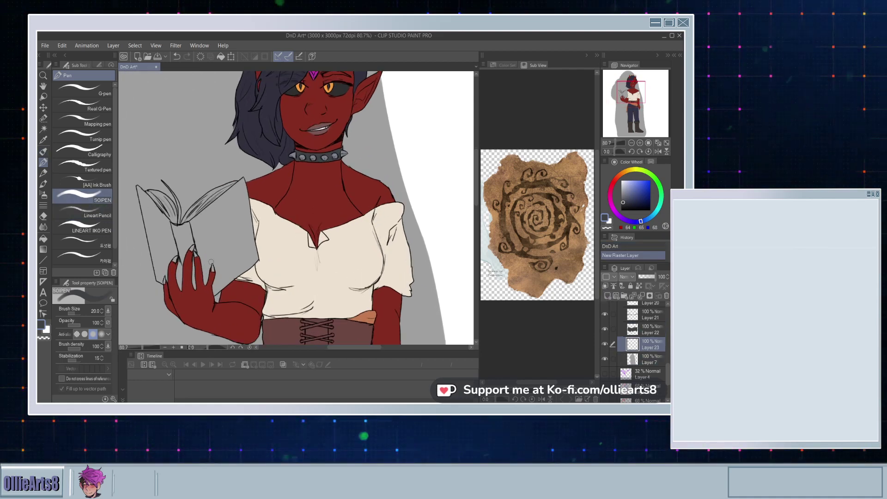
scroll(249, 255, down, 4)
scroll(166, 270, up, 5)
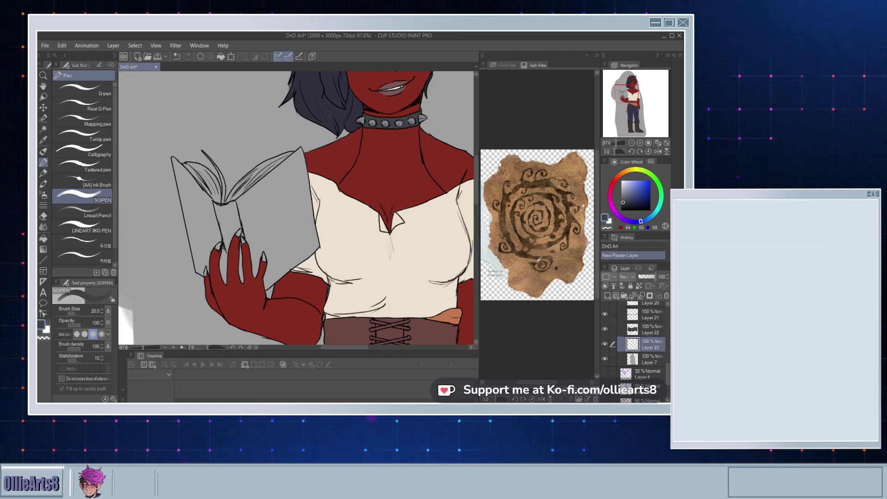
click(558, 254)
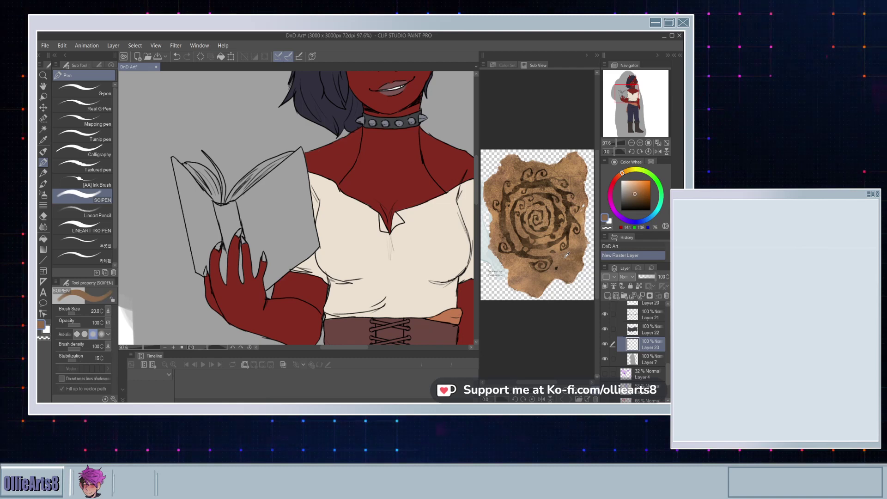
scroll(244, 215, up, 1)
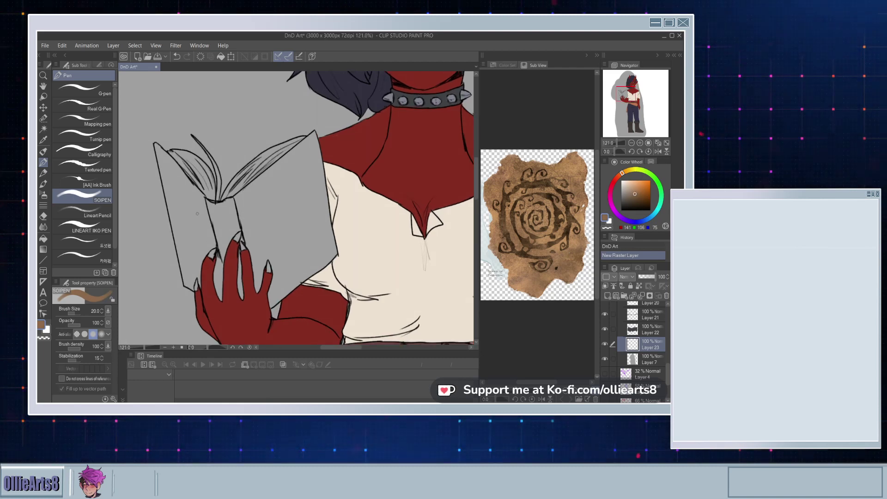
mouse_move(178, 222)
mouse_down()
mouse_move(169, 216)
mouse_move(215, 257)
mouse_move(220, 297)
mouse_move(222, 246)
mouse_up()
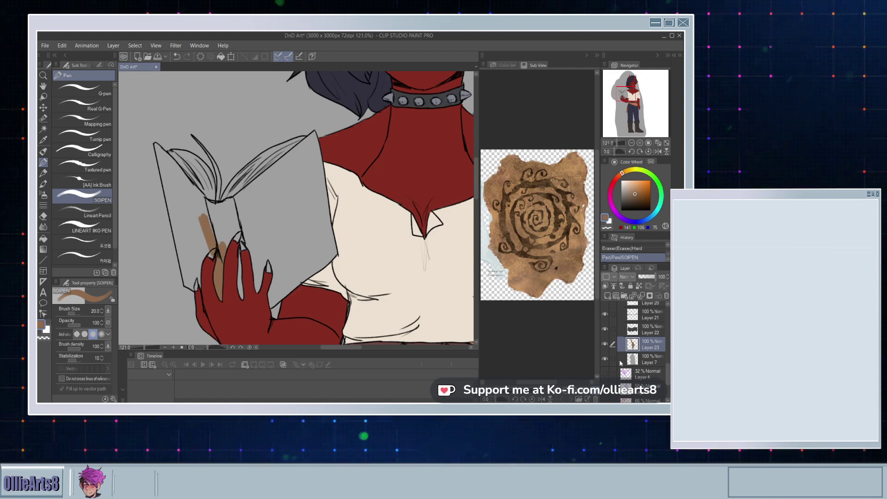
Step: Add another raster layer above Layer 23 and choose a dark grey drawing colour
click(607, 295)
click(629, 198)
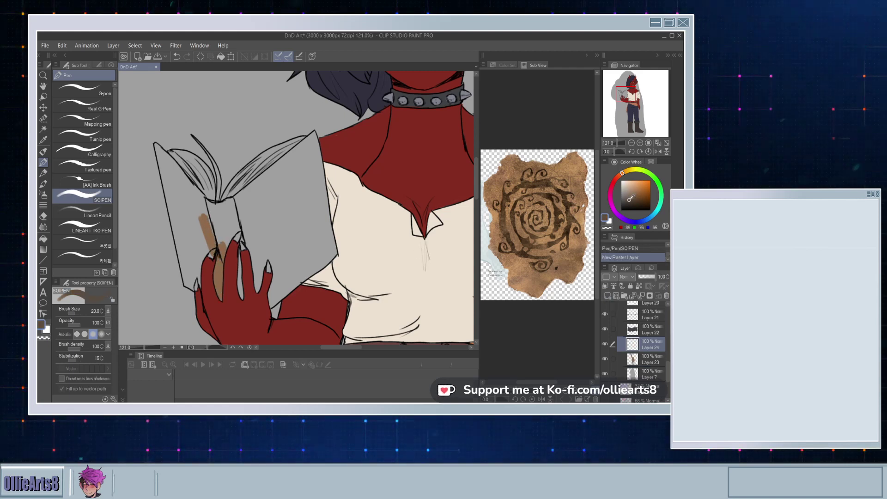
click(621, 201)
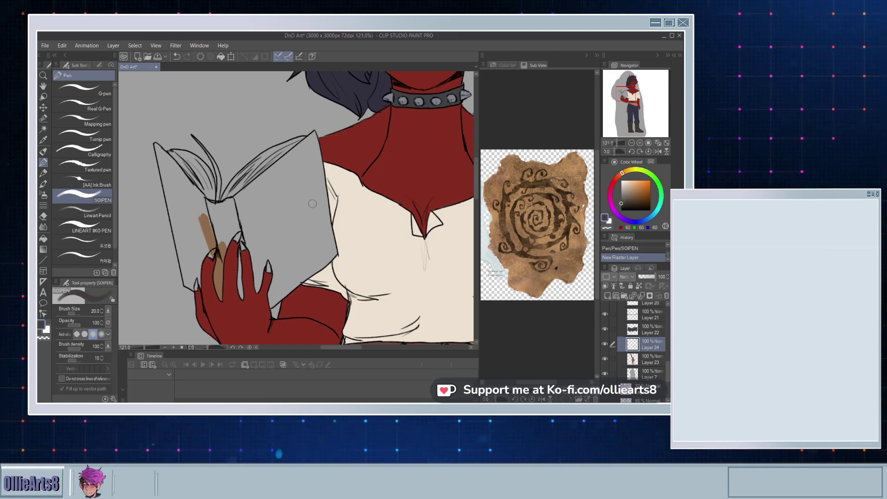
Step: Reduce the SOIPEN brush size to 5 and fill the leftmost claw of the book-holding hand with dark grey
scroll(298, 225, up, 3)
scroll(204, 248, down, 4)
scroll(204, 248, up, 10)
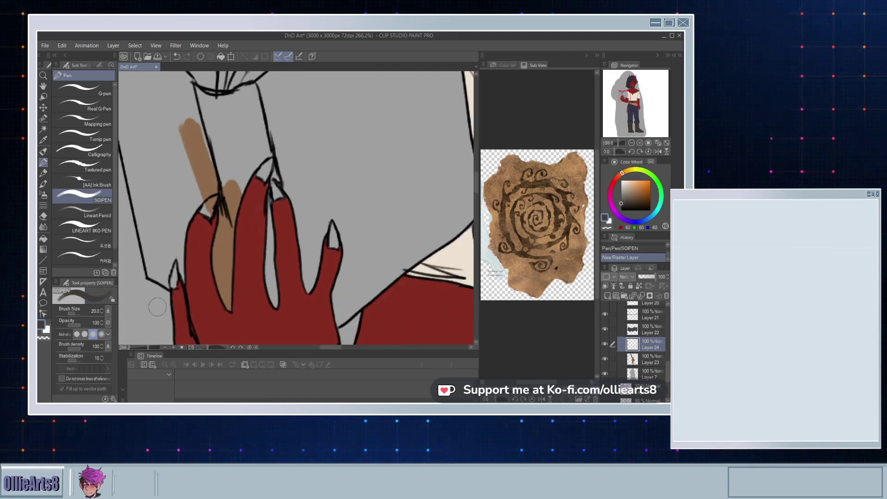
key(bracketleft)
key(bracketleft)
key(bracketleft)
key(bracketleft)
key(bracketleft)
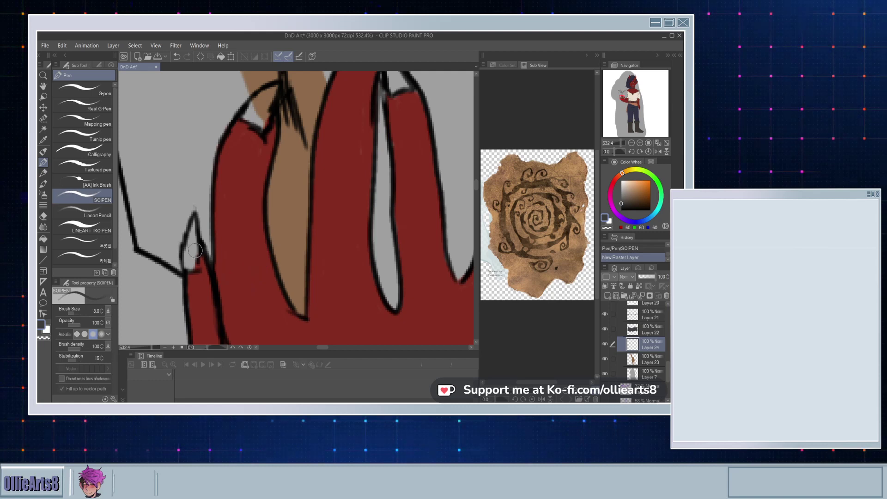
mouse_move(193, 226)
mouse_down()
mouse_move(185, 265)
mouse_move(191, 250)
mouse_move(196, 256)
mouse_up()
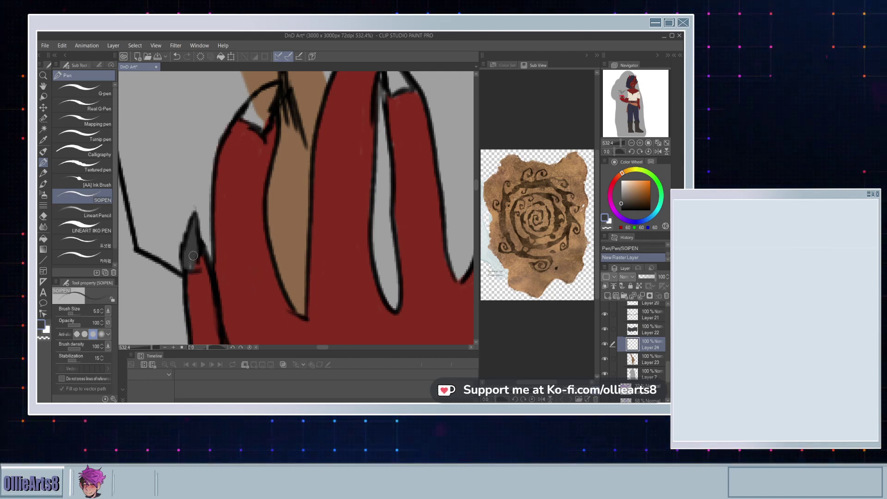
Step: Fill the four remaining claws of the book-holding hand with the same dark grey
scroll(233, 257, up, 4)
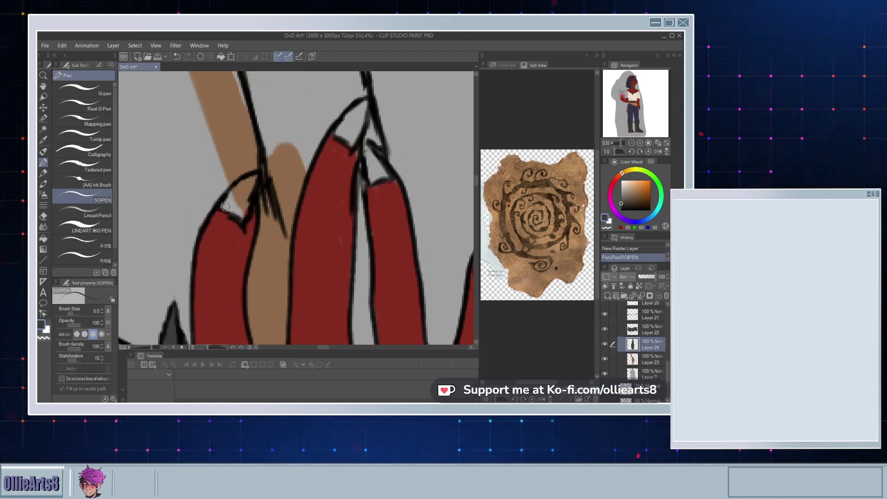
mouse_move(220, 211)
mouse_down()
mouse_move(256, 175)
mouse_move(245, 212)
mouse_move(251, 182)
mouse_move(235, 212)
mouse_move(232, 195)
mouse_move(226, 215)
mouse_move(229, 223)
mouse_move(245, 214)
mouse_up()
drag(400, 178, 317, 260)
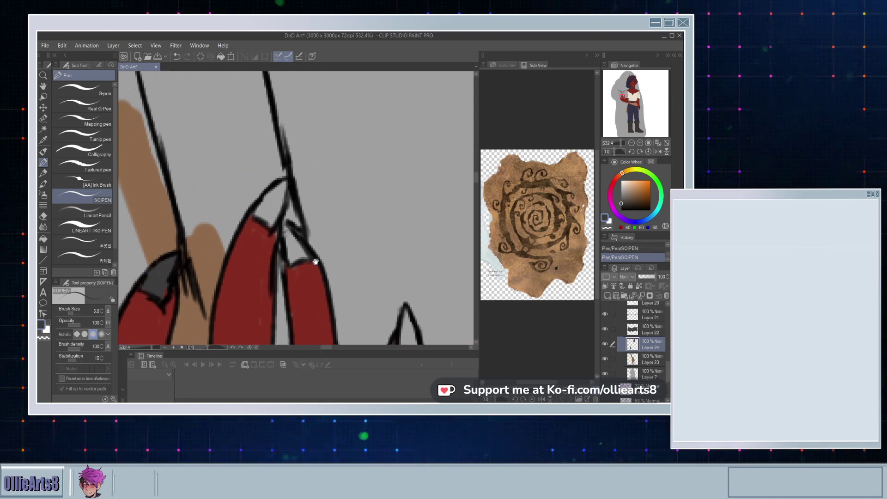
mouse_move(259, 215)
mouse_down()
mouse_move(279, 184)
mouse_move(271, 216)
mouse_move(282, 187)
mouse_move(267, 233)
mouse_up()
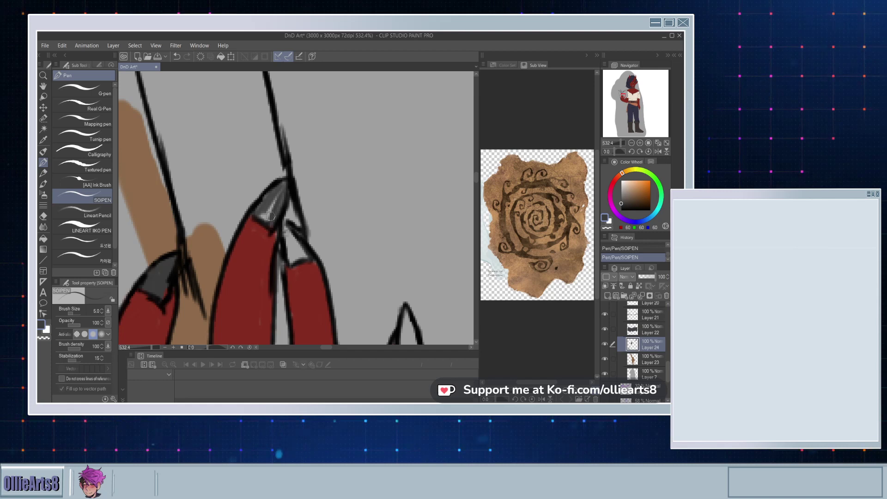
drag(275, 199, 269, 201)
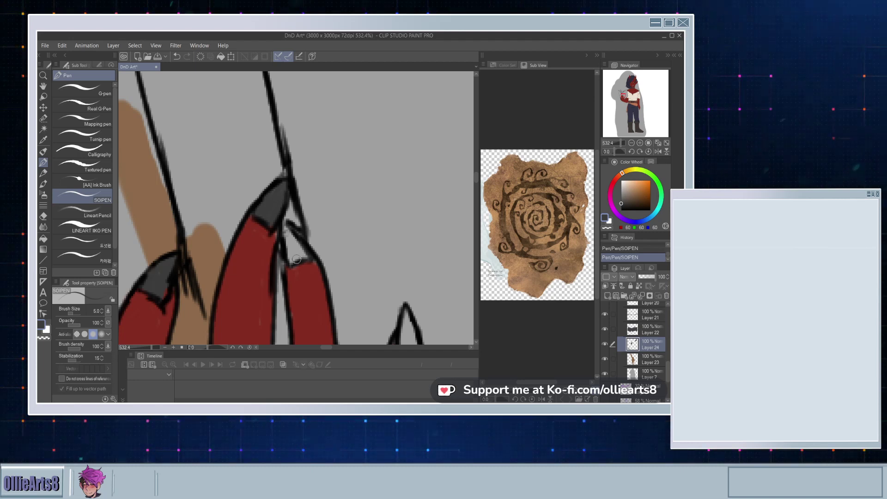
mouse_move(296, 266)
mouse_down()
mouse_move(286, 232)
mouse_move(312, 266)
mouse_move(282, 225)
mouse_move(310, 265)
mouse_move(248, 204)
mouse_up()
mouse_move(291, 252)
mouse_down()
mouse_move(252, 193)
mouse_move(275, 215)
mouse_move(273, 185)
mouse_move(280, 204)
mouse_up()
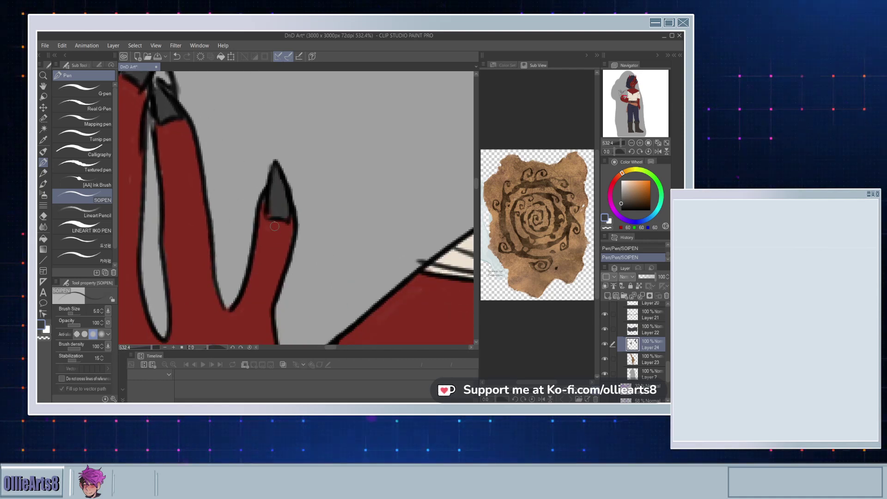
Step: Increase the brush size to 8, fill the lowered hand's two claws with dark grey and clean up their edges
scroll(267, 203, down, 10)
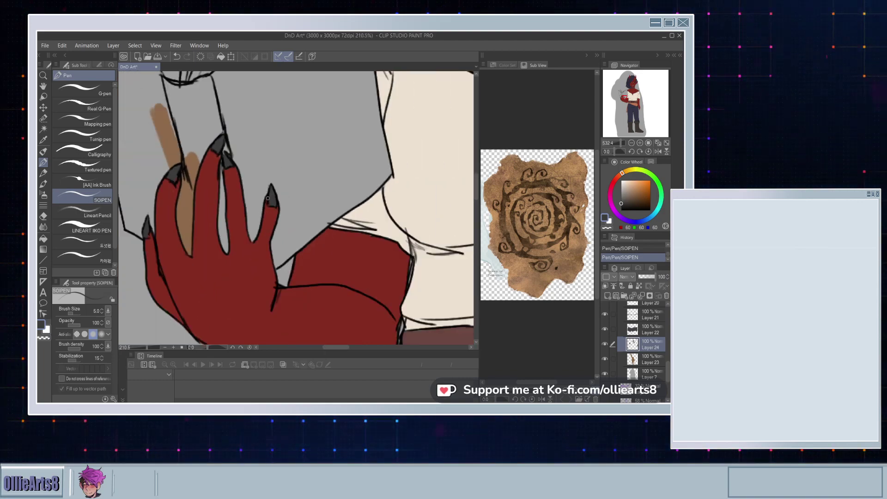
scroll(361, 322, up, 2)
scroll(361, 322, up, 8)
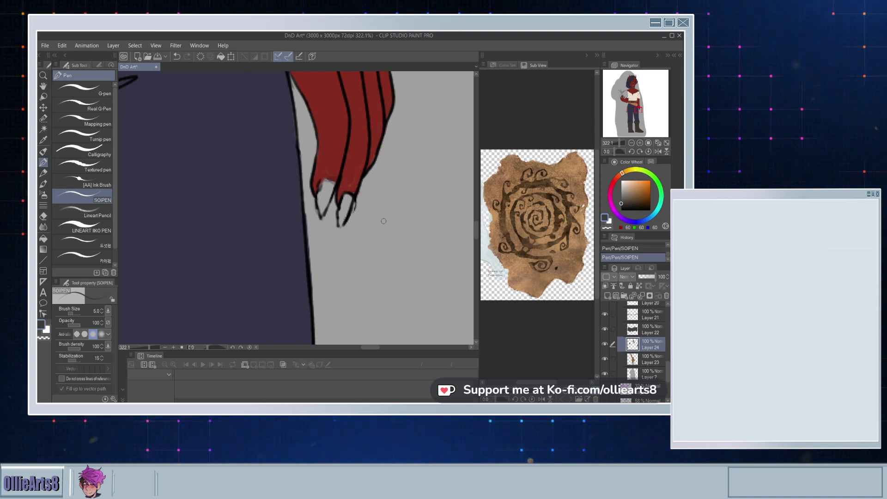
key(bracketright)
key(bracketright)
key(bracketright)
mouse_move(327, 181)
mouse_down()
mouse_move(321, 213)
mouse_move(325, 189)
mouse_up()
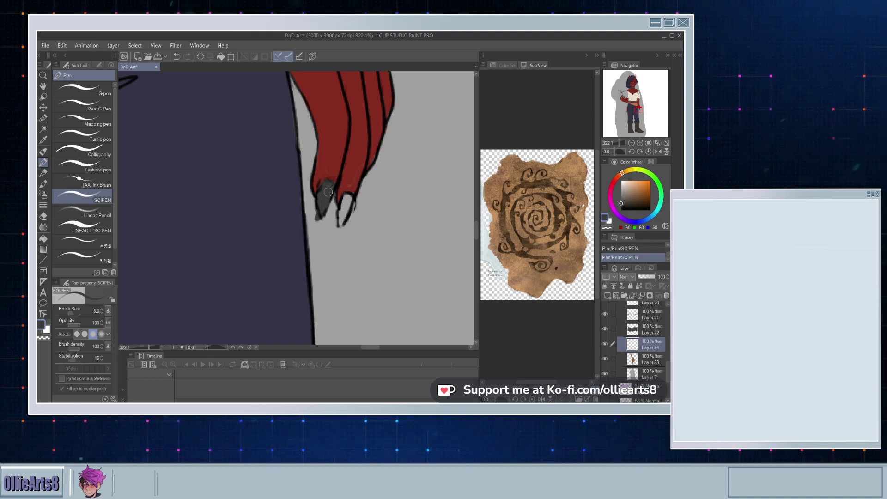
mouse_move(306, 206)
mouse_down()
mouse_move(311, 219)
mouse_move(320, 202)
mouse_up()
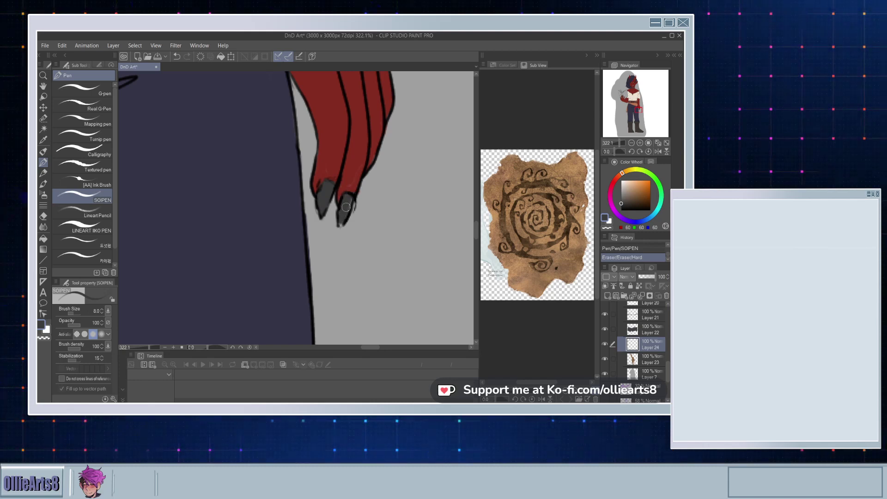
drag(342, 221, 340, 225)
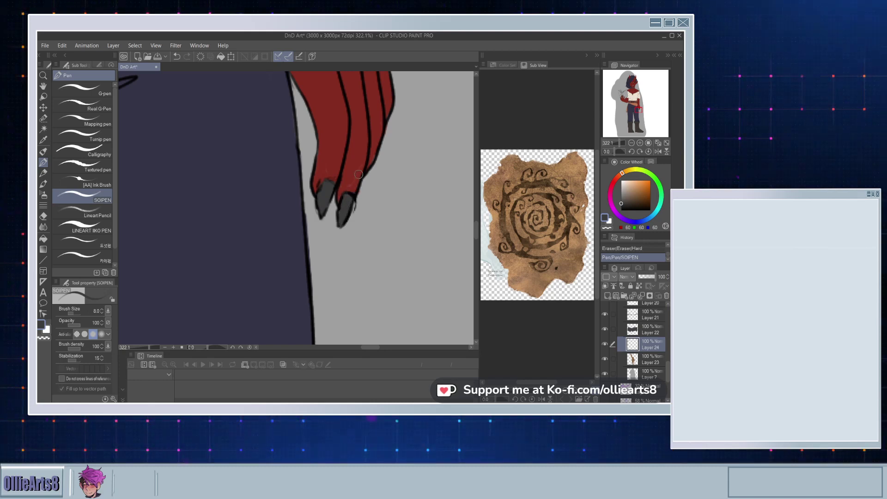
scroll(358, 174, down, 10)
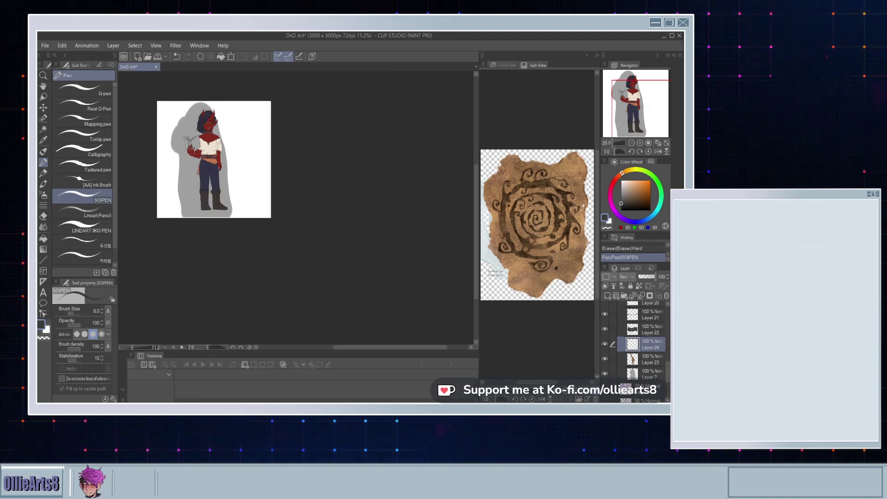
scroll(158, 136, up, 12)
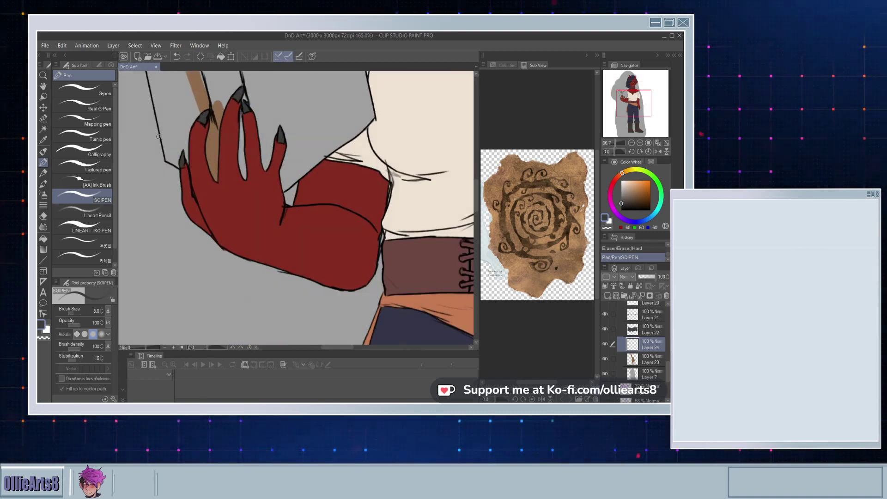
Step: Sample the book cover's brown, return to Layer 23 and outline the left cover with the SOIPEN brush at size 15
scroll(158, 136, up, 1)
alt+click(231, 157)
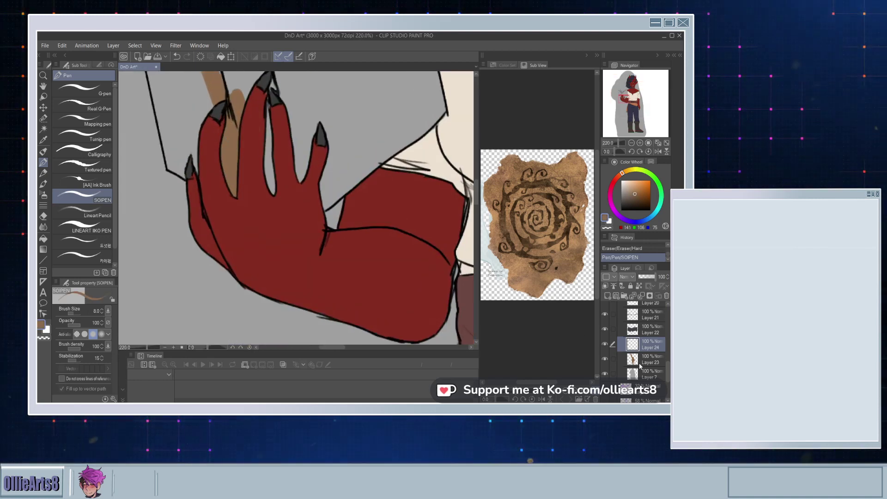
click(640, 363)
drag(265, 208, 300, 288)
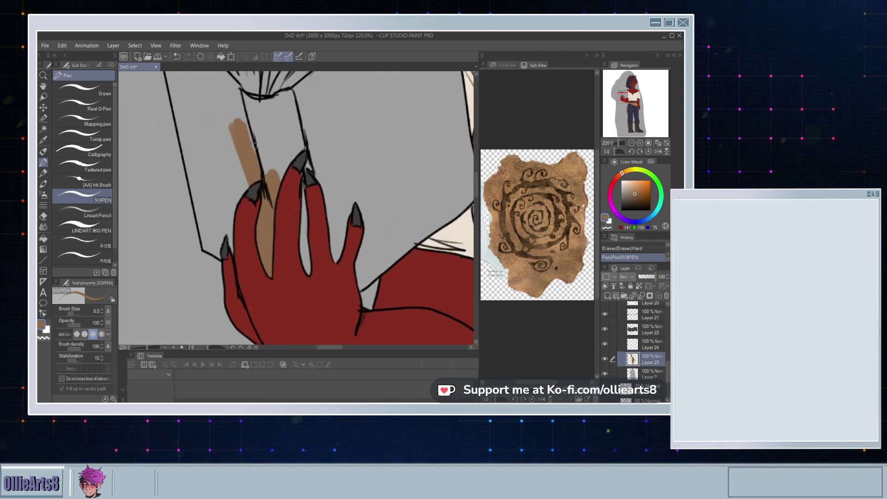
mouse_move(246, 121)
mouse_down()
mouse_move(278, 207)
mouse_move(265, 157)
mouse_move(247, 135)
mouse_move(302, 196)
mouse_move(269, 160)
mouse_up()
key(bracketright)
key(bracketright)
key(bracketright)
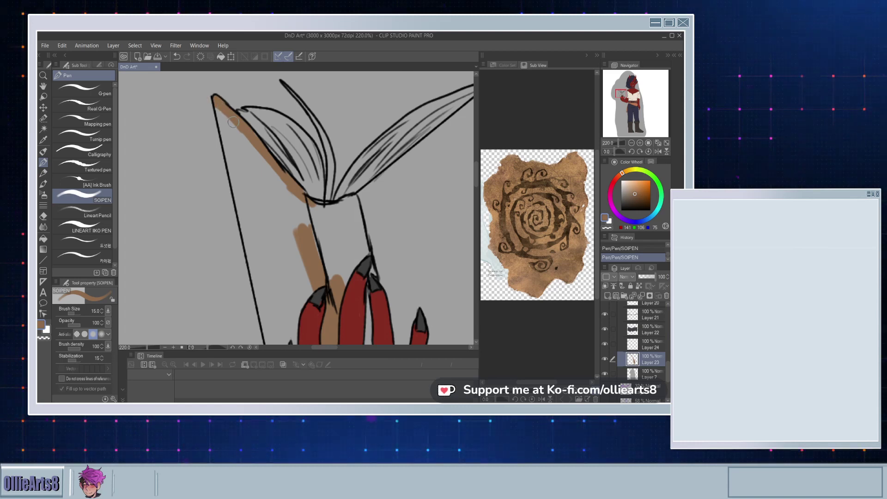
mouse_move(225, 109)
mouse_down()
mouse_move(222, 133)
mouse_move(239, 174)
mouse_move(237, 189)
mouse_move(223, 132)
mouse_move(248, 254)
mouse_move(254, 242)
mouse_move(229, 145)
mouse_move(247, 237)
mouse_move(266, 261)
mouse_move(279, 256)
mouse_move(269, 236)
mouse_up()
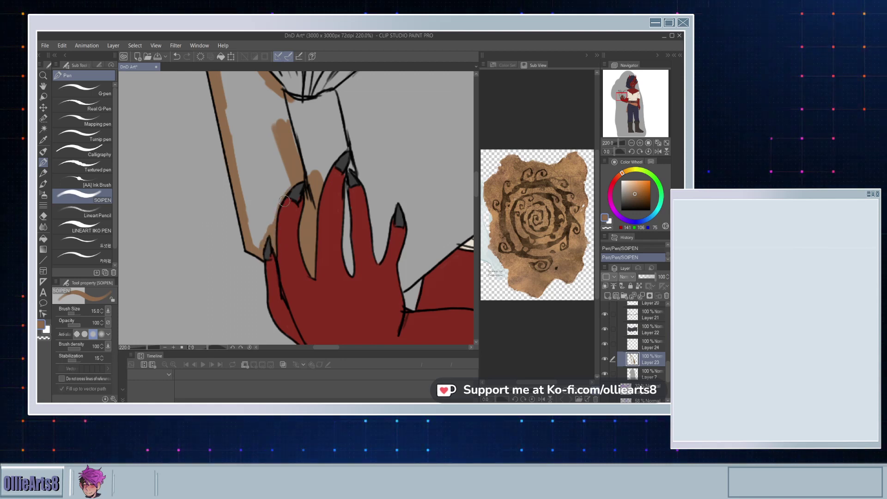
Step: Trace brown around the fingers holding the book and along the right cover's lower edge
mouse_move(325, 187)
mouse_down()
mouse_move(302, 211)
mouse_move(271, 191)
mouse_move(293, 170)
mouse_move(294, 298)
mouse_move(294, 282)
mouse_move(319, 281)
mouse_move(283, 237)
mouse_up()
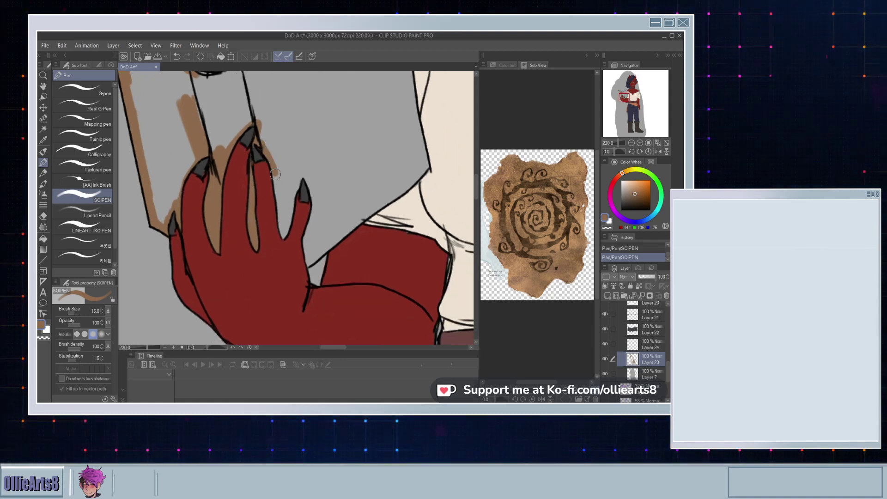
mouse_move(274, 174)
mouse_down()
mouse_move(284, 245)
mouse_move(265, 190)
mouse_move(295, 230)
mouse_move(315, 226)
mouse_move(299, 222)
mouse_move(286, 235)
mouse_move(301, 176)
mouse_move(312, 217)
mouse_move(307, 262)
mouse_move(365, 213)
mouse_move(330, 248)
mouse_up()
drag(365, 213, 429, 168)
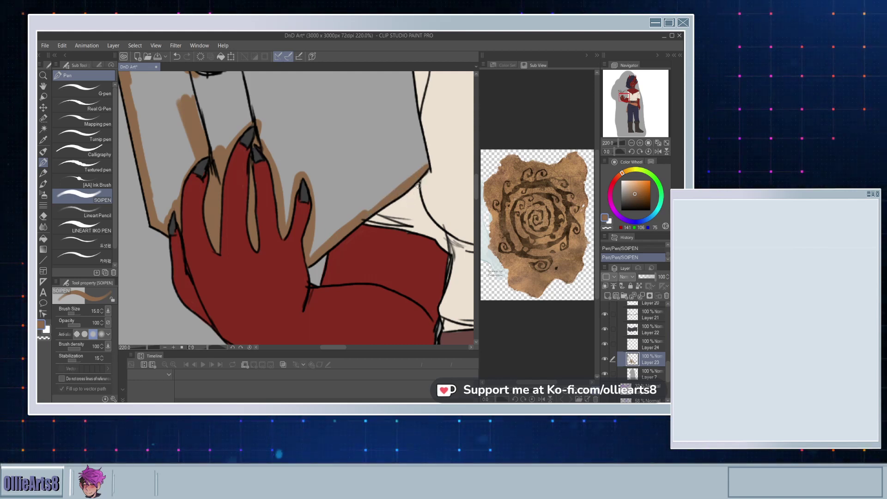
Step: Outline the right cover's outer and upper edges and the top of the spine in the same brown
drag(417, 144, 381, 235)
drag(362, 146, 387, 239)
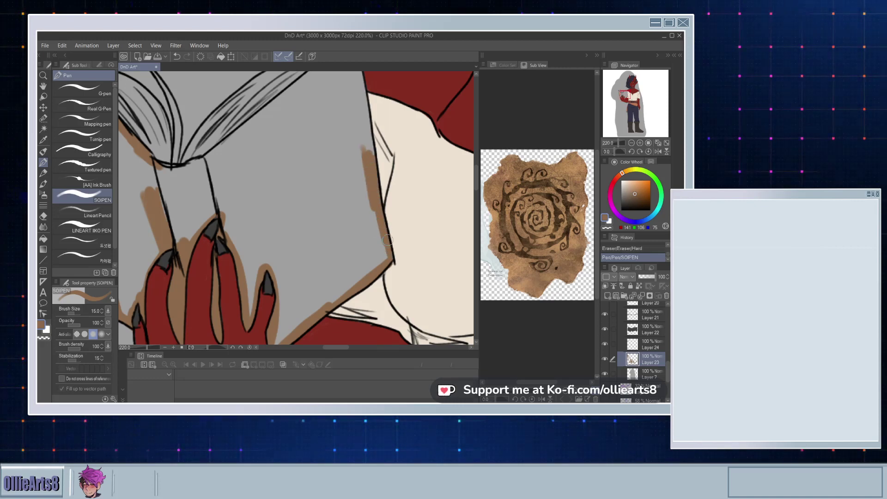
mouse_move(350, 131)
mouse_down()
mouse_move(376, 223)
mouse_move(393, 240)
mouse_move(382, 170)
mouse_move(388, 185)
mouse_up()
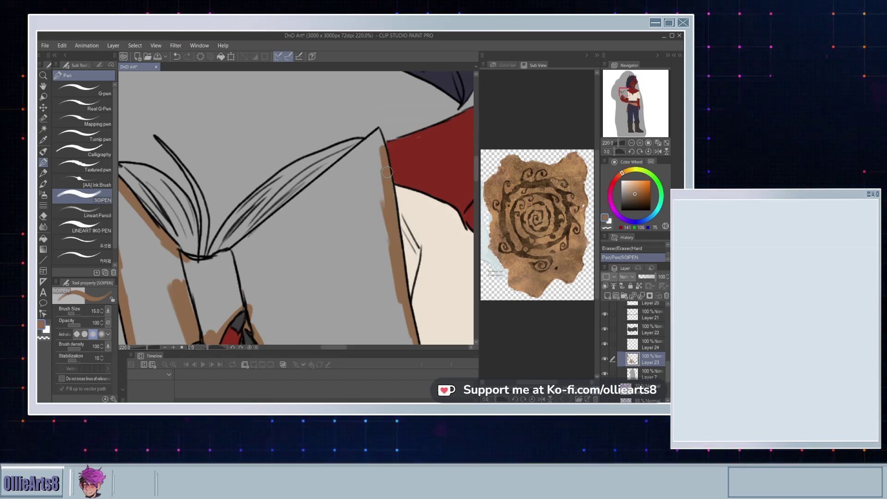
mouse_move(378, 142)
mouse_down()
mouse_move(296, 207)
mouse_move(203, 262)
mouse_move(228, 256)
mouse_move(188, 262)
mouse_up()
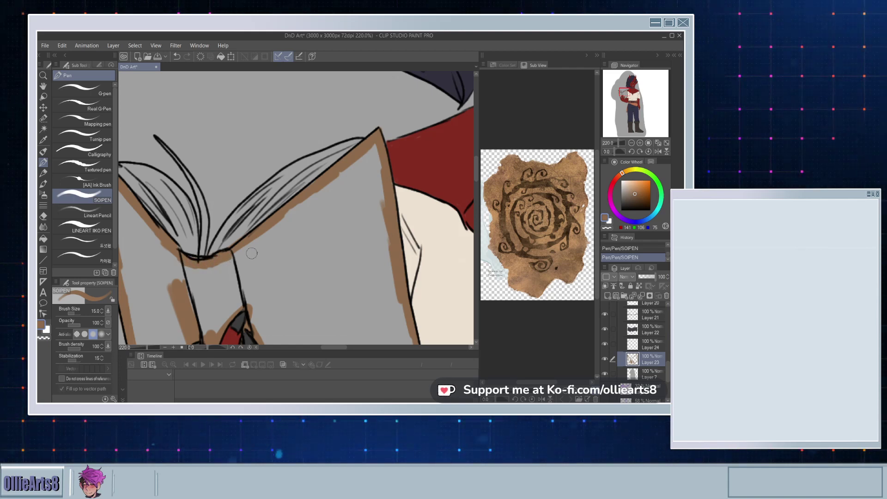
Step: Flood-fill the outlined covers and spine with brown and paint over the unfilled specks with the SOIPEN brush
drag(293, 267, 317, 234)
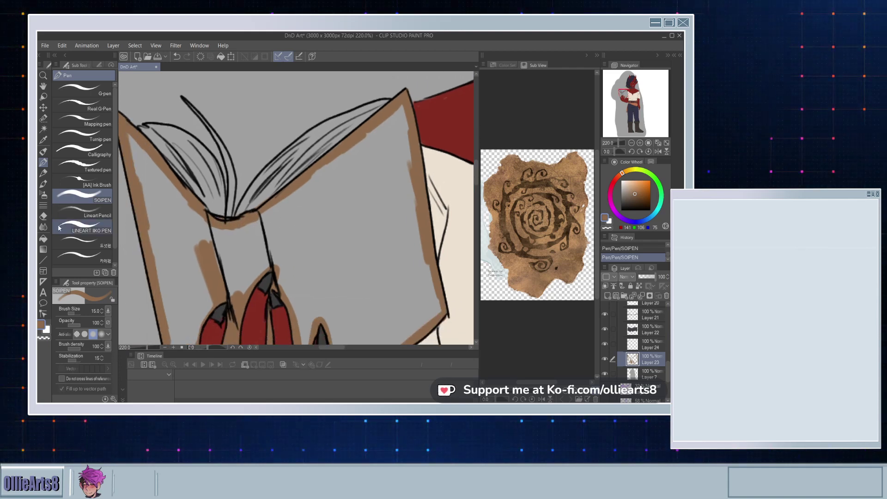
click(44, 239)
click(206, 245)
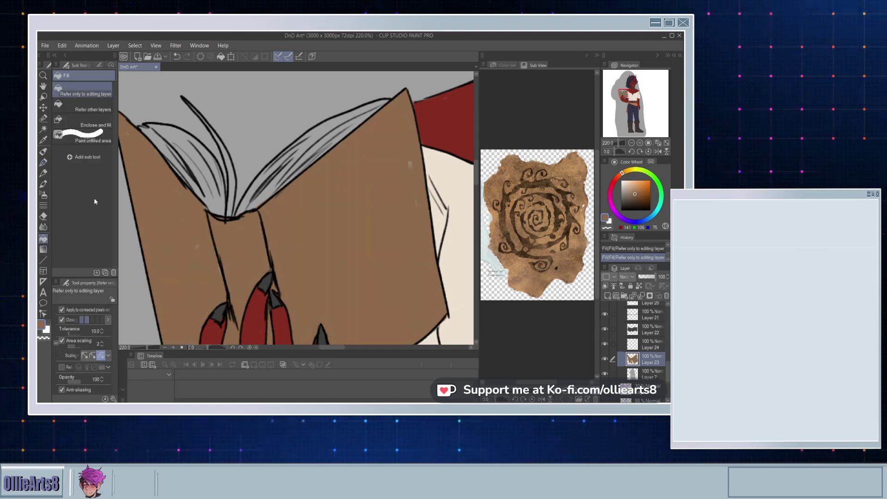
click(43, 162)
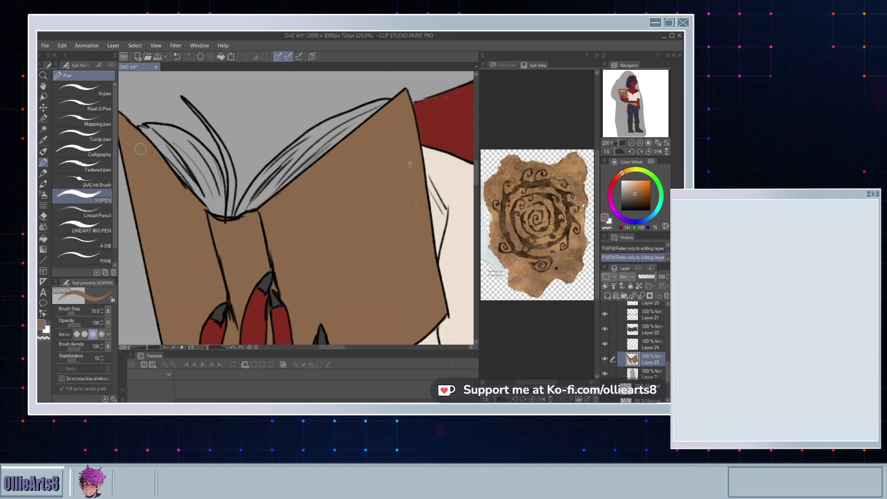
click(155, 161)
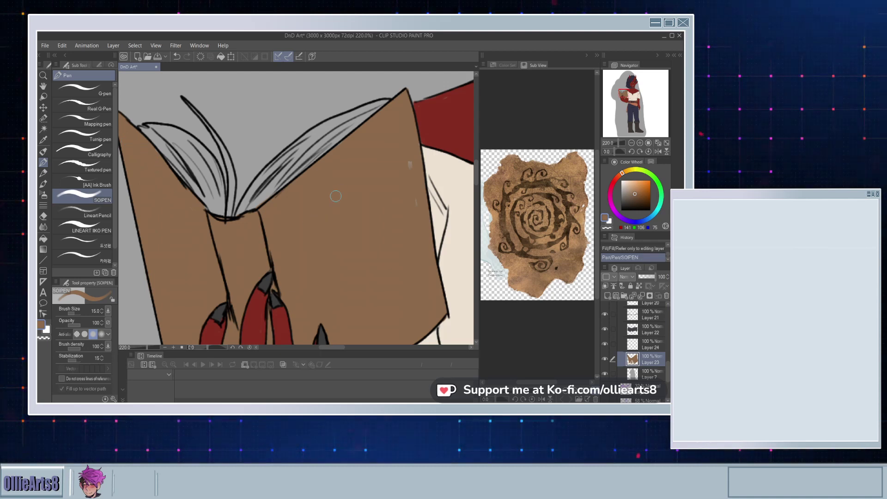
drag(399, 156, 421, 284)
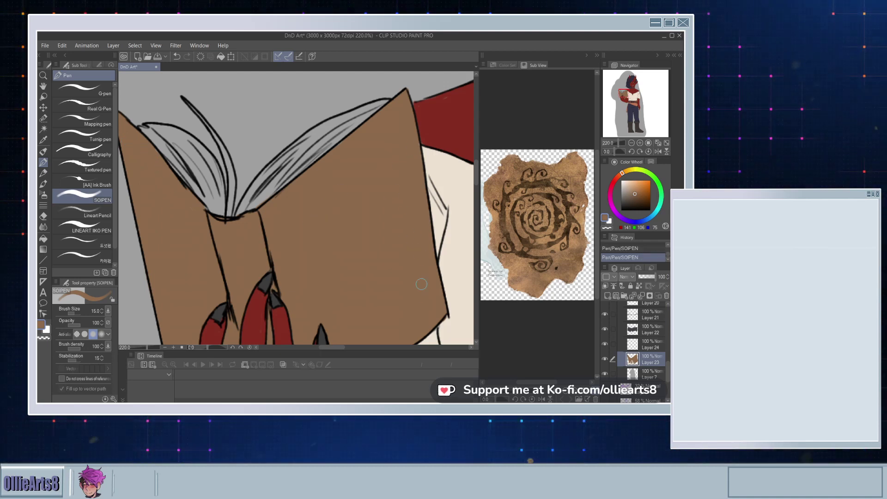
Step: Choose a light warm grey and colour the open book's left block of pages
scroll(421, 284, down, 5)
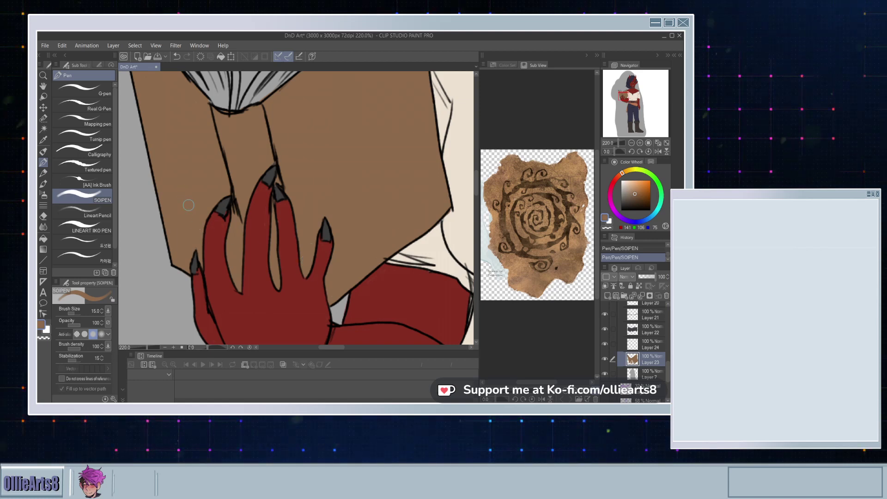
scroll(279, 196, up, 2)
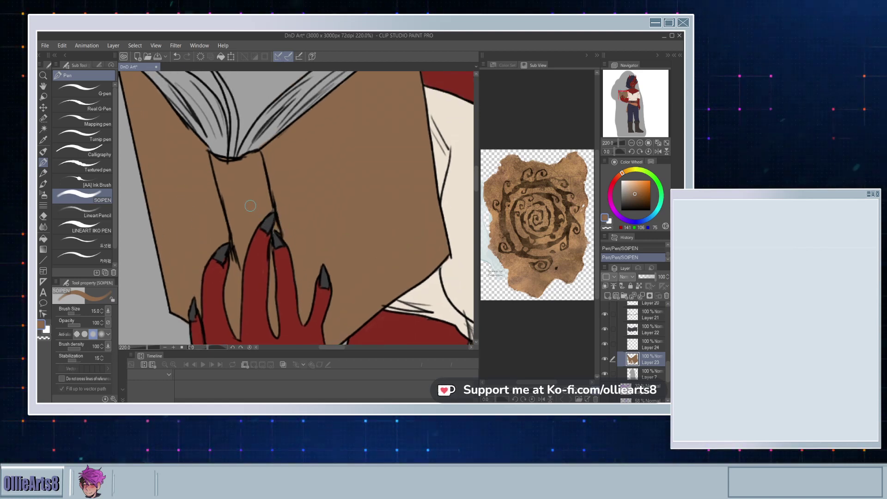
drag(257, 209, 291, 247)
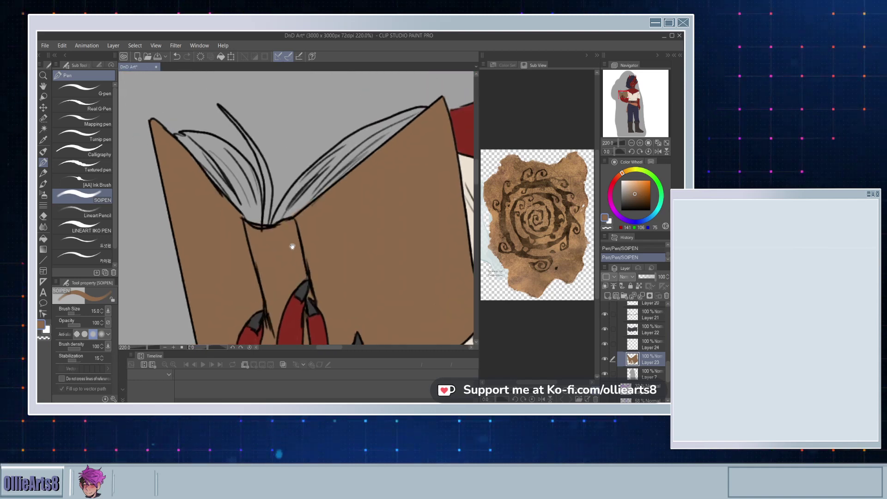
drag(427, 248, 413, 224)
click(626, 187)
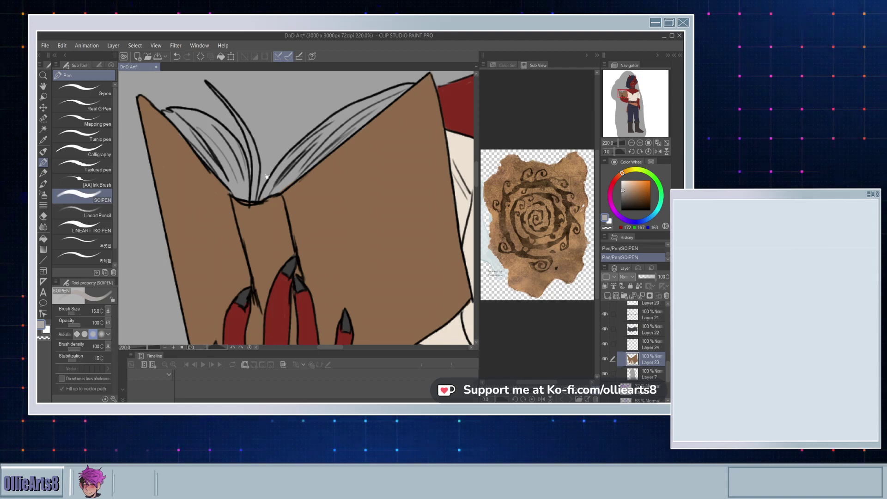
drag(266, 177, 282, 220)
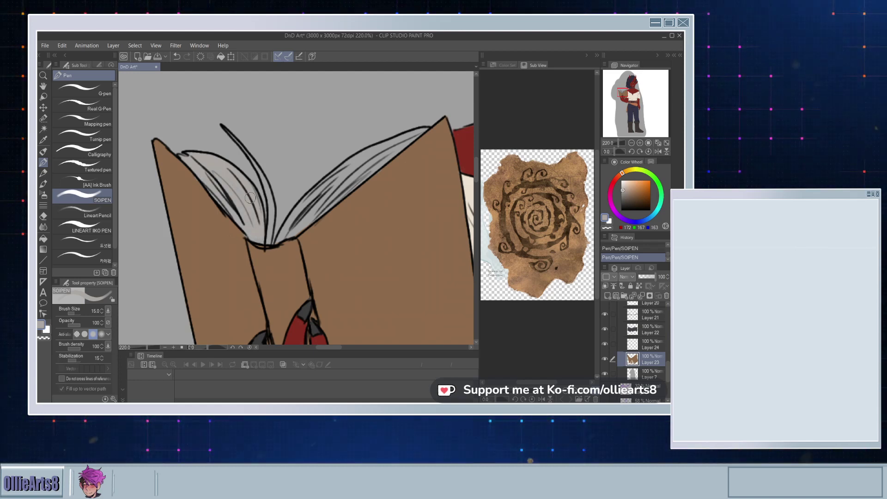
Step: Hide the grey silhouette layer and colour the loose middle page grey with the brush at size 7
key([)
key([)
key([)
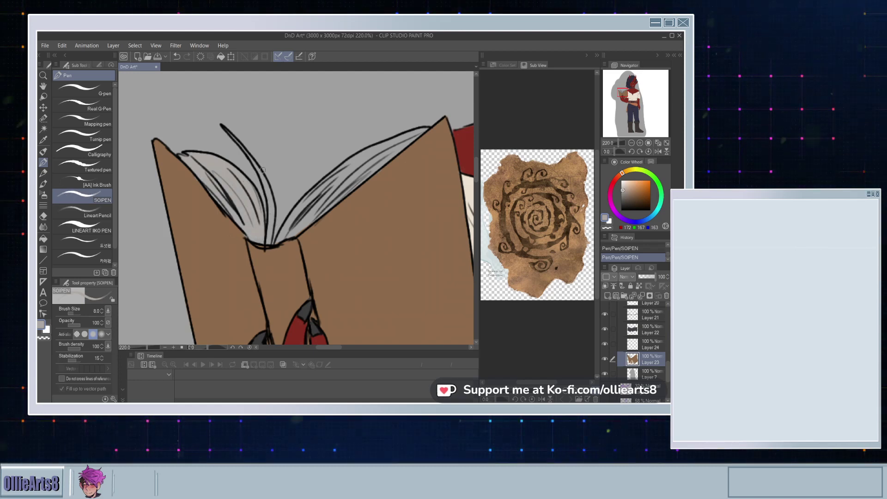
key(bracketleft)
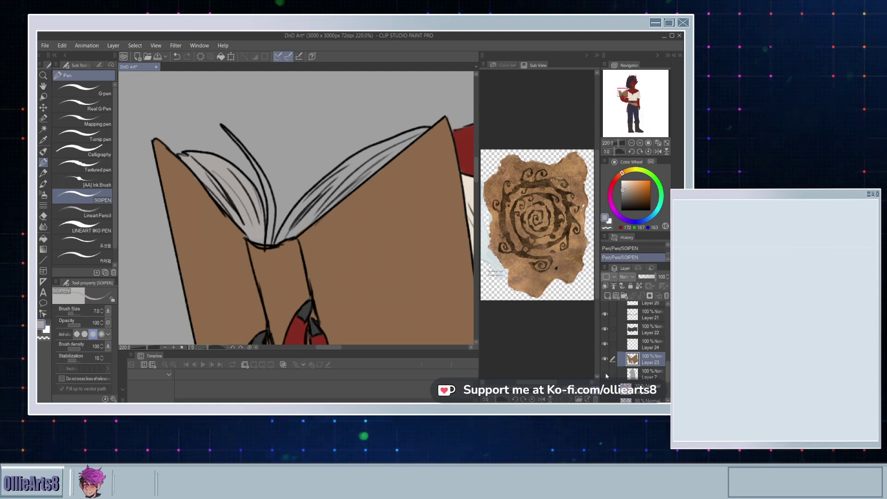
click(604, 374)
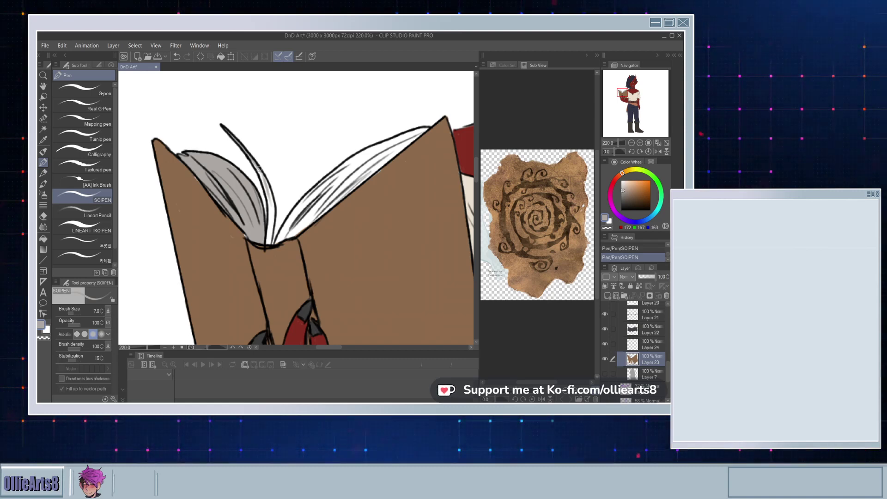
drag(273, 196, 271, 228)
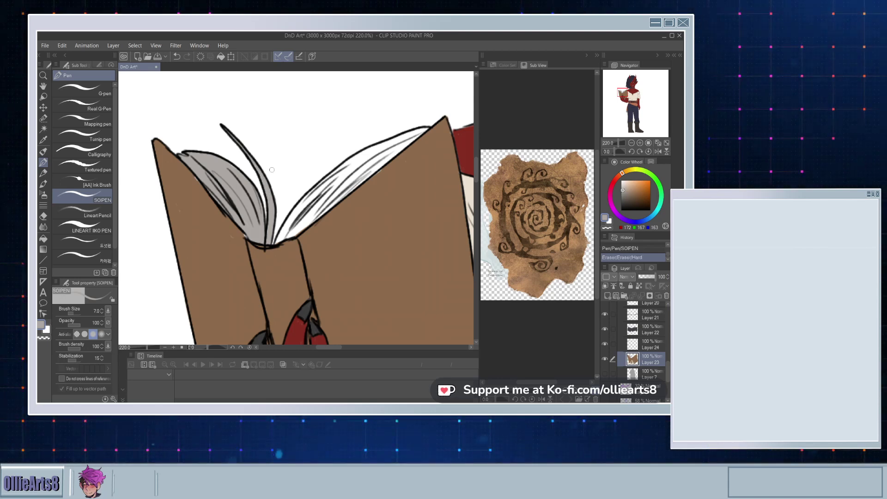
Step: Colour the book's right block of pages with the same grey, enlarging the brush to size 12
drag(310, 188, 287, 169)
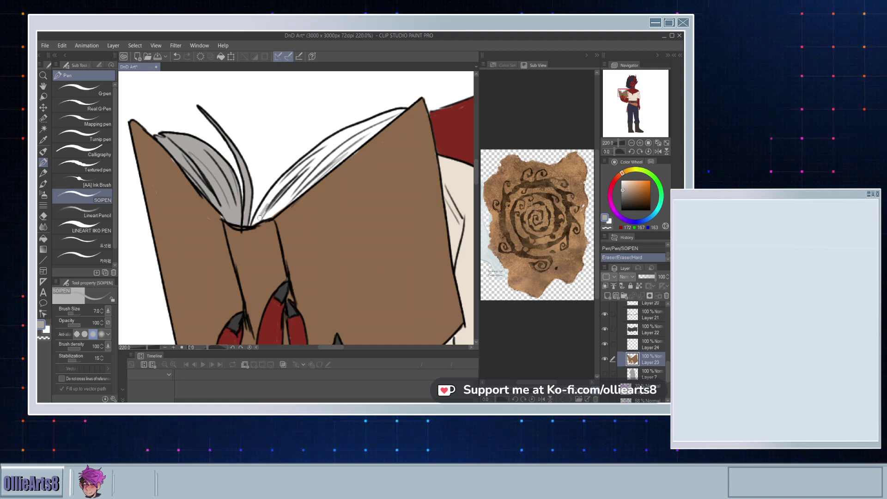
key(ctrl+z)
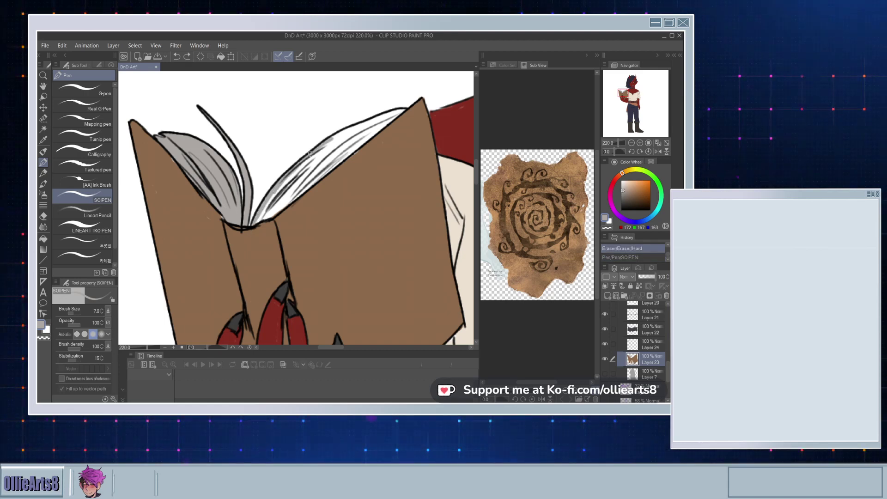
key(ctrl+y)
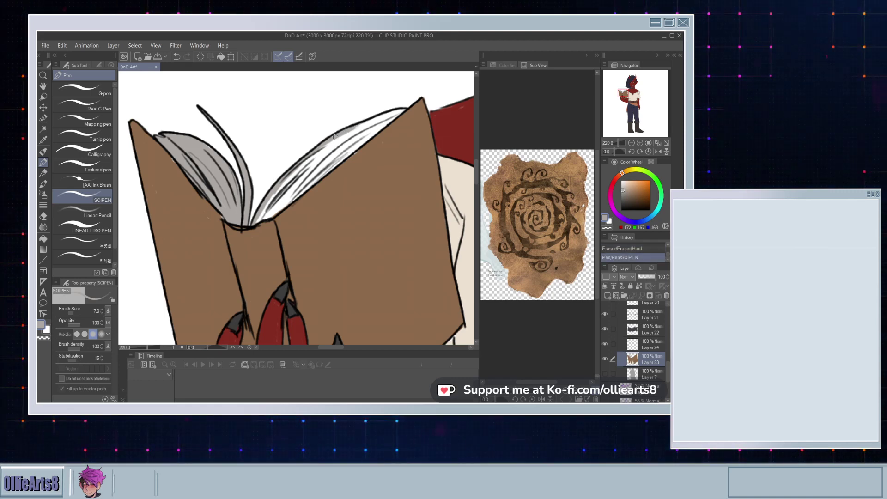
key(bracketright)
key(bracketright)
key(bracketright)
mouse_move(325, 148)
mouse_down()
mouse_move(401, 109)
mouse_move(272, 209)
mouse_move(283, 204)
mouse_move(261, 218)
mouse_up()
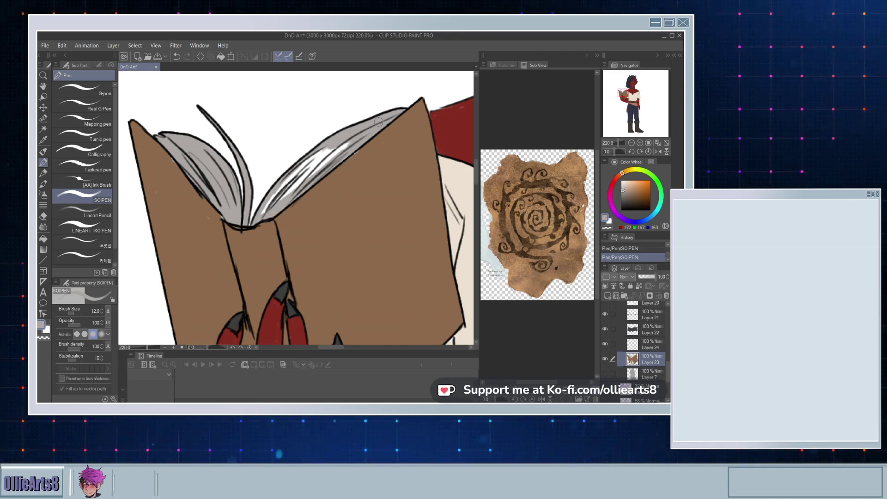
mouse_move(332, 152)
mouse_down()
mouse_move(259, 214)
mouse_move(336, 146)
mouse_up()
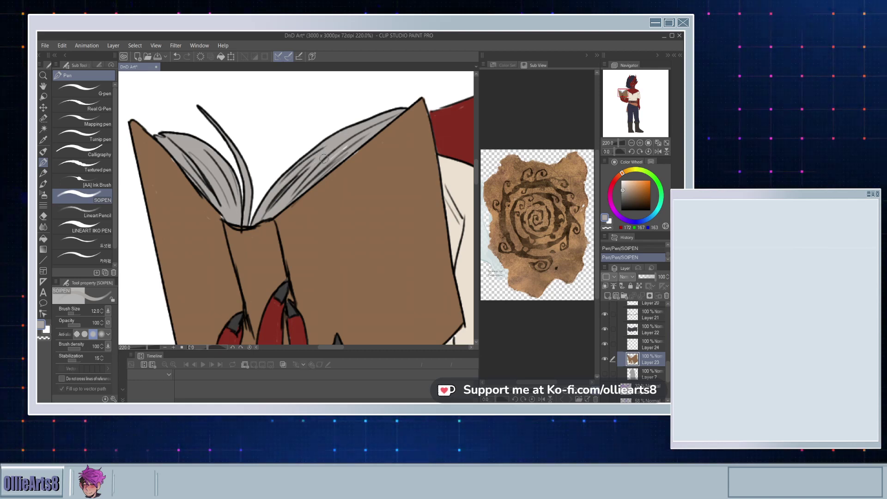
Step: Touch up the book cover with its sampled brown and the book-holding hand on Layer 9 with the sampled skin red
alt+click(316, 203)
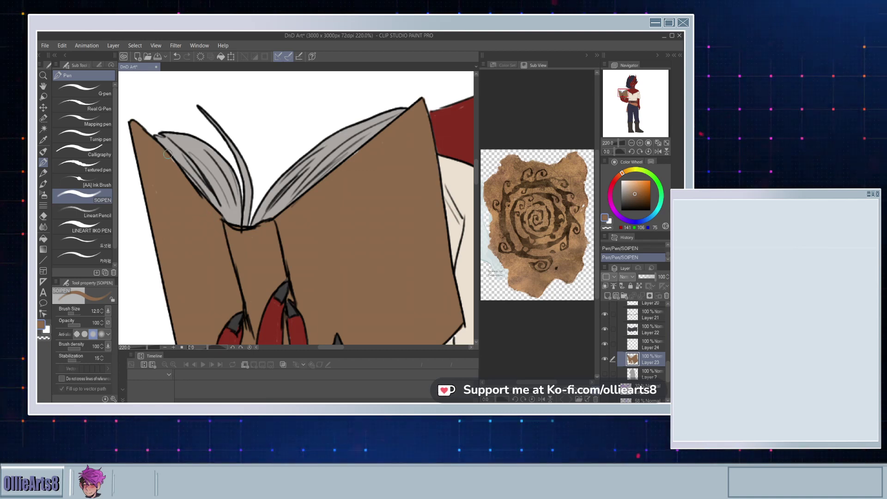
mouse_move(310, 322)
mouse_down()
mouse_move(270, 240)
mouse_move(269, 177)
mouse_up()
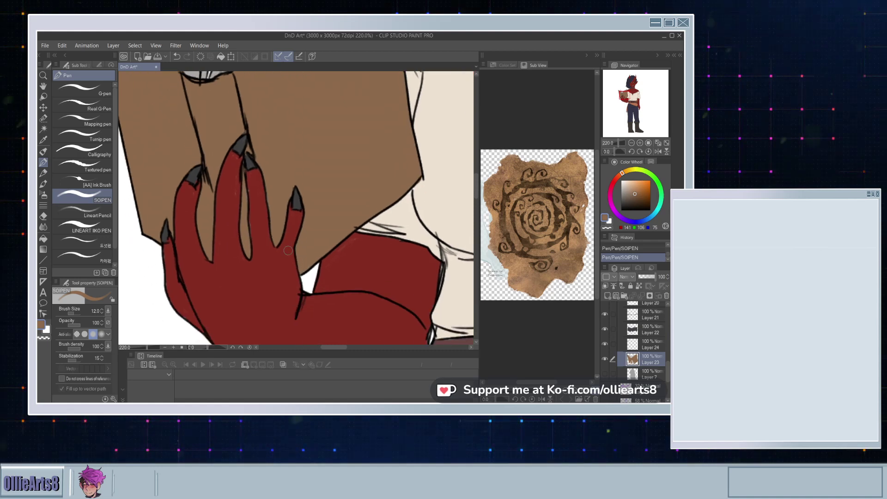
scroll(634, 323, up, 5)
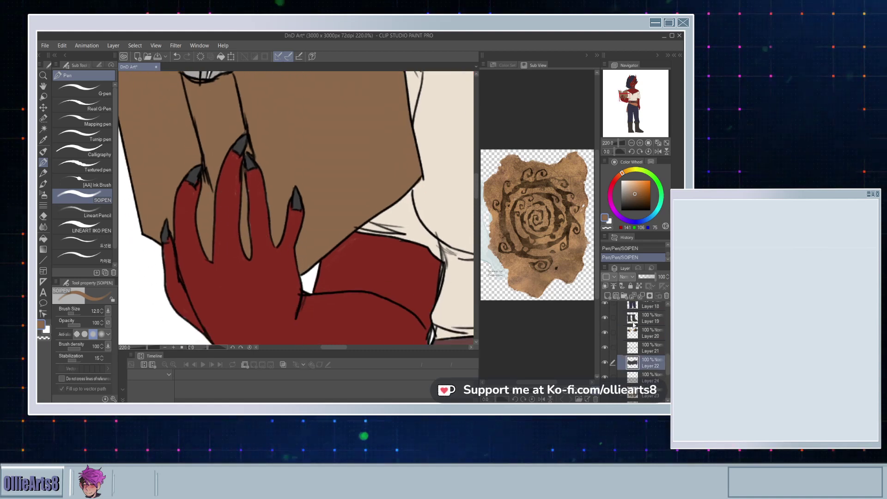
scroll(634, 323, up, 3)
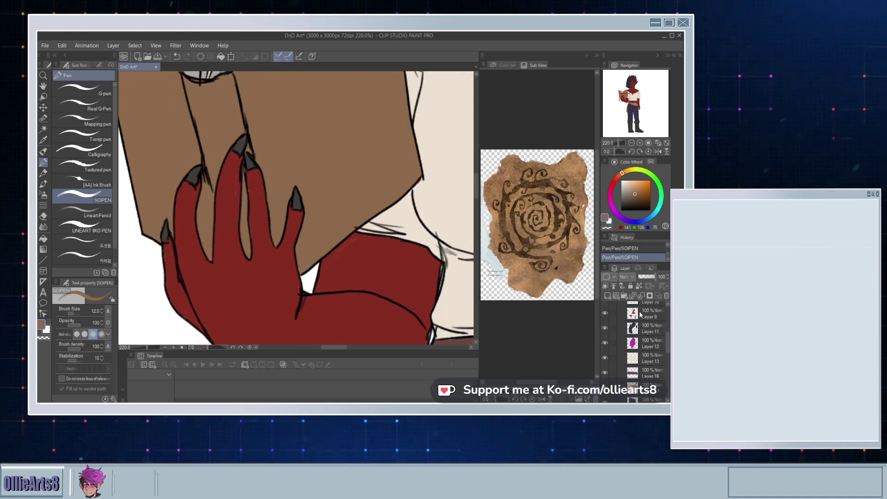
click(640, 314)
alt+click(333, 245)
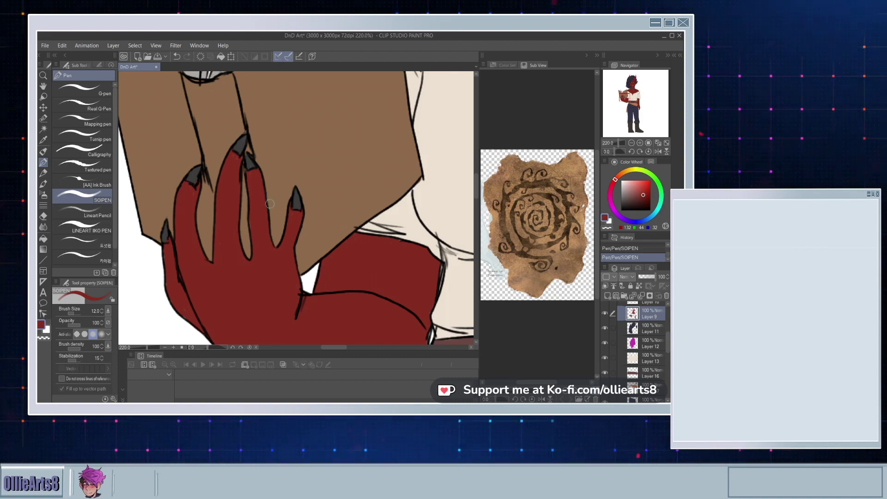
scroll(269, 202, down, 6)
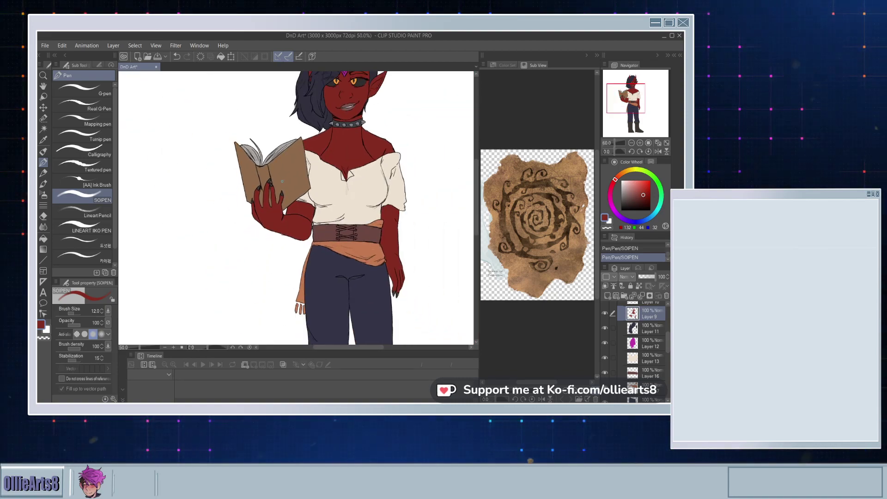
scroll(282, 181, up, 1)
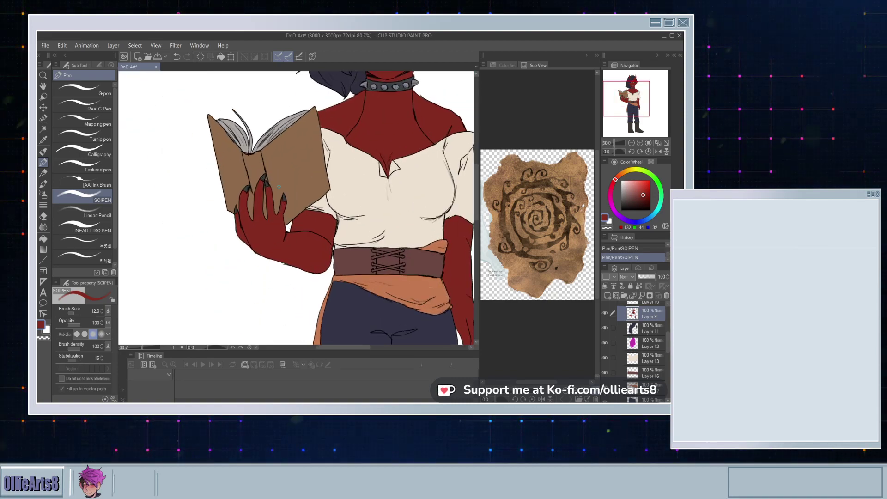
Step: Select the book's brown colour layer beneath Layer 24 and add a new raster layer above it
scroll(278, 186, down, 1)
scroll(278, 187, up, 3)
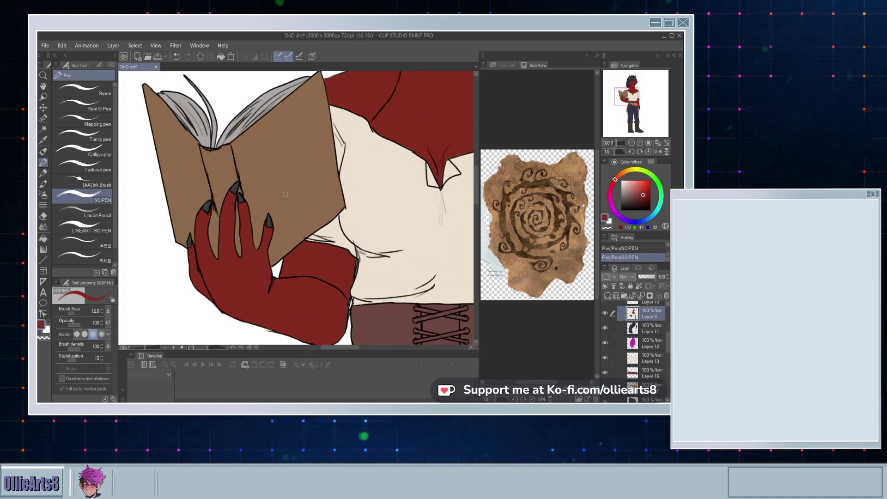
scroll(628, 331, down, 3)
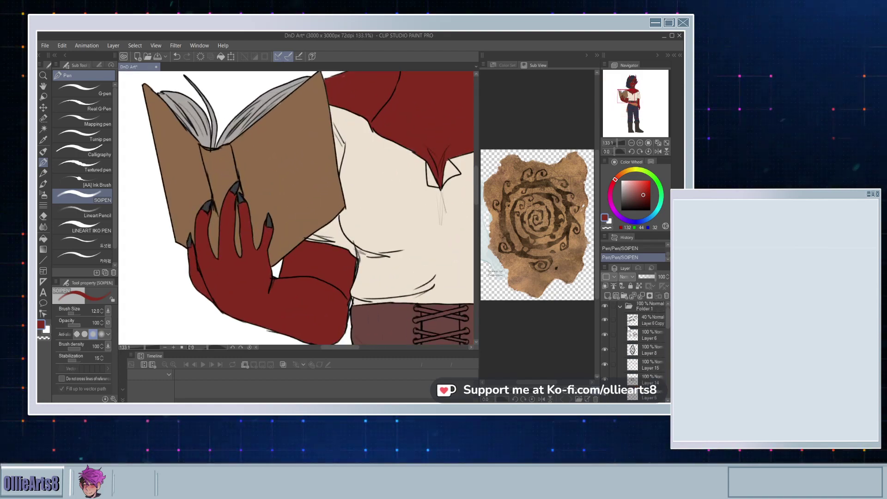
scroll(629, 379, down, 5)
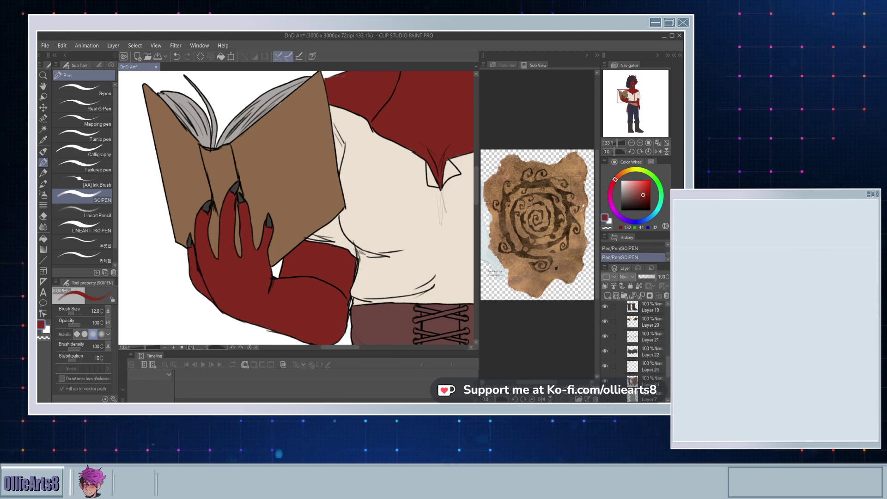
click(632, 379)
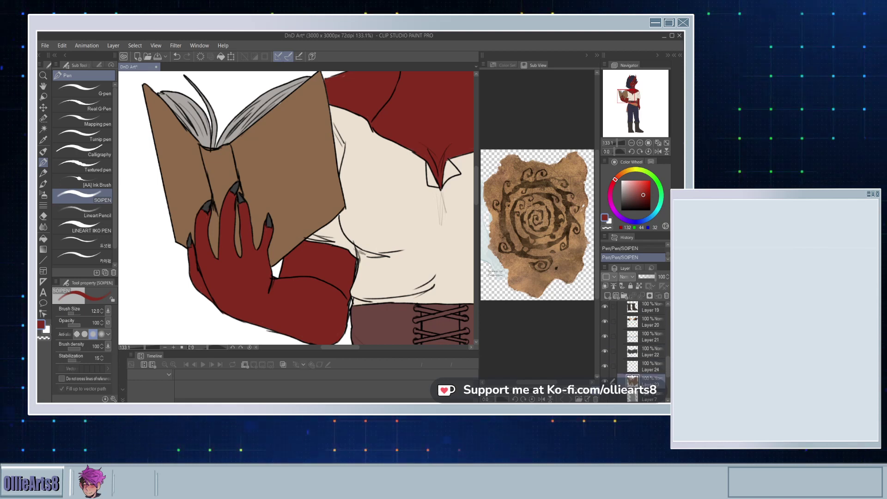
click(606, 365)
click(606, 365)
click(606, 367)
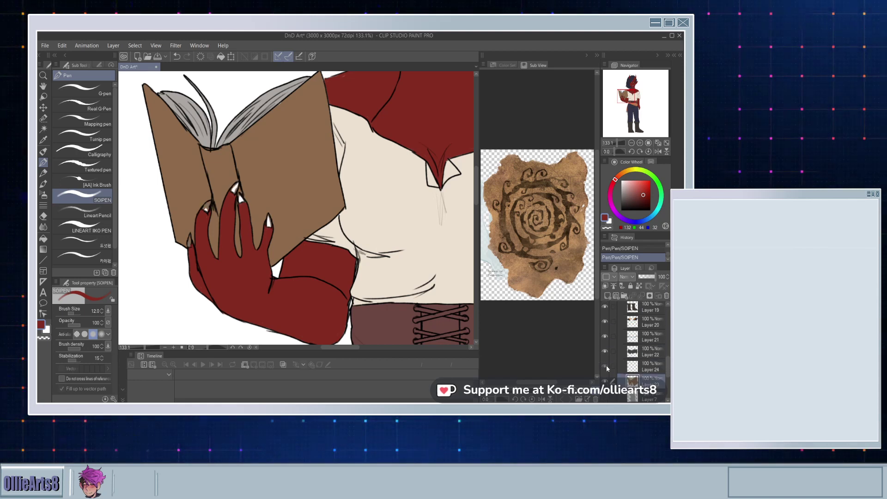
click(606, 366)
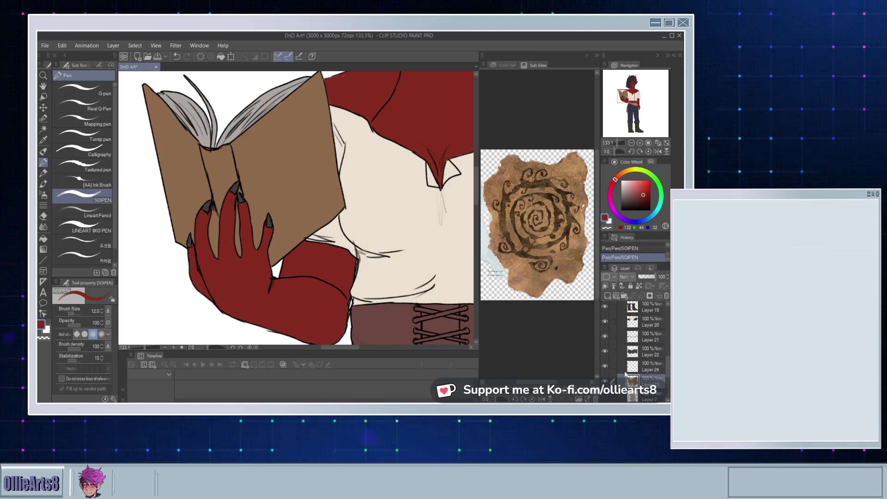
click(608, 296)
Step: Sample the dark brown of the spiral symbol from the parchment reference image as the drawing colour
scroll(545, 222, up, 5)
click(570, 230)
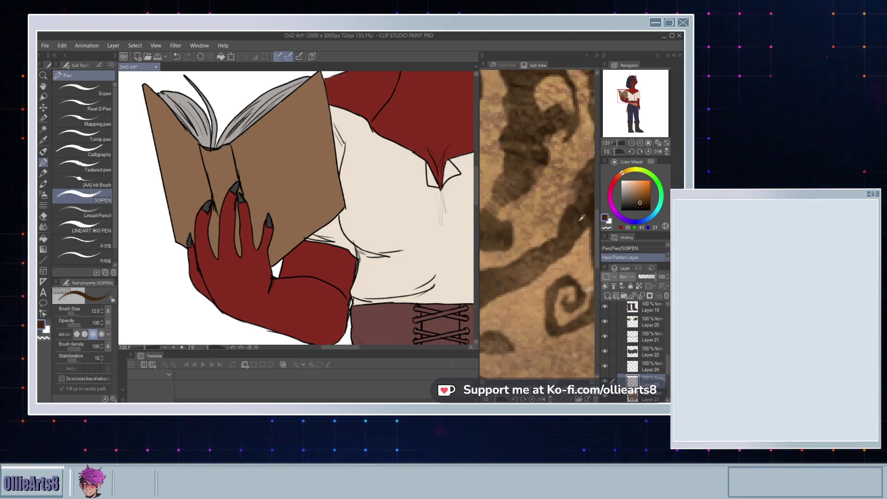
scroll(337, 272, down, 3)
scroll(330, 272, up, 2)
scroll(328, 270, down, 3)
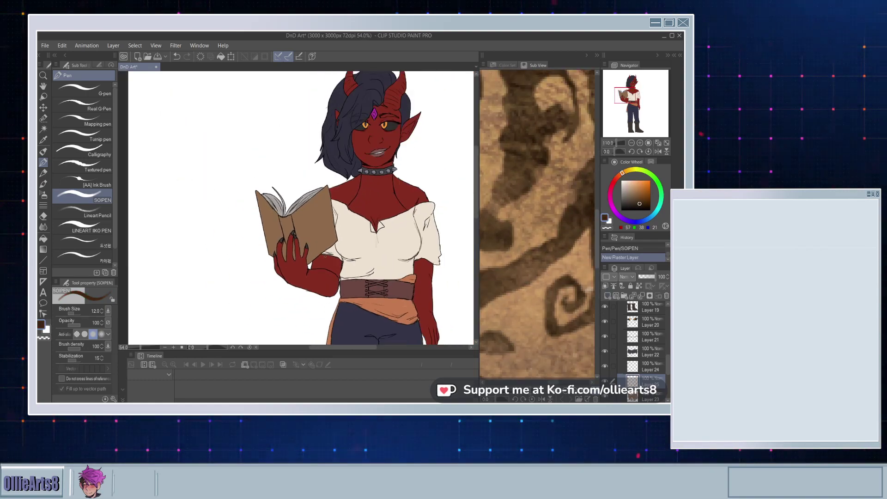
scroll(351, 236, up, 1)
scroll(509, 158, down, 6)
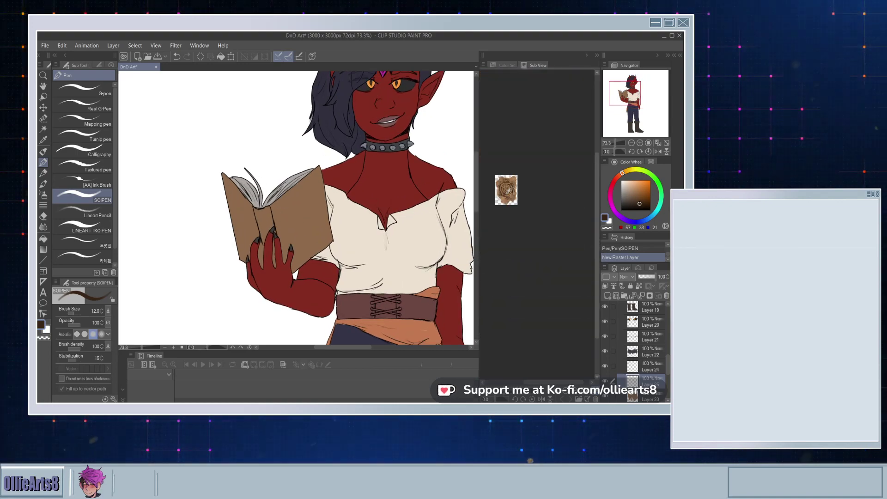
scroll(509, 158, up, 3)
scroll(509, 159, up, 3)
scroll(504, 175, down, 6)
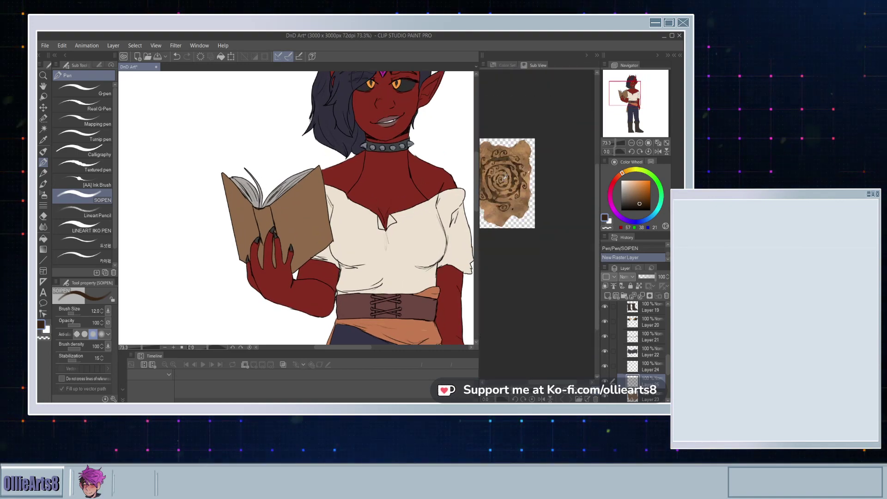
scroll(501, 180, up, 4)
scroll(513, 179, down, 2)
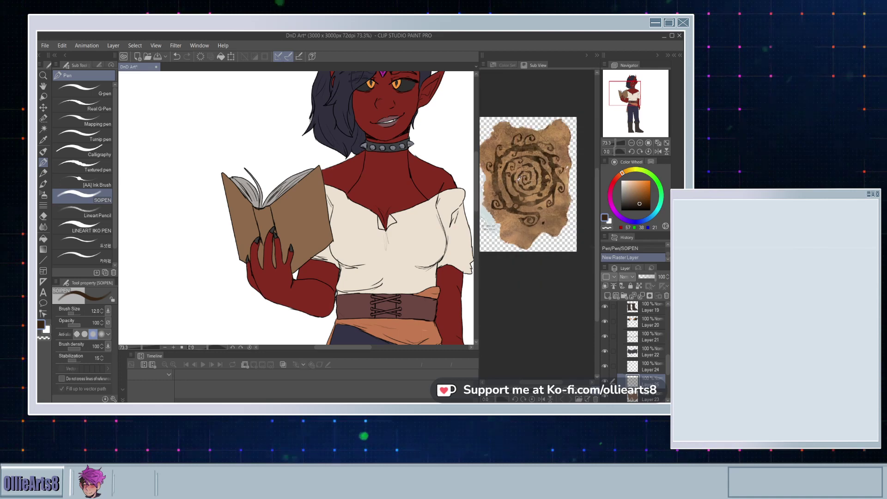
scroll(514, 180, up, 1)
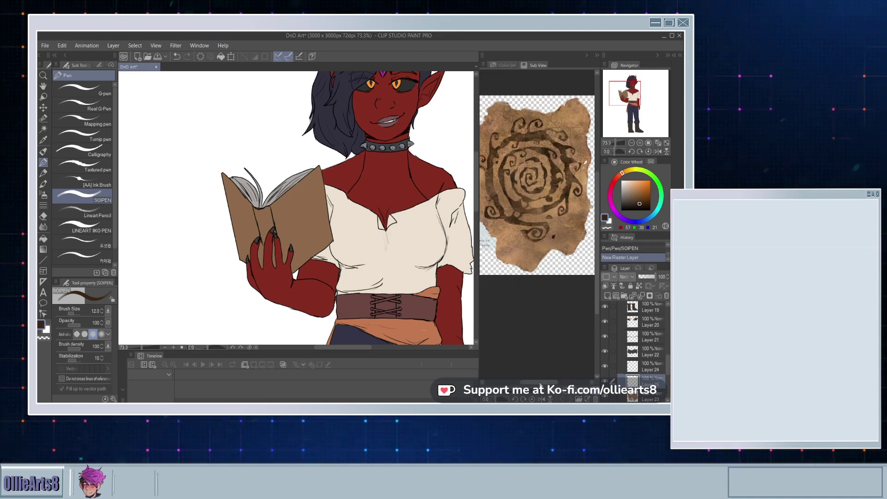
drag(540, 383, 537, 385)
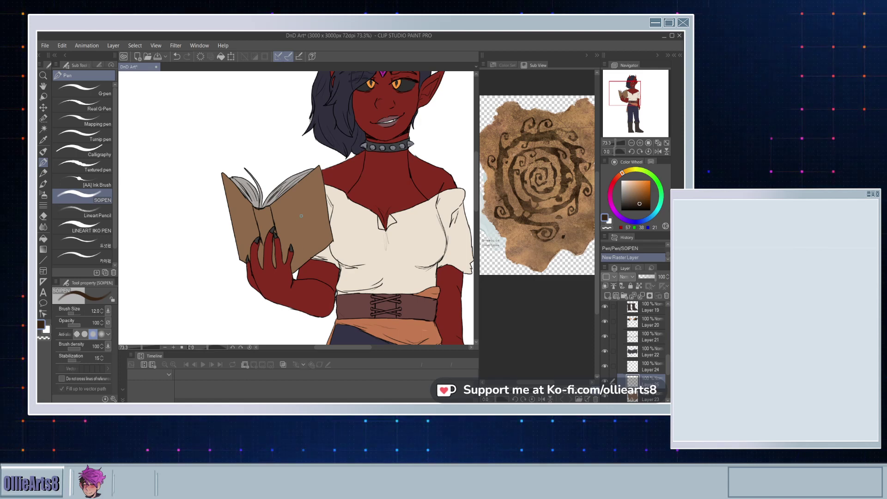
Step: Reduce the SOIPEN brush size to 5 for drawing the symbol on the book cover
scroll(301, 216, up, 4)
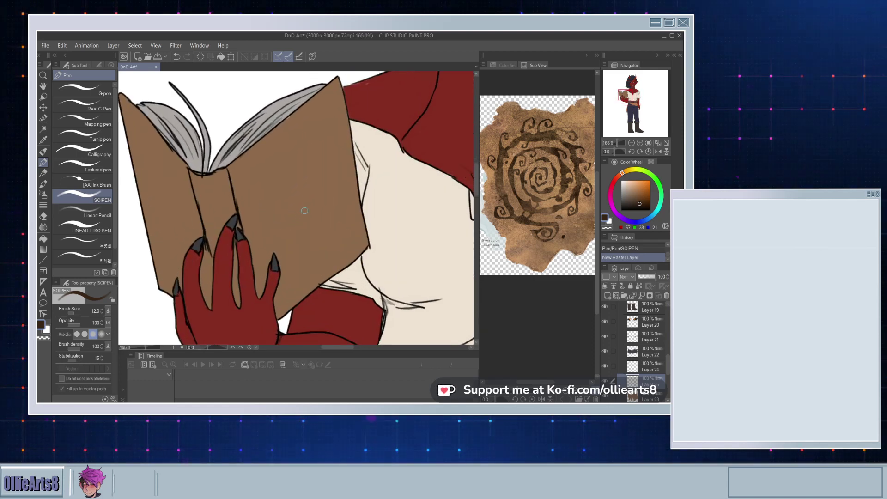
key([)
key([)
key([)
key([)
key([)
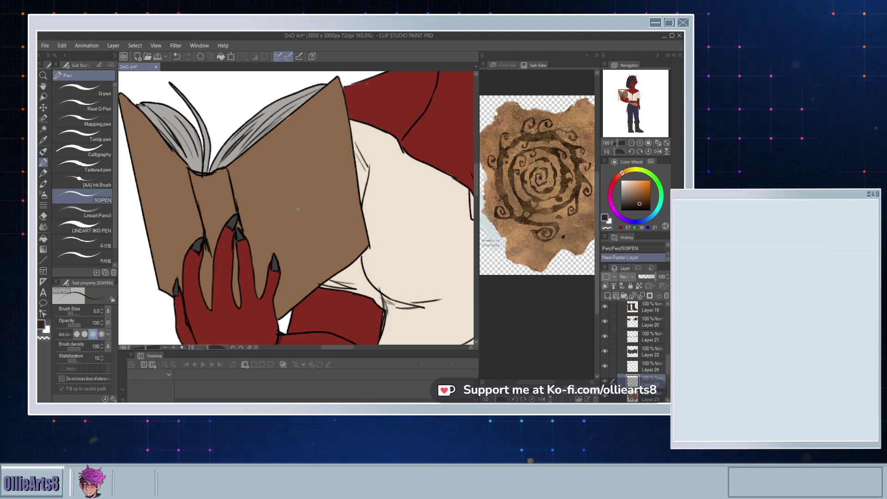
mouse_move(295, 211)
mouse_down()
mouse_move(302, 180)
mouse_move(286, 181)
mouse_move(273, 204)
mouse_move(281, 236)
mouse_move(316, 245)
mouse_move(347, 209)
mouse_up()
key(ctrl+z)
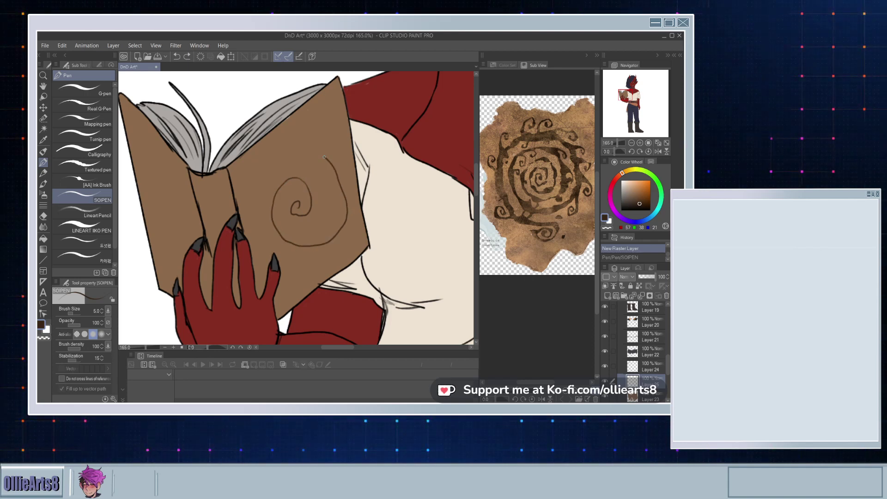
drag(259, 179, 259, 180)
key(ctrl+z)
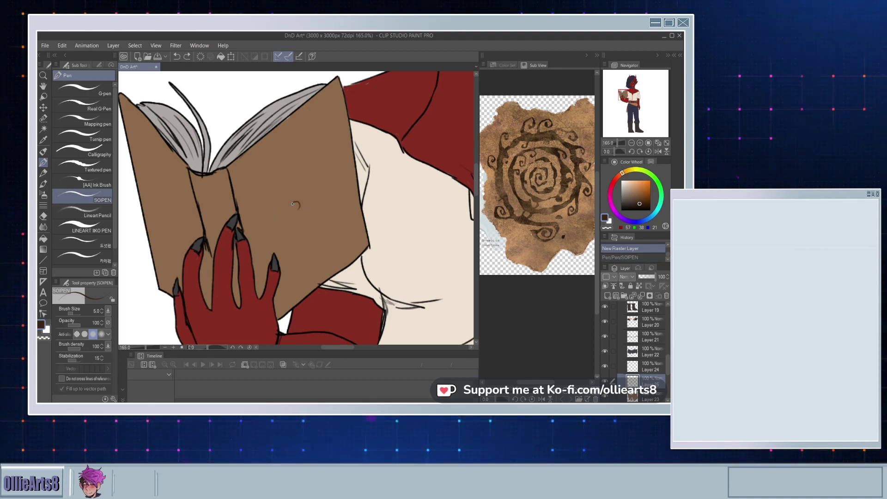
Step: Draw the reference's spiral in dark brown on the book's right cover, with a thickened curling tail along the spiral's right side
mouse_move(292, 203)
mouse_down()
mouse_move(296, 220)
mouse_move(312, 226)
mouse_up()
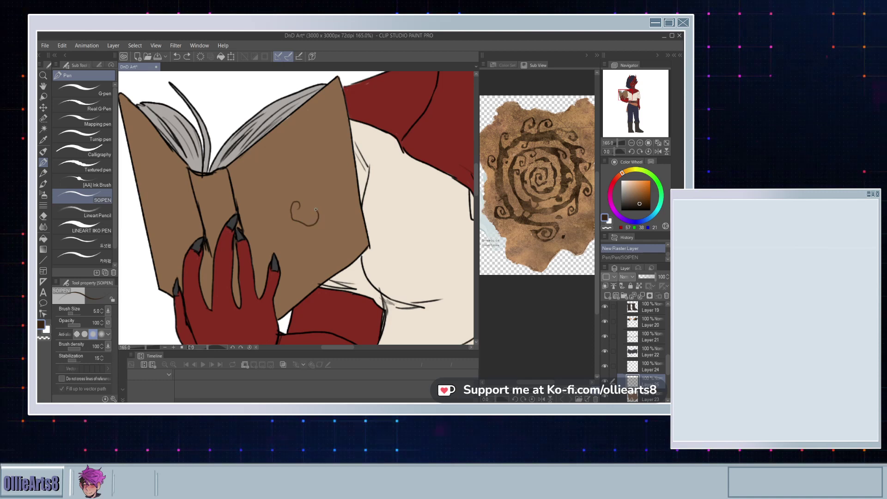
drag(309, 193, 287, 189)
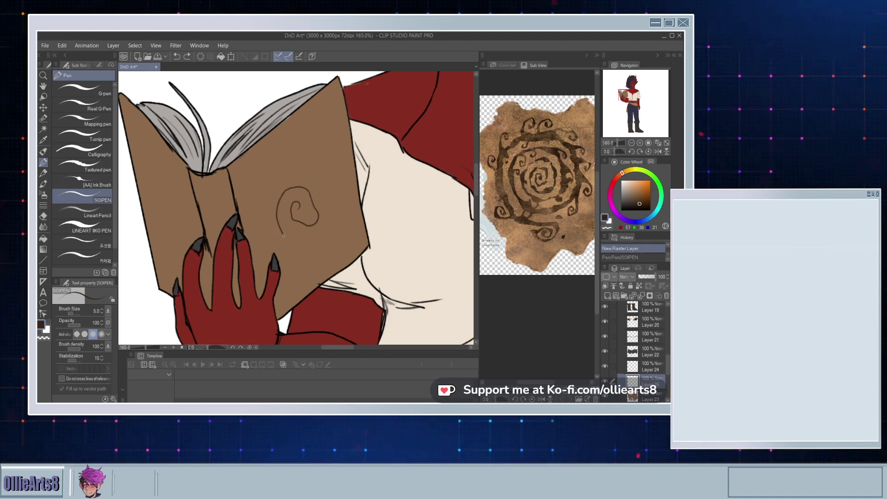
mouse_move(304, 246)
mouse_down()
mouse_move(325, 236)
mouse_move(330, 210)
mouse_move(308, 167)
mouse_move(282, 167)
mouse_move(266, 194)
mouse_move(267, 229)
mouse_move(288, 257)
mouse_move(332, 247)
mouse_move(344, 226)
mouse_move(335, 186)
mouse_move(339, 196)
mouse_up()
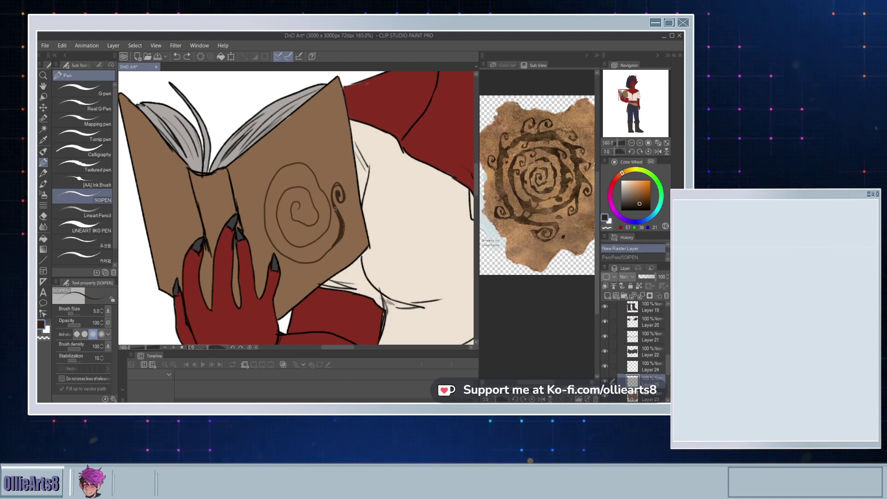
mouse_move(335, 208)
mouse_down()
mouse_move(338, 240)
mouse_move(340, 221)
mouse_up()
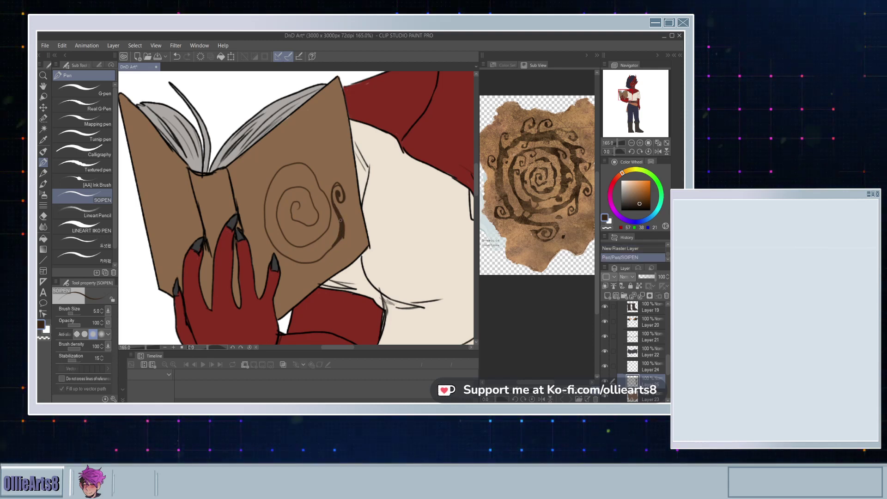
click(334, 187)
Step: Fill and thicken the lower end of the inner spiral ring and the short branches joining it to the curling tail
scroll(318, 244, up, 2)
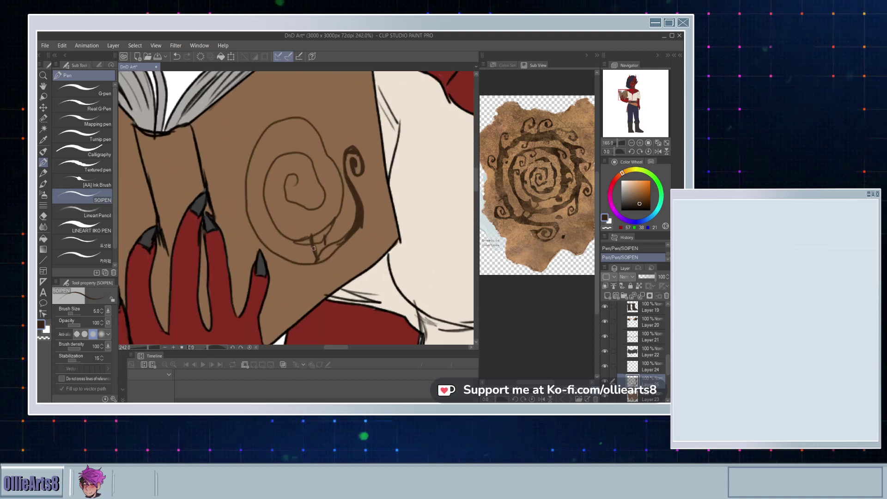
scroll(313, 249, up, 3)
mouse_move(331, 237)
mouse_down()
mouse_move(320, 272)
mouse_move(364, 234)
mouse_up()
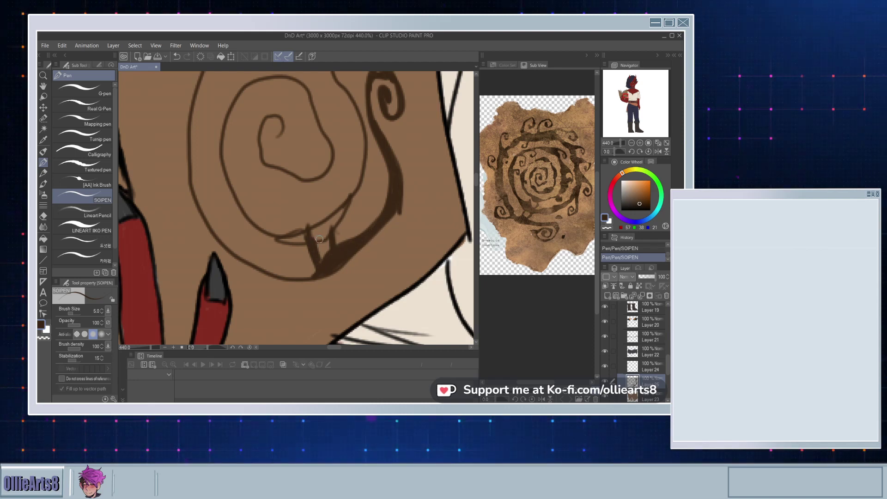
drag(312, 233, 278, 242)
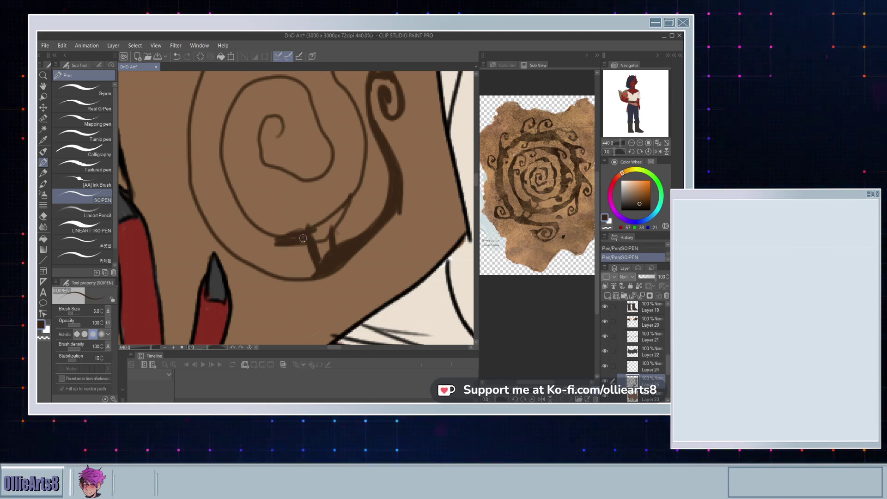
mouse_move(326, 229)
mouse_down()
mouse_move(307, 237)
mouse_move(316, 232)
mouse_up()
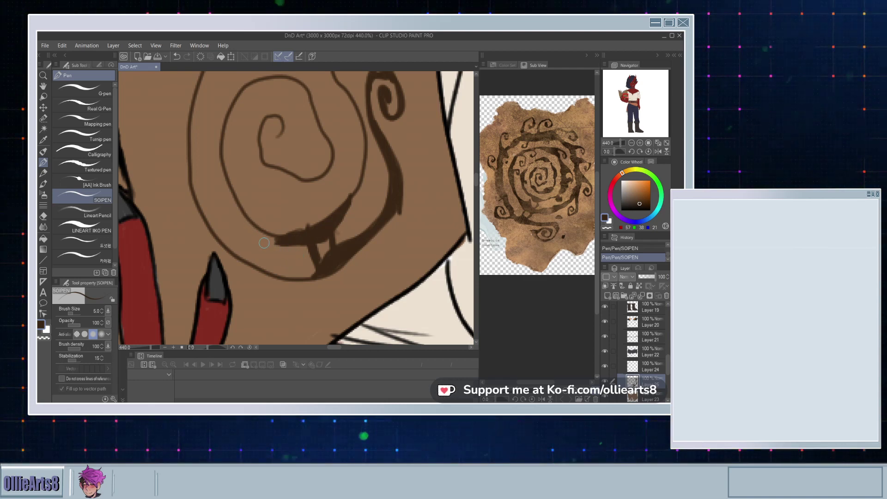
mouse_move(304, 245)
mouse_down()
mouse_move(343, 233)
mouse_move(318, 219)
mouse_up()
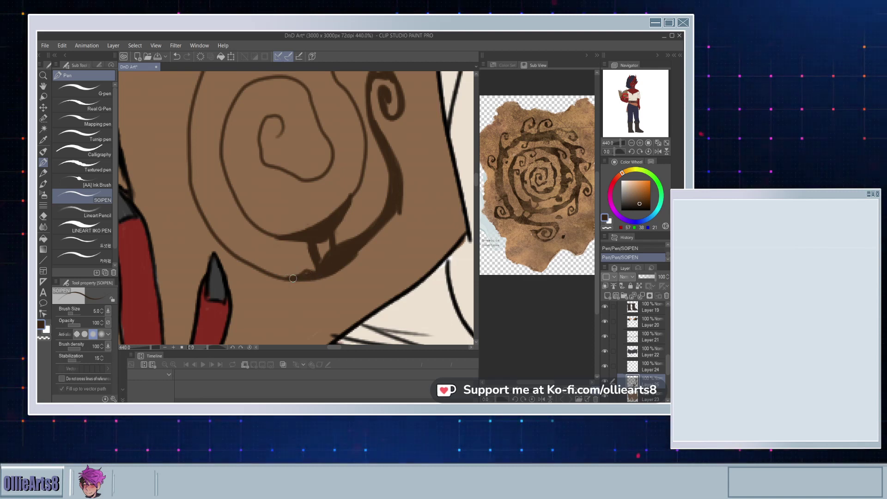
Step: Draw a curled hook off the spiral's lower left behind the claw, and thicken its curve and the stem joining the outer ring
mouse_move(283, 278)
mouse_down()
mouse_move(234, 297)
mouse_move(184, 289)
mouse_move(169, 272)
mouse_move(179, 238)
mouse_move(210, 262)
mouse_move(209, 276)
mouse_move(185, 261)
mouse_up()
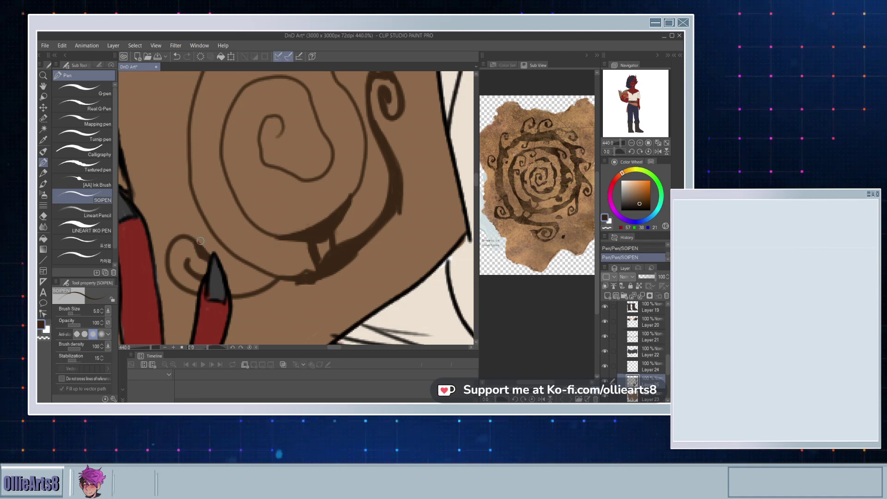
key(ctrl+z)
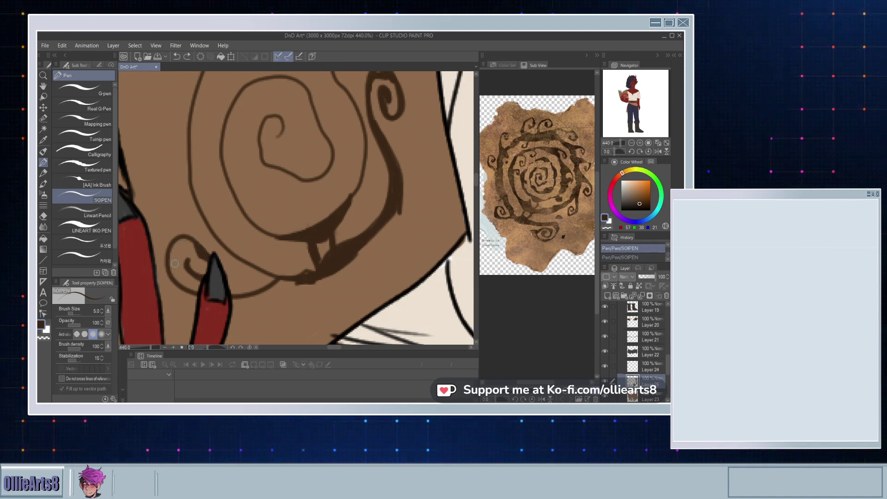
mouse_move(171, 275)
mouse_down()
mouse_move(181, 296)
mouse_move(212, 300)
mouse_up()
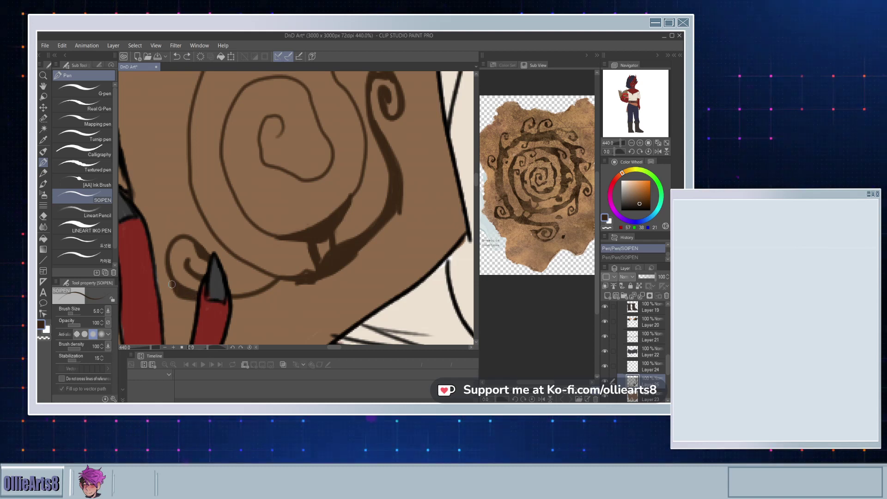
drag(171, 284, 165, 250)
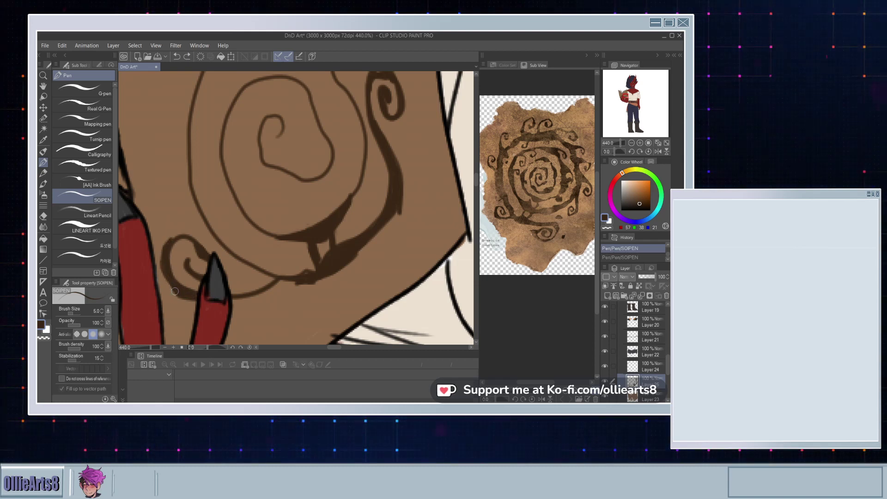
drag(175, 291, 197, 302)
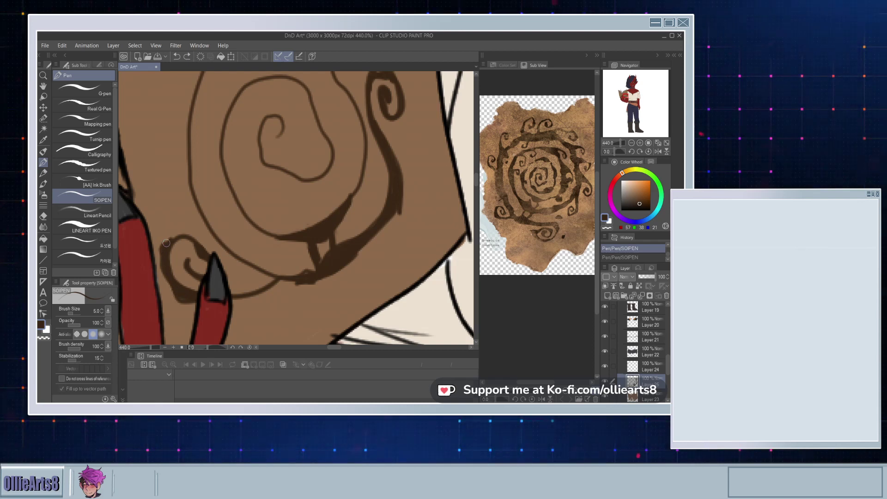
key(ctrl+y)
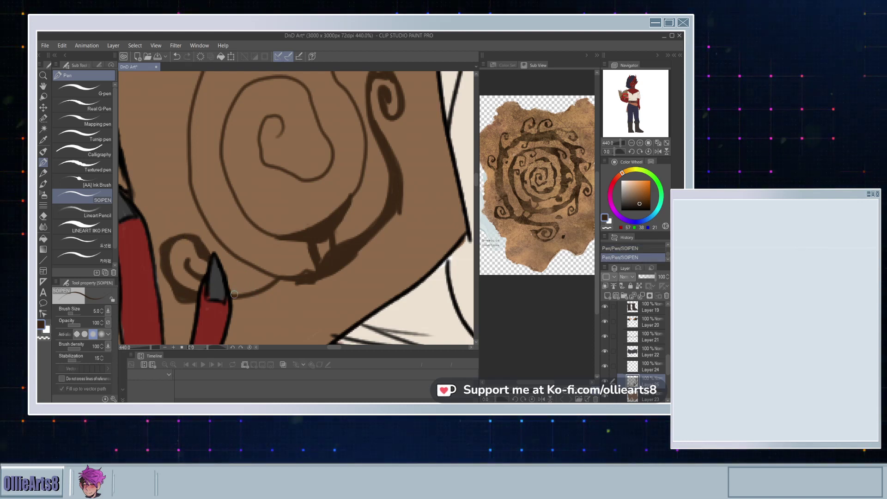
mouse_move(234, 298)
mouse_down()
mouse_move(277, 283)
mouse_move(267, 285)
mouse_up()
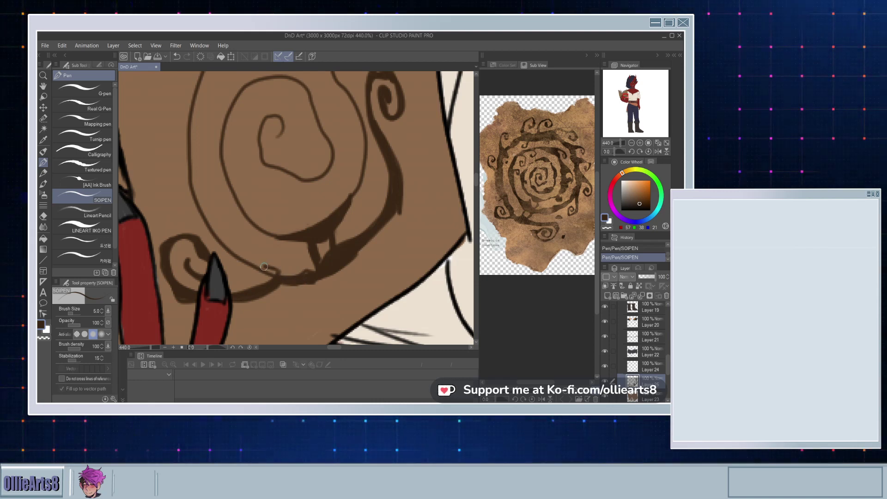
Step: Draw a wavy inner edge up the left side of the outer spiral ring, with a notch and a small dark spot beside it
key(ctrl+z)
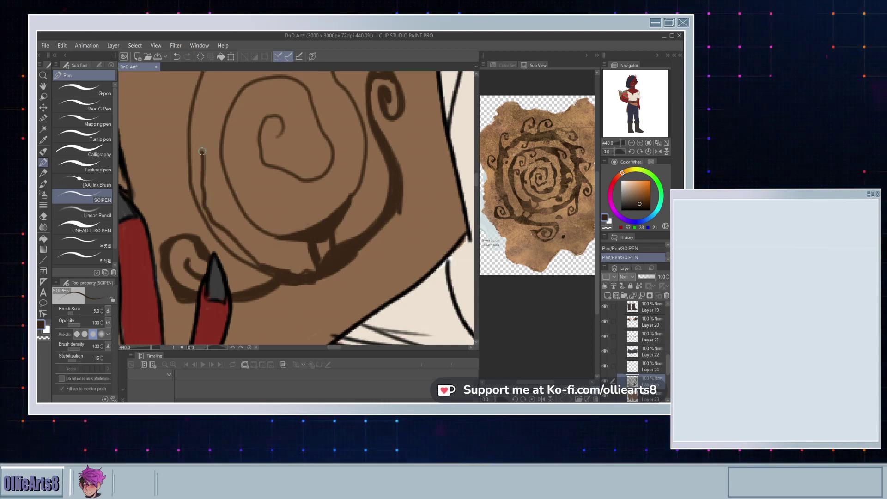
drag(203, 137, 203, 118)
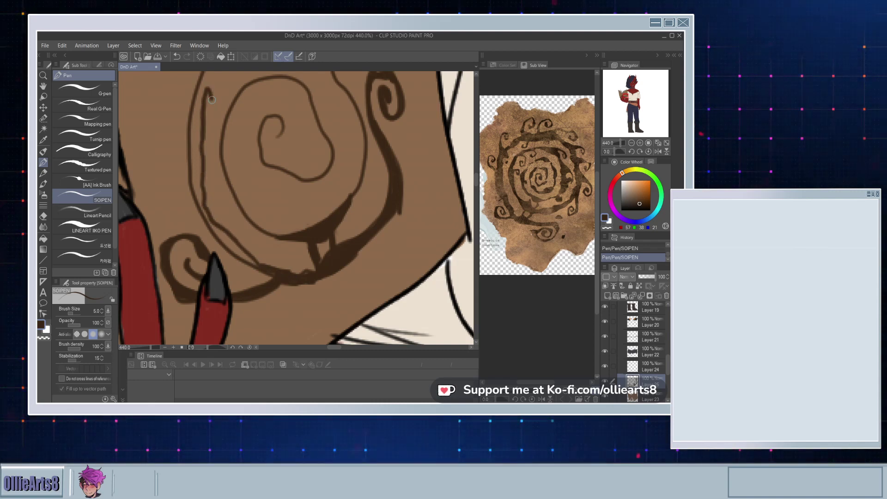
drag(218, 80, 213, 72)
mouse_move(216, 117)
mouse_down()
mouse_move(215, 109)
mouse_move(217, 124)
mouse_up()
key(ctrl+z)
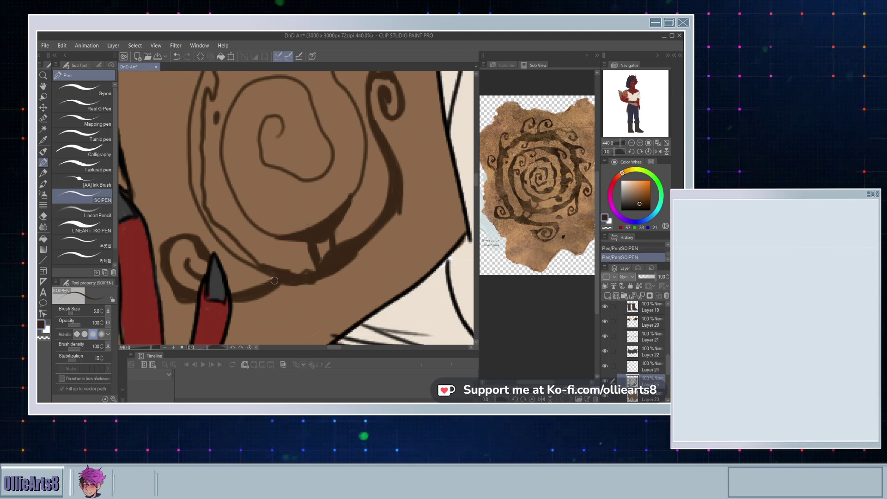
Step: Draw an outer contour up the ring's left side ending in a curled hook at the upper left, and thicken its curl and stem
mouse_move(237, 263)
mouse_down()
mouse_move(181, 190)
mouse_move(180, 127)
mouse_move(197, 137)
mouse_move(224, 196)
mouse_up()
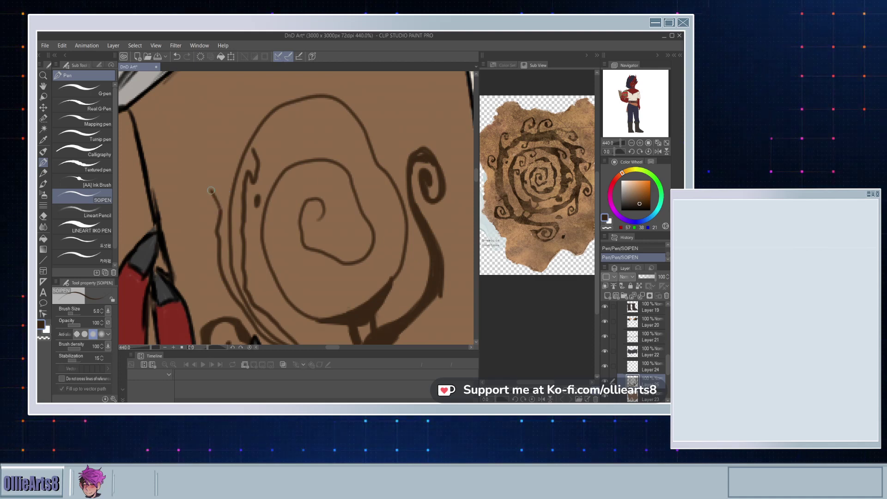
mouse_move(173, 146)
mouse_down()
mouse_move(190, 121)
mouse_move(197, 133)
mouse_up()
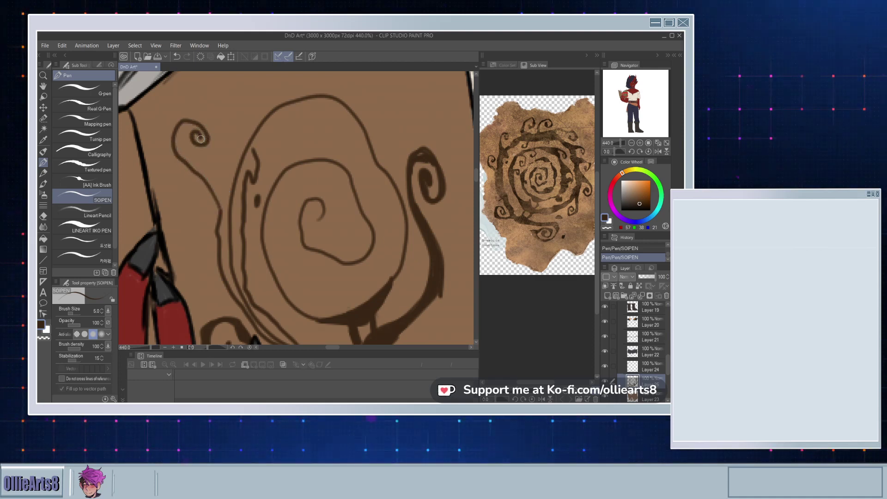
key(ctrl+z)
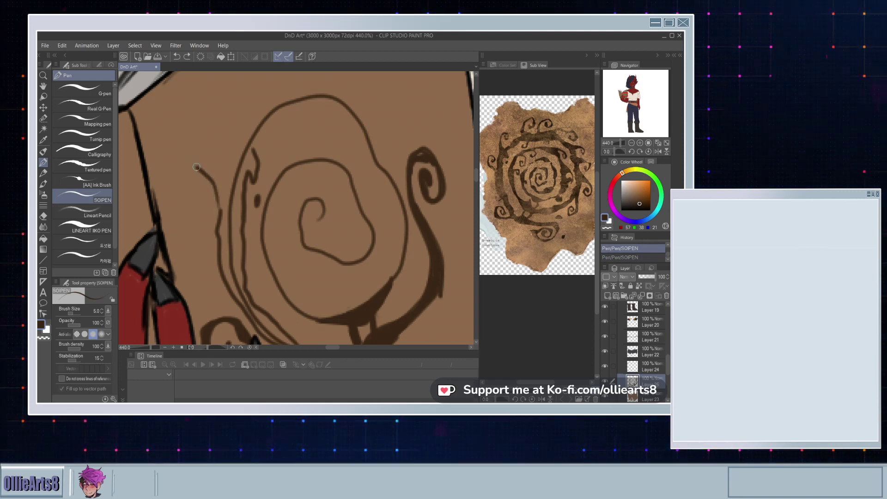
mouse_move(184, 143)
mouse_down()
mouse_move(181, 119)
mouse_move(207, 114)
mouse_move(216, 134)
mouse_move(204, 148)
mouse_move(194, 134)
mouse_move(204, 135)
mouse_move(206, 119)
mouse_move(188, 117)
mouse_move(199, 133)
mouse_up()
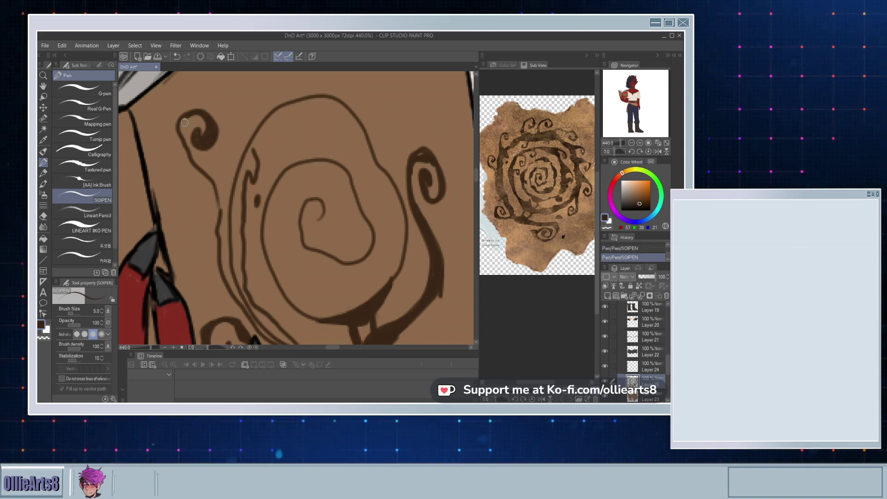
drag(203, 169, 209, 195)
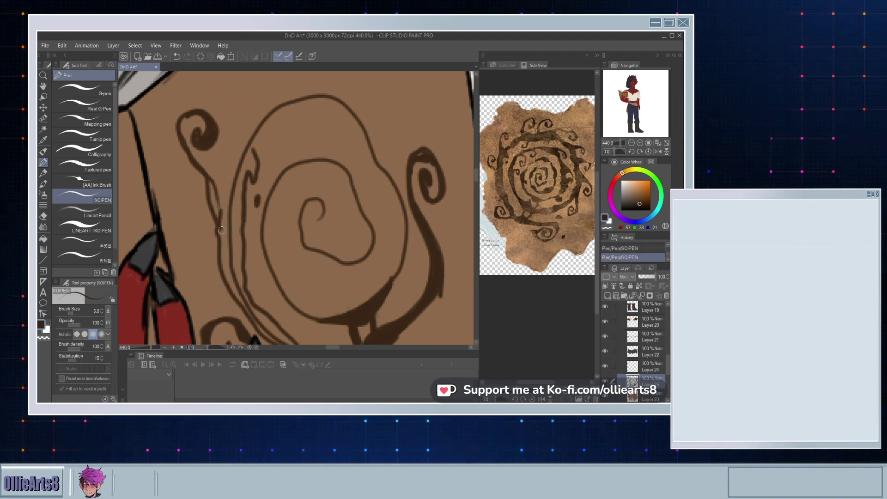
key(ctrl+z)
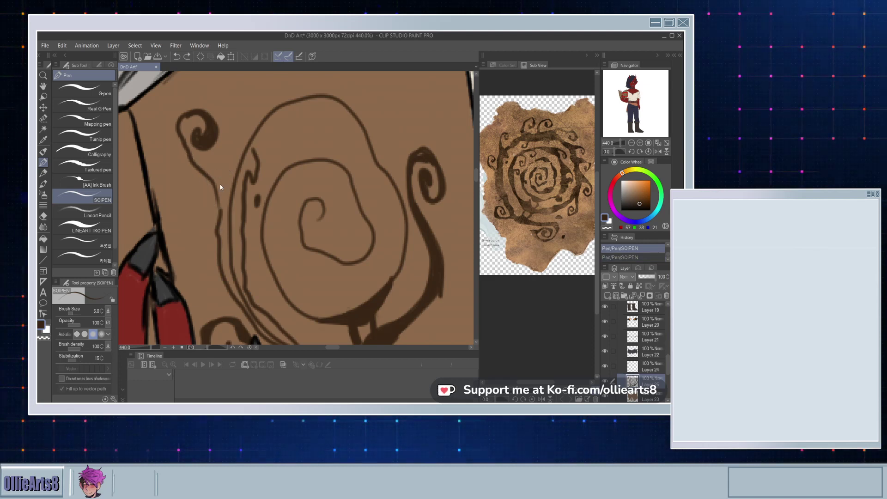
key(ctrl+y)
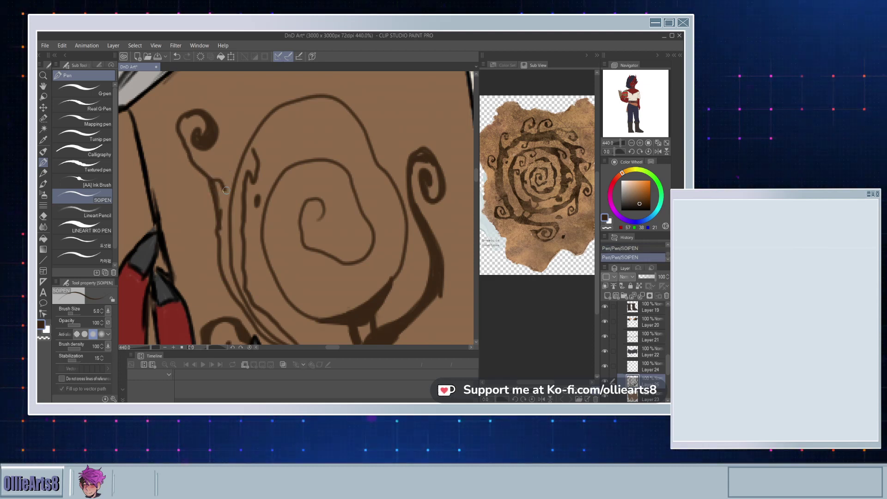
Step: Add two curled hooks along the upper left and top of the outer ring, filling the curl ends and thickening their stems
mouse_move(234, 174)
mouse_down()
mouse_move(254, 125)
mouse_move(233, 73)
mouse_move(269, 79)
mouse_move(247, 74)
mouse_move(267, 79)
mouse_up()
mouse_move(261, 114)
mouse_down()
mouse_move(268, 151)
mouse_move(278, 149)
mouse_move(251, 146)
mouse_move(253, 169)
mouse_up()
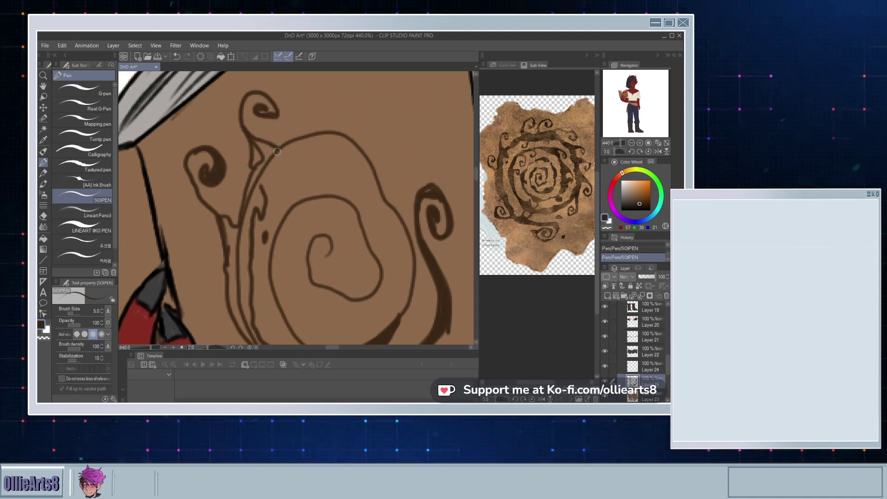
mouse_move(299, 133)
mouse_down()
mouse_move(290, 73)
mouse_move(324, 81)
mouse_move(323, 99)
mouse_move(299, 94)
mouse_up()
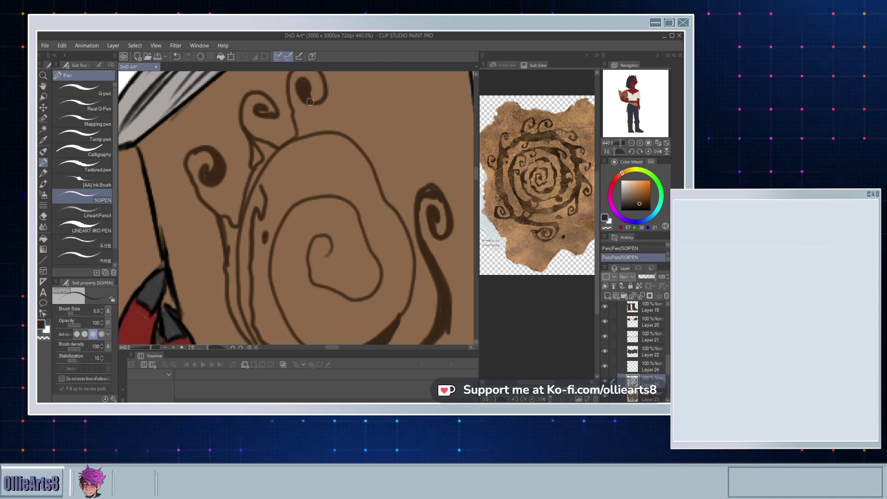
scroll(328, 91, up, 2)
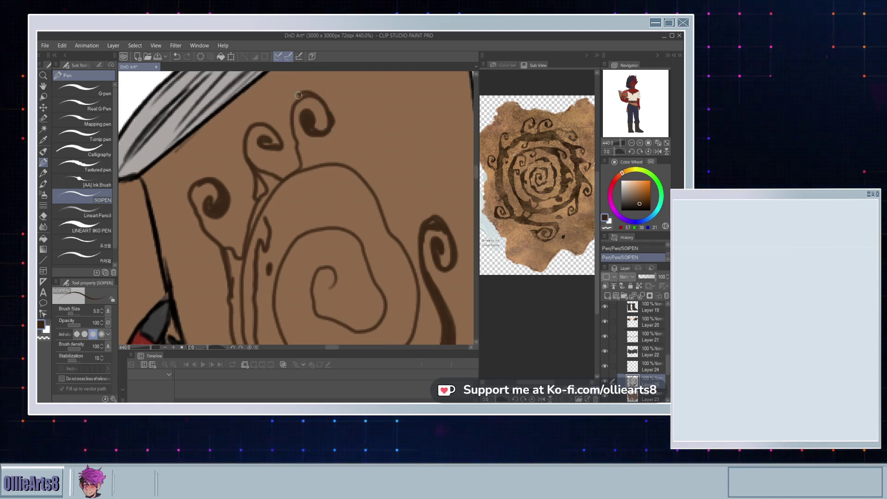
drag(291, 127, 291, 156)
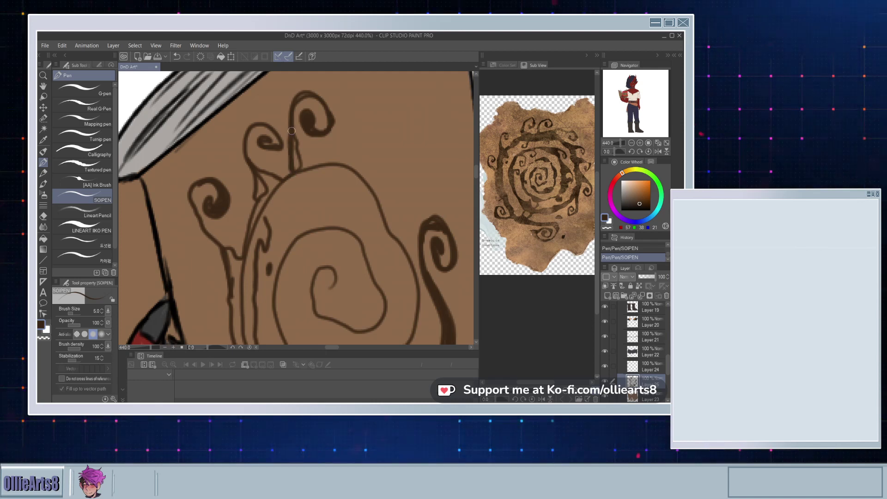
key(ctrl+z)
drag(291, 118, 303, 169)
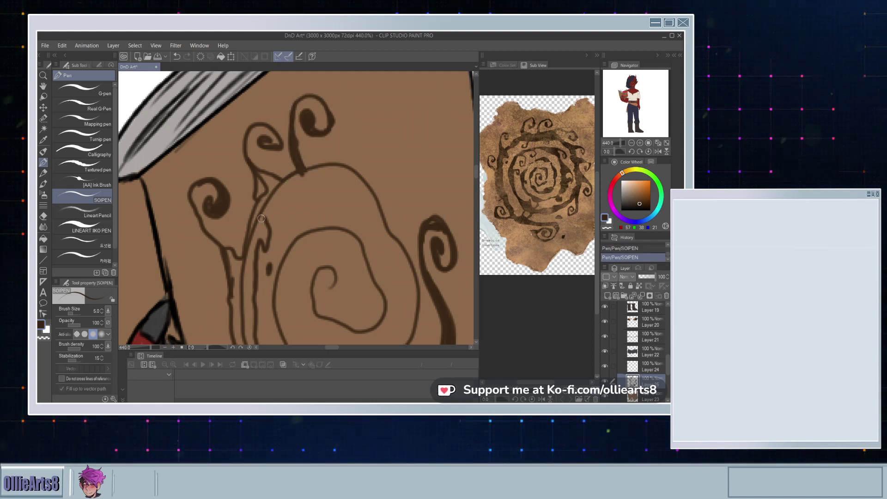
Step: Draw a jagged inner edge across the top of the outer ring and down its right side
mouse_move(261, 213)
mouse_down()
mouse_move(318, 181)
mouse_move(340, 184)
mouse_move(338, 192)
mouse_move(377, 213)
mouse_up()
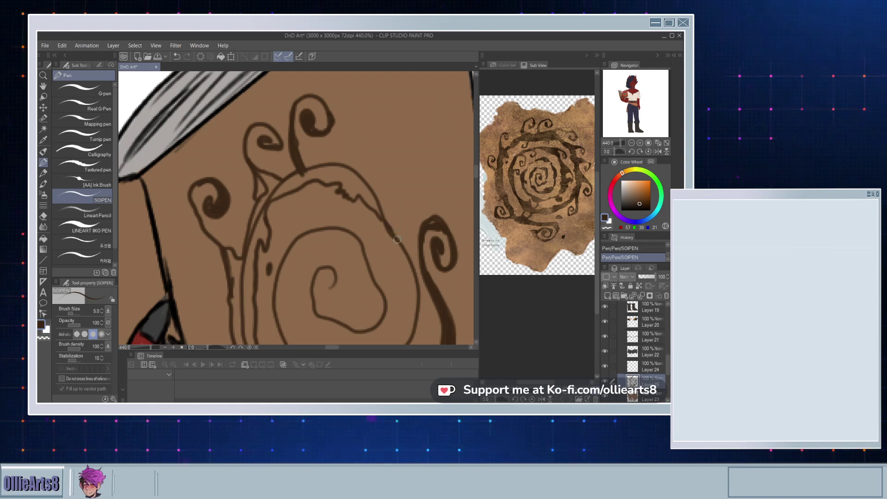
mouse_move(396, 239)
mouse_down()
mouse_move(409, 254)
mouse_move(390, 192)
mouse_up()
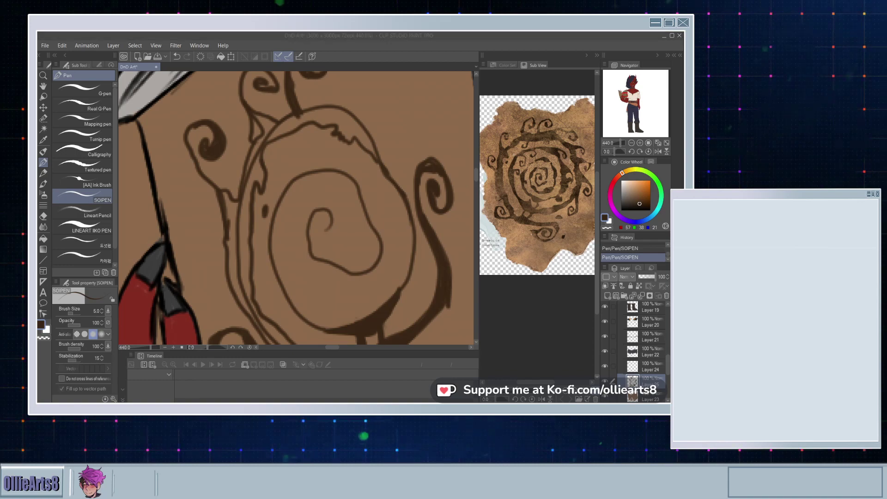
scroll(355, 198, down, 4)
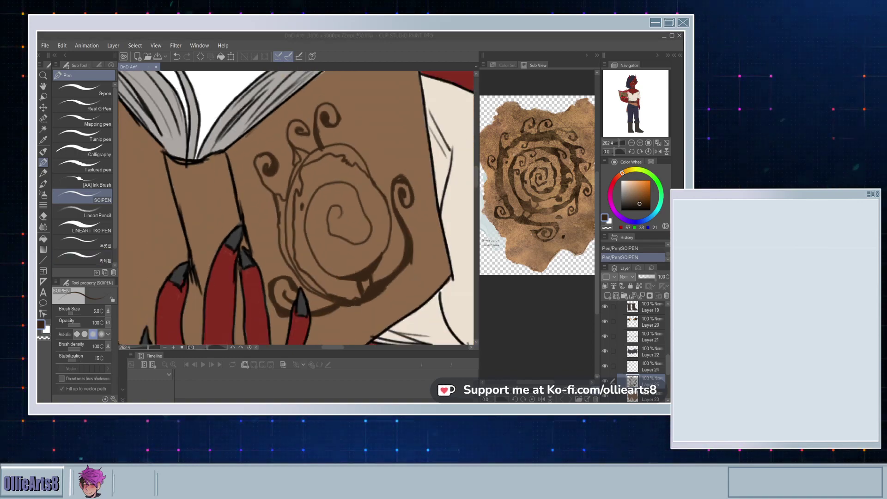
Step: Erase the entire spiral symbol from the book's right cover with the Hard eraser
scroll(371, 224, up, 5)
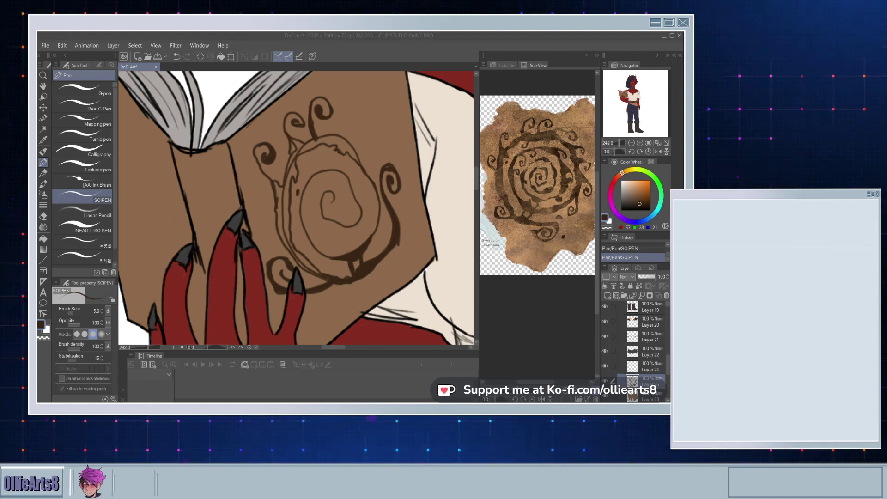
click(344, 209)
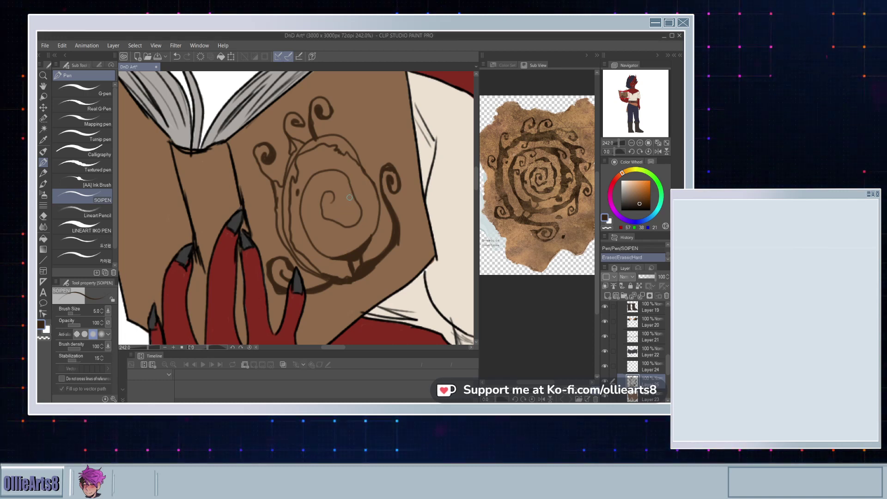
drag(346, 202, 346, 229)
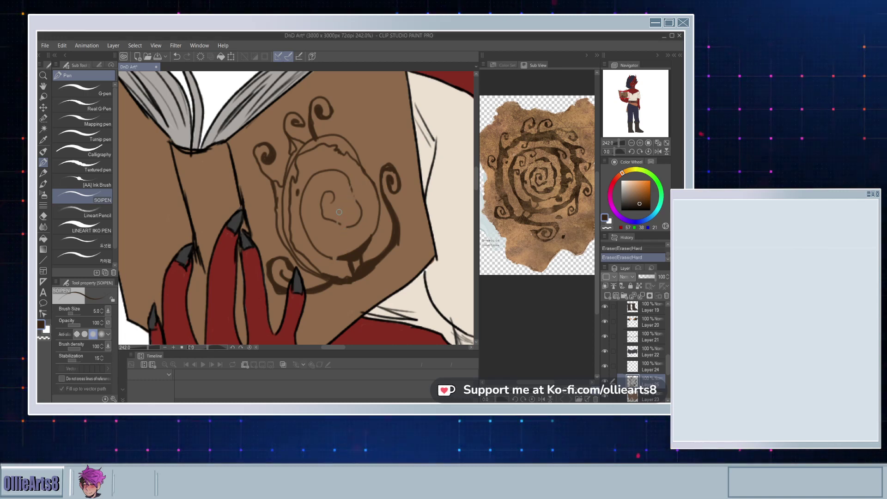
mouse_move(331, 158)
mouse_down()
mouse_move(321, 205)
mouse_move(328, 174)
mouse_move(304, 172)
mouse_move(279, 191)
mouse_move(265, 136)
mouse_move(314, 92)
mouse_move(315, 109)
mouse_move(330, 94)
mouse_move(290, 129)
mouse_move(301, 132)
mouse_move(305, 163)
mouse_move(301, 245)
mouse_move(323, 238)
mouse_move(331, 303)
mouse_move(358, 280)
mouse_move(379, 296)
mouse_move(400, 193)
mouse_move(359, 306)
mouse_move(322, 312)
mouse_move(285, 272)
mouse_up()
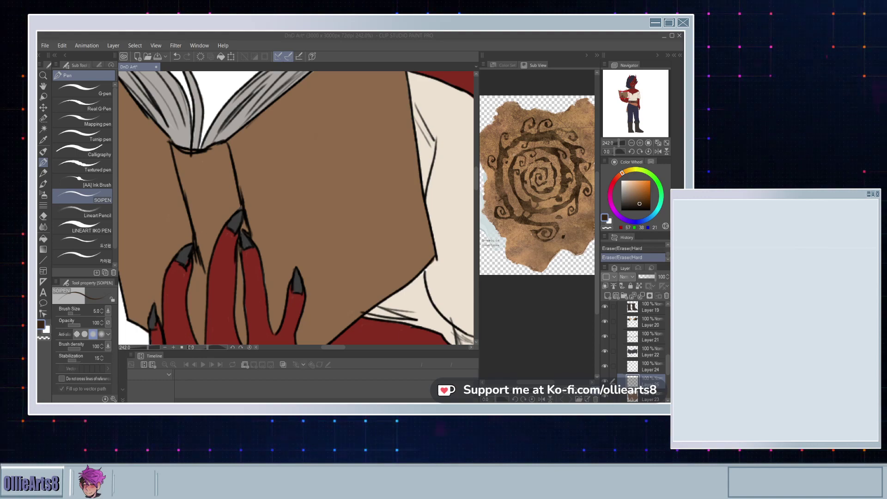
Step: Draw a larger dark brown spiral on the blank canvas left of the book, ending in a small curled tail at its lower right
scroll(296, 180, down, 6)
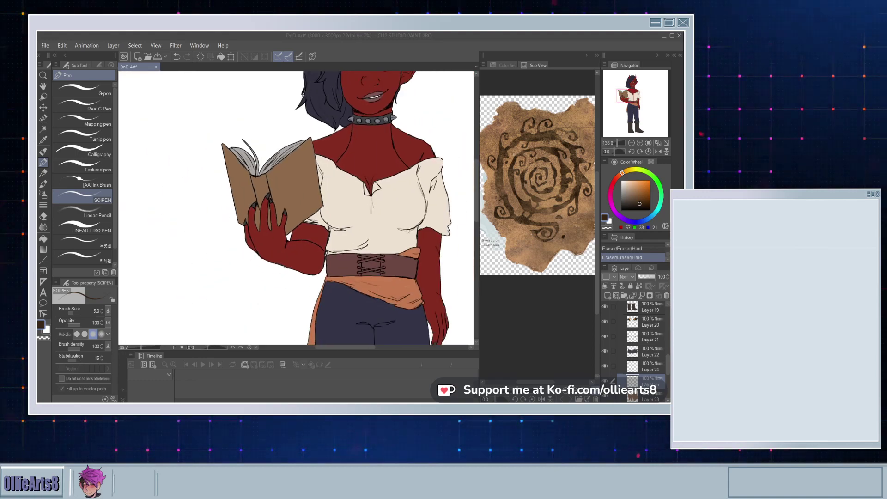
scroll(259, 190, up, 4)
scroll(209, 210, up, 2)
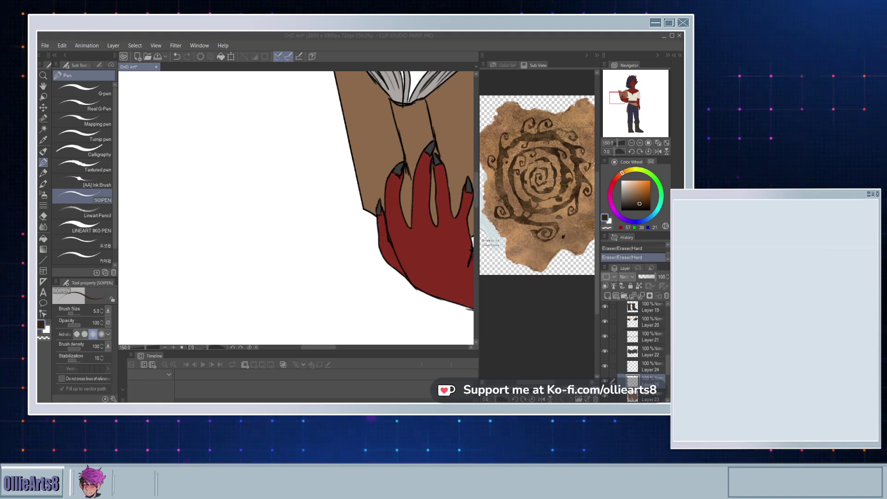
click(257, 236)
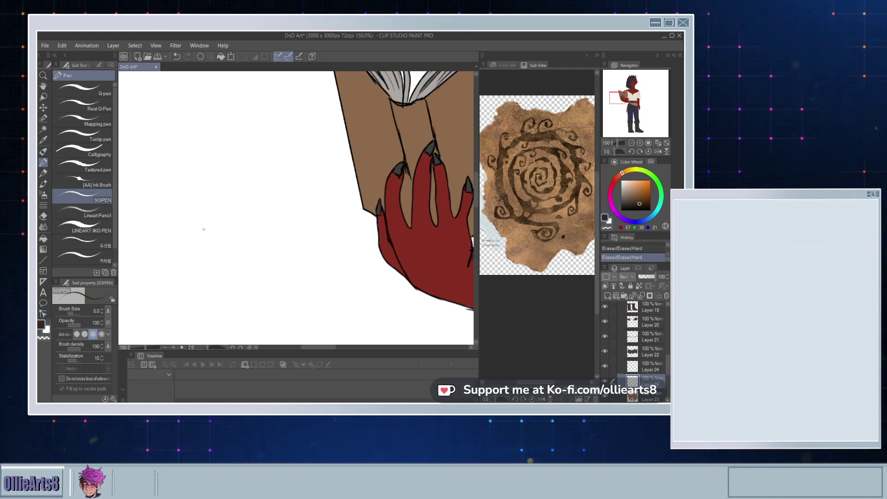
mouse_move(203, 230)
mouse_down()
mouse_move(191, 244)
mouse_move(222, 229)
mouse_move(169, 241)
mouse_move(261, 203)
mouse_move(148, 307)
mouse_up()
key(ctrl+z)
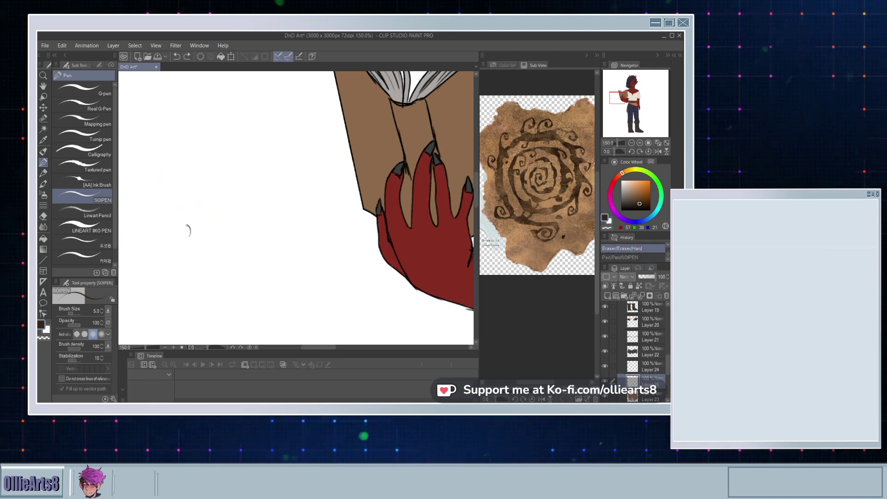
mouse_move(188, 226)
mouse_down()
mouse_move(175, 241)
mouse_move(186, 259)
mouse_move(207, 244)
mouse_move(200, 218)
mouse_move(173, 218)
mouse_move(157, 250)
mouse_move(170, 278)
mouse_move(205, 283)
mouse_move(235, 231)
mouse_move(179, 194)
mouse_move(147, 219)
mouse_move(138, 262)
mouse_move(164, 299)
mouse_move(248, 284)
mouse_move(249, 186)
mouse_move(177, 167)
mouse_move(143, 194)
mouse_move(127, 238)
mouse_up()
mouse_move(146, 311)
mouse_down()
mouse_move(174, 324)
mouse_move(206, 323)
mouse_up()
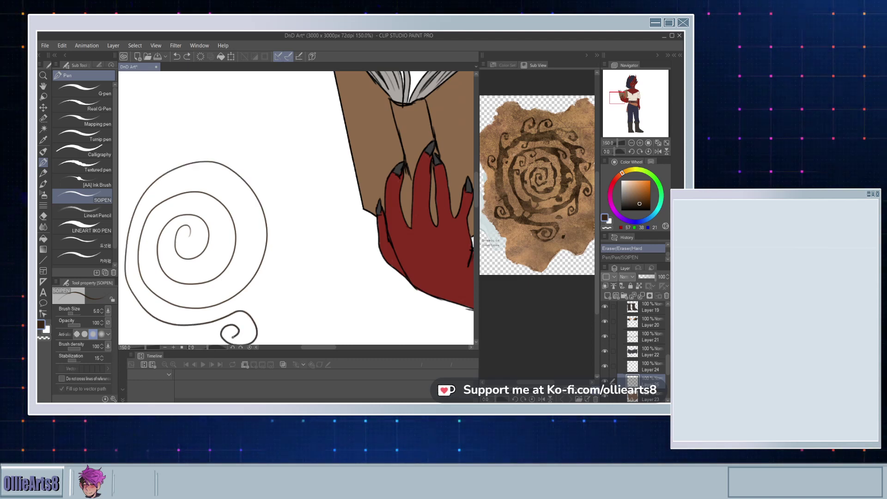
drag(233, 337, 229, 333)
drag(226, 278, 277, 232)
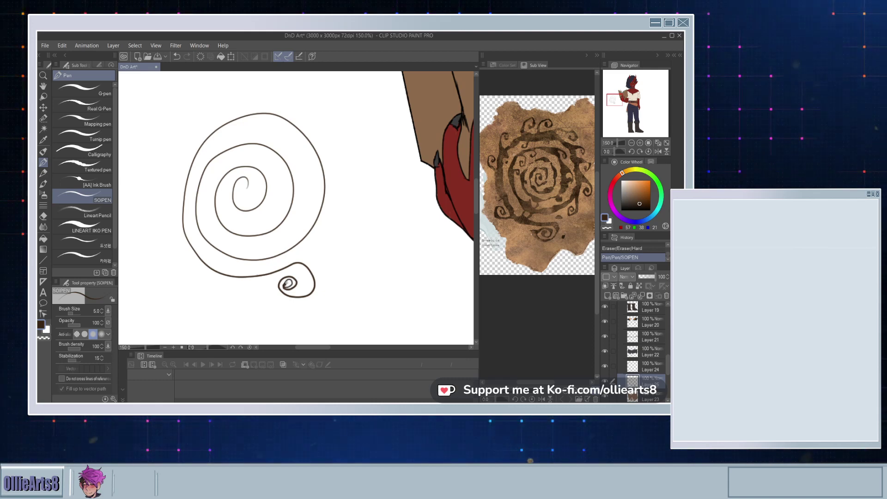
Step: Fill the centre of the spiral's tail curl, add a pointed spike on its right side, and thicken the curl's underside
drag(287, 283, 290, 283)
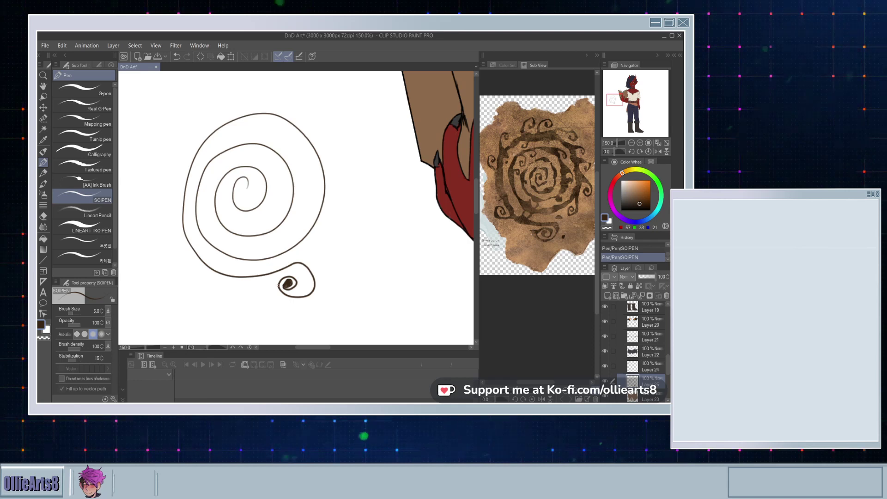
drag(315, 278, 324, 302)
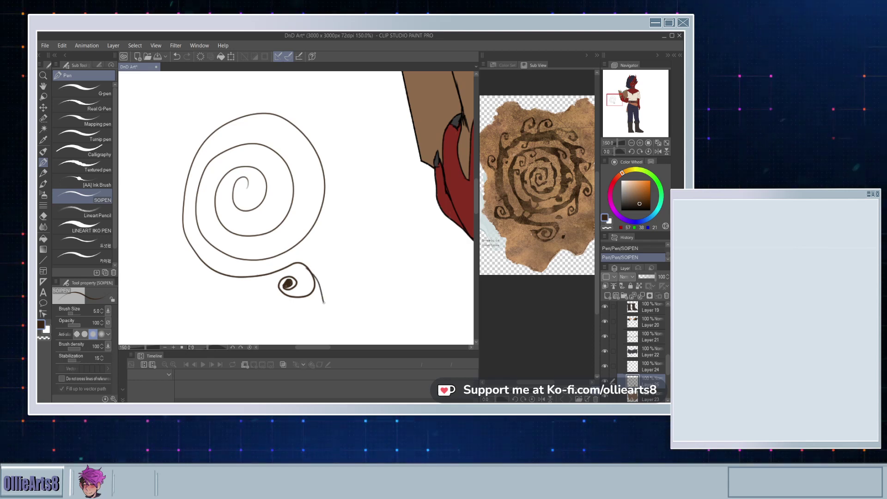
key(ctrl+z)
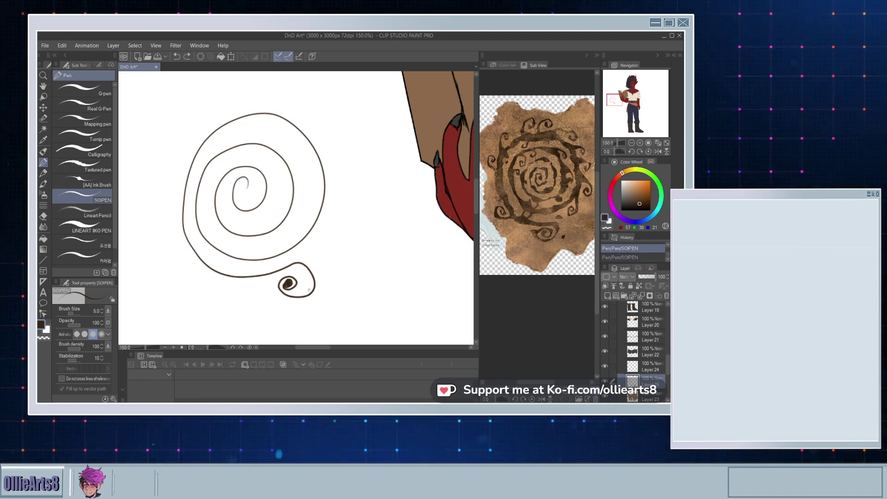
key(ctrl+y)
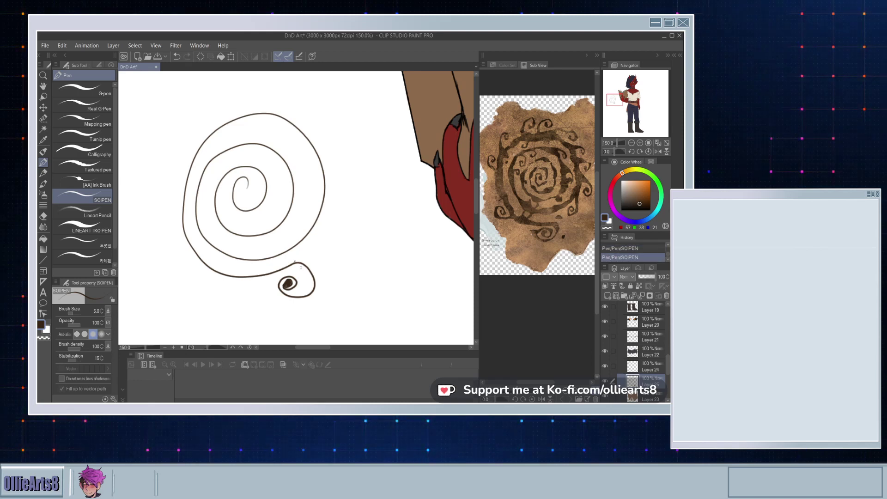
key(ctrl+z)
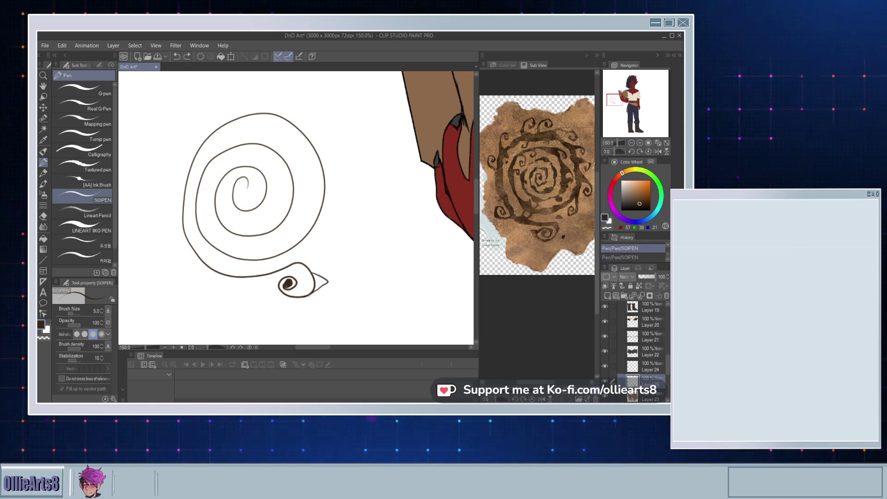
key(ctrl+y)
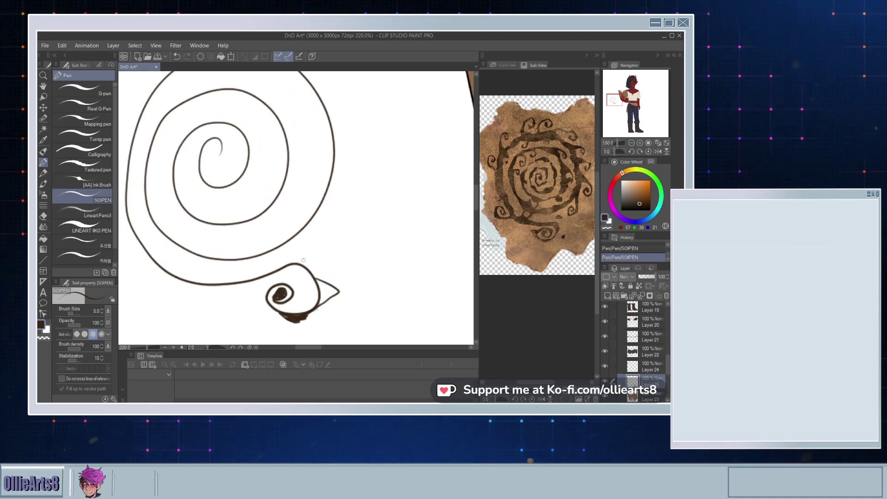
scroll(294, 257, up, 2)
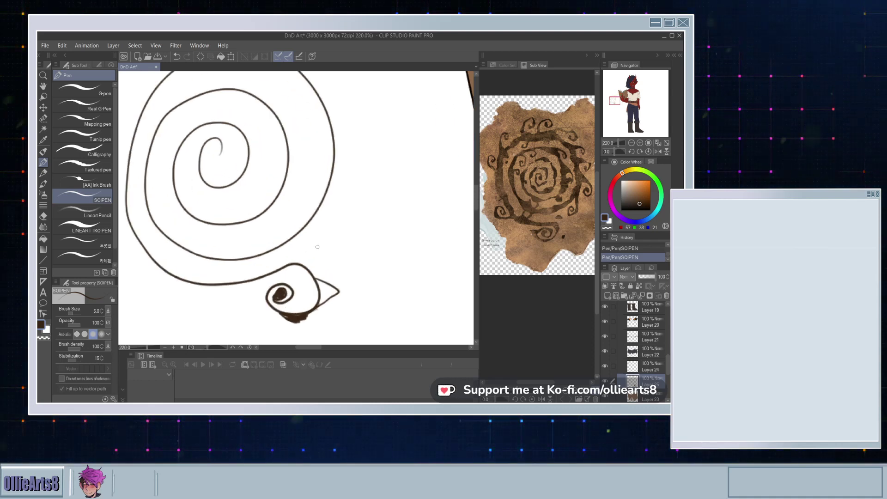
Step: Set the brush size to 8, fill the tail curl's spike, and thicken the spiral's lower line leading into the tail
key(bracketright)
key(bracketright)
key(bracketright)
mouse_move(317, 280)
mouse_down()
mouse_move(337, 293)
mouse_move(305, 319)
mouse_move(289, 317)
mouse_move(325, 293)
mouse_move(322, 286)
mouse_move(320, 297)
mouse_move(337, 296)
mouse_up()
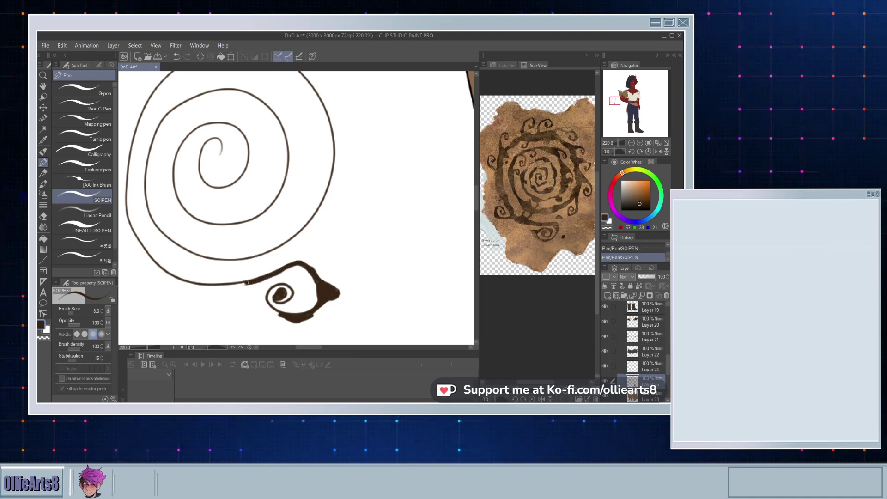
drag(245, 282, 201, 283)
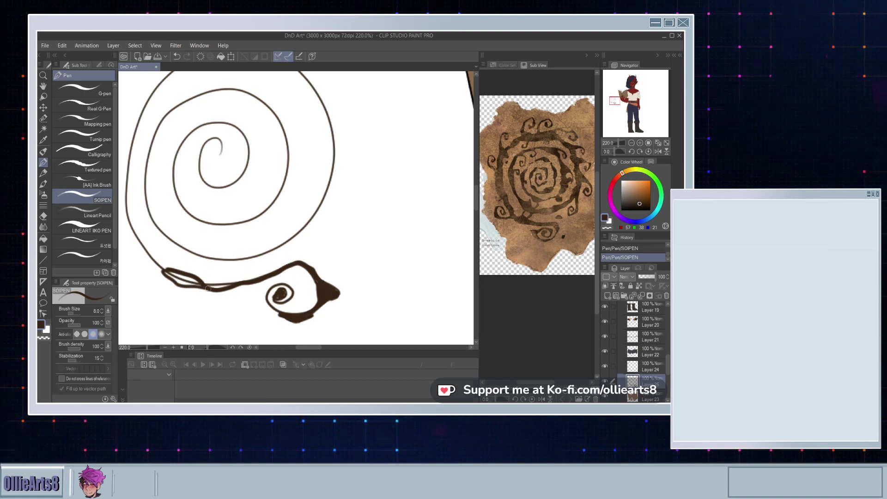
mouse_move(207, 287)
mouse_down()
mouse_move(291, 266)
mouse_move(278, 273)
mouse_up()
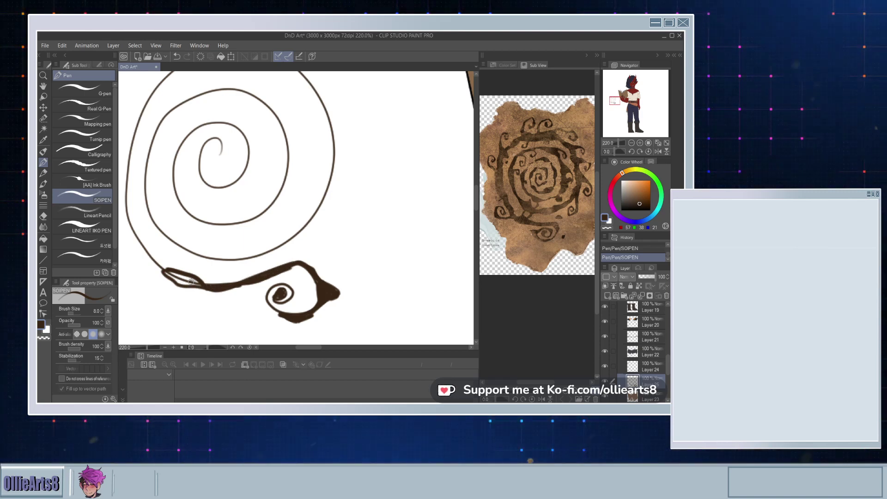
Step: Fill the thick lower-left section of the outer ring and draw a branch from it ending in a spiral curl
mouse_move(190, 280)
mouse_down()
mouse_move(166, 274)
mouse_move(185, 279)
mouse_move(147, 263)
mouse_move(168, 274)
mouse_move(154, 261)
mouse_move(118, 266)
mouse_up()
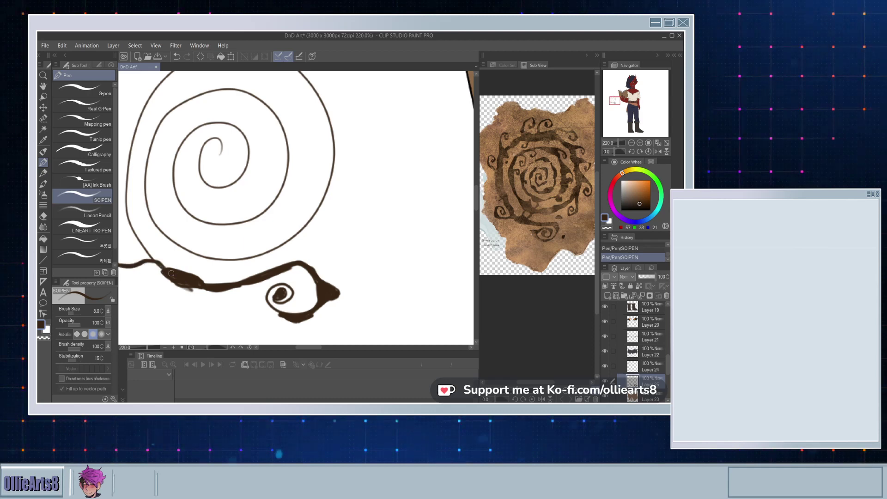
mouse_move(180, 267)
mouse_down()
mouse_move(258, 269)
mouse_move(187, 262)
mouse_move(171, 247)
mouse_move(178, 231)
mouse_move(195, 229)
mouse_up()
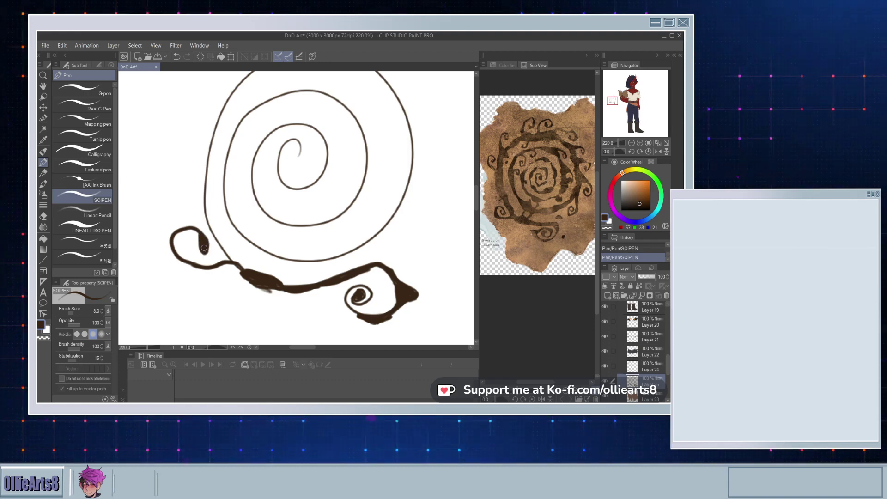
key(ctrl+z)
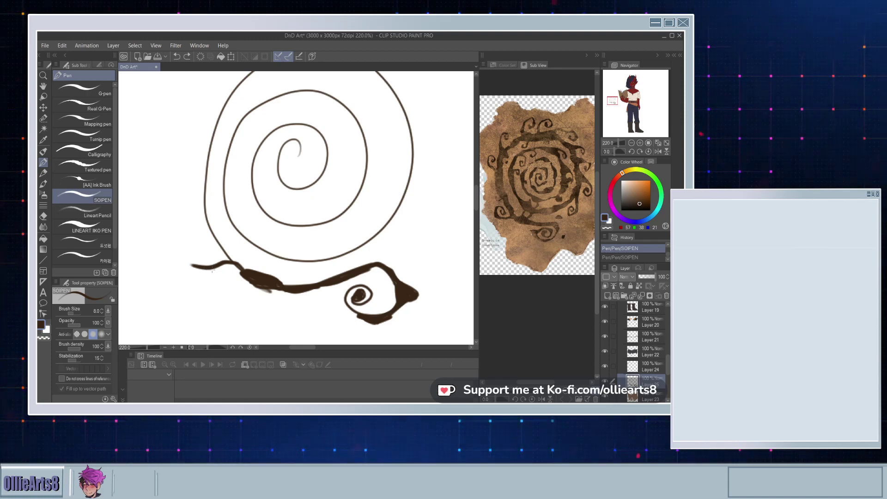
key(ctrl+y)
mouse_move(193, 232)
mouse_down()
mouse_move(203, 254)
mouse_move(187, 253)
mouse_move(182, 241)
mouse_move(206, 250)
mouse_up()
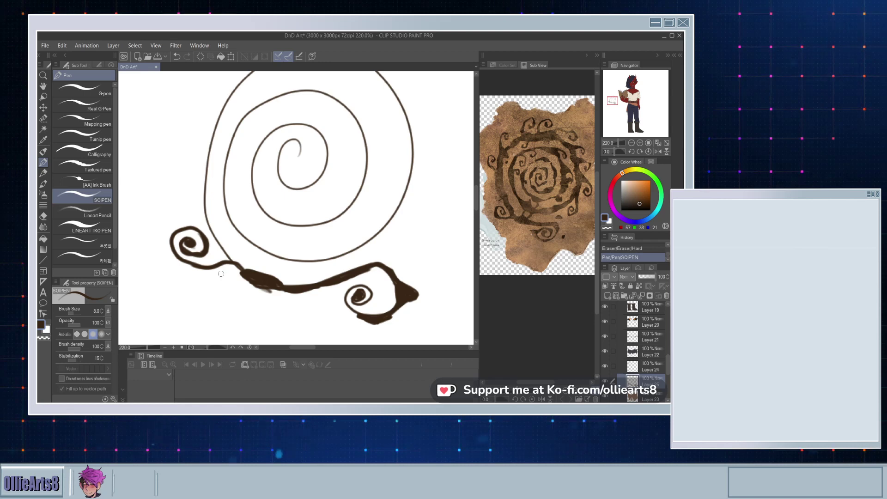
Step: Thicken the outer ring's left side, draw a jagged inner edge at its upper left, and add a small dot inside
drag(192, 265, 232, 262)
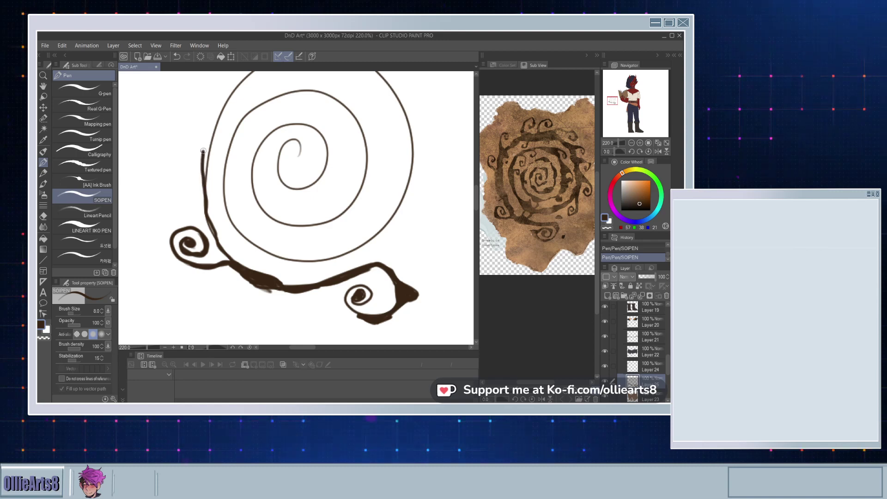
drag(203, 151, 233, 102)
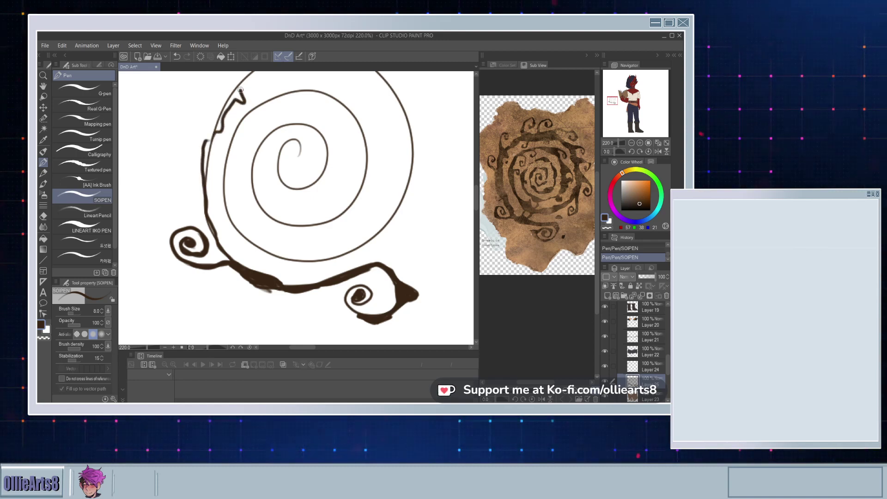
drag(228, 158, 236, 183)
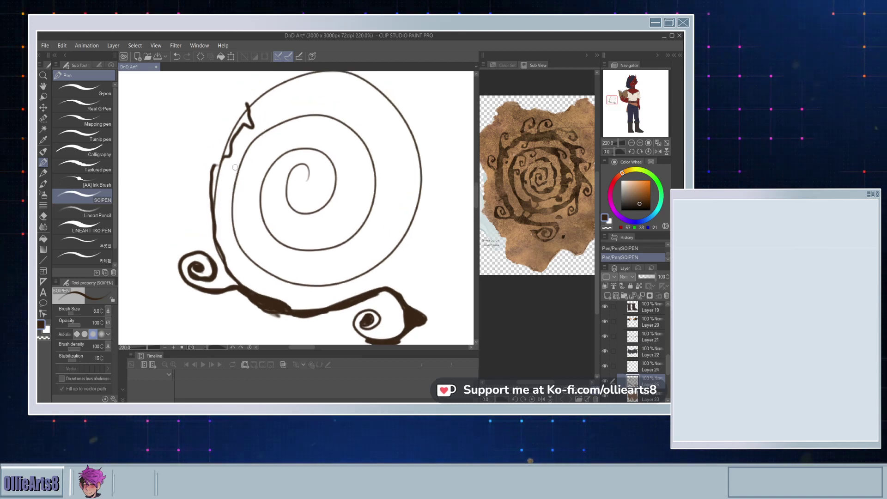
click(245, 139)
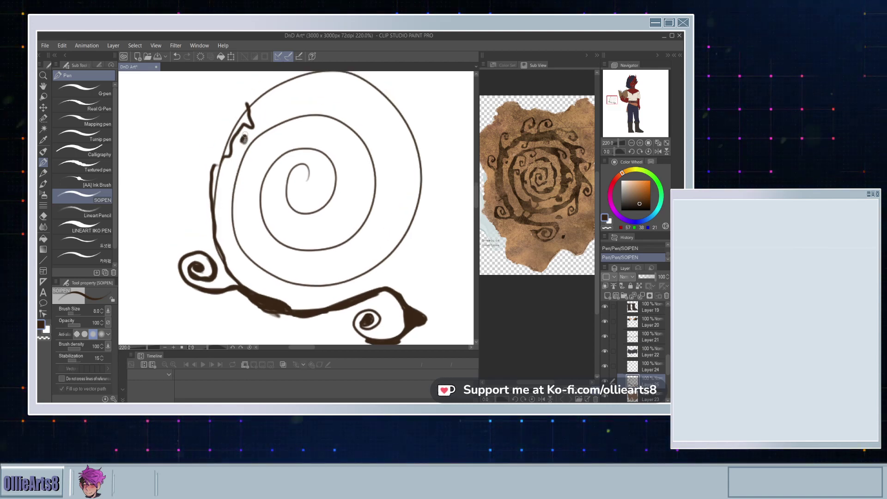
drag(246, 128, 256, 171)
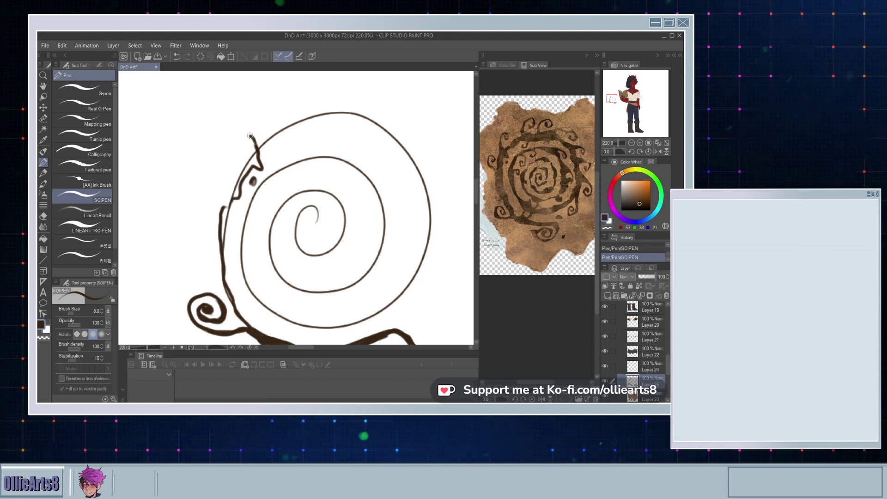
Step: Draw an upright curl at the ring's upper left and fill the jagged section beneath it solid dark brown
mouse_move(241, 120)
mouse_down()
mouse_move(234, 101)
mouse_move(245, 91)
mouse_move(257, 101)
mouse_move(248, 106)
mouse_up()
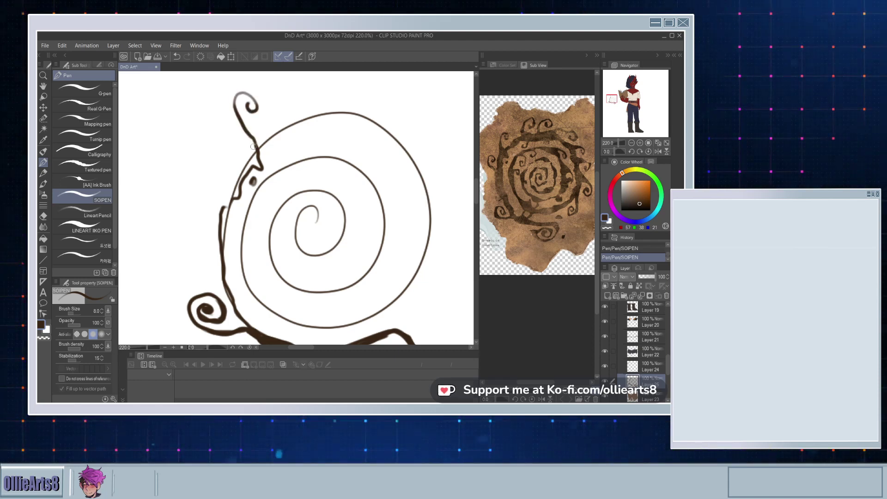
key(ctrl+z)
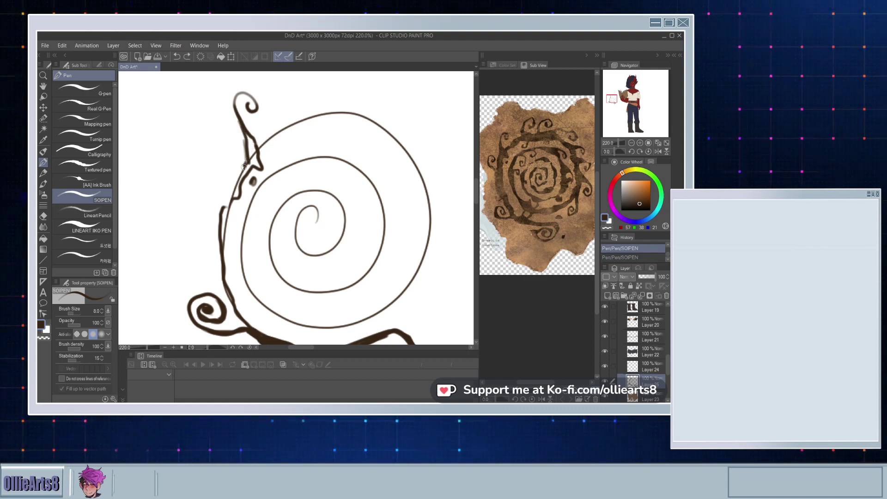
drag(243, 166, 222, 214)
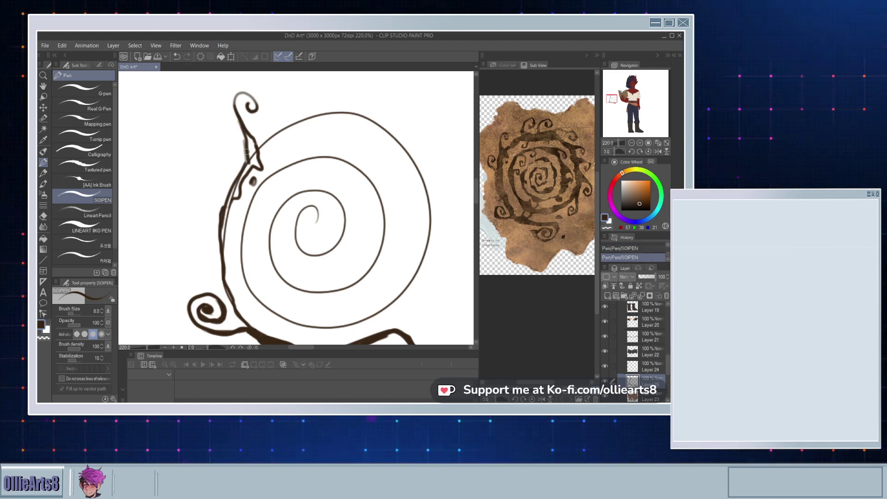
mouse_move(246, 152)
mouse_down()
mouse_move(222, 244)
mouse_move(230, 194)
mouse_move(225, 215)
mouse_move(251, 152)
mouse_move(260, 166)
mouse_move(248, 138)
mouse_move(247, 157)
mouse_move(251, 135)
mouse_up()
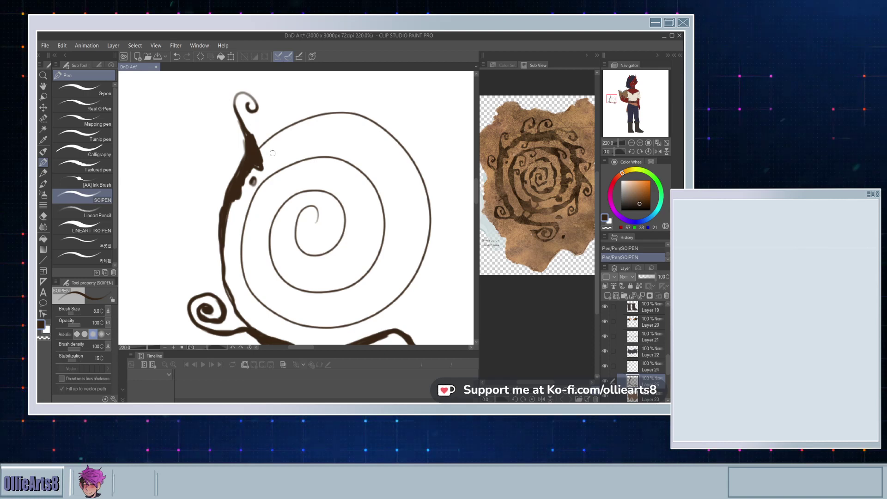
drag(259, 154, 274, 145)
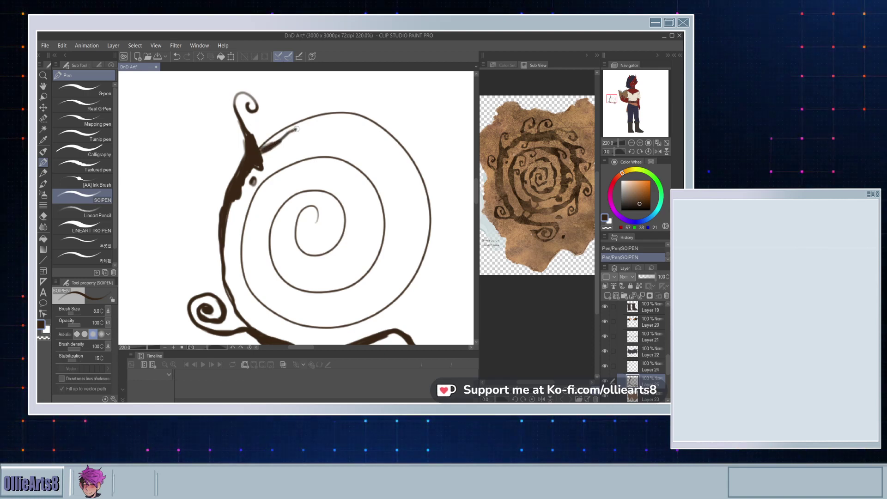
drag(301, 139, 294, 148)
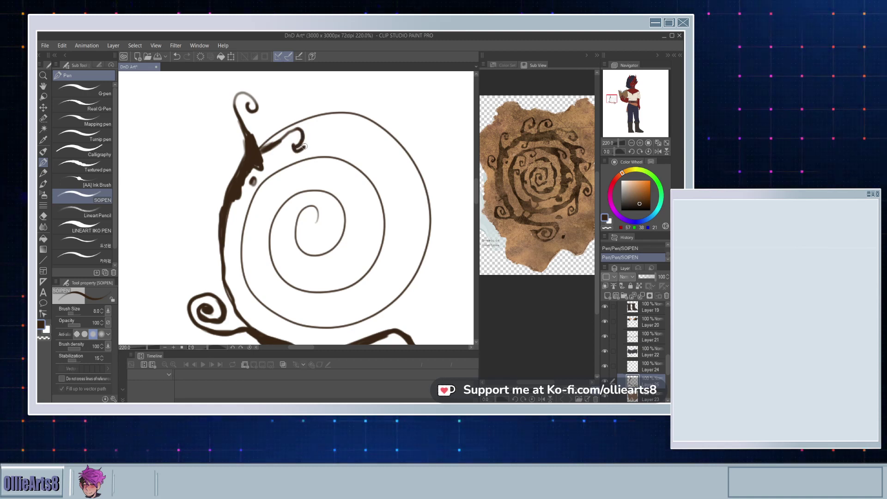
key(ctrl+z)
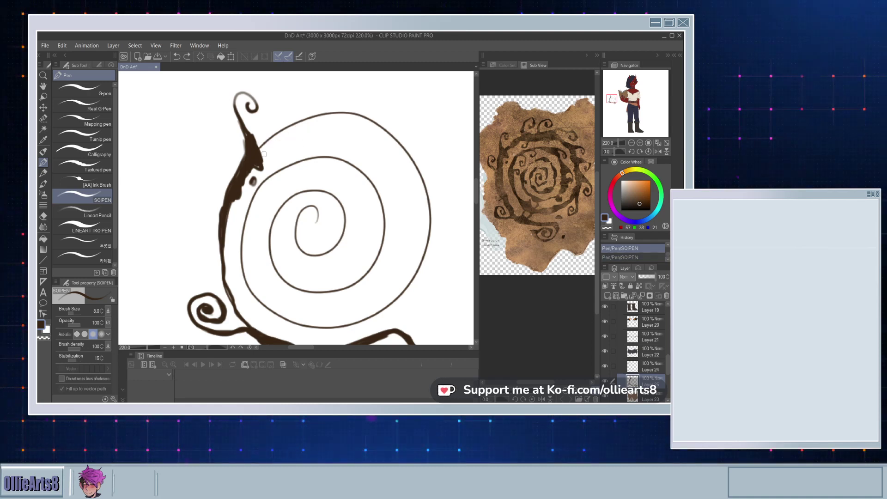
mouse_move(262, 151)
mouse_down()
mouse_move(282, 138)
mouse_move(269, 147)
mouse_up()
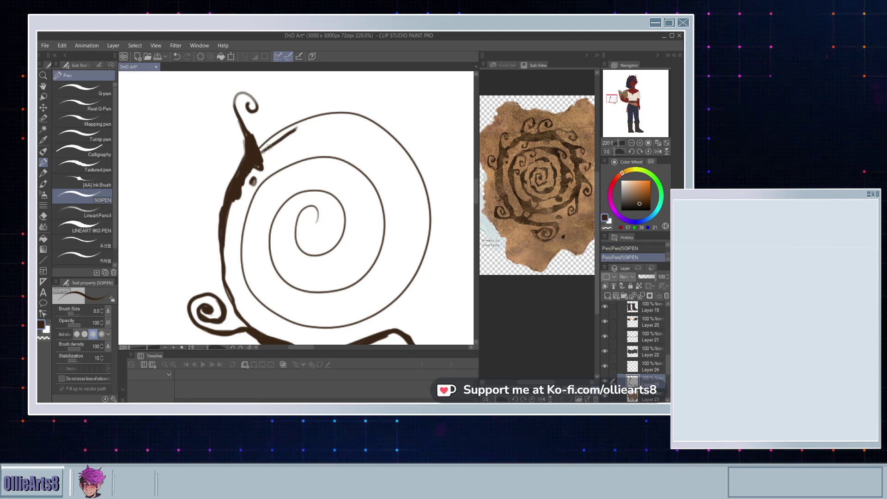
key(ctrl+z)
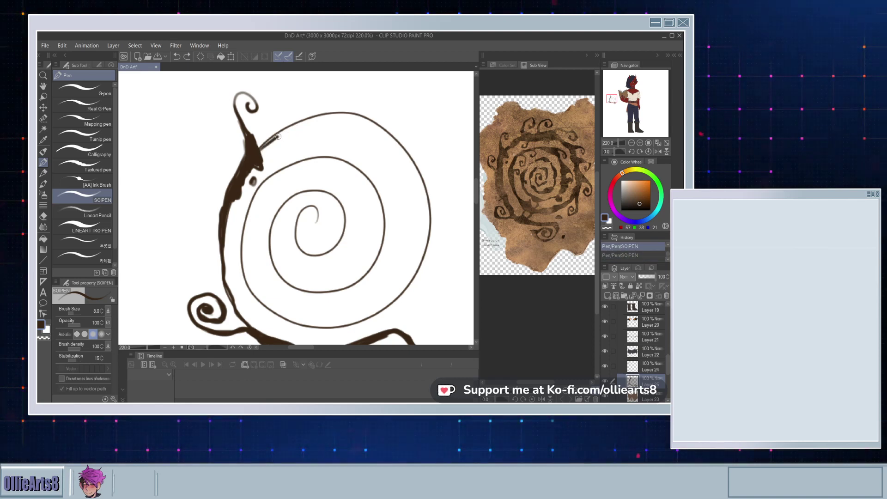
Step: Draw a small inward curl at the ring's upper left and continue the jagged inner edge across the top
drag(297, 126, 308, 129)
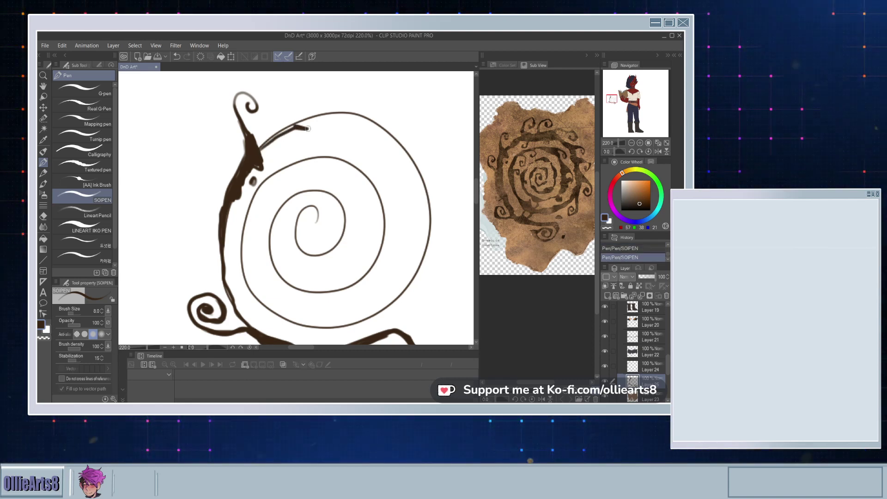
key(ctrl+z)
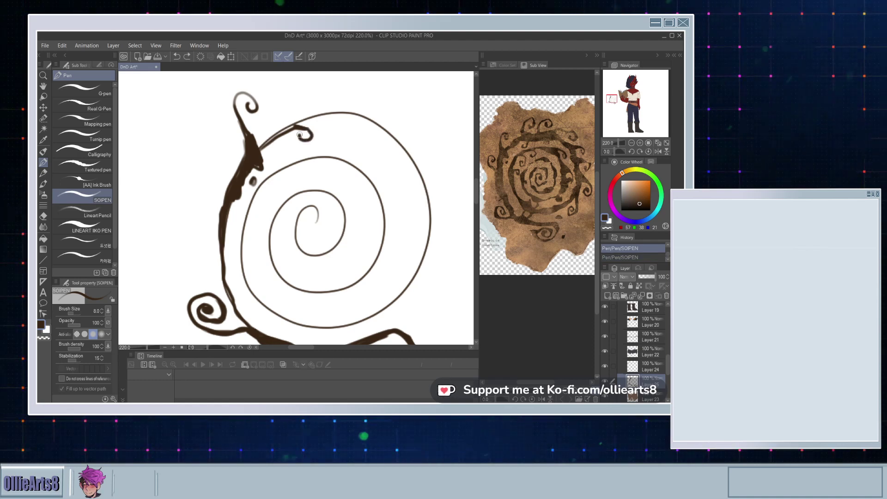
drag(311, 132, 305, 139)
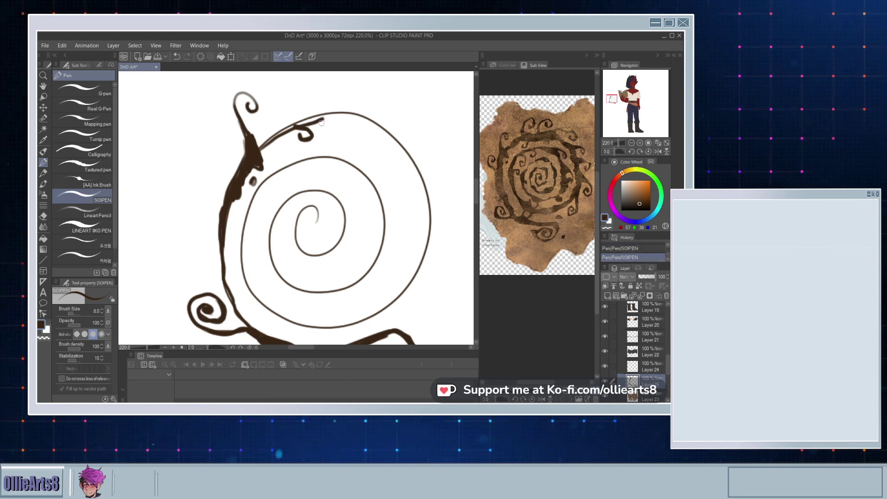
drag(321, 121, 360, 129)
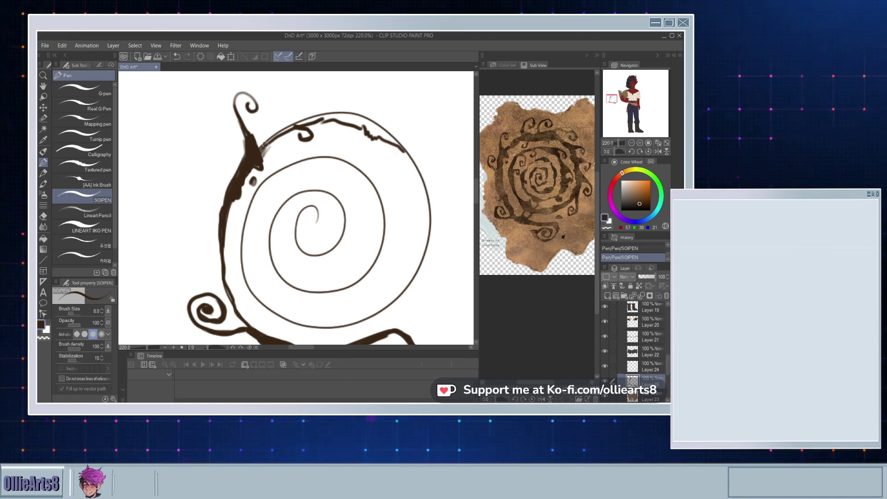
Step: Draw the ring's outer edge across the top with two upright spiral curls rising from it
mouse_move(260, 149)
mouse_down()
mouse_move(294, 116)
mouse_move(284, 82)
mouse_move(298, 73)
mouse_move(308, 90)
mouse_move(298, 81)
mouse_move(302, 97)
mouse_move(310, 83)
mouse_move(293, 114)
mouse_up()
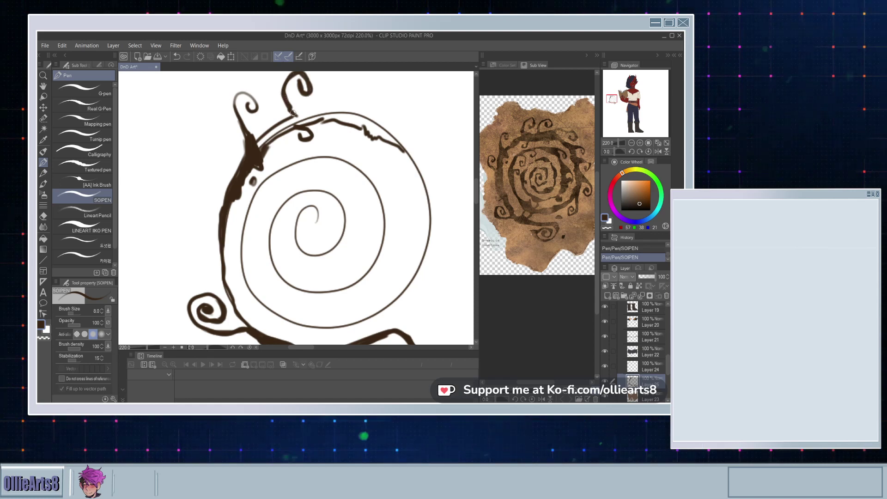
key(ctrl+z)
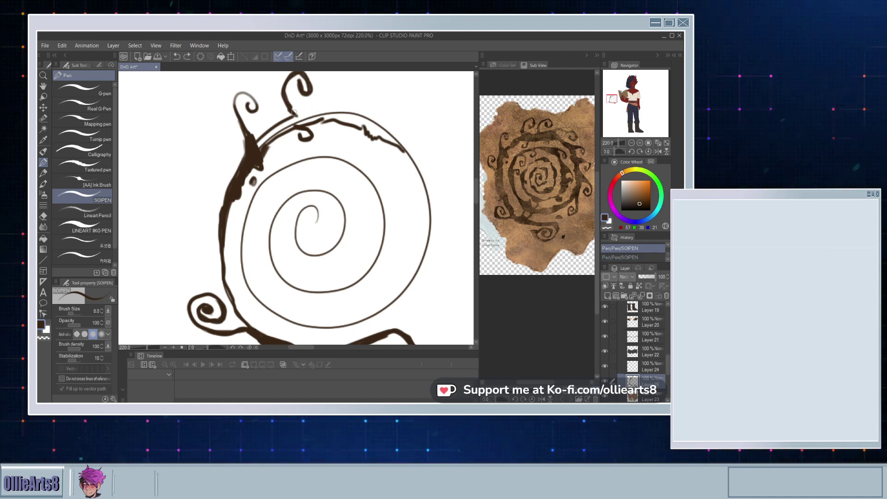
drag(300, 112, 313, 106)
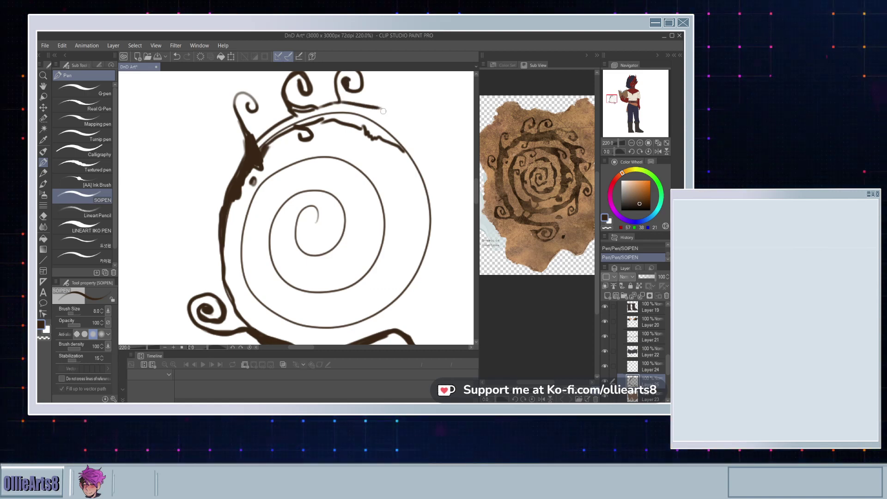
key(ctrl+z)
Step: Draw three hooked curls off the ring's right side, thicken them, and connect them with the ring's outer edge
mouse_move(333, 103)
mouse_down()
mouse_move(391, 102)
mouse_move(411, 124)
mouse_move(329, 151)
mouse_move(345, 130)
mouse_move(388, 125)
mouse_move(401, 137)
mouse_move(396, 167)
mouse_move(379, 150)
mouse_move(384, 141)
mouse_move(390, 155)
mouse_move(400, 141)
mouse_move(371, 129)
mouse_move(348, 135)
mouse_move(362, 129)
mouse_move(356, 124)
mouse_up()
key(ctrl+z)
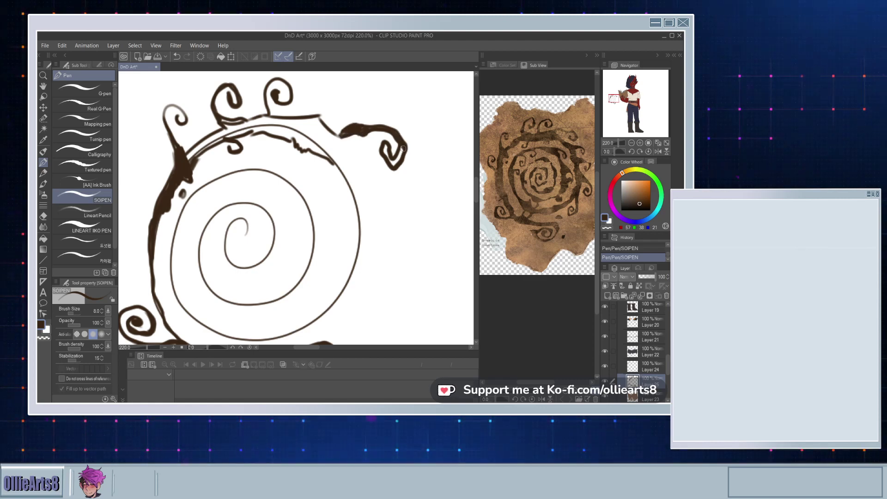
mouse_move(403, 149)
mouse_down()
mouse_move(394, 169)
mouse_move(382, 148)
mouse_up()
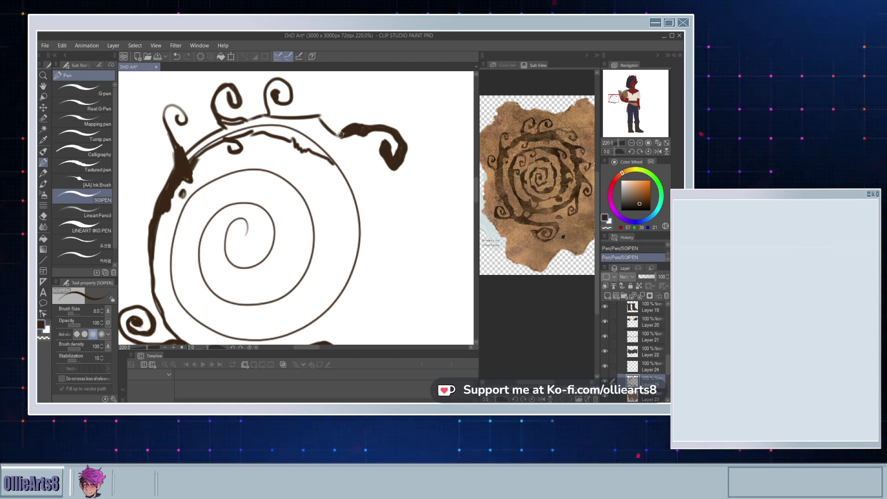
mouse_move(341, 134)
mouse_down()
mouse_move(357, 175)
mouse_move(387, 185)
mouse_move(402, 218)
mouse_move(398, 215)
mouse_up()
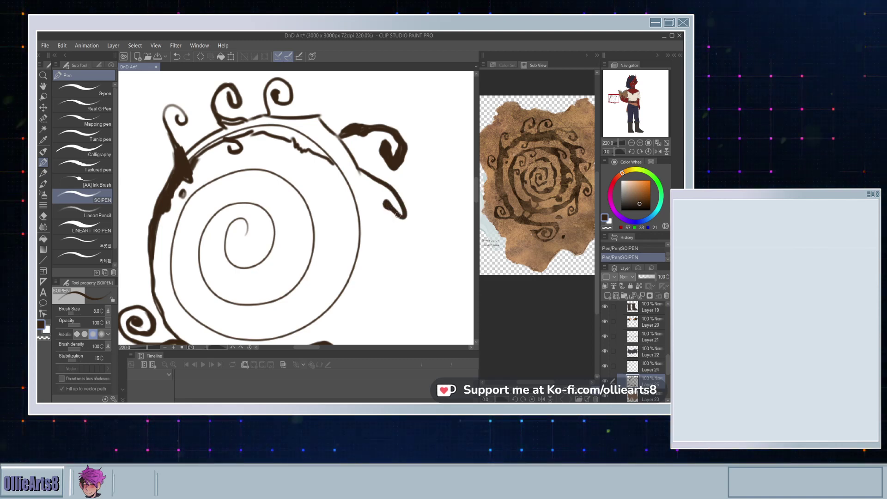
mouse_move(358, 170)
mouse_down()
mouse_move(380, 181)
mouse_move(362, 178)
mouse_move(369, 236)
mouse_up()
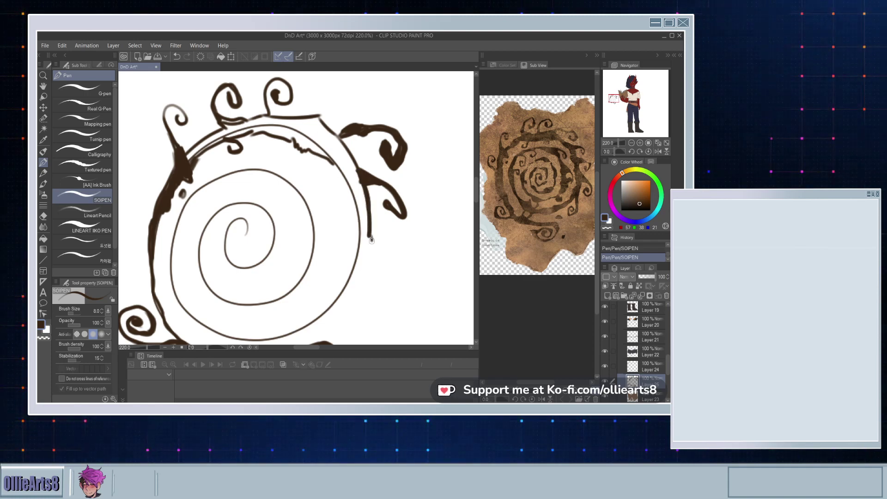
drag(407, 278, 400, 321)
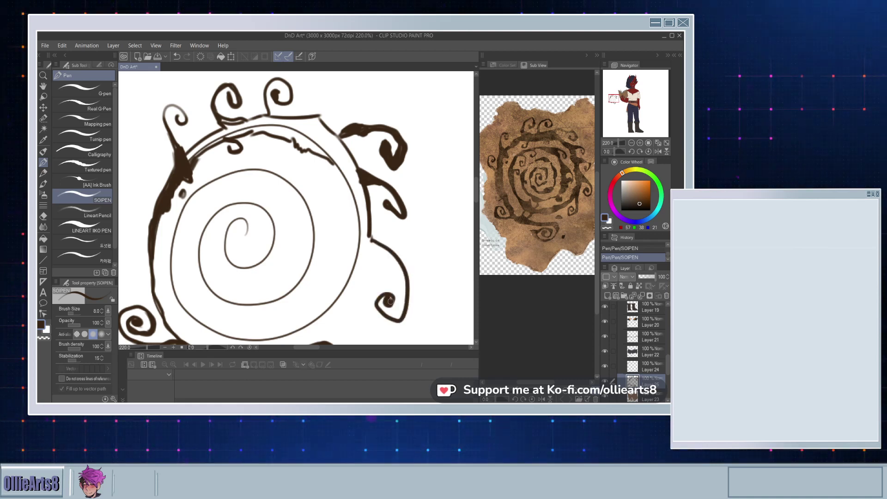
mouse_move(390, 301)
mouse_down()
mouse_move(381, 306)
mouse_move(395, 319)
mouse_move(400, 281)
mouse_up()
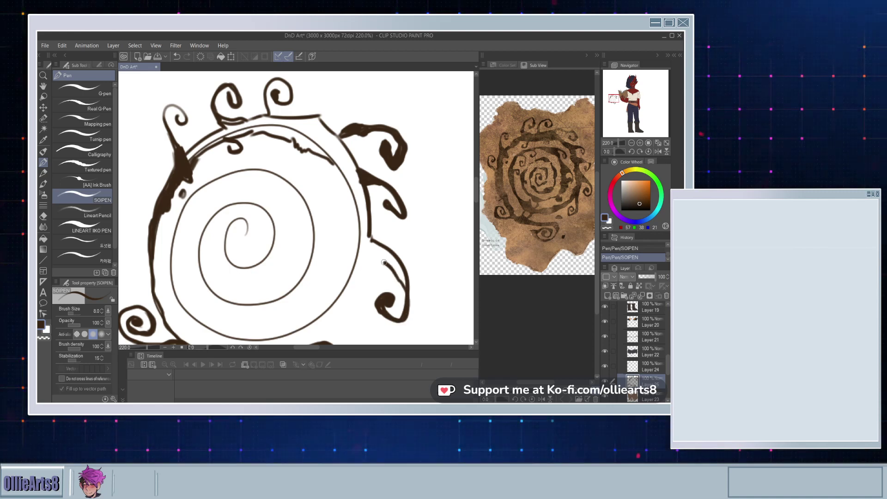
Step: Draw the ring's inner edge down its right side and along the bottom to the thick lower-left section
mouse_move(369, 251)
mouse_down()
mouse_move(350, 306)
mouse_move(317, 327)
mouse_up()
mouse_move(317, 292)
mouse_down()
mouse_move(386, 233)
mouse_move(342, 281)
mouse_move(287, 284)
mouse_move(253, 255)
mouse_move(243, 226)
mouse_up()
drag(285, 280, 280, 283)
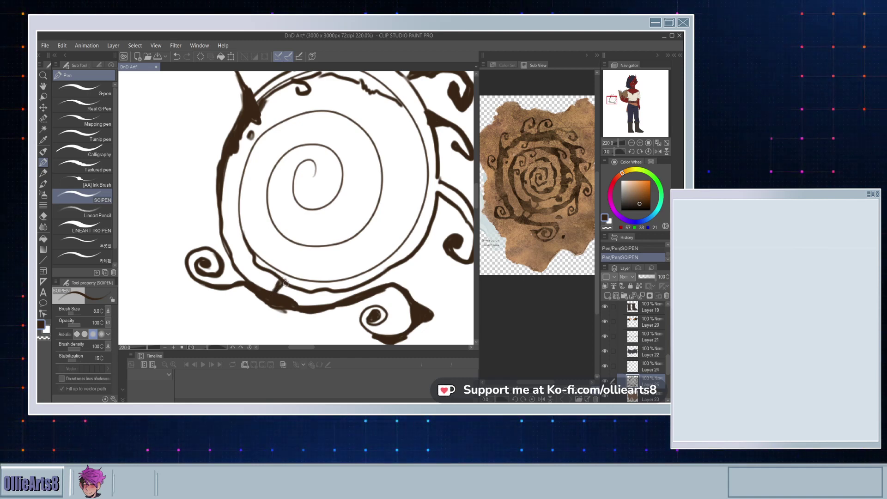
Step: Ink the spiral's second turn with small inward curls at the upper left, a jagged right side and a thick filled patch at the lower left
key(ctrl+z)
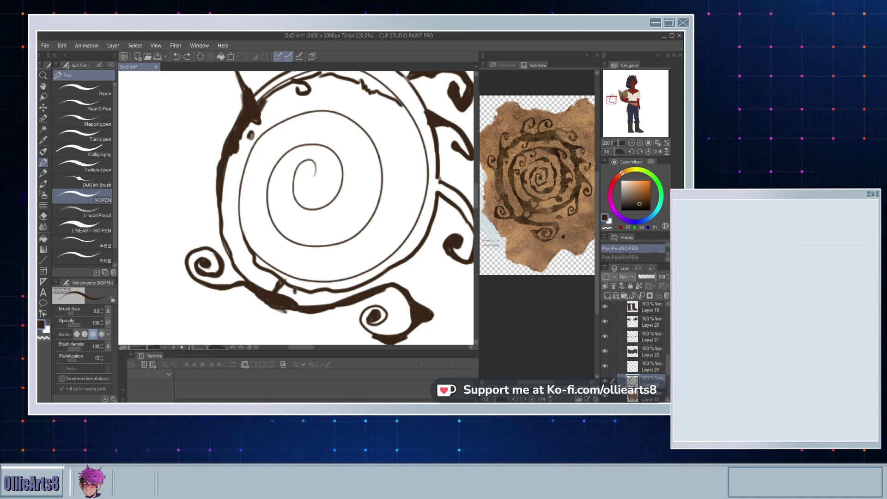
key(ctrl+y)
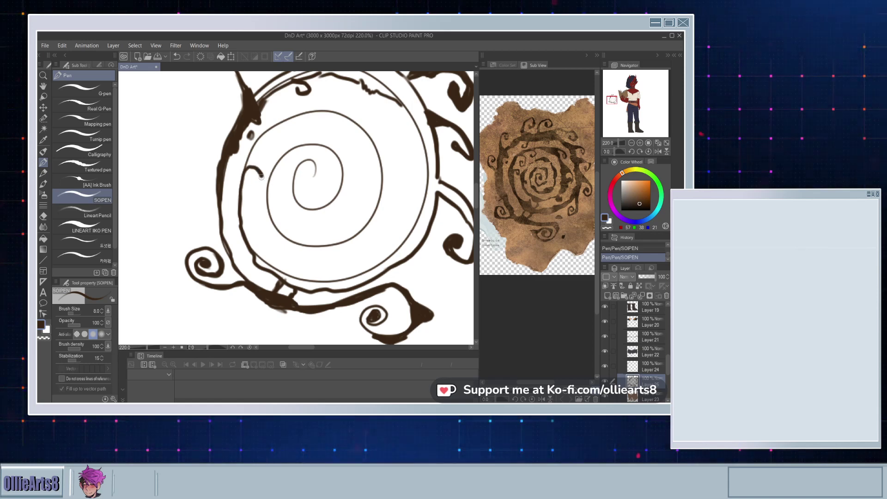
mouse_move(261, 176)
mouse_down()
mouse_move(257, 185)
mouse_move(253, 178)
mouse_up()
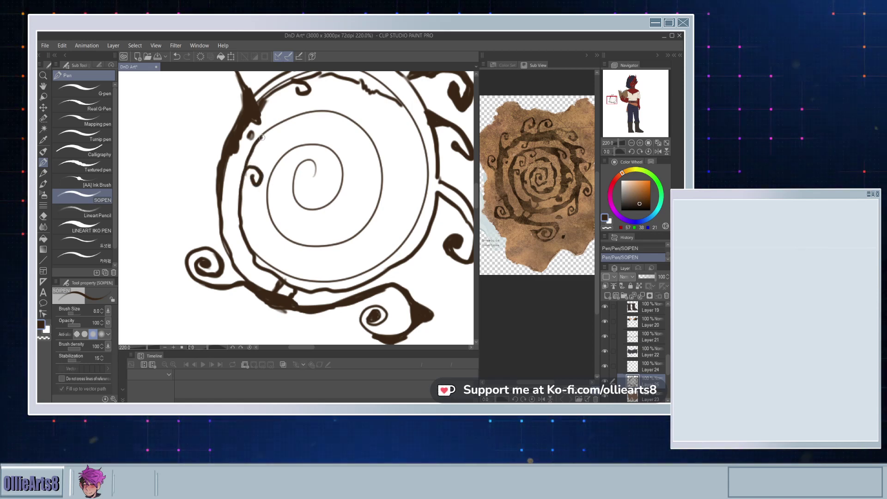
mouse_move(261, 138)
mouse_down()
mouse_move(278, 149)
mouse_move(266, 158)
mouse_move(267, 149)
mouse_up()
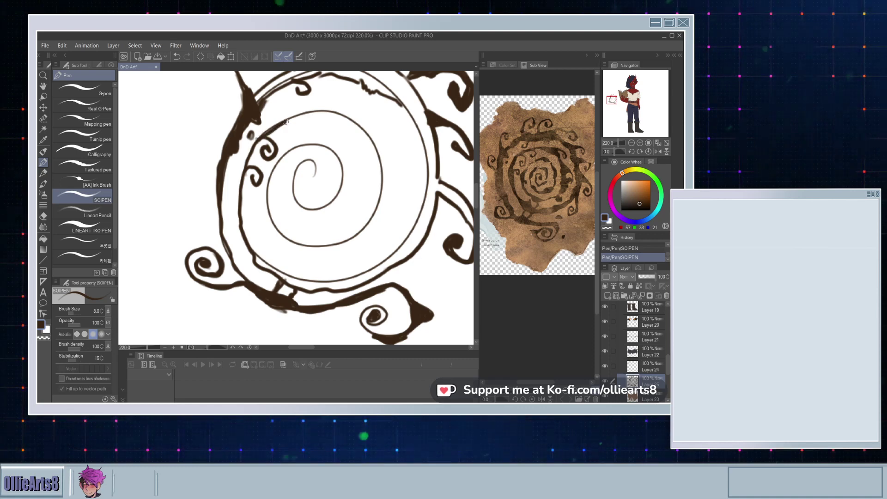
mouse_move(294, 117)
mouse_down()
mouse_move(285, 139)
mouse_move(312, 114)
mouse_move(325, 115)
mouse_move(352, 133)
mouse_move(368, 167)
mouse_up()
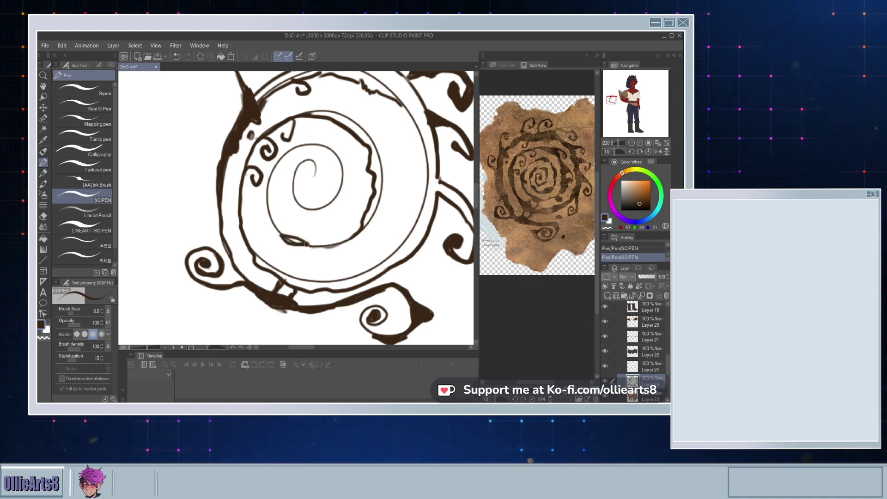
drag(286, 238, 304, 248)
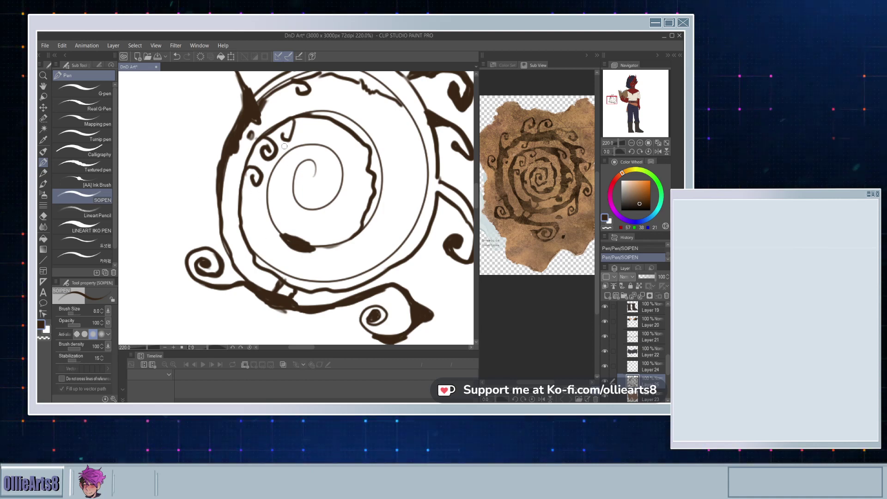
Step: Draw the outer ring's inner edge down the right side and along the bottom, adding short connecting lines at the lower left
drag(354, 162, 321, 188)
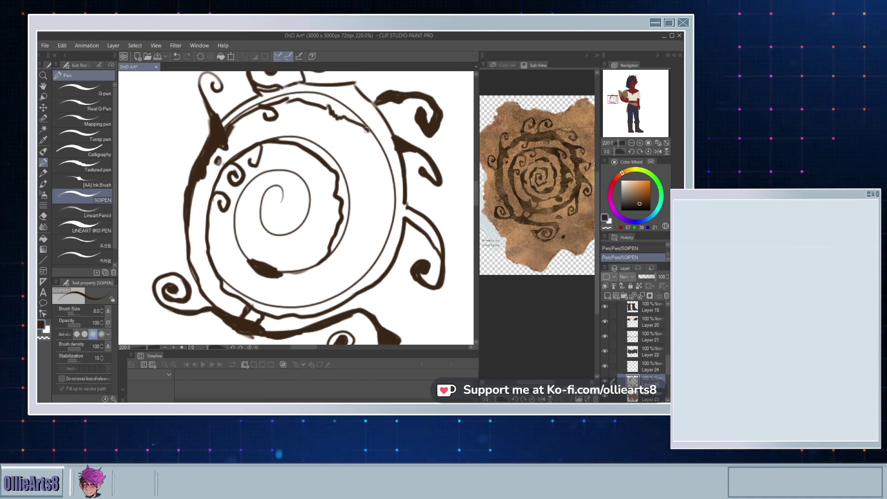
drag(368, 130, 385, 234)
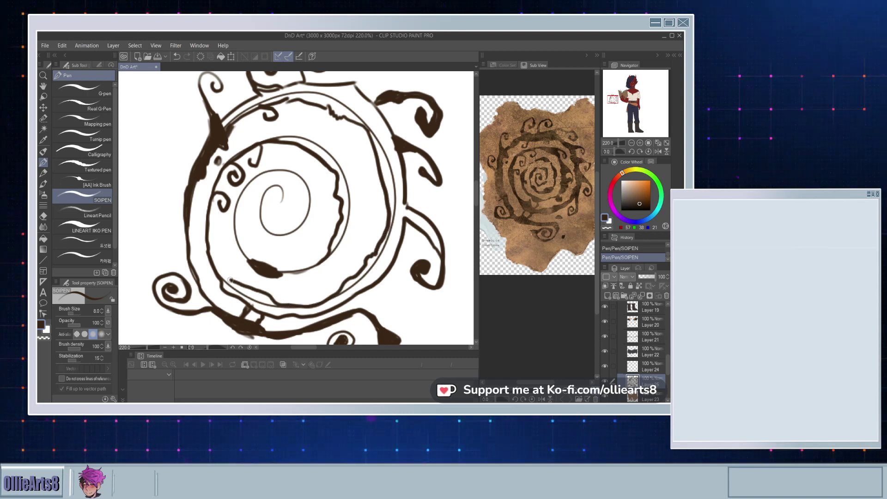
mouse_move(230, 280)
mouse_down()
mouse_move(221, 279)
mouse_move(261, 298)
mouse_up()
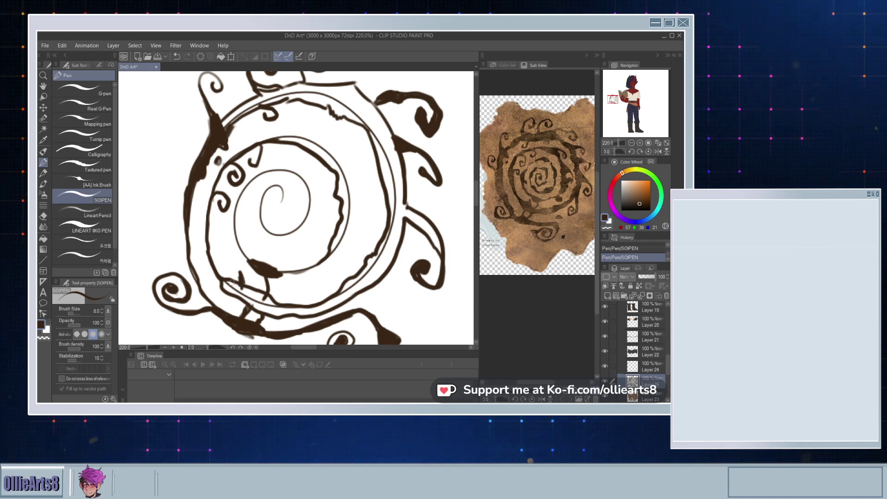
drag(220, 270, 213, 198)
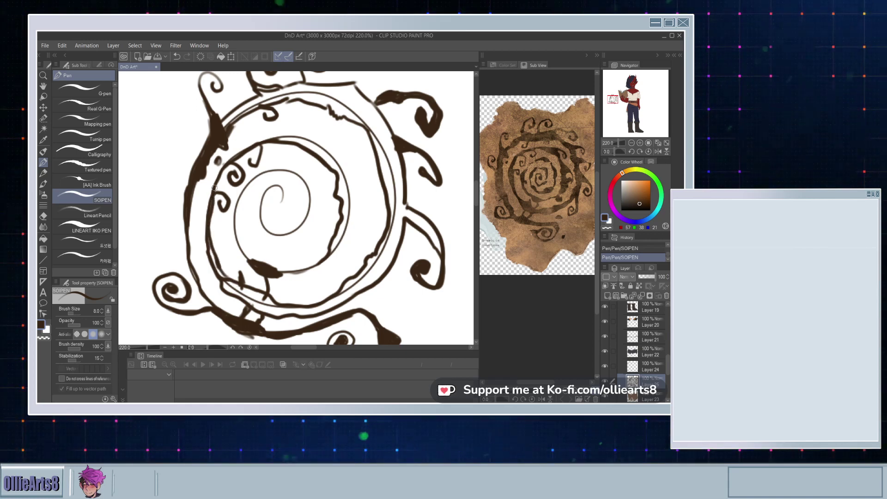
key(ctrl+z)
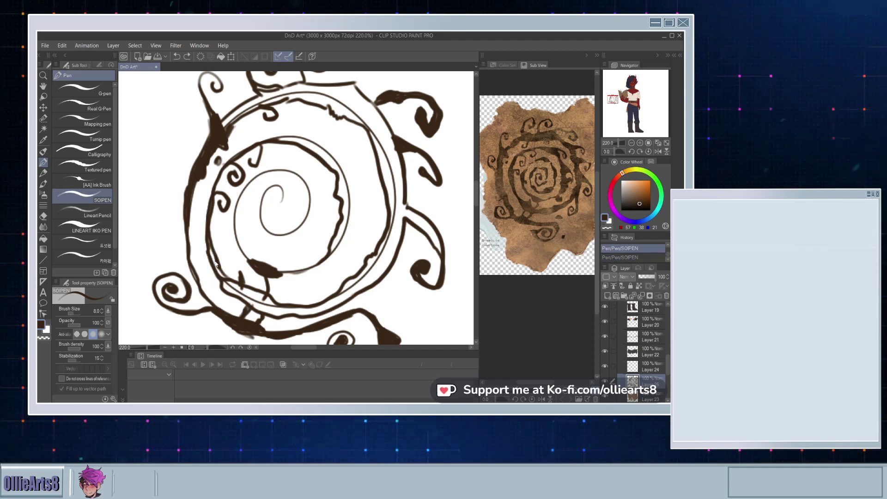
Step: Thicken the outer ring solidly from the lower left along the bottom and up its right side with the SOIPEN
drag(212, 248, 228, 281)
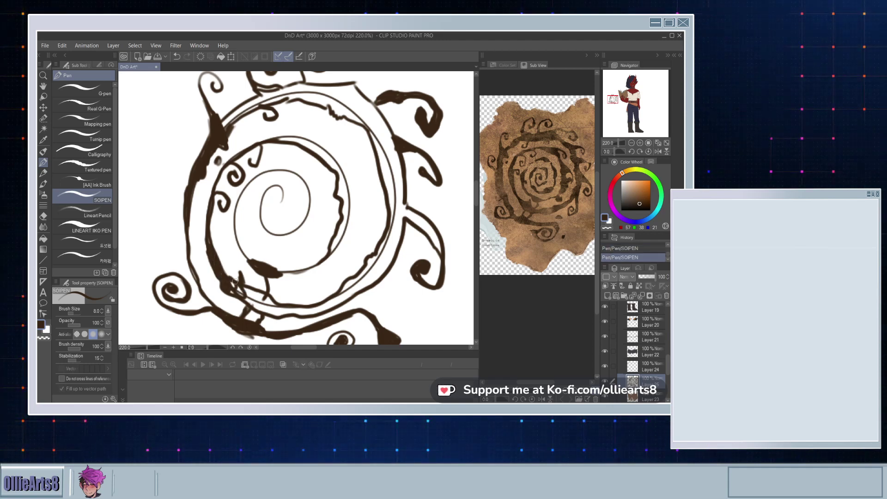
mouse_move(237, 284)
mouse_down()
mouse_move(268, 313)
mouse_move(259, 300)
mouse_move(284, 313)
mouse_move(327, 302)
mouse_move(359, 280)
mouse_move(350, 283)
mouse_up()
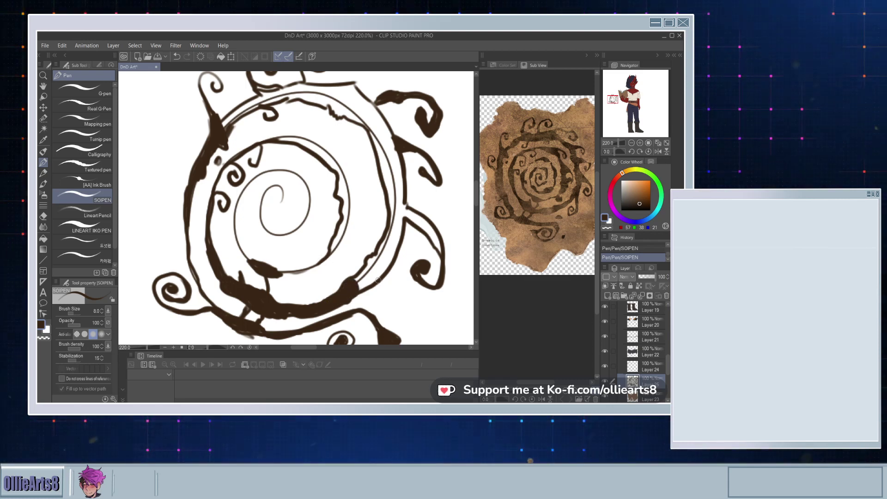
key(ctrl+z)
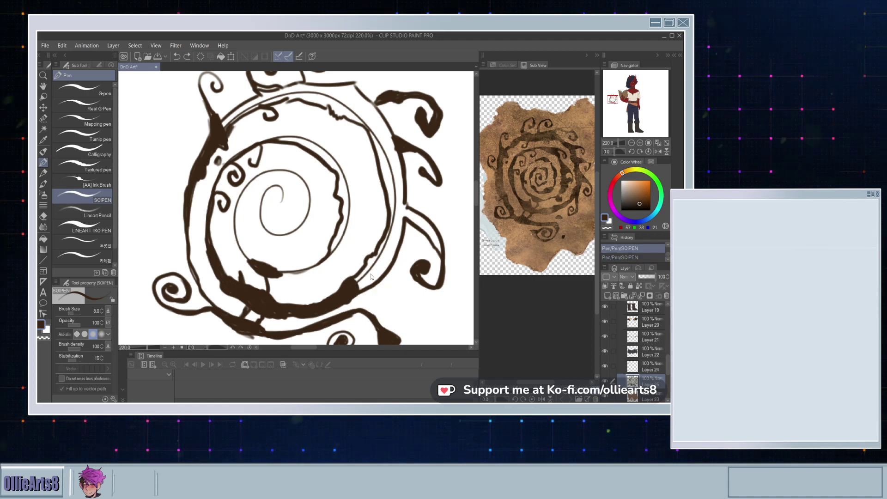
mouse_move(372, 269)
mouse_down()
mouse_move(361, 284)
mouse_move(374, 271)
mouse_move(362, 273)
mouse_move(372, 252)
mouse_move(377, 272)
mouse_move(386, 257)
mouse_move(392, 231)
mouse_up()
key(ctrl+z)
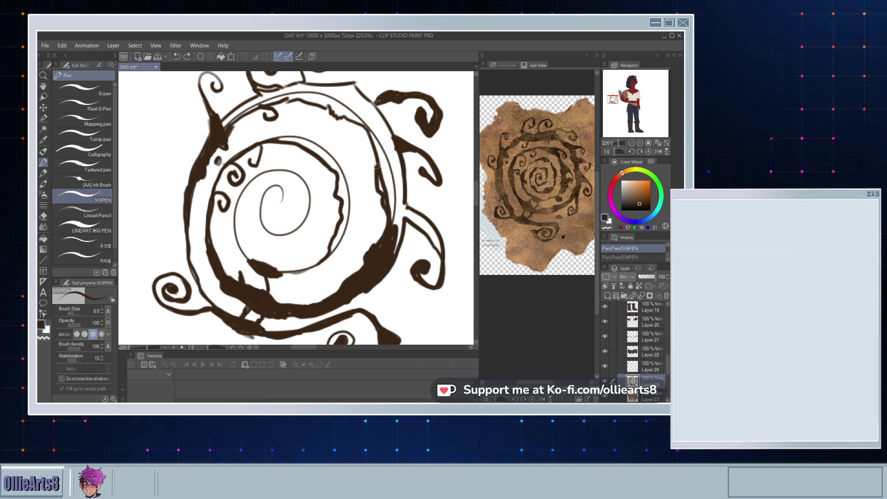
drag(380, 188, 392, 222)
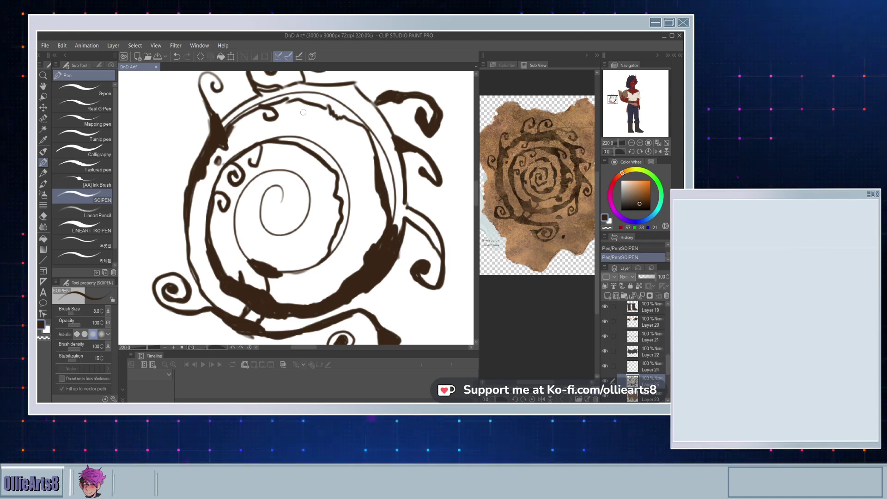
Step: Fill the enclosed areas of the outer ring's top and right side with dark brown
click(43, 239)
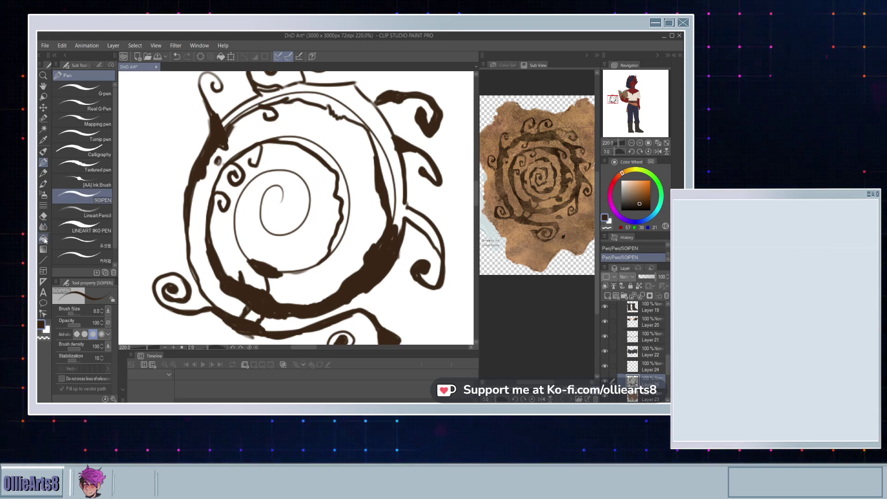
click(347, 98)
click(346, 109)
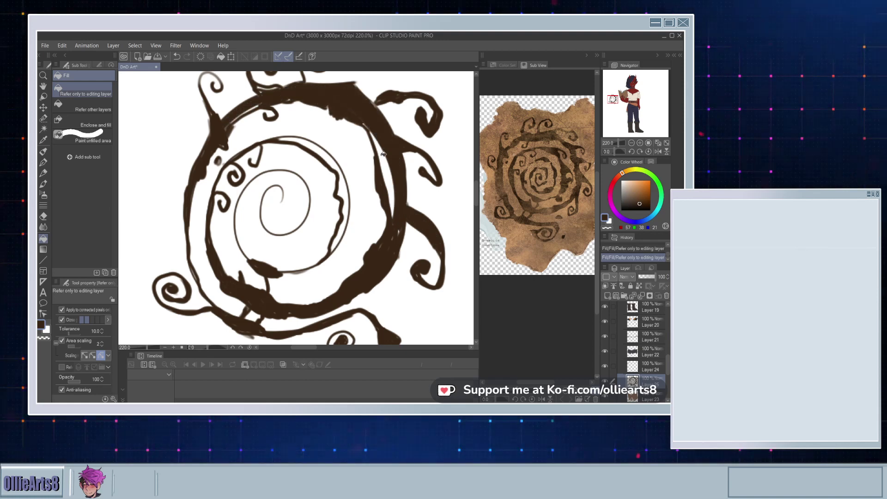
click(382, 153)
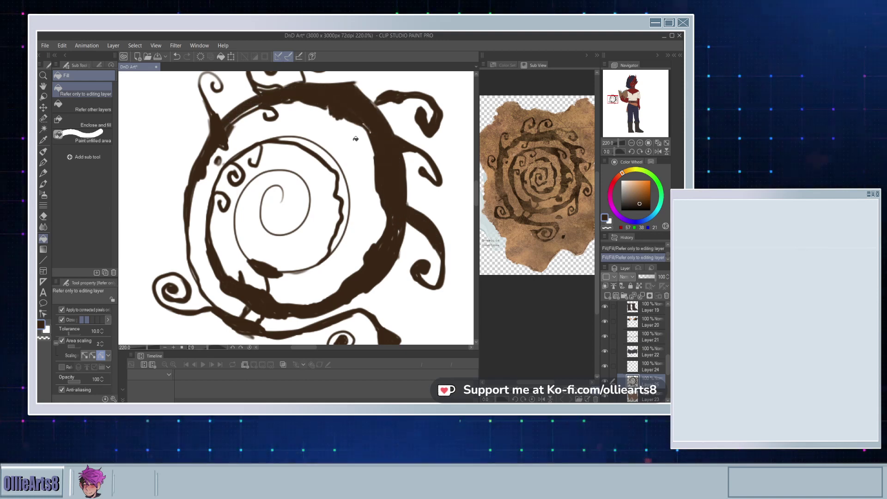
Step: Paint over the remaining white gaps in the outer ring's upper left and right side with the SOIPEN
click(43, 162)
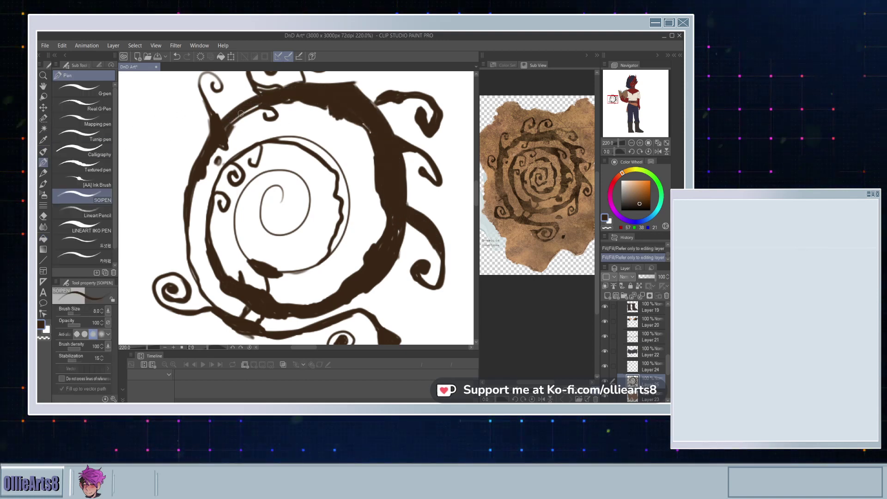
mouse_move(241, 113)
mouse_down()
mouse_move(221, 137)
mouse_move(264, 104)
mouse_move(219, 128)
mouse_up()
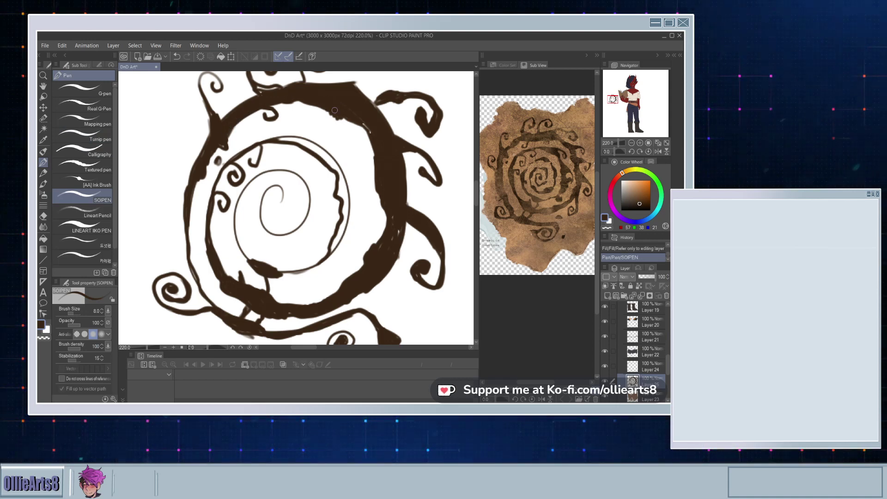
mouse_move(369, 128)
mouse_down()
mouse_move(358, 123)
mouse_move(367, 131)
mouse_up()
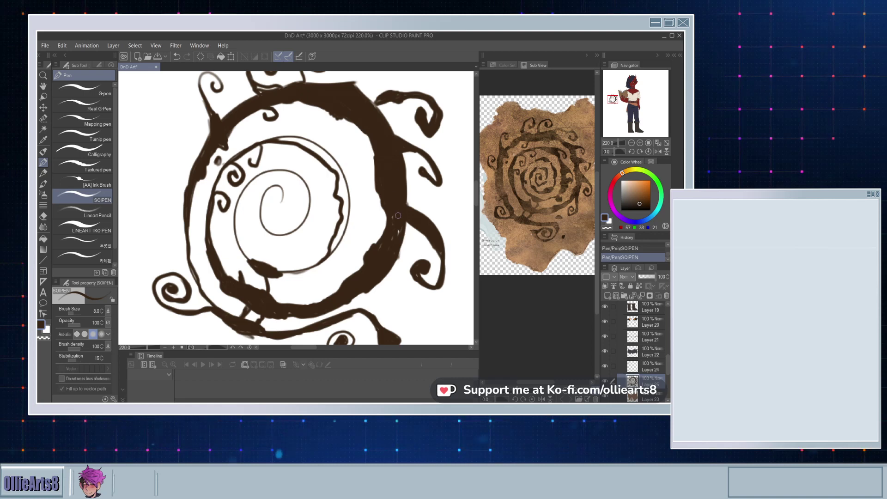
drag(390, 239, 371, 263)
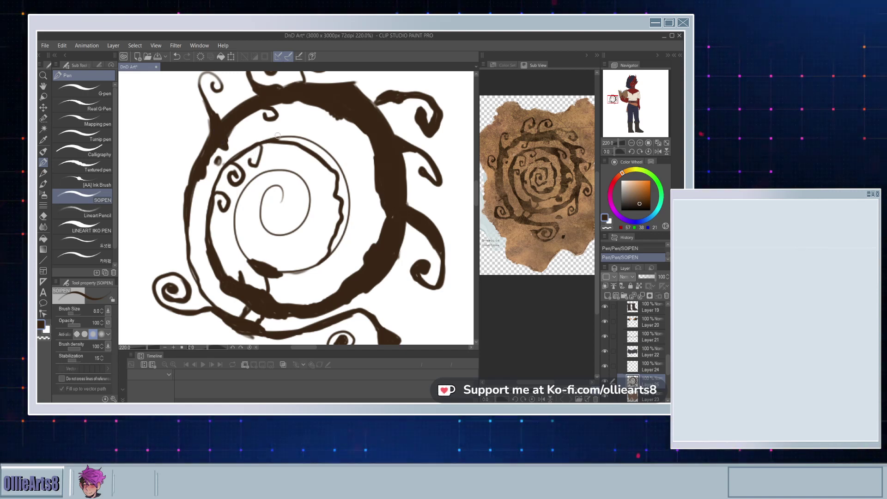
Step: Draw the second turn's outer edge across the top, ending in an inward curl at the upper right
mouse_move(271, 139)
mouse_down()
mouse_move(318, 127)
mouse_move(356, 140)
mouse_up()
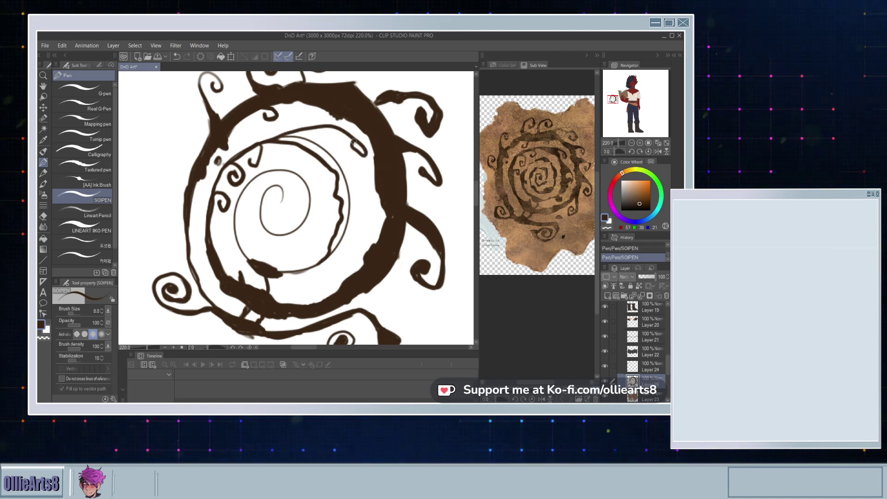
key(ctrl+z)
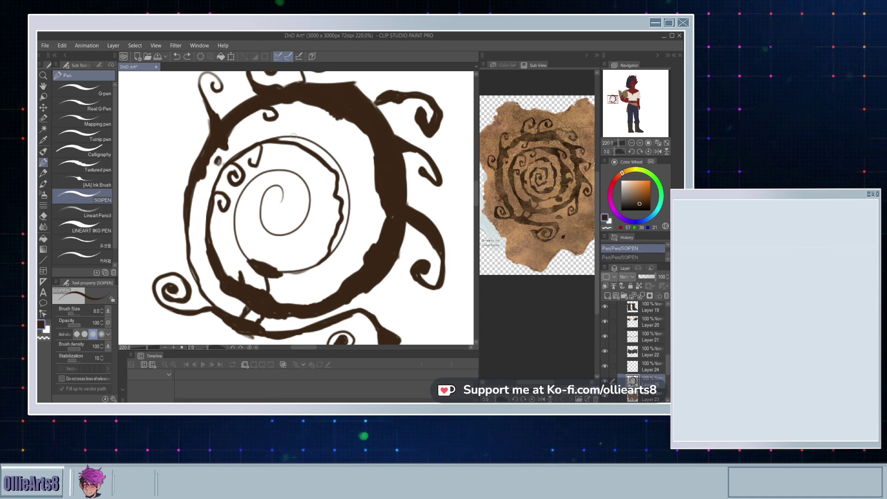
mouse_move(272, 140)
mouse_down()
mouse_move(338, 135)
mouse_move(363, 149)
mouse_move(363, 165)
mouse_move(350, 152)
mouse_up()
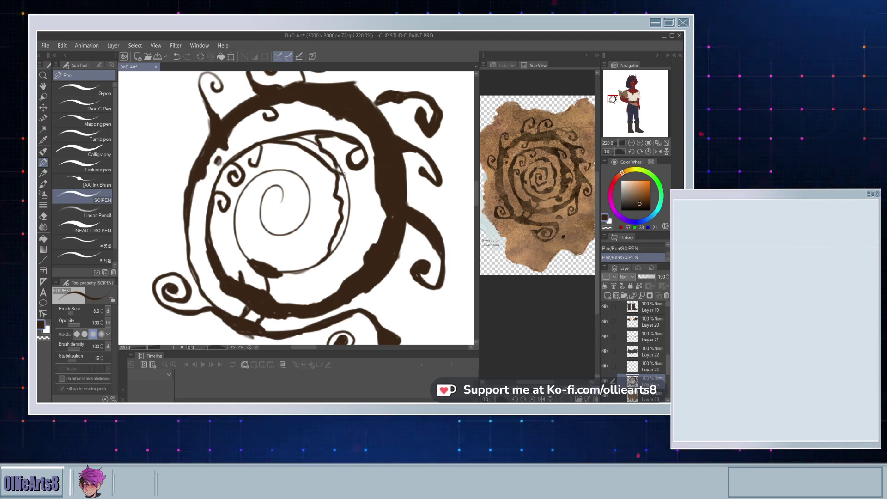
Step: Add a thick hooked spur to the second turn's right side, then fill and thicken the band around its top, right and lower right
drag(341, 173, 368, 212)
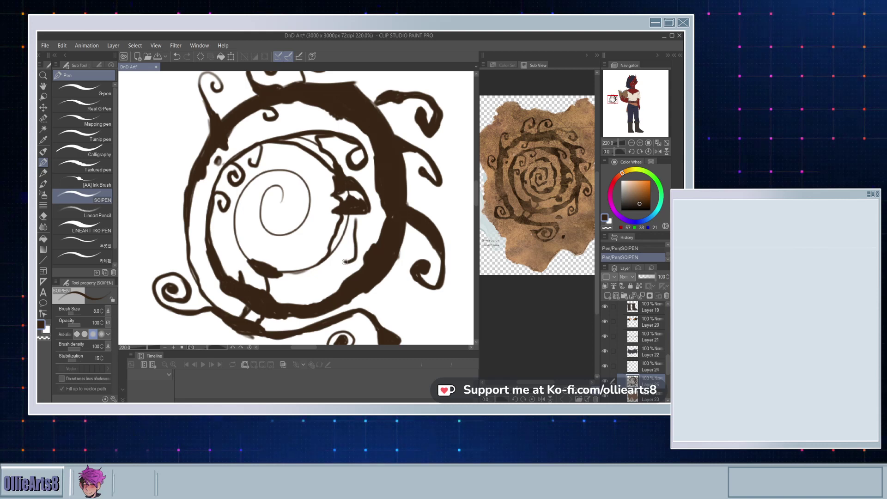
key(ctrl+z)
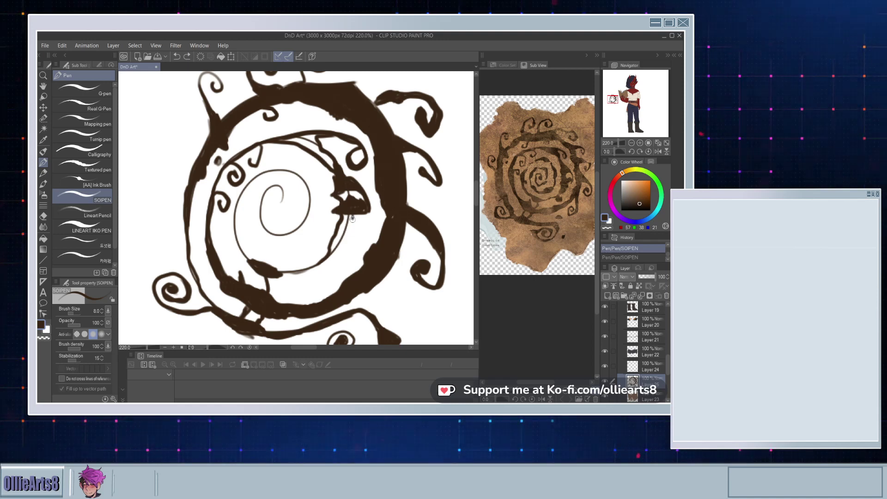
mouse_move(350, 229)
mouse_down()
mouse_move(336, 246)
mouse_move(347, 255)
mouse_move(336, 264)
mouse_move(329, 255)
mouse_up()
key(ctrl+y)
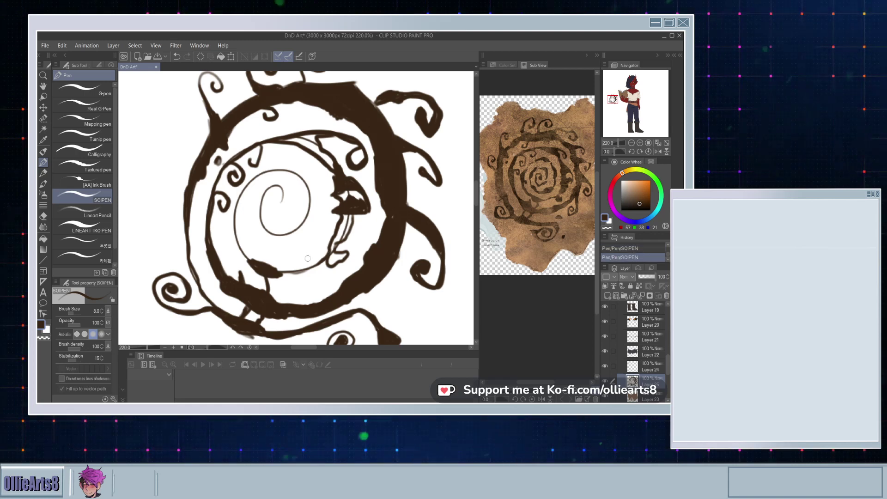
mouse_move(327, 261)
mouse_down()
mouse_move(299, 282)
mouse_move(275, 278)
mouse_move(297, 277)
mouse_up()
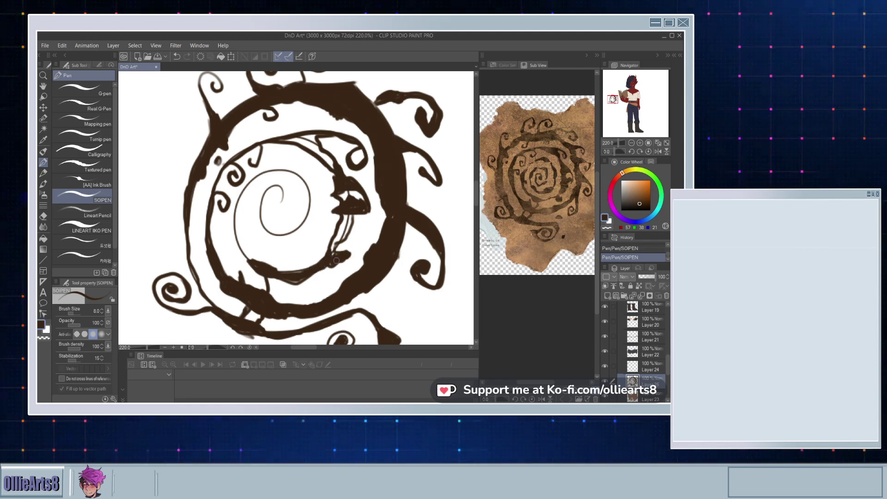
drag(328, 258, 342, 224)
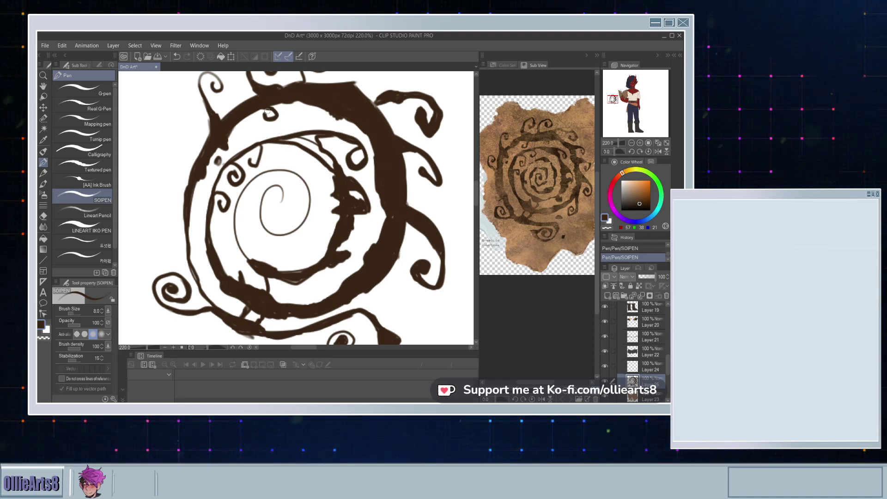
mouse_move(282, 139)
mouse_down()
mouse_move(321, 150)
mouse_move(340, 167)
mouse_move(301, 141)
mouse_up()
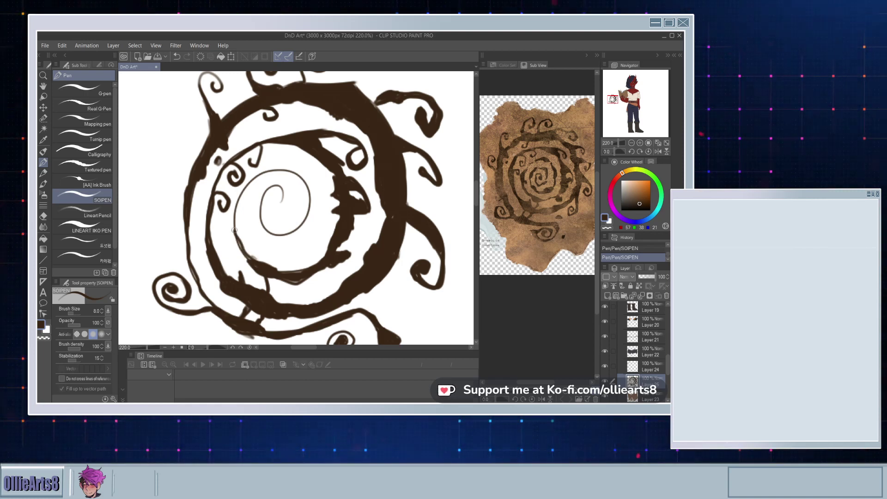
Step: Ink the inner turn up its left side with a thick bump and over the top to a heavy dark end
mouse_move(235, 228)
mouse_down()
mouse_move(250, 182)
mouse_move(247, 213)
mouse_move(234, 209)
mouse_move(248, 185)
mouse_move(234, 223)
mouse_move(239, 197)
mouse_move(250, 190)
mouse_up()
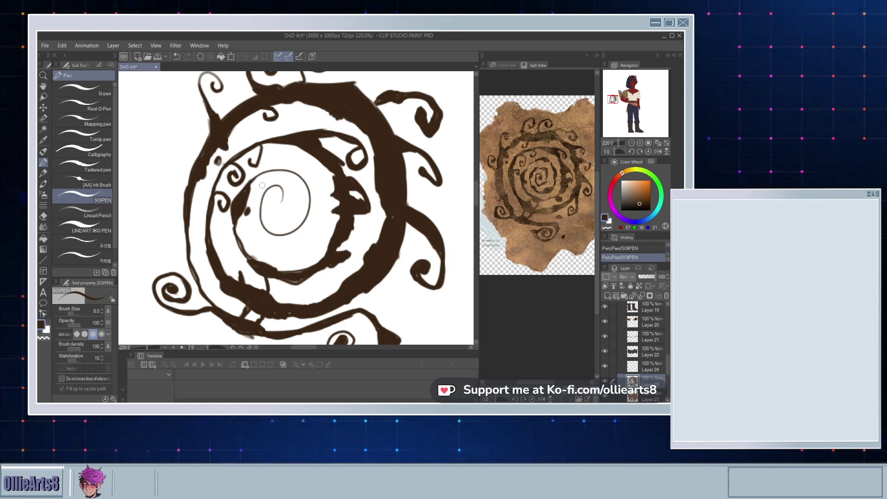
drag(255, 177, 262, 170)
key(ctrl+z)
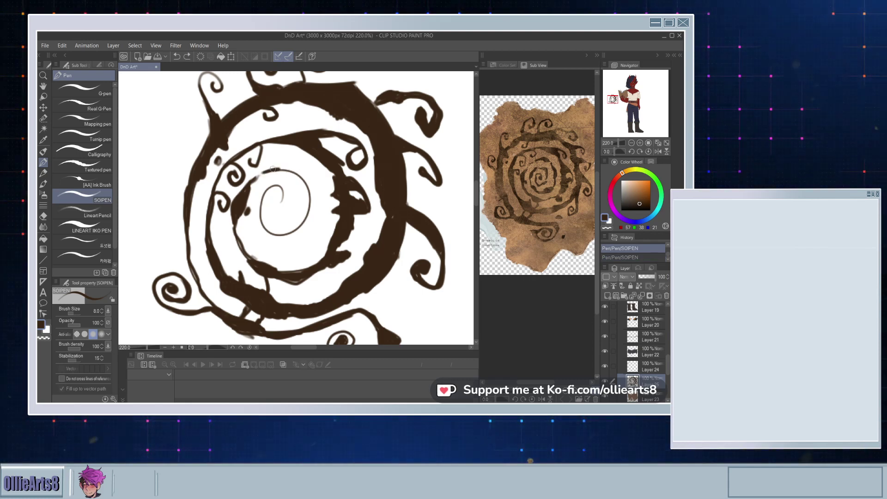
key(ctrl+y)
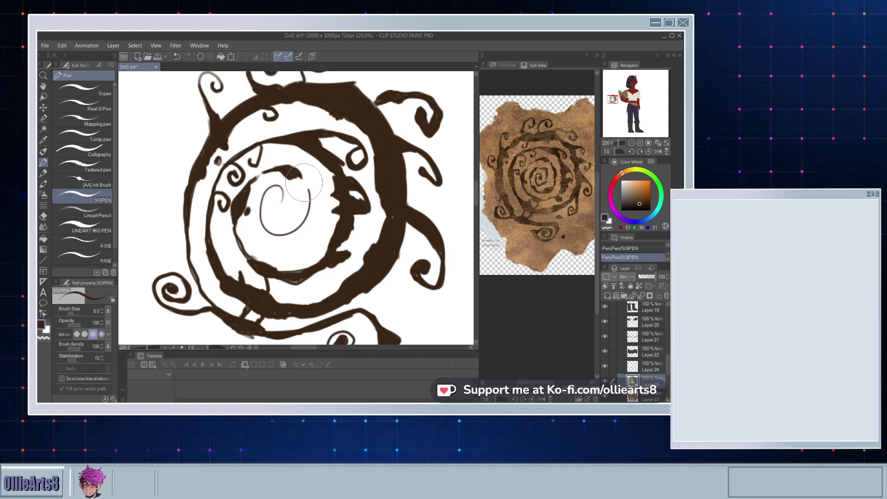
Step: Clean the innermost coil's start and ink it with the SOIPEN around the right, bottom and left into a thick central end
click(307, 188)
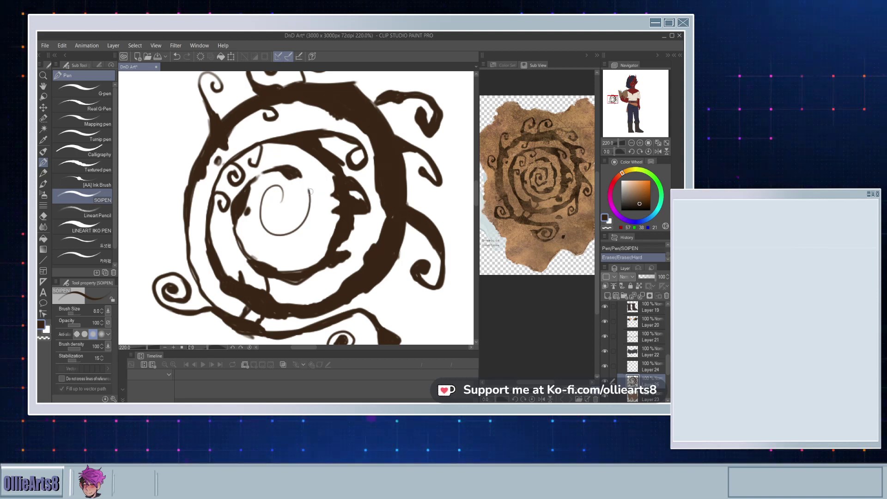
drag(311, 191, 310, 199)
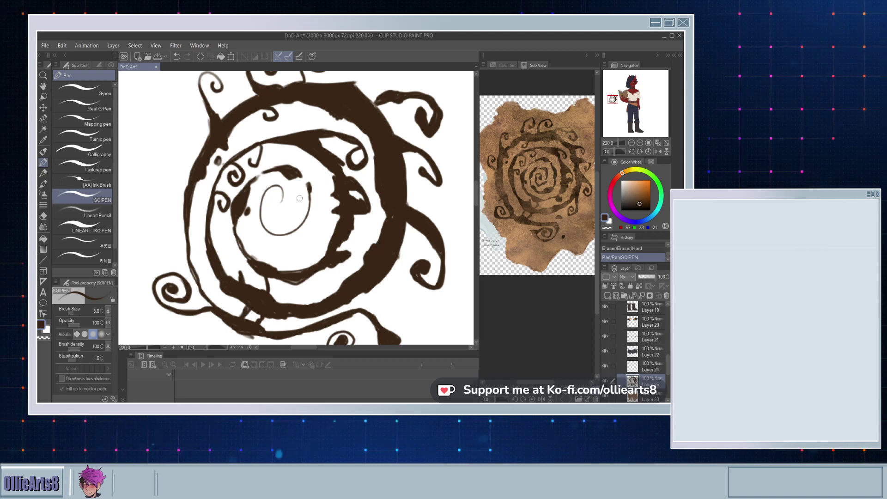
mouse_move(311, 198)
mouse_down()
mouse_move(305, 228)
mouse_move(270, 242)
mouse_up()
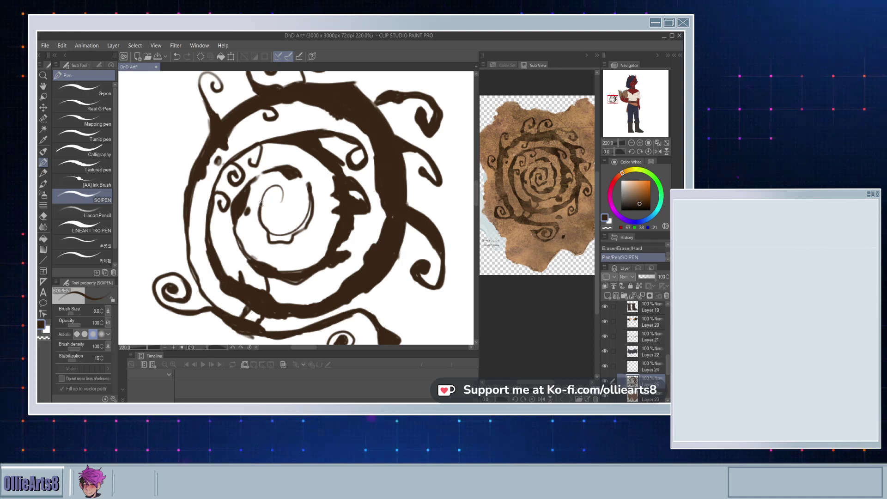
mouse_move(261, 203)
mouse_down()
mouse_move(285, 196)
mouse_move(282, 218)
mouse_move(268, 203)
mouse_move(276, 218)
mouse_move(313, 218)
mouse_move(309, 202)
mouse_move(286, 236)
mouse_move(267, 230)
mouse_move(274, 240)
mouse_move(290, 241)
mouse_move(310, 205)
mouse_up()
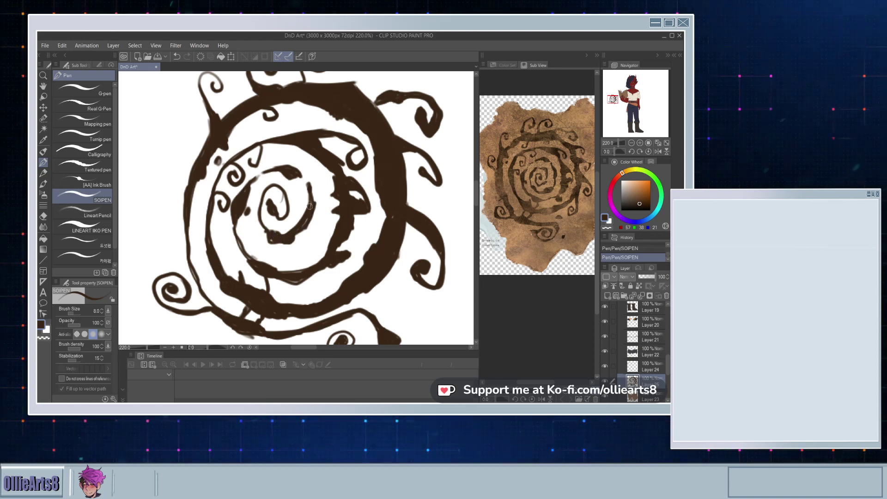
drag(274, 235, 269, 238)
mouse_move(262, 205)
mouse_down()
mouse_move(264, 226)
mouse_move(263, 197)
mouse_up()
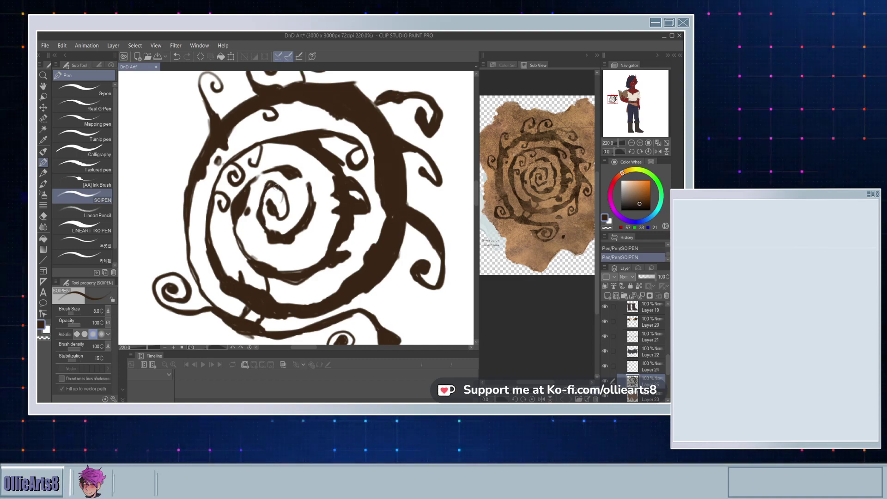
Step: Start a free transform on the finished spiral symbol and move it over the book cover beside her hand
scroll(259, 195, down, 8)
scroll(252, 212, up, 4)
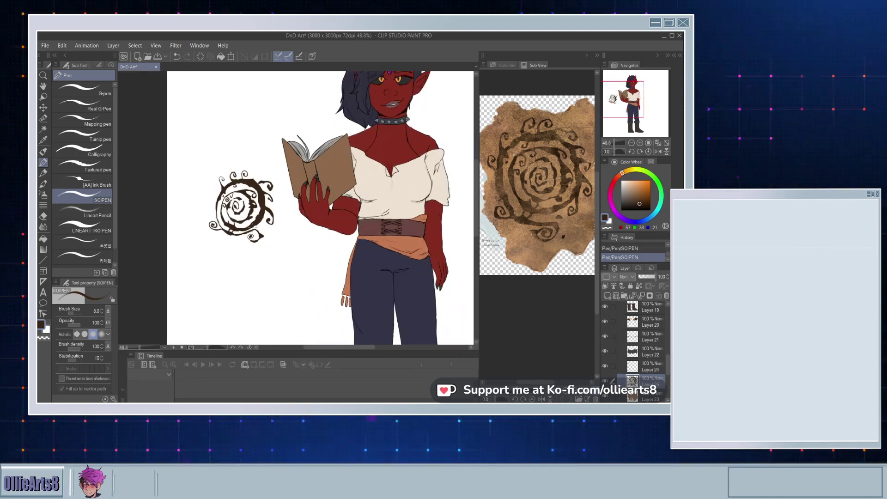
click(46, 111)
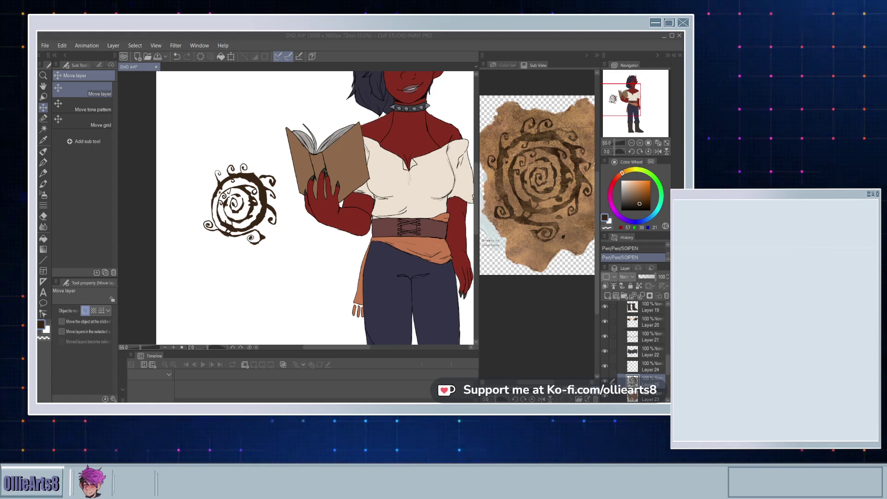
scroll(224, 224, up, 1)
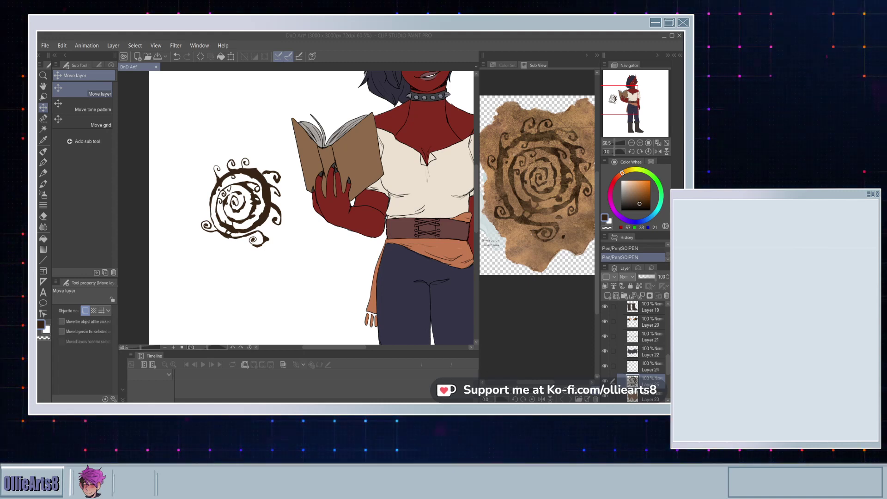
click(267, 189)
key(ctrl+shift+t)
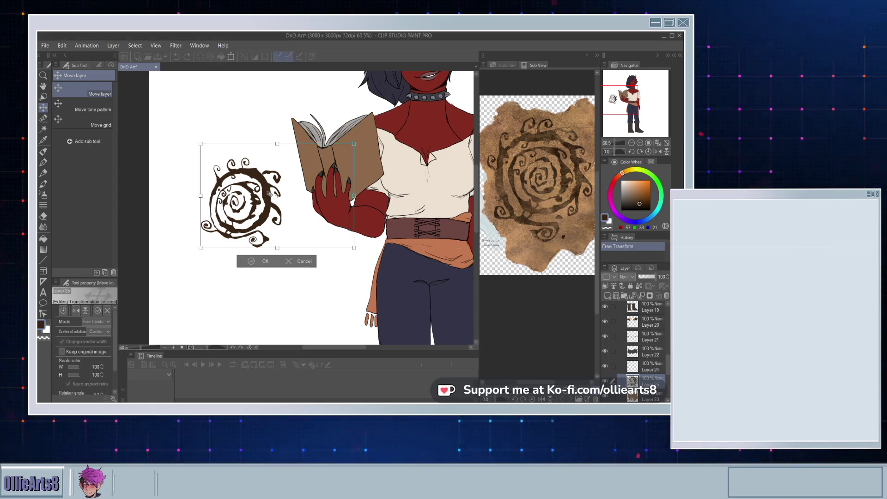
drag(305, 186, 351, 164)
scroll(351, 164, down, 3)
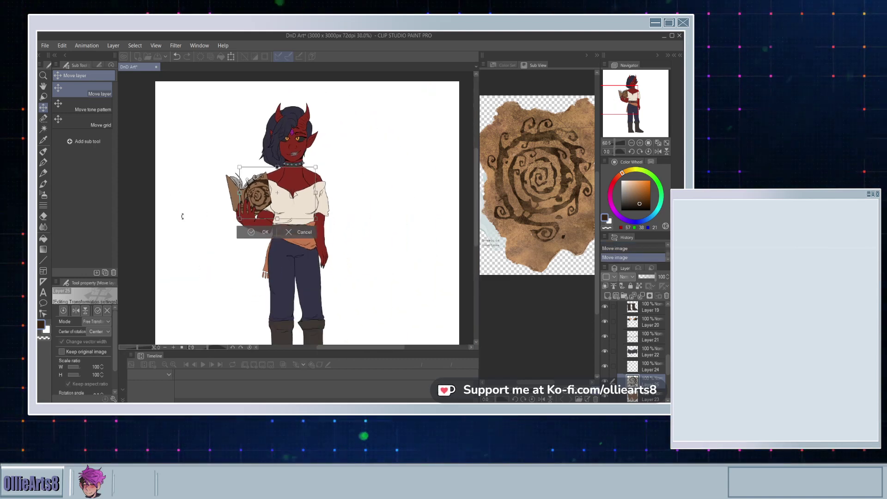
scroll(261, 195, up, 4)
mouse_move(261, 194)
mouse_down()
mouse_move(234, 201)
mouse_move(260, 193)
mouse_up()
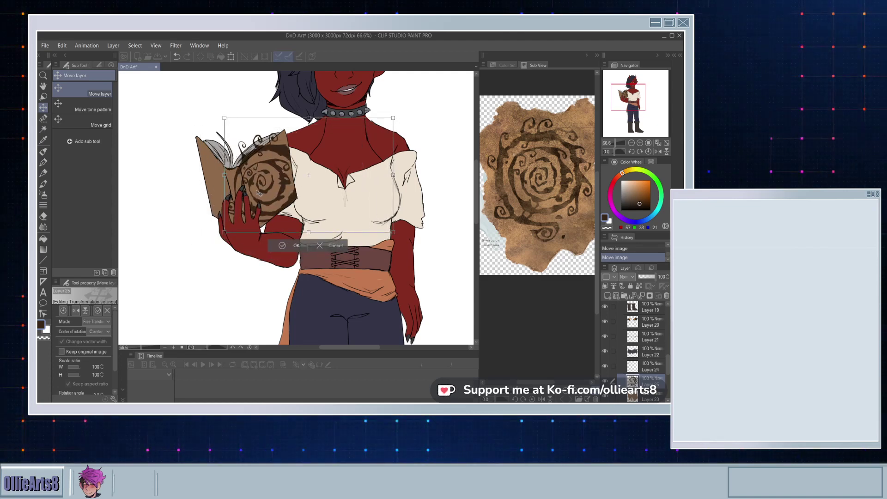
Step: Pull the symbol's upper-right corner inward to match the cover's perspective, reposition it and apply the free transform
drag(392, 119, 362, 122)
drag(261, 181, 268, 186)
click(291, 247)
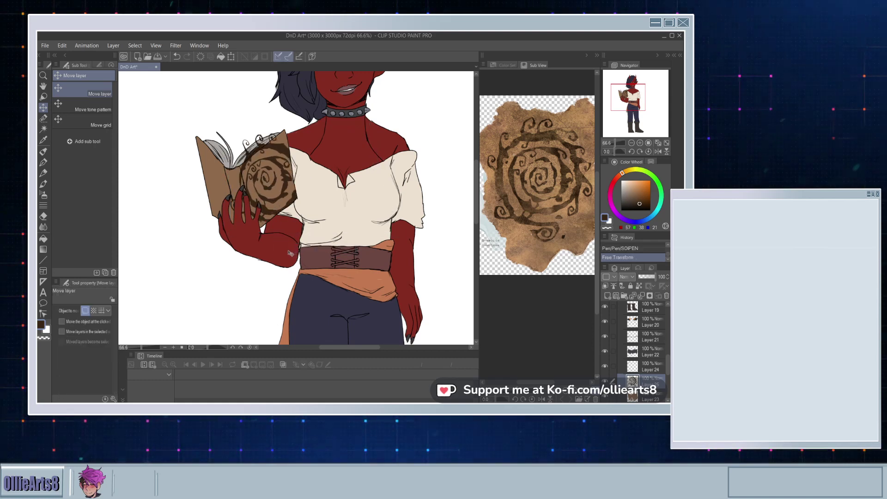
Step: Scale the spiral symbol to 81% and reposition it on the cover above the fingers, applying the transform
key(ctrl+t)
drag(230, 123, 250, 165)
scroll(265, 188, up, 5)
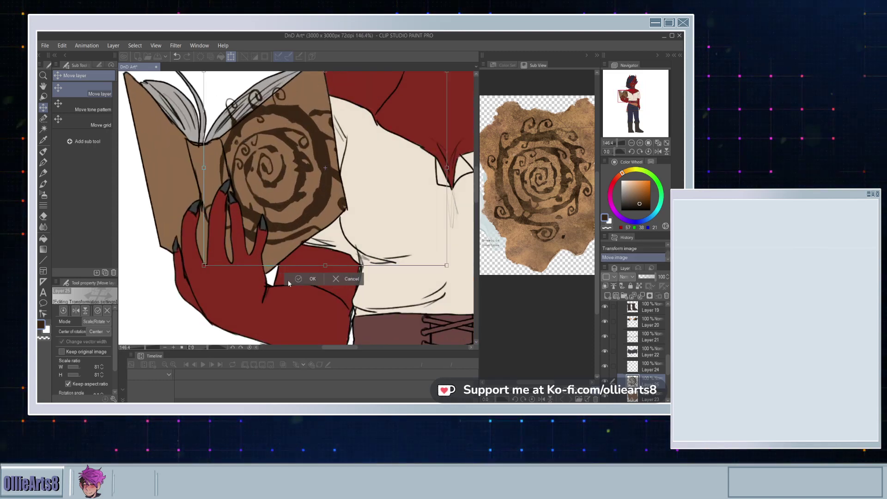
click(288, 280)
scroll(254, 212, down, 5)
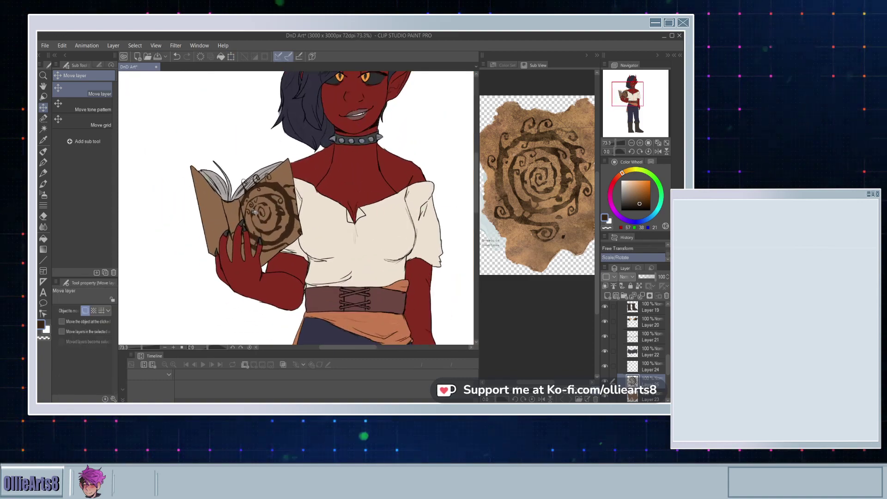
scroll(244, 197, up, 3)
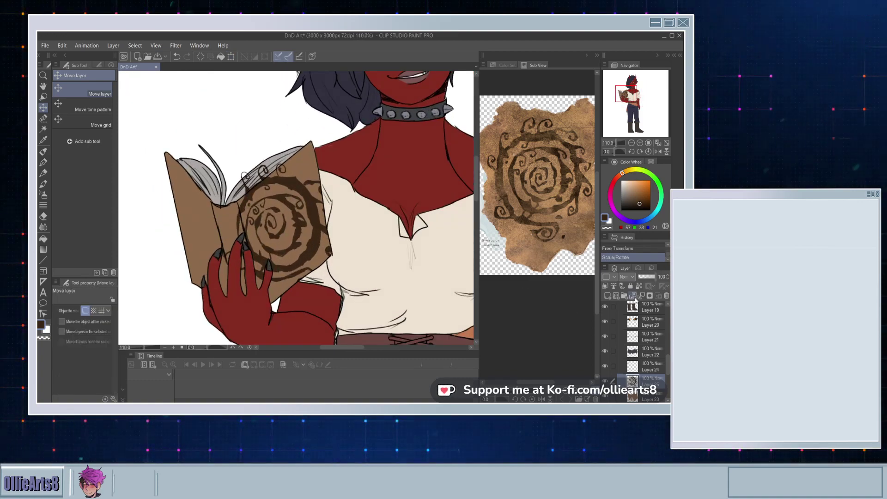
Step: Fade the symbol layer to 48% opacity while erasing the parts that overhang the book cover, and restore it to 100%
drag(651, 279, 645, 277)
scroll(248, 226, up, 3)
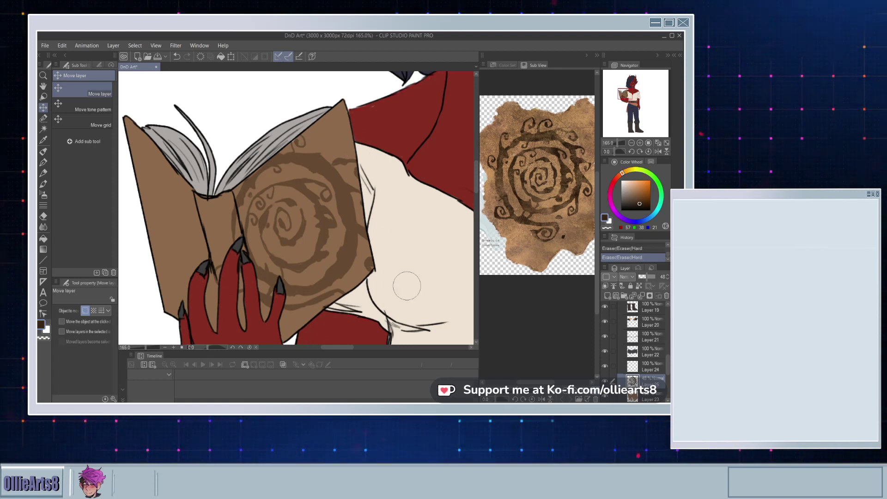
scroll(406, 286, down, 6)
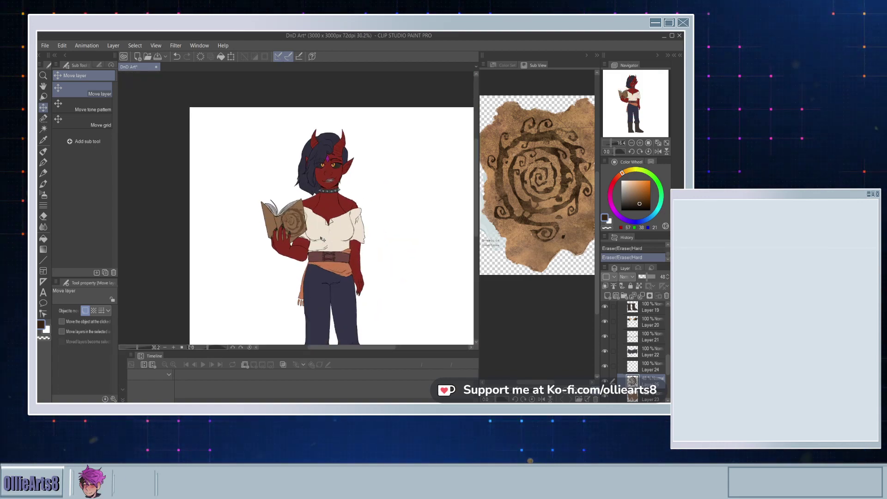
scroll(313, 240, up, 3)
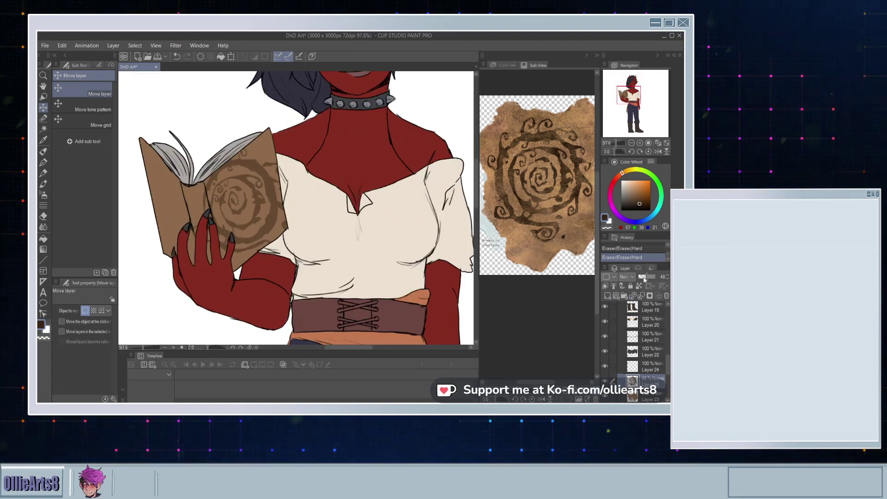
drag(651, 280, 655, 276)
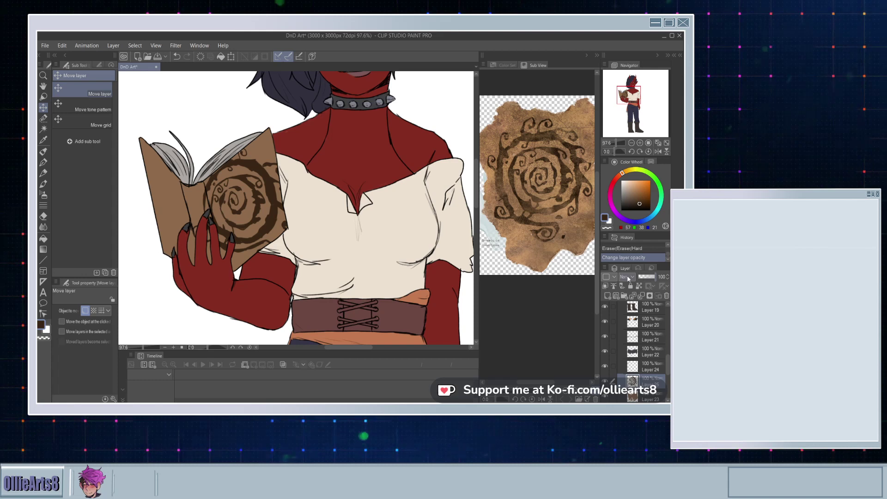
Step: Try a darker blending mode and 66% opacity on the symbol layer, and return it to Normal at 100%
click(633, 68)
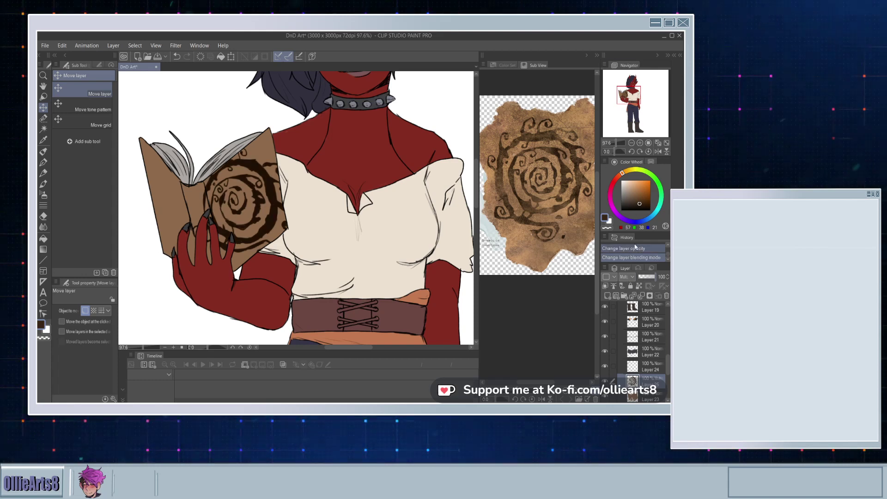
click(646, 277)
drag(648, 277, 652, 277)
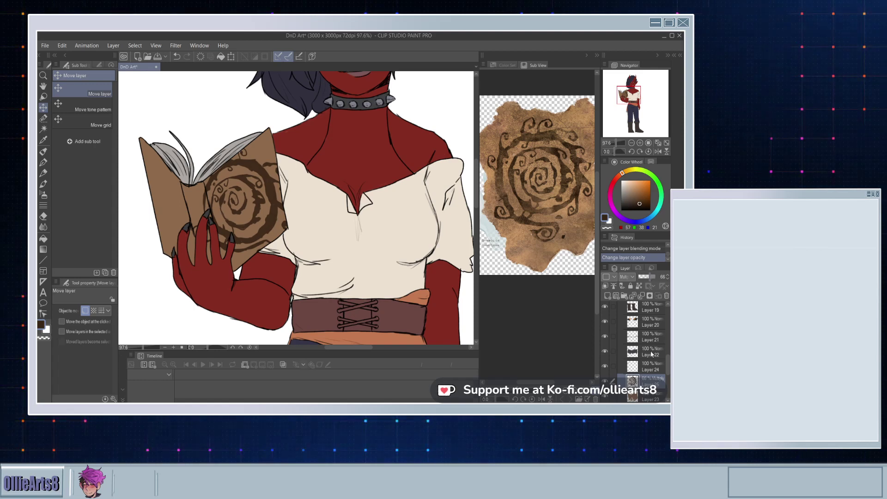
key(ctrl+z)
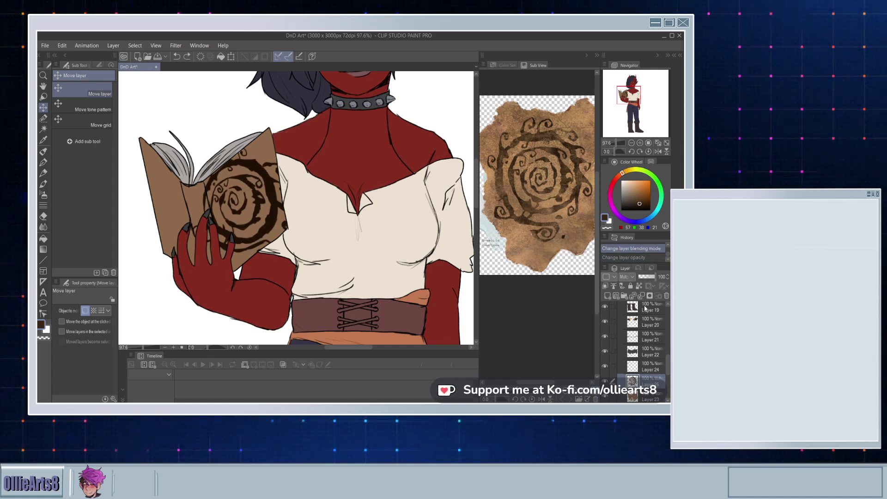
click(637, 43)
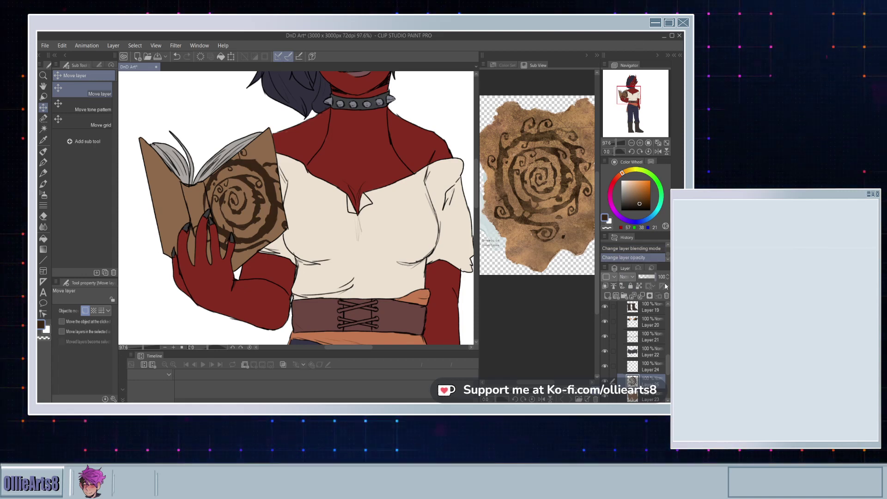
Step: Set up the Noise airbrush with a medium brown sampled from the parchment reference on a new raster layer above the symbol
click(608, 298)
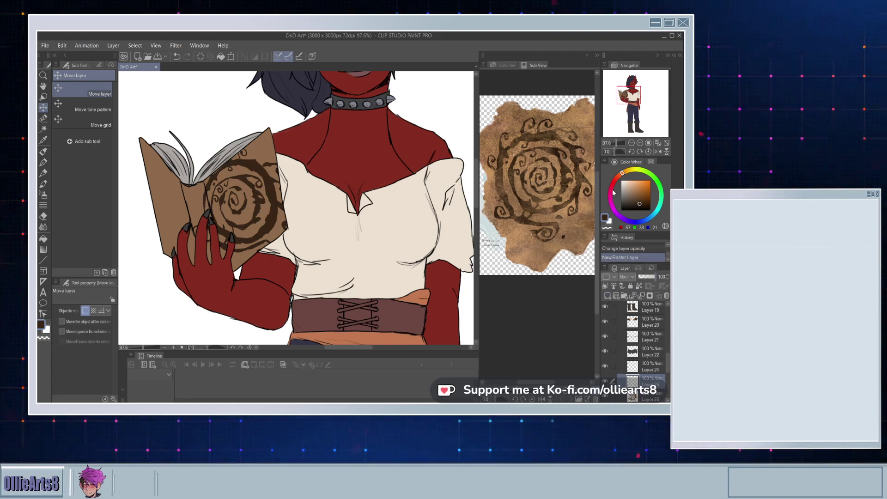
click(640, 199)
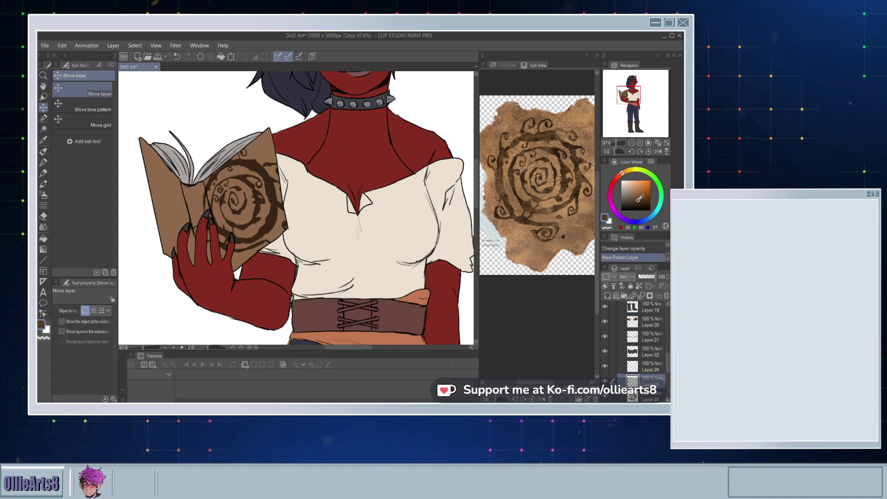
click(640, 198)
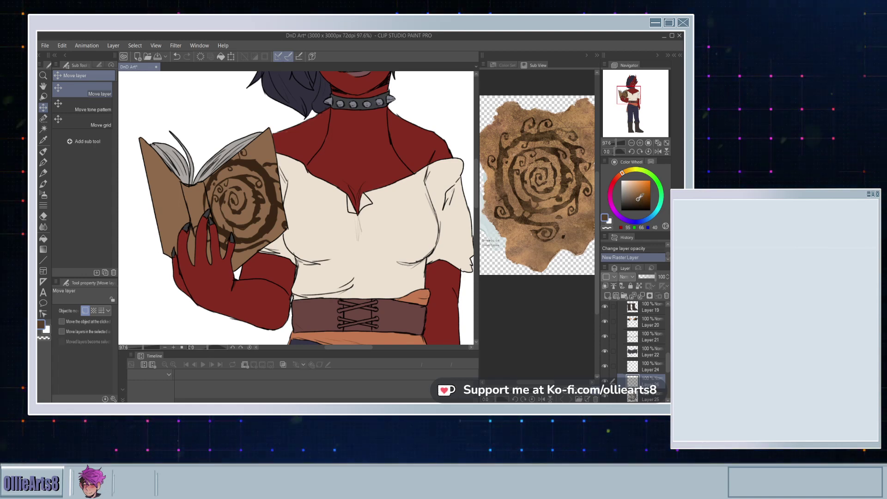
click(494, 197)
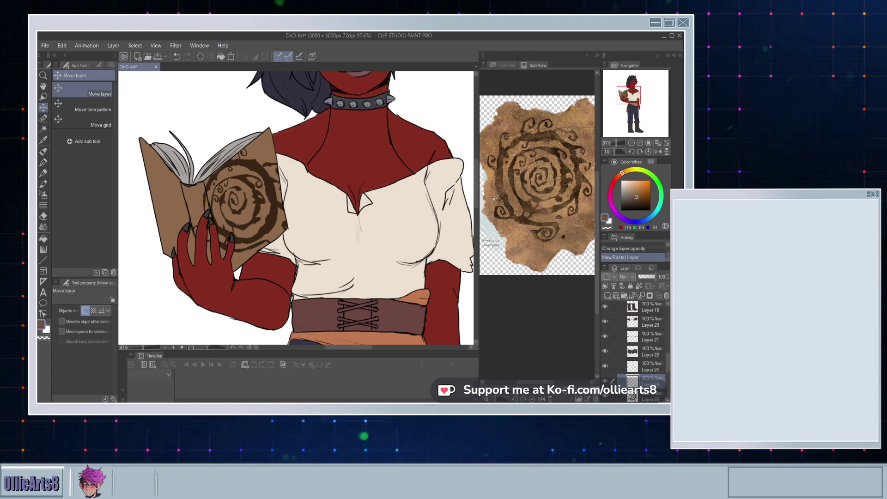
click(43, 194)
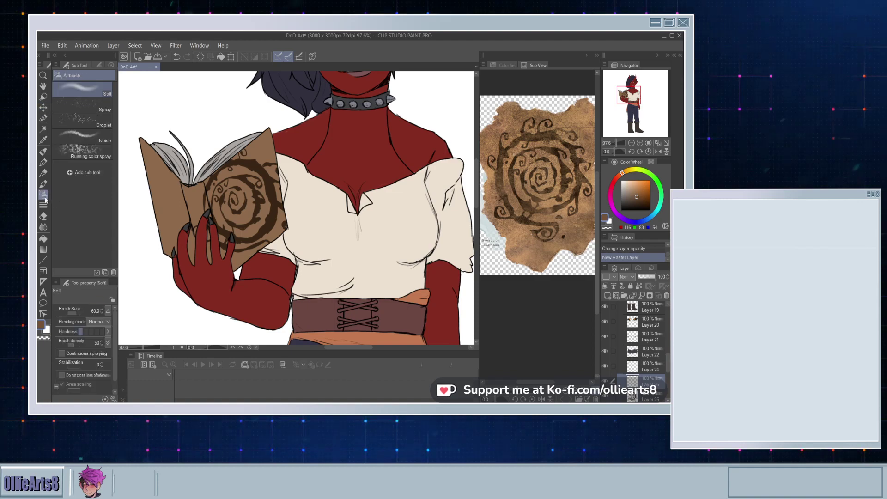
click(98, 139)
Step: Try brushing brown texture over the symbol's right side with the Noise airbrush at size 250, and undo the strokes
scroll(256, 201, up, 2)
mouse_move(253, 198)
mouse_down()
mouse_move(292, 199)
mouse_move(275, 181)
mouse_move(276, 190)
mouse_up()
drag(276, 227, 273, 263)
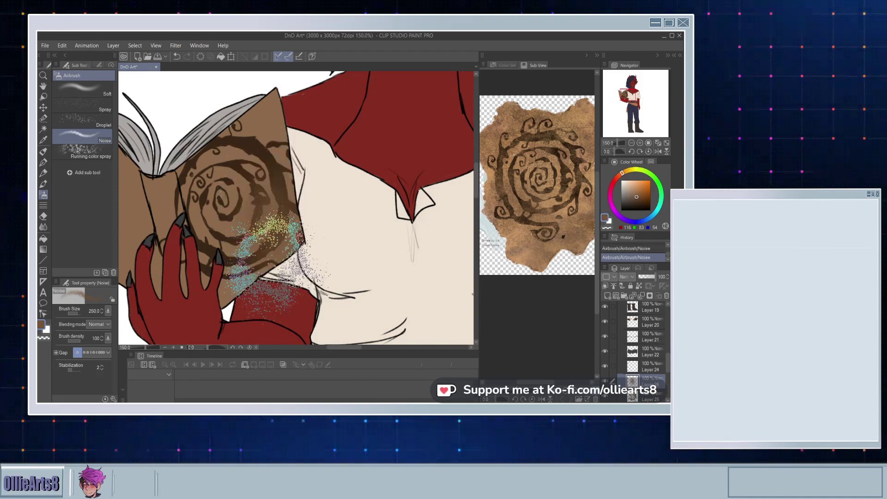
key(ctrl+z)
key(ctrl+z)
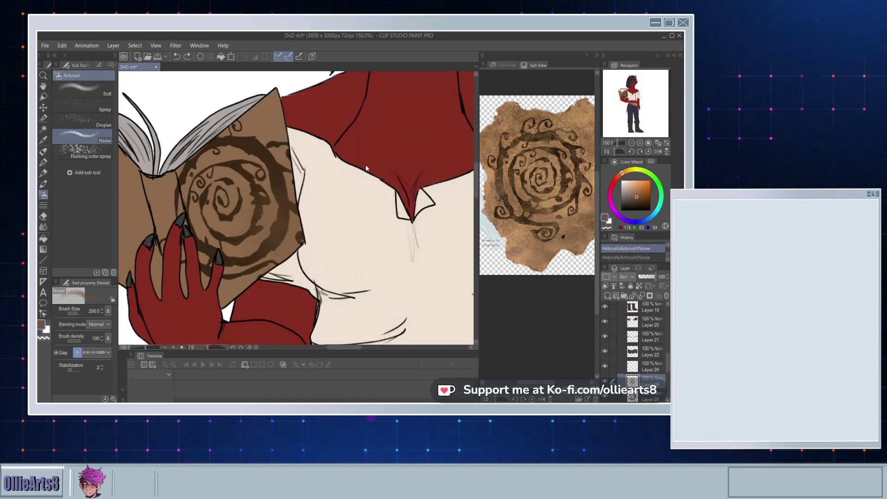
Step: Reduce the Noise airbrush size to 80
key([)
key([)
key([)
key([)
key([)
key([)
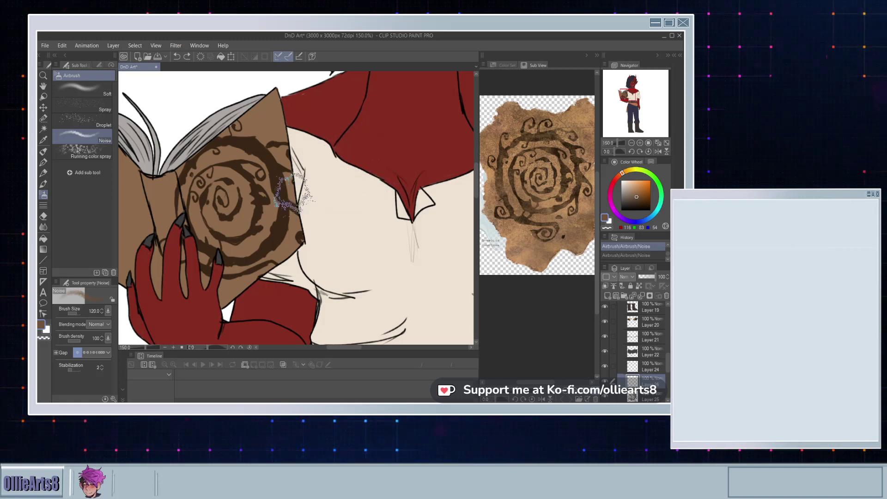
Step: Try weathering the symbol's right edge with smaller brown Noise airbrush strokes, and undo them
mouse_move(251, 143)
mouse_down()
mouse_move(237, 157)
mouse_move(270, 141)
mouse_move(289, 175)
mouse_move(298, 222)
mouse_move(275, 237)
mouse_up()
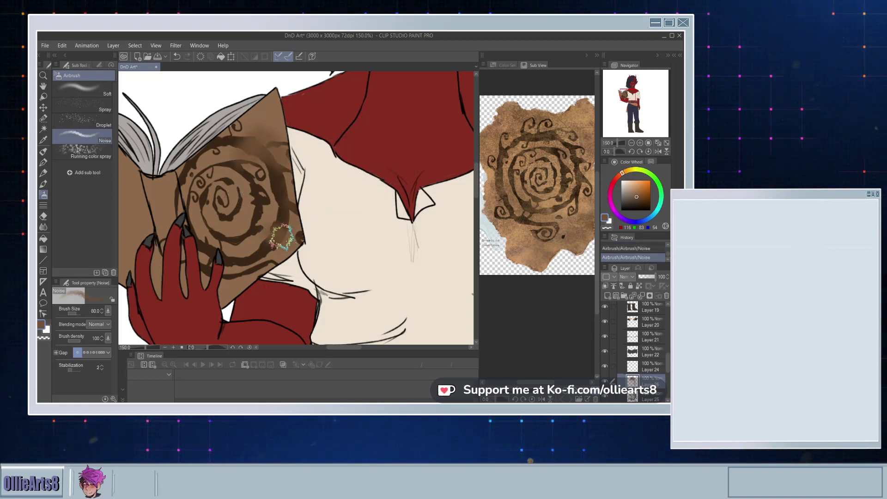
scroll(273, 212, down, 3)
scroll(269, 205, up, 1)
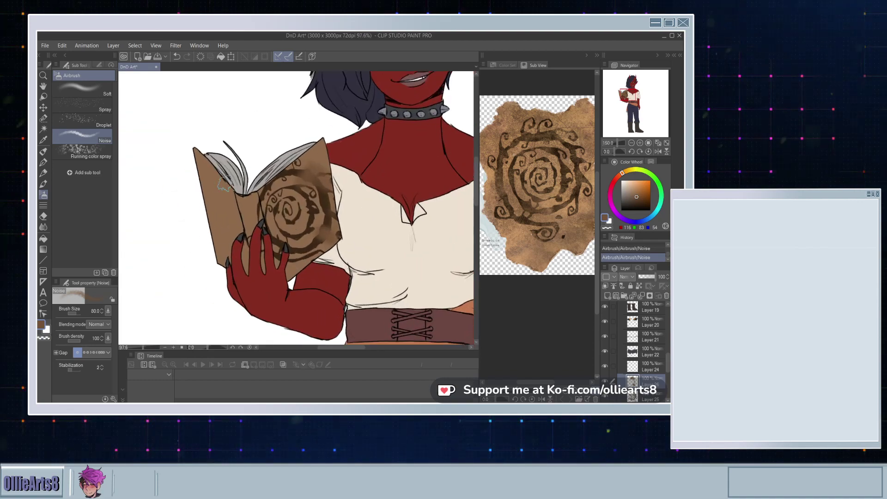
key(ctrl+z)
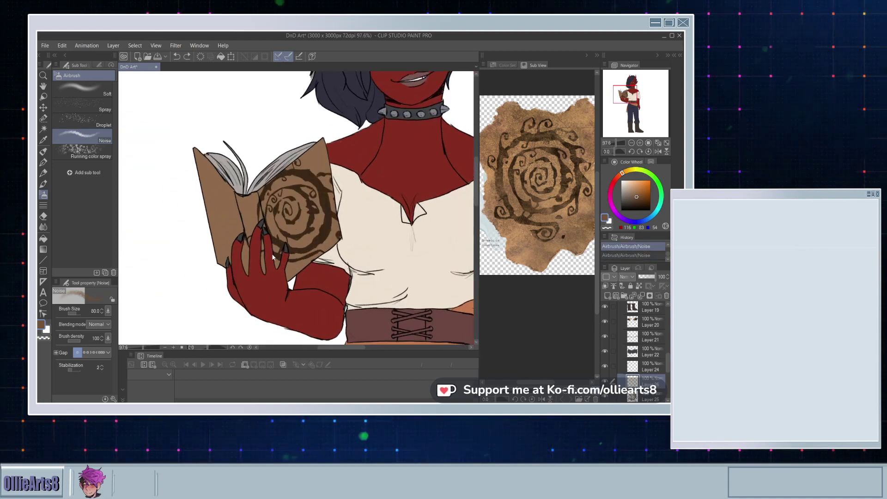
scroll(367, 229, up, 2)
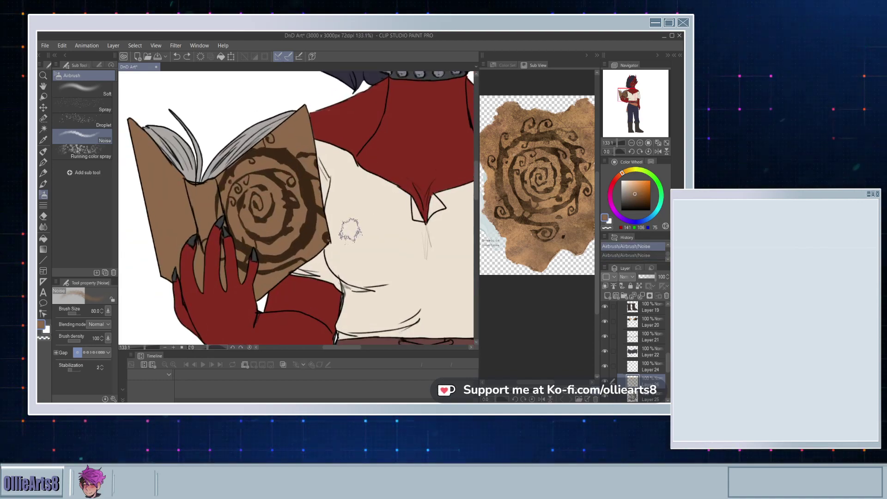
Step: Weather the spiral symbol on the book cover with Noise airbrush strokes, sampling a darker brown from the parchment reference
click(219, 200)
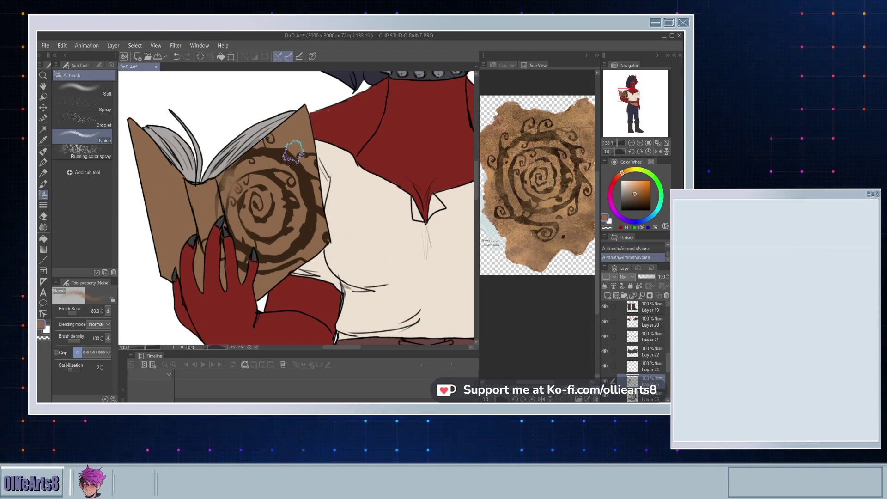
mouse_move(294, 152)
mouse_down()
mouse_move(311, 138)
mouse_move(310, 222)
mouse_up()
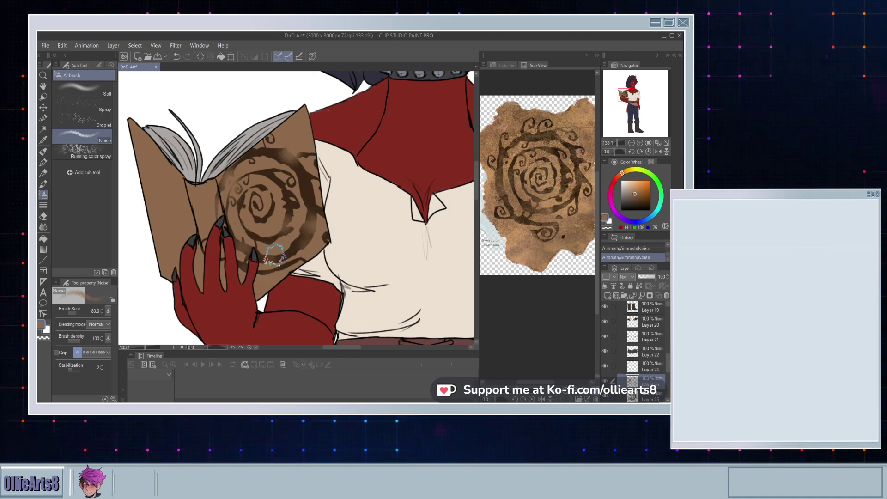
scroll(274, 254, up, 2)
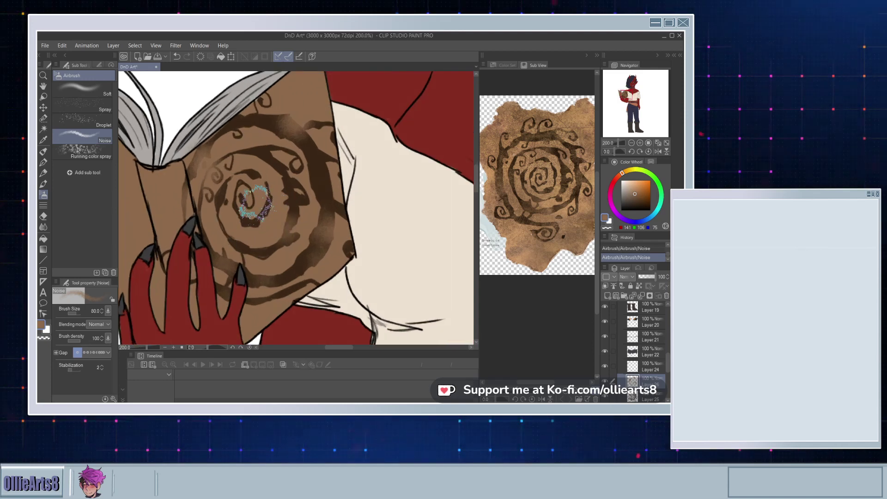
click(589, 214)
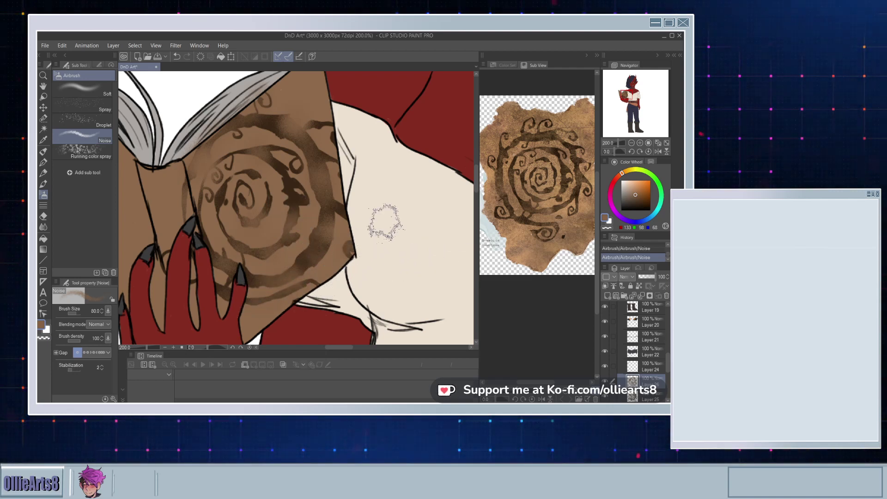
Step: Examine the weathered book symbol up close and against the full character
scroll(365, 204, down, 4)
scroll(301, 203, up, 2)
scroll(233, 199, down, 3)
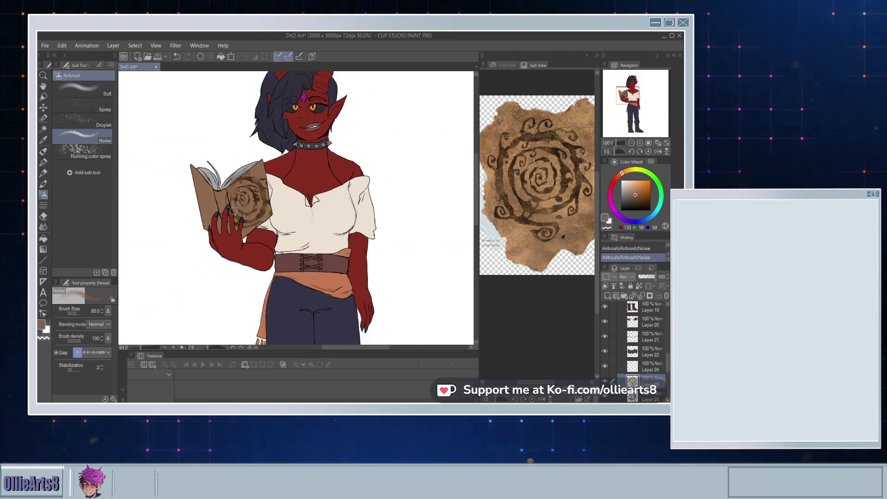
scroll(267, 206, up, 2)
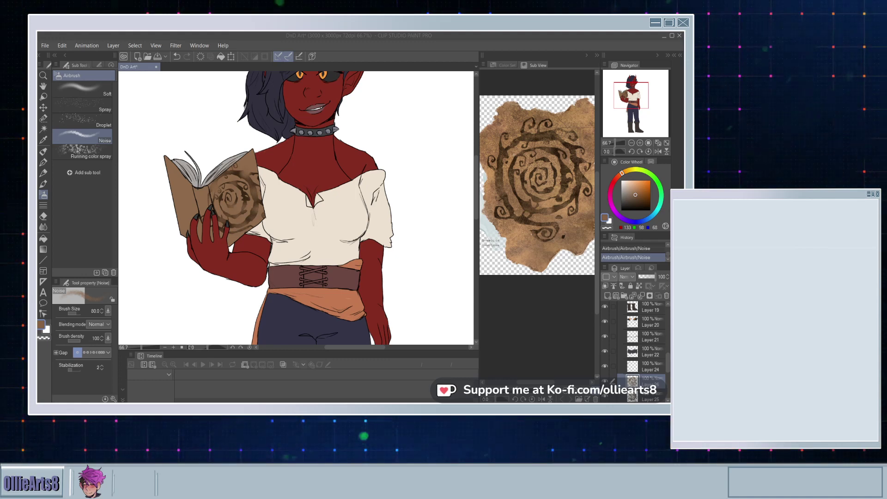
scroll(191, 191, up, 5)
scroll(189, 190, up, 1)
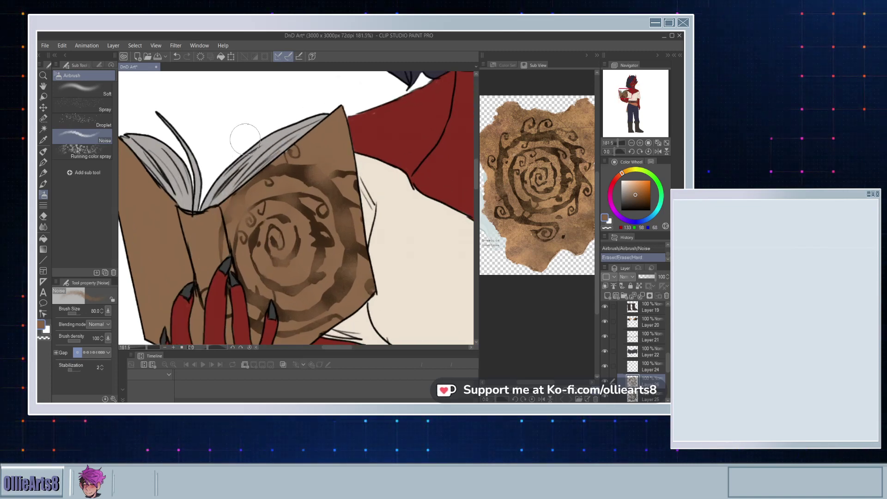
scroll(247, 134, down, 9)
scroll(282, 171, up, 7)
scroll(272, 176, down, 7)
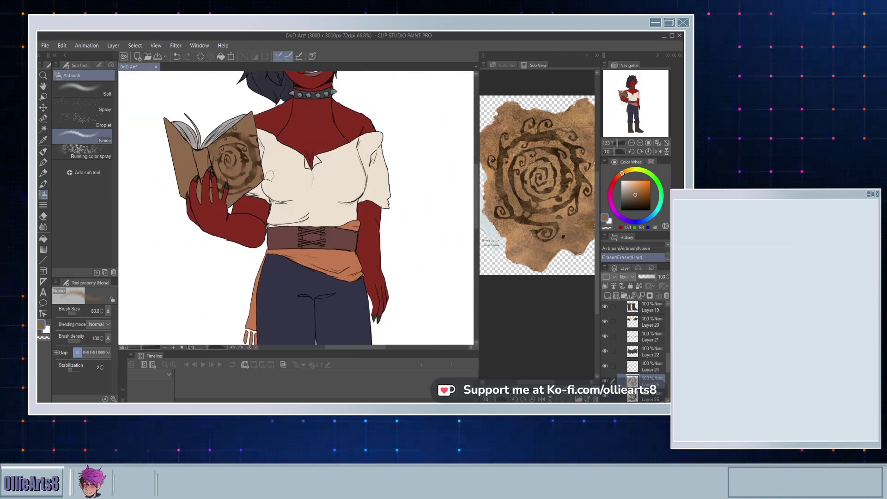
scroll(268, 173, down, 4)
scroll(261, 170, up, 1)
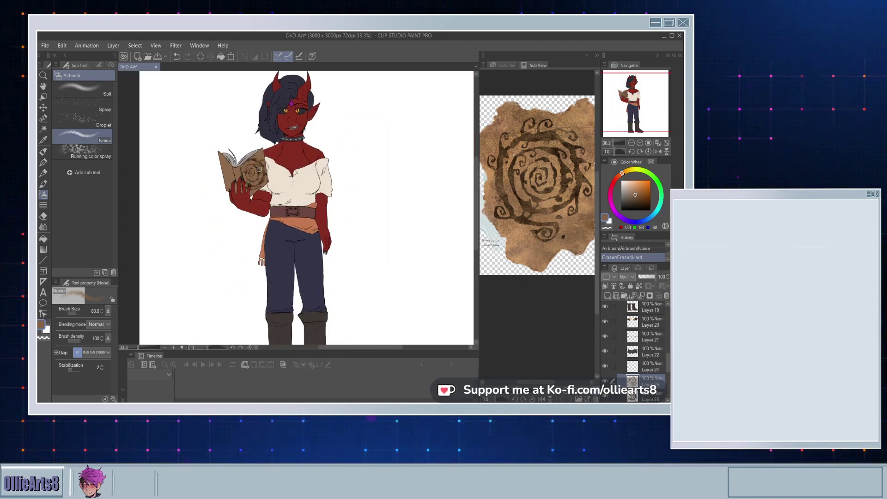
scroll(628, 311, up, 1)
Step: Add a new raster layer directly above Layer 8, near the top of Folder 1
scroll(638, 358, up, 5)
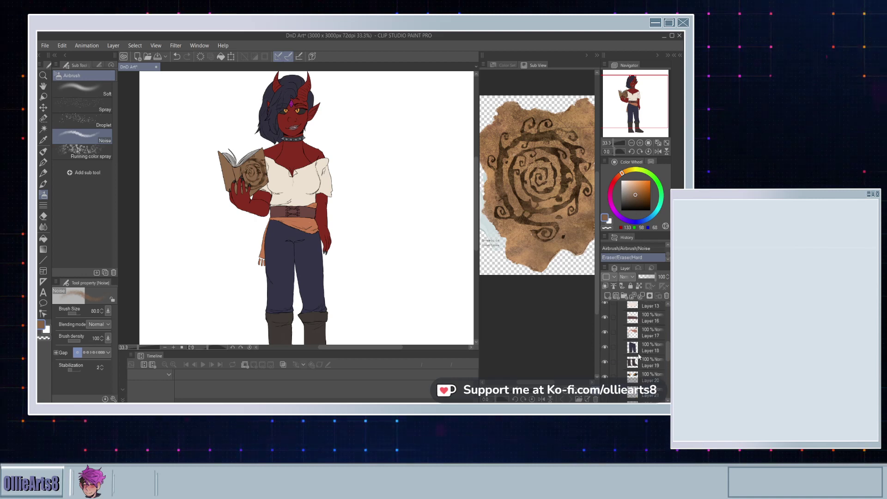
scroll(306, 206, down, 3)
scroll(310, 209, up, 2)
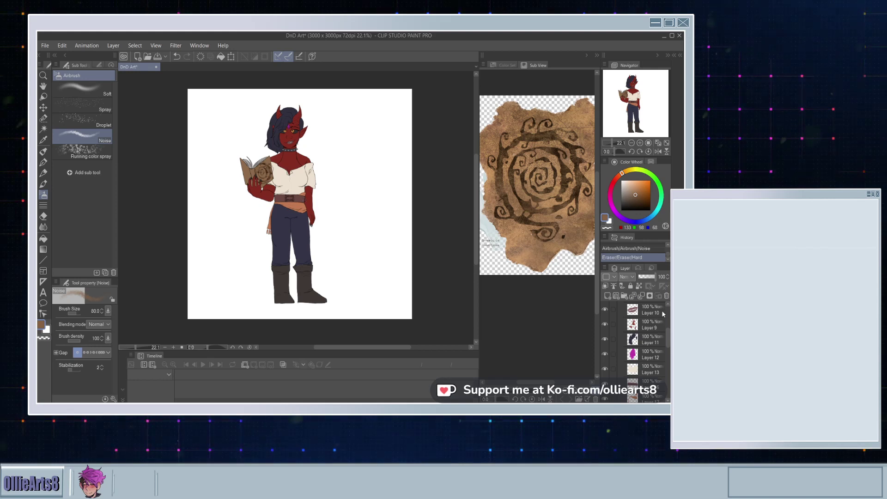
scroll(660, 319, up, 3)
scroll(637, 325, up, 3)
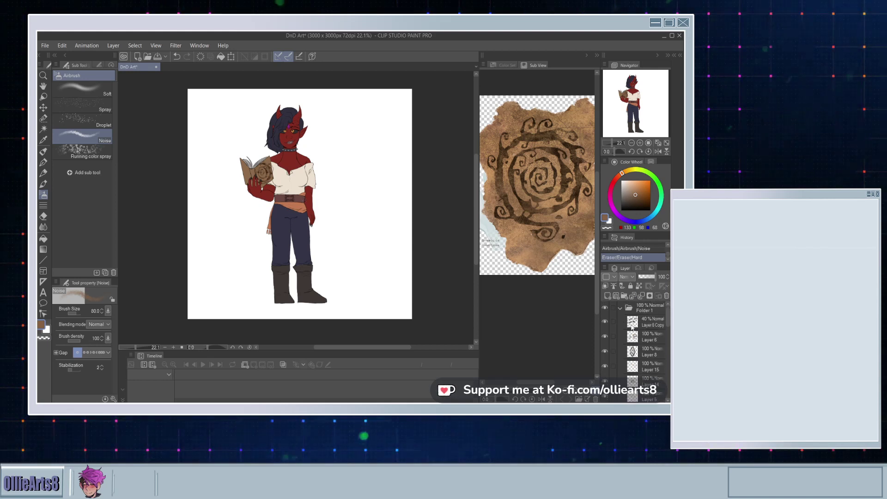
click(631, 354)
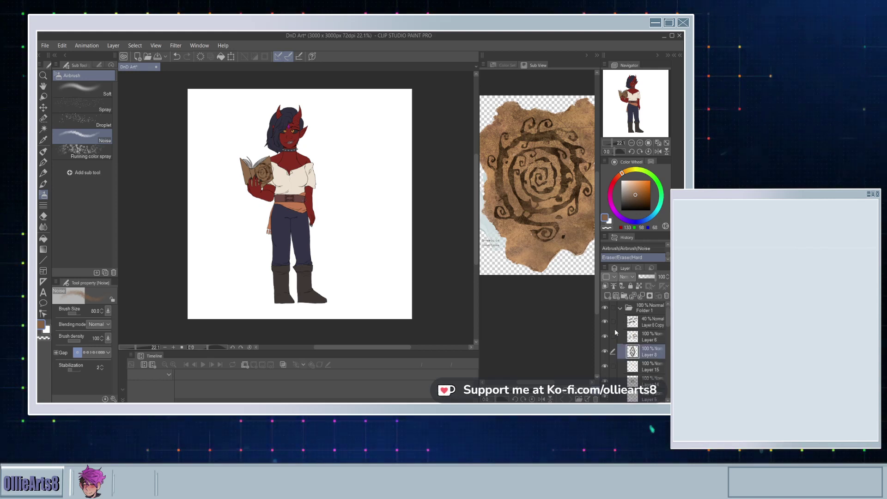
click(607, 295)
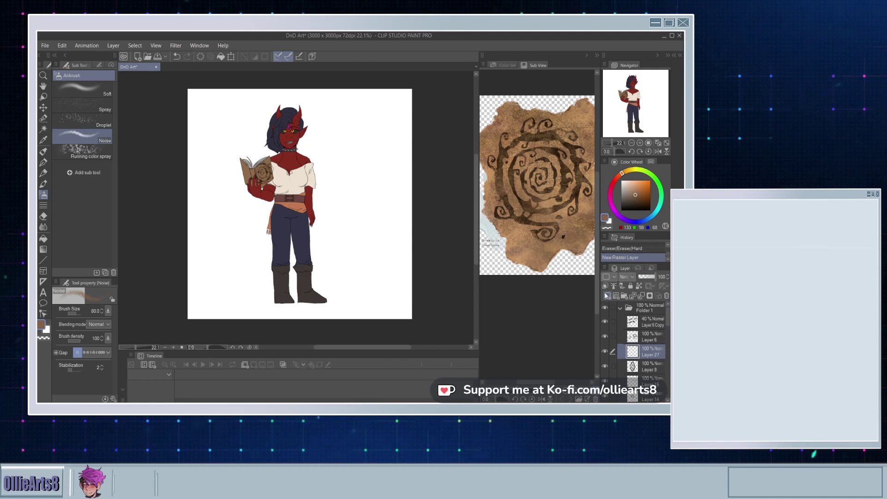
Step: Choose the dark purple from the Nyx Color Set and switch to the SOIPEN pen for the forehead gem
click(506, 66)
click(505, 82)
scroll(289, 132, up, 5)
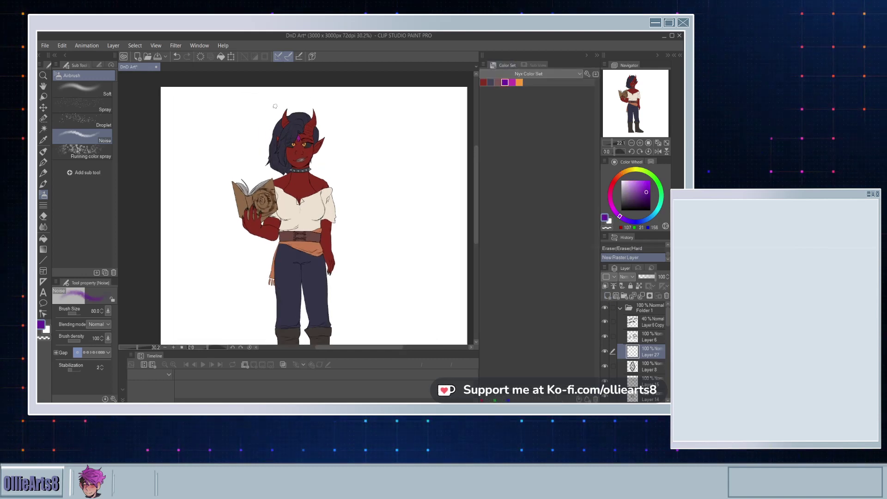
scroll(292, 138, up, 7)
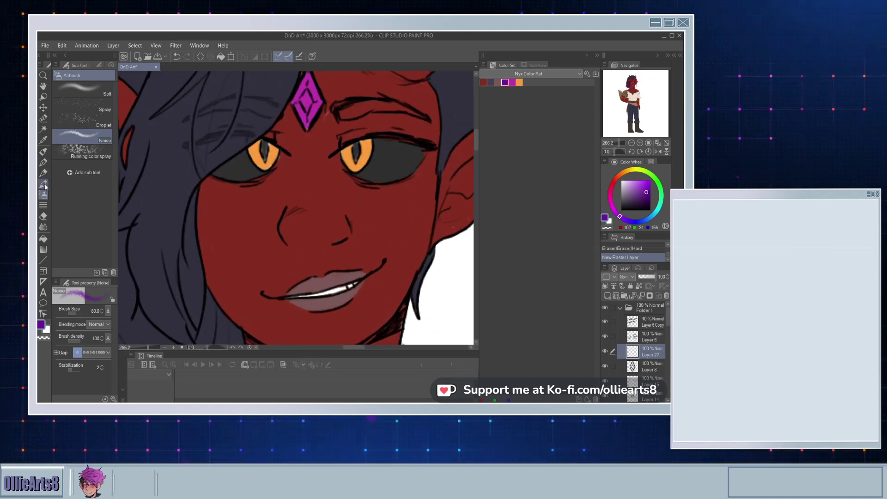
click(44, 163)
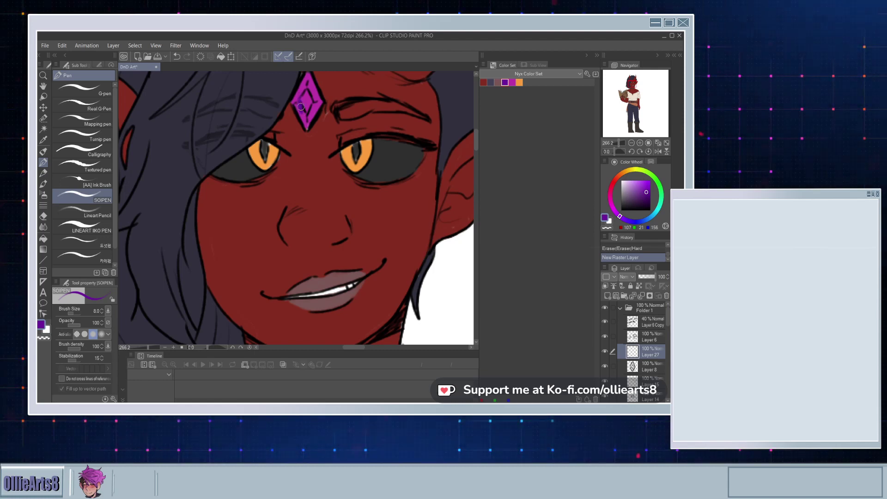
Step: Try painting dark purple inside the forehead gem with the SOIPEN pen, and undo the strokes
drag(301, 117, 304, 121)
key(ctrl+z)
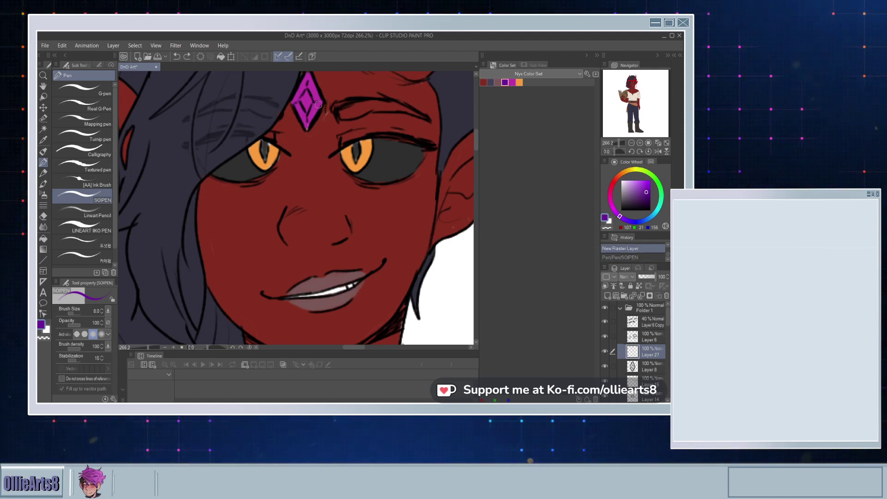
mouse_move(306, 99)
mouse_down()
mouse_move(305, 109)
mouse_move(305, 98)
mouse_up()
key(ctrl+z)
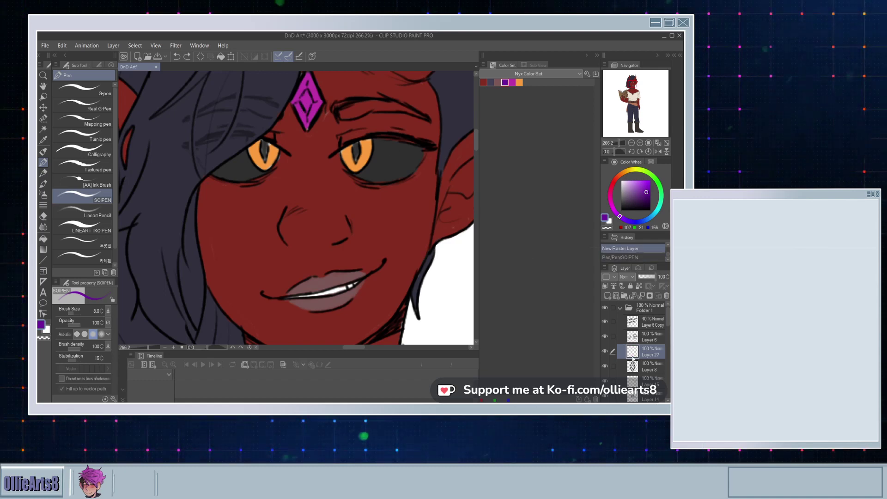
Step: Move the new empty Layer 27 down the stack to sit below Layer 15
drag(640, 397, 641, 341)
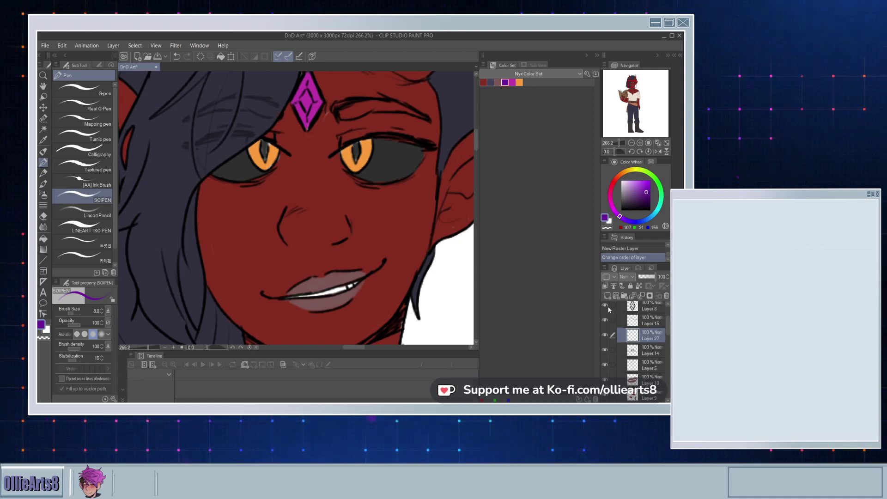
scroll(301, 250, down, 6)
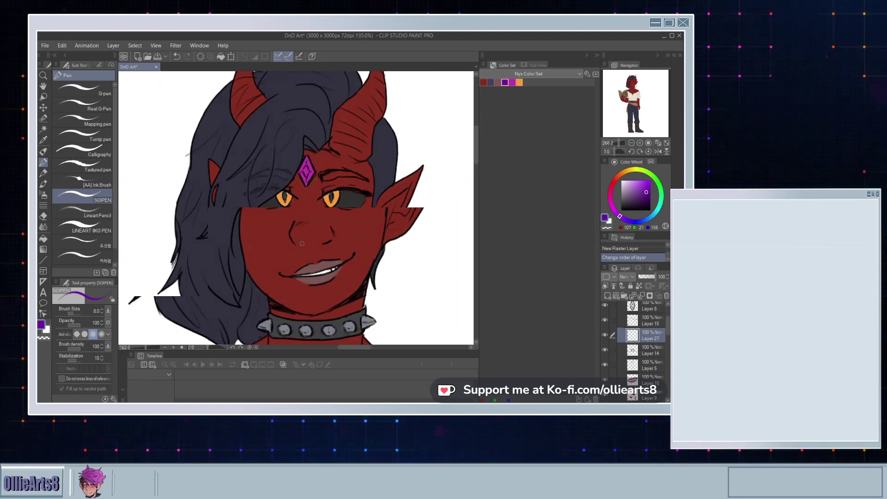
scroll(298, 261, up, 1)
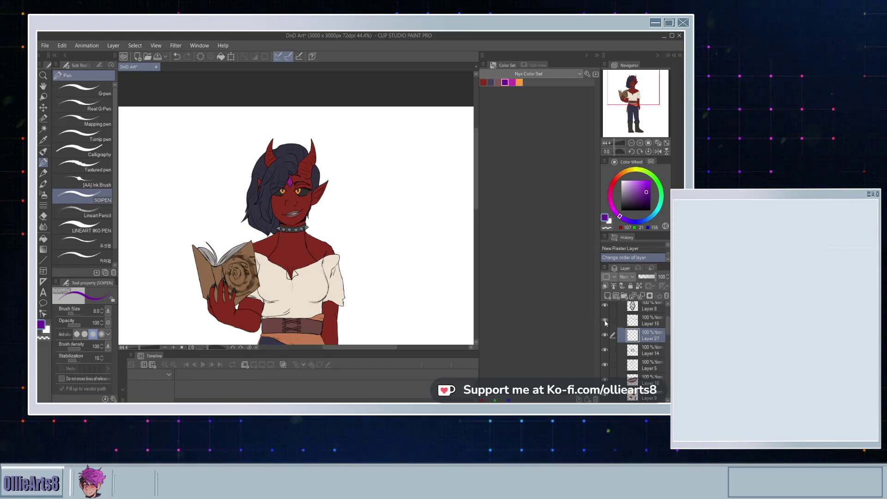
Step: Toggle the visibility of Layer 5 and check the neighbouring layers to identify which one holds the character's line art
click(628, 362)
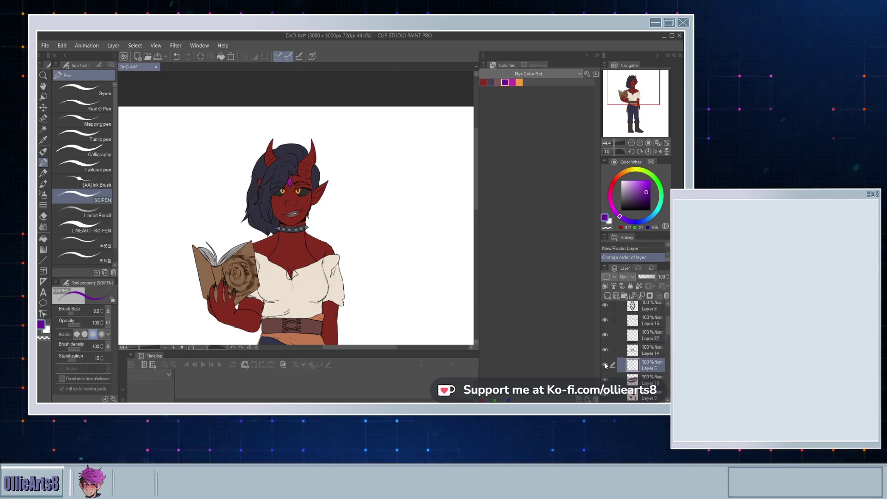
click(605, 365)
click(605, 365)
click(605, 366)
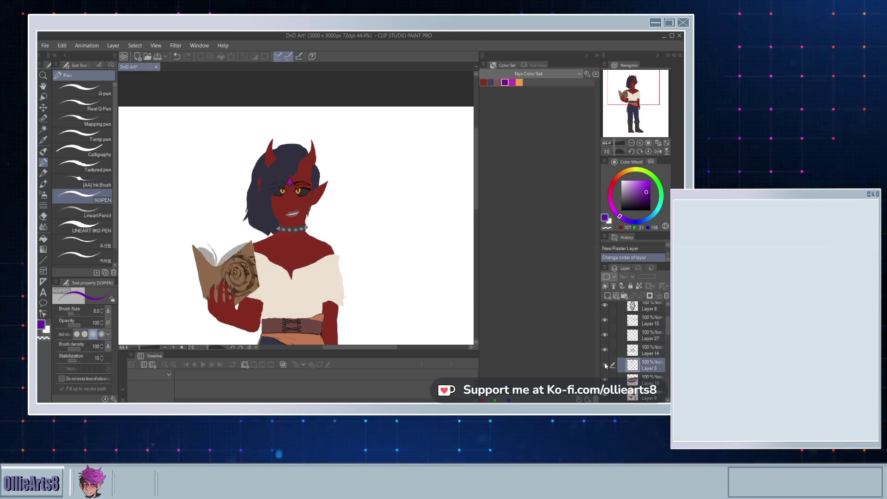
click(605, 365)
scroll(608, 363, down, 1)
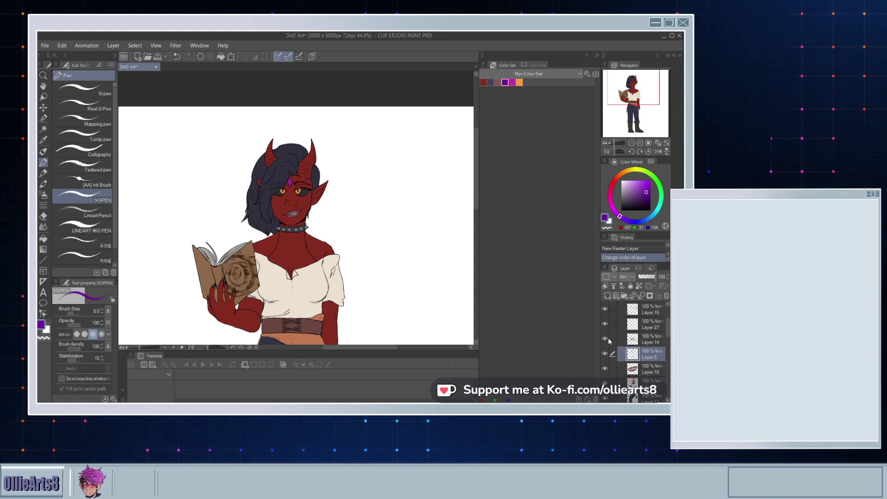
scroll(607, 337, up, 4)
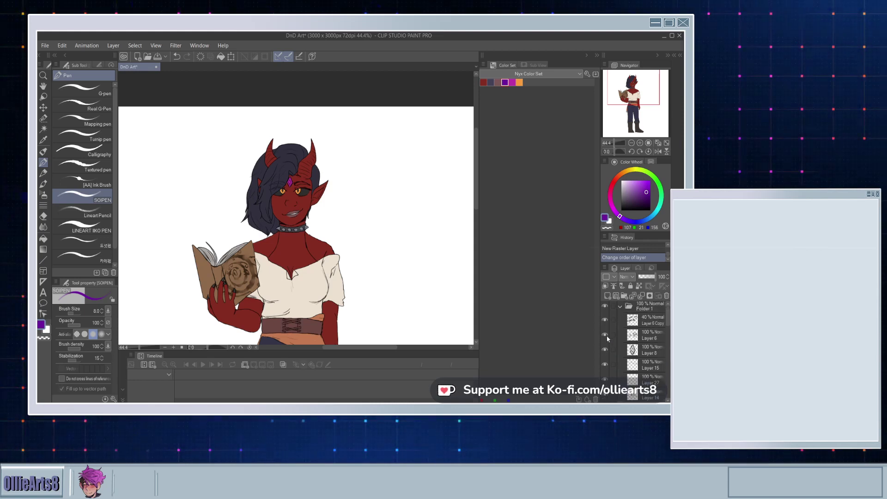
click(604, 364)
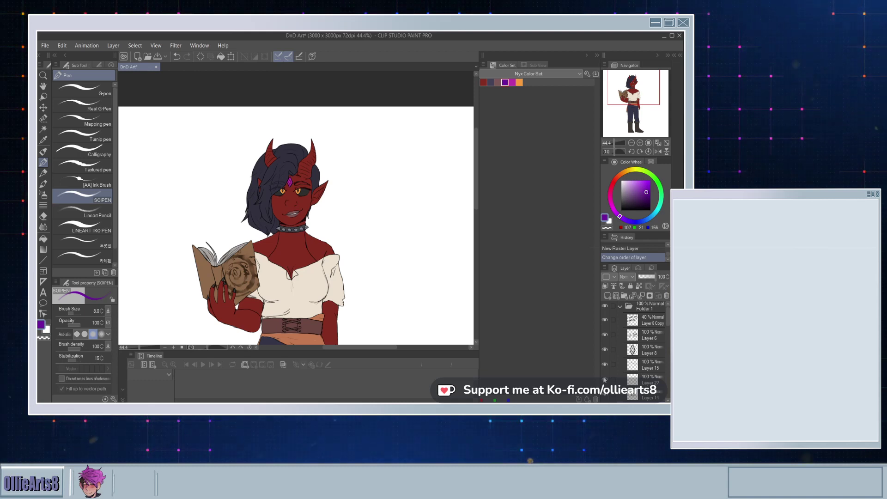
Step: Move Layer 27 below the line art on Layer 5, checking the line art by toggling its visibility
click(633, 379)
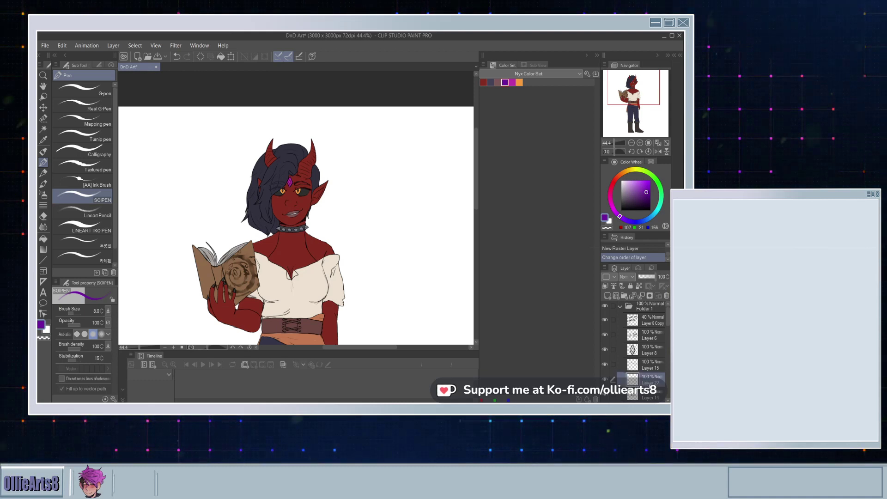
drag(649, 386, 650, 363)
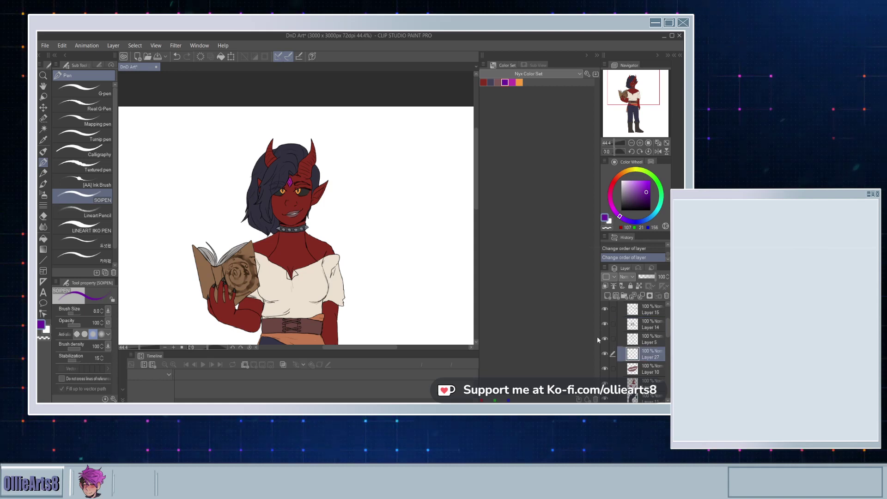
click(604, 339)
click(604, 339)
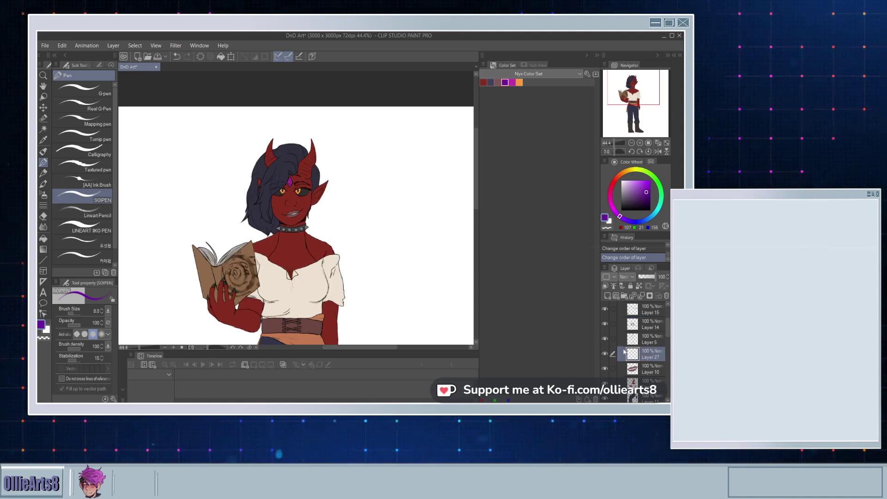
Step: Paint the inner diamond of the forehead gem dark purple on Layer 27 with the SOIPEN pen
scroll(350, 186, up, 10)
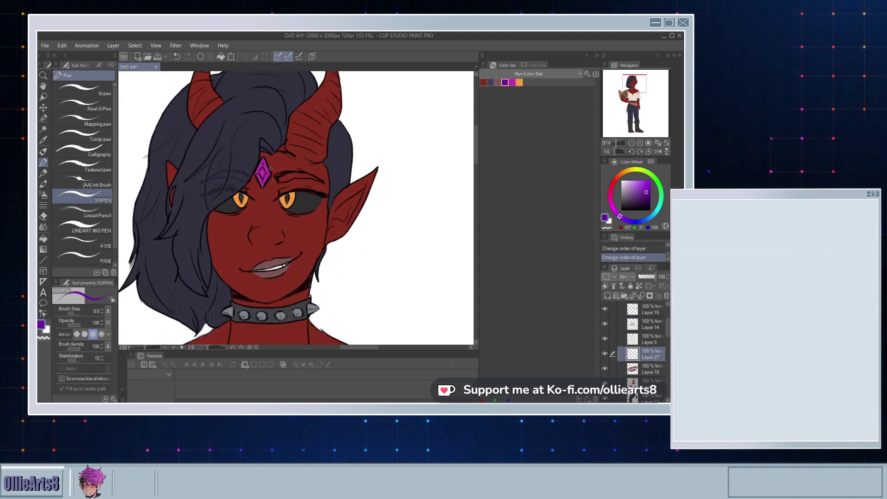
scroll(254, 177, up, 1)
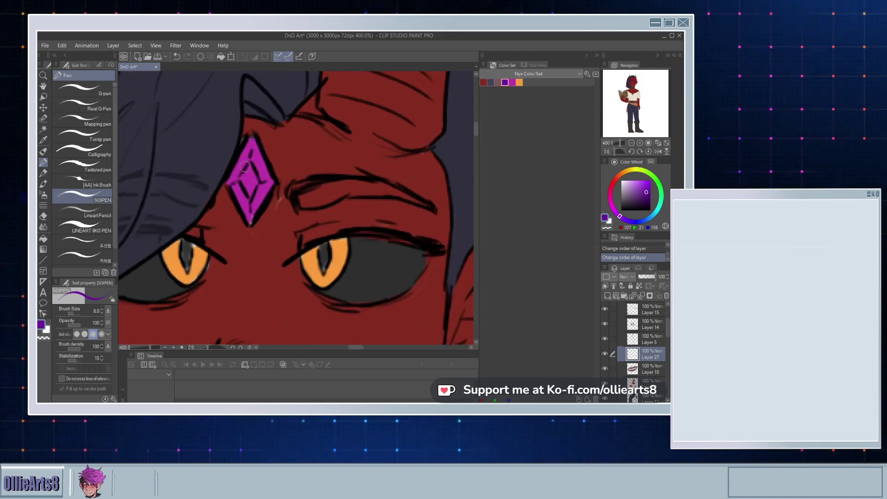
mouse_move(248, 168)
mouse_down()
mouse_move(251, 185)
mouse_move(256, 178)
mouse_move(244, 170)
mouse_up()
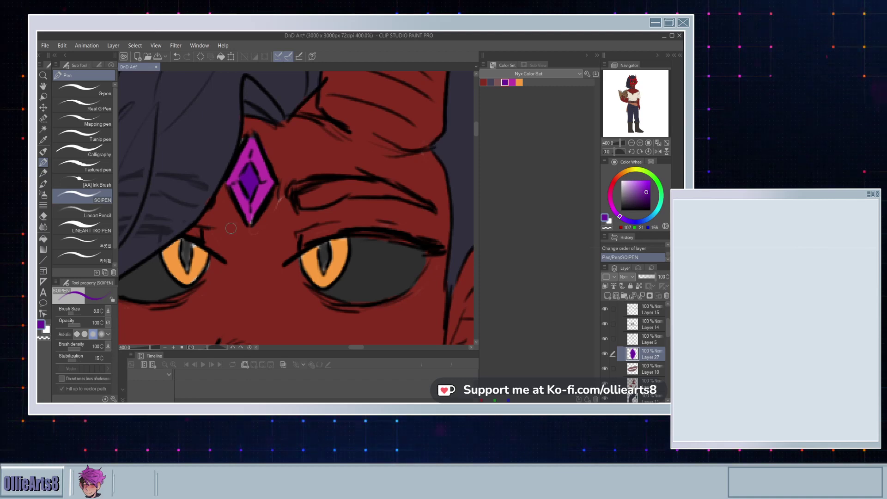
Step: Sample the red skin colour and fill the small unpainted gap beside the forehead gem on the skin layer
alt+click(259, 292)
click(634, 380)
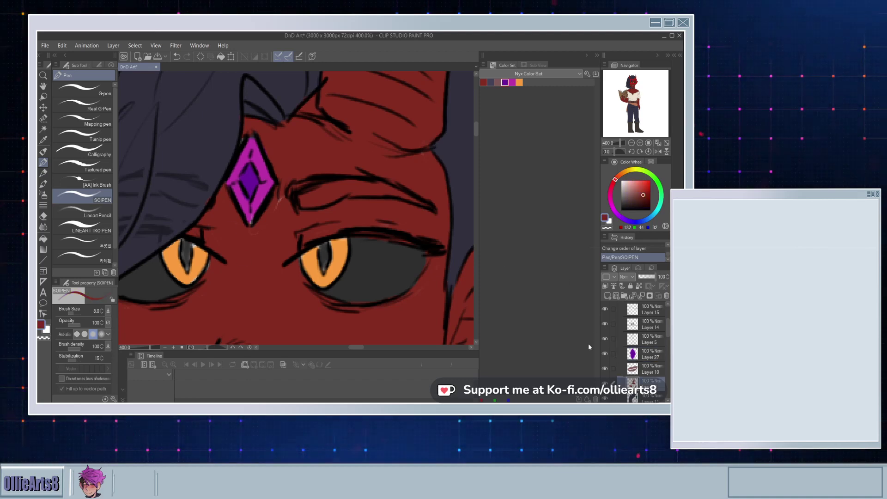
drag(281, 197, 276, 209)
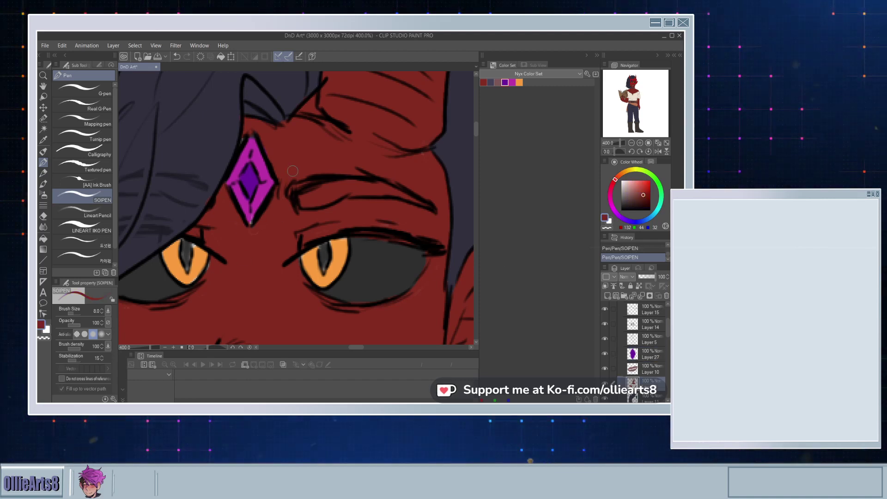
Step: Replace the red skin fill inside the eyebrow with the sampled navy hair colour on Layer 11, and patch the leftover white edge gaps
alt+click(223, 158)
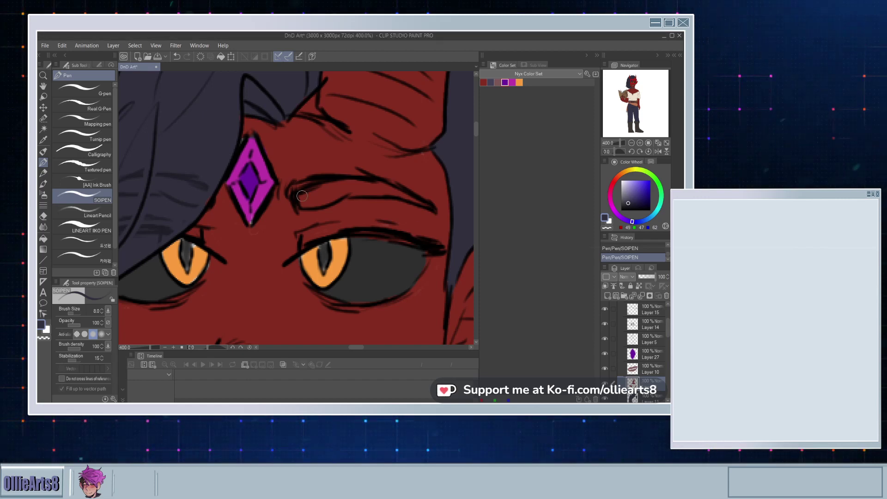
mouse_move(303, 196)
mouse_down()
mouse_move(354, 177)
mouse_move(323, 187)
mouse_move(353, 181)
mouse_move(435, 210)
mouse_up()
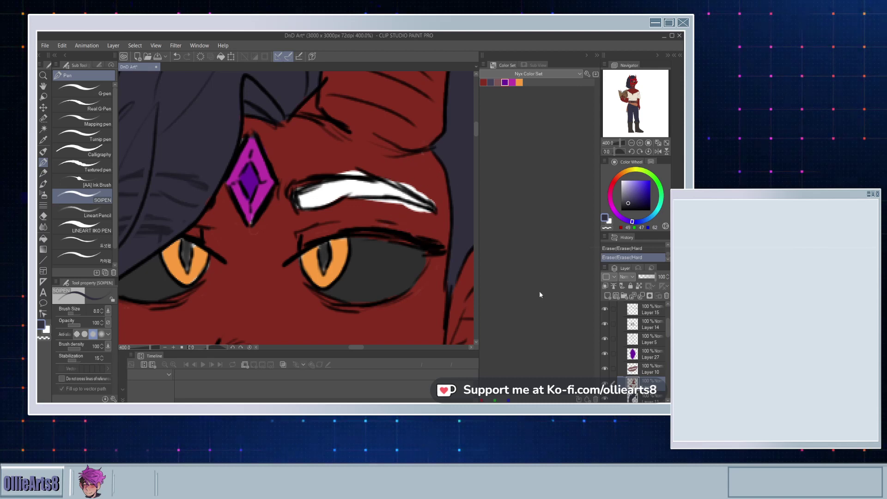
click(641, 397)
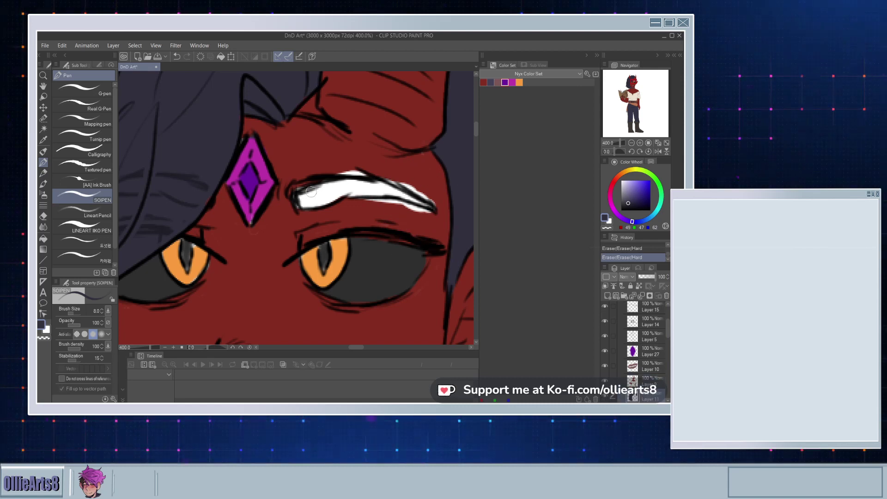
mouse_move(311, 191)
mouse_down()
mouse_move(294, 203)
mouse_move(315, 182)
mouse_move(316, 213)
mouse_move(344, 181)
mouse_up()
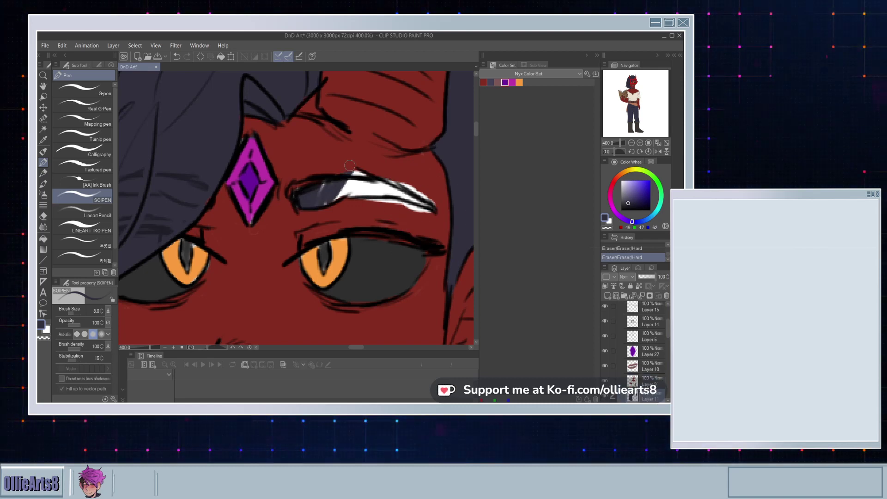
mouse_move(307, 203)
mouse_down()
mouse_move(353, 191)
mouse_move(346, 187)
mouse_move(325, 208)
mouse_move(341, 188)
mouse_move(331, 185)
mouse_move(303, 215)
mouse_move(316, 213)
mouse_move(361, 176)
mouse_move(350, 200)
mouse_move(361, 194)
mouse_move(362, 170)
mouse_move(342, 186)
mouse_move(345, 202)
mouse_move(388, 180)
mouse_move(379, 197)
mouse_move(414, 183)
mouse_move(411, 210)
mouse_move(433, 204)
mouse_move(357, 188)
mouse_move(427, 210)
mouse_up()
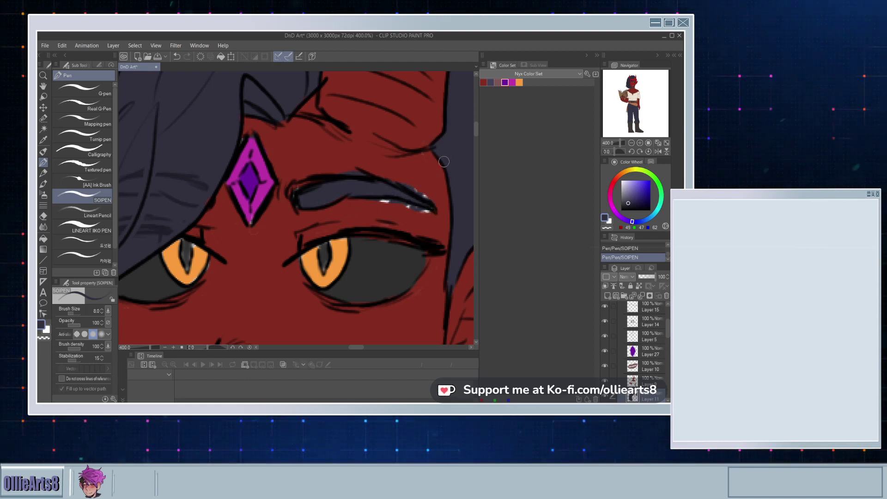
alt+click(429, 183)
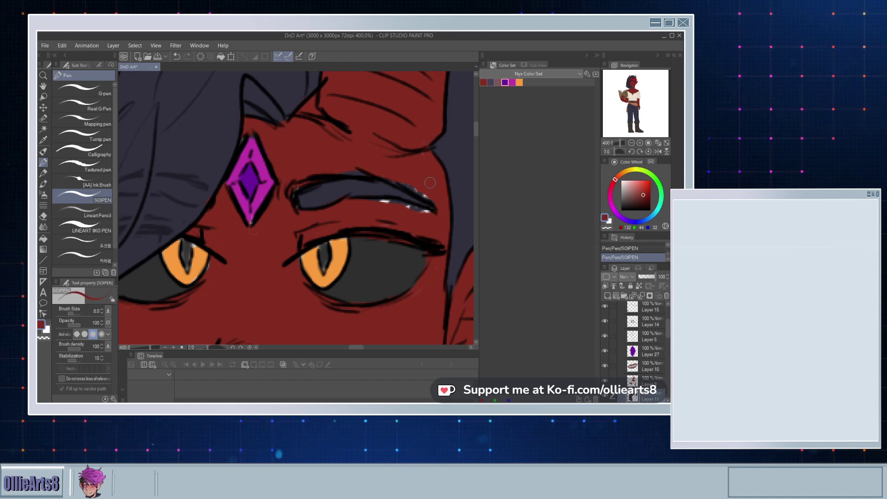
click(638, 379)
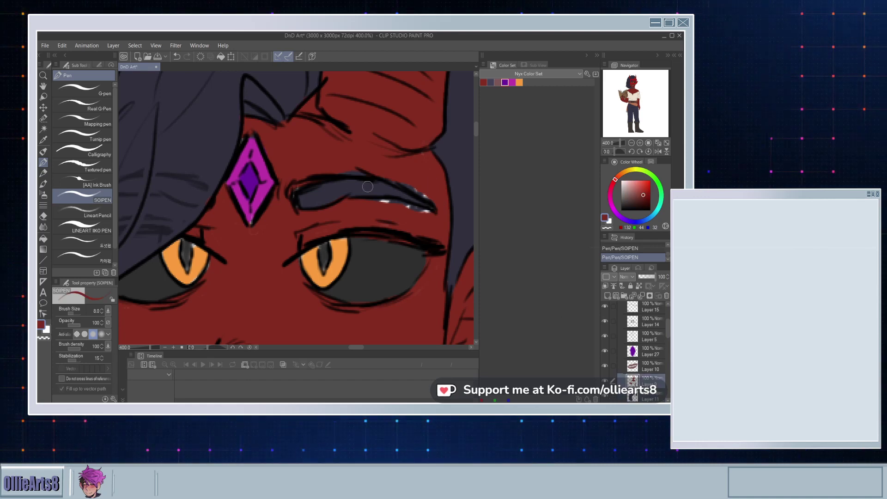
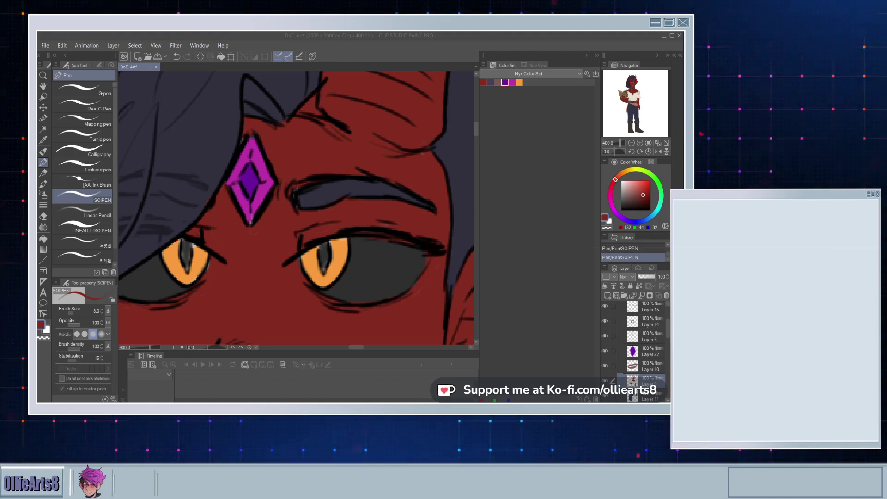
Step: Review the whole coloured figure and its upper body for areas that still need colour
scroll(281, 215, down, 8)
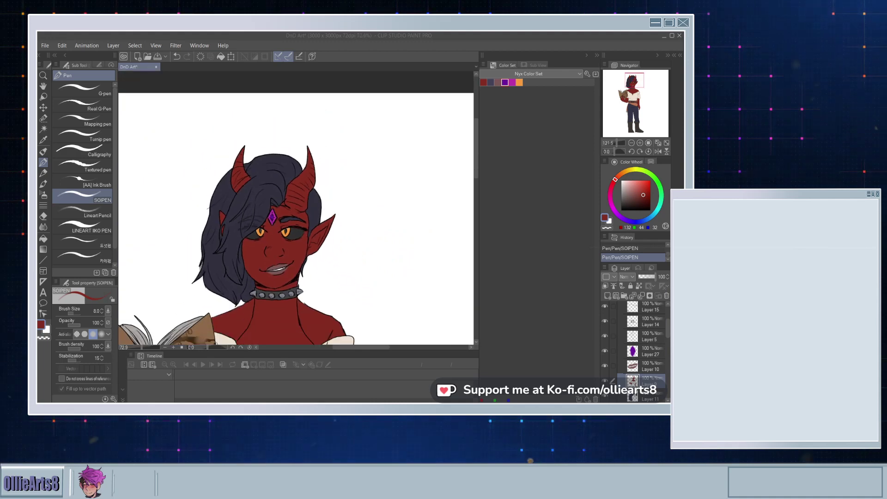
scroll(269, 261, down, 4)
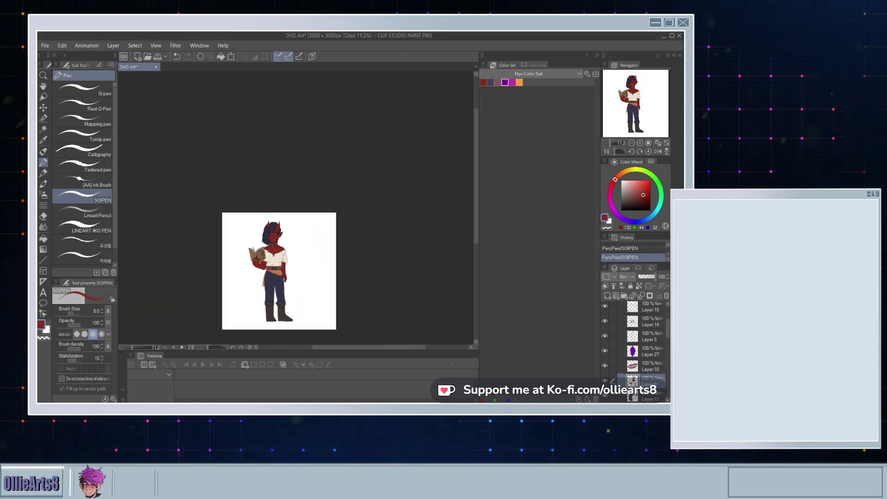
scroll(269, 261, up, 2)
scroll(269, 261, up, 1)
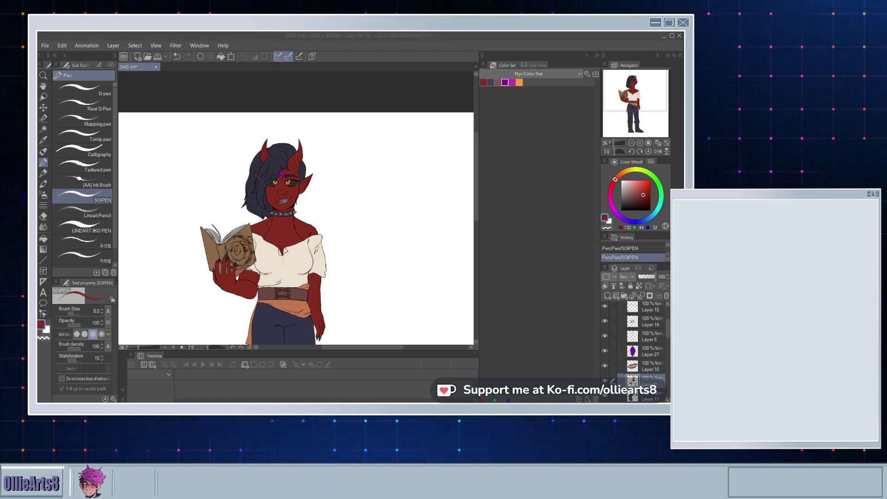
scroll(261, 248, down, 4)
scroll(267, 251, up, 2)
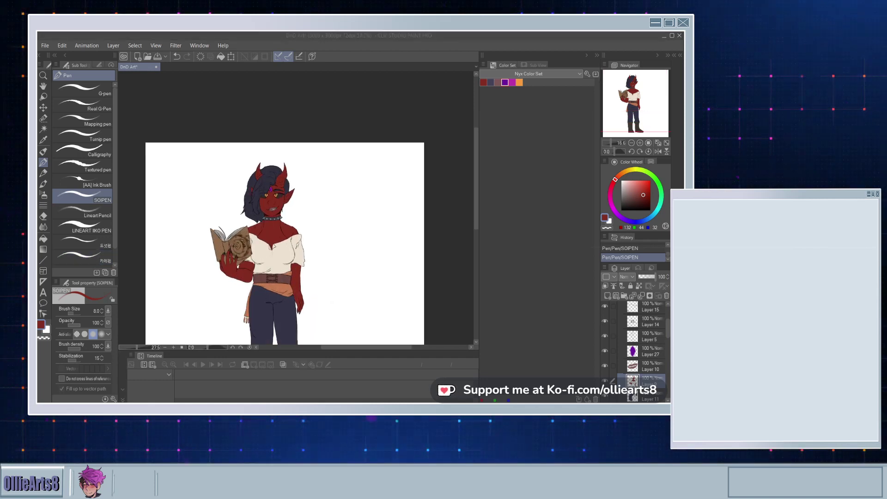
scroll(641, 351, down, 2)
scroll(641, 351, up, 1)
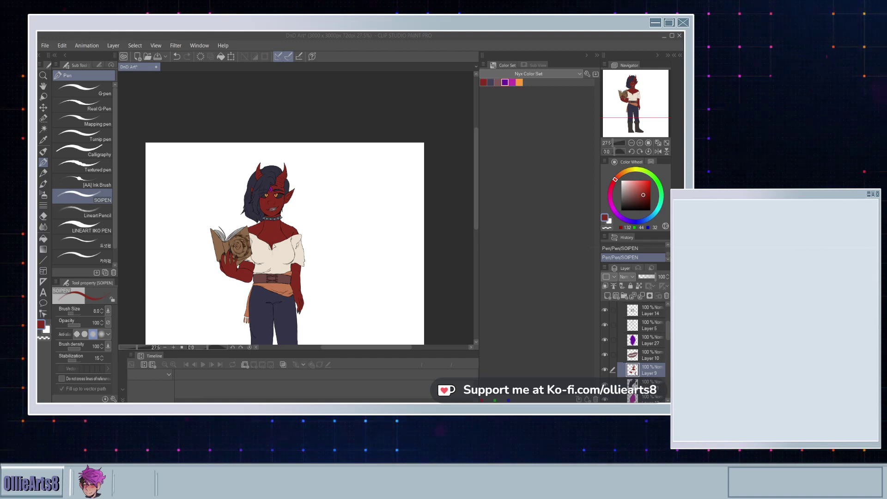
Step: Add a new raster layer directly above Layer 10 and choose a neutral mid grey (113, 113, 113) as the drawing colour
click(632, 341)
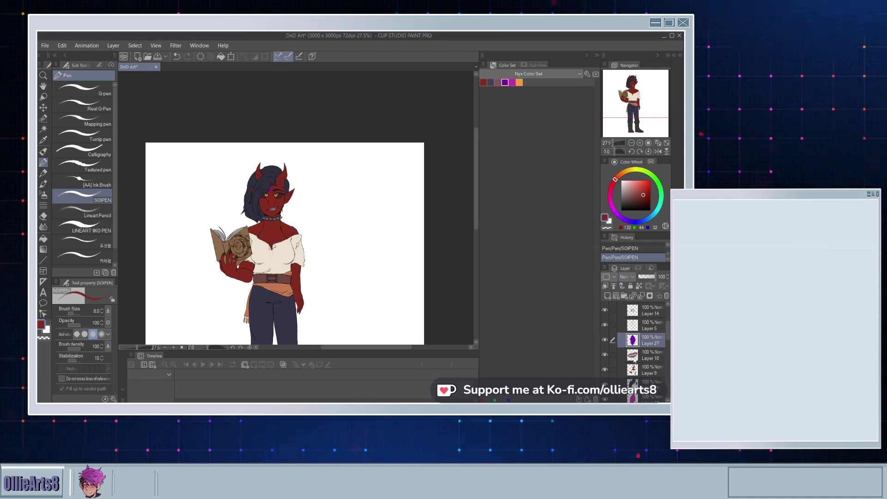
click(634, 360)
click(607, 296)
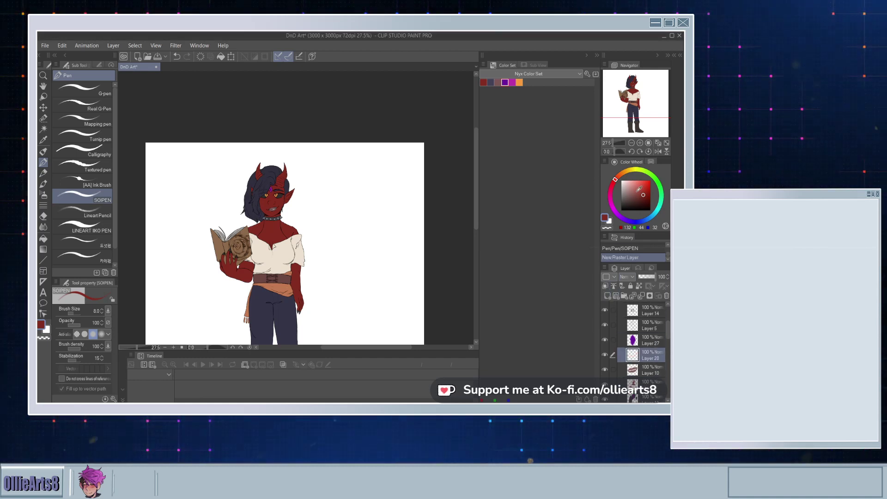
click(625, 195)
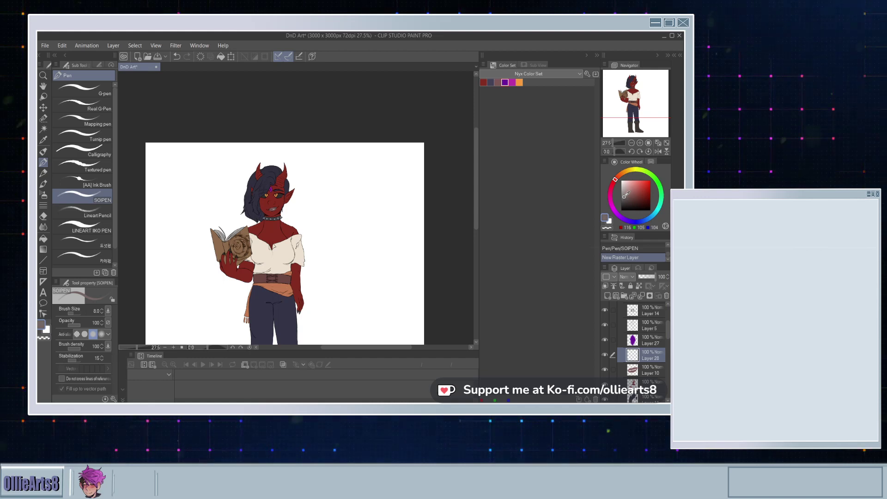
click(621, 198)
Step: Block in the sides and lower edge of the garment below the spiked collar in grey with the SOIPEN at size 30, undoing the stray stroke
scroll(263, 255, up, 3)
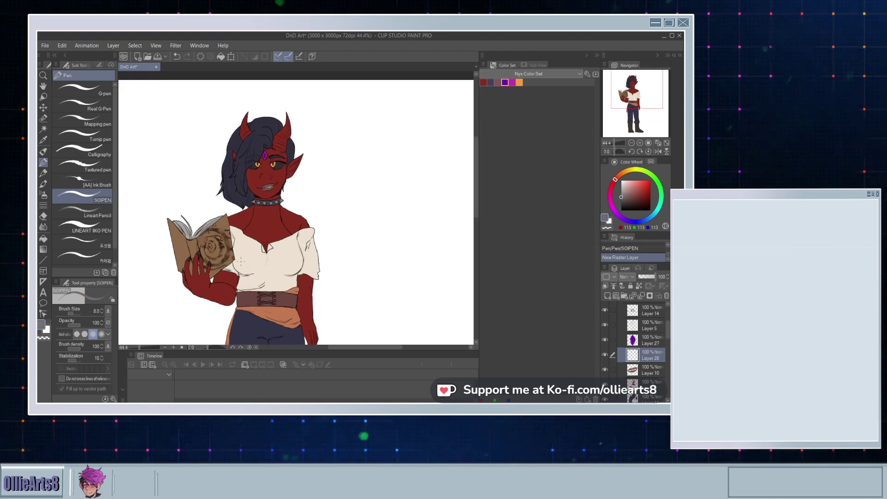
scroll(264, 256, up, 1)
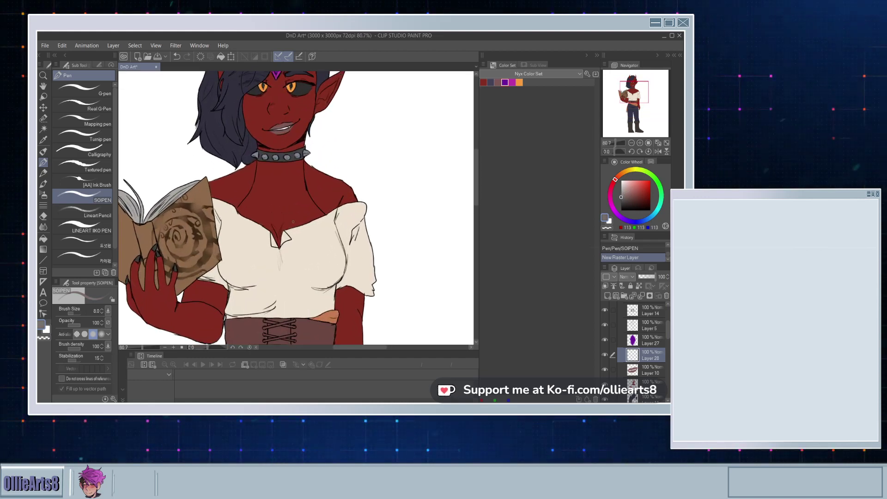
key(bracketright)
key(bracketright)
key(bracketright)
key(bracketright)
key(bracketright)
key(bracketright)
key(bracketright)
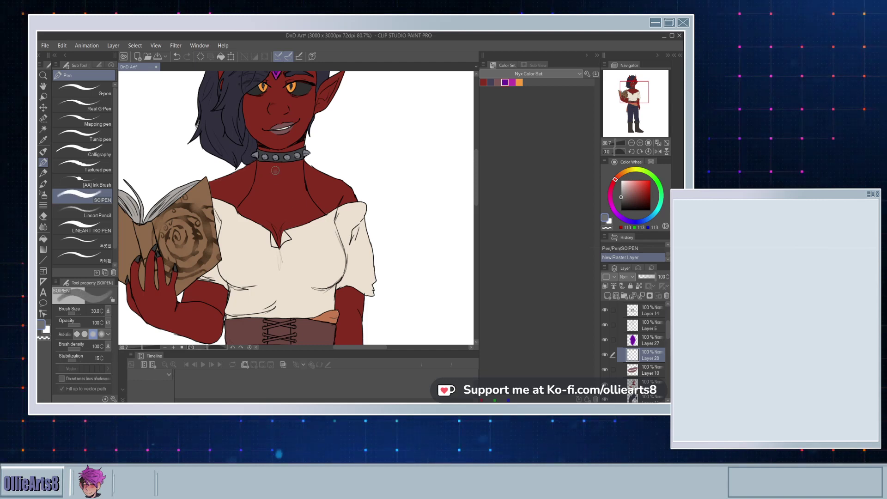
mouse_move(275, 172)
mouse_down()
mouse_move(274, 190)
mouse_move(273, 176)
mouse_move(260, 169)
mouse_move(237, 213)
mouse_up()
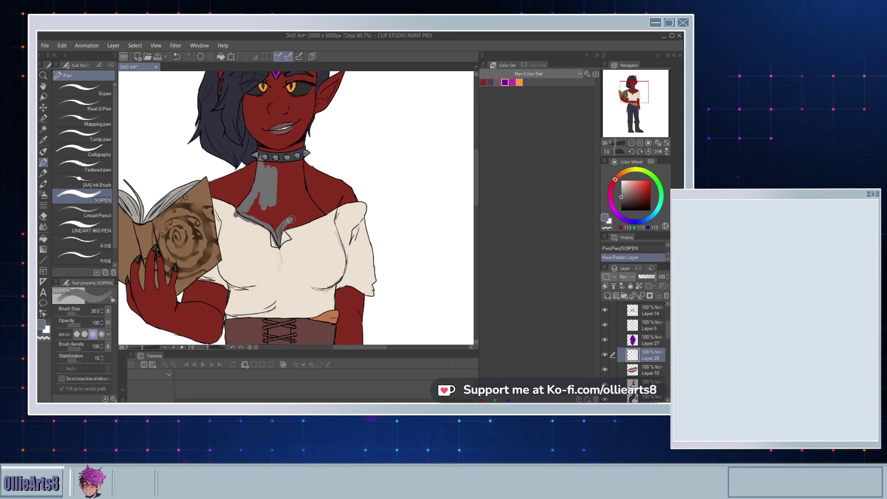
mouse_move(291, 219)
mouse_down()
mouse_move(325, 212)
mouse_move(300, 162)
mouse_move(255, 159)
mouse_move(278, 157)
mouse_move(257, 165)
mouse_move(275, 164)
mouse_up()
click(258, 158)
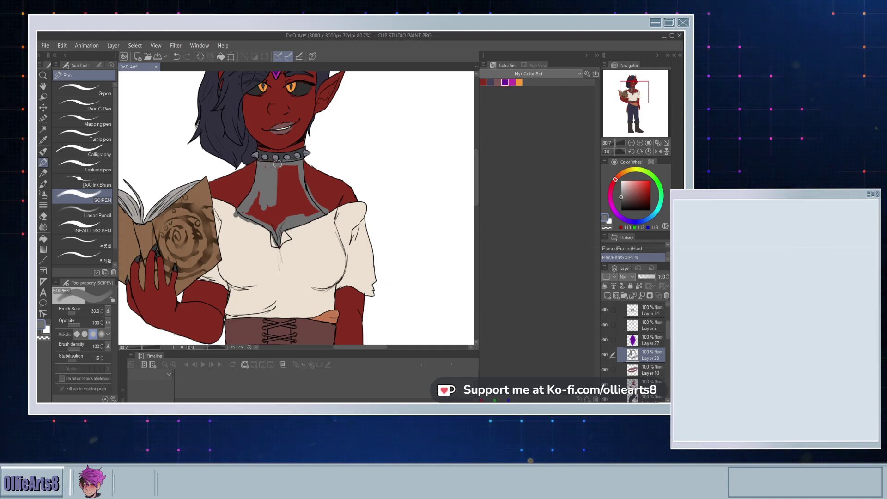
key(ctrl+z)
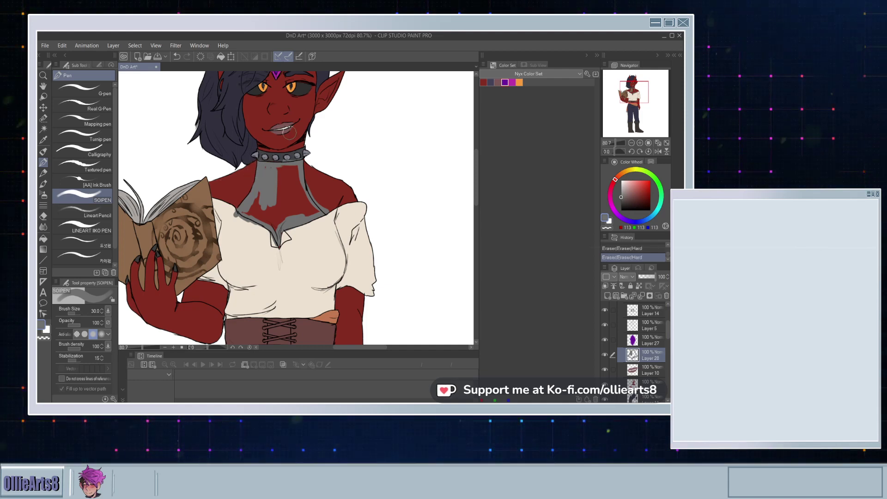
Step: Fill the rest of the neck and upper-chest area with solid grey, from the spiked collar down to the shirt's neckline
scroll(291, 145, up, 3)
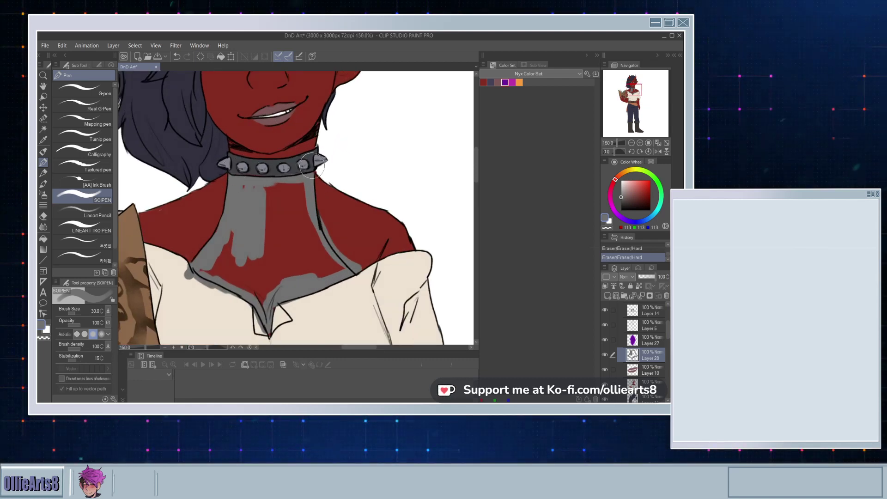
mouse_move(308, 174)
mouse_down()
mouse_move(289, 200)
mouse_move(261, 181)
mouse_move(253, 185)
mouse_move(307, 176)
mouse_up()
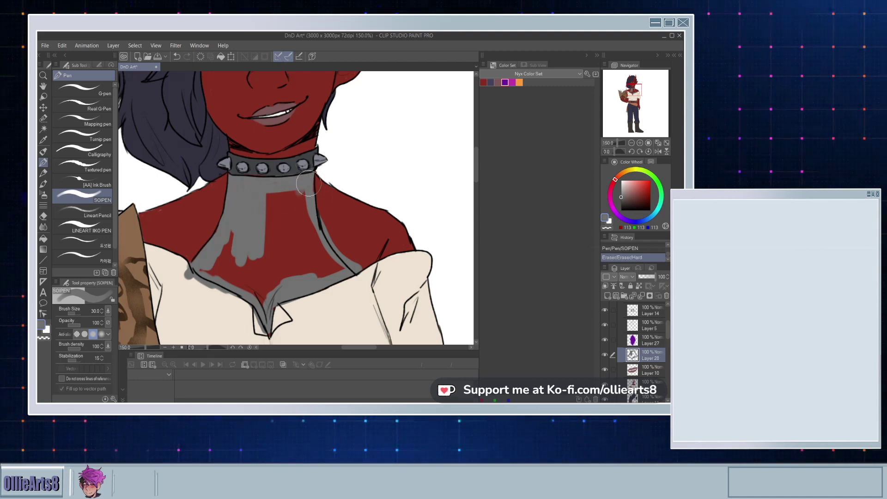
drag(309, 178, 315, 252)
drag(304, 198, 318, 269)
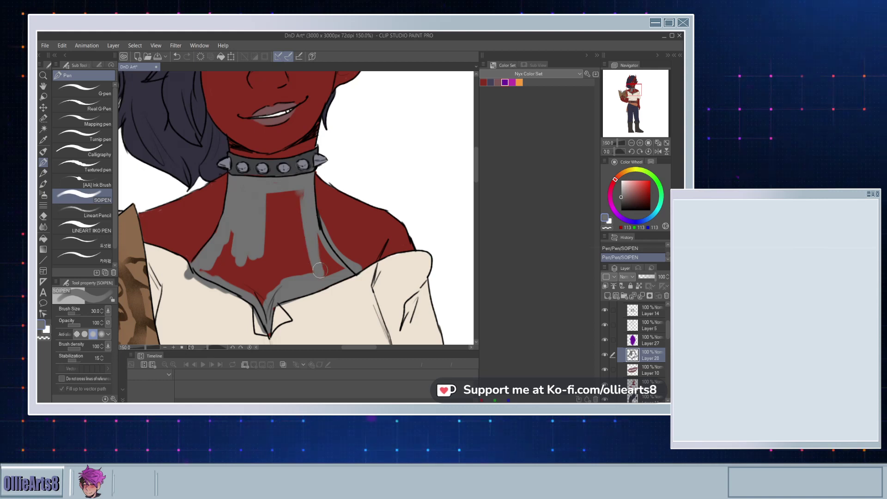
drag(313, 235, 327, 265)
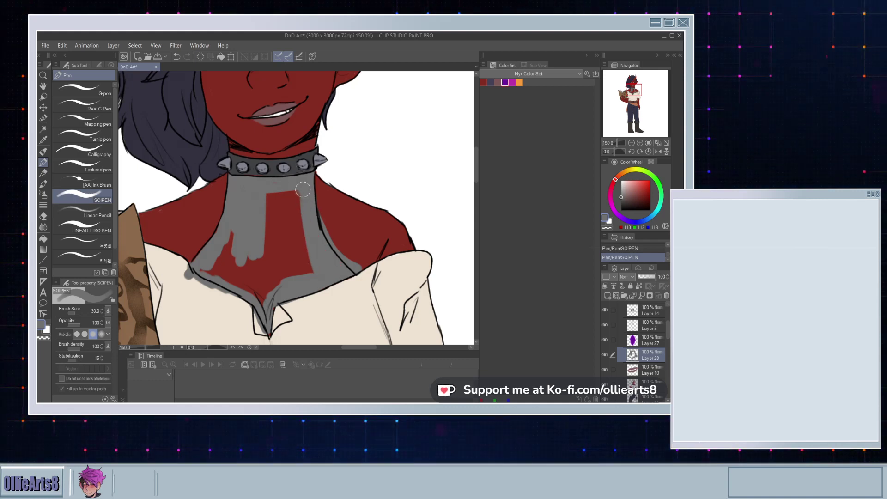
mouse_move(303, 189)
mouse_down()
mouse_move(299, 259)
mouse_move(304, 240)
mouse_up()
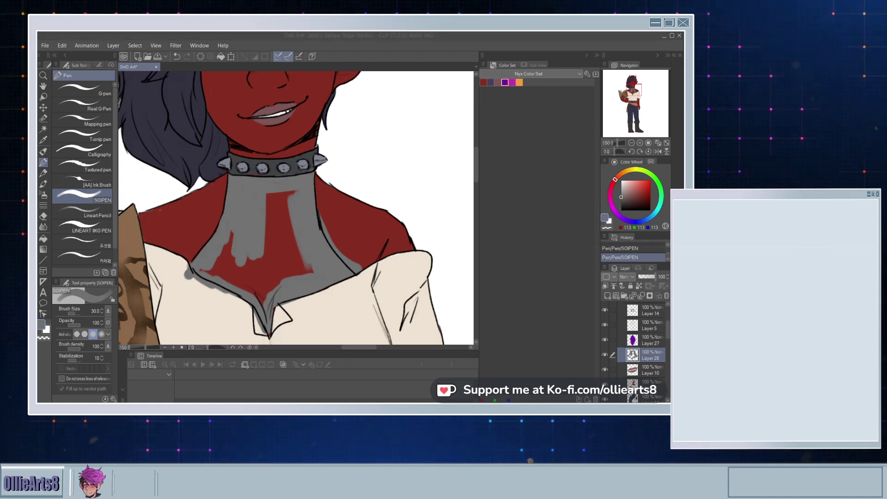
mouse_move(299, 185)
mouse_down()
mouse_move(259, 206)
mouse_move(273, 197)
mouse_move(264, 272)
mouse_move(306, 254)
mouse_move(313, 275)
mouse_move(299, 202)
mouse_move(234, 277)
mouse_move(224, 251)
mouse_move(205, 272)
mouse_move(243, 288)
mouse_move(219, 265)
mouse_move(233, 225)
mouse_move(236, 237)
mouse_move(214, 249)
mouse_move(227, 225)
mouse_move(222, 254)
mouse_move(258, 276)
mouse_move(251, 268)
mouse_move(259, 287)
mouse_move(270, 291)
mouse_move(290, 271)
mouse_up()
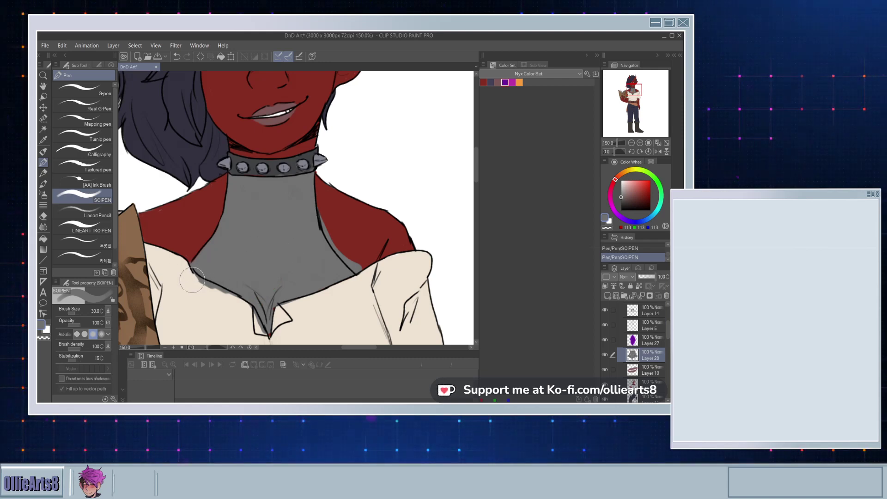
Step: Clean up the grey fill's edges along the shirt neckline, erasing overspill at both lower corners and around the central point
drag(206, 293, 190, 278)
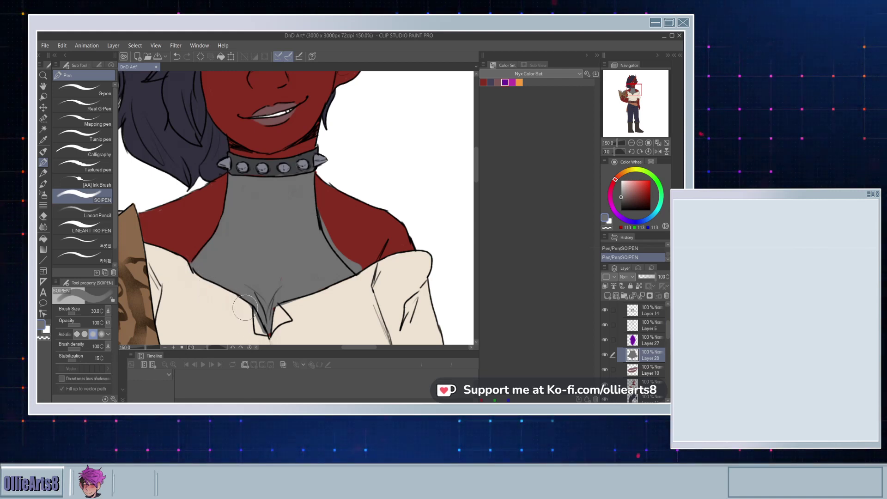
mouse_move(244, 307)
mouse_down()
mouse_move(262, 340)
mouse_move(272, 336)
mouse_move(279, 309)
mouse_move(279, 319)
mouse_move(277, 307)
mouse_move(271, 314)
mouse_move(277, 294)
mouse_move(271, 325)
mouse_up()
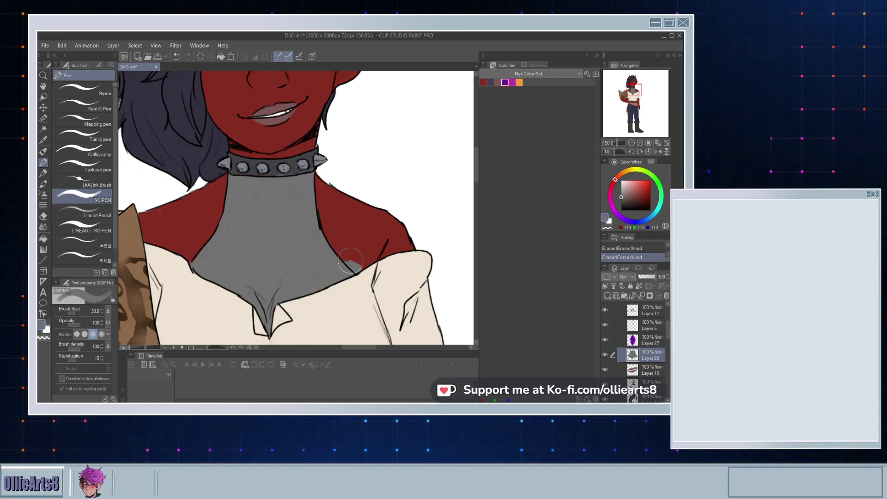
mouse_move(350, 260)
mouse_down()
mouse_move(365, 277)
mouse_move(326, 247)
mouse_move(347, 276)
mouse_up()
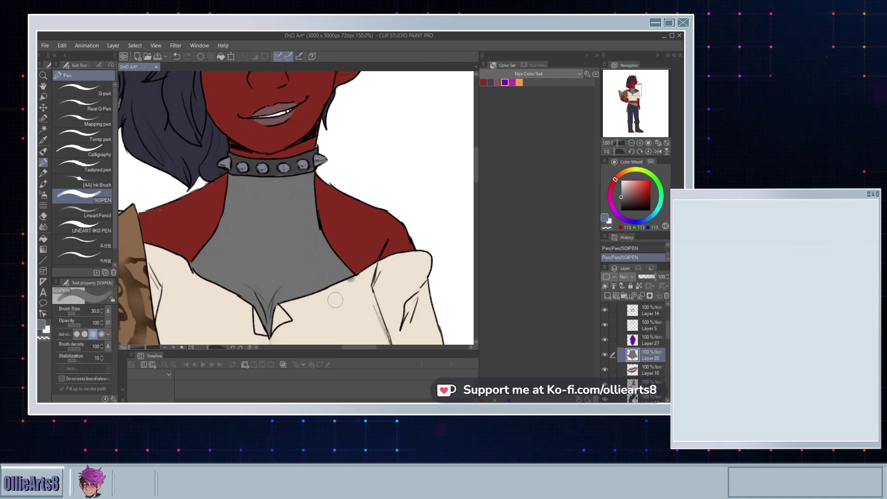
mouse_move(342, 291)
mouse_down()
mouse_move(360, 277)
mouse_move(330, 289)
mouse_up()
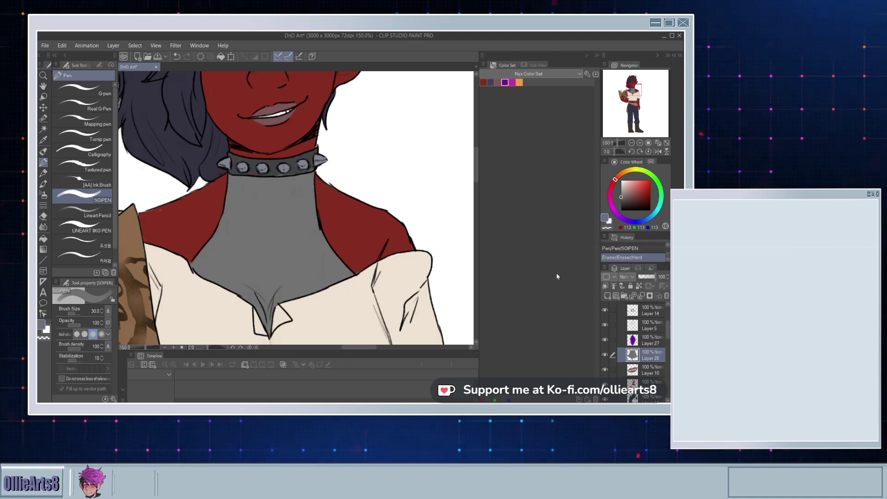
Step: Change the blending mode of the grey neck layer so its colour mixes with the red skin underneath
click(632, 153)
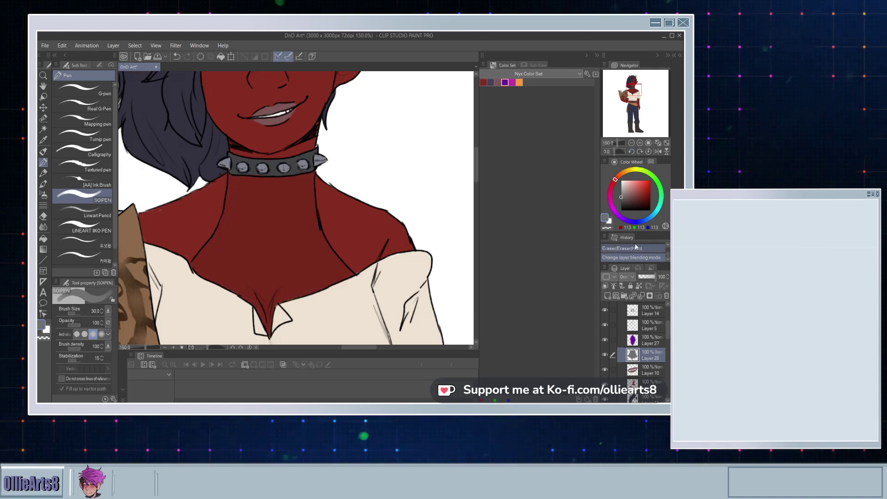
mouse_move(323, 168)
mouse_down()
mouse_move(273, 198)
mouse_move(422, 232)
mouse_up()
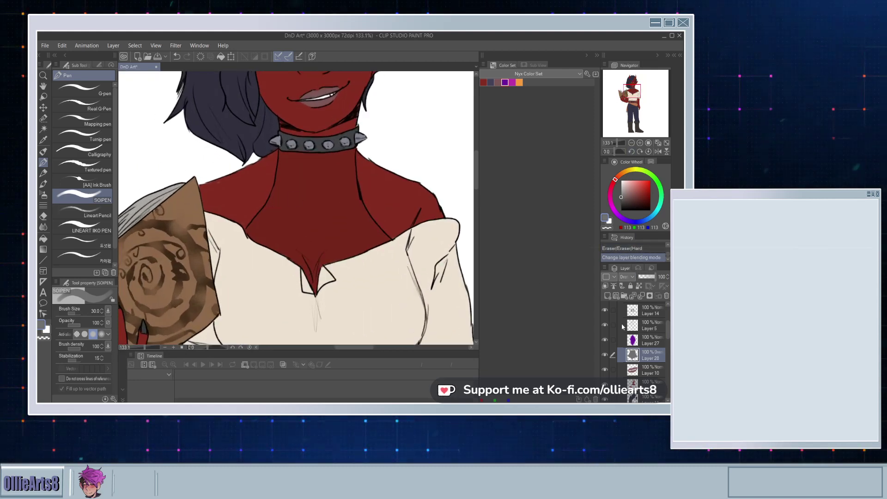
scroll(644, 336, up, 3)
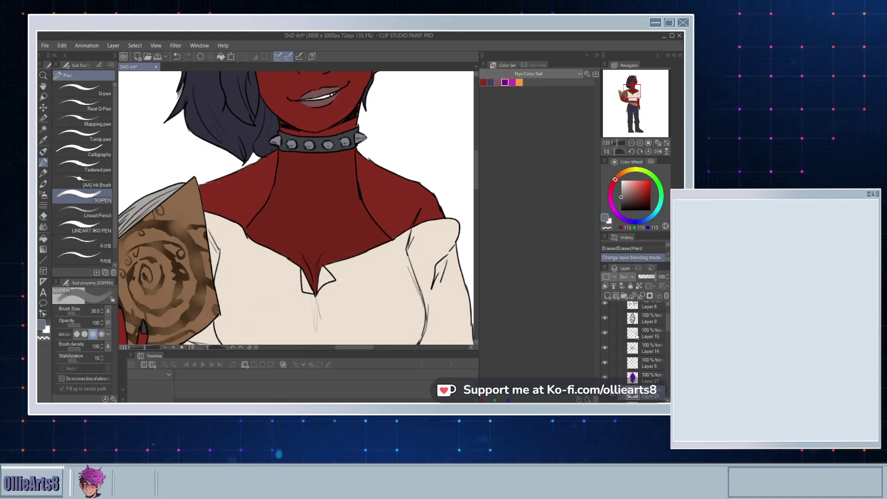
Step: On Layer 14, draw thin black parallel diagonal lines across the lower part of the neck garment, above the shirt's neckline
click(633, 352)
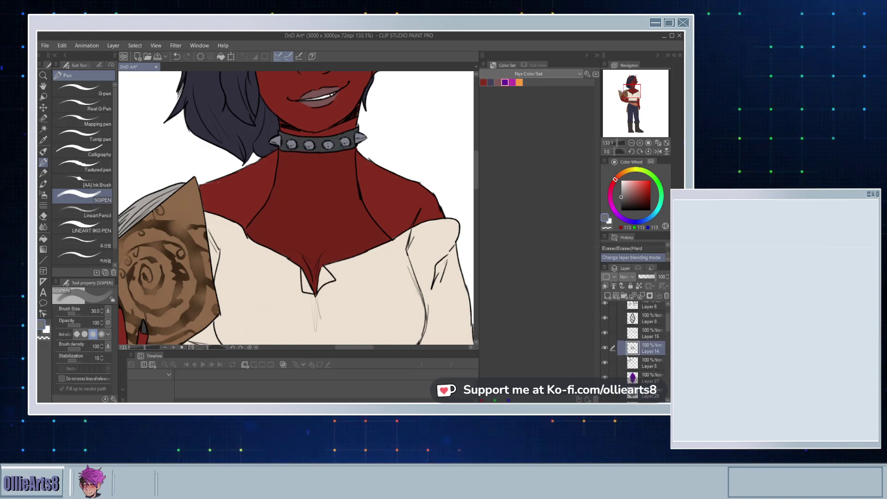
click(605, 348)
click(604, 348)
click(605, 348)
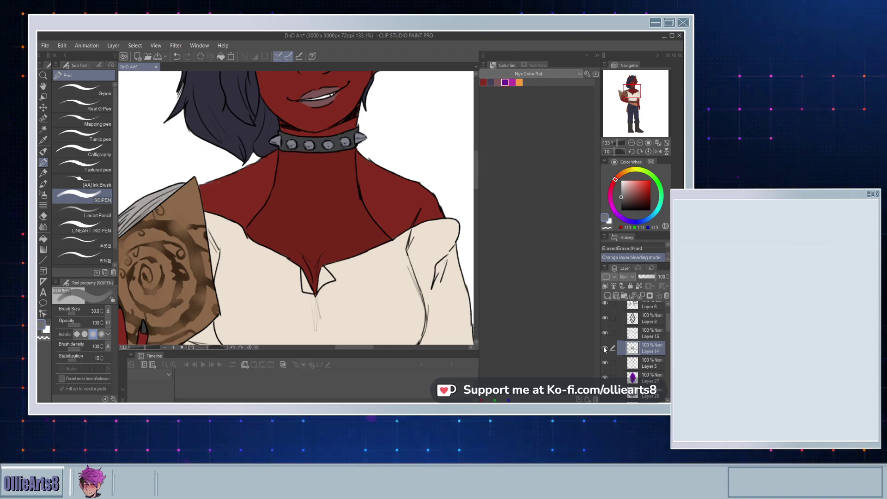
click(84, 242)
drag(608, 197, 605, 216)
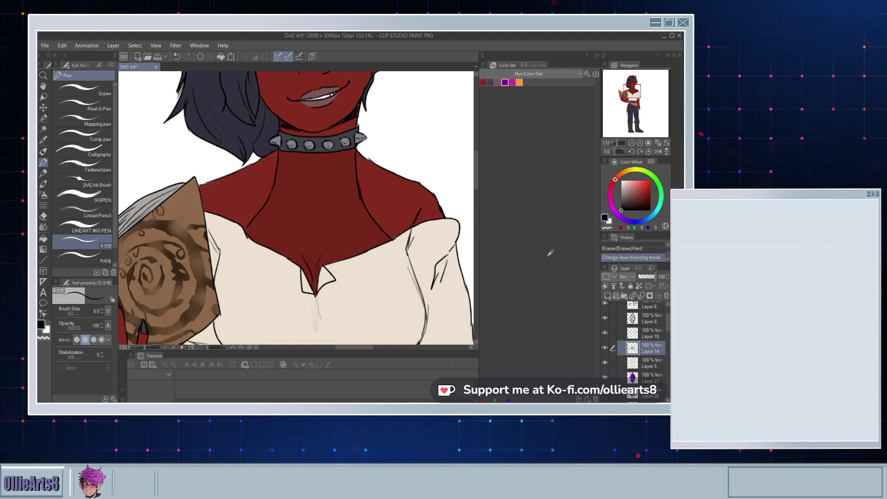
scroll(331, 219, up, 2)
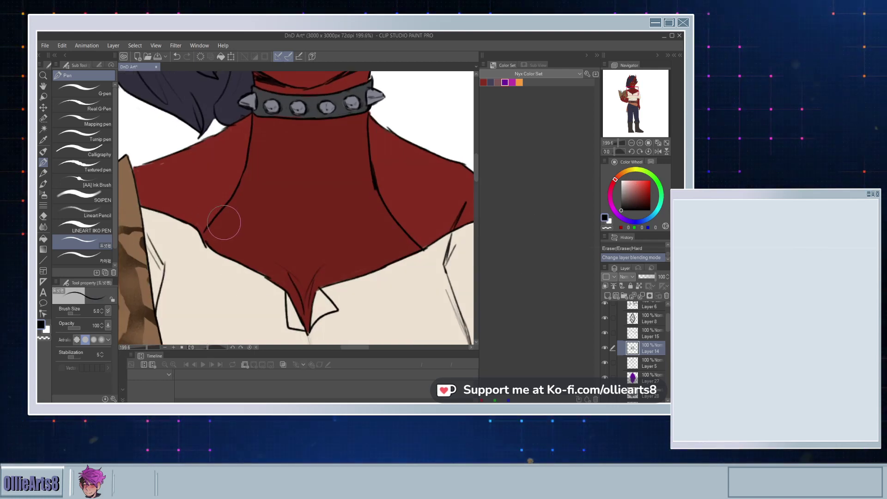
mouse_move(234, 244)
mouse_down()
mouse_move(273, 267)
mouse_move(285, 262)
mouse_up()
drag(243, 219, 323, 246)
drag(259, 195, 371, 232)
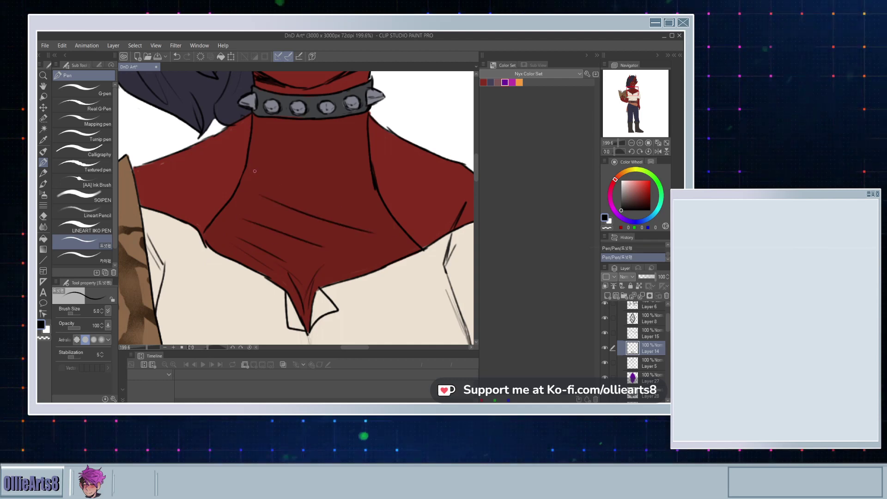
Step: Continue the parallel diagonals up to the spiked collar and cross them with opposite diagonals, forming a fishnet pattern on the neck garment
drag(268, 179, 367, 213)
drag(260, 147, 359, 178)
drag(288, 136, 356, 160)
mouse_move(315, 127)
mouse_down()
mouse_move(367, 141)
mouse_move(366, 132)
mouse_up()
key(ctrl+z)
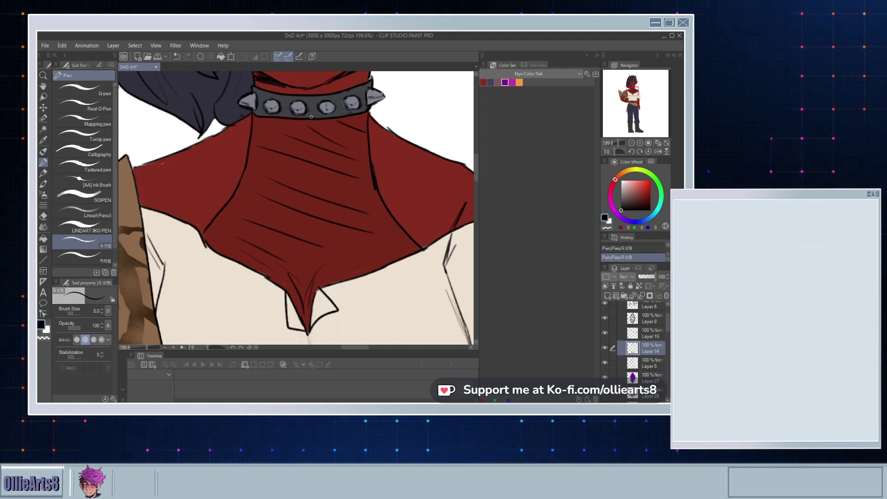
key(ctrl+z)
key(ctrl+y)
key(ctrl+z)
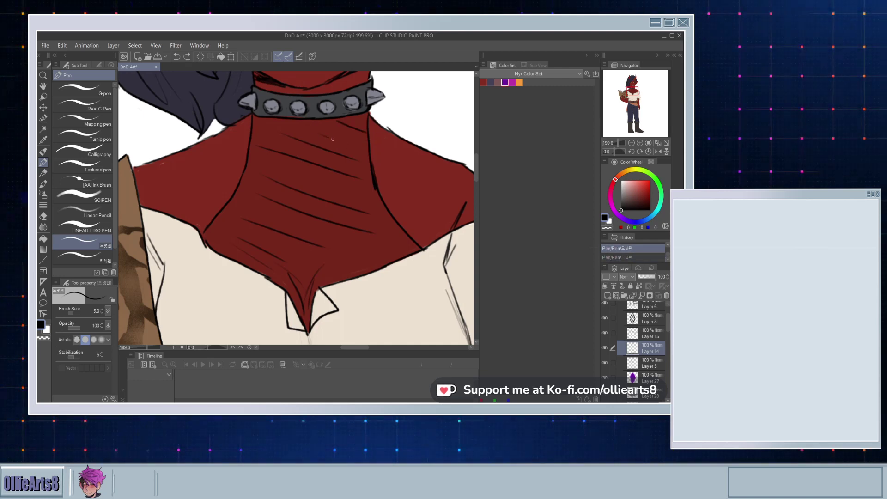
key(ctrl+y)
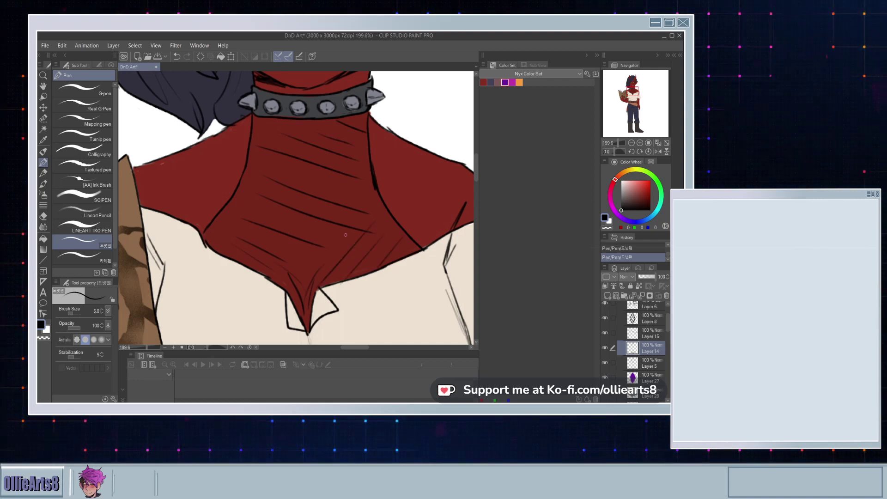
drag(268, 251, 355, 166)
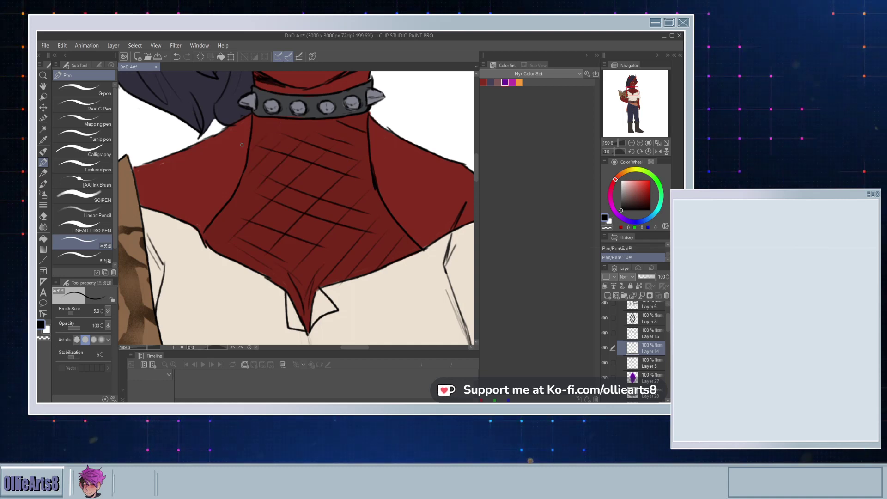
Step: Examine the fishnet neck garment up close and against the full character
scroll(286, 182, down, 5)
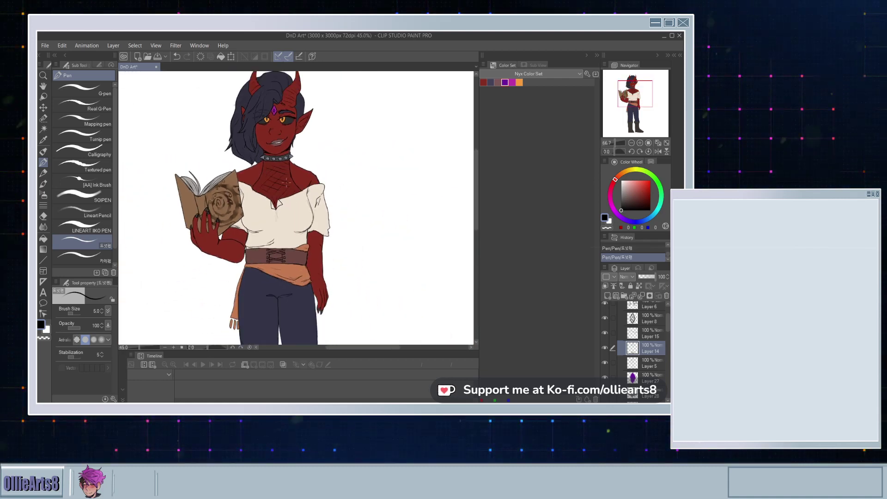
scroll(286, 183, up, 2)
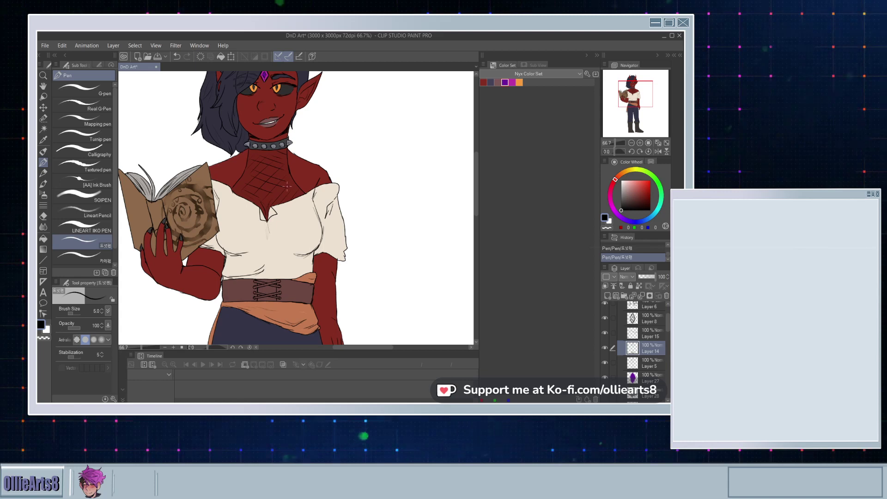
scroll(287, 185, up, 1)
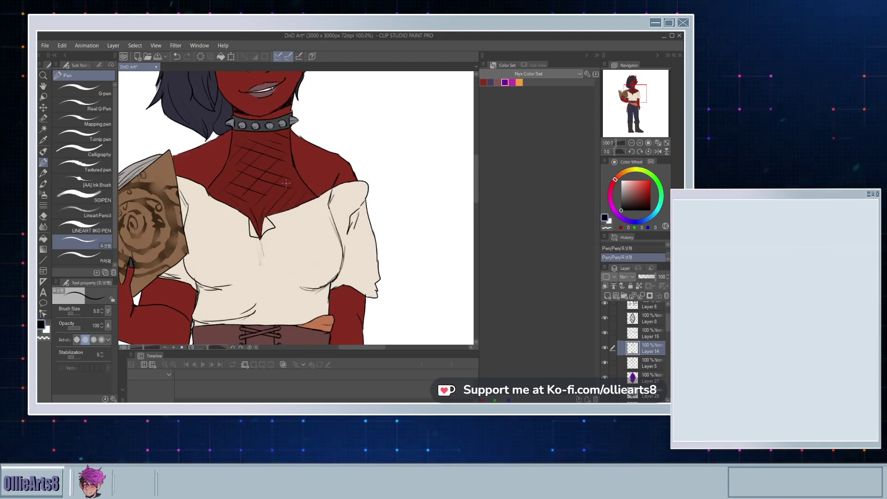
scroll(286, 183, down, 2)
scroll(277, 213, up, 1)
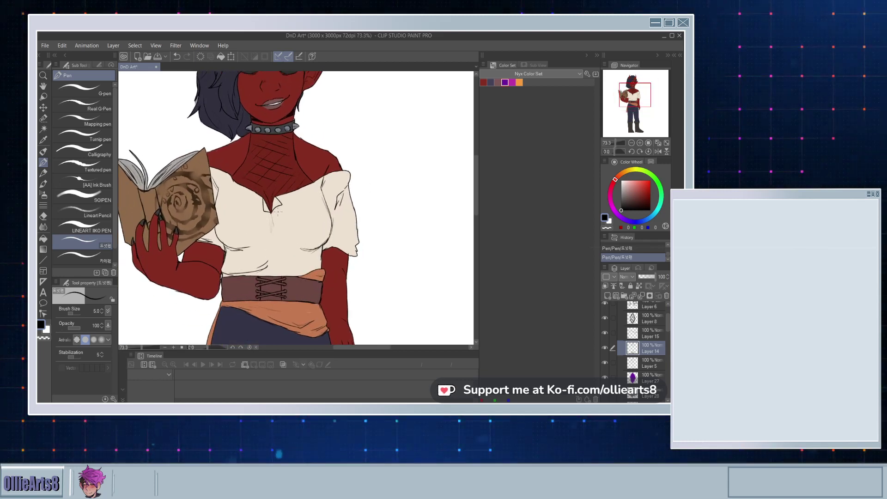
scroll(295, 207, down, 3)
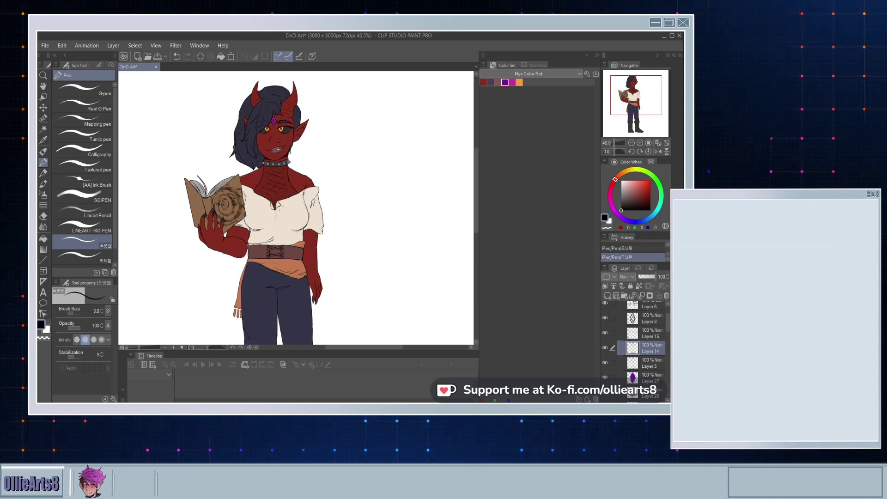
scroll(295, 208, up, 1)
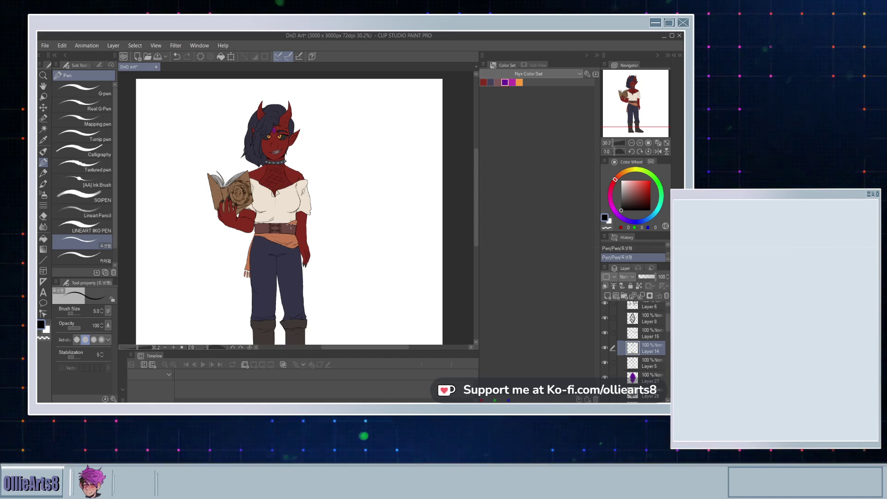
scroll(281, 186, down, 6)
scroll(277, 233, up, 8)
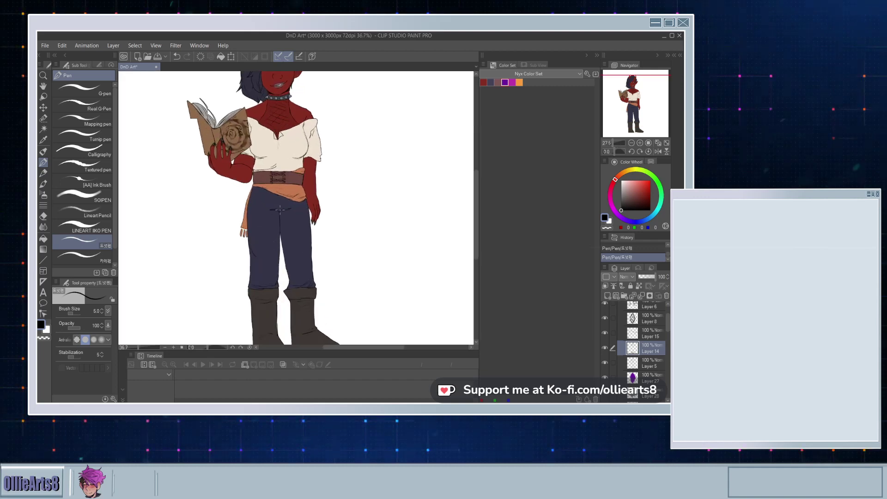
scroll(279, 210, up, 1)
scroll(279, 210, down, 3)
scroll(279, 209, up, 2)
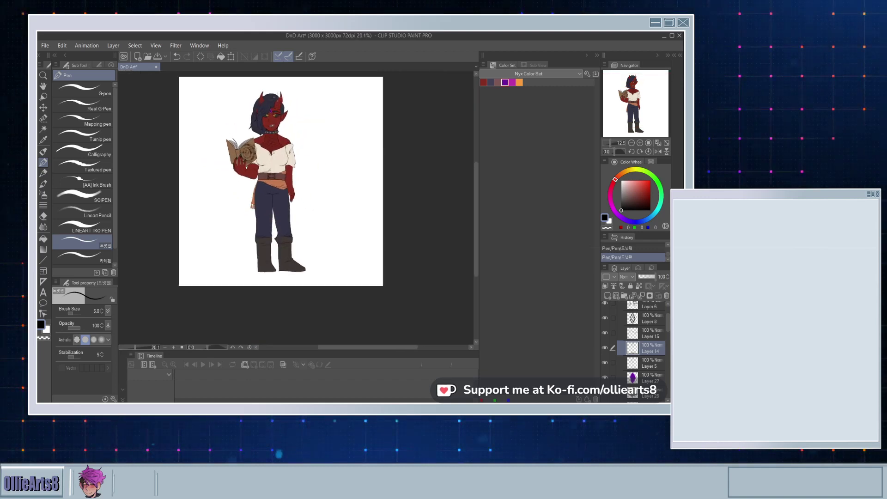
scroll(642, 335, down, 3)
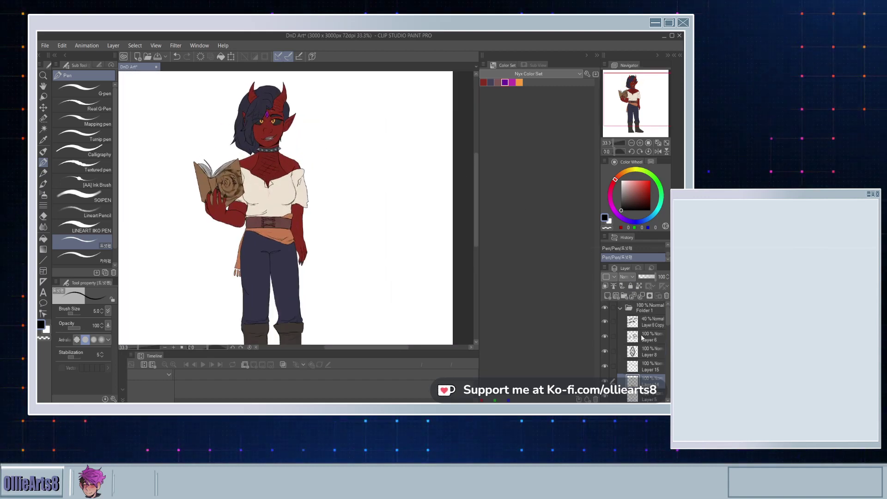
Step: Check what Layer 5 holds by toggling its visibility, and add a new raster layer directly beneath it
click(628, 355)
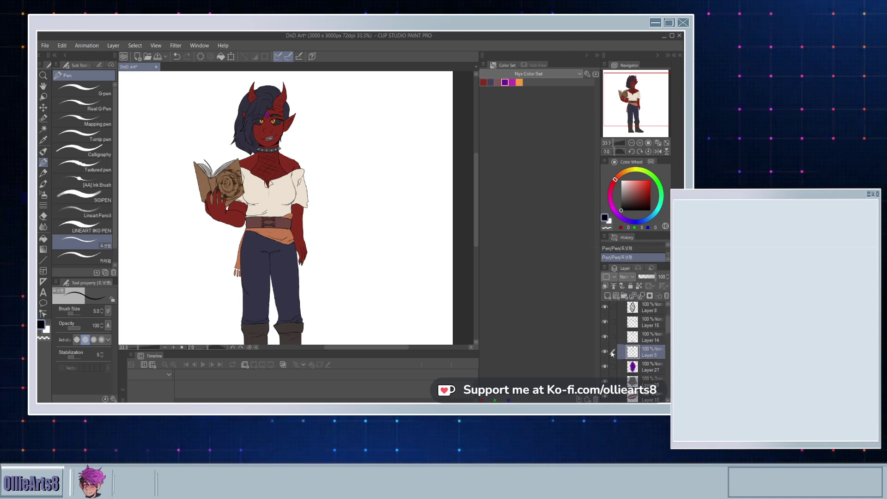
click(604, 352)
click(605, 352)
click(607, 296)
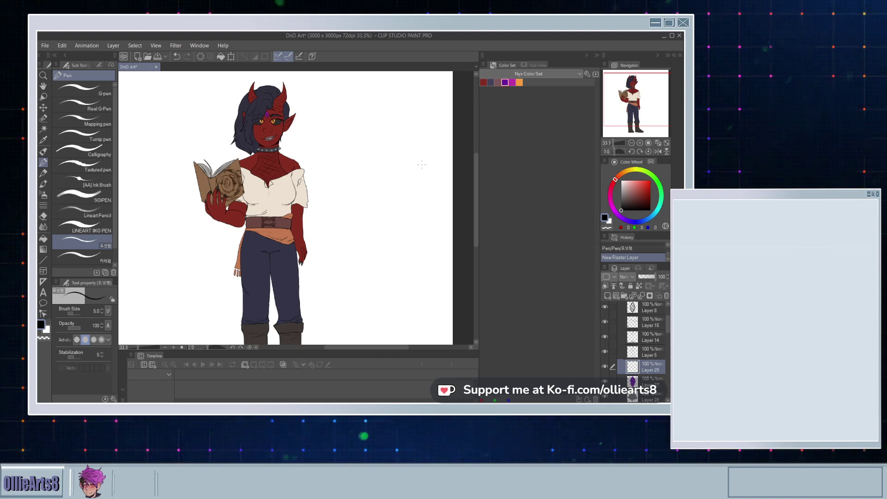
Step: Sample the skin red from the shoulder and paint a round swatch of it on the blank canvas beside the character with the SOIPEN at size 30
scroll(323, 188, down, 3)
scroll(323, 187, up, 2)
scroll(290, 167, up, 2)
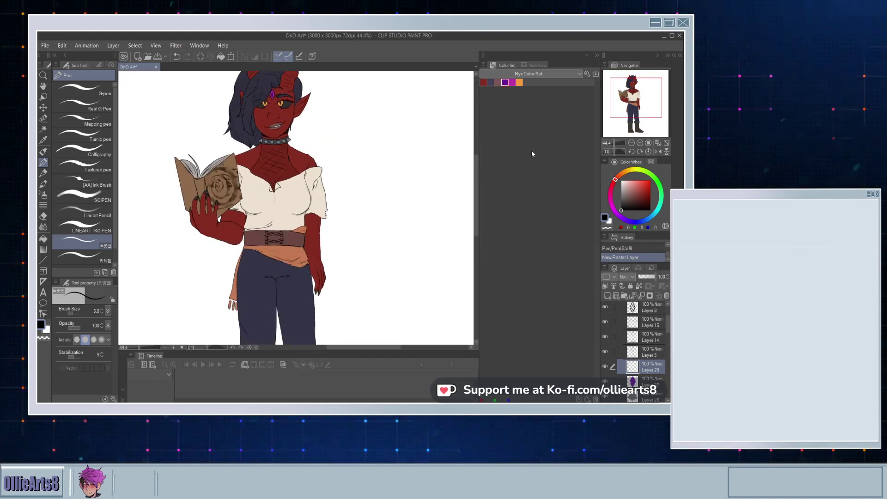
scroll(290, 167, up, 3)
alt+click(295, 160)
scroll(295, 160, down, 4)
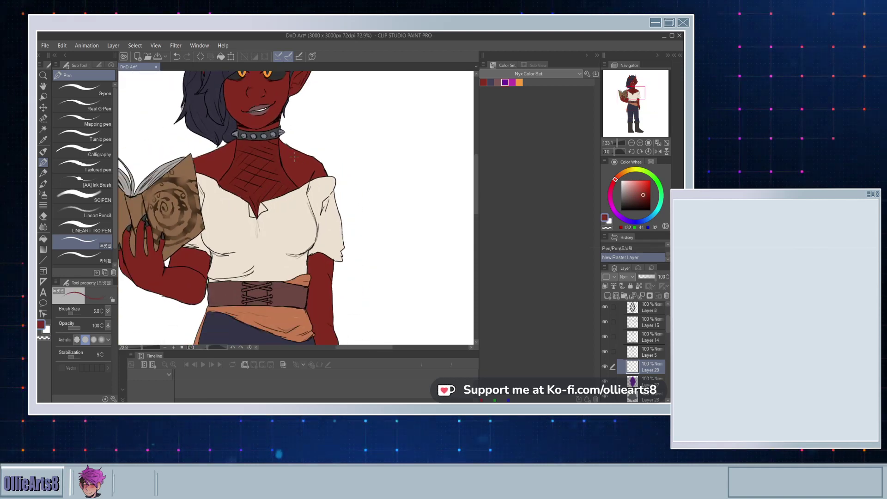
scroll(351, 134, up, 3)
scroll(326, 169, down, 2)
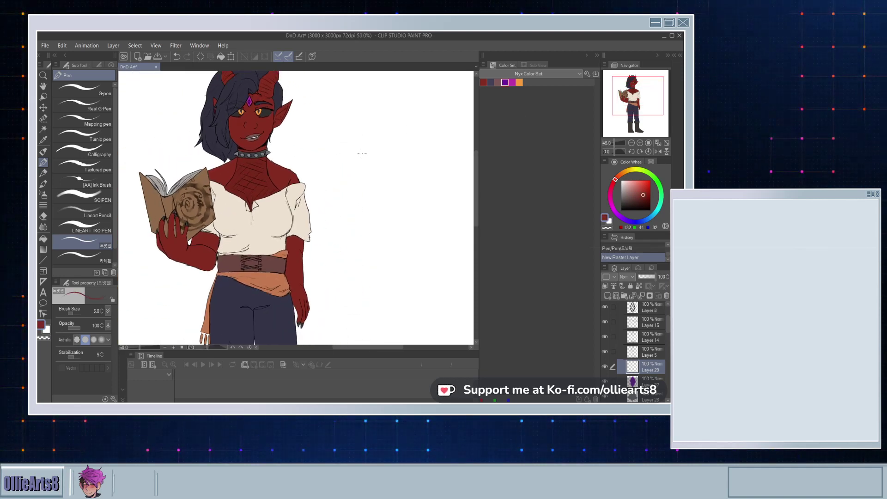
scroll(359, 151, up, 4)
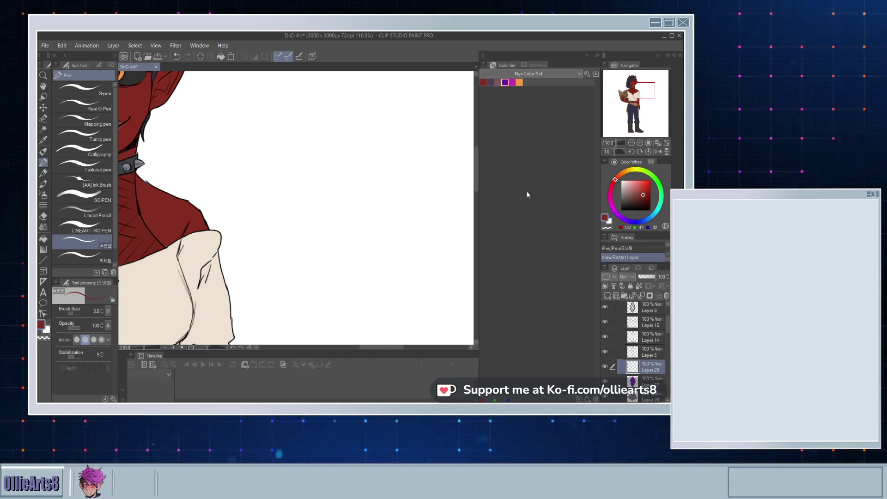
click(657, 161)
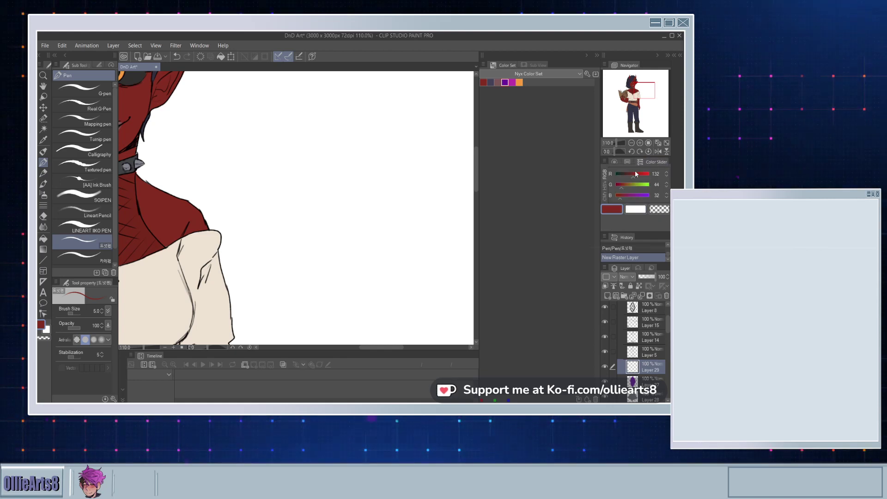
click(614, 162)
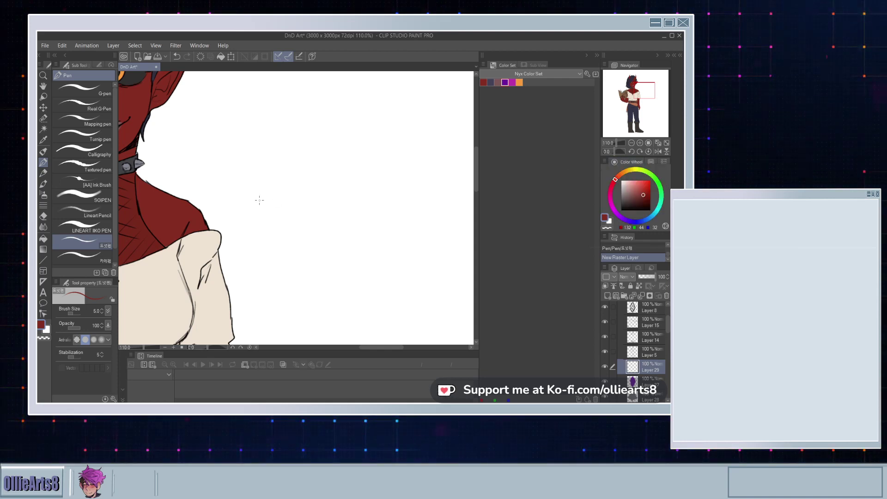
scroll(256, 198, up, 2)
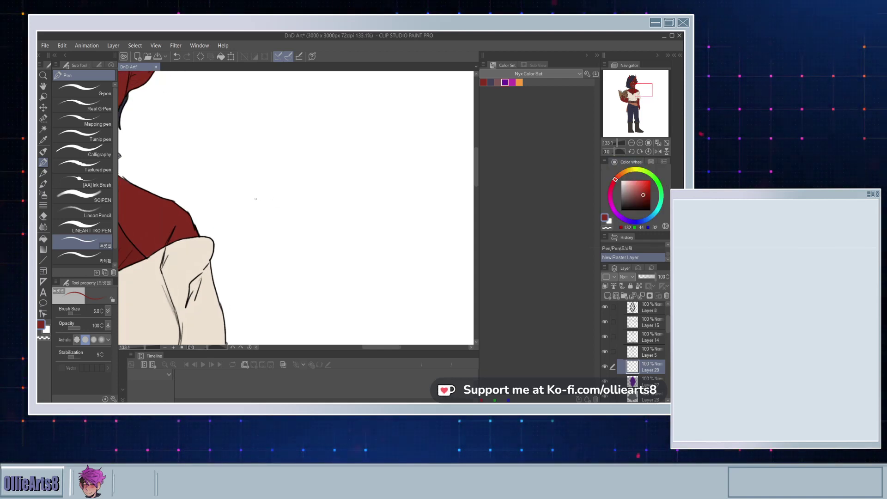
click(82, 197)
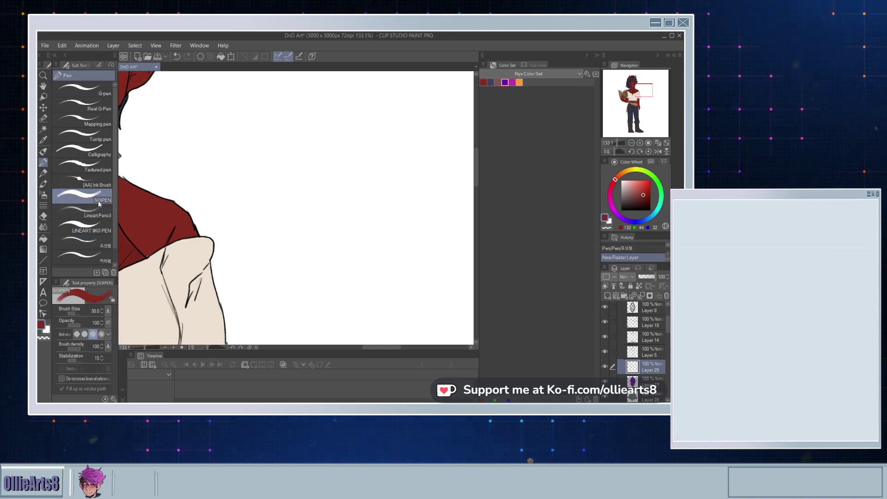
mouse_move(280, 205)
mouse_down()
mouse_move(274, 188)
mouse_move(302, 203)
mouse_move(270, 185)
mouse_up()
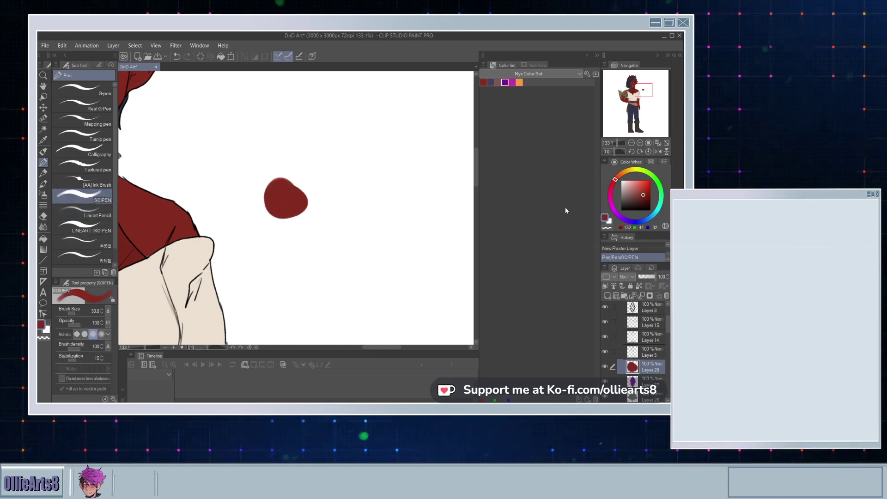
Step: Shift the colour to a slightly darker, cooler red and paint a second round swatch overlapping the first
drag(646, 193, 645, 193)
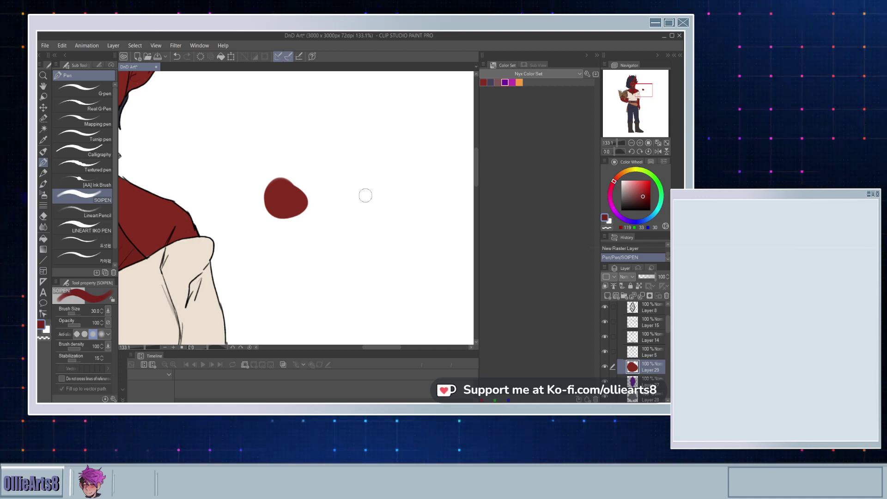
mouse_move(314, 190)
mouse_down()
mouse_move(307, 203)
mouse_move(333, 190)
mouse_move(319, 213)
mouse_move(323, 201)
mouse_up()
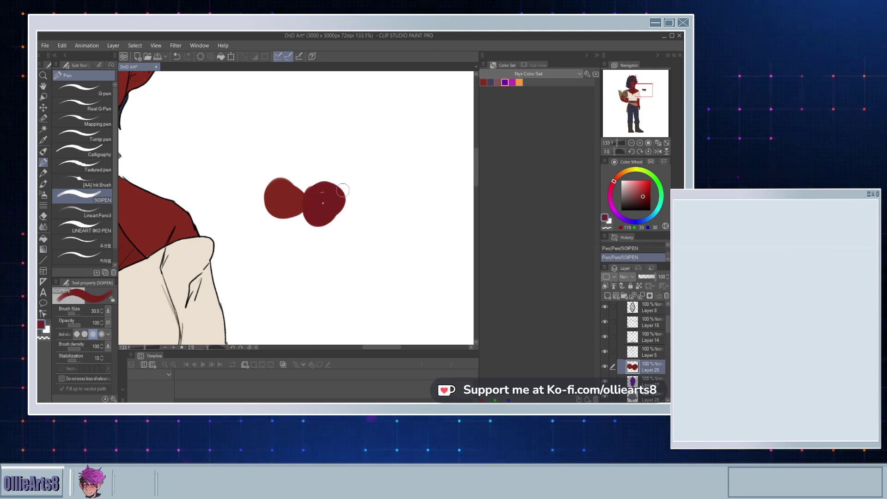
scroll(342, 189, up, 1)
Step: Add another new raster layer between the colour swatch layer and Layer 27
click(644, 382)
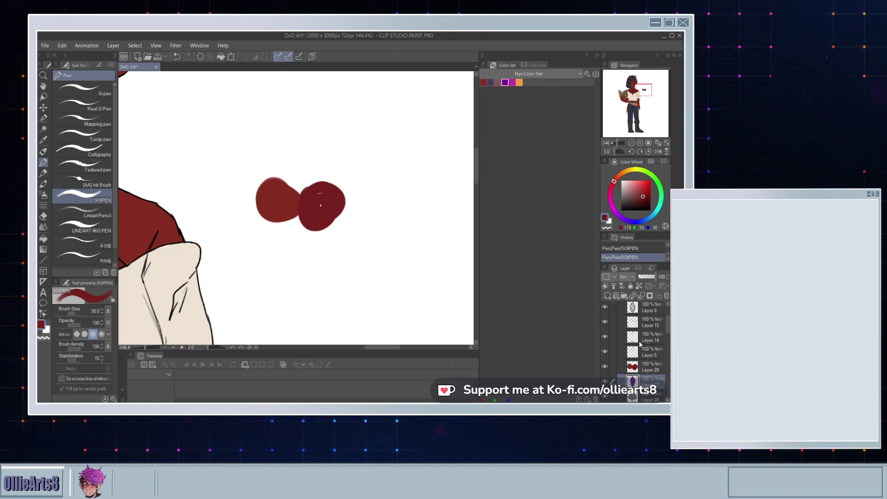
click(616, 296)
scroll(406, 253, down, 5)
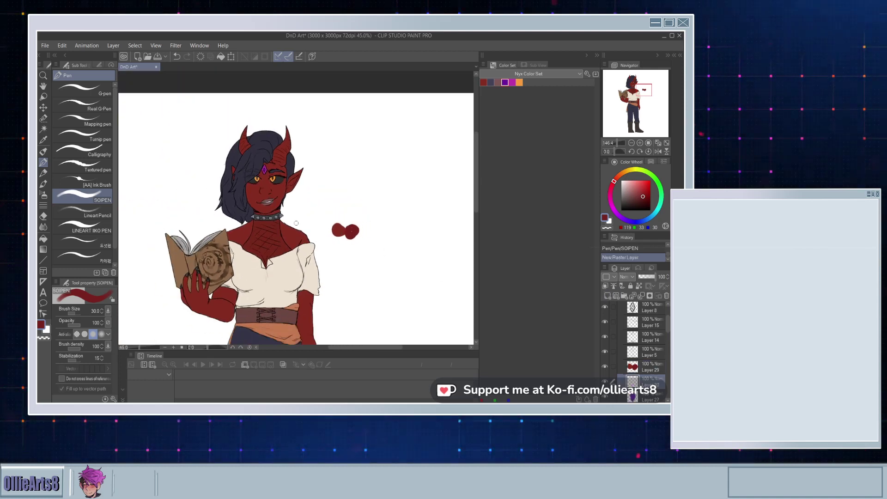
scroll(264, 143, up, 5)
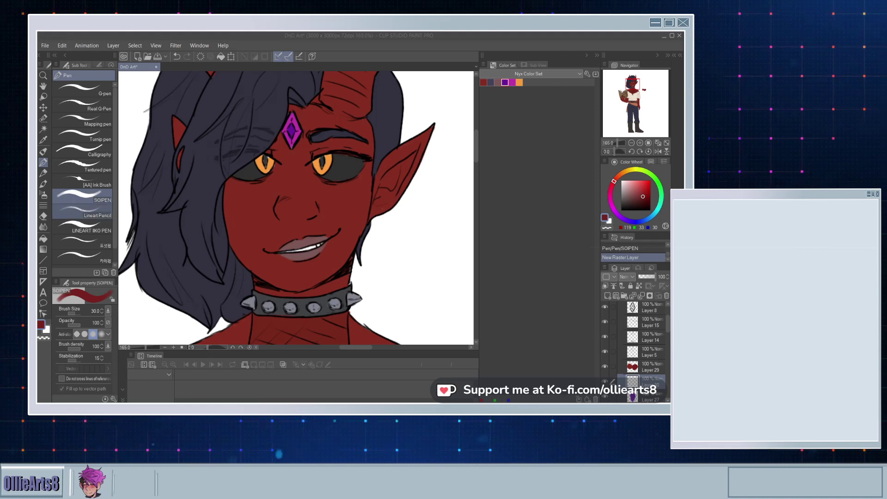
scroll(214, 187, down, 2)
scroll(264, 171, down, 3)
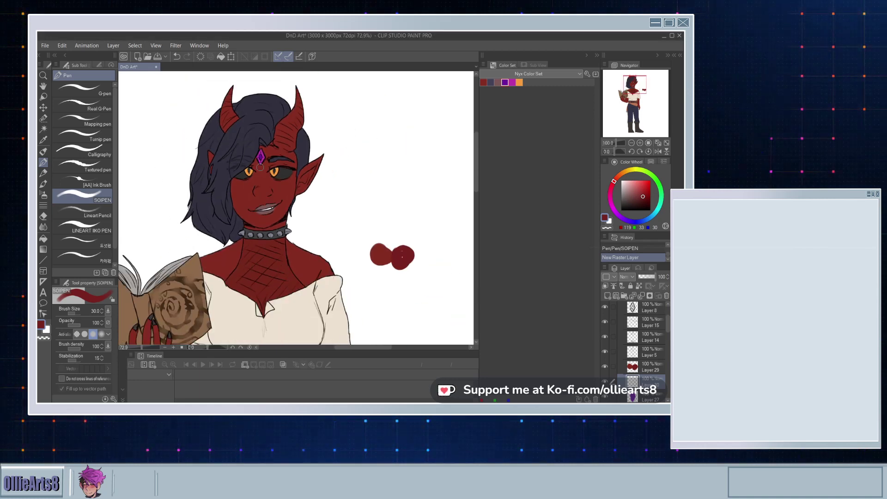
Step: Try the India ink Brush pen at size 70 with a test stroke on the hair, and undo it
scroll(264, 141, up, 2)
scroll(258, 133, up, 2)
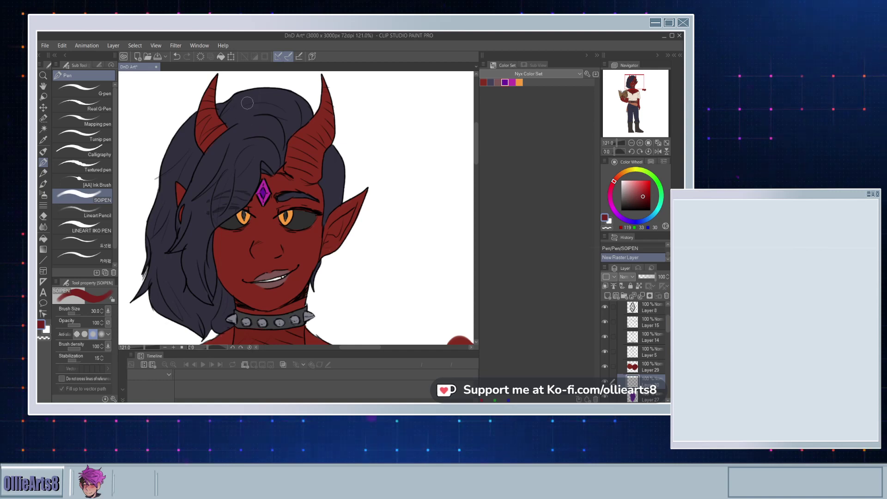
click(42, 183)
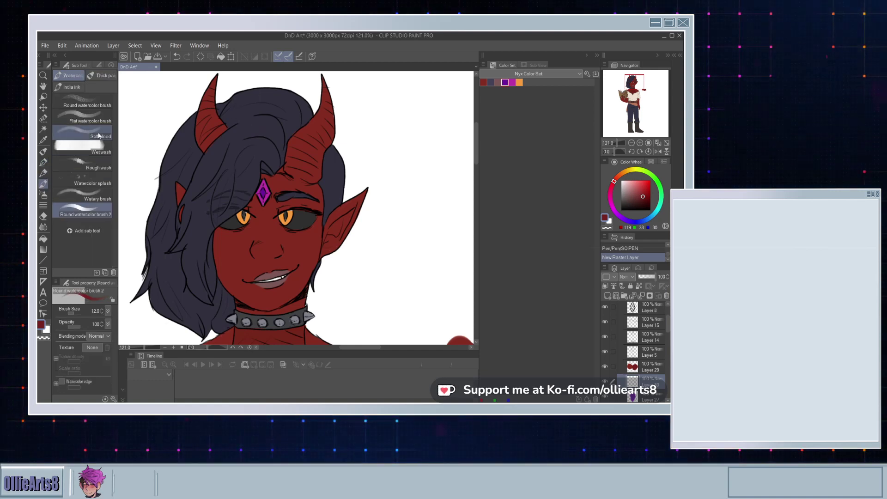
click(77, 87)
drag(227, 124, 253, 107)
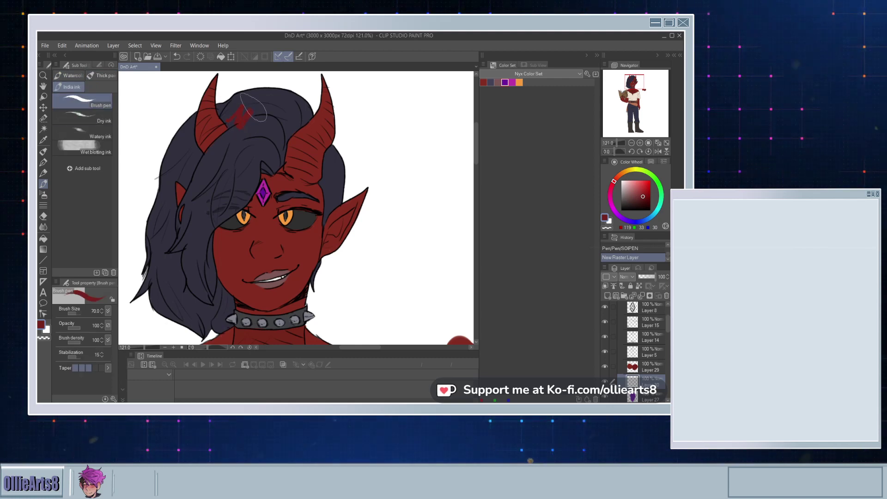
key(ctrl+z)
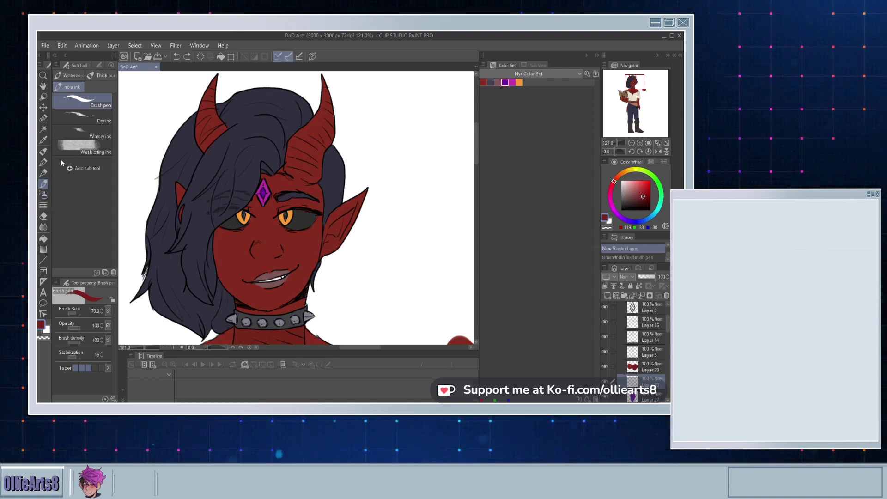
Step: Try the Flat watercolor brush with a test stroke on the larger ridged horn, and undo it
click(70, 75)
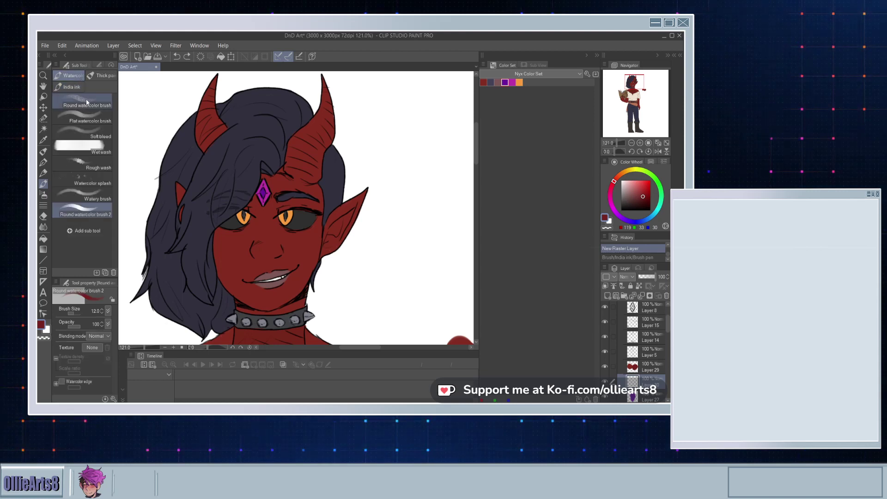
click(90, 121)
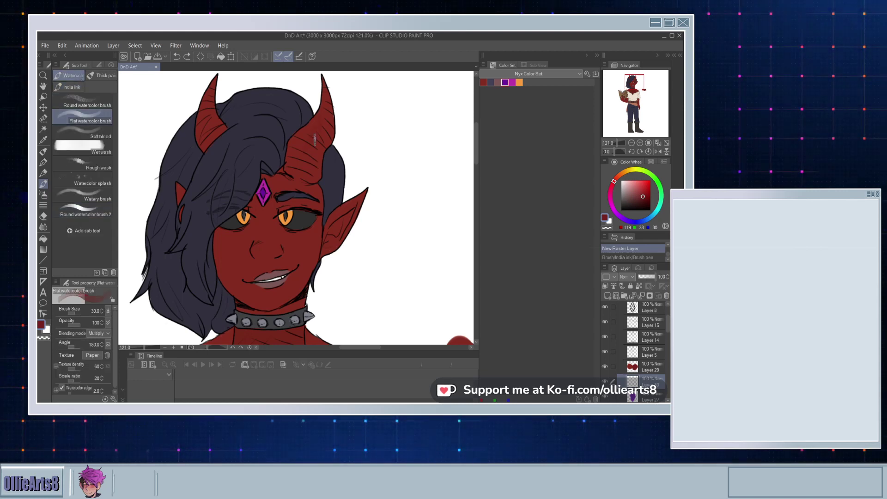
drag(314, 140, 336, 118)
key(ctrl+z)
key(ctrl+z)
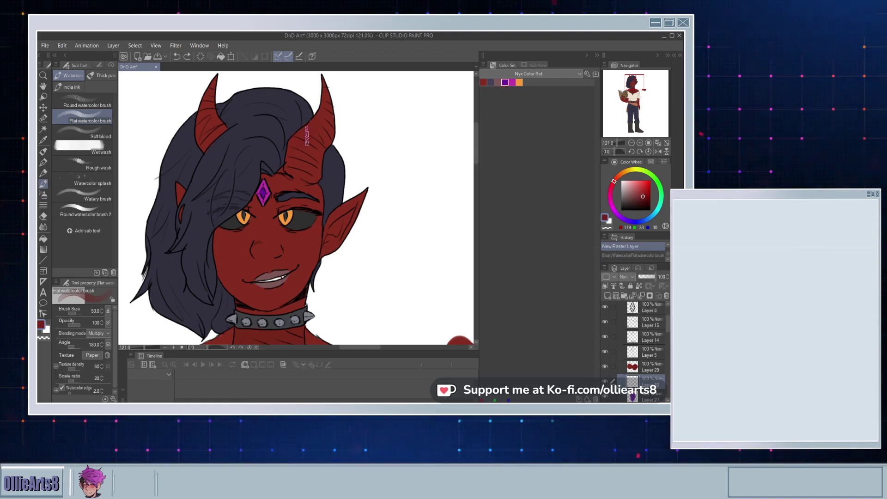
Step: Try shading the larger ridged horn with the Flat watercolor brush at size 50, and erase the strokes with the Hard eraser
mouse_move(315, 118)
mouse_down()
mouse_move(323, 92)
mouse_move(327, 132)
mouse_up()
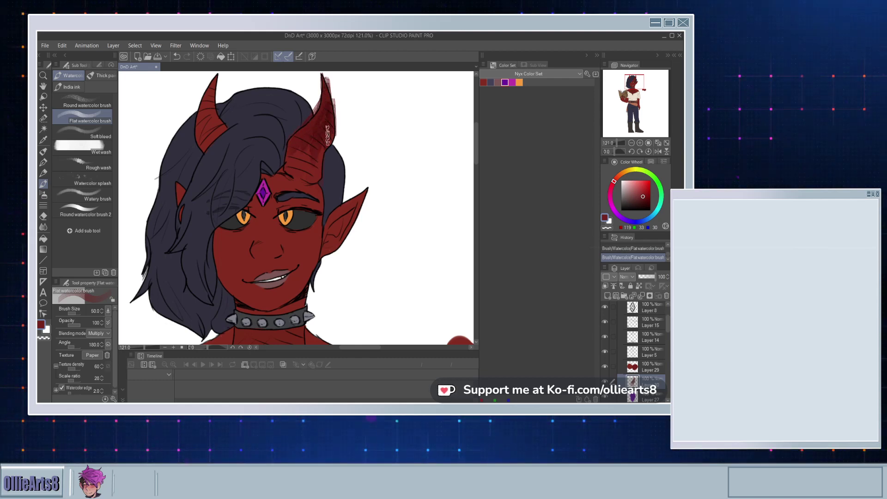
mouse_move(310, 128)
mouse_down()
mouse_move(286, 143)
mouse_move(329, 78)
mouse_move(341, 109)
mouse_up()
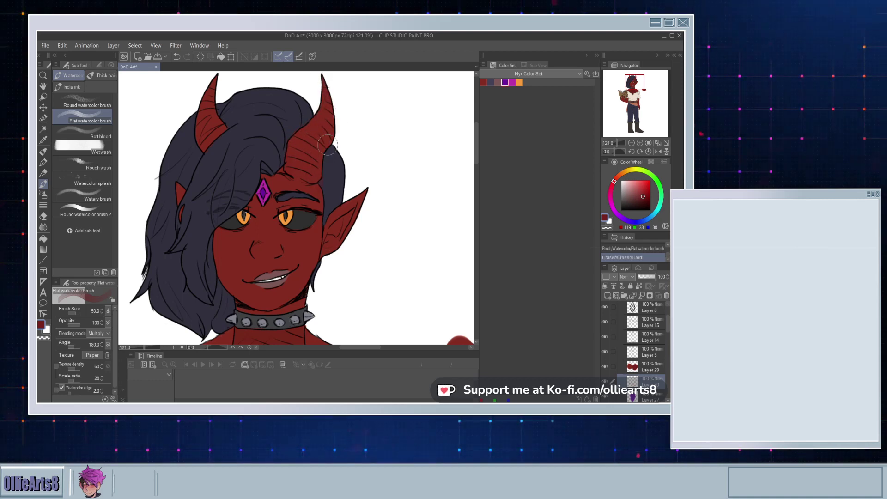
scroll(326, 180, down, 2)
mouse_move(321, 189)
mouse_down()
mouse_move(341, 192)
mouse_move(319, 179)
mouse_up()
scroll(302, 258, up, 3)
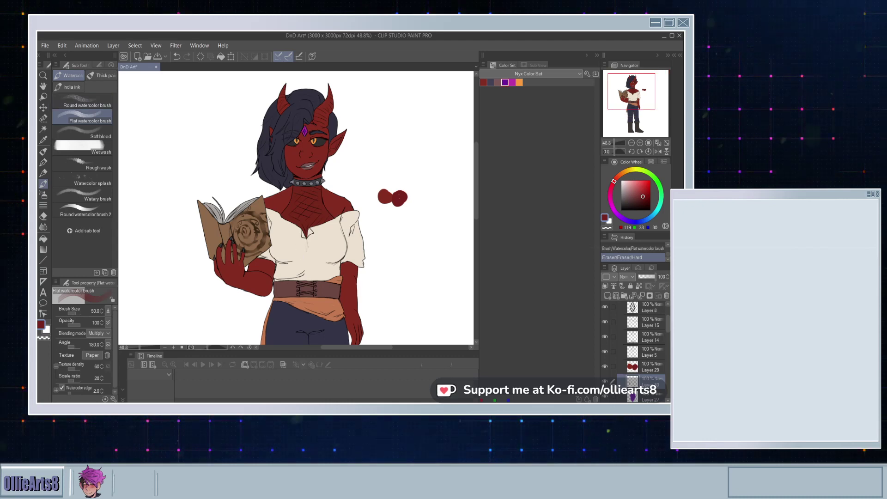
Step: Switch to Auto select referring to the editing layer only, make Layer 14 active, and check Layer 5 by toggling its visibility
click(43, 129)
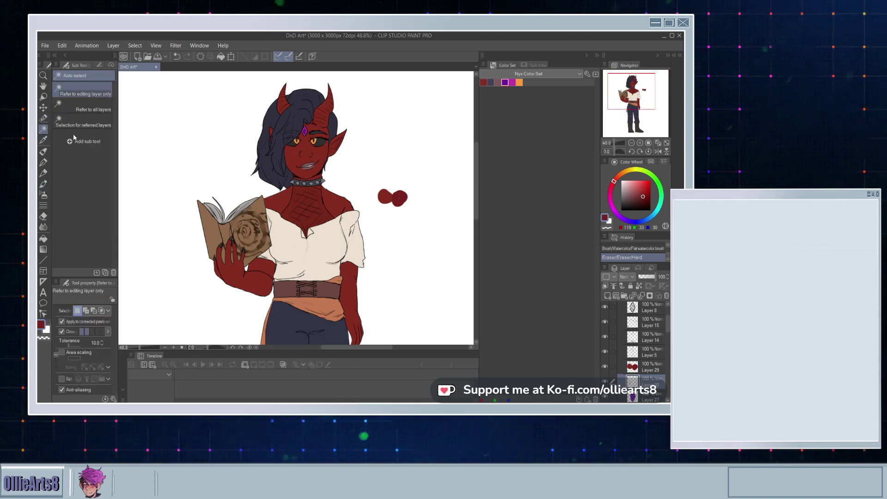
scroll(240, 107, down, 3)
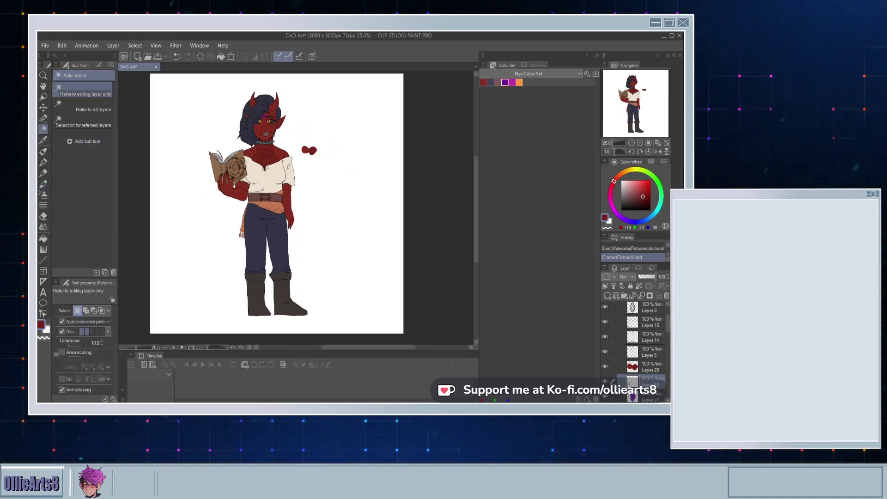
scroll(635, 358, up, 2)
click(634, 358)
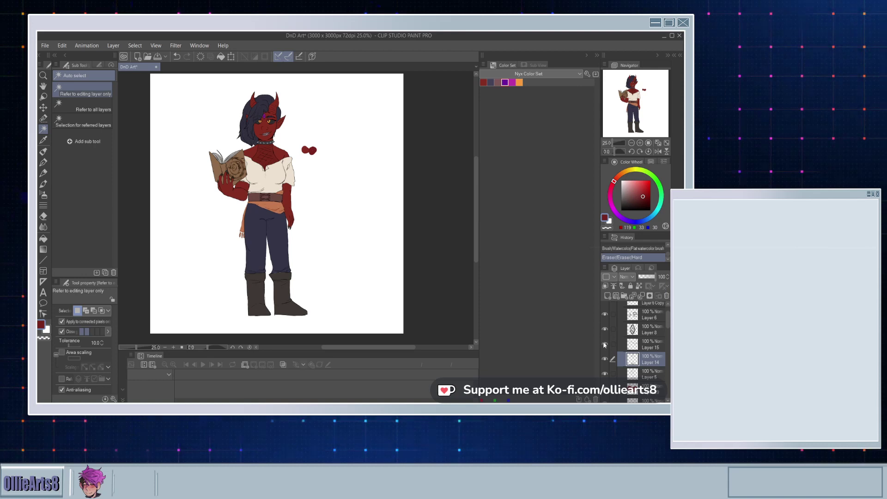
click(607, 375)
click(609, 374)
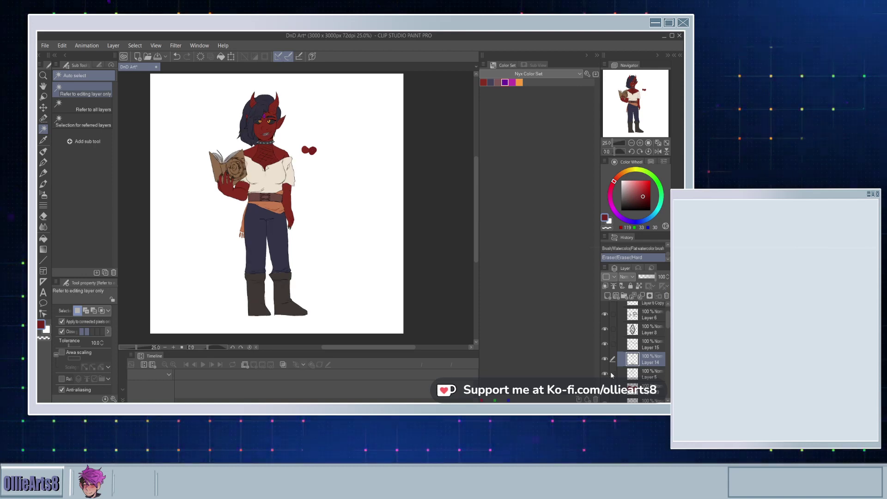
Step: Try enclosing the full-body character with a rectangular selection on the layer directly beneath Layer 14
click(638, 377)
click(49, 120)
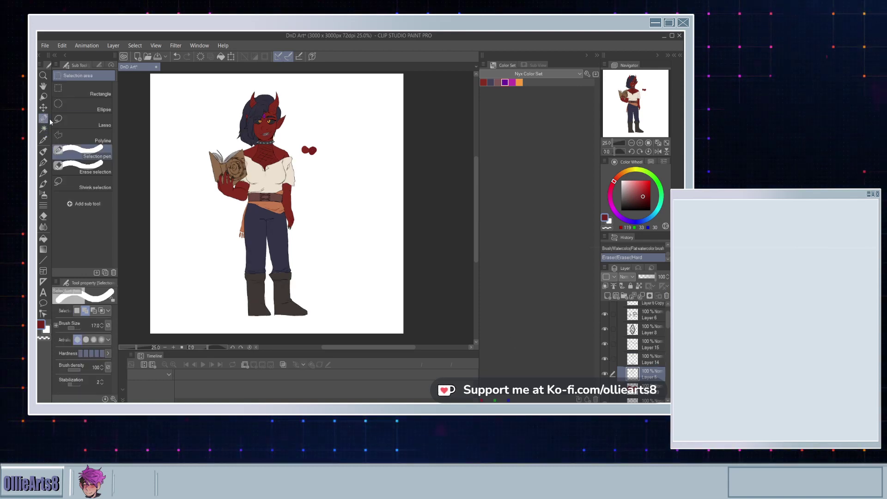
click(84, 97)
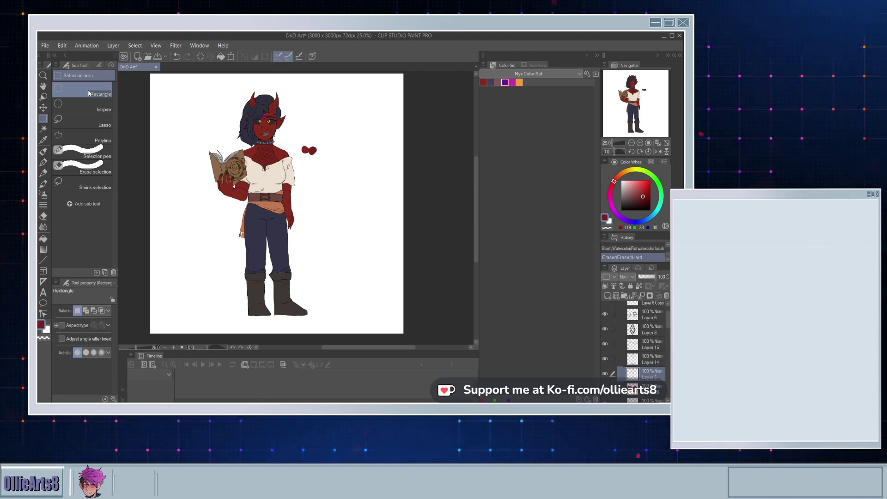
drag(179, 84, 344, 159)
scroll(383, 306, down, 5)
scroll(255, 265, down, 1)
scroll(263, 250, down, 5)
scroll(270, 217, up, 2)
scroll(273, 194, down, 2)
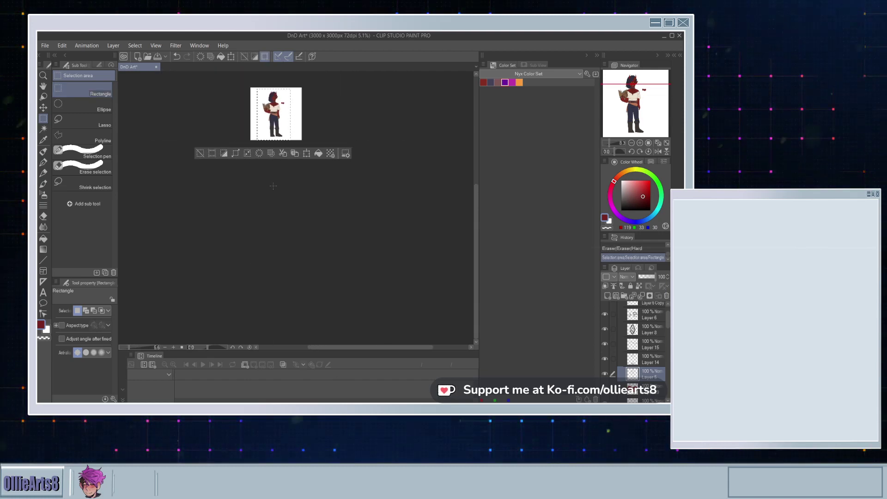
scroll(277, 152, up, 1)
scroll(279, 126, up, 6)
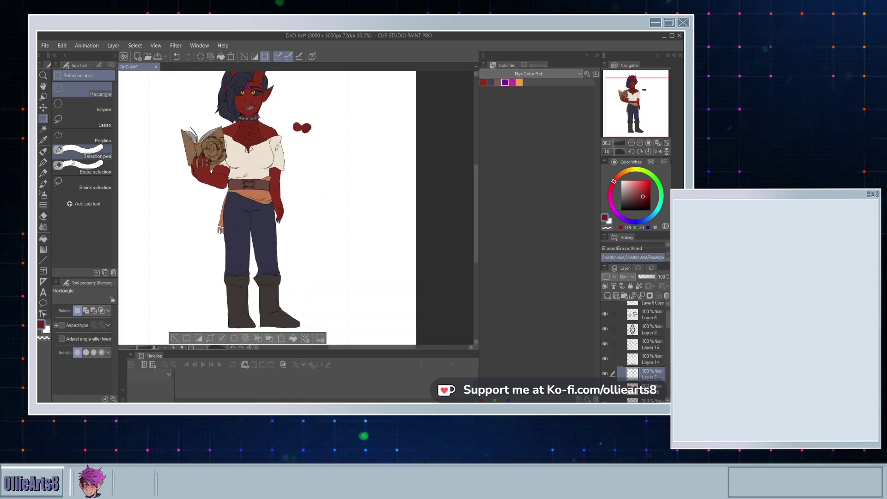
Step: Try to auto-select the empty area around the character referring to the editing layer only, and clear the selection
click(45, 132)
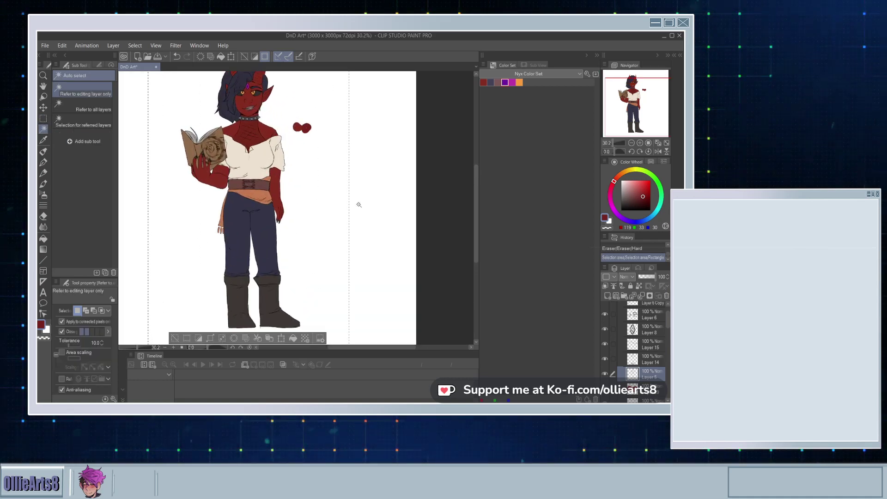
click(190, 244)
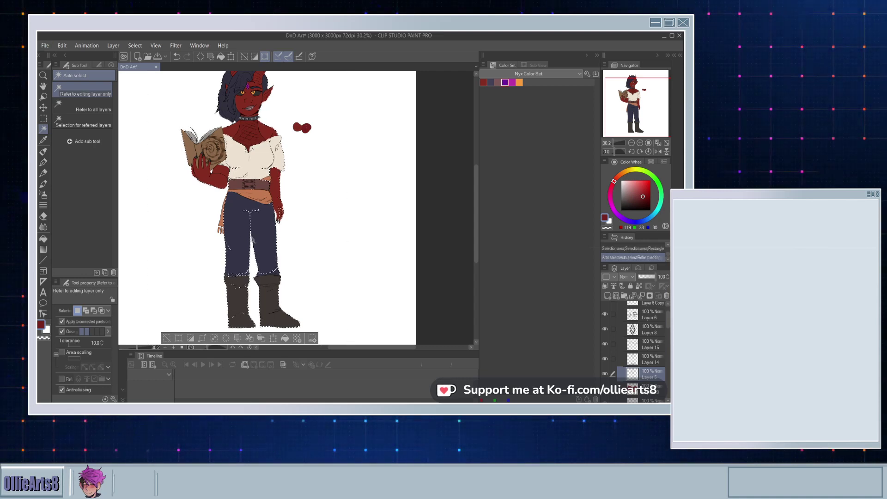
key(ctrl+z)
scroll(233, 145, up, 2)
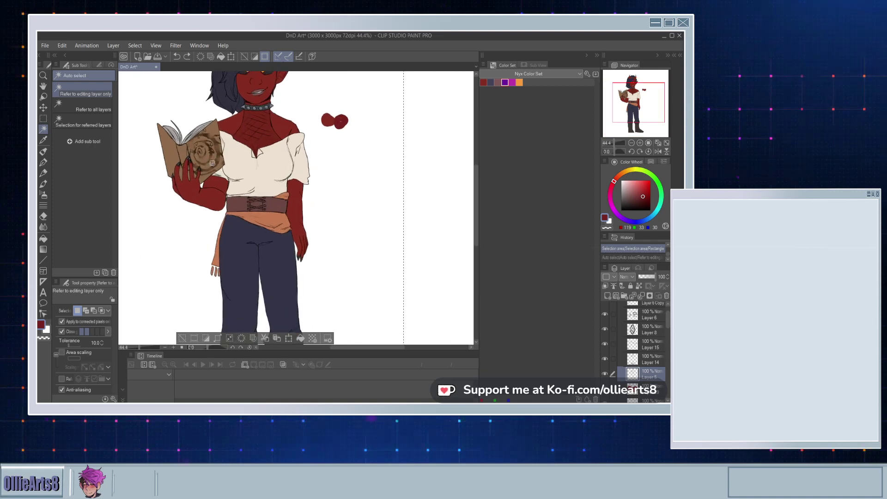
scroll(214, 240, up, 3)
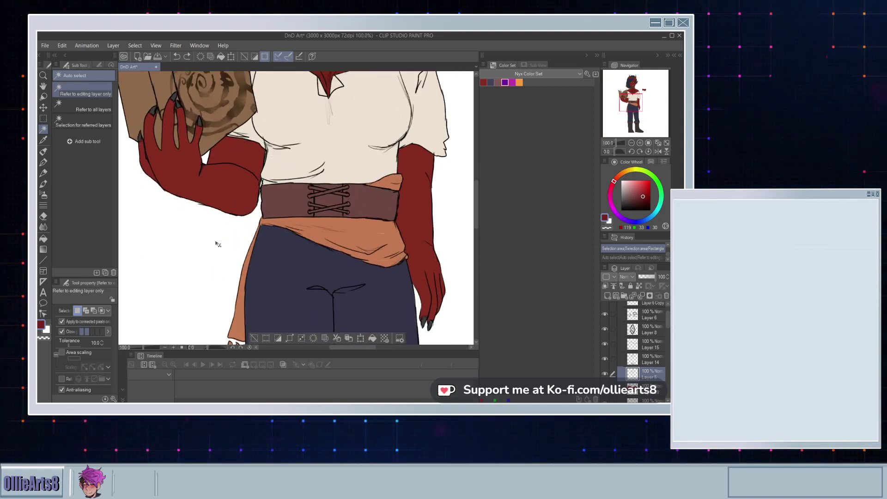
click(218, 243)
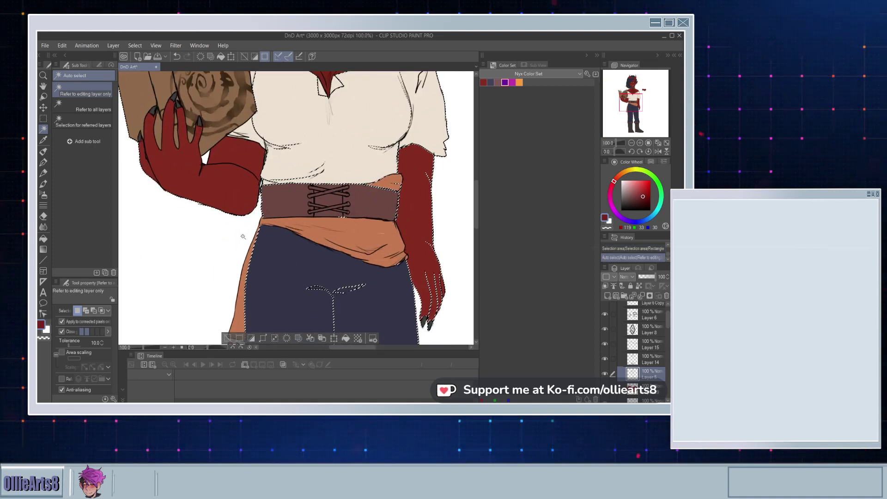
key(ctrl+z)
scroll(283, 245, down, 4)
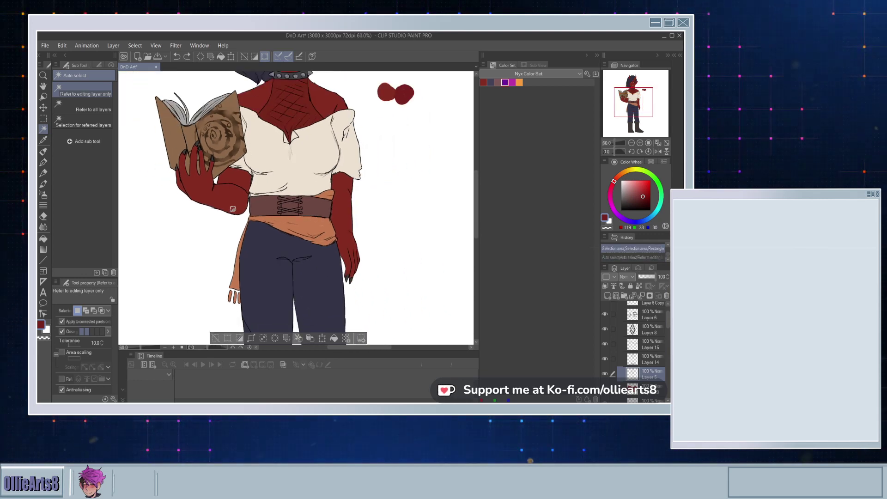
scroll(283, 245, up, 2)
key(ctrl+d)
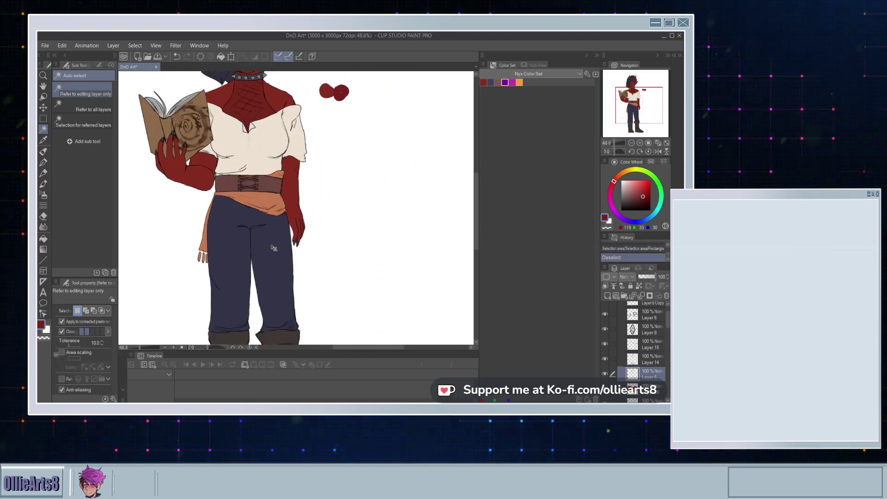
Step: Shade the ridged horn above the uncovered eye and parts of the face in dark red with Marker Sketch on the layer below Layer 29
scroll(633, 378, down, 1)
scroll(633, 378, down, 1)
click(631, 370)
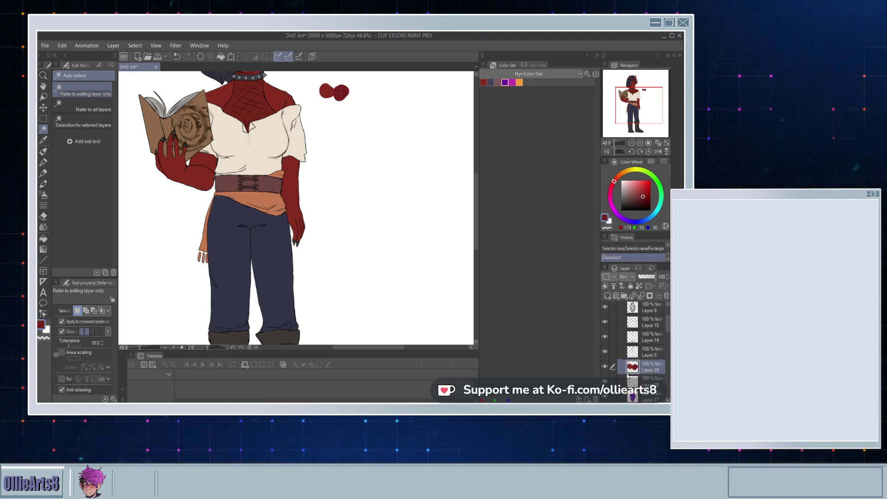
click(629, 380)
scroll(467, 258, down, 2)
scroll(396, 157, up, 4)
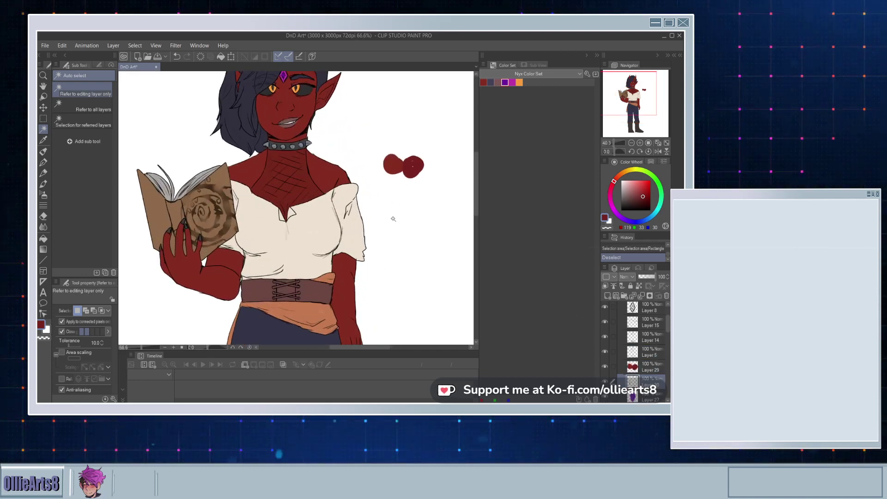
click(44, 152)
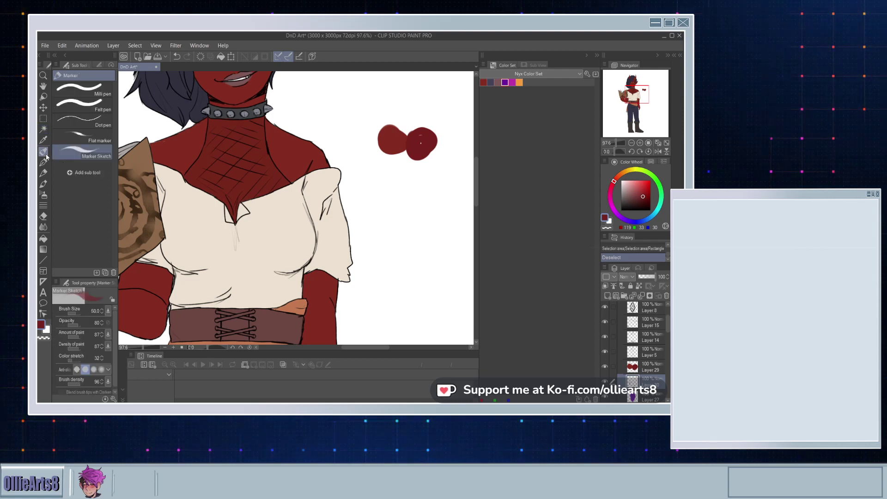
scroll(256, 192, down, 3)
scroll(257, 138, up, 4)
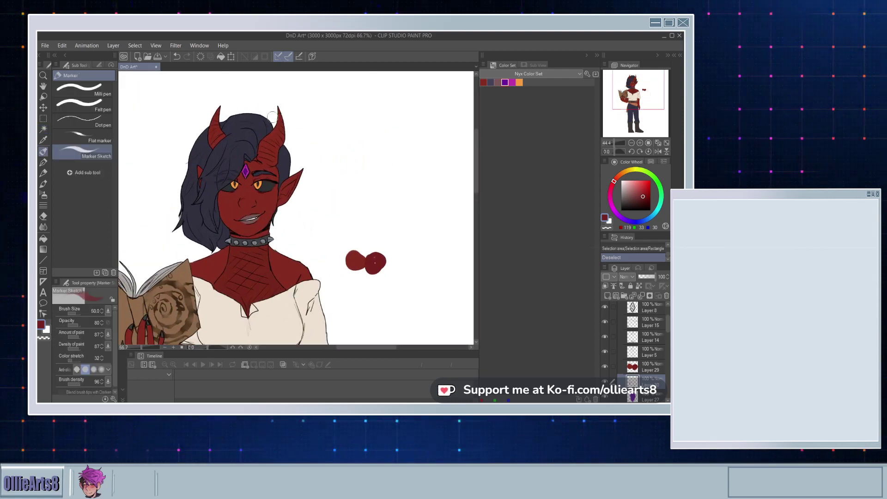
scroll(258, 140, up, 1)
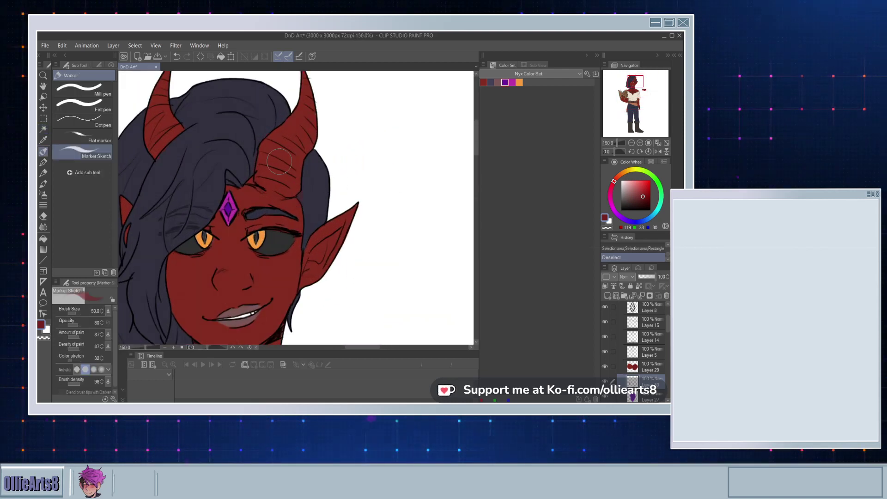
drag(274, 150, 289, 118)
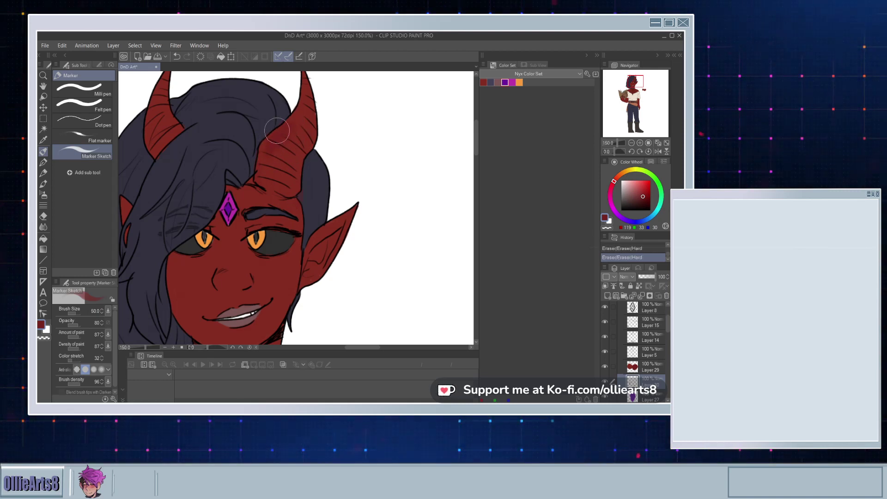
mouse_move(259, 164)
mouse_down()
mouse_move(302, 107)
mouse_move(305, 83)
mouse_move(314, 129)
mouse_move(303, 109)
mouse_move(285, 132)
mouse_move(306, 141)
mouse_up()
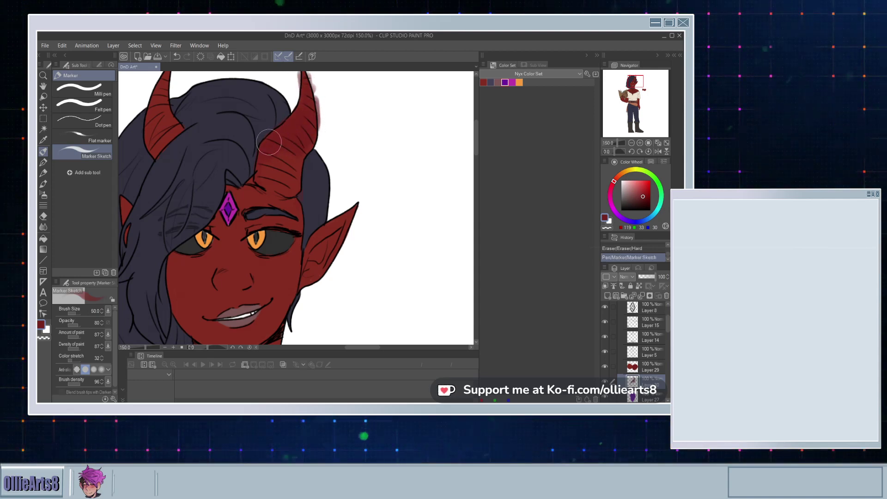
drag(303, 102, 303, 77)
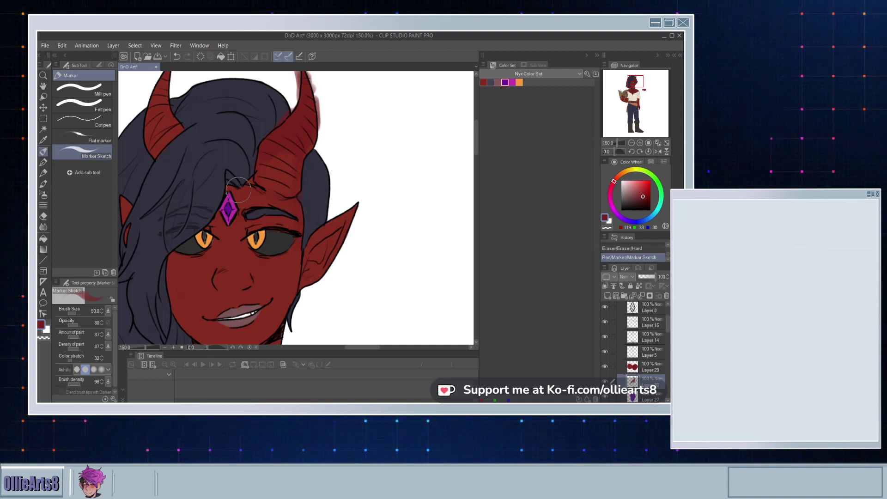
drag(216, 220, 215, 207)
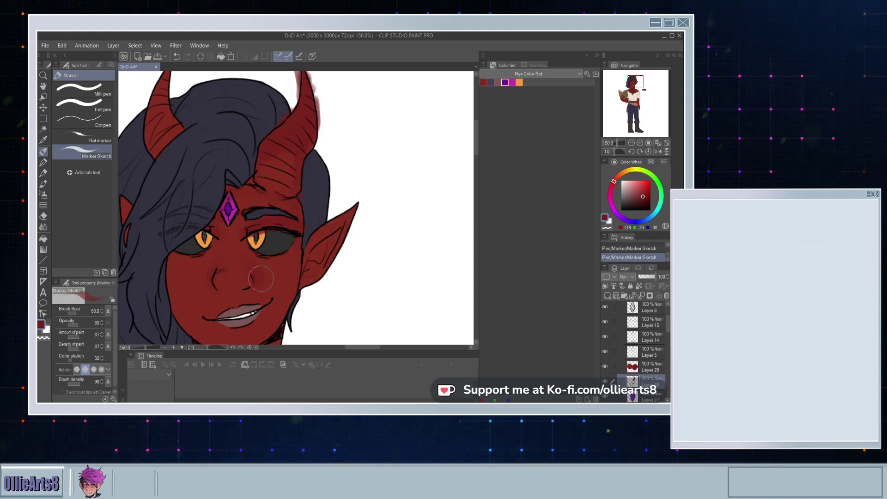
Step: Try shading the cheeks and nose with the Round watercolor and Wet wash brushes, and undo those strokes
scroll(296, 134, down, 3)
scroll(259, 270, up, 3)
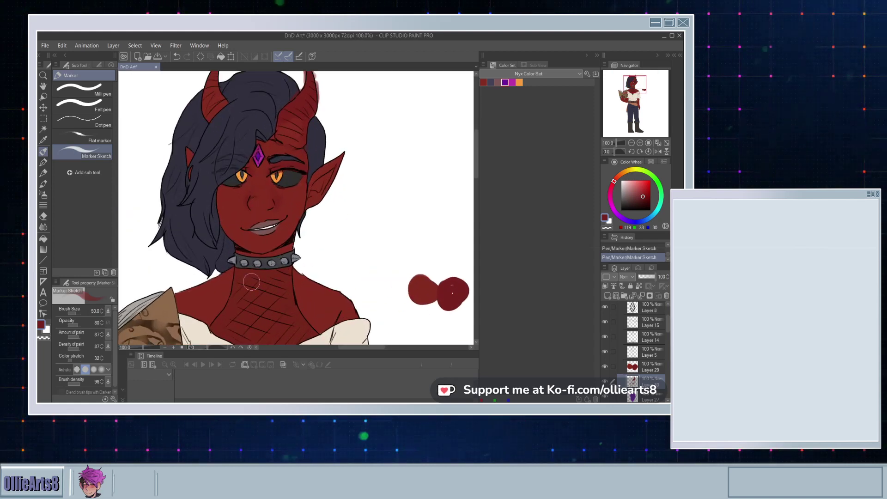
click(43, 184)
click(80, 107)
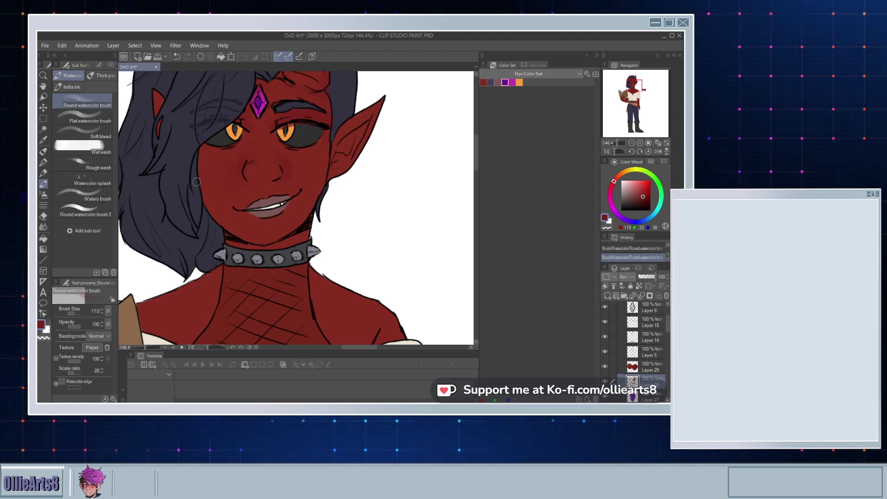
click(101, 153)
mouse_move(215, 178)
mouse_down()
mouse_move(225, 201)
mouse_move(222, 178)
mouse_move(231, 164)
mouse_move(269, 165)
mouse_move(244, 169)
mouse_move(236, 185)
mouse_move(255, 171)
mouse_move(286, 174)
mouse_move(299, 208)
mouse_move(247, 171)
mouse_move(319, 170)
mouse_move(267, 180)
mouse_move(255, 167)
mouse_move(249, 187)
mouse_move(290, 169)
mouse_move(245, 189)
mouse_move(296, 190)
mouse_up()
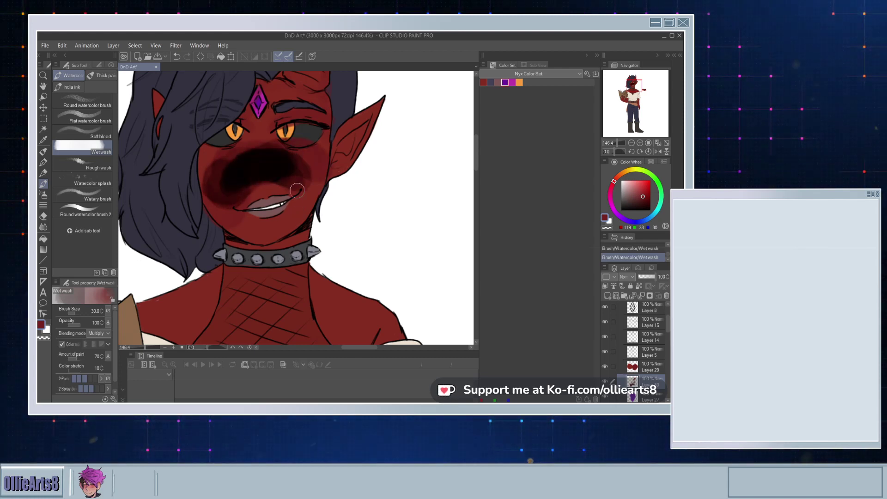
key(ctrl+z)
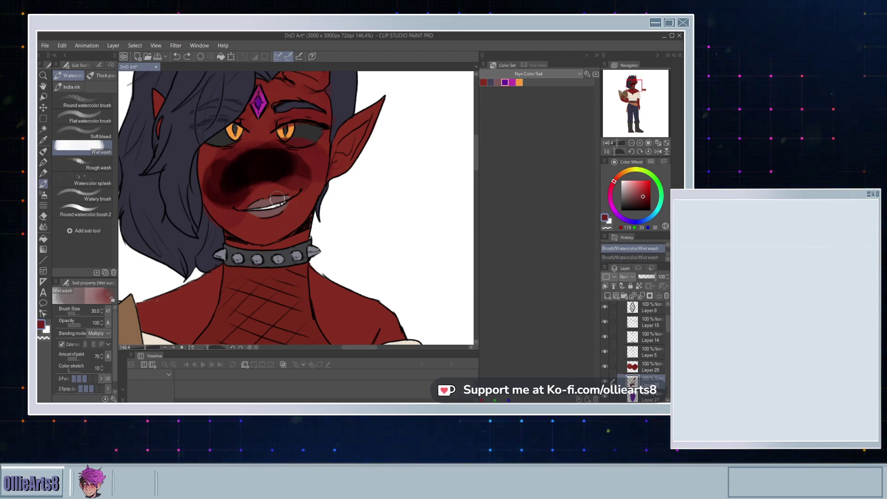
key(ctrl+z)
key(ctrl+z)
key(ctrl+z)
key(ctrl+z)
key(ctrl+z)
key(ctrl+z)
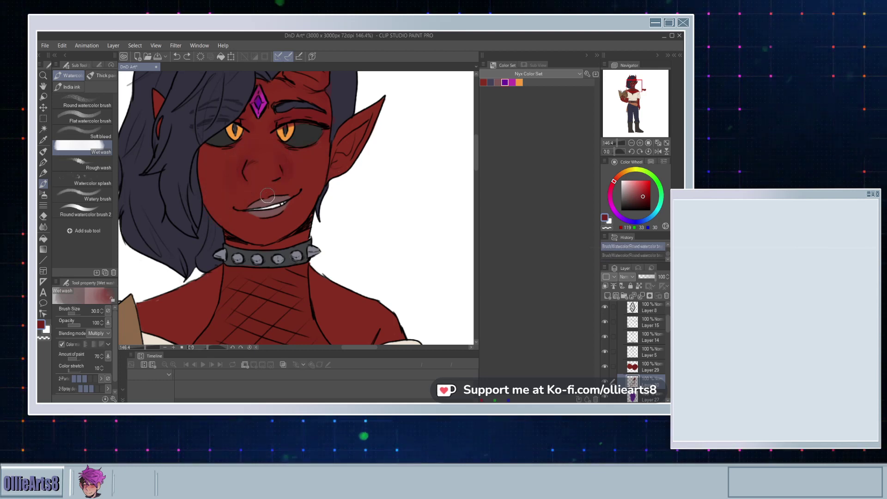
key(ctrl+z)
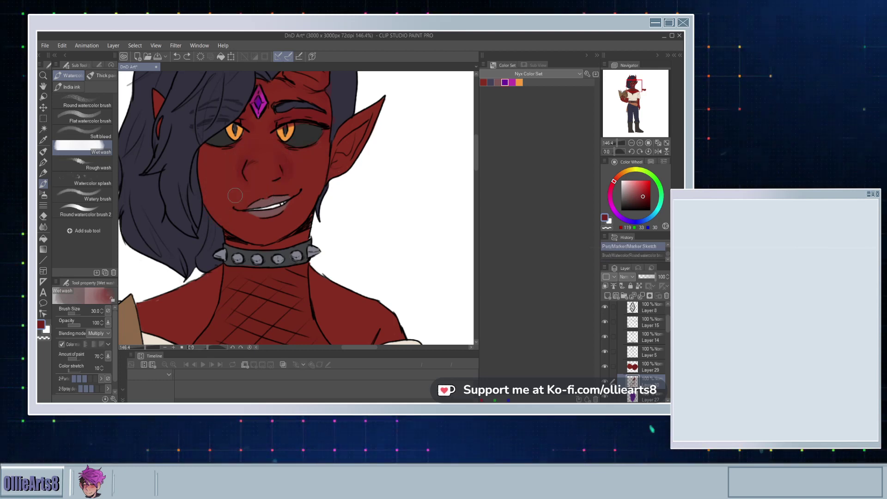
Step: Try shading the cheek with the Watery brush, and undo its strokes and the preceding face shading
click(90, 198)
drag(220, 180, 229, 208)
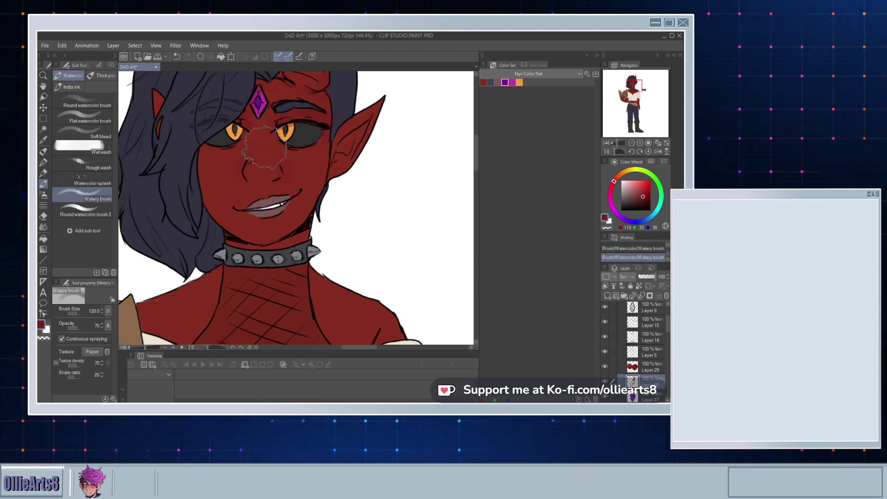
key(ctrl+z)
key(ctrl+z)
key(ctrl+z)
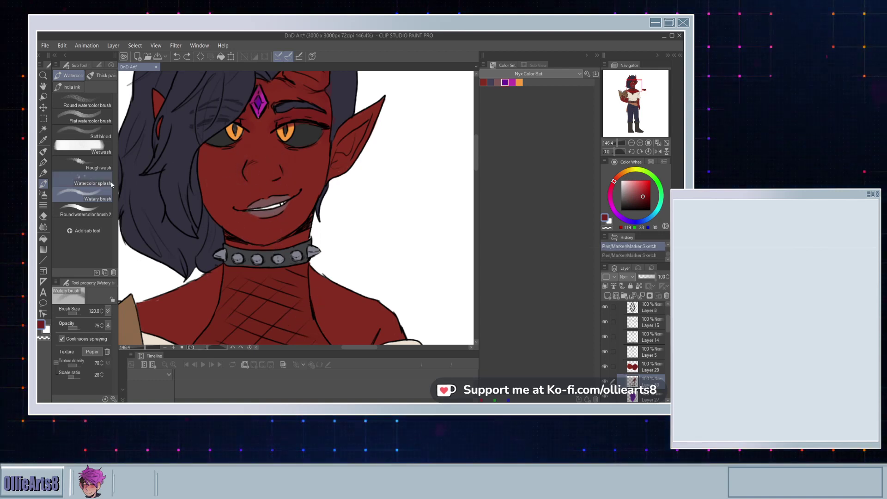
Step: Add a dark red shading stroke beneath the eye next to the hair fringe with the CEL SHADE brush at size 14
click(94, 183)
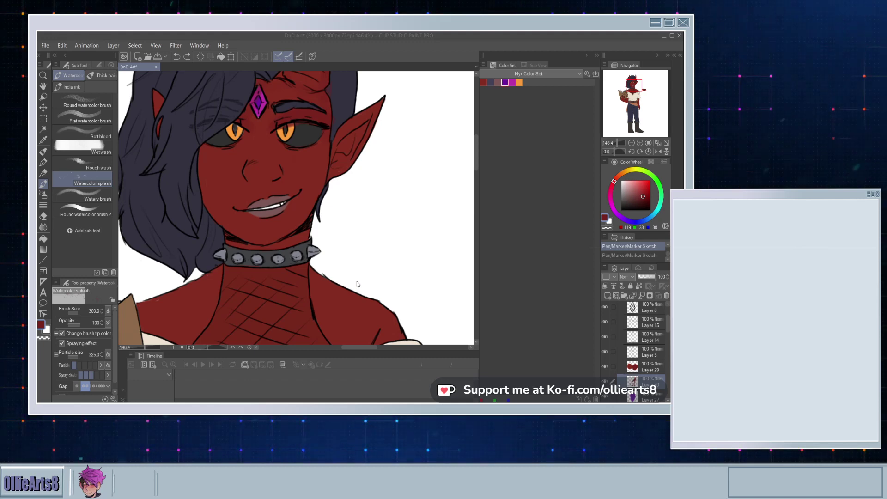
click(472, 137)
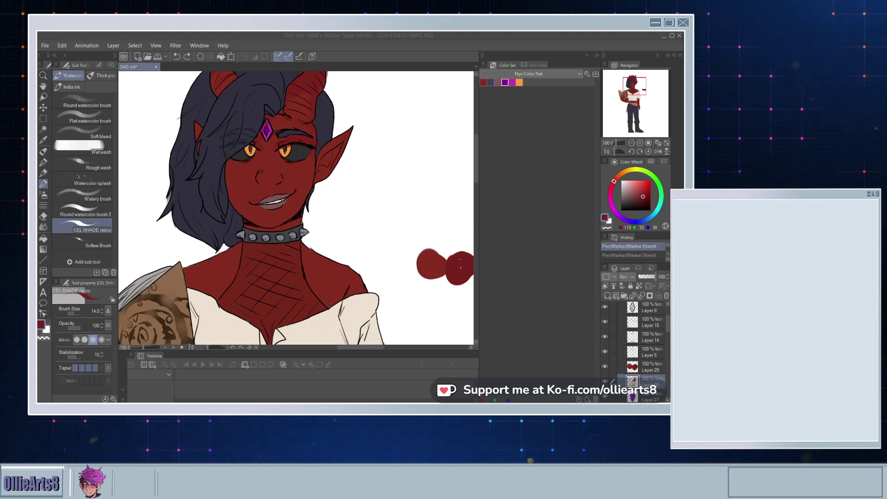
click(221, 275)
scroll(222, 275, up, 5)
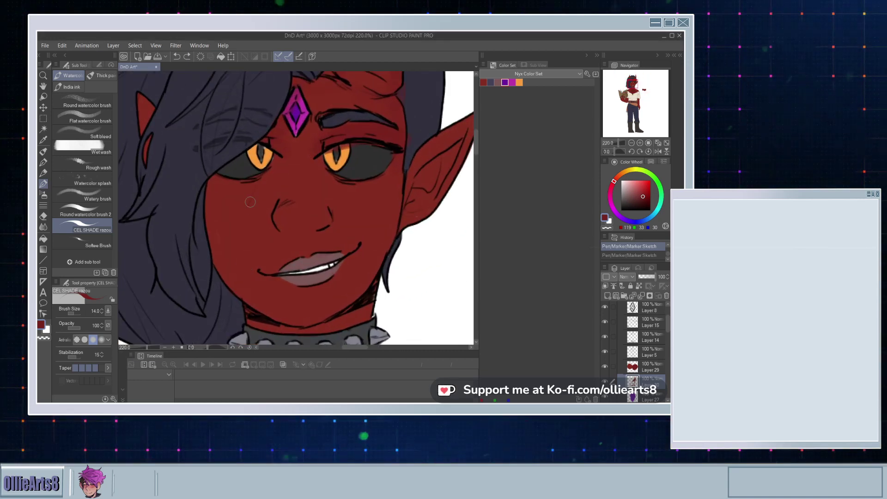
click(266, 172)
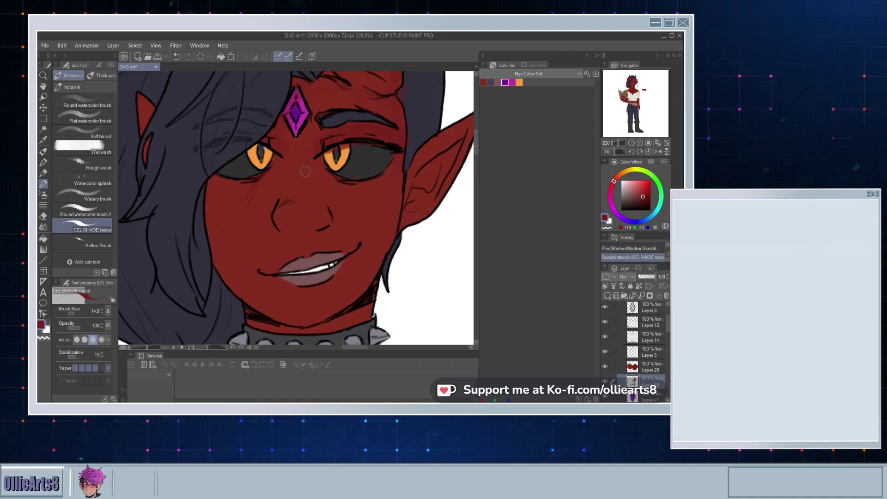
Step: Enlarge the CEL SHADE brush to 30 and deepen the shadow under the eye next to the hair fringe
key(bracketright)
key(bracketright)
key(bracketright)
key(bracketright)
key(bracketright)
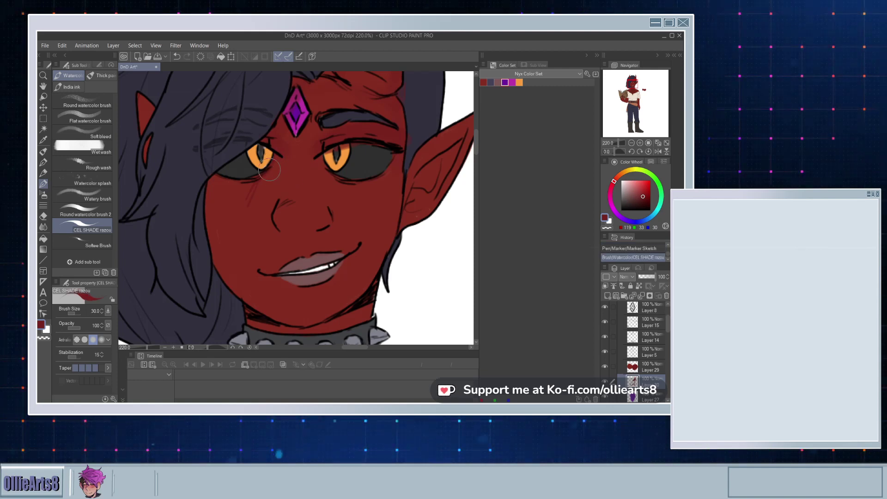
click(265, 184)
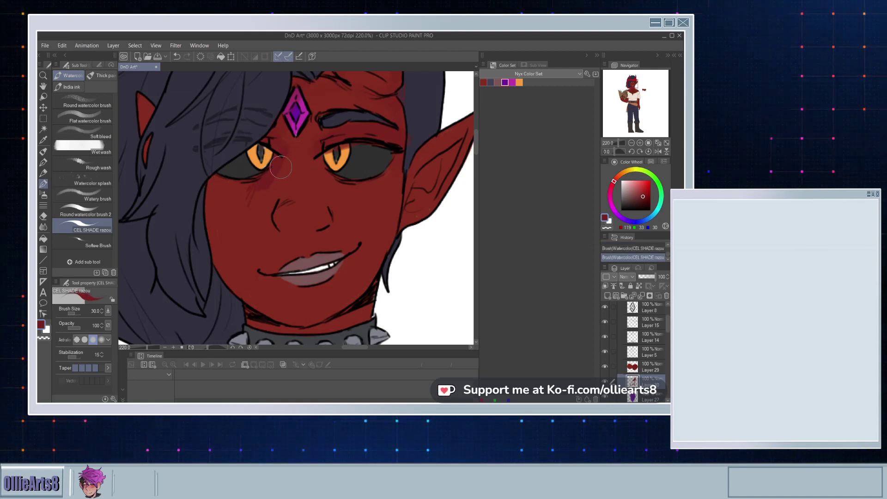
Step: Enlarge the CEL SHADE brush to 200 and spread the dark red shadow over the nose bridge between the eyes
key(bracketright)
key(bracketright)
key(bracketright)
key(bracketright)
key(bracketright)
key(bracketright)
key(bracketright)
key(bracketright)
key(bracketright)
drag(285, 162, 282, 125)
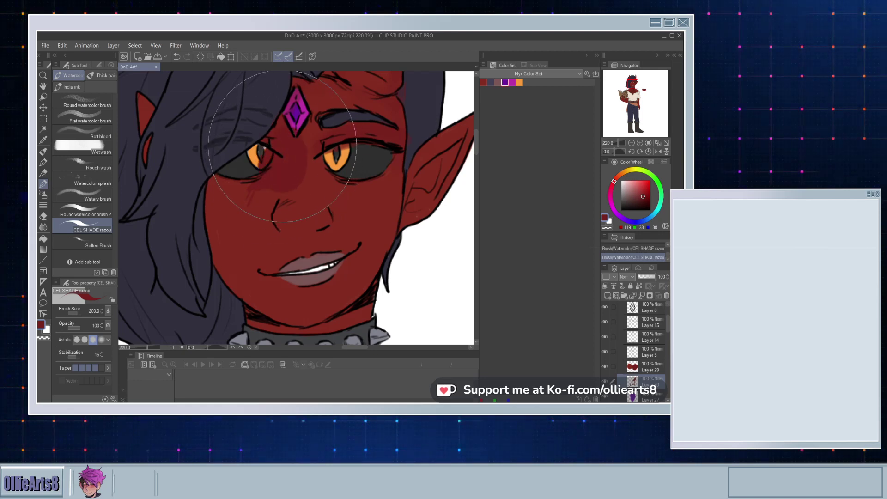
Step: Extend the dark red shadow from beneath the fringe-side eye down the side of the nose with the size 200 CEL SHADE brush
drag(264, 171, 222, 188)
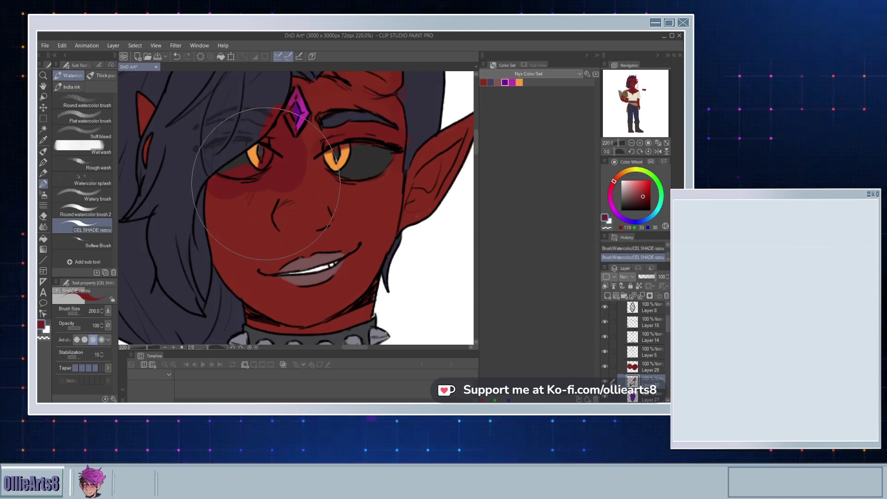
drag(283, 195, 273, 229)
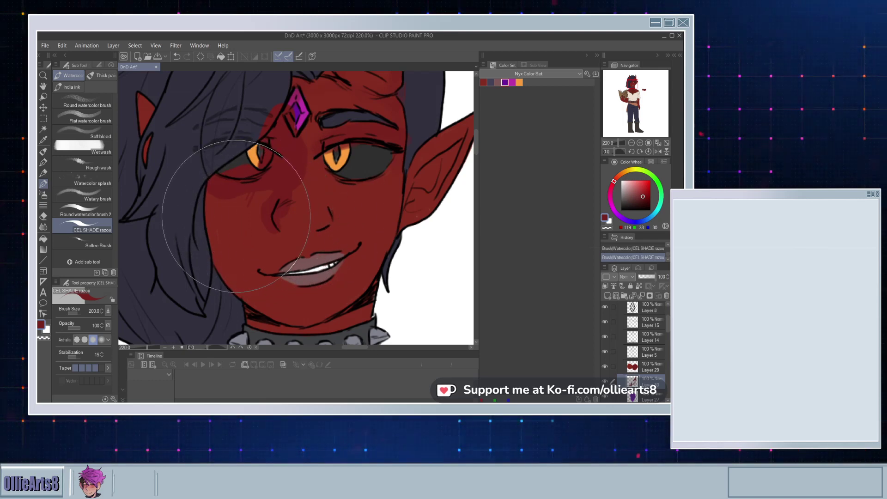
Step: Reduce the CEL SHADE brush to size 50 for finer shading around the nose
key(bracketleft)
key(bracketleft)
key(bracketleft)
key(bracketleft)
key(bracketleft)
key(bracketleft)
key(bracketleft)
key(bracketleft)
key(bracketleft)
key(bracketleft)
key(bracketleft)
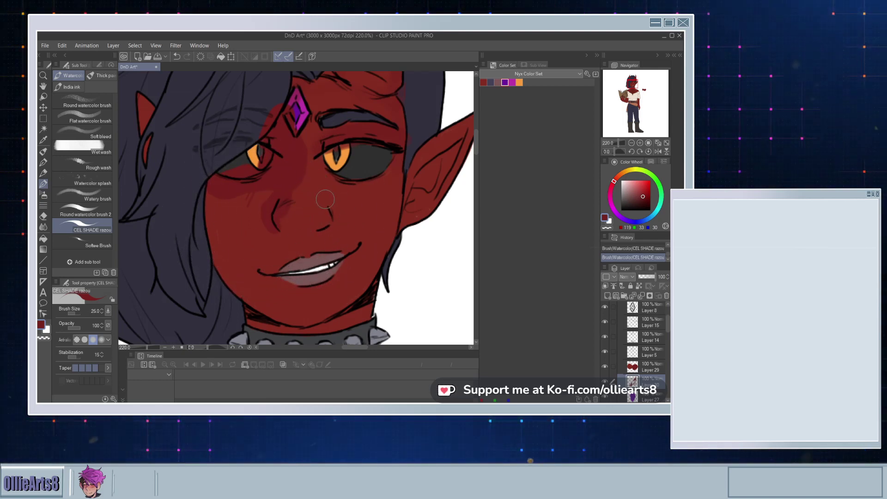
key(bracketright)
key(bracketright)
key(bracketright)
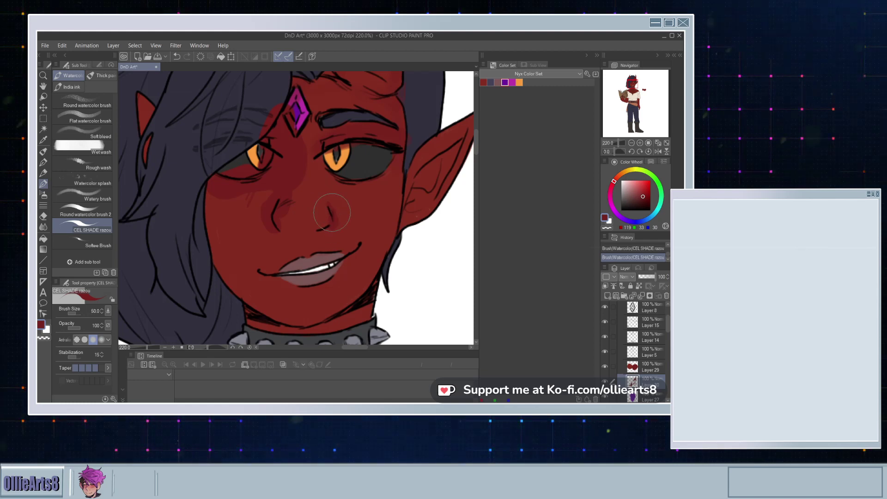
Step: Switch to the Softee Brush and enlarge it to size 60
click(92, 243)
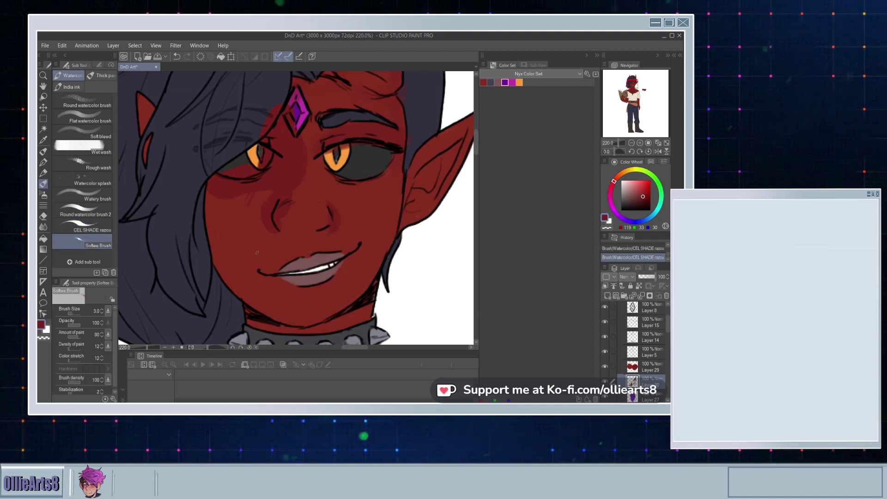
key(bracketright)
key(bracketright)
key(bracketright)
key(bracketright)
key(bracketright)
key(bracketright)
key(bracketright)
key(bracketright)
key(bracketright)
key(bracketright)
key(bracketright)
key(bracketright)
key(bracketright)
key(bracketright)
key(bracketright)
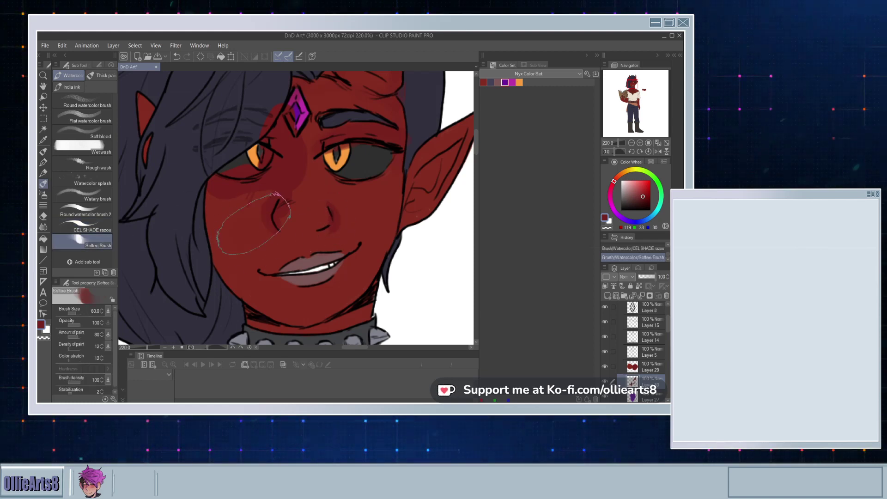
Step: Try a soft shading stroke from the cheek to the nose bridge, and undo it with the preceding face shading
mouse_move(247, 232)
mouse_down()
mouse_move(284, 247)
mouse_move(257, 168)
mouse_move(258, 184)
mouse_move(290, 123)
mouse_move(294, 144)
mouse_up()
key(ctrl+z)
key(ctrl+z)
key(ctrl+z)
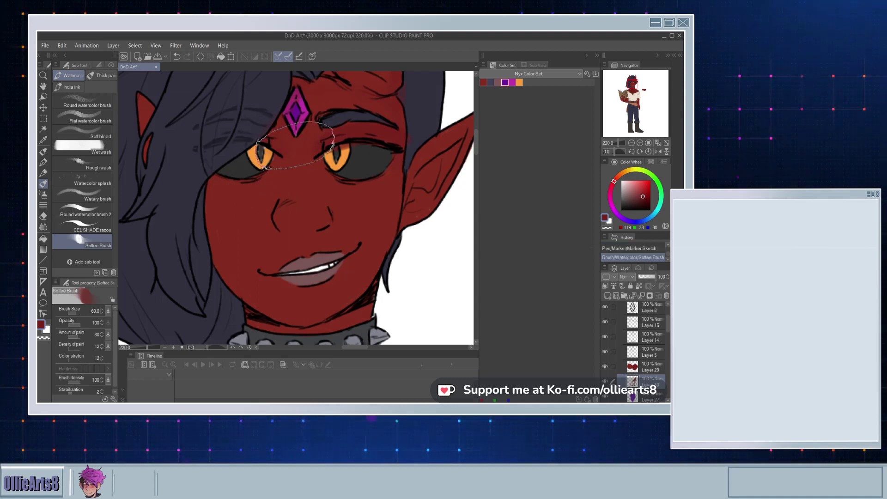
Step: Test soft cheek shading with the Softee Brush and a stroke beside the nose with Round watercolor brush 2 at size 12
mouse_move(272, 196)
mouse_down()
mouse_move(269, 225)
mouse_move(259, 184)
mouse_move(285, 222)
mouse_move(229, 219)
mouse_up()
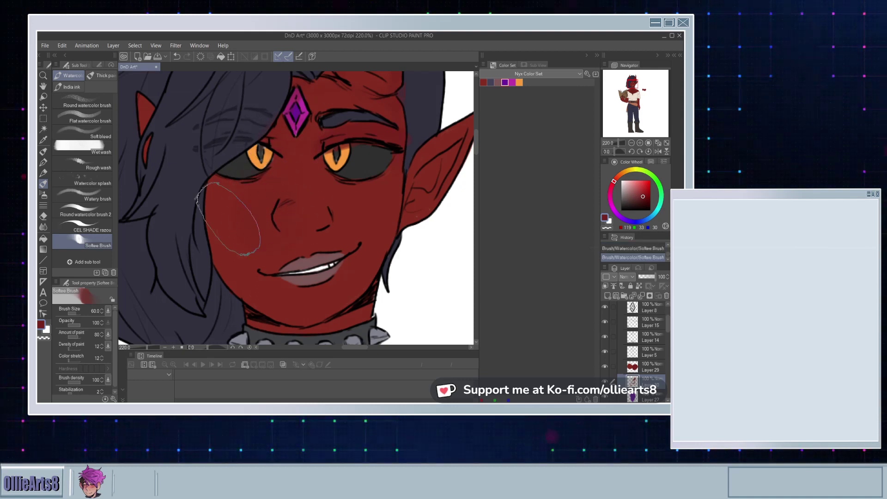
click(92, 213)
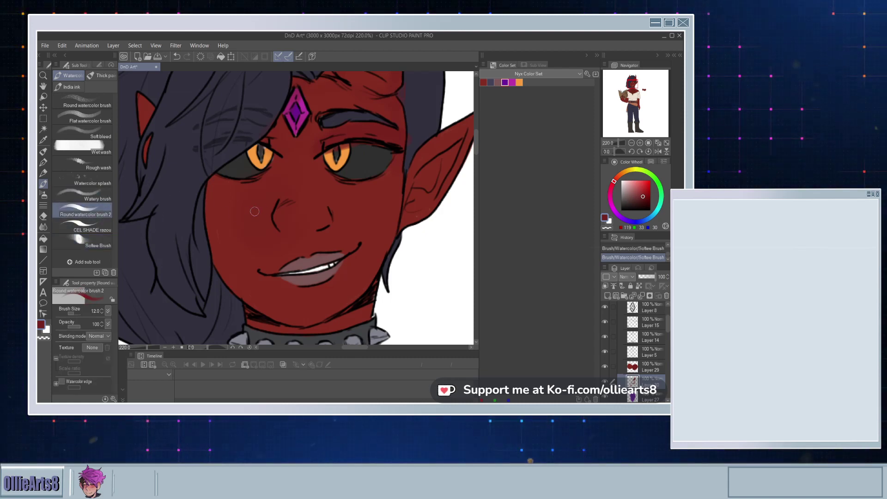
mouse_move(280, 195)
mouse_down()
mouse_move(271, 213)
mouse_move(278, 232)
mouse_move(272, 197)
mouse_up()
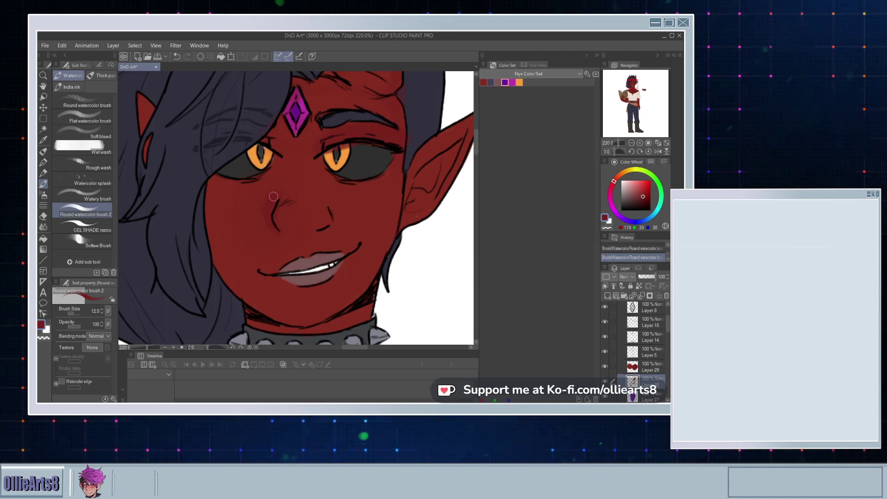
Step: Build up a soft dark red shadow beside the nose and under the fringe-side eye with the CEL SHADE brush at size 50
click(88, 227)
mouse_move(273, 215)
mouse_down()
mouse_move(270, 194)
mouse_move(264, 223)
mouse_move(271, 220)
mouse_up()
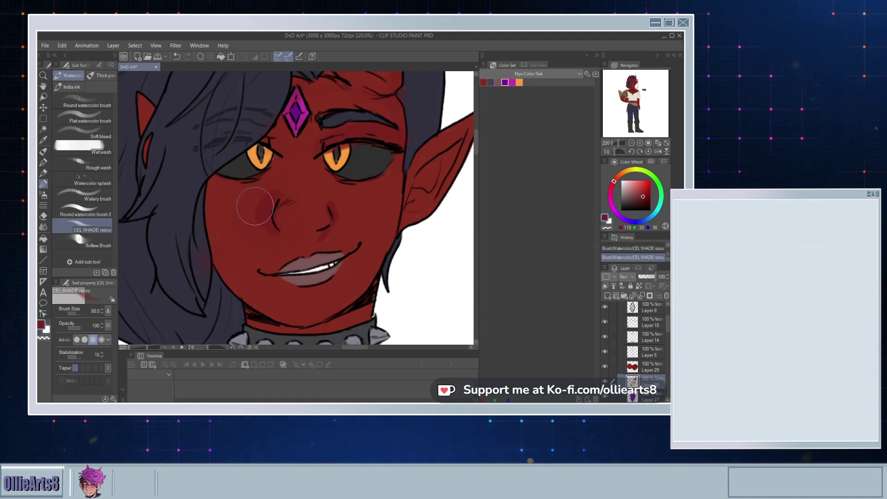
mouse_move(255, 206)
mouse_down()
mouse_move(258, 213)
mouse_move(256, 200)
mouse_move(237, 207)
mouse_move(257, 189)
mouse_up()
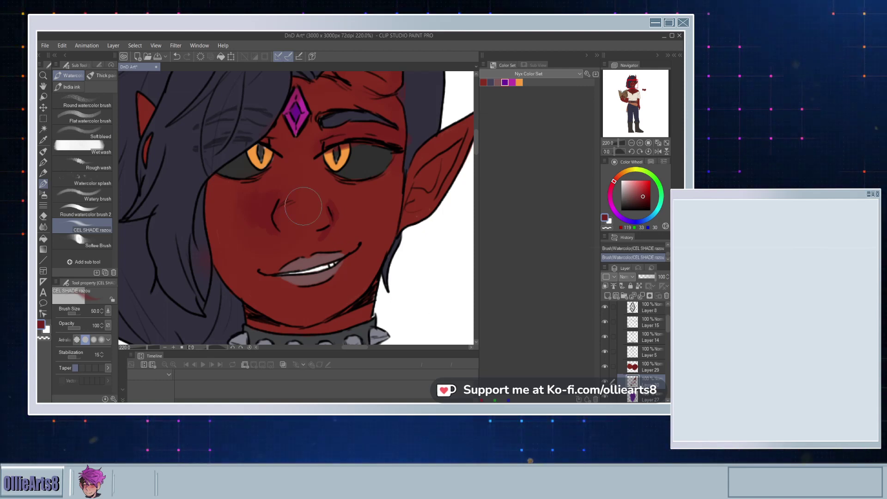
mouse_move(247, 194)
mouse_down()
mouse_move(217, 175)
mouse_move(211, 185)
mouse_up()
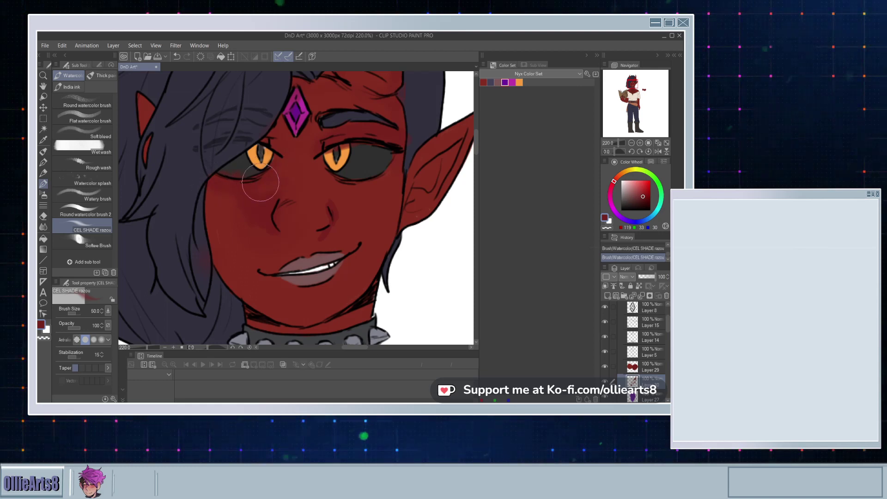
mouse_move(275, 167)
mouse_down()
mouse_move(262, 181)
mouse_move(255, 215)
mouse_move(271, 233)
mouse_move(269, 209)
mouse_up()
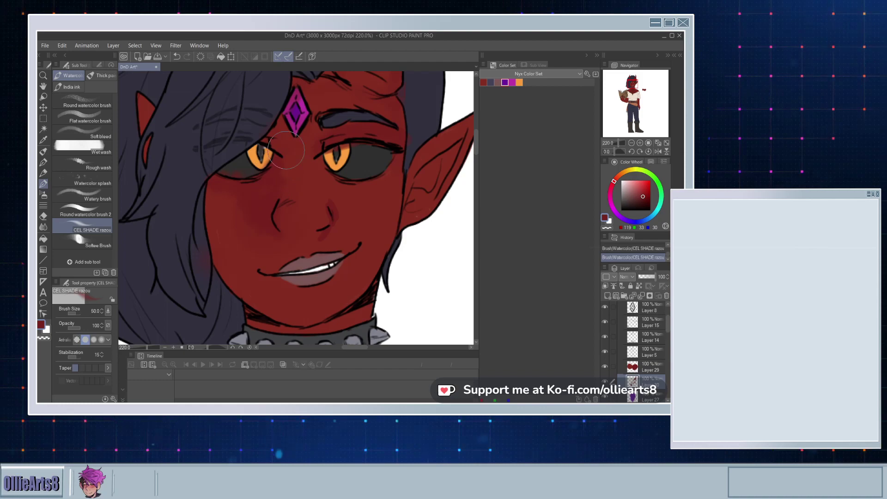
Step: Try a shading stroke beneath the hair fringe at the outer edge of the eye, and undo it
scroll(286, 150, down, 5)
scroll(291, 157, up, 5)
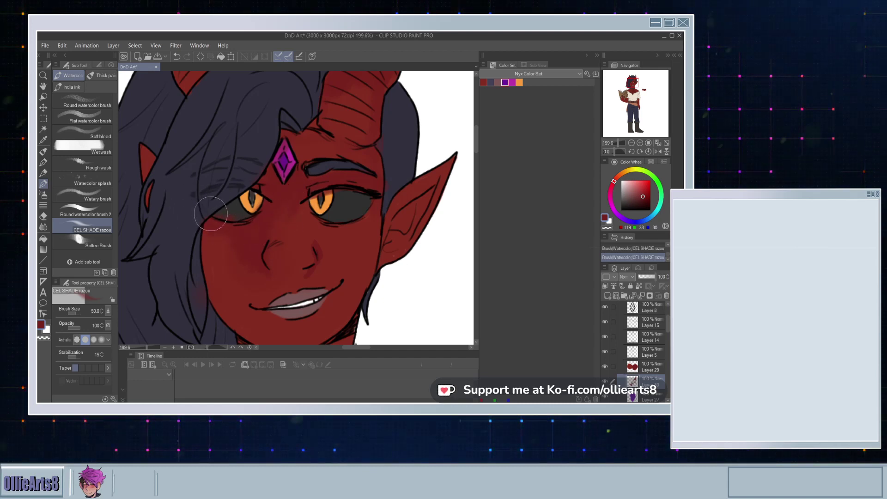
mouse_move(211, 214)
mouse_down()
mouse_move(235, 216)
mouse_move(200, 214)
mouse_up()
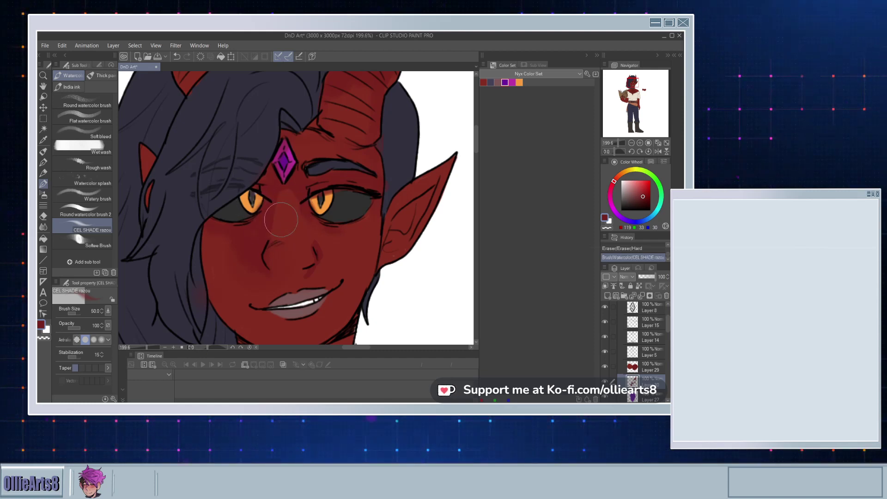
key(ctrl+z)
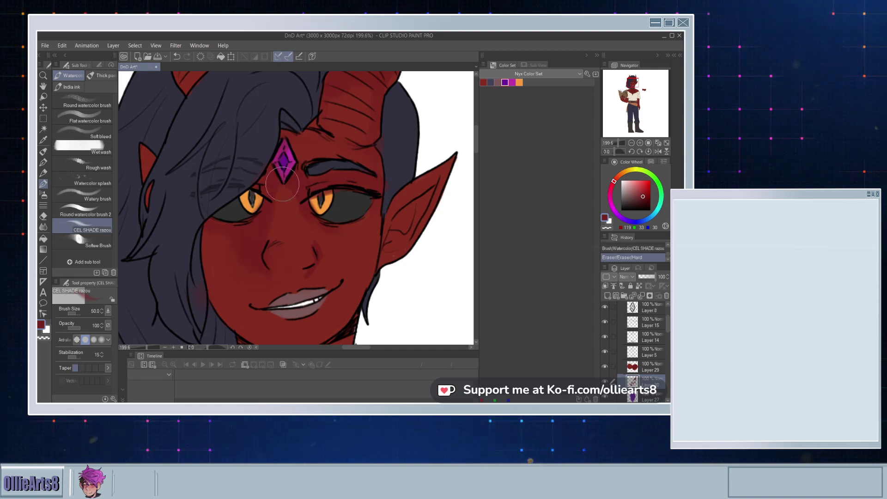
Step: Shade the nose bridge between the eyes and the inner corners beneath both eyes with the size 50 CEL SHADE brush
mouse_move(268, 197)
mouse_down()
mouse_move(291, 170)
mouse_move(257, 186)
mouse_move(305, 199)
mouse_up()
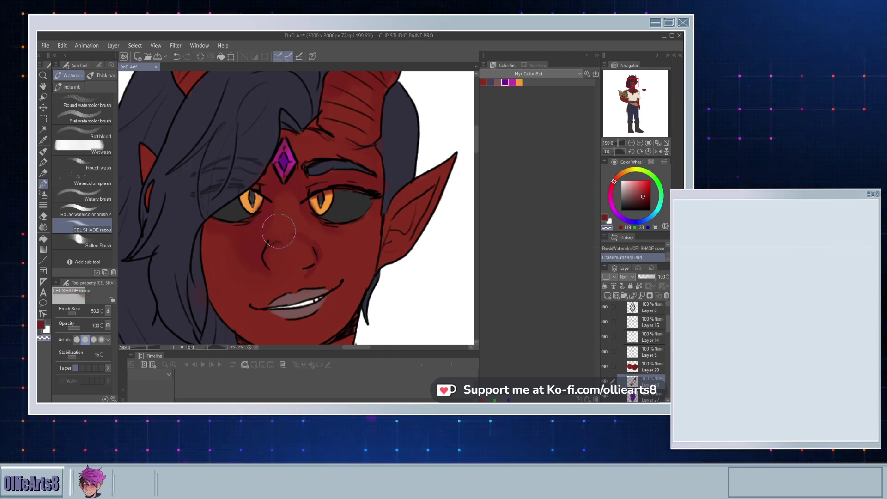
drag(278, 231, 272, 231)
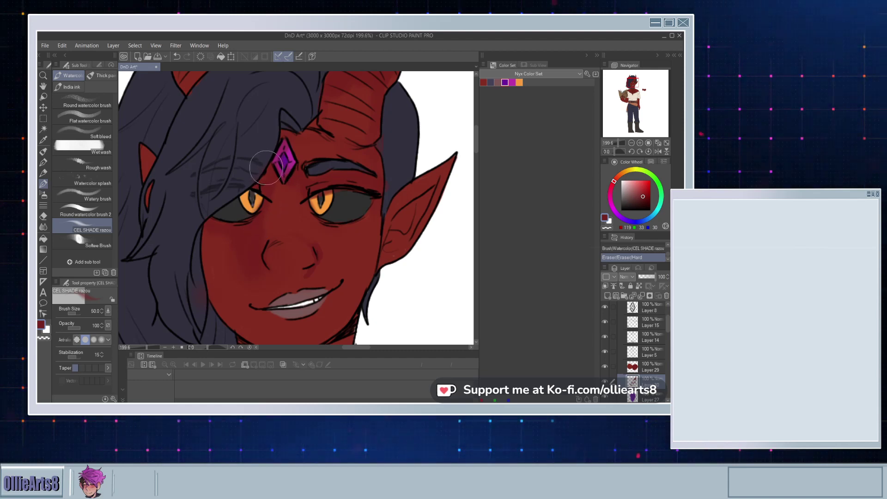
mouse_move(266, 167)
mouse_down()
mouse_move(236, 211)
mouse_move(250, 217)
mouse_up()
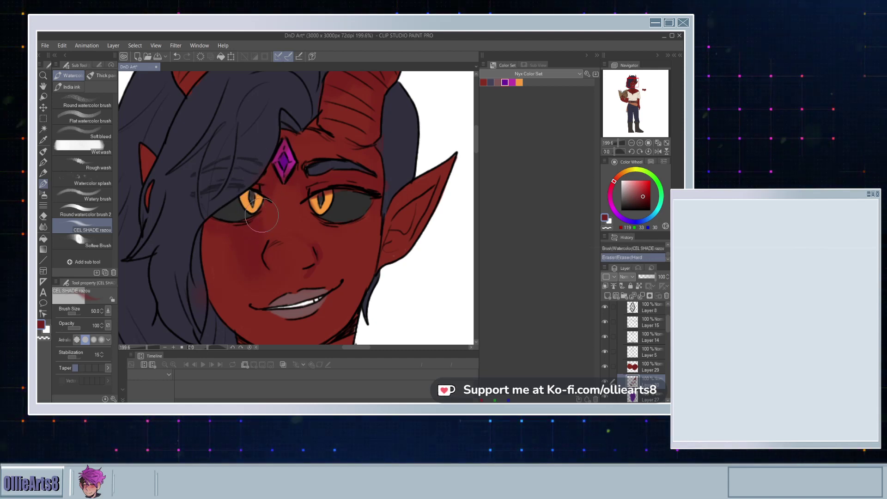
mouse_move(318, 221)
mouse_down()
mouse_move(344, 226)
mouse_move(314, 218)
mouse_up()
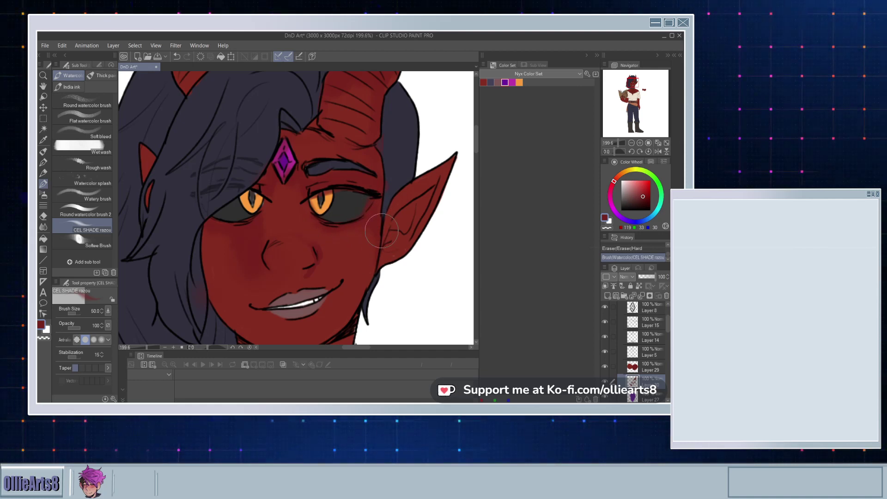
Step: Shade beneath the uncovered eye and down the face edge beside the ear, undoing the unwanted strokes
drag(370, 205, 371, 300)
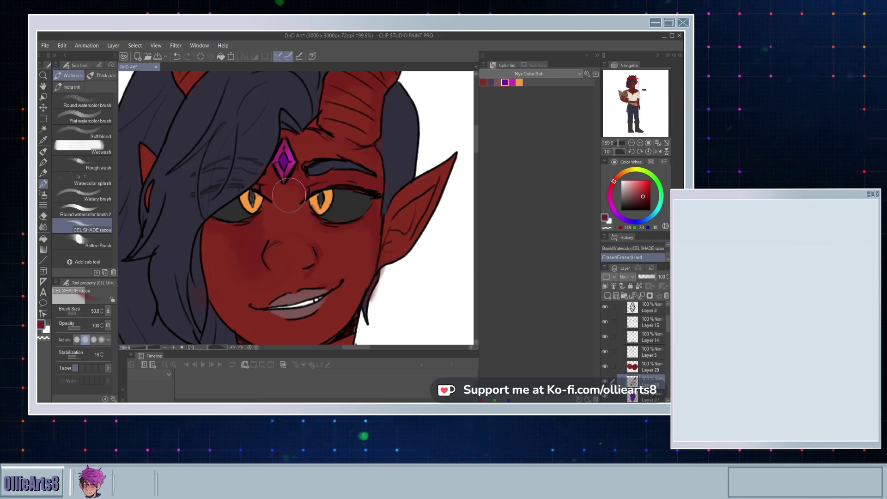
key(ctrl+z)
key(ctrl+z)
mouse_move(316, 205)
mouse_down()
mouse_move(336, 221)
mouse_move(335, 211)
mouse_move(360, 210)
mouse_move(375, 232)
mouse_up()
drag(374, 234, 379, 260)
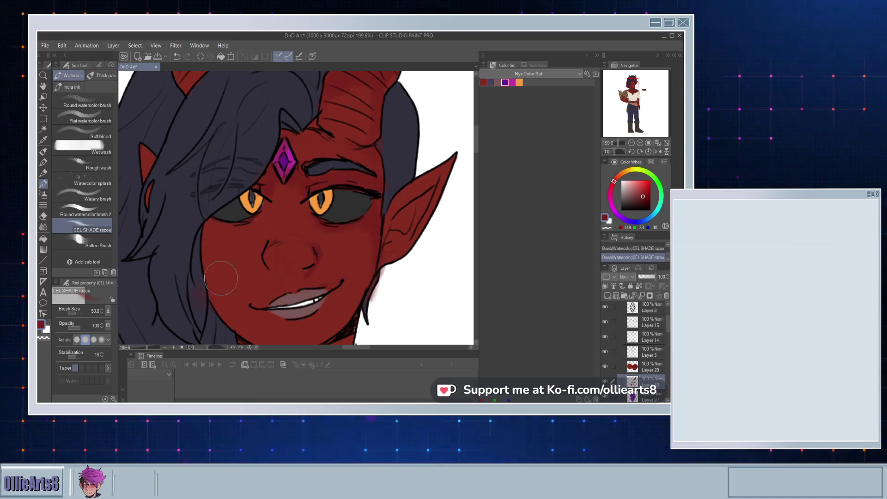
key(ctrl+z)
key(ctrl+z)
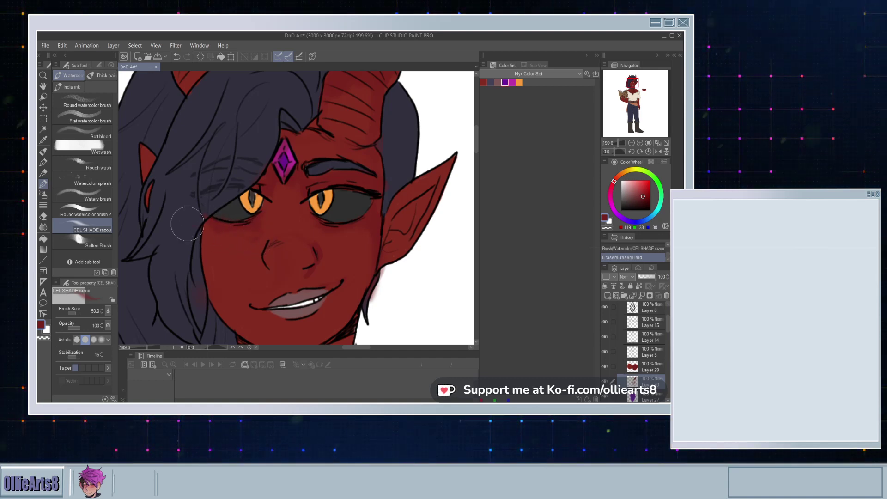
Step: Rework the soft shadow beneath the fringe-side eye and along the side of the nose, undoing the last two changes
drag(222, 240, 249, 244)
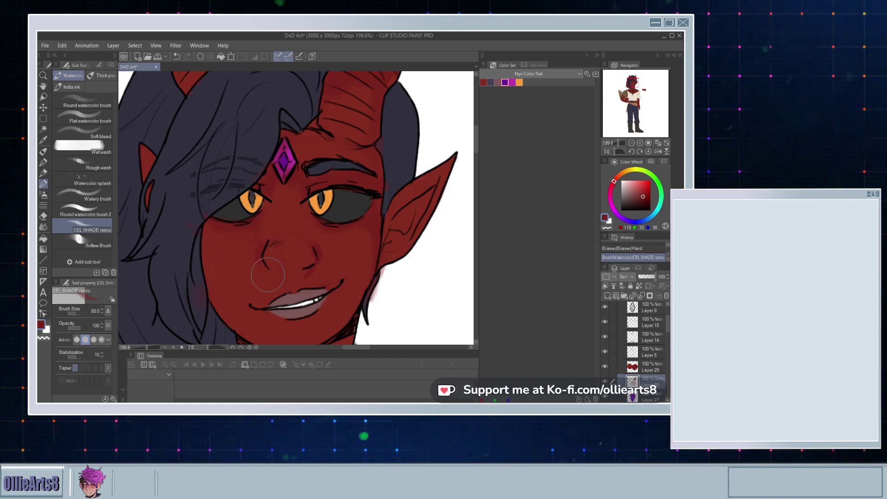
mouse_move(252, 232)
mouse_down()
mouse_move(233, 223)
mouse_move(199, 232)
mouse_move(220, 235)
mouse_move(194, 231)
mouse_up()
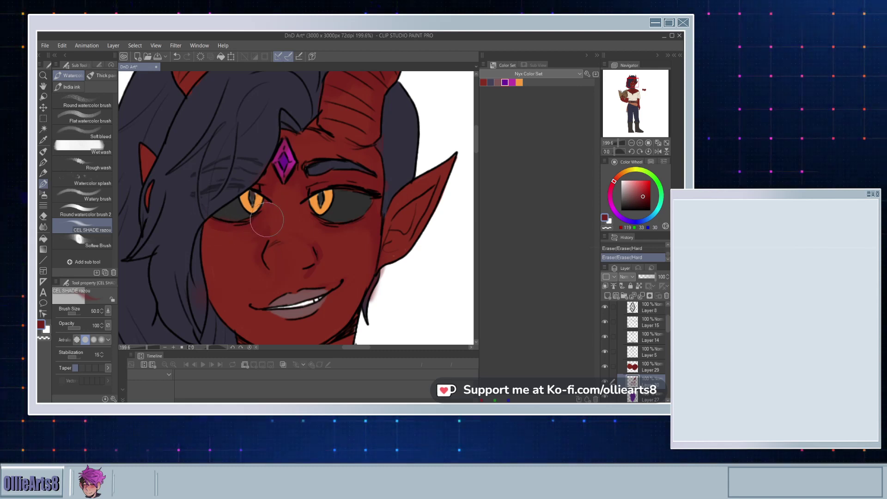
drag(266, 220, 259, 240)
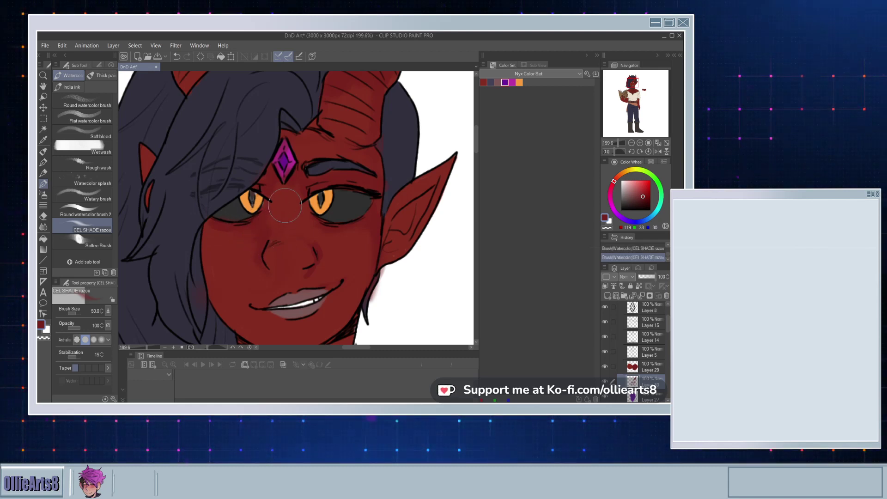
scroll(318, 183, down, 4)
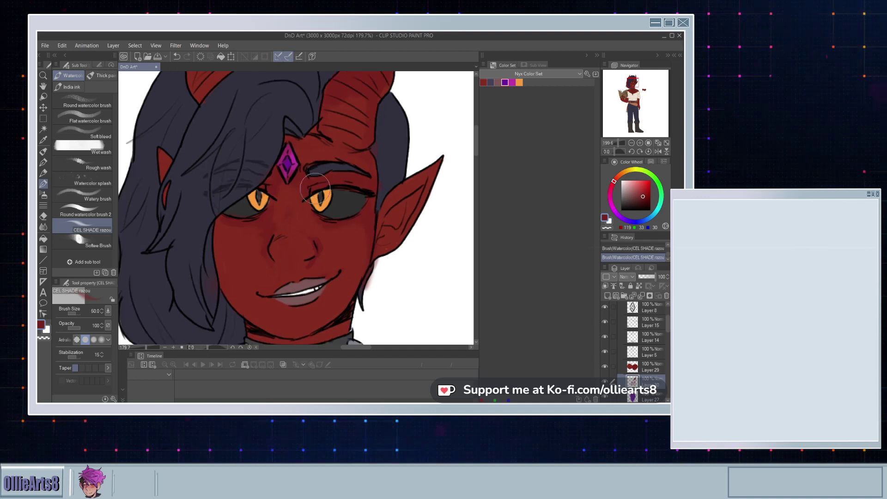
scroll(299, 224, up, 5)
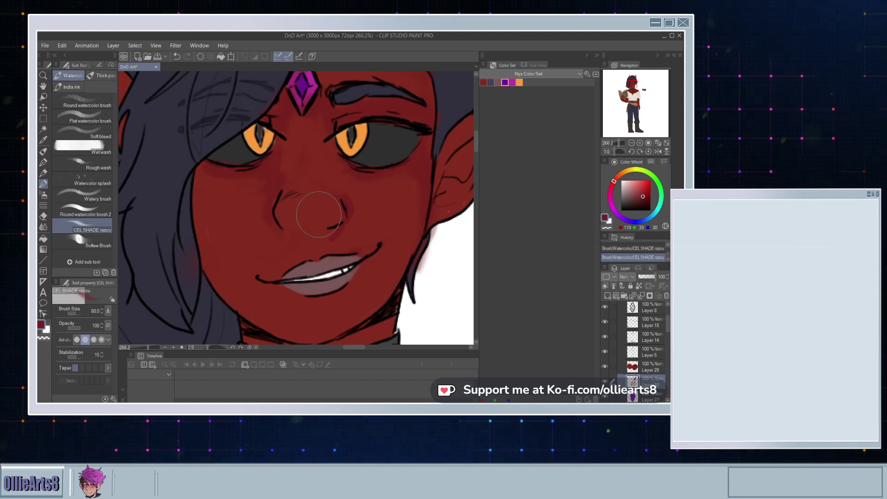
key(ctrl+z)
key(ctrl+z)
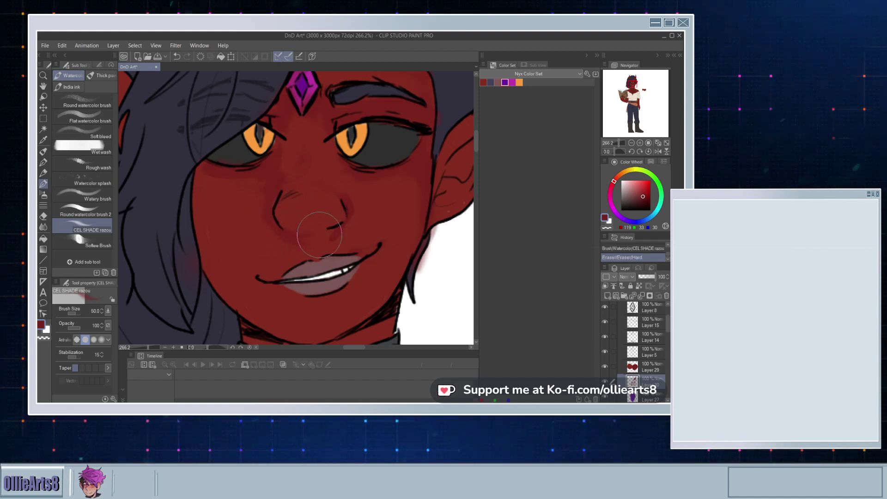
Step: Add soft dark red shading under the nose tip and around the nostril
drag(344, 239, 325, 224)
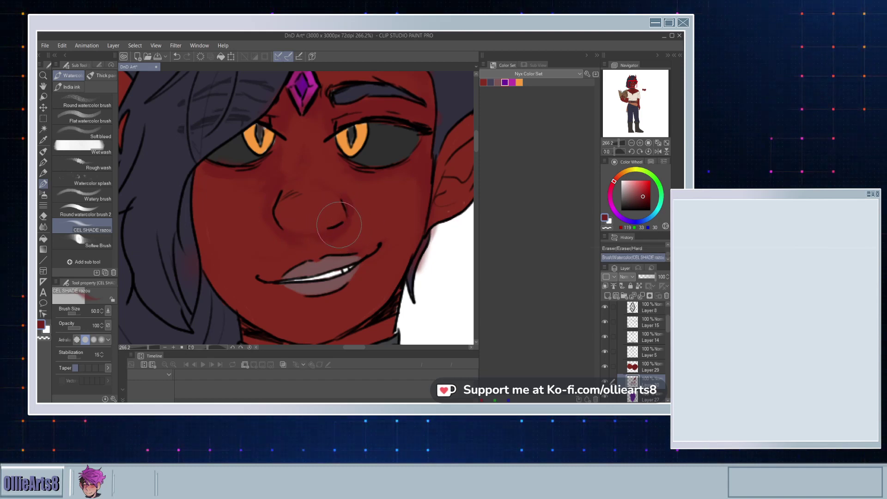
drag(345, 217, 349, 223)
scroll(348, 223, down, 6)
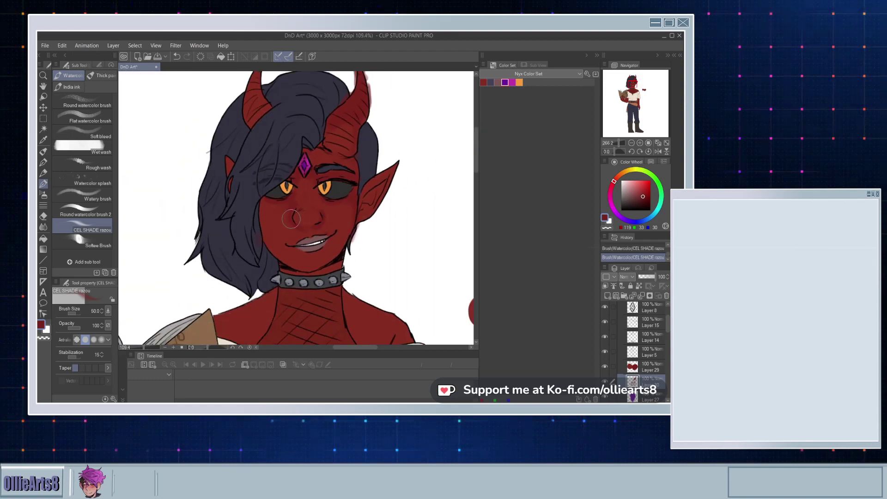
scroll(323, 119, up, 5)
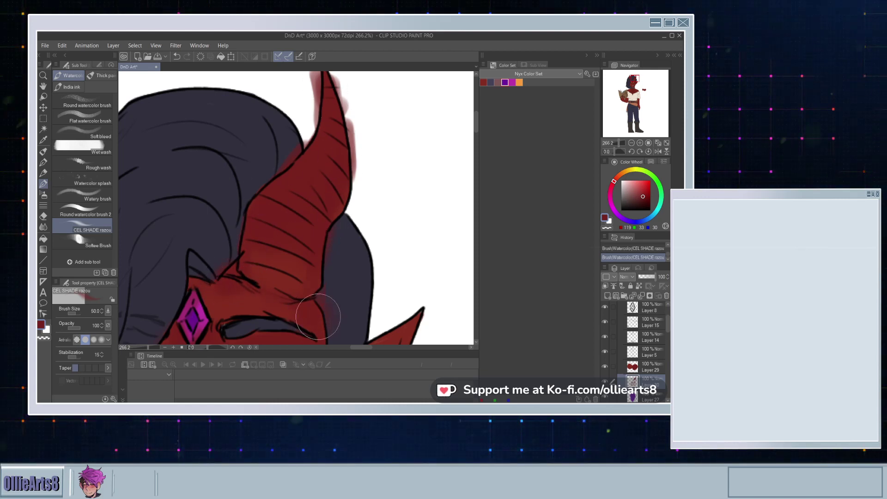
scroll(318, 317, down, 10)
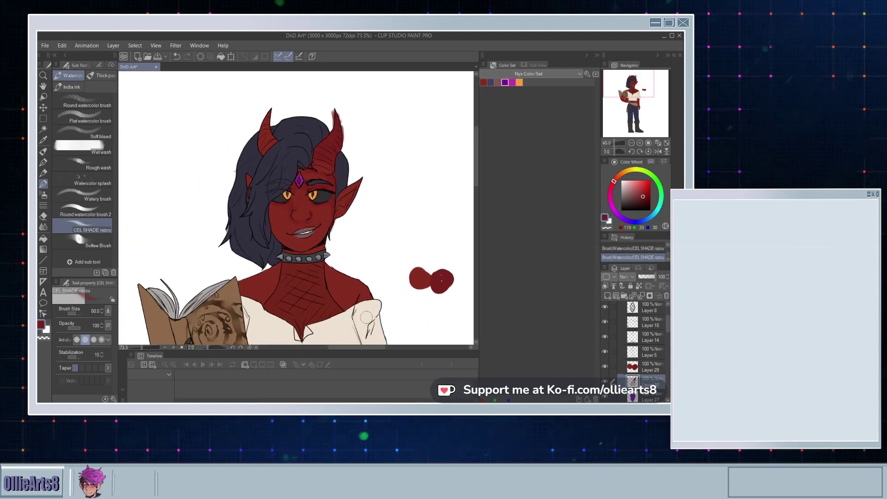
scroll(336, 253, up, 5)
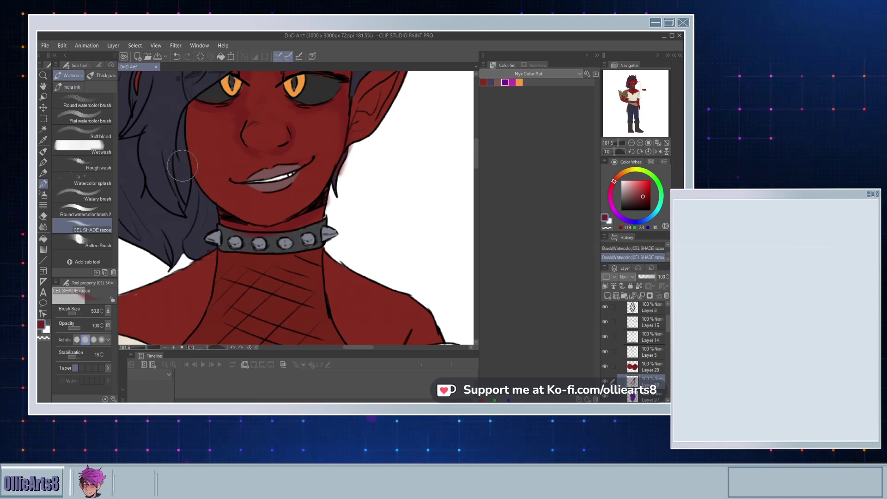
Step: Clear the shading spill beside the jaw, and softly shade the neck and chest in dark red, enlarging the brush to size 80
drag(344, 152, 341, 165)
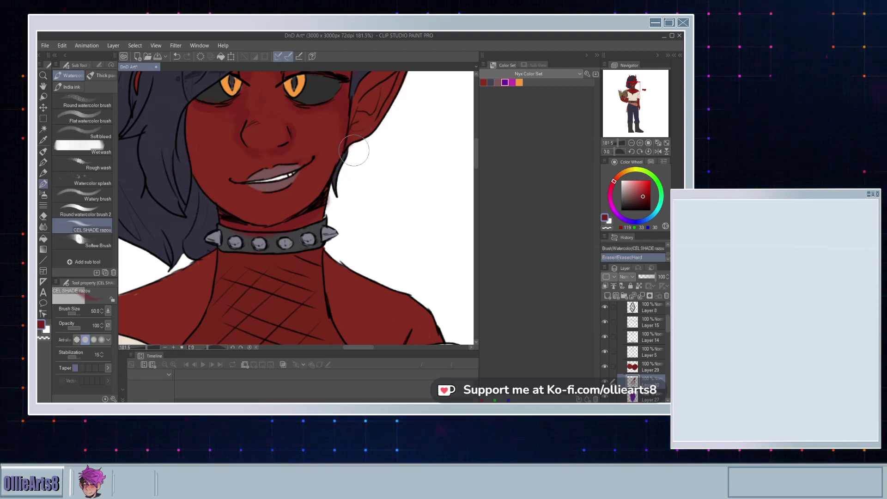
drag(327, 233, 312, 237)
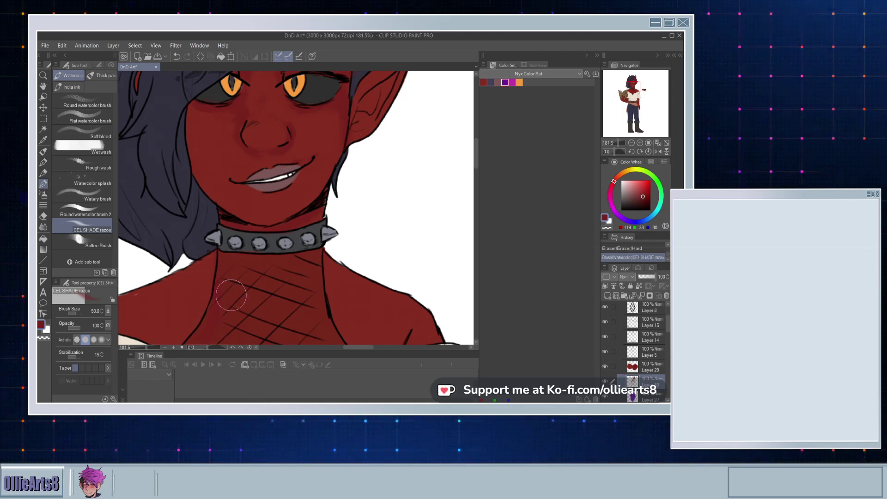
scroll(231, 296, down, 4)
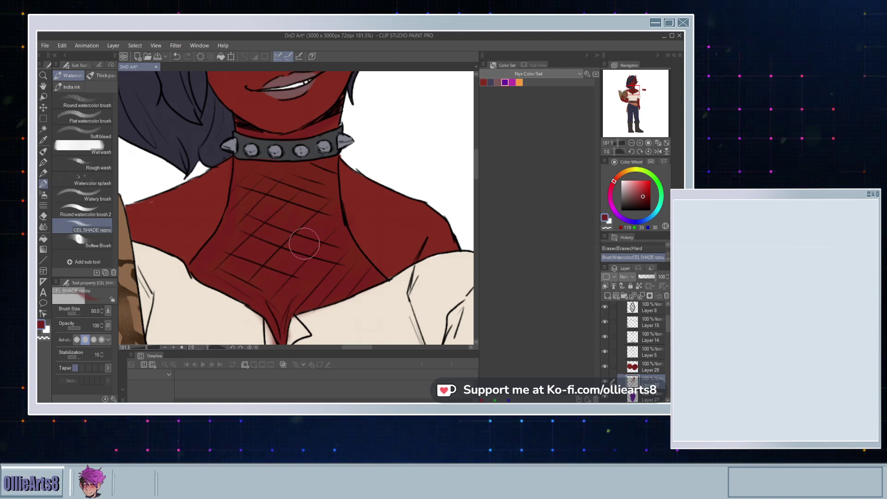
drag(304, 243, 297, 220)
key(bracketright)
key(bracketright)
key(bracketright)
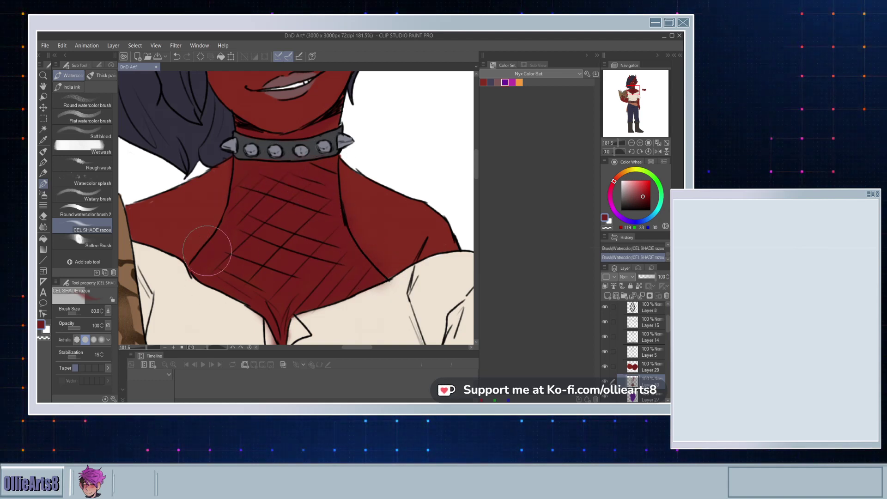
Step: Shade along the neckline toward the backpack-side shoulder at brush size 25, erasing the dark red spill outside the skin
key(bracketleft)
key(bracketleft)
key(bracketleft)
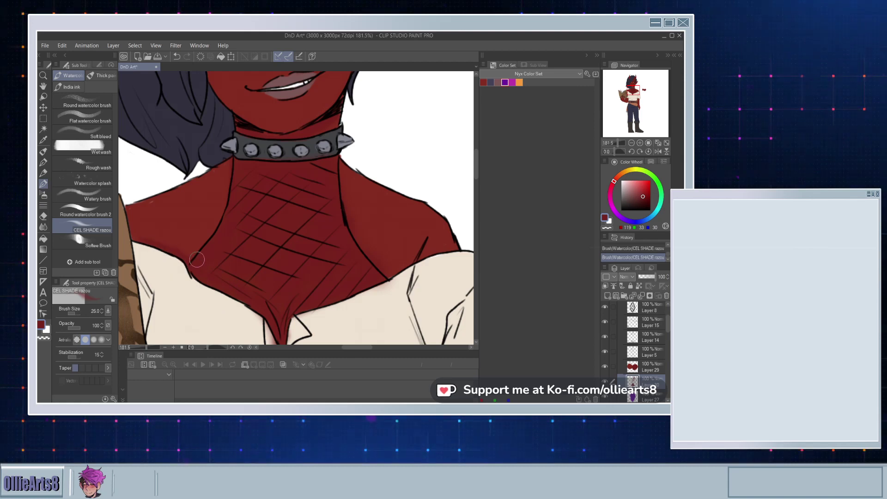
drag(160, 244, 248, 272)
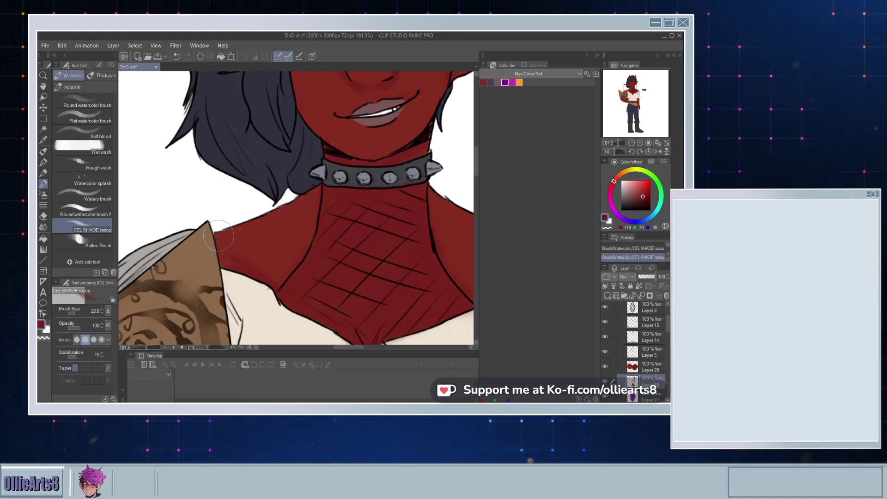
drag(219, 236, 238, 312)
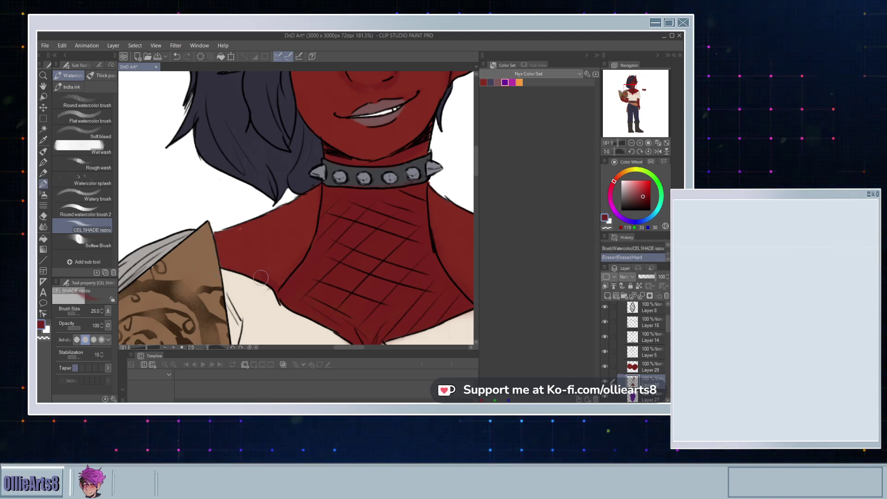
drag(268, 276, 300, 279)
Step: Shade the opposite shoulder along its crease and the shirt's upper edge, and erase the spill over the shirt
drag(353, 271, 154, 214)
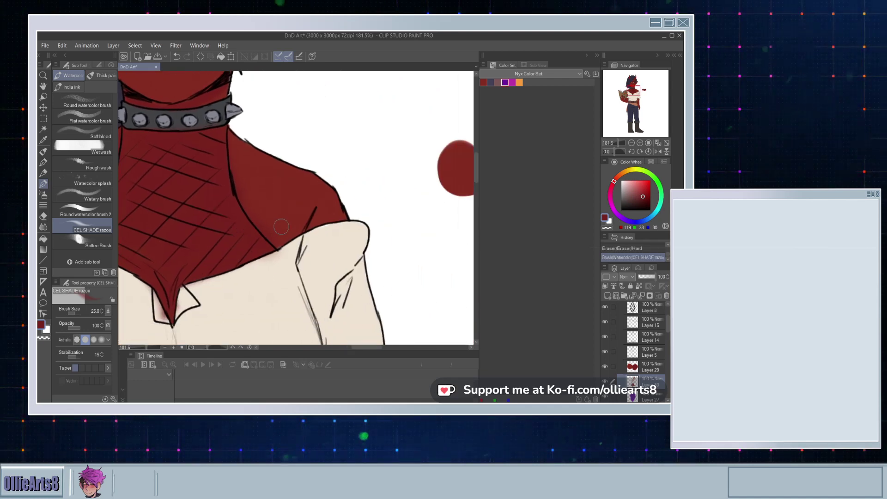
drag(270, 244, 278, 249)
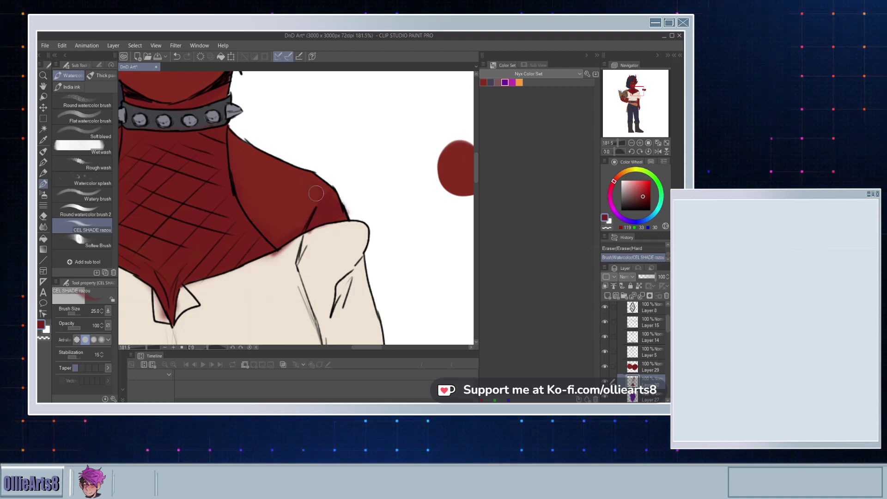
mouse_move(323, 217)
mouse_down()
mouse_move(307, 236)
mouse_move(253, 259)
mouse_move(322, 233)
mouse_up()
drag(267, 260, 318, 235)
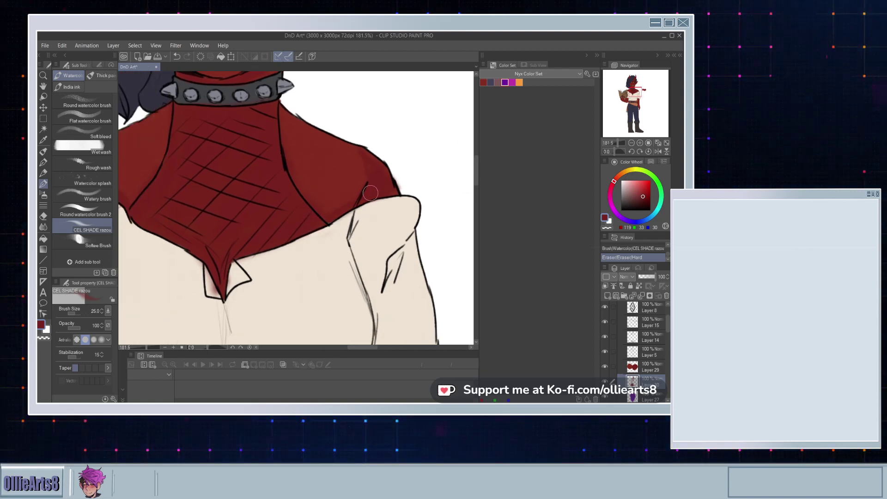
click(370, 193)
Step: Shade the face edge and the partly hidden ear on the fringe side, cleaning the spill off the hair
scroll(278, 207, up, 8)
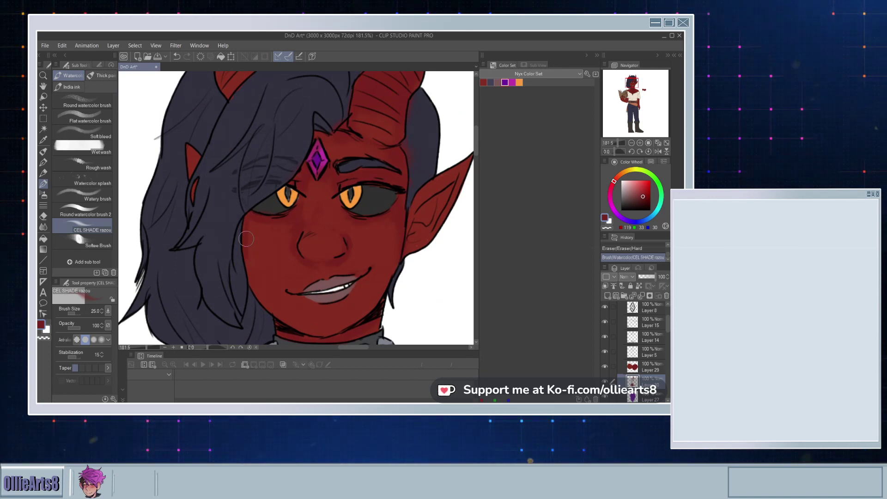
drag(255, 219, 245, 240)
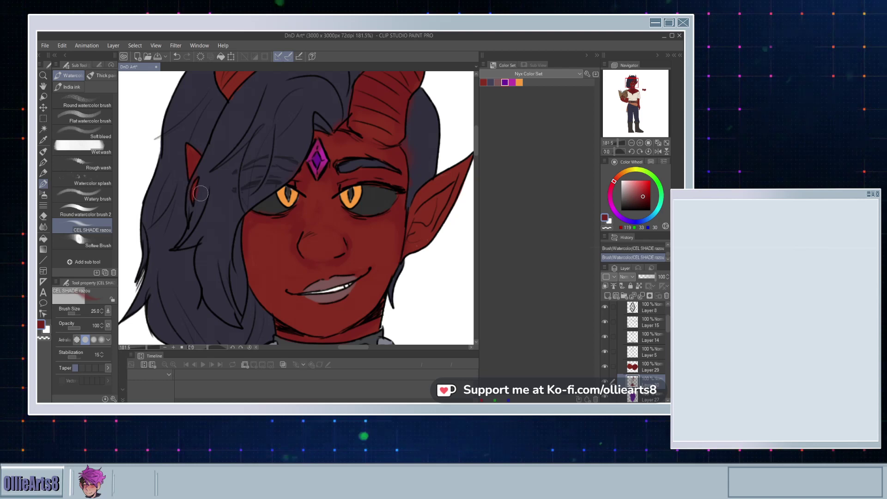
key(ctrl+z)
key(ctrl+z)
drag(218, 141, 242, 194)
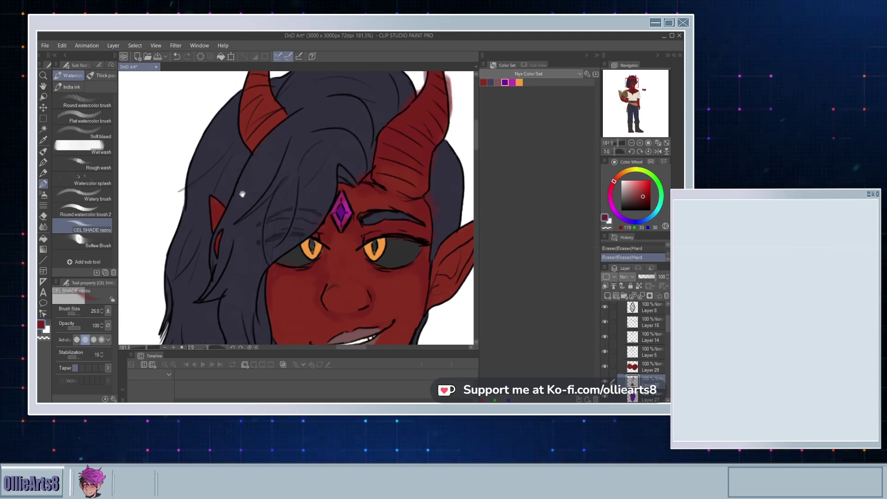
Step: Shade the fringe-side horn in dark red and erase the excess colour outside its outline
drag(252, 142, 237, 261)
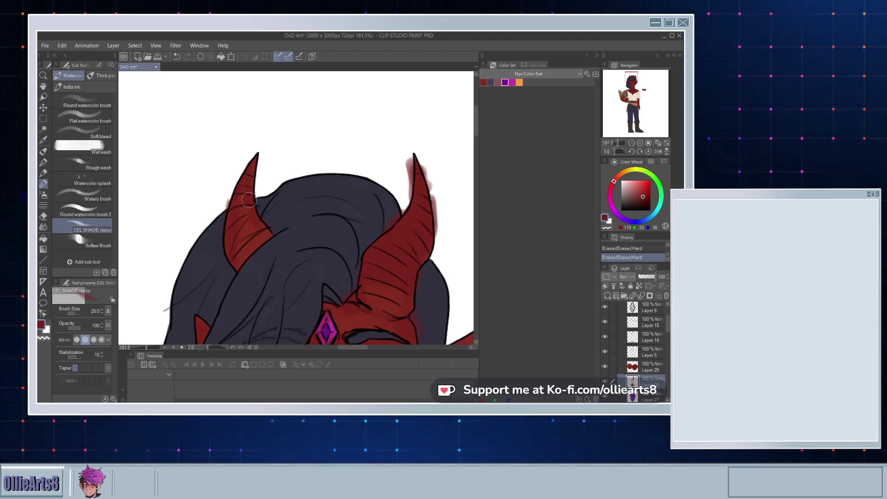
drag(236, 169, 234, 182)
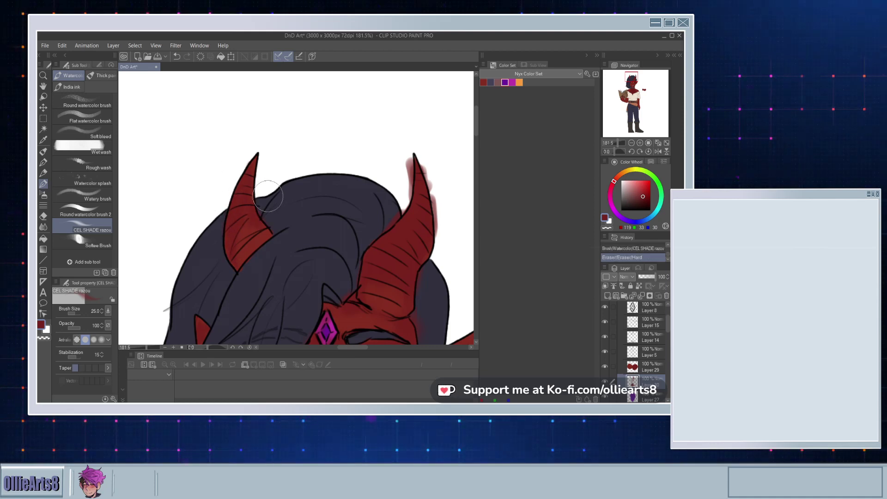
key(ctrl+z)
key(ctrl+z)
drag(331, 261, 269, 180)
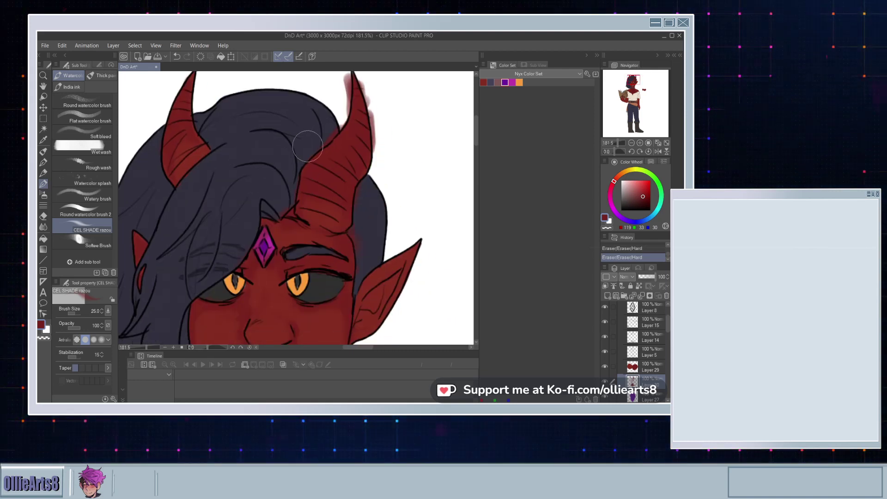
Step: Erase the shading spill around the larger horn's tip and outer edge and from the hair beside the forehead gem
drag(308, 145, 259, 206)
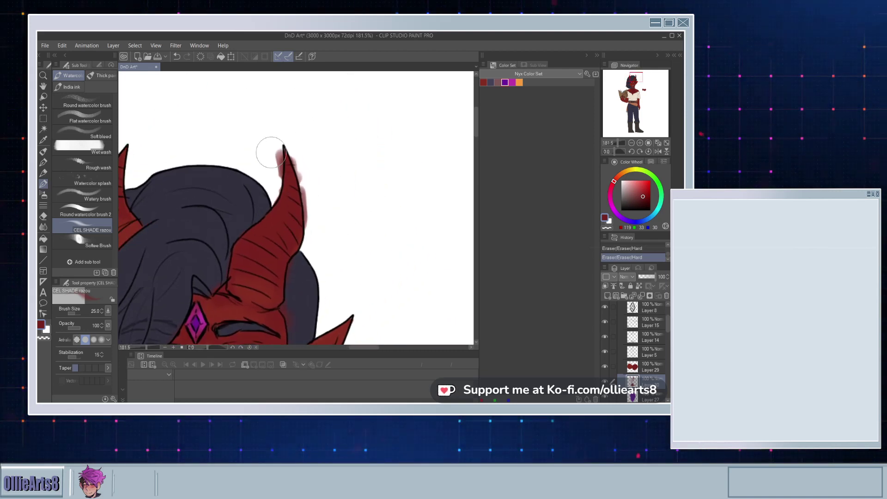
mouse_move(271, 152)
mouse_down()
mouse_move(274, 188)
mouse_move(302, 167)
mouse_move(290, 150)
mouse_move(306, 188)
mouse_up()
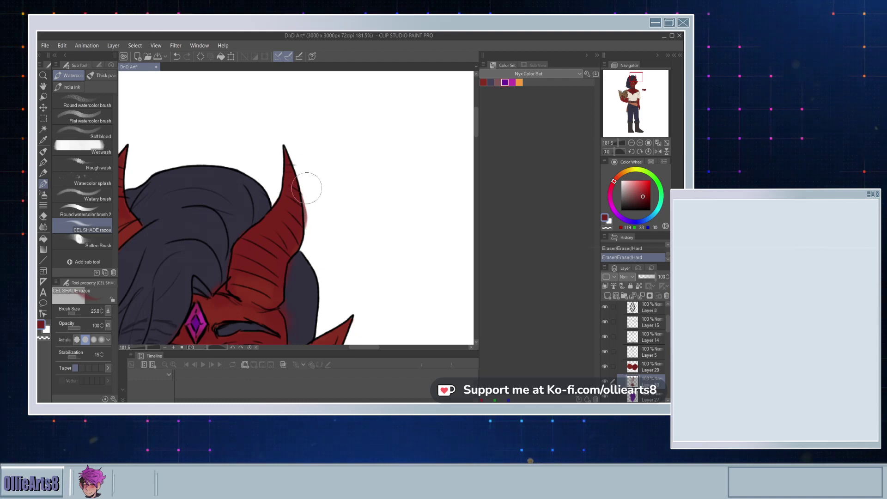
drag(300, 232, 339, 101)
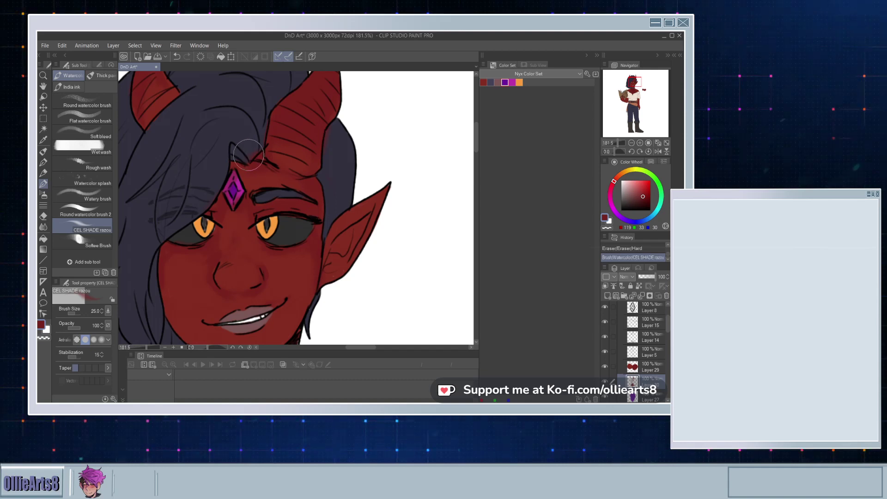
mouse_move(250, 158)
mouse_down()
mouse_move(263, 115)
mouse_move(255, 170)
mouse_up()
drag(275, 116, 262, 145)
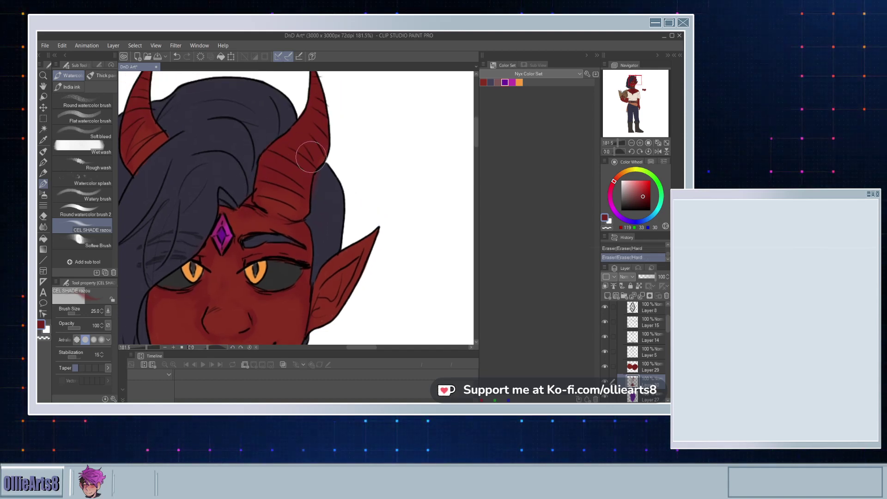
drag(302, 228, 327, 195)
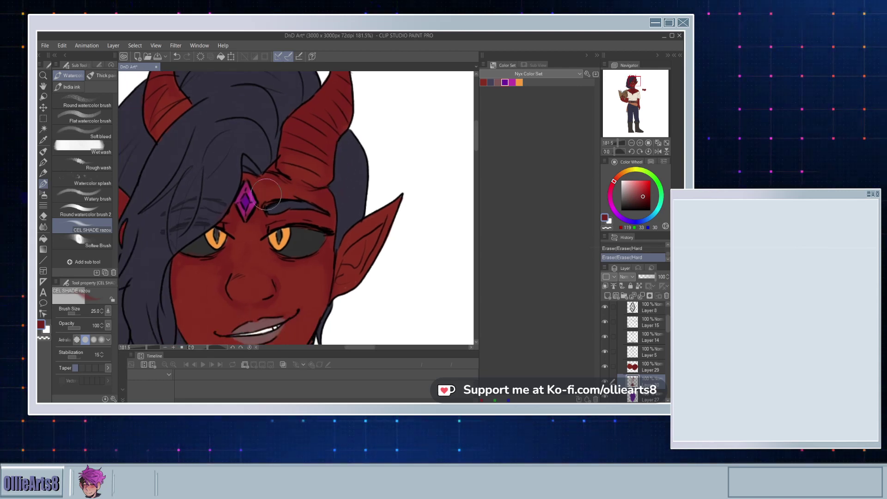
Step: Undo the last erasure, and blend the face shading around the nose and cheeks with the Painterly blender at size 50
click(43, 227)
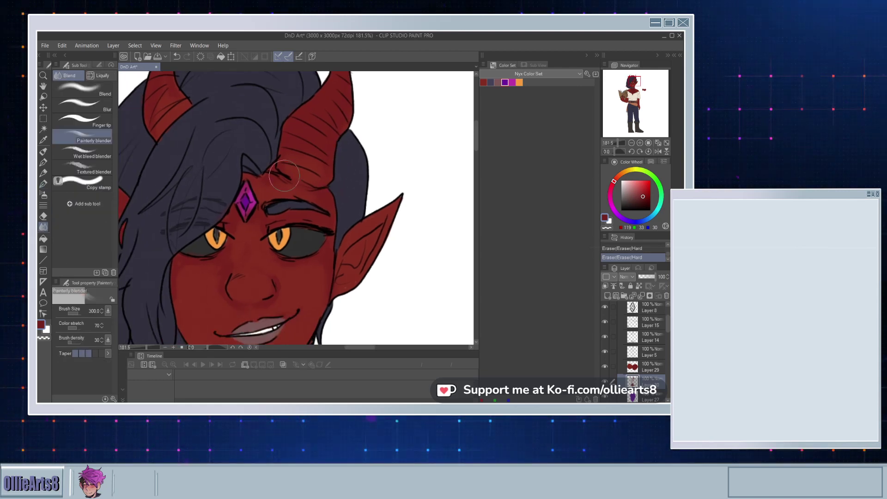
scroll(284, 176, up, 2)
key(ctrl+z)
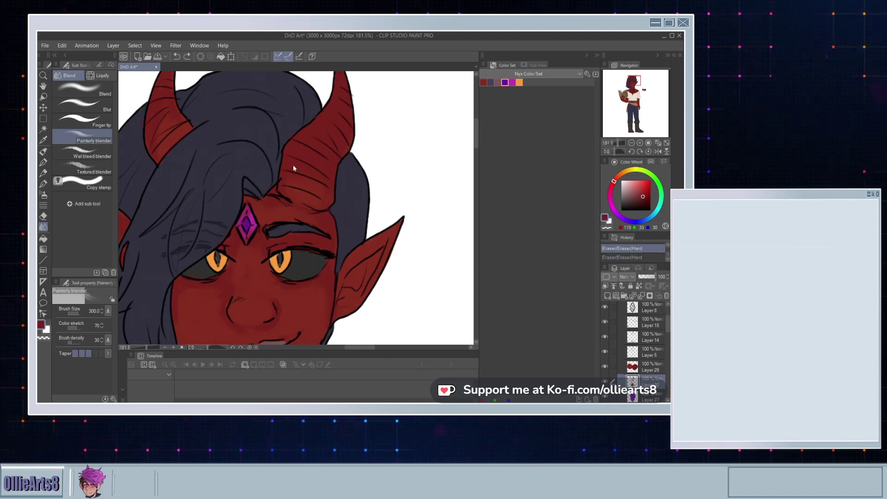
key(bracketleft)
key(bracketleft)
key(bracketleft)
key(bracketleft)
key(bracketleft)
key(bracketleft)
key(bracketleft)
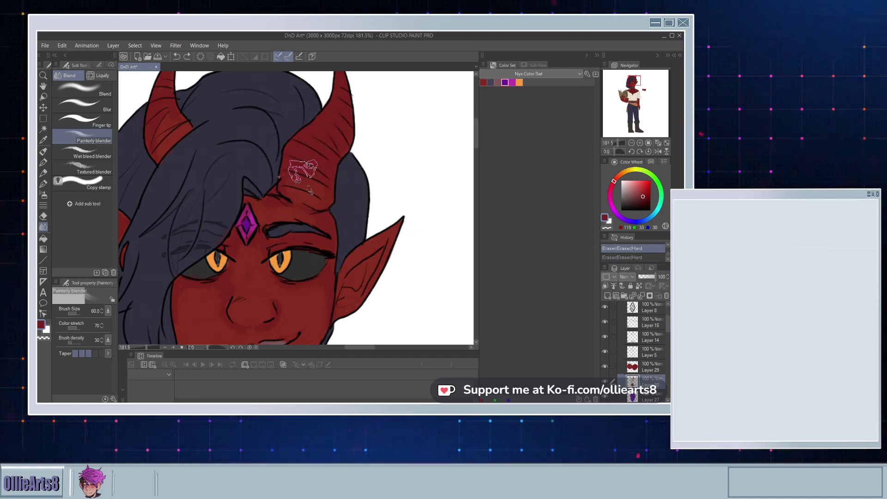
key(bracketleft)
key(bracketleft)
key(bracketleft)
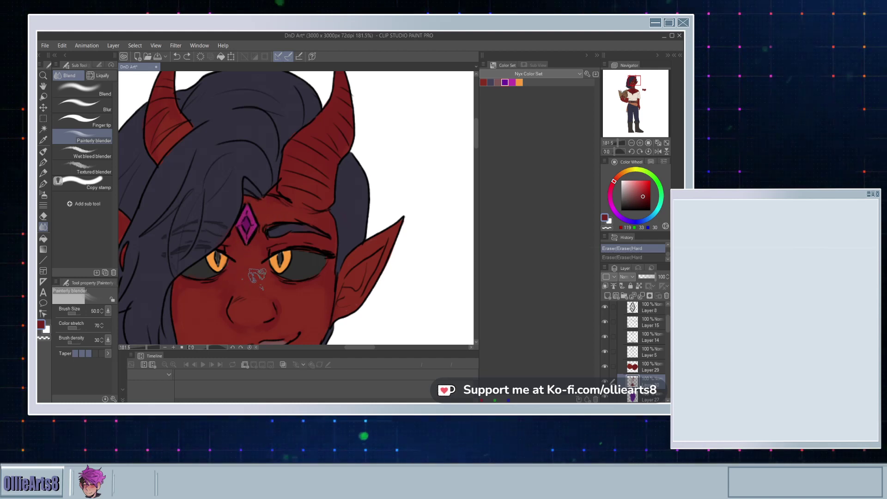
mouse_move(257, 276)
mouse_down()
mouse_move(319, 289)
mouse_move(324, 300)
mouse_move(322, 277)
mouse_move(375, 184)
mouse_up()
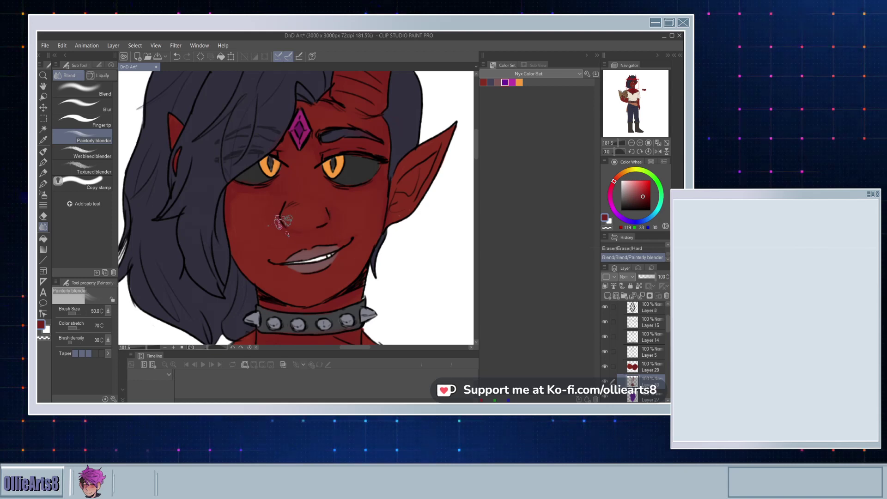
drag(283, 223, 317, 229)
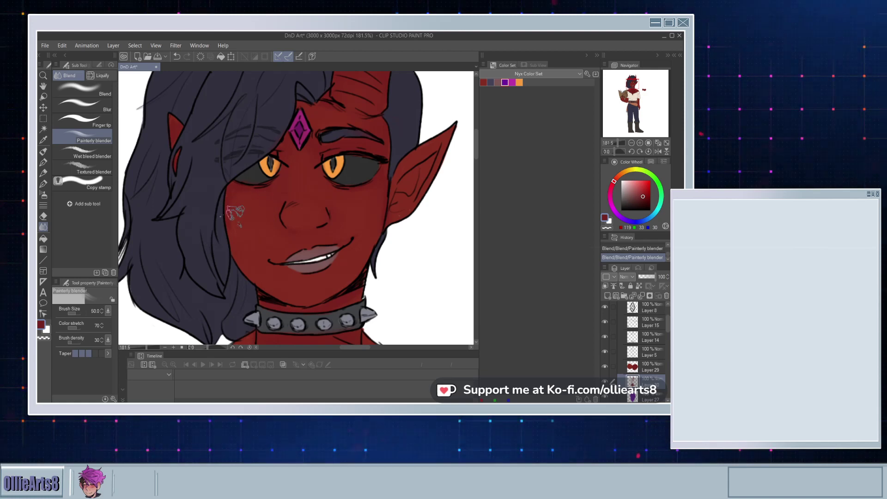
Step: Blend the shading across both shoulders and along the side of the neck with the Painterly blender
scroll(277, 257, down, 5)
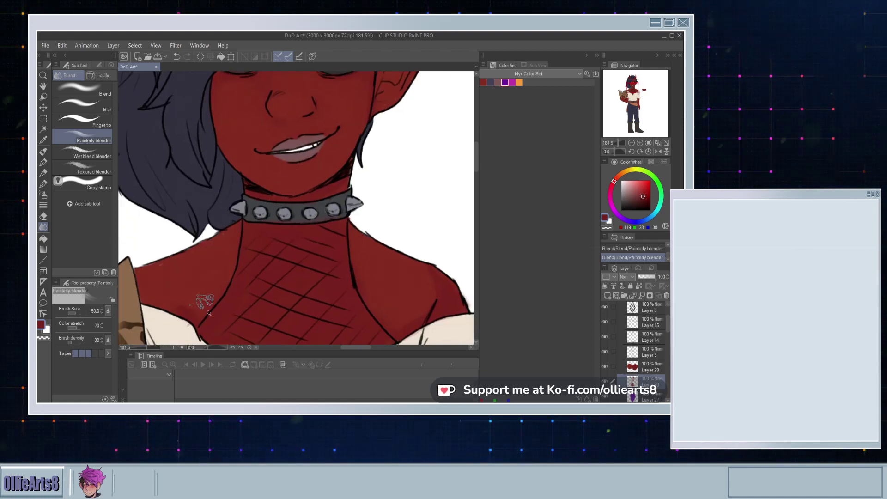
scroll(254, 226, down, 3)
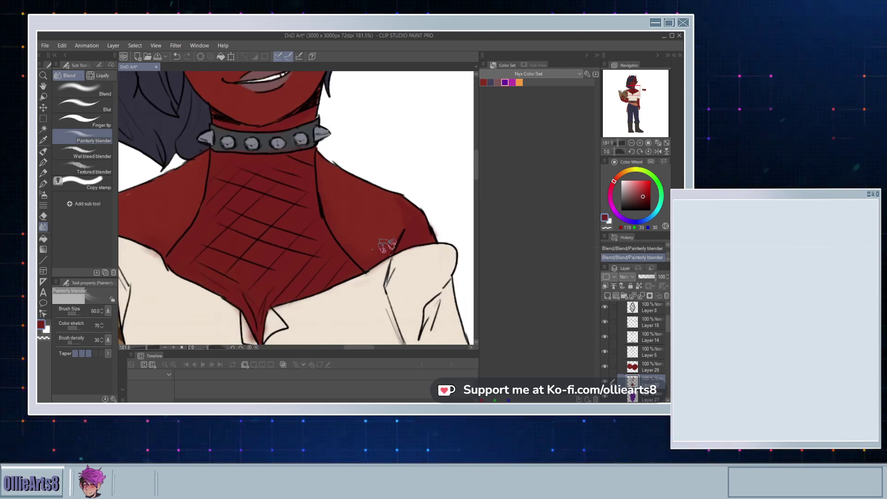
drag(390, 224, 349, 214)
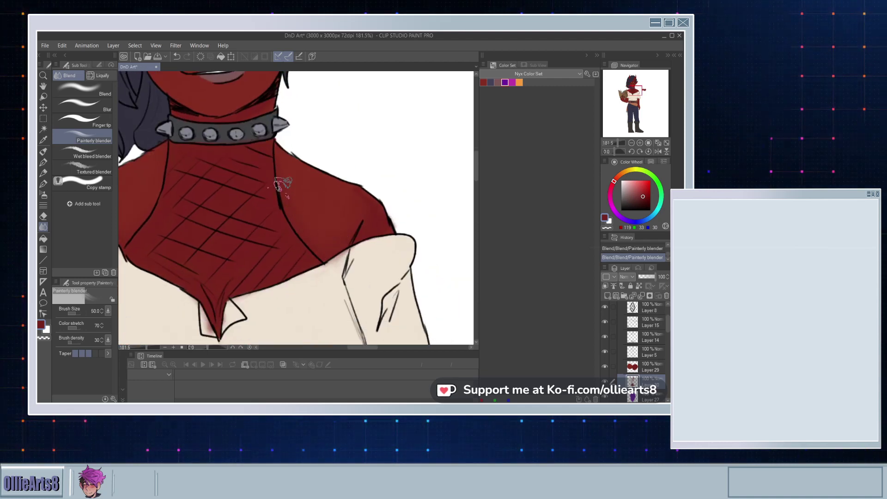
drag(272, 150, 313, 258)
drag(285, 232, 294, 263)
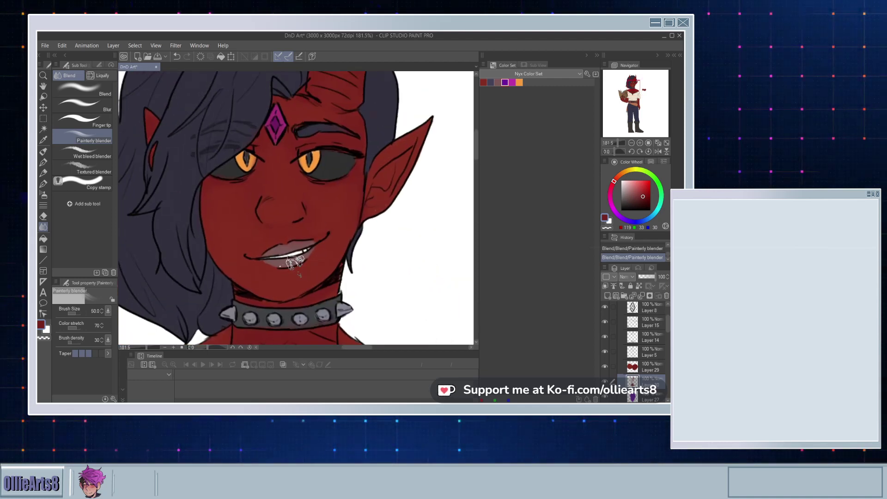
Step: Blend the shading on the fringe-side horn and ear, and erase the colour that spills onto the hair
scroll(325, 233, up, 6)
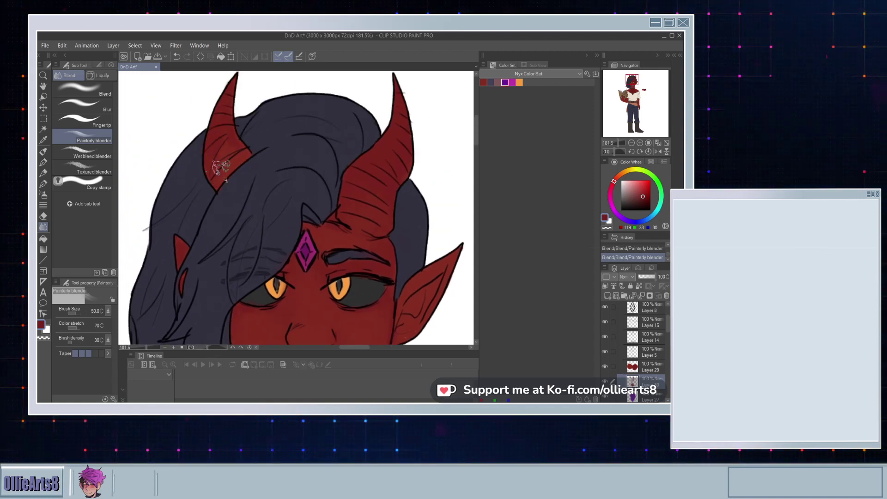
scroll(230, 139, up, 2)
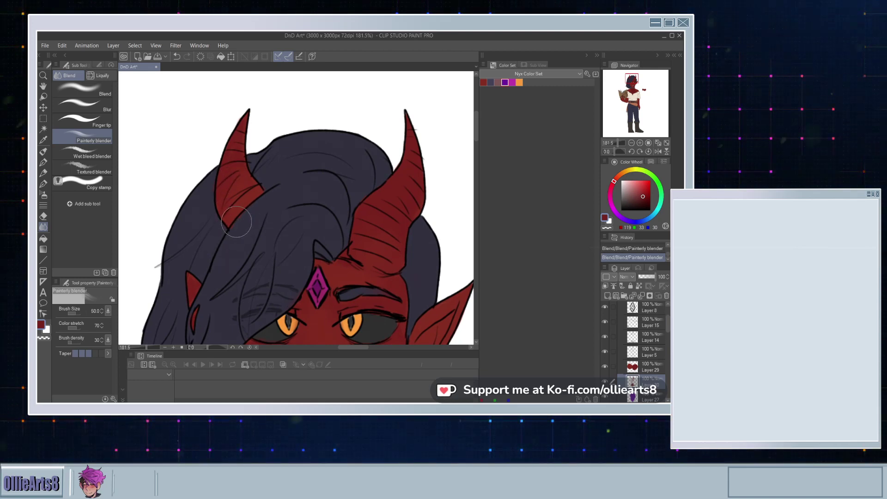
drag(273, 236, 280, 200)
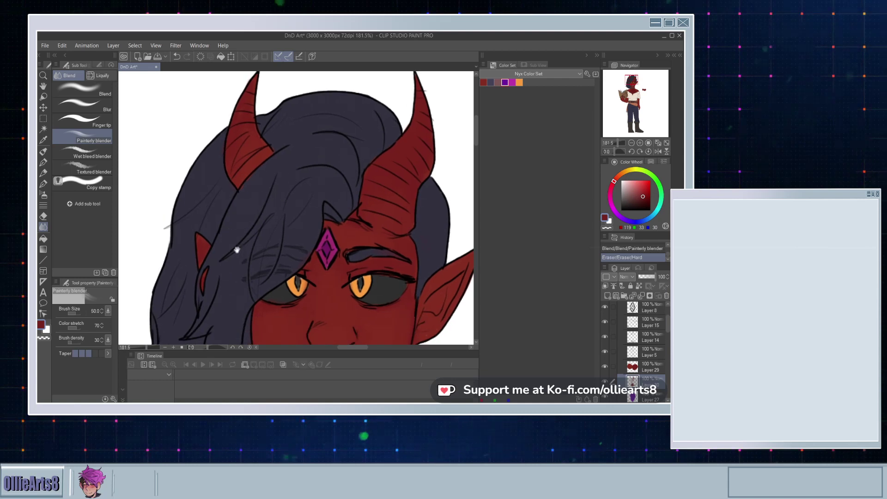
key(ctrl+z)
mouse_move(236, 249)
mouse_down()
mouse_move(251, 201)
mouse_move(209, 244)
mouse_up()
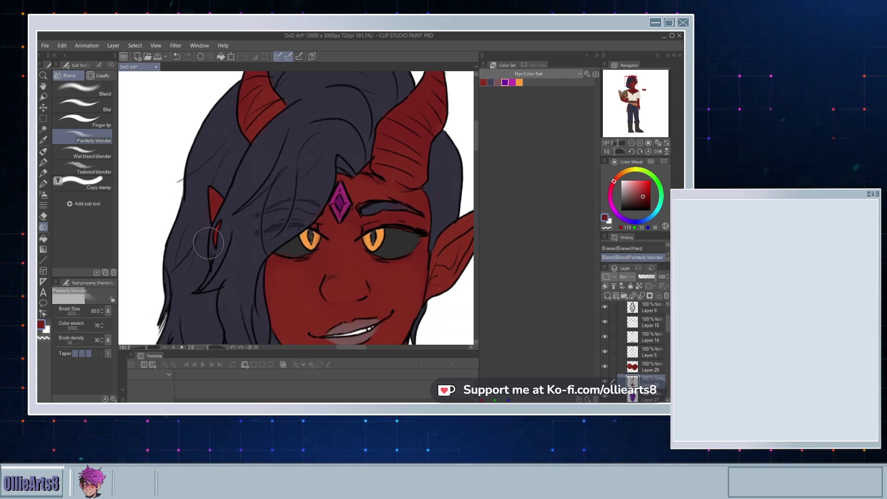
Step: Undo the last Painterly blender stroke on the hair beside the fringe-side ear
key(ctrl+z)
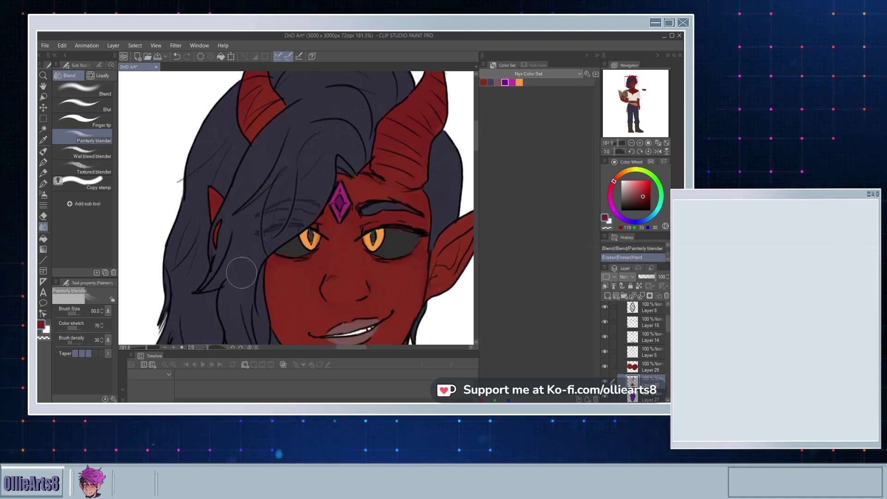
scroll(404, 145, down, 5)
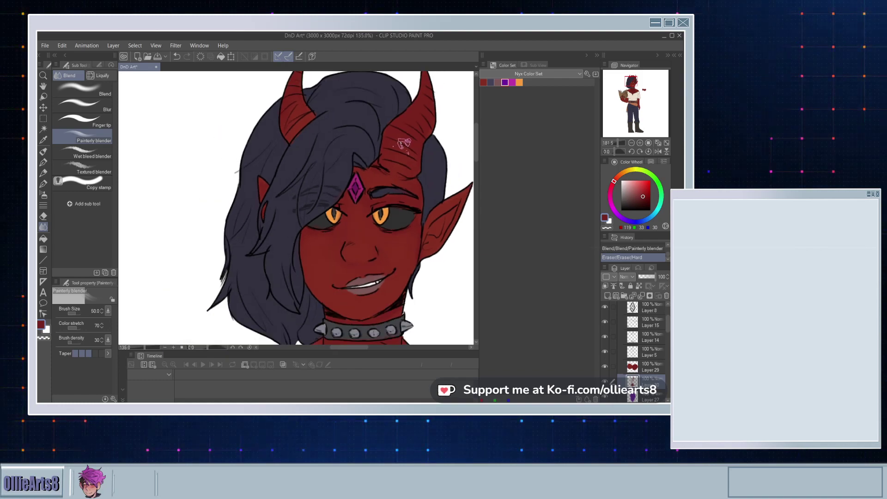
scroll(329, 144, up, 3)
scroll(329, 143, down, 4)
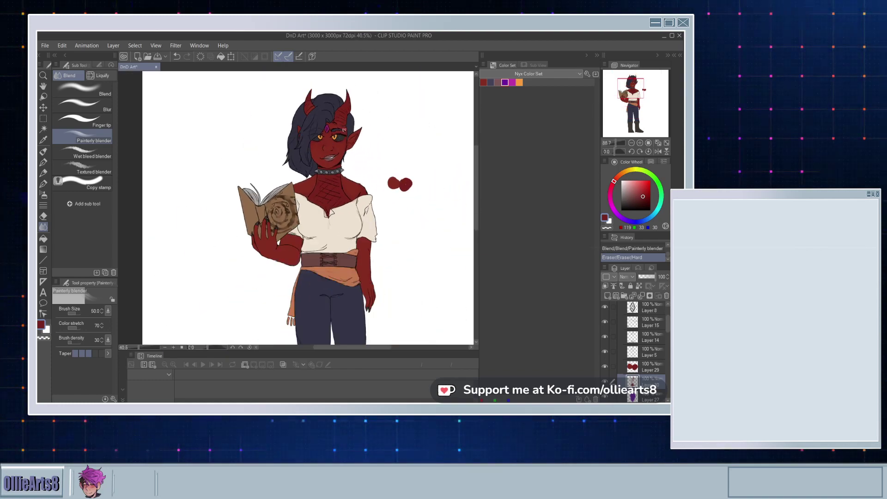
scroll(329, 143, up, 5)
Step: Compare the head and shoulders with and without shading by switching the shading layer's visibility
click(604, 381)
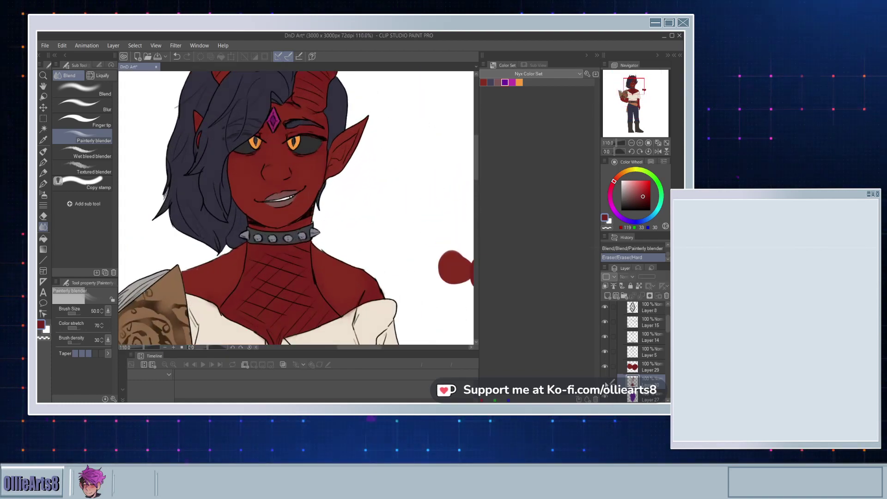
click(605, 382)
click(605, 382)
click(604, 381)
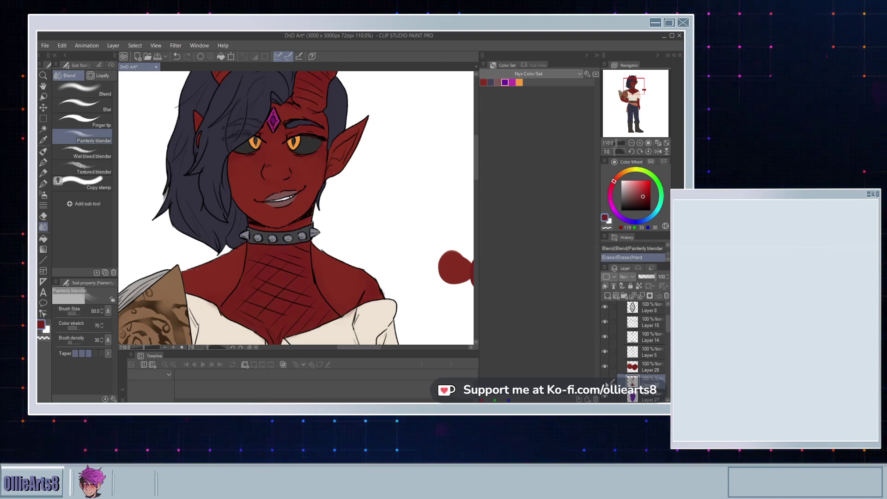
click(604, 381)
click(604, 380)
scroll(366, 223, down, 3)
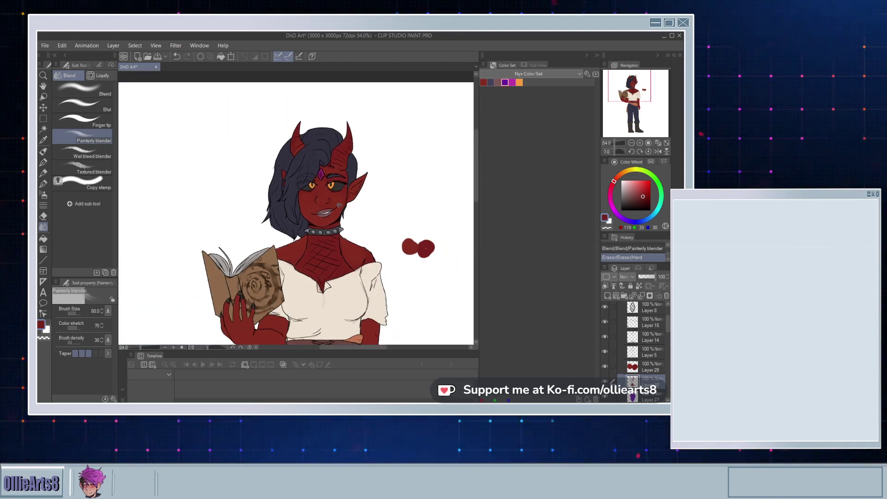
Step: Examine the face and neck up close with the shading layer hidden and shown repeatedly
scroll(337, 205, up, 4)
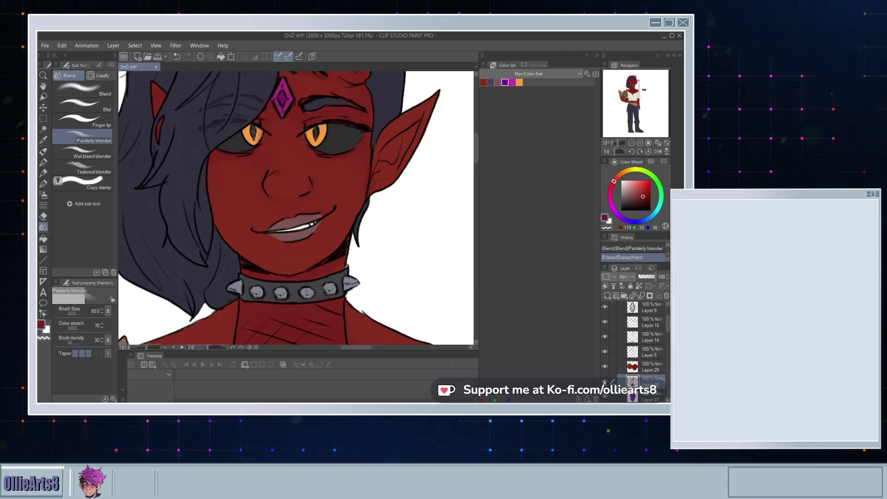
click(604, 382)
click(603, 382)
click(603, 382)
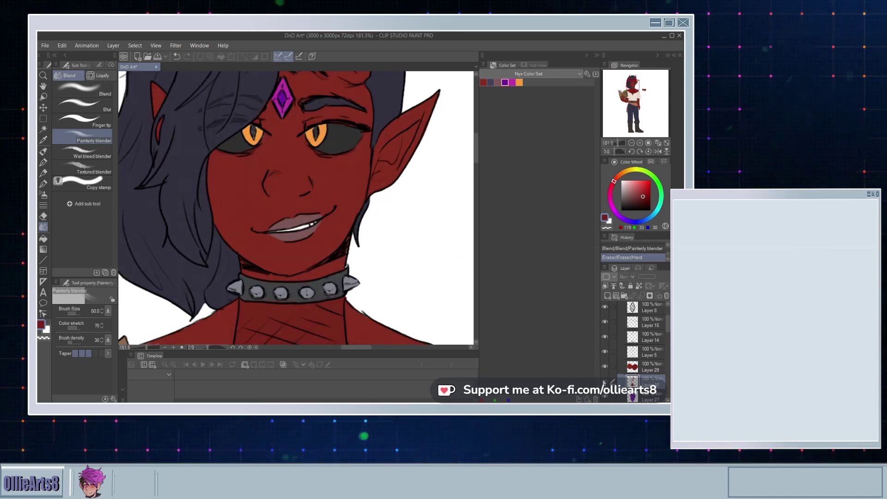
click(604, 382)
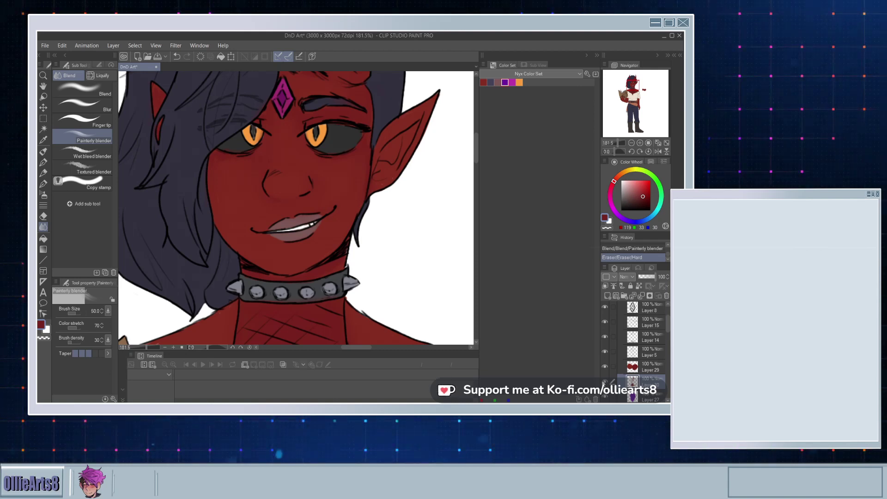
click(605, 381)
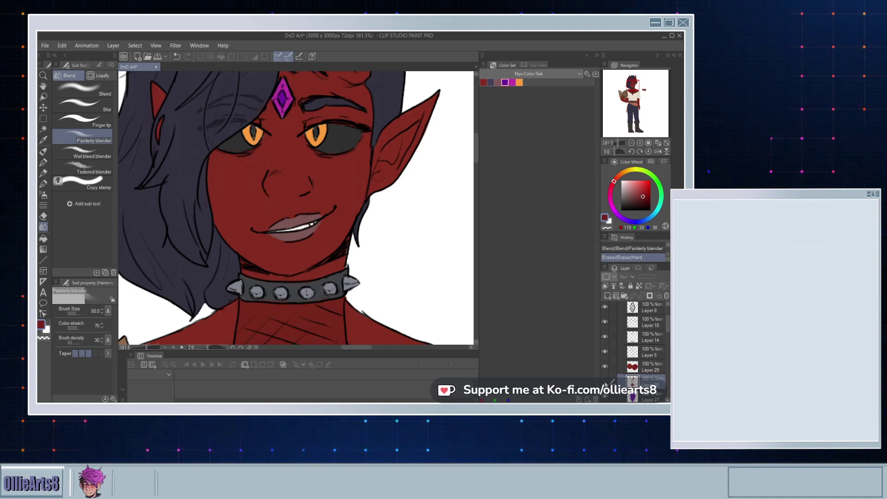
click(604, 382)
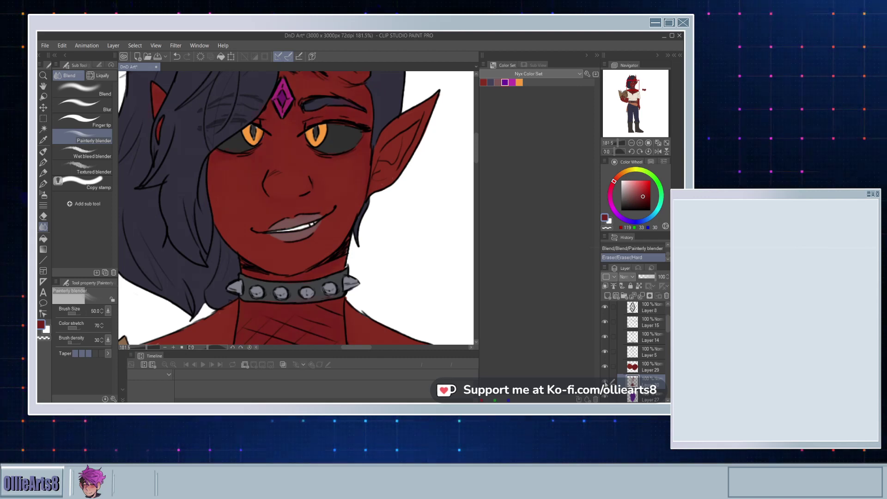
click(604, 381)
click(604, 382)
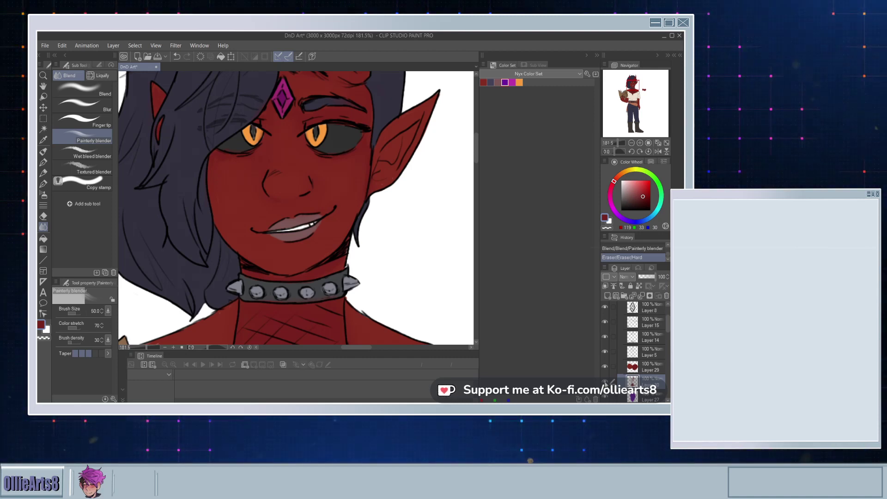
click(604, 382)
click(604, 381)
click(604, 382)
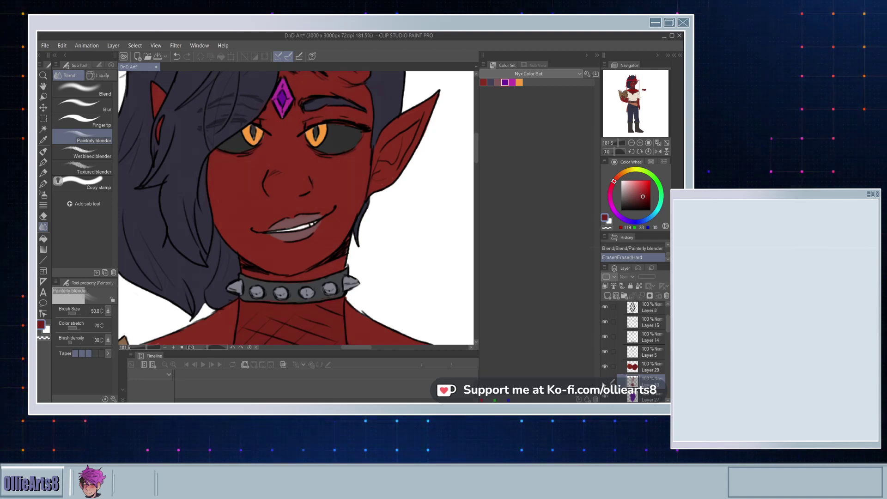
click(604, 382)
click(604, 381)
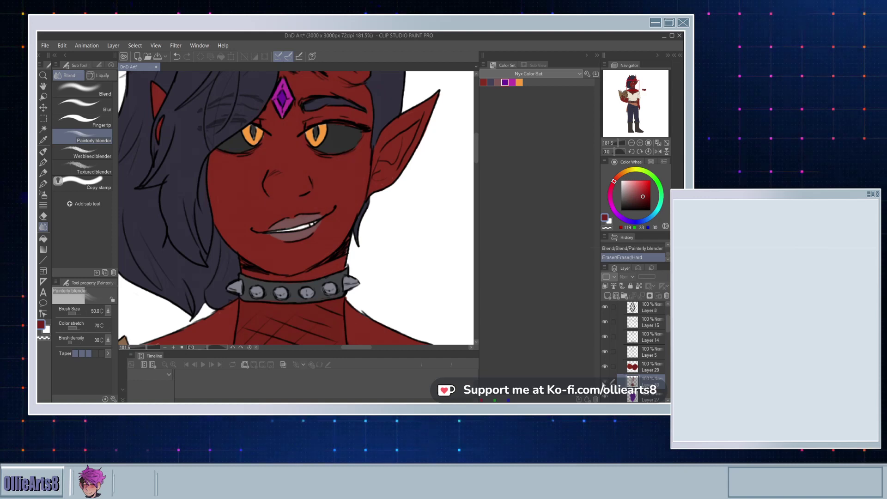
click(604, 381)
click(605, 381)
click(604, 382)
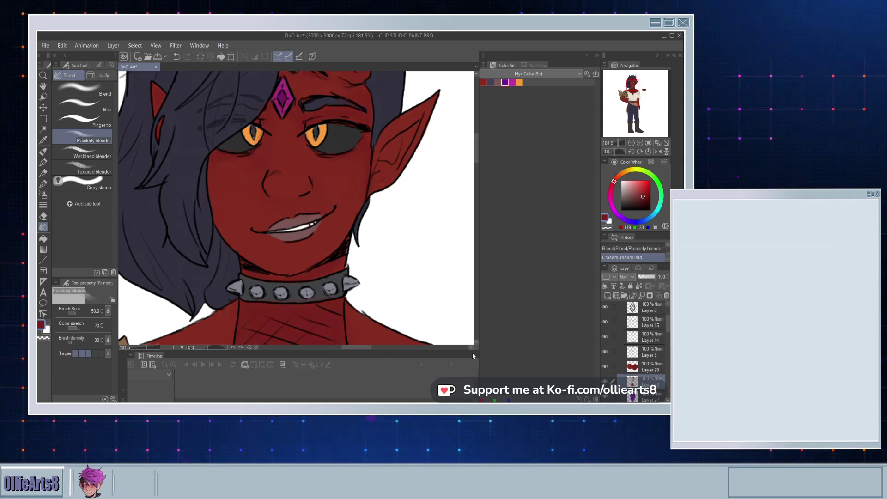
Step: Shade the arm beneath the book and the fingers holding it with the CEL SHADE watercolor brush at size 25
scroll(276, 258, down, 10)
scroll(247, 317, up, 3)
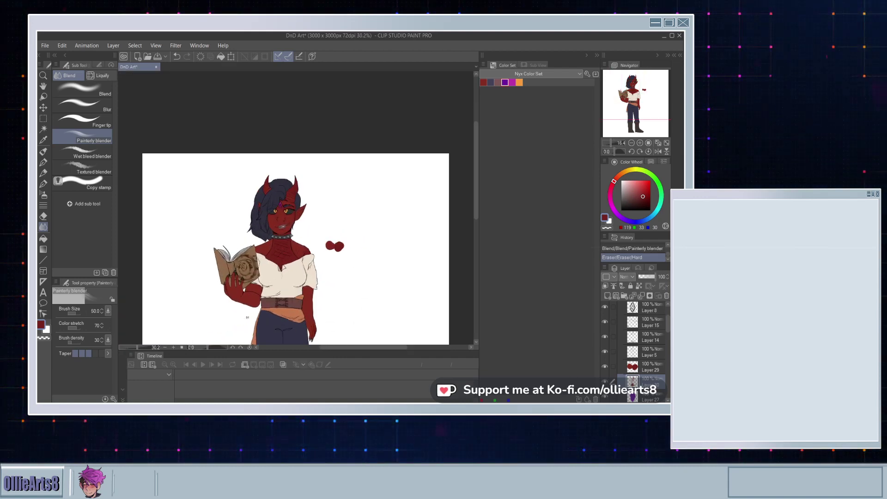
scroll(247, 317, up, 8)
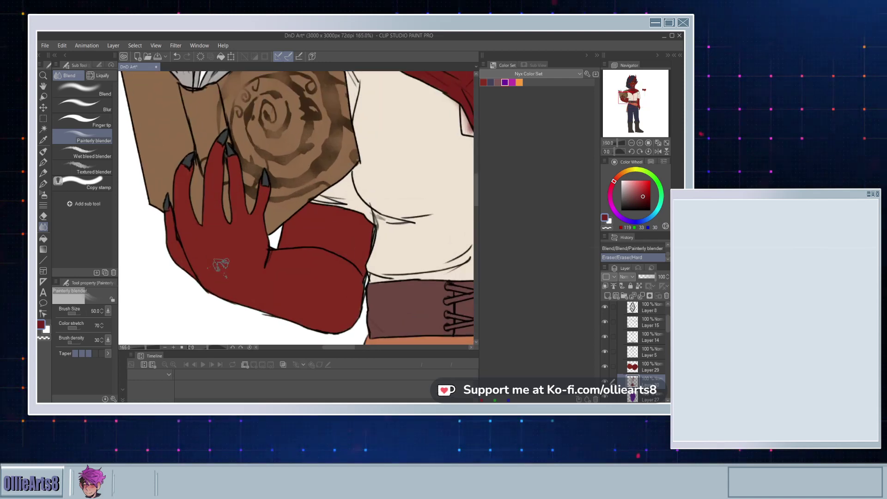
scroll(221, 264, up, 1)
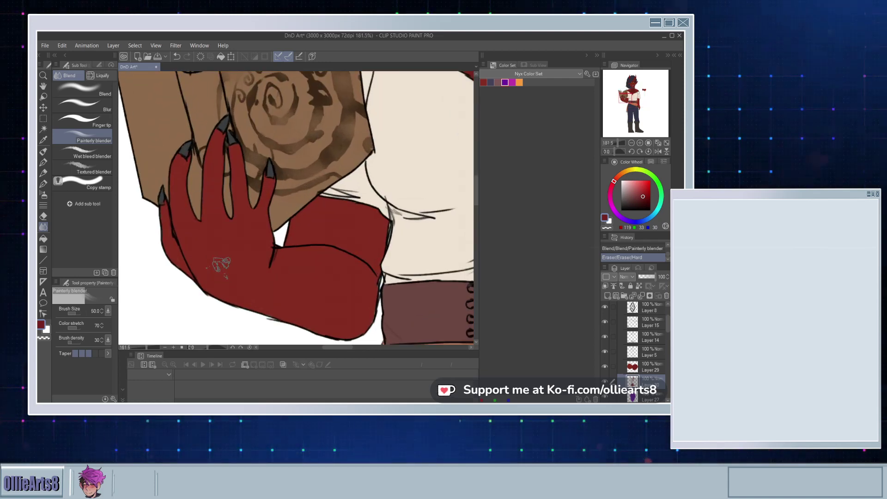
click(43, 183)
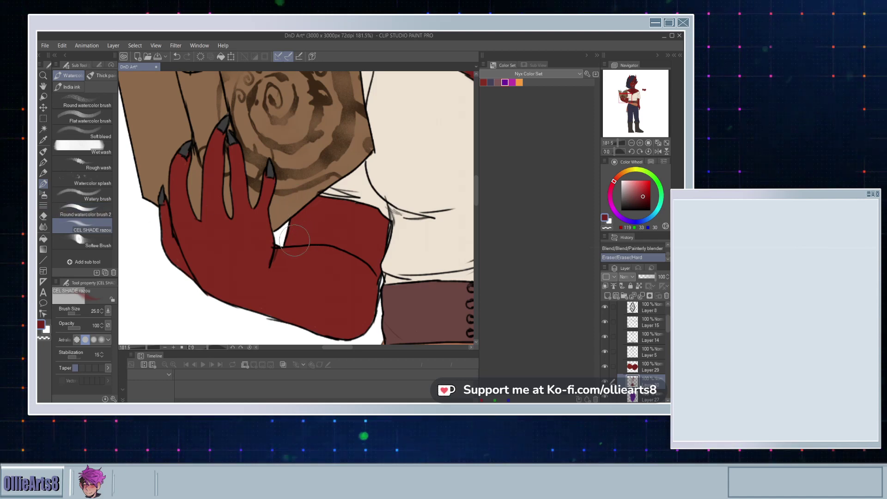
drag(294, 240, 306, 232)
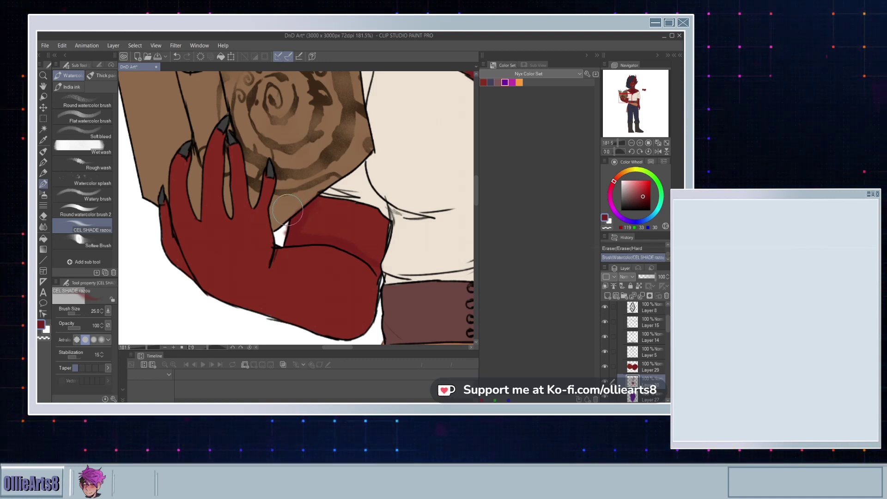
mouse_move(277, 231)
mouse_down()
mouse_move(272, 217)
mouse_move(295, 219)
mouse_up()
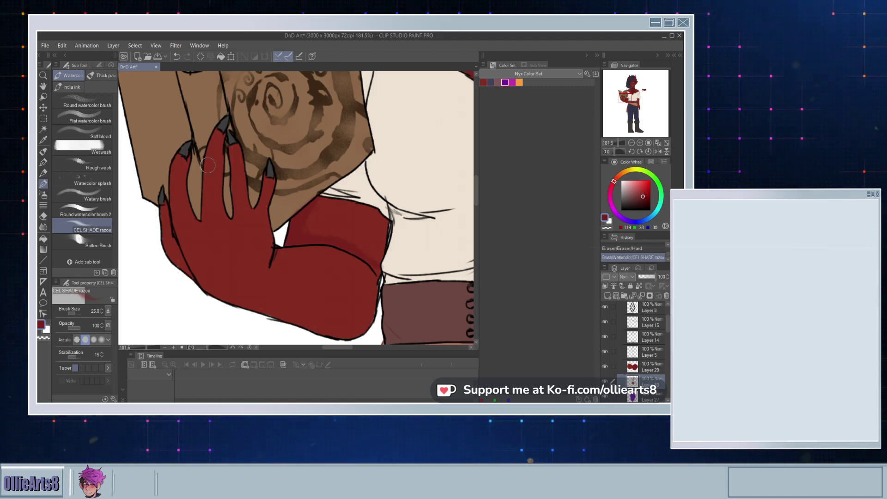
drag(207, 165, 214, 185)
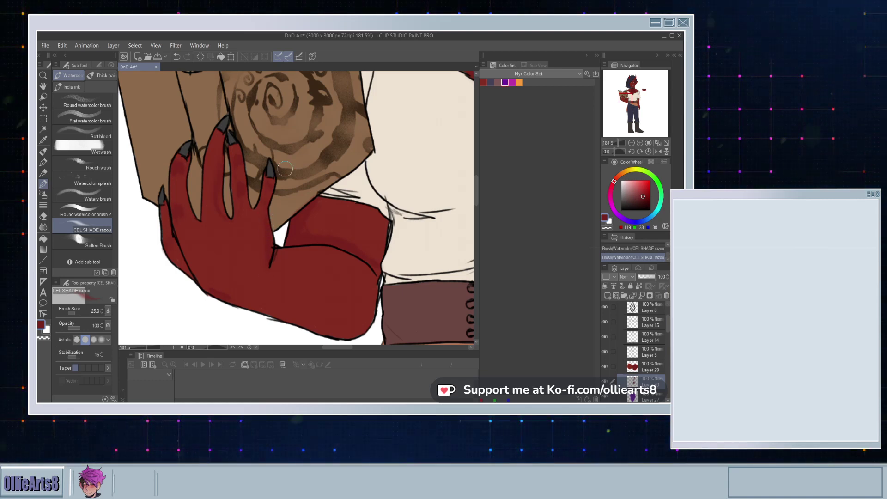
Step: Shade the hanging arm from the sleeve edge down past the wrist to the fingers with the CEL SHADE brush
scroll(285, 169, down, 5)
scroll(300, 251, up, 2)
scroll(418, 209, up, 3)
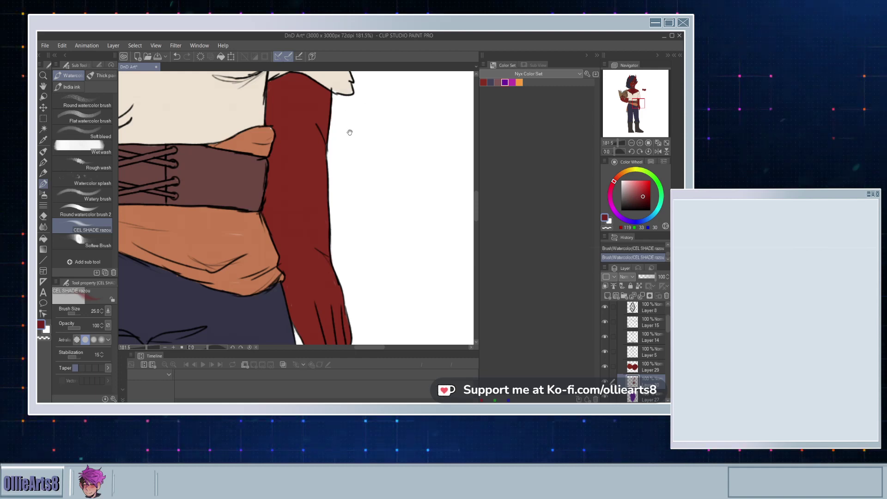
drag(349, 133, 361, 198)
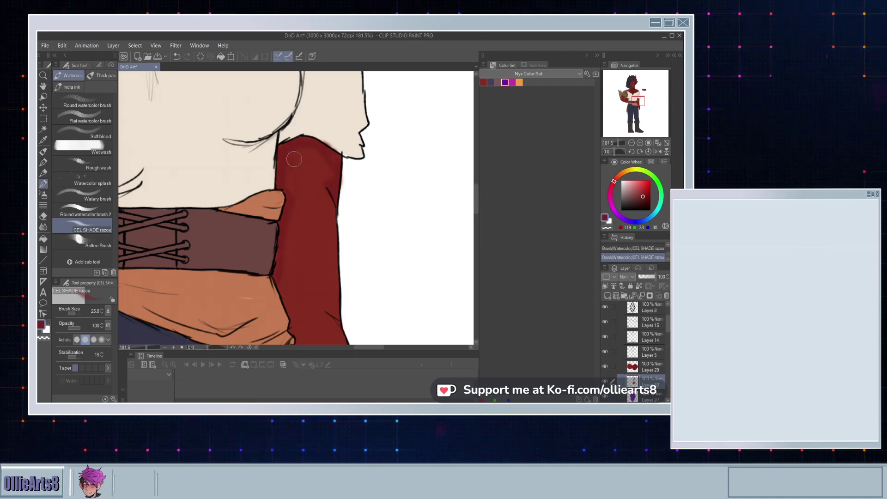
drag(314, 230, 349, 88)
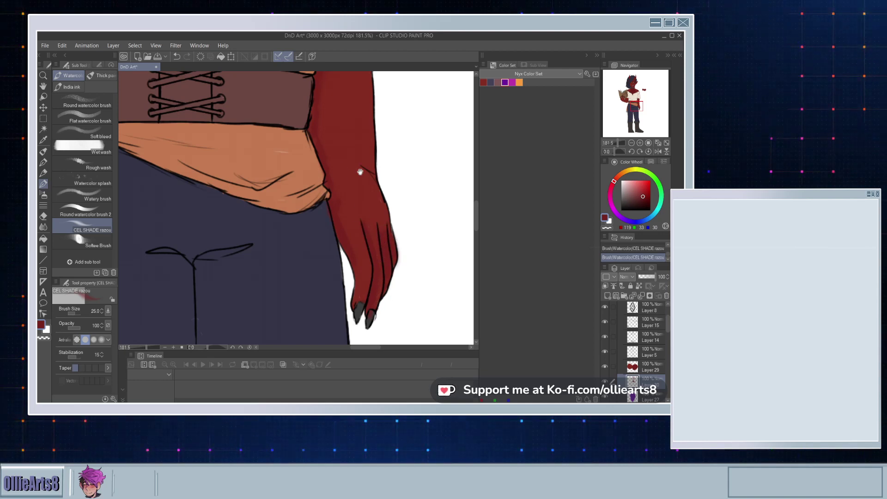
drag(360, 172, 368, 205)
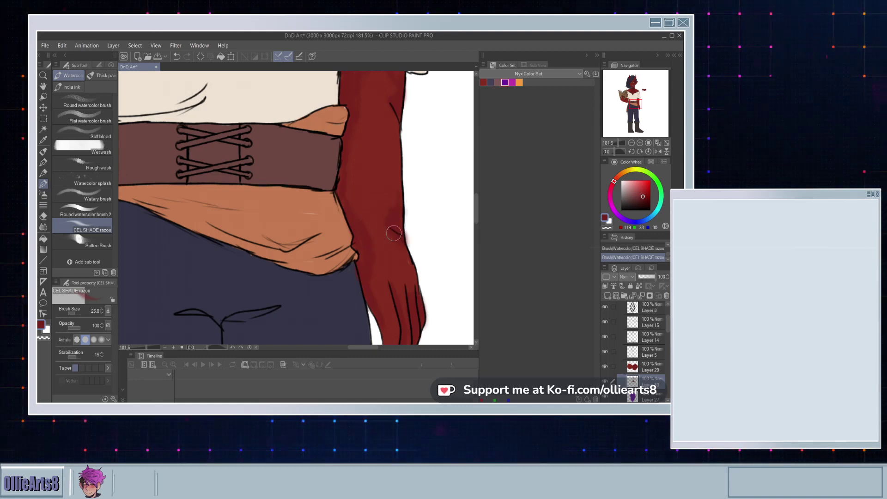
drag(399, 152, 395, 248)
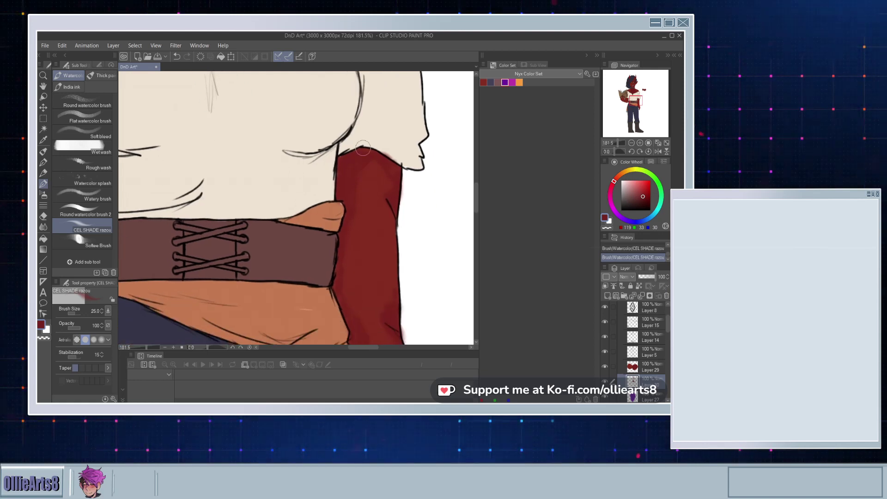
Step: Blend the shading on the hanging arm, wrist and hand with the Painterly blender at size 50
key(j)
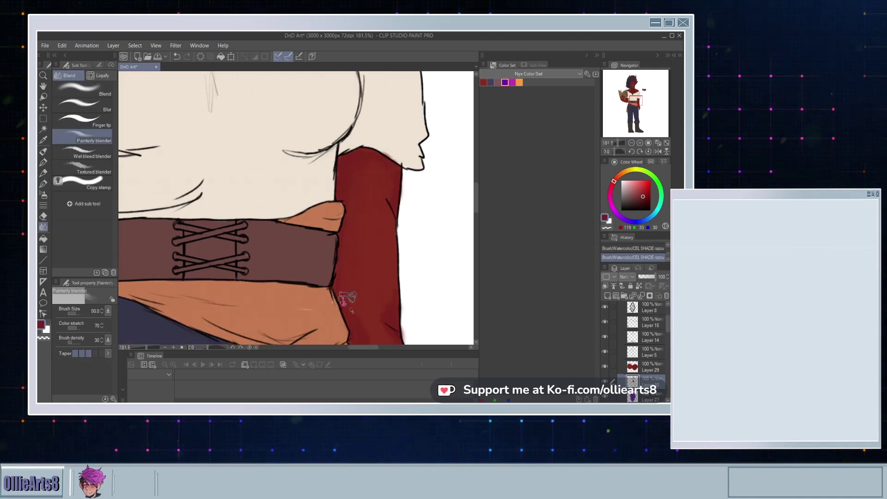
mouse_move(347, 298)
mouse_down()
mouse_move(370, 327)
mouse_move(346, 231)
mouse_up()
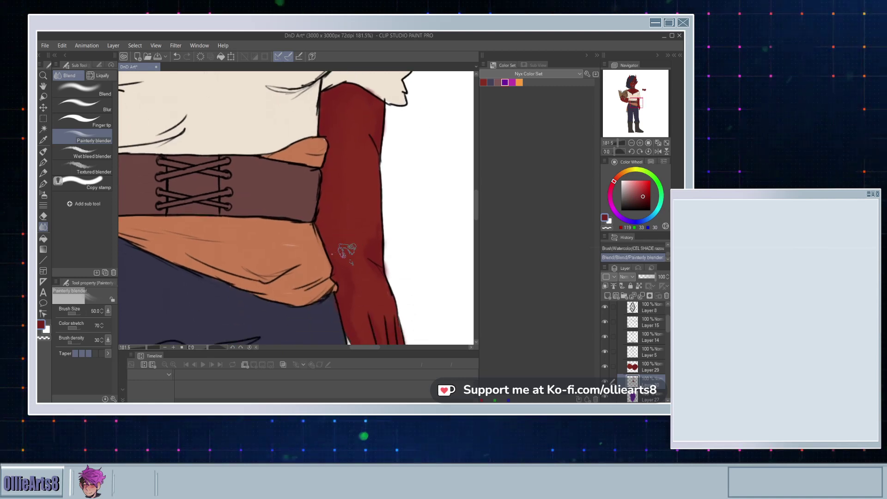
drag(352, 317, 357, 314)
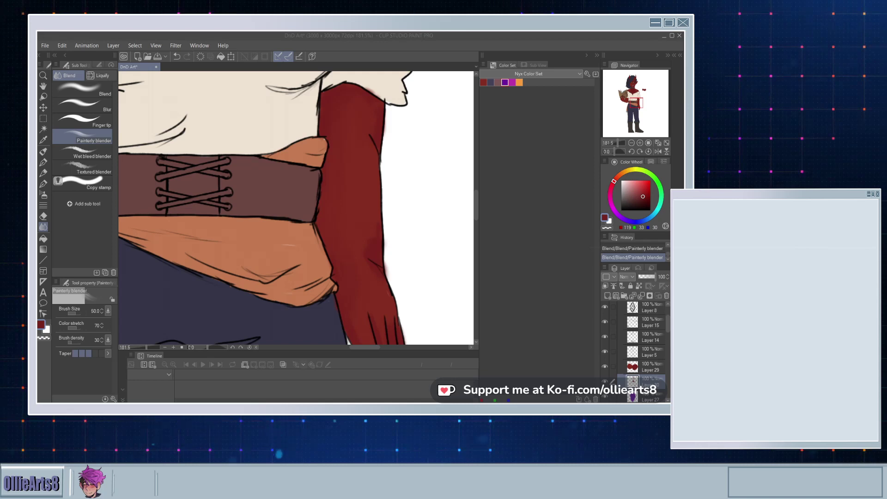
click(345, 236)
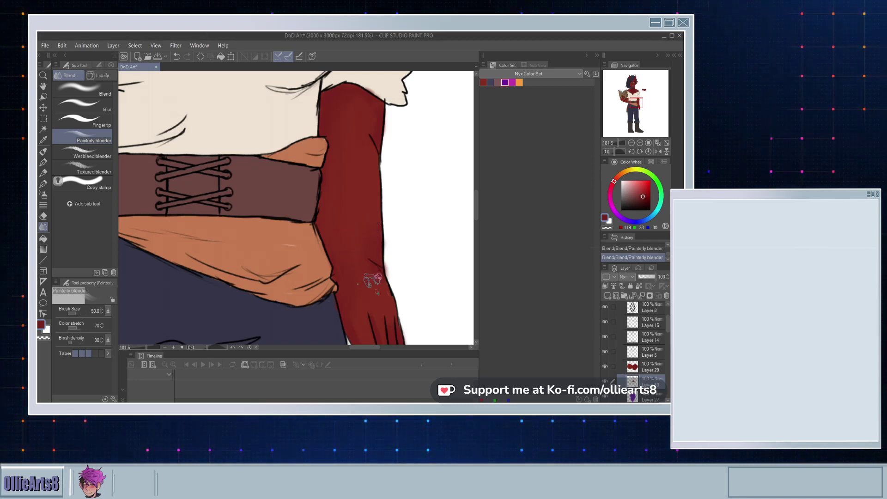
scroll(358, 287, down, 3)
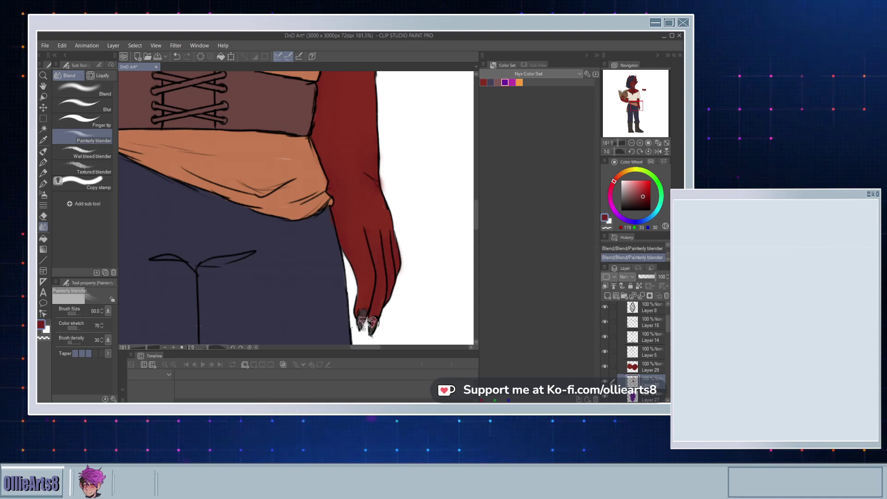
Step: Blend the shading on the book-holding hand and the arm behind it with the Painterly blender
scroll(370, 222, up, 4)
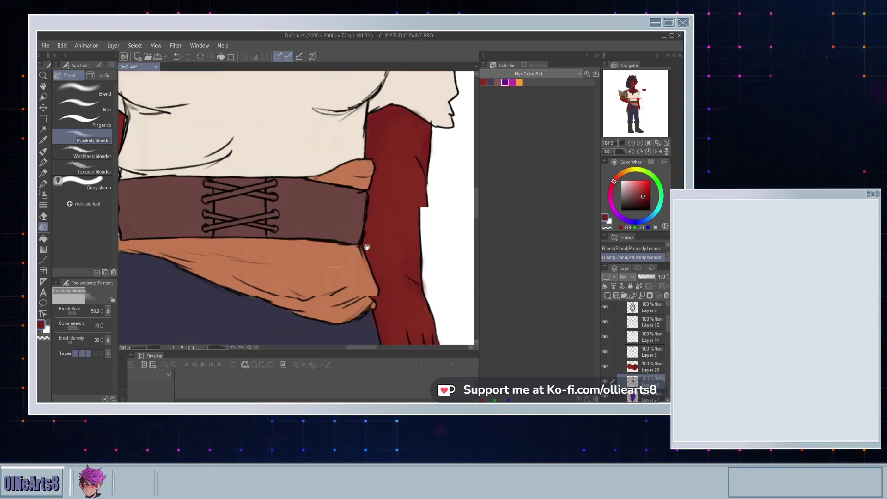
drag(367, 248, 416, 269)
drag(235, 178, 267, 239)
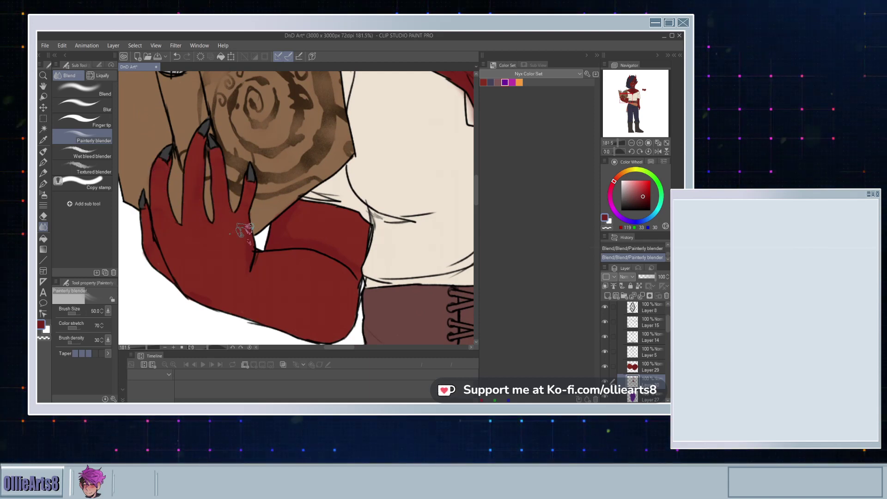
drag(242, 245, 298, 256)
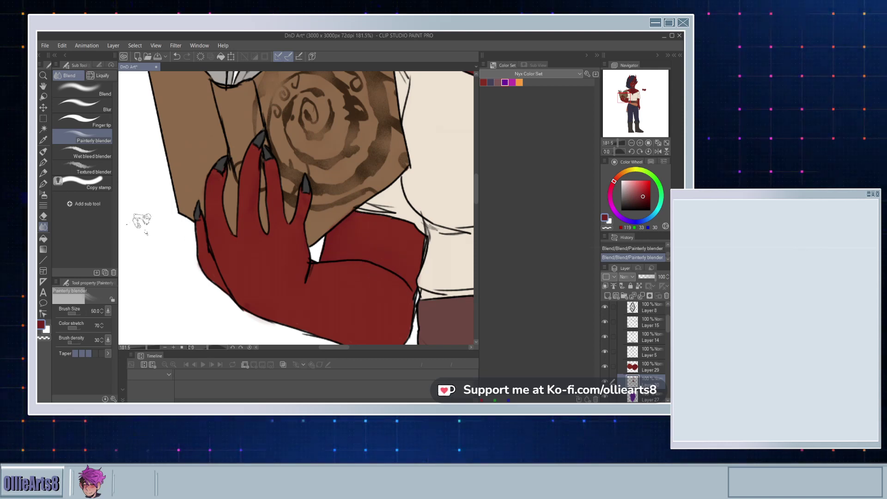
Step: Deepen the shadow on the arm behind the book with the CEL SHADE brush and soften it with the Painterly blender
click(43, 184)
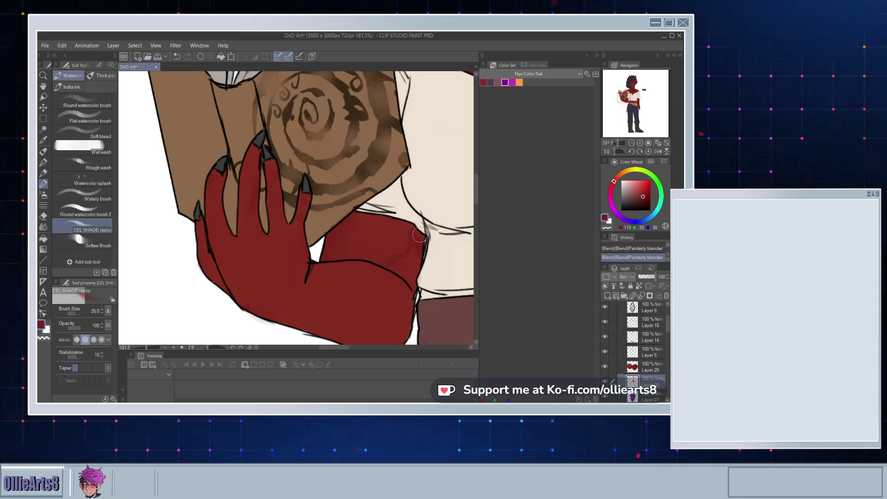
mouse_move(415, 276)
mouse_down()
mouse_move(412, 255)
mouse_move(391, 266)
mouse_move(424, 283)
mouse_move(406, 266)
mouse_move(411, 233)
mouse_move(415, 268)
mouse_up()
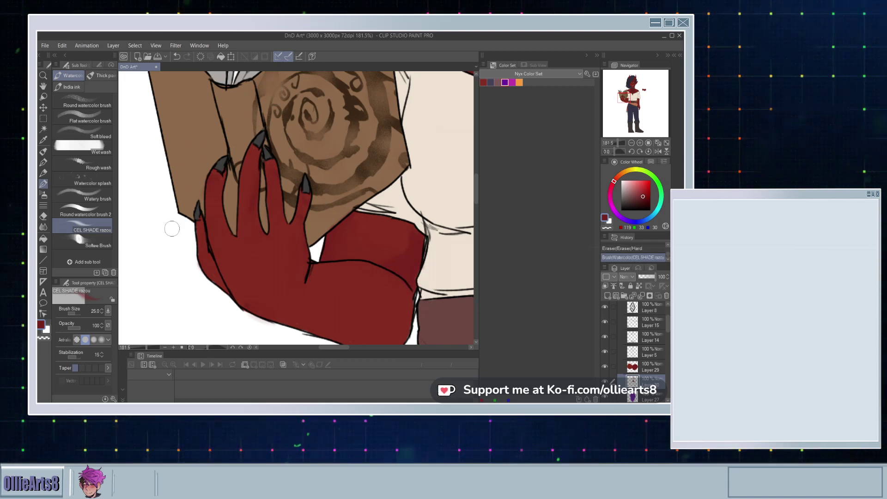
click(43, 227)
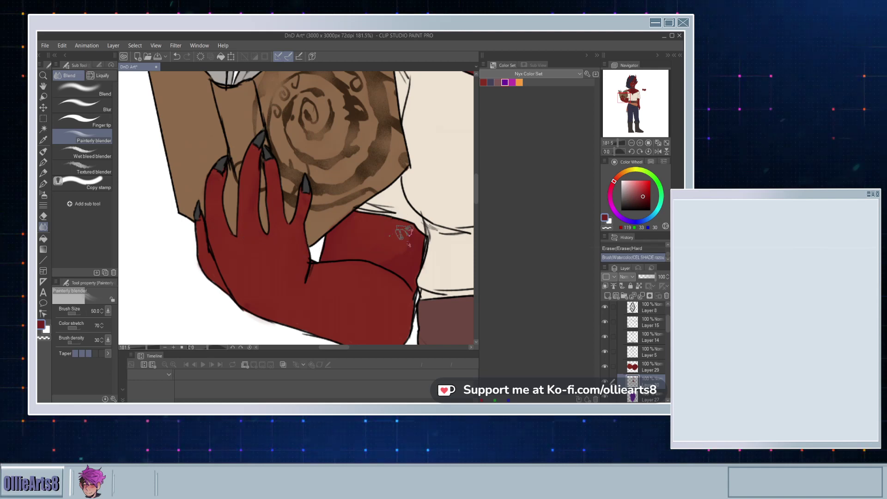
mouse_move(401, 257)
mouse_down()
mouse_move(410, 247)
mouse_move(368, 259)
mouse_move(386, 267)
mouse_up()
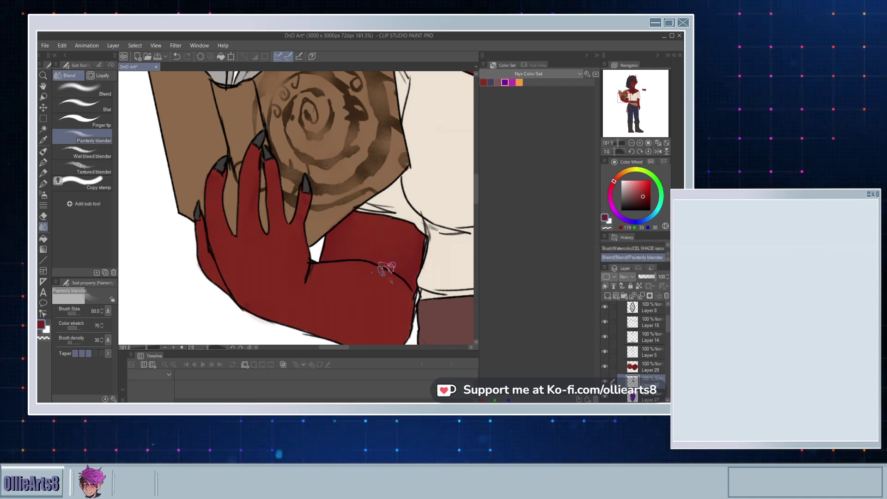
Step: Add a new raster layer above the skin shading and try a shadow stroke beneath the eye with the CEL SHADE brush
scroll(386, 268, down, 8)
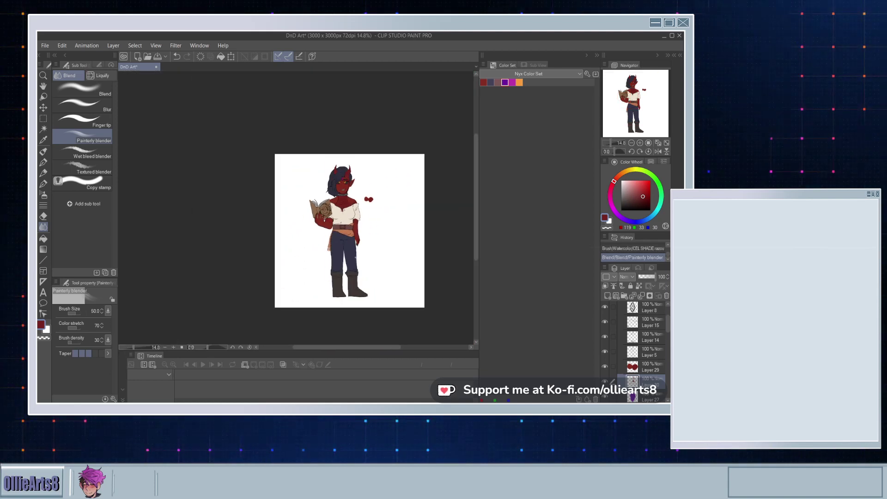
scroll(366, 184, up, 5)
scroll(365, 185, down, 3)
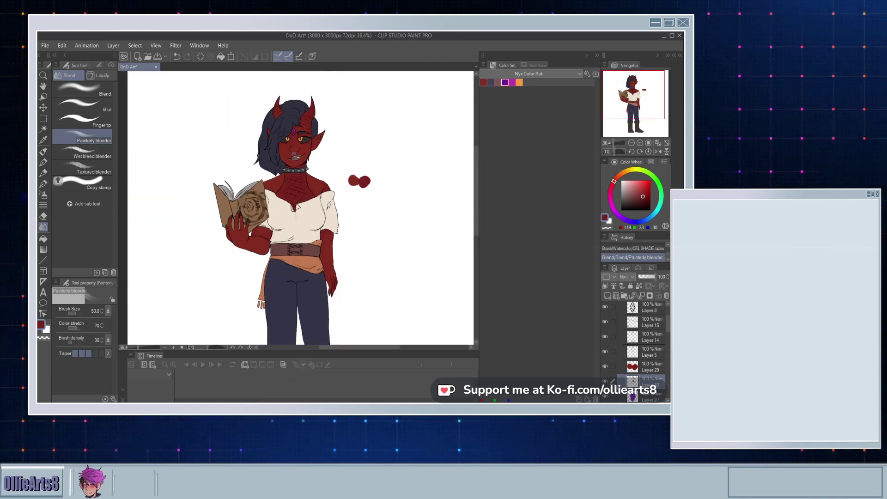
scroll(411, 209, up, 2)
scroll(294, 140, up, 1)
scroll(294, 140, down, 3)
scroll(290, 130, up, 8)
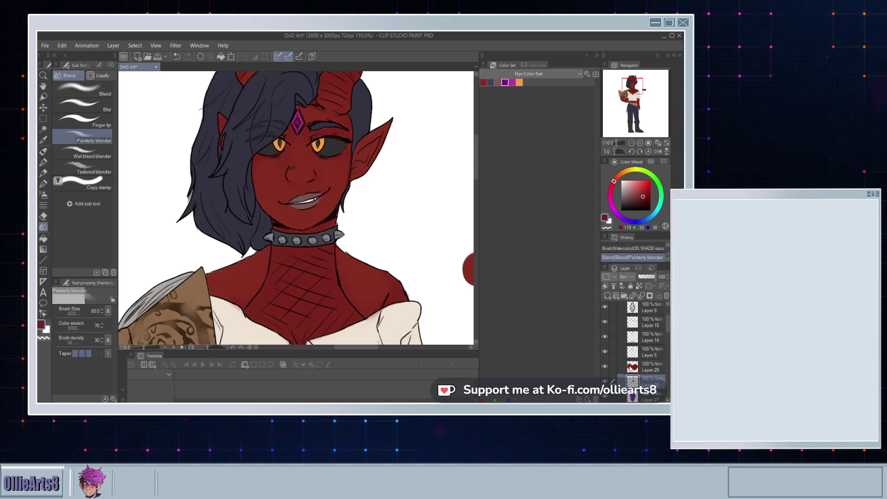
click(606, 296)
click(44, 183)
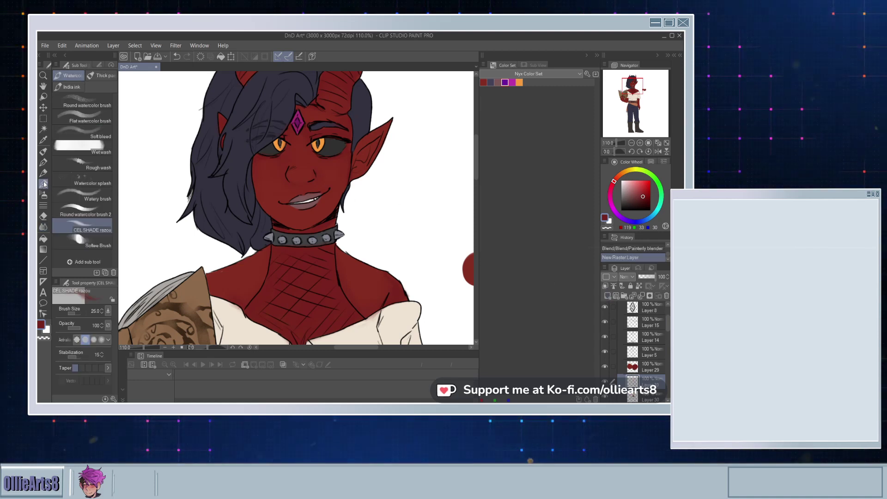
scroll(309, 150, up, 5)
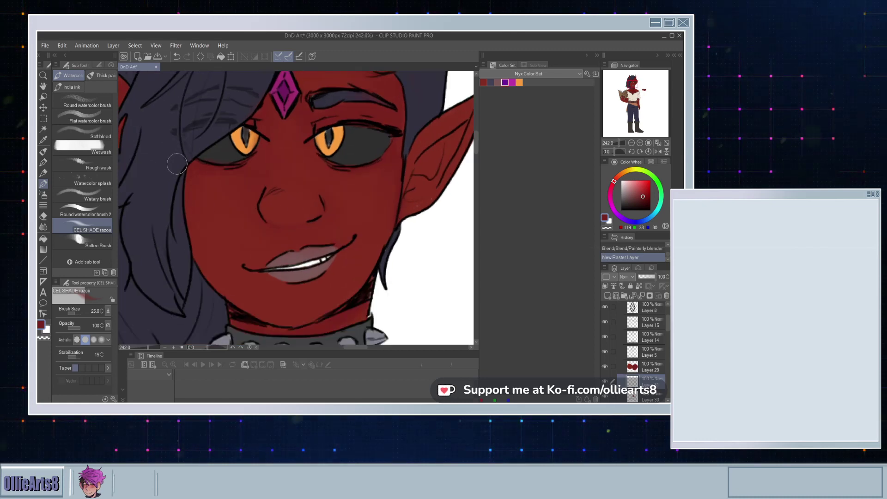
mouse_move(177, 164)
mouse_down()
mouse_move(202, 173)
mouse_move(226, 171)
mouse_up()
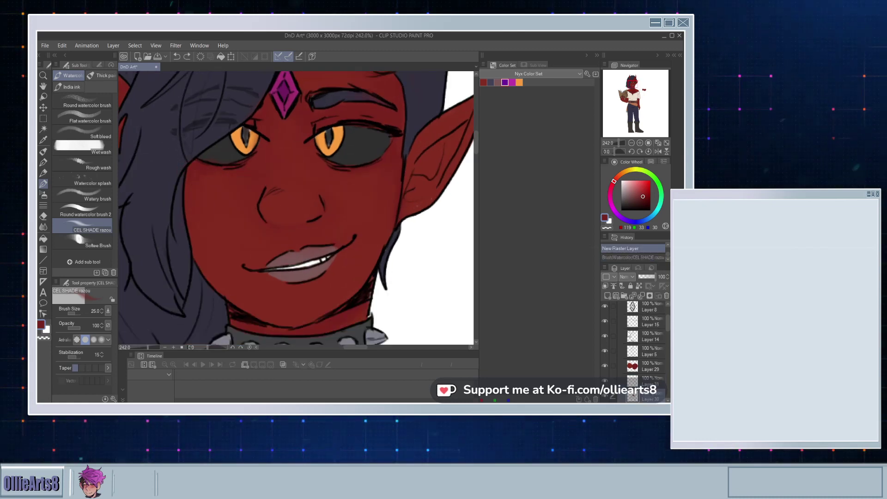
Step: Compare blending modes on the existing skin shading layer, Layer 30, and set it to Darken
scroll(630, 355, down, 1)
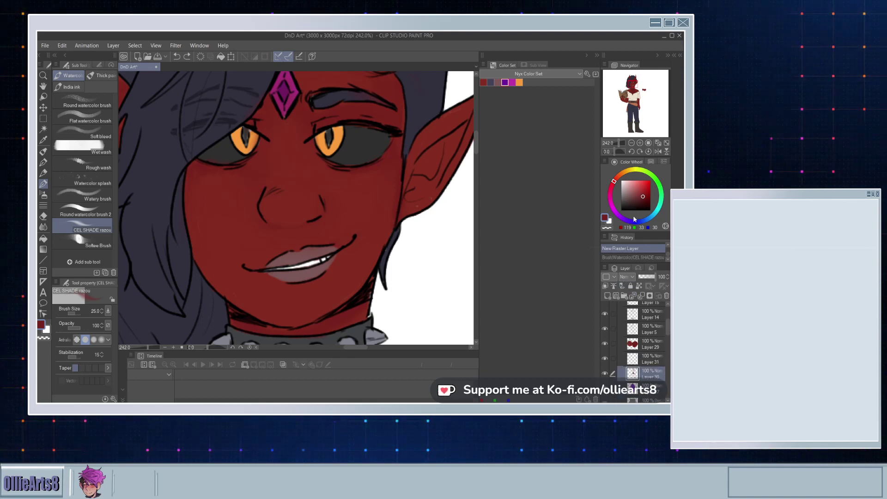
click(643, 69)
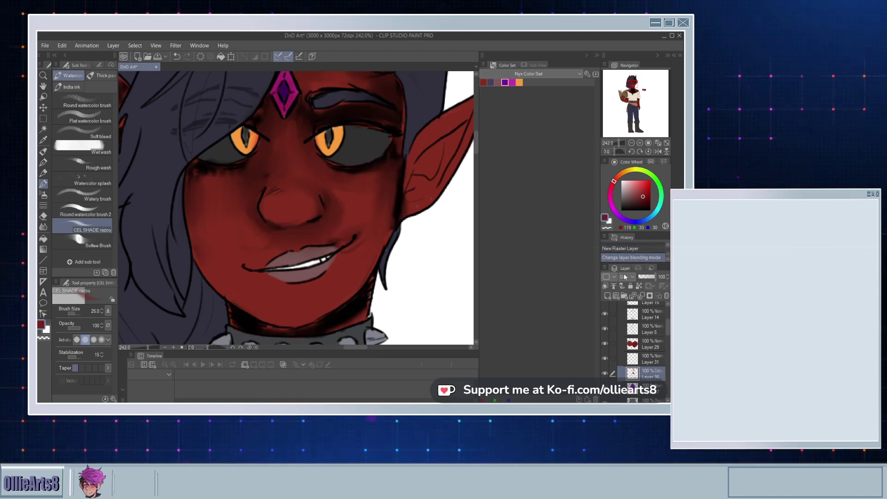
click(637, 62)
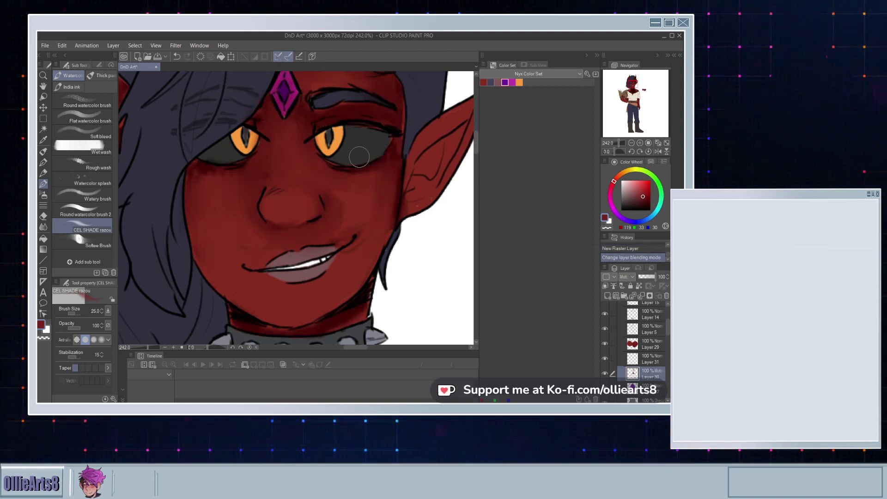
click(626, 53)
scroll(362, 181, down, 3)
scroll(362, 181, up, 2)
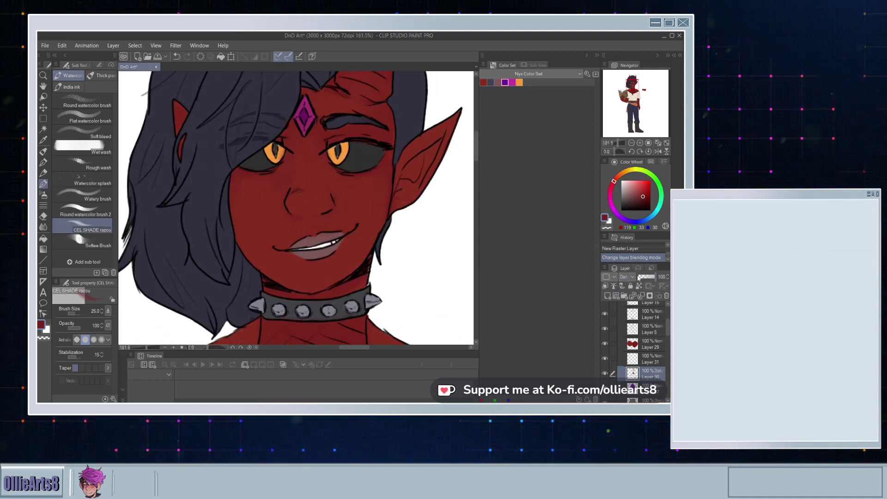
Step: Brush a second shadow beneath the eyes on Layer 31 and set that layer's blending mode to Darken
click(647, 358)
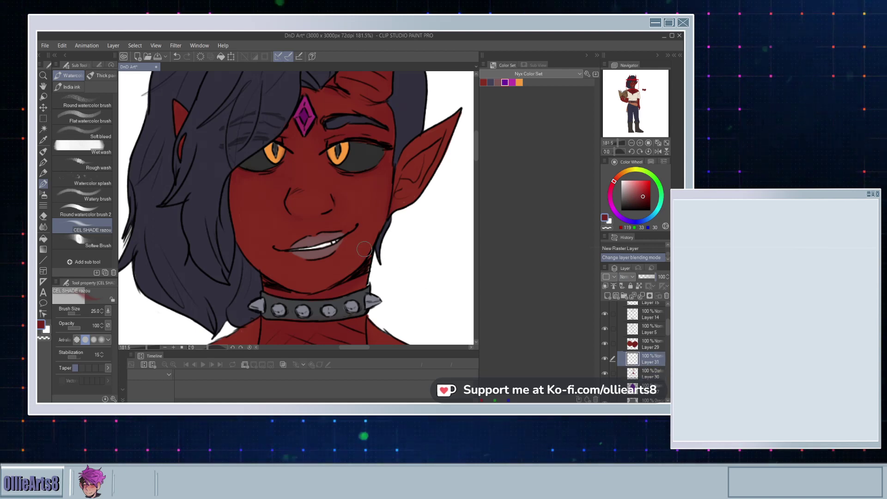
drag(232, 177, 279, 177)
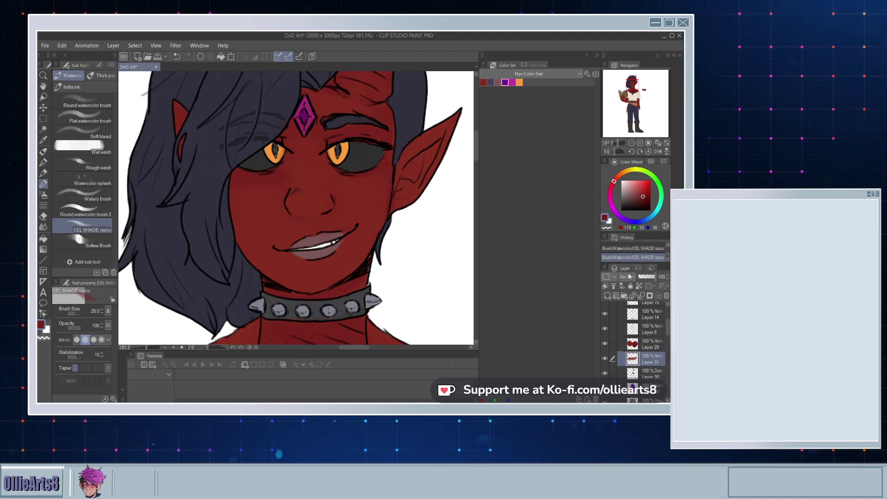
click(630, 55)
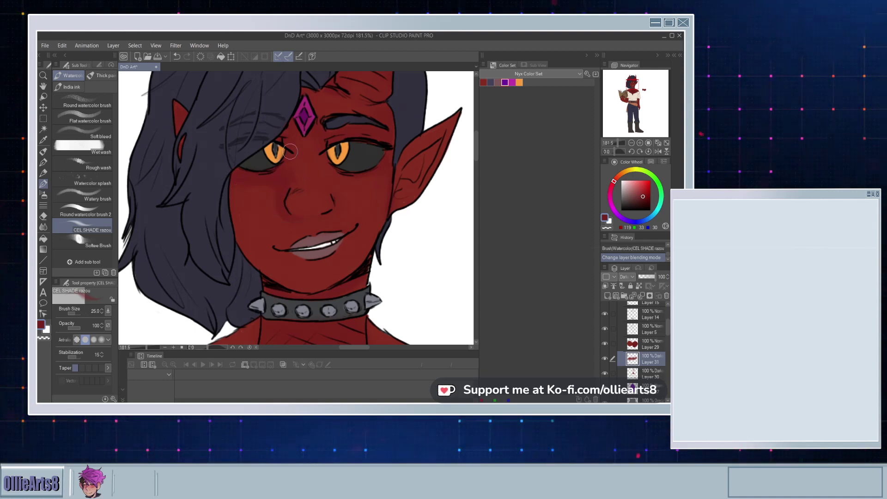
Step: Deepen the shadows around the inner eye, nose, cheeks and ear on Layer 31, switching to a darker red
drag(291, 151, 293, 155)
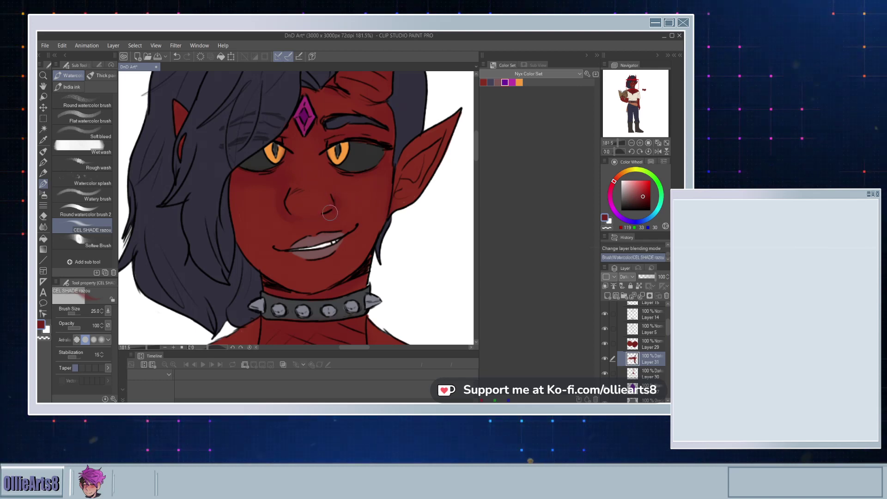
drag(325, 213, 336, 191)
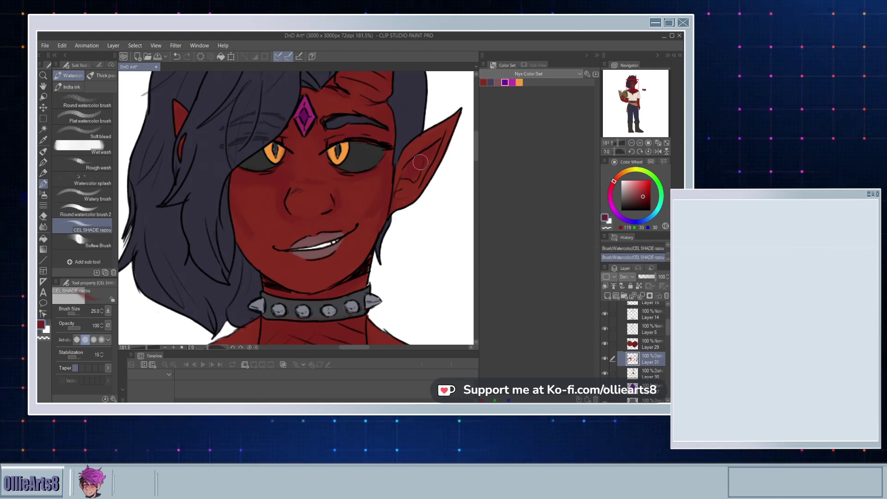
click(646, 196)
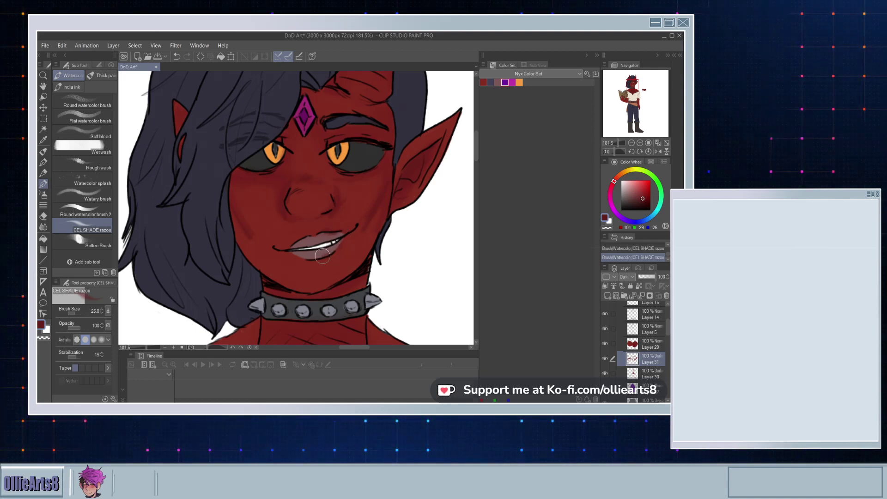
Step: Add darker shading along both horns with the CEL SHADE brush on Layer 31
drag(358, 258, 386, 283)
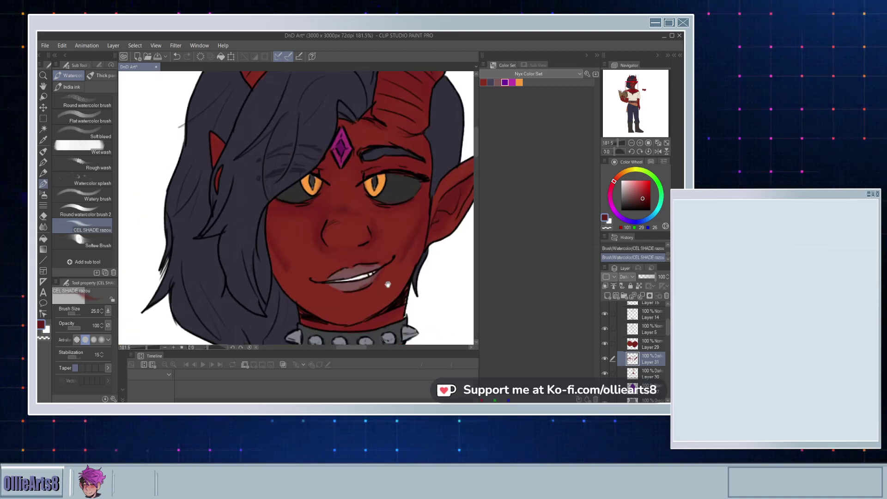
drag(352, 159, 342, 206)
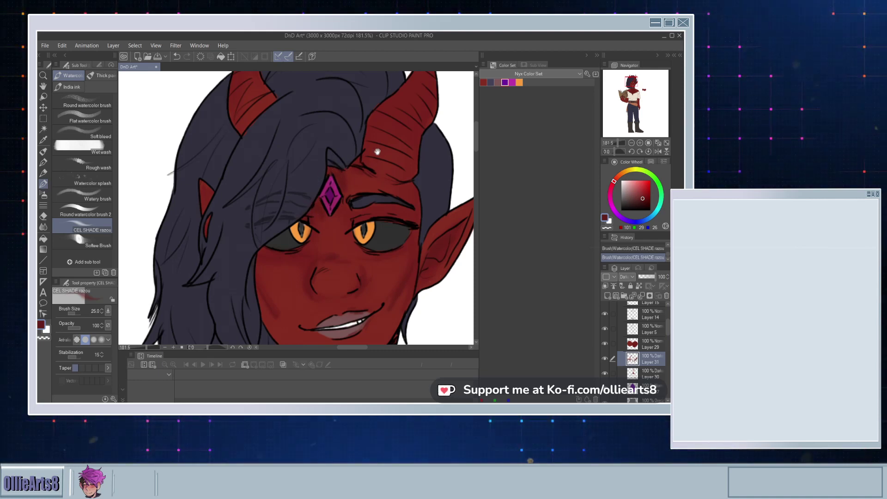
drag(378, 152, 325, 230)
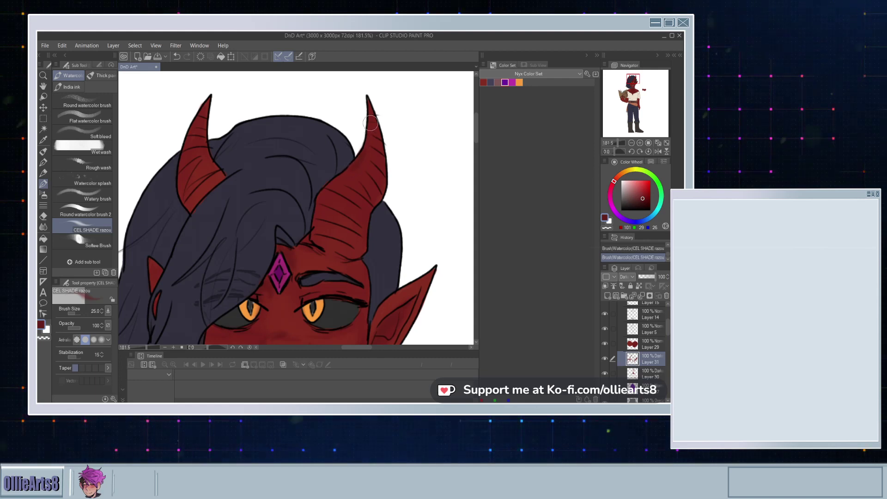
drag(377, 130, 379, 173)
drag(367, 125, 368, 146)
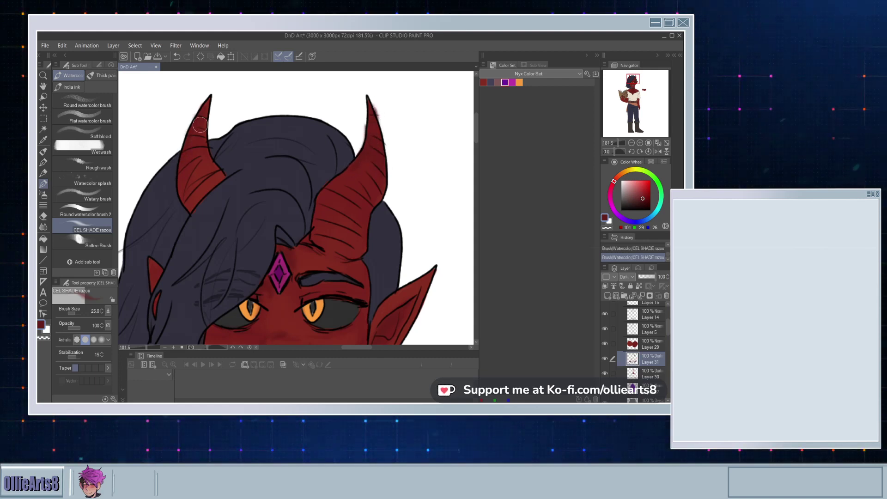
Step: Shade the neck, chest and shoulders above the neckline, enlarging the CEL SHADE brush to size 70
drag(235, 251, 287, 185)
drag(405, 168, 301, 155)
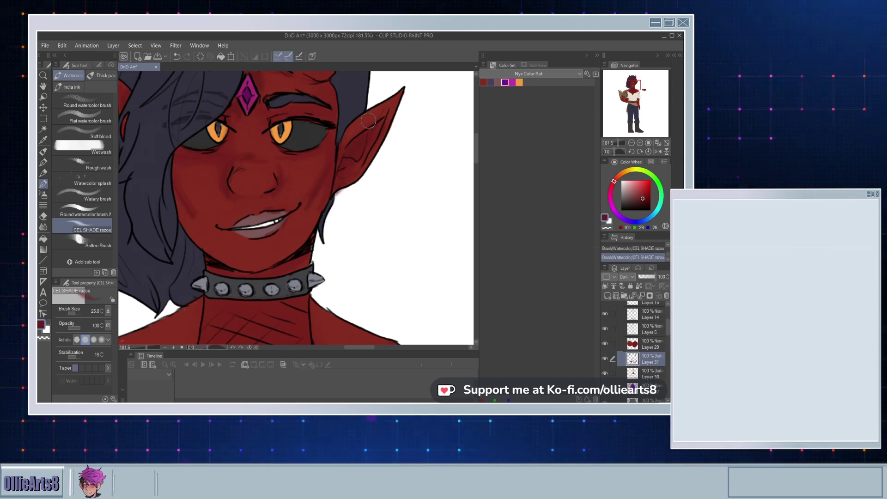
drag(311, 219, 349, 136)
mouse_move(258, 274)
mouse_down()
mouse_move(311, 173)
mouse_move(343, 168)
mouse_move(287, 165)
mouse_move(300, 209)
mouse_move(330, 207)
mouse_up()
key(ctrl+z)
key(bracketright)
key(bracketright)
key(bracketright)
key(bracketright)
key(bracketright)
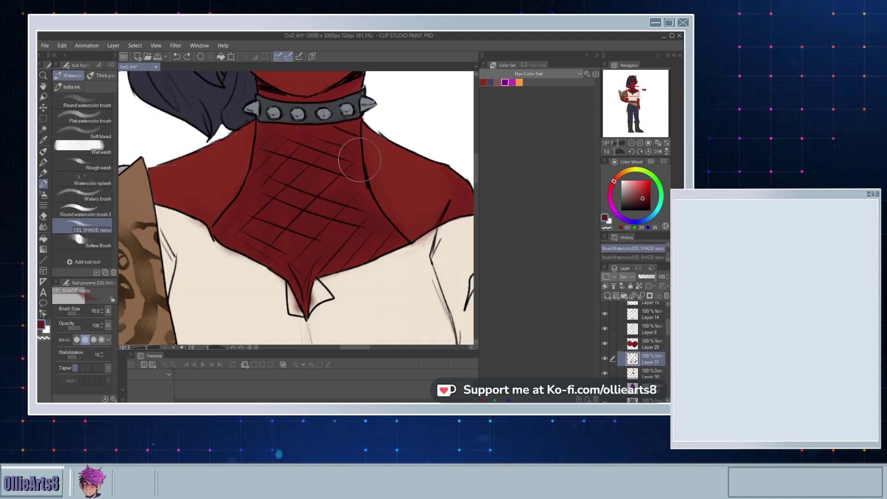
key(ctrl+y)
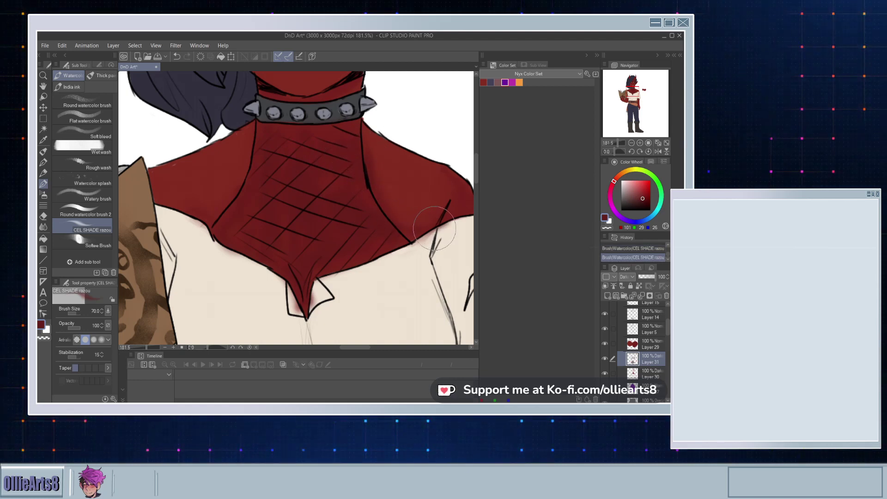
Step: Add second-layer shadows to the hanging arm and the arm behind the book with the size 70 CEL SHADE brush
drag(381, 203, 269, 178)
scroll(386, 214, down, 10)
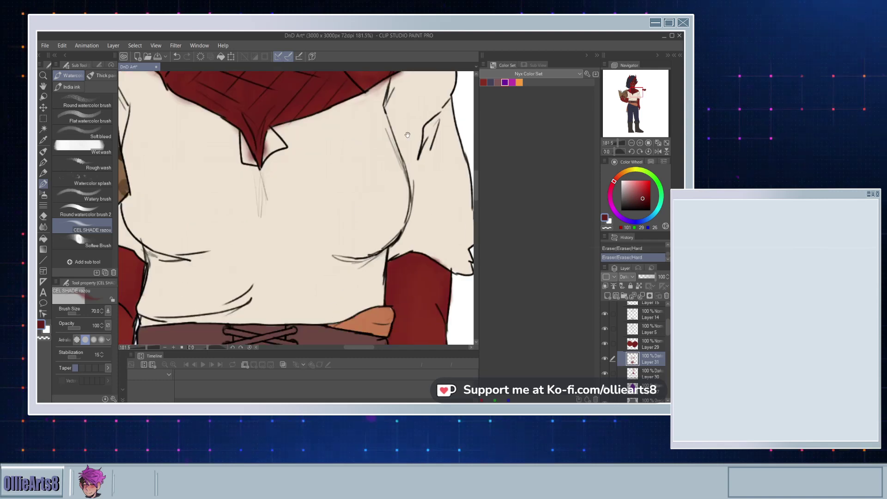
scroll(360, 185, right, 3)
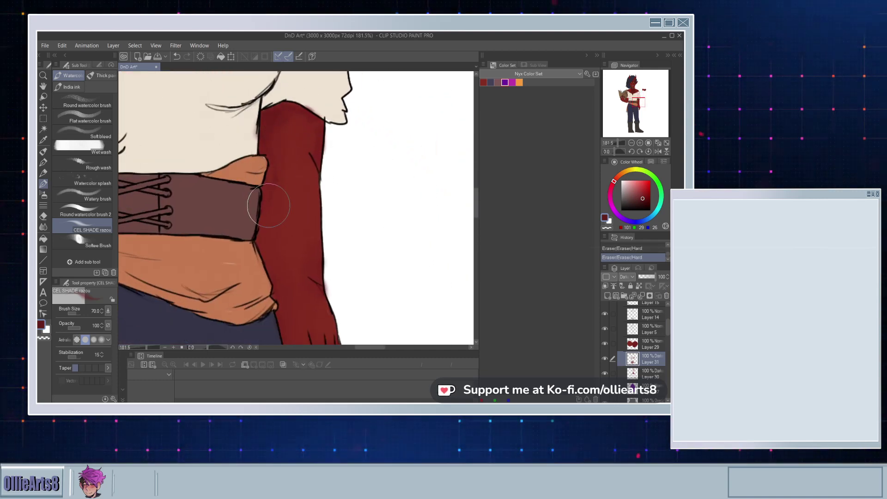
mouse_move(284, 305)
mouse_down()
mouse_move(274, 159)
mouse_move(259, 190)
mouse_up()
drag(275, 184, 434, 222)
drag(241, 210, 347, 218)
mouse_move(270, 163)
mouse_down()
mouse_move(248, 179)
mouse_move(224, 183)
mouse_move(266, 208)
mouse_move(270, 189)
mouse_move(244, 173)
mouse_move(171, 183)
mouse_move(233, 176)
mouse_move(260, 137)
mouse_move(261, 216)
mouse_up()
drag(296, 128, 249, 188)
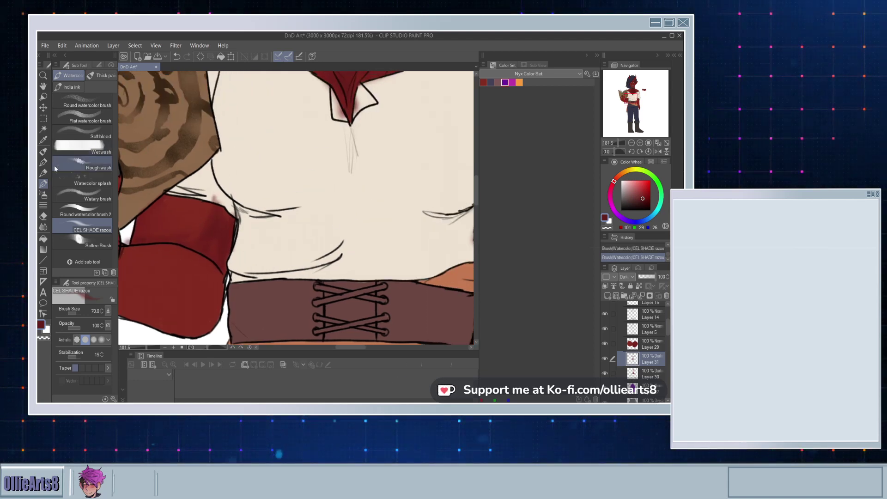
Step: Blend the second-layer shadows on the arm behind the book with the size 50 Painterly blender on Layer 31
click(44, 227)
drag(181, 227, 230, 219)
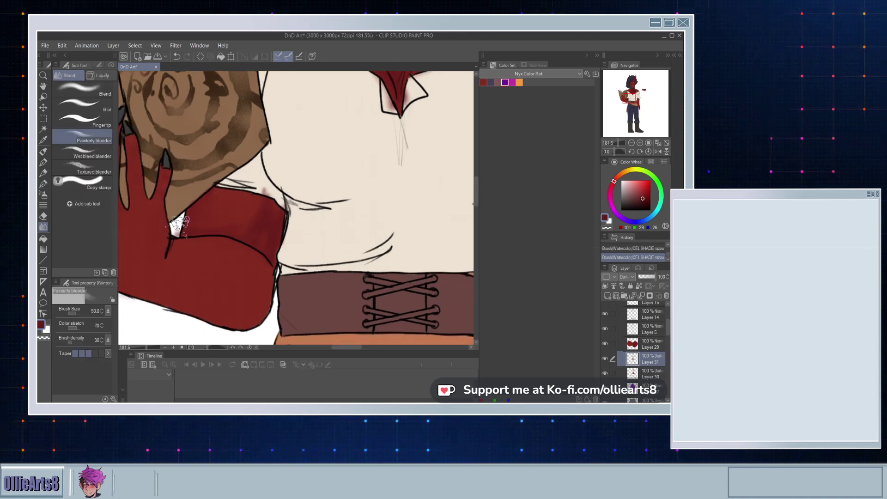
mouse_move(184, 236)
mouse_down()
mouse_move(218, 227)
mouse_move(256, 193)
mouse_up()
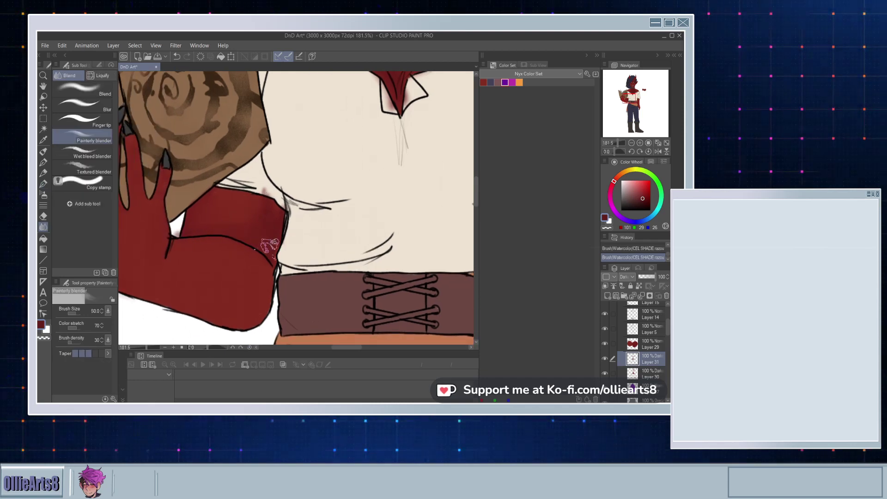
drag(269, 245, 272, 235)
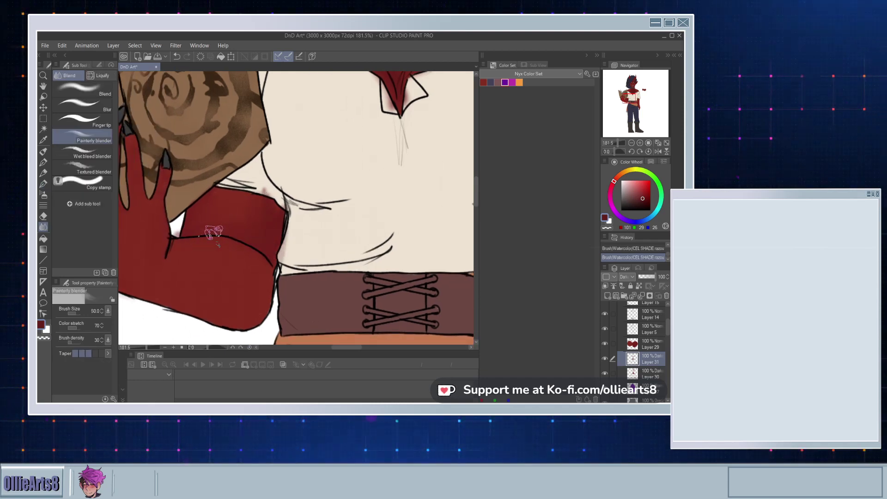
mouse_move(214, 232)
mouse_down()
mouse_move(260, 200)
mouse_move(287, 234)
mouse_move(265, 240)
mouse_move(246, 204)
mouse_move(218, 235)
mouse_move(198, 226)
mouse_move(256, 212)
mouse_move(251, 221)
mouse_move(237, 216)
mouse_move(265, 211)
mouse_move(266, 186)
mouse_up()
Step: Erase the shading that spills past the outline of the arm behind the book, working on Layers 31 and 30
drag(295, 231, 294, 249)
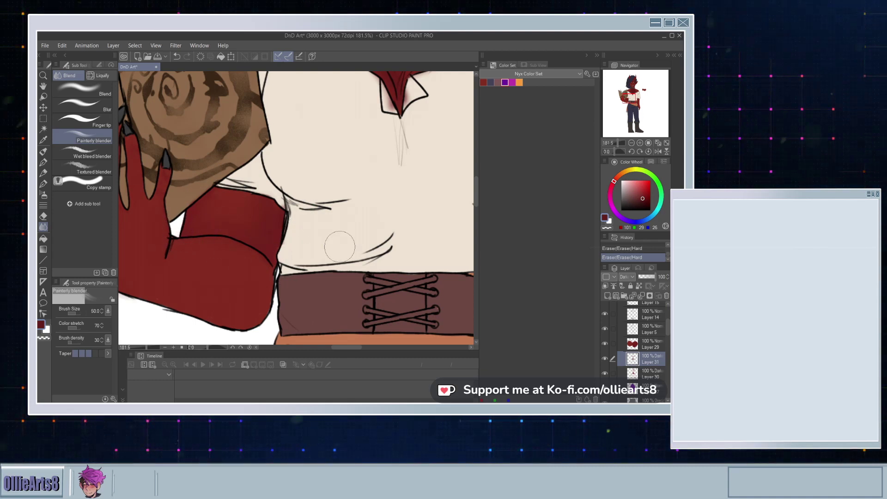
click(647, 374)
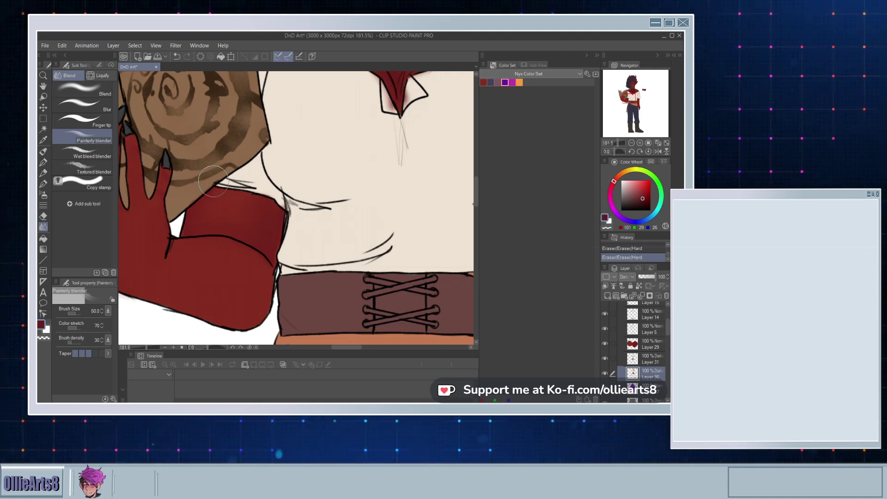
click(638, 360)
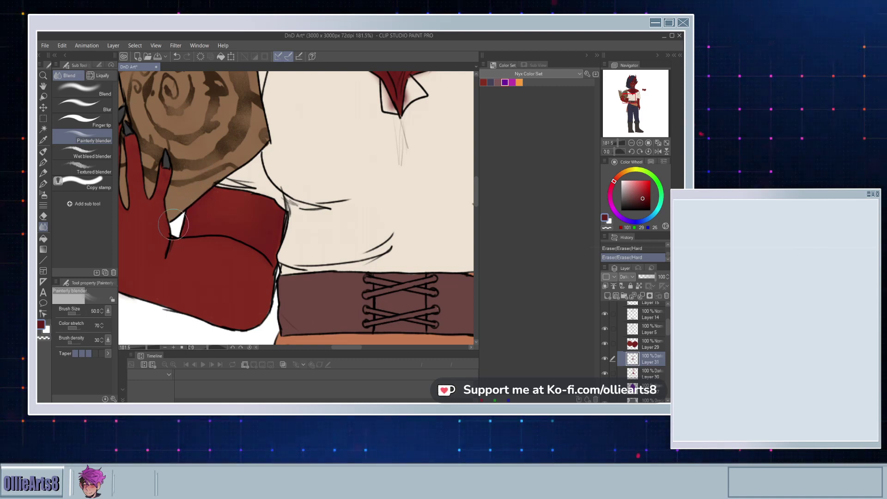
drag(225, 213, 248, 212)
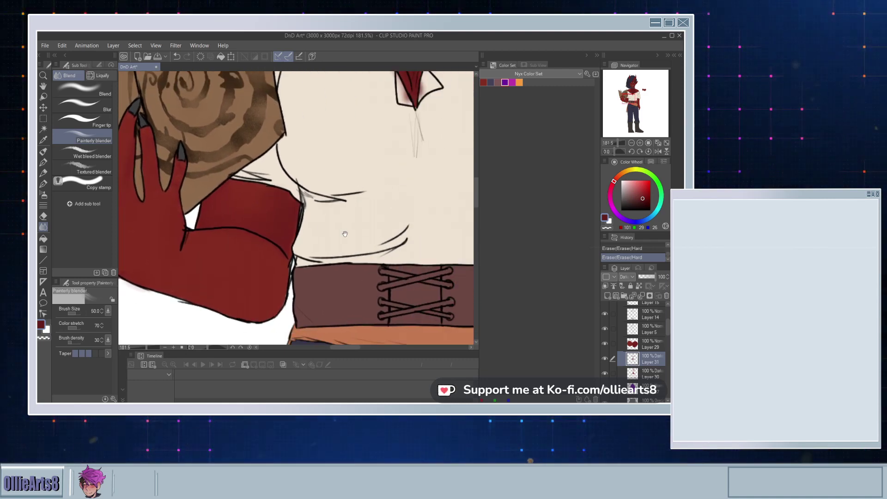
Step: Smooth the hanging arm's shadows below the sleeve with the Painterly blender and clean its edges with the Hard eraser on Layer 31
drag(464, 213, 291, 122)
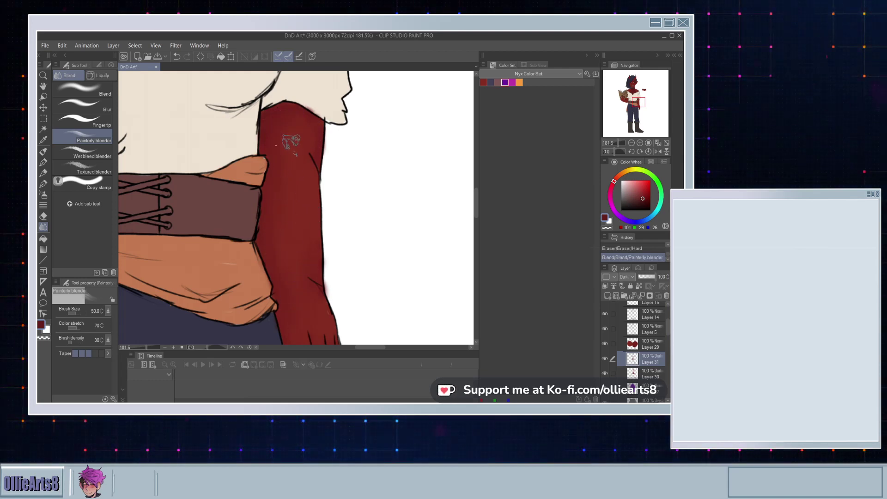
drag(277, 147, 296, 141)
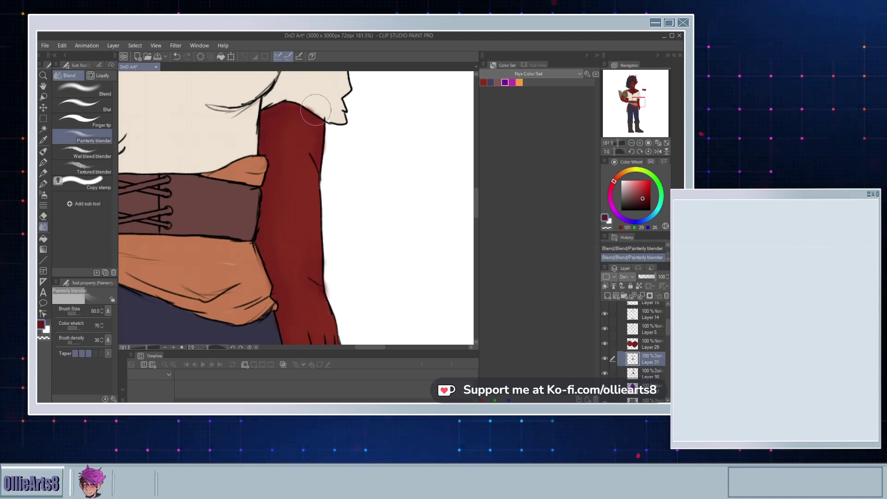
key(ctrl+z)
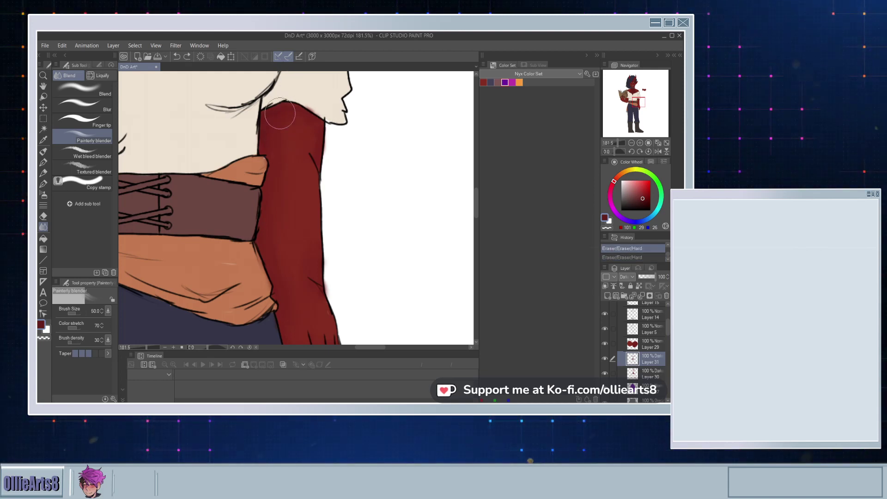
key(ctrl+y)
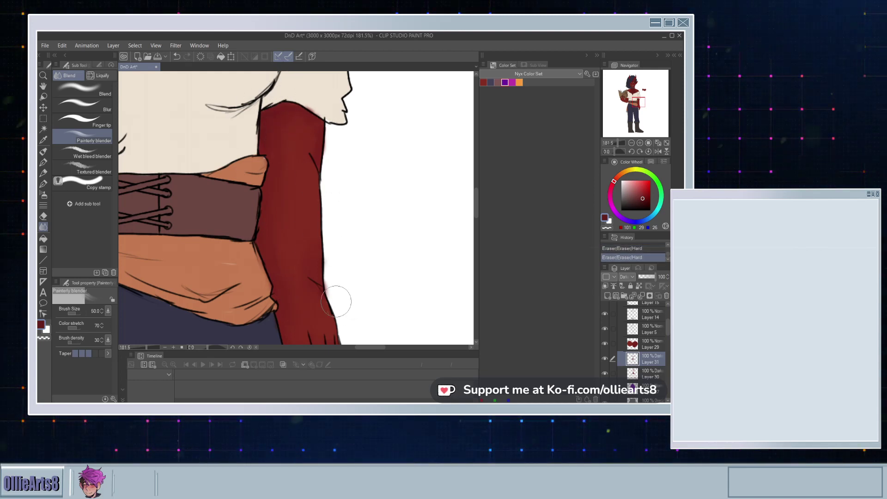
Step: Erase the shading overflow beside the hanging arm's wrist and hand, checking both Layer 30 and Layer 31
click(629, 373)
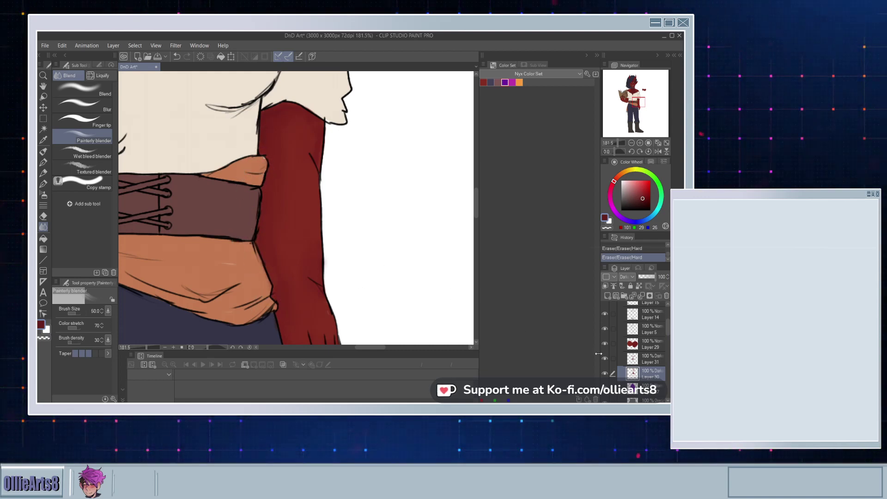
click(646, 359)
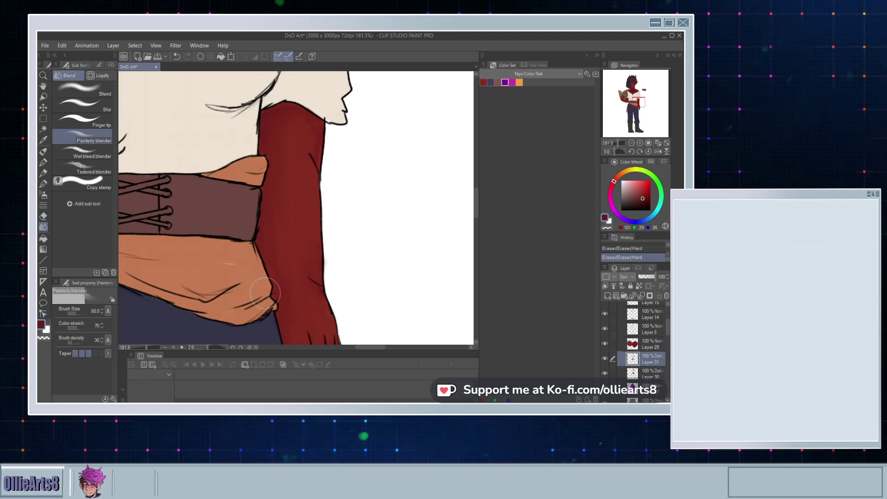
scroll(265, 293, down, 3)
scroll(277, 210, down, 2)
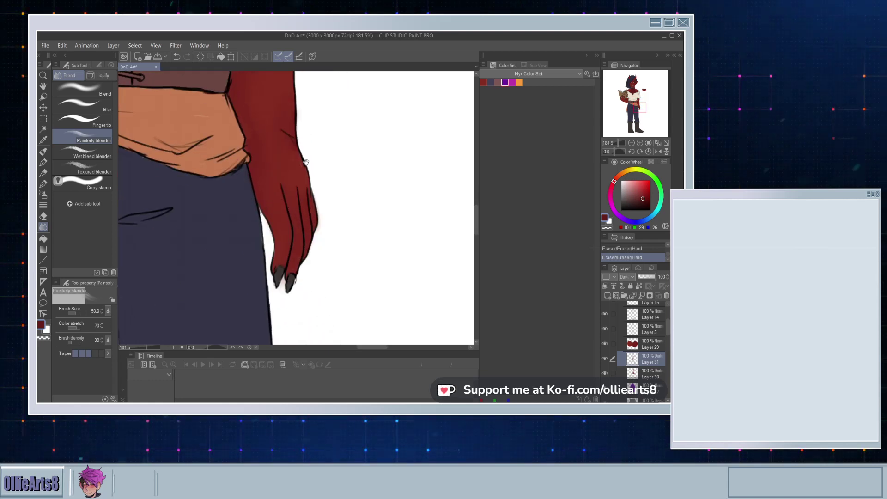
Step: Erase the red shading that spills onto the white shirt below the neckline and around the collar point on Layers 31 and 30
scroll(305, 162, up, 10)
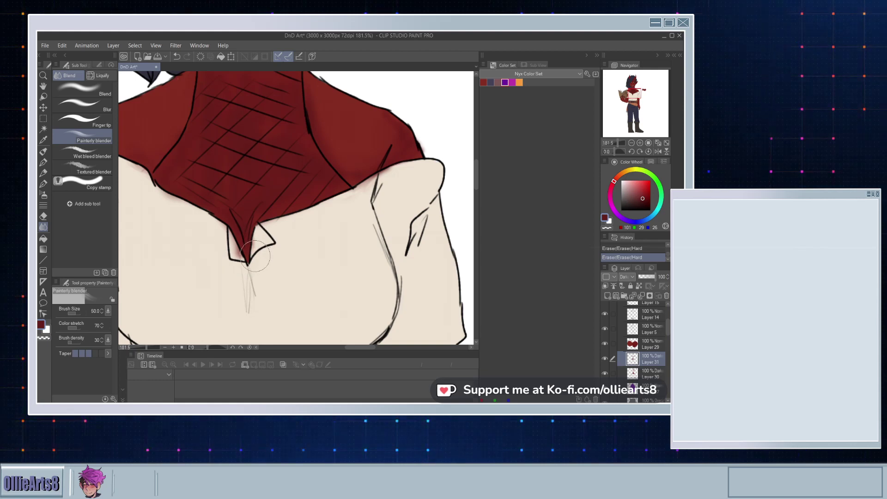
click(637, 376)
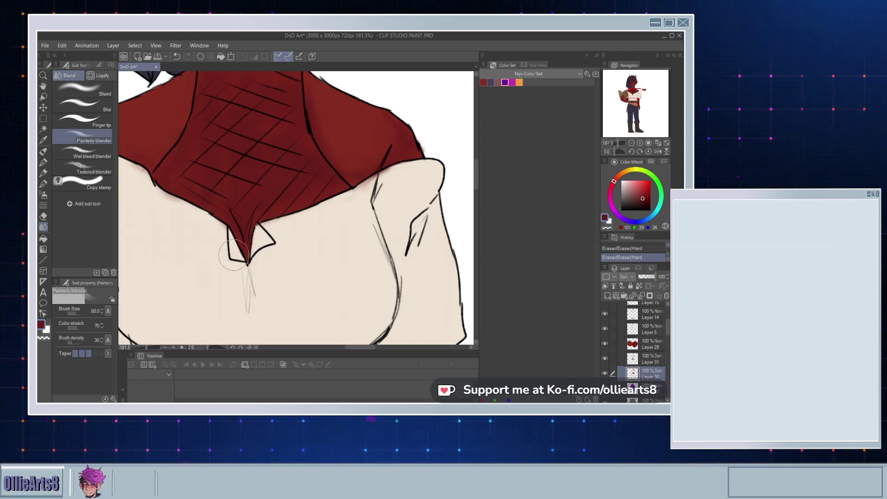
drag(206, 224, 276, 252)
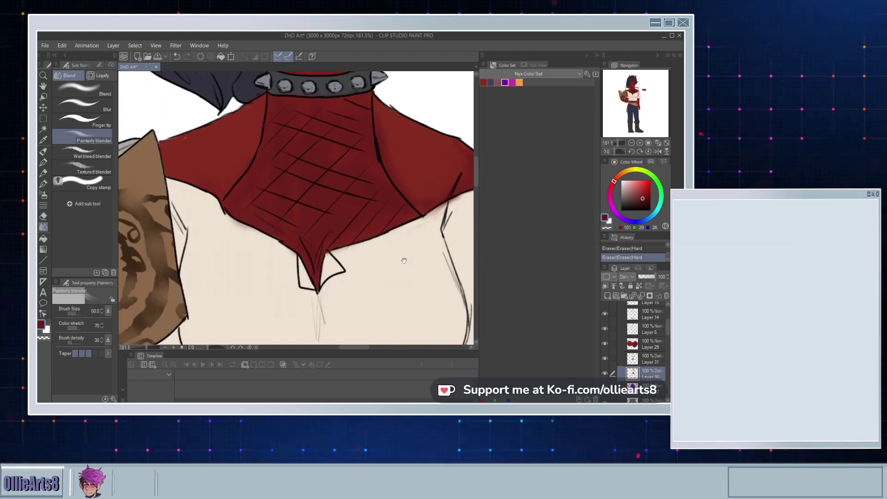
drag(404, 261, 367, 246)
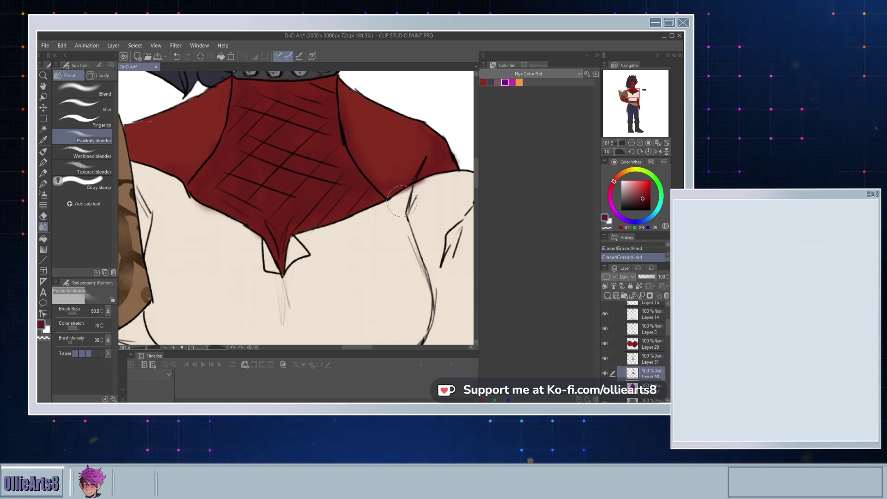
drag(231, 216, 298, 235)
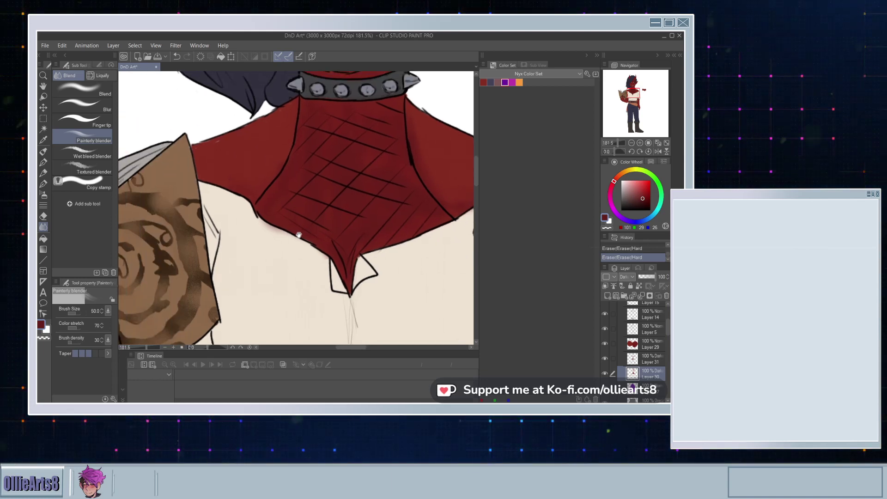
drag(240, 206, 178, 162)
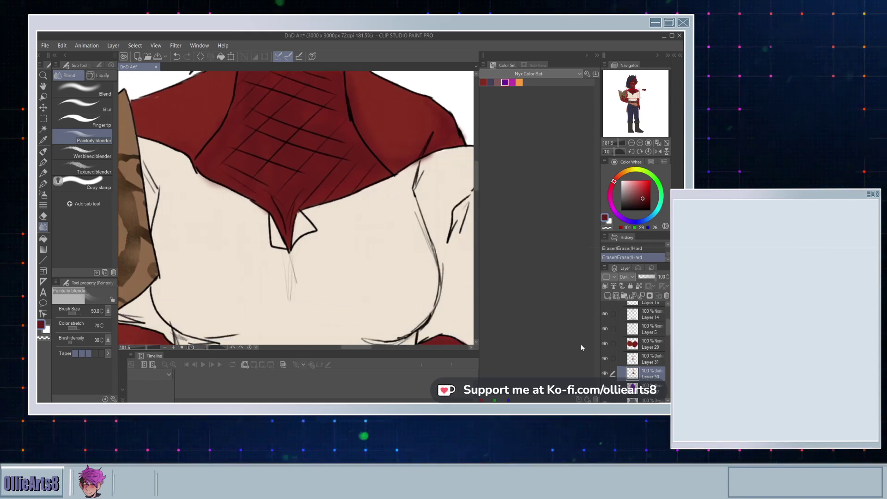
click(638, 354)
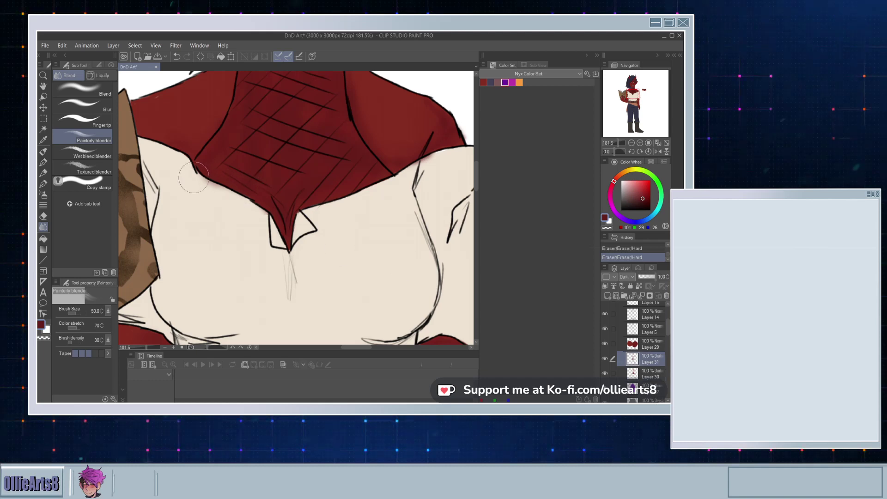
mouse_move(362, 219)
mouse_down()
mouse_move(306, 237)
mouse_move(381, 227)
mouse_up()
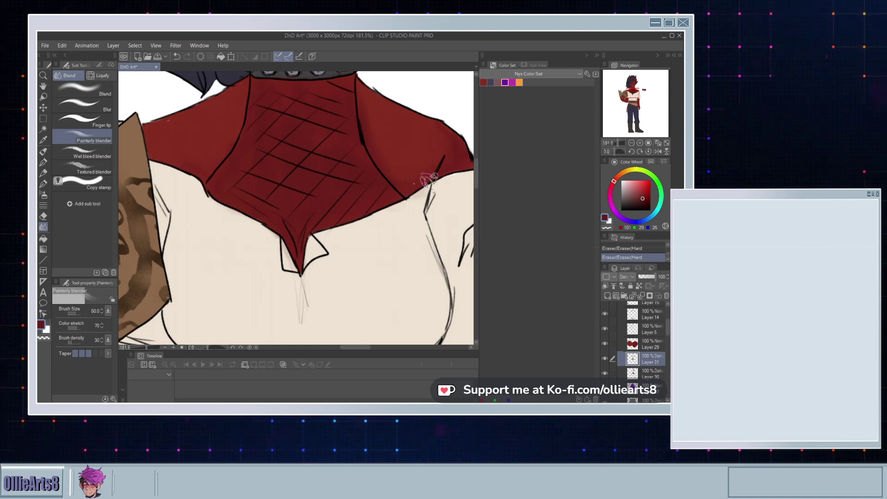
Step: Blend the shoulder, neck and chest shadows on Layer 31 with the Painterly blender
mouse_move(414, 183)
mouse_down()
mouse_move(355, 216)
mouse_move(396, 206)
mouse_move(389, 183)
mouse_move(401, 194)
mouse_up()
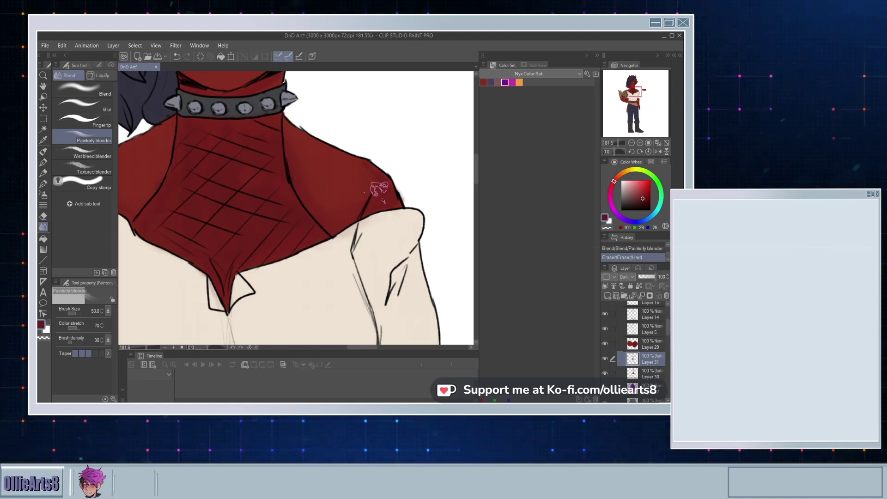
drag(388, 177, 380, 181)
drag(282, 194, 368, 260)
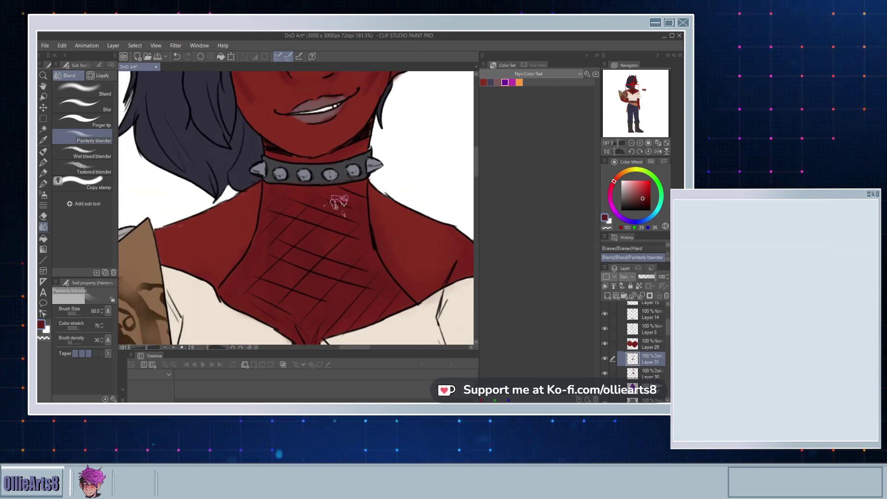
drag(244, 251, 219, 284)
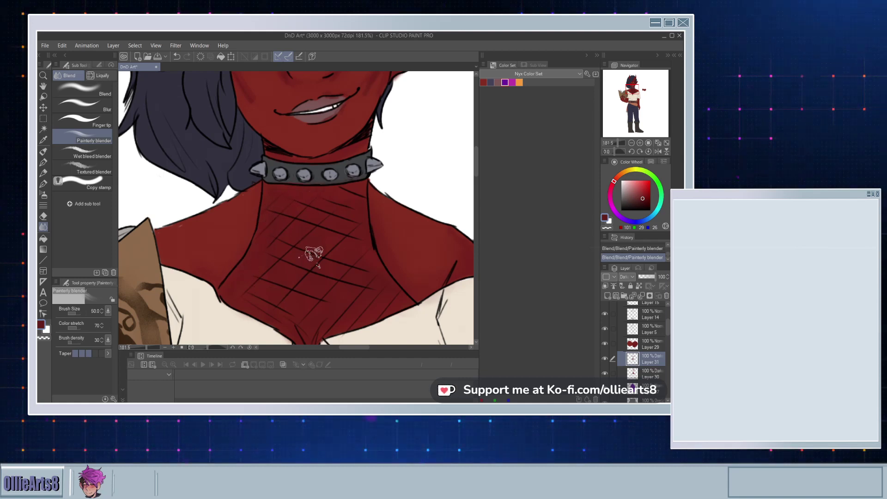
drag(338, 211, 297, 315)
drag(307, 219, 316, 257)
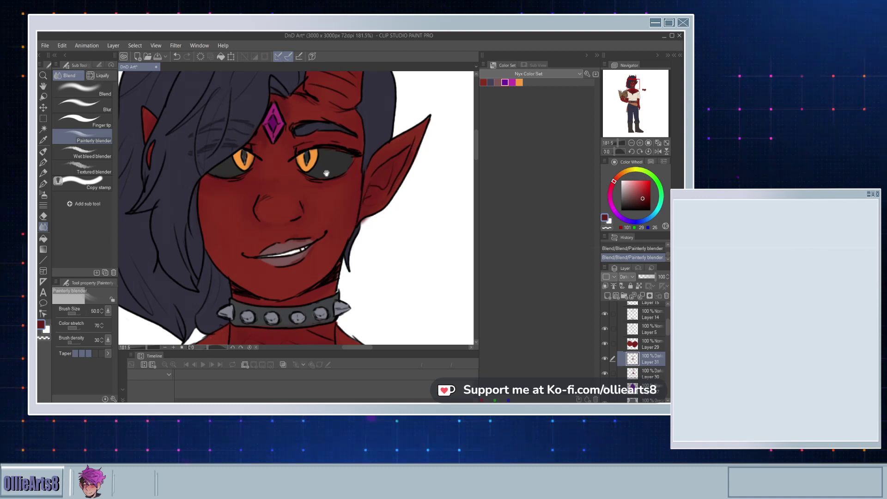
Step: Blend the shadows on the forehead, both horns and the ear among the hair with the Painterly blender on Layer 31
drag(326, 173, 348, 224)
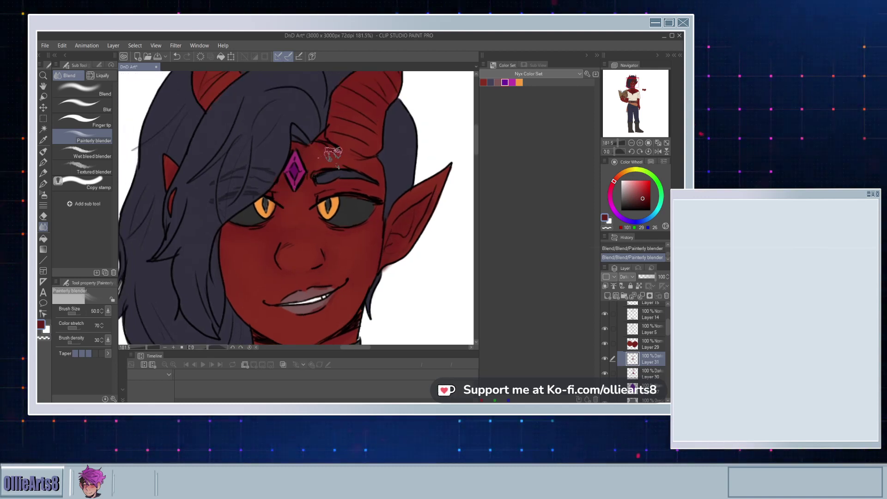
drag(318, 164, 296, 252)
mouse_move(353, 153)
mouse_down()
mouse_move(367, 141)
mouse_move(362, 93)
mouse_move(374, 135)
mouse_up()
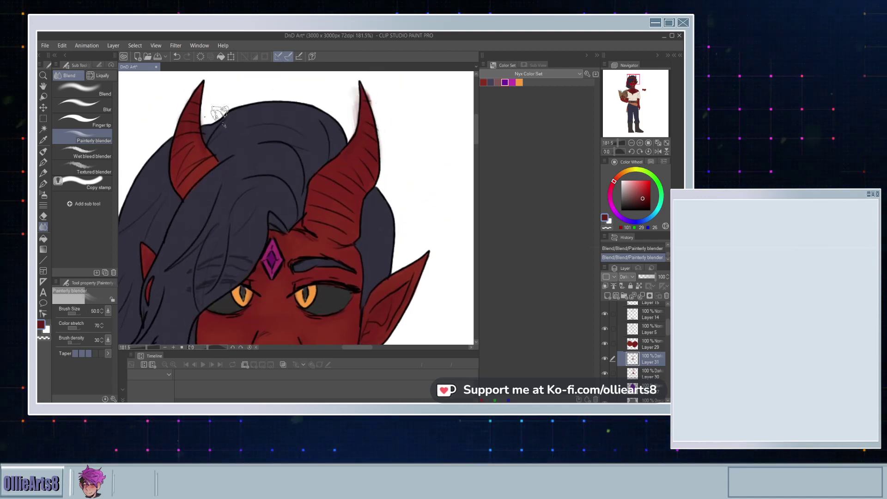
mouse_move(201, 162)
mouse_down()
mouse_move(185, 135)
mouse_move(180, 144)
mouse_move(224, 116)
mouse_up()
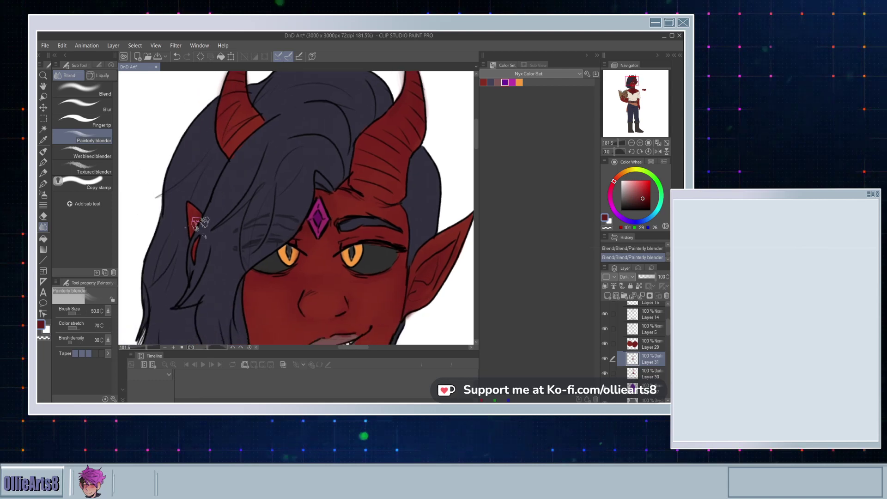
drag(200, 224, 192, 226)
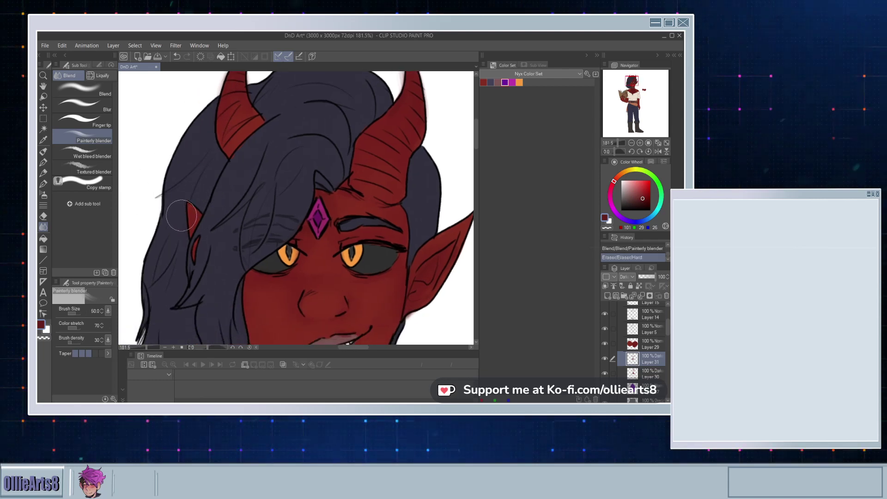
Step: Erase the shading overflow around both horns on Layer 31 and touch up the face shadows with the Painterly blender
scroll(199, 217, up, 5)
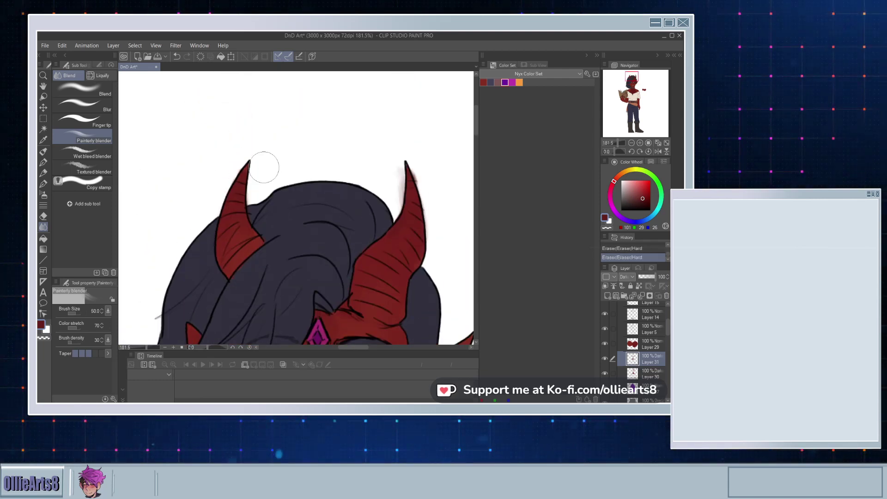
drag(313, 224, 256, 167)
drag(356, 210, 329, 190)
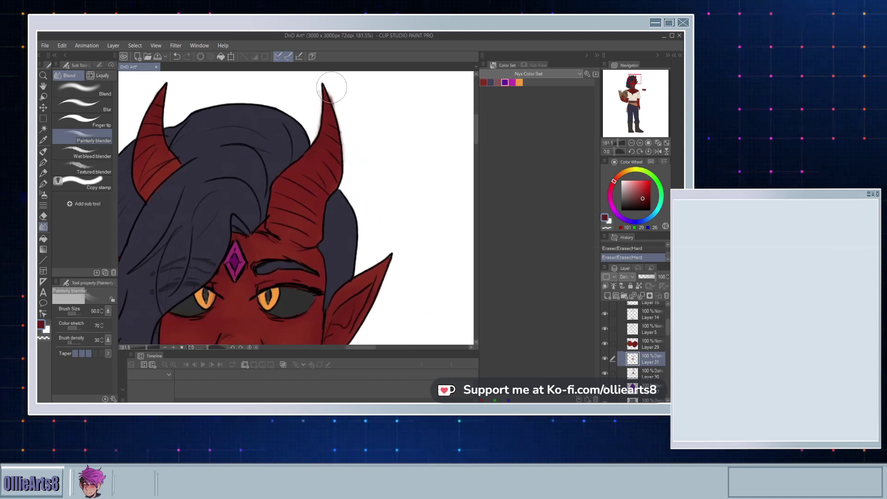
drag(302, 172, 357, 60)
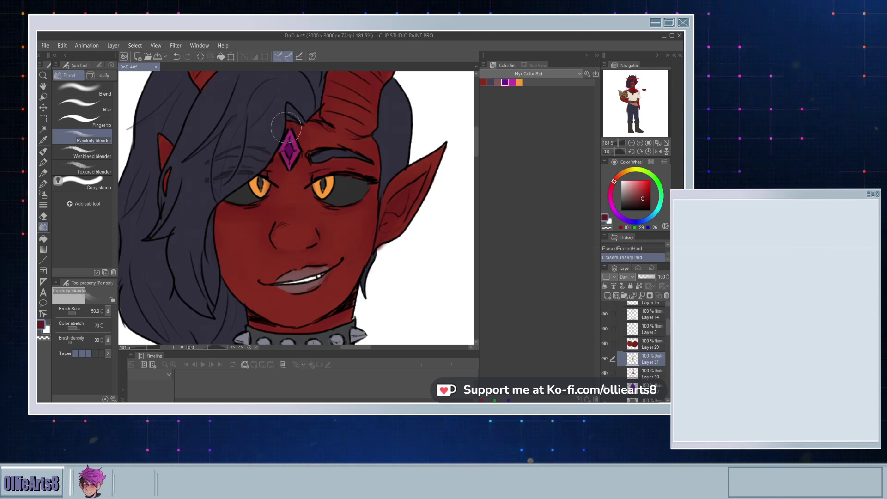
mouse_move(284, 279)
mouse_down()
mouse_move(295, 191)
mouse_move(299, 182)
mouse_move(319, 189)
mouse_move(335, 169)
mouse_up()
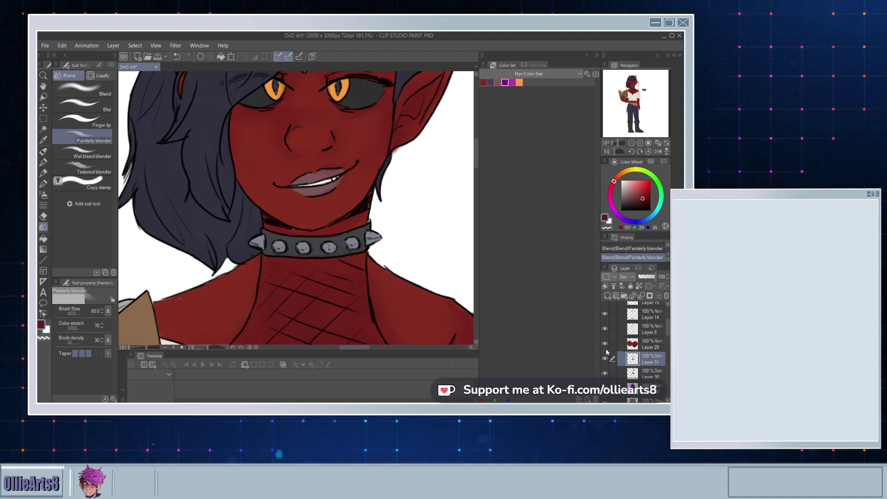
scroll(266, 163, down, 7)
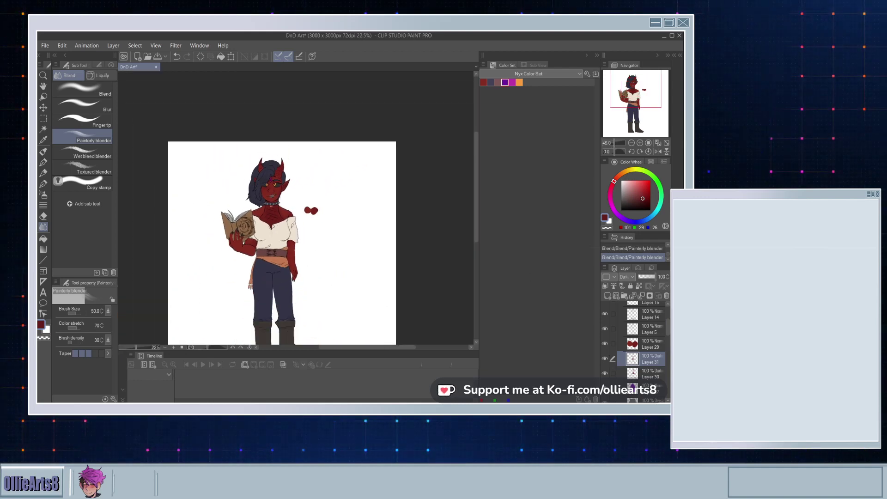
Step: Hide and show the shadow Layers 31 and 30 to compare the skin with and without its shading
scroll(281, 230, up, 1)
scroll(267, 226, up, 3)
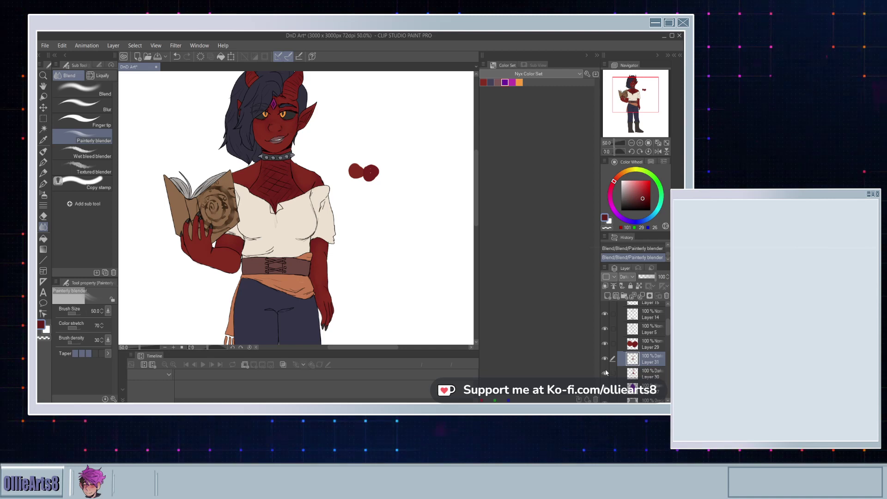
click(604, 358)
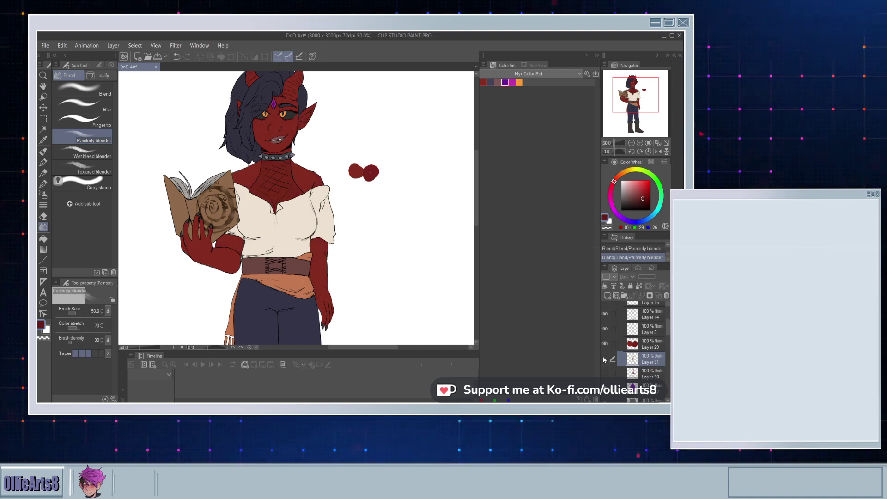
click(604, 359)
click(604, 359)
click(604, 359)
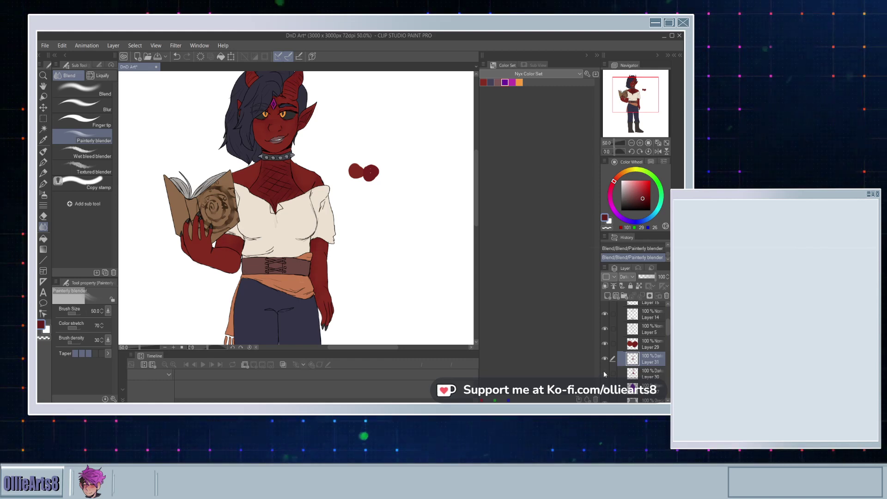
Step: Check the shaded figure as a whole and save the drawing
scroll(275, 225, down, 1)
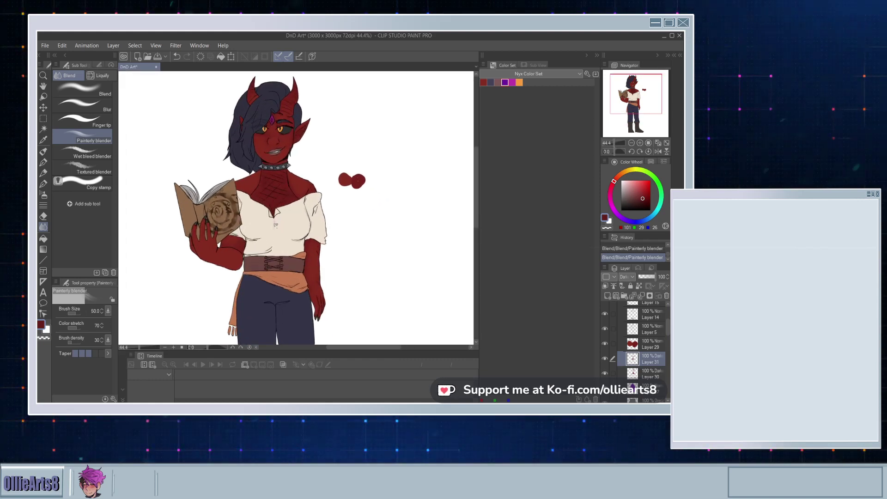
scroll(275, 228, up, 2)
scroll(275, 240, down, 3)
scroll(273, 264, up, 3)
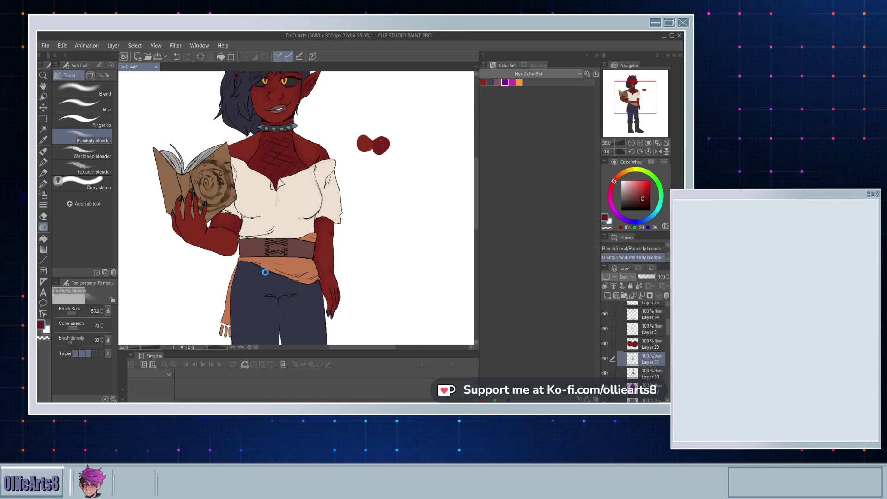
key(ctrl+s)
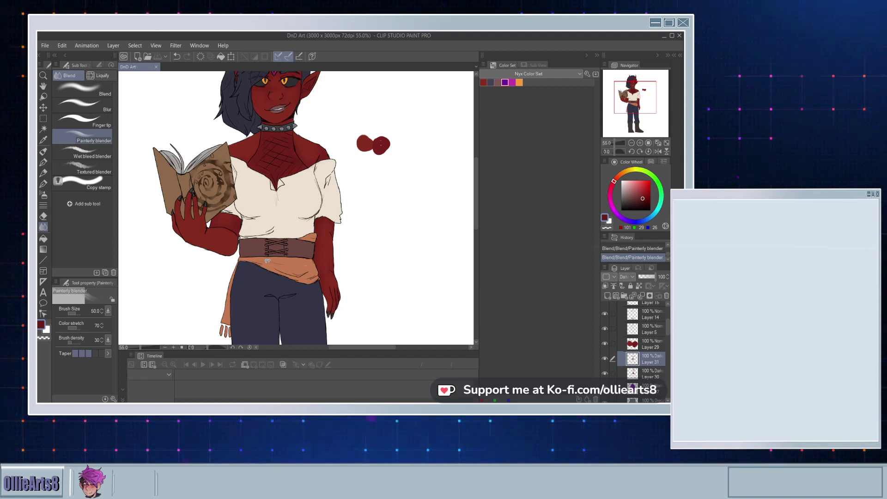
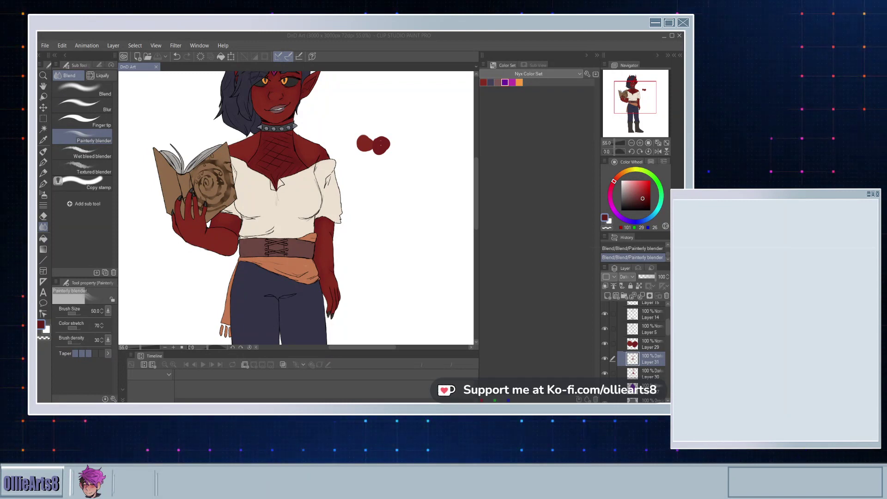
Step: Add a new raster layer directly above Layer 27 and sample the dark blue color of the hair
scroll(277, 209, down, 2)
scroll(277, 208, up, 2)
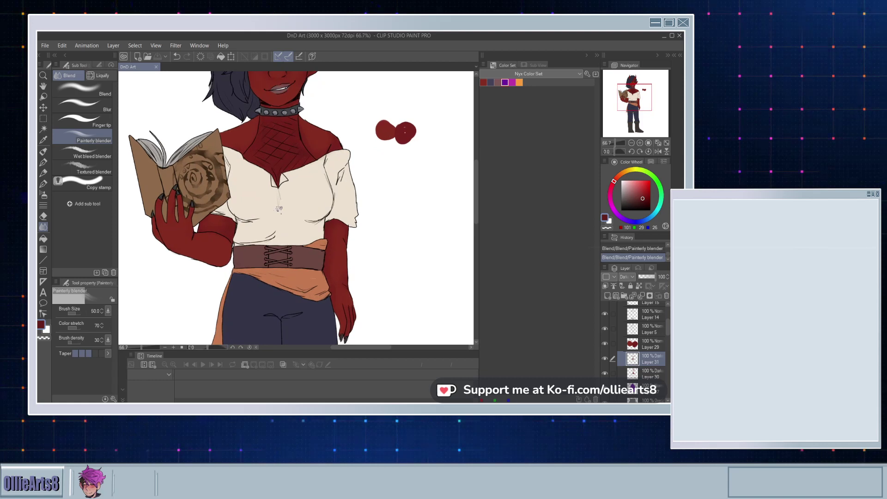
scroll(279, 209, down, 2)
scroll(278, 208, down, 2)
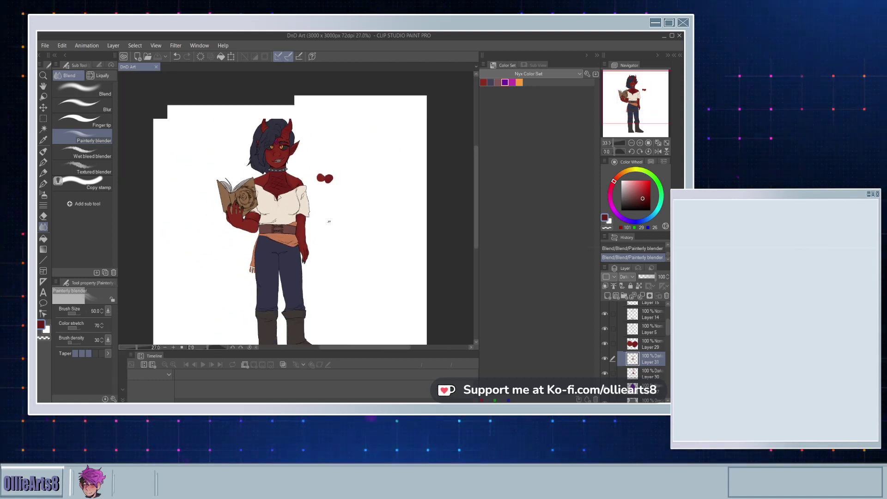
click(633, 387)
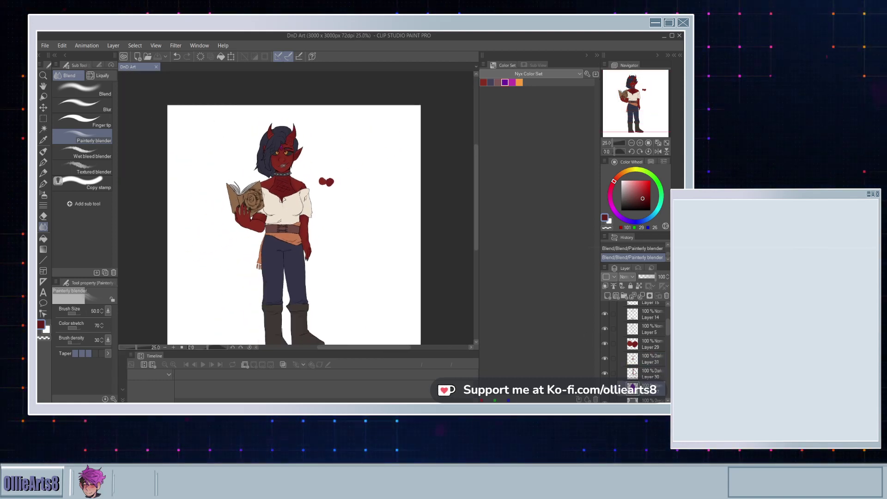
click(607, 298)
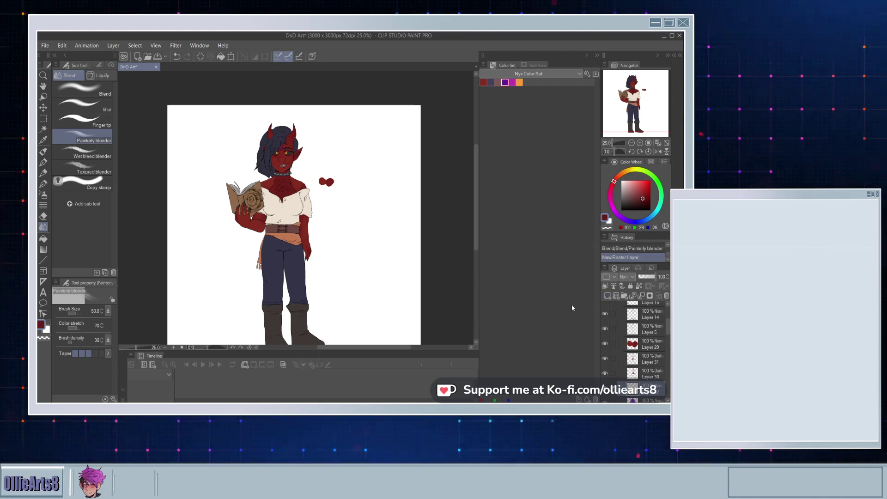
scroll(353, 282, up, 1)
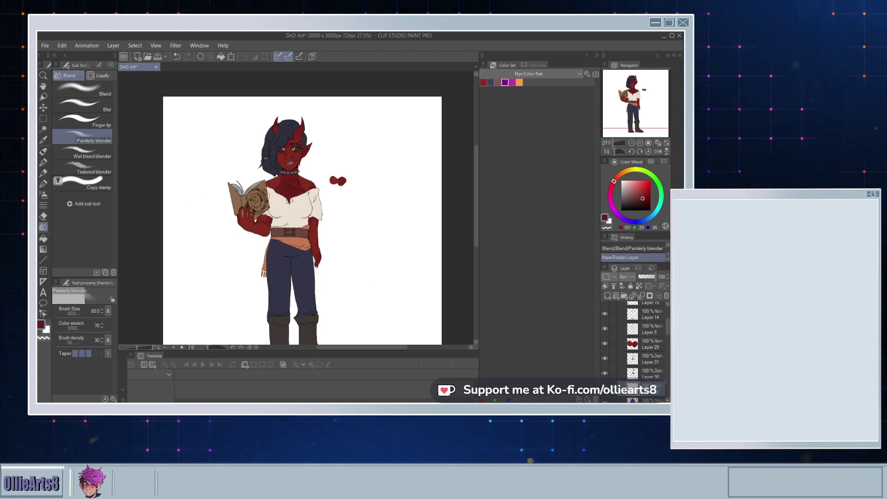
scroll(273, 118, up, 10)
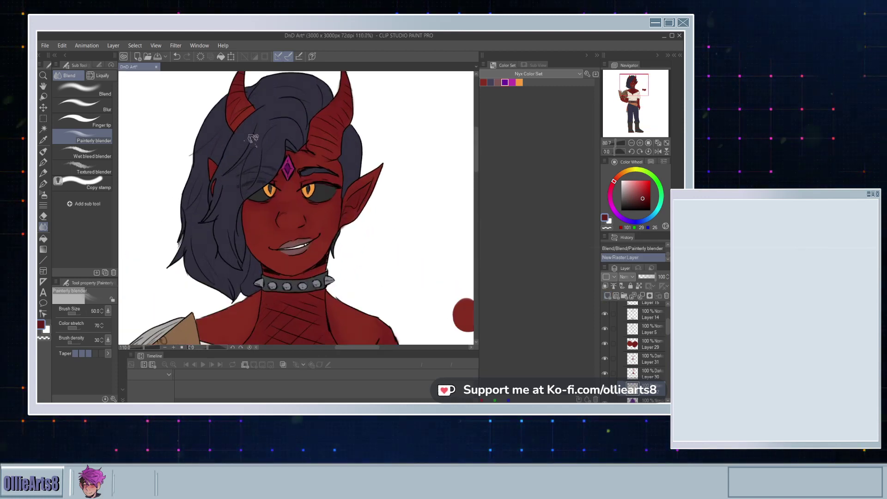
alt+click(273, 117)
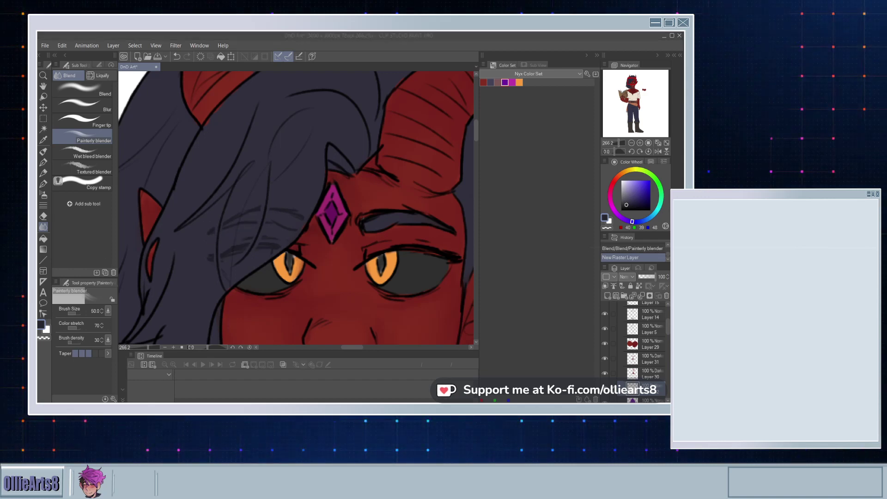
Step: Paint shadows on the hair between the horns and along its long side on Layer 32 with the size 70 CEL SHADE brush
scroll(170, 246, down, 4)
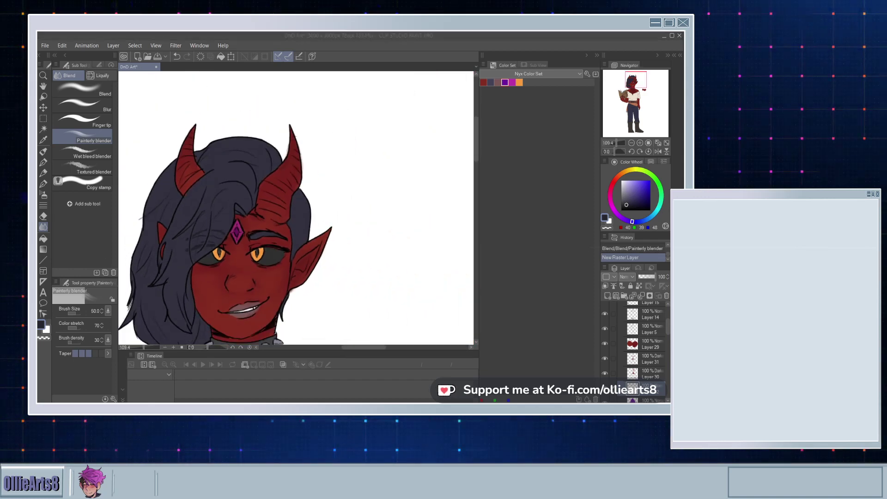
scroll(170, 231, down, 2)
scroll(165, 236, up, 3)
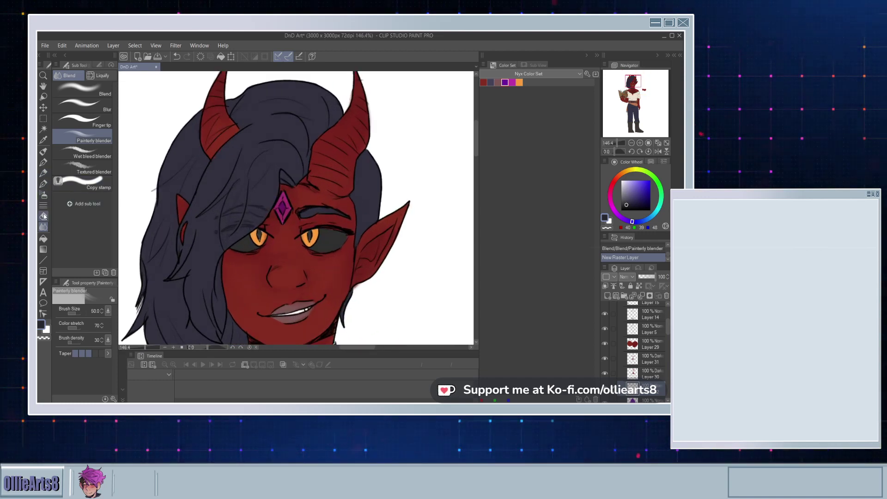
click(46, 185)
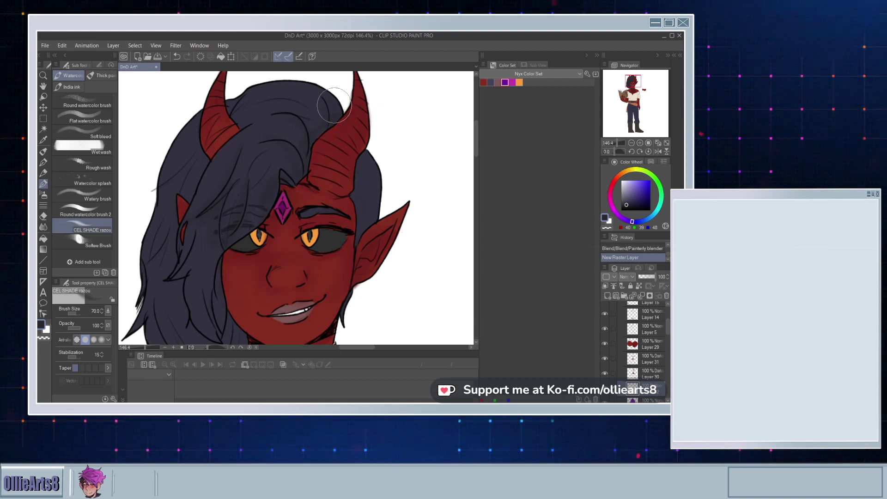
drag(324, 97, 322, 109)
mouse_move(192, 154)
mouse_down()
mouse_move(207, 166)
mouse_move(180, 201)
mouse_up()
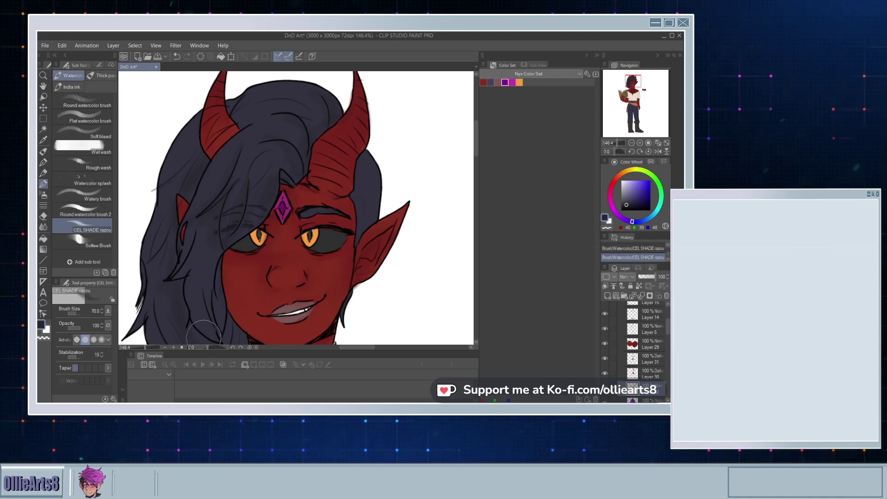
drag(212, 291, 227, 217)
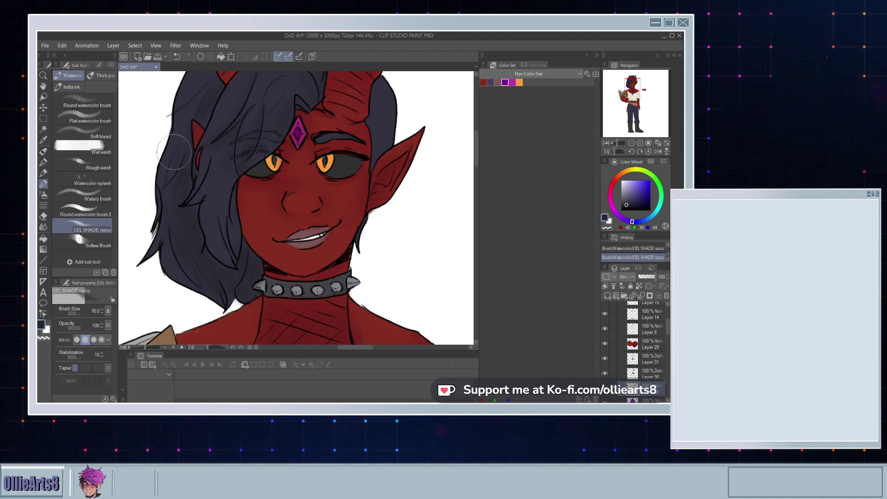
Step: Move Layer 32 below Layer 9 and continue the hair shadows around the horn base and behind the large ear
scroll(185, 185, up, 3)
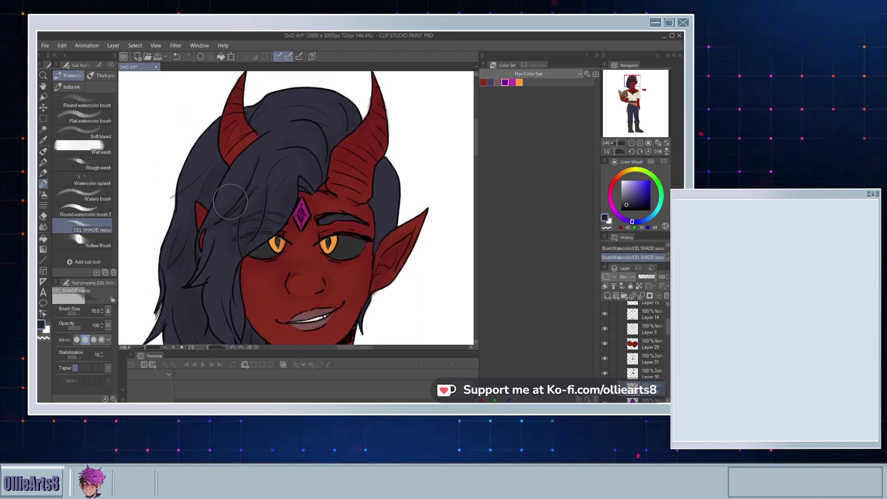
scroll(660, 332, down, 5)
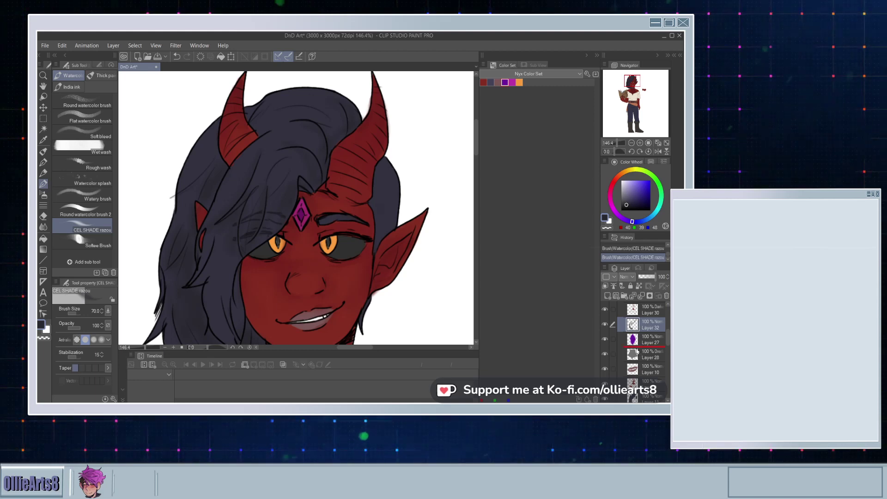
drag(633, 324, 642, 398)
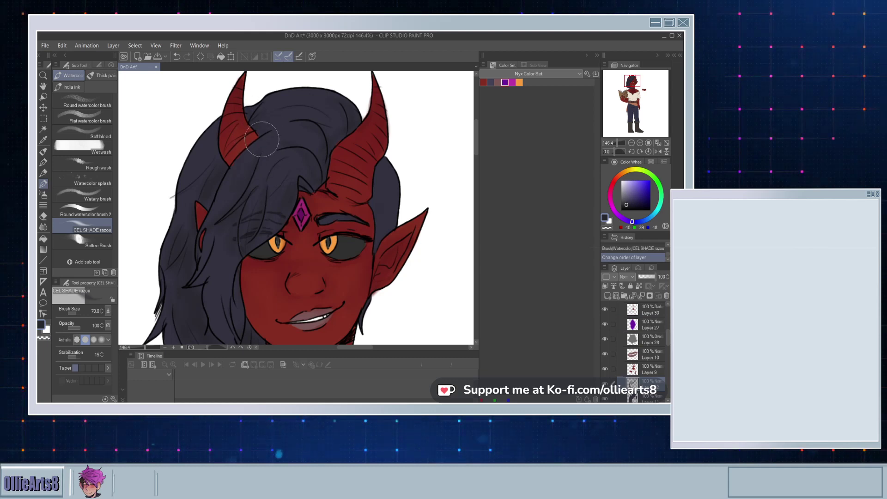
drag(229, 181, 215, 168)
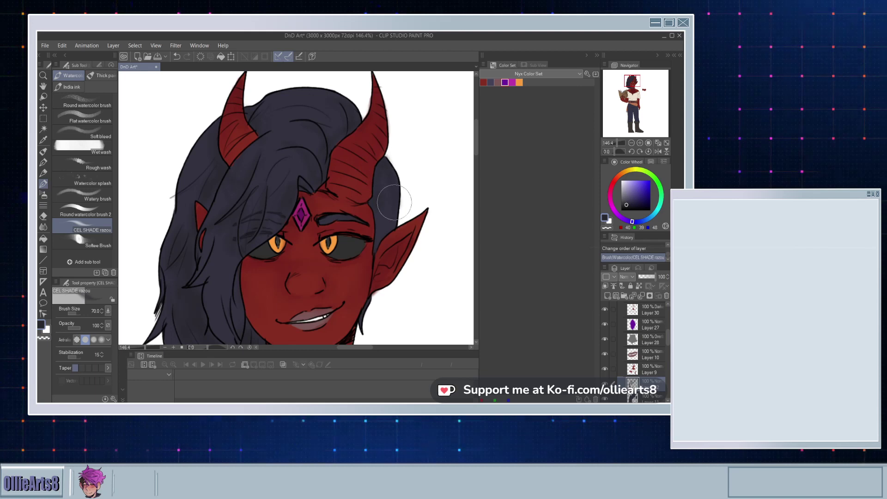
drag(384, 240, 375, 181)
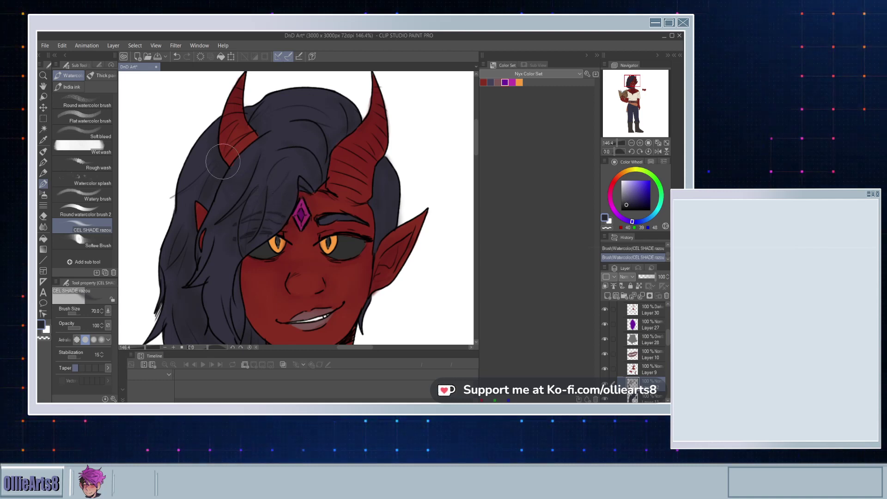
Step: Blend the hair shadows on Layer 32 with the Painterly blender and set the layer's blending mode to Darken
key(j)
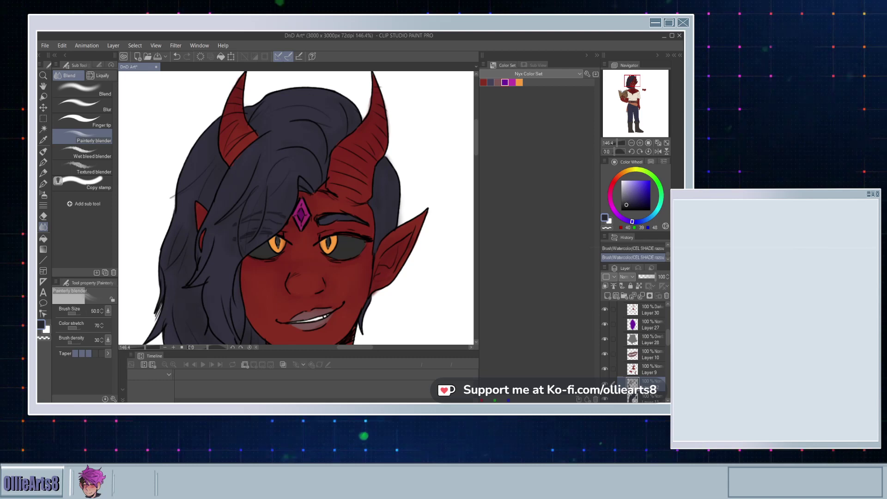
drag(241, 281, 240, 180)
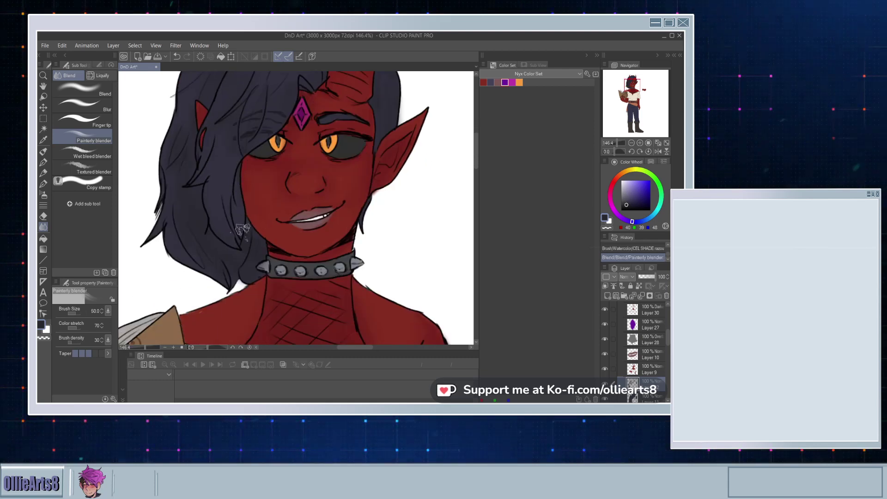
mouse_move(242, 229)
mouse_down()
mouse_move(224, 249)
mouse_move(187, 224)
mouse_move(178, 247)
mouse_up()
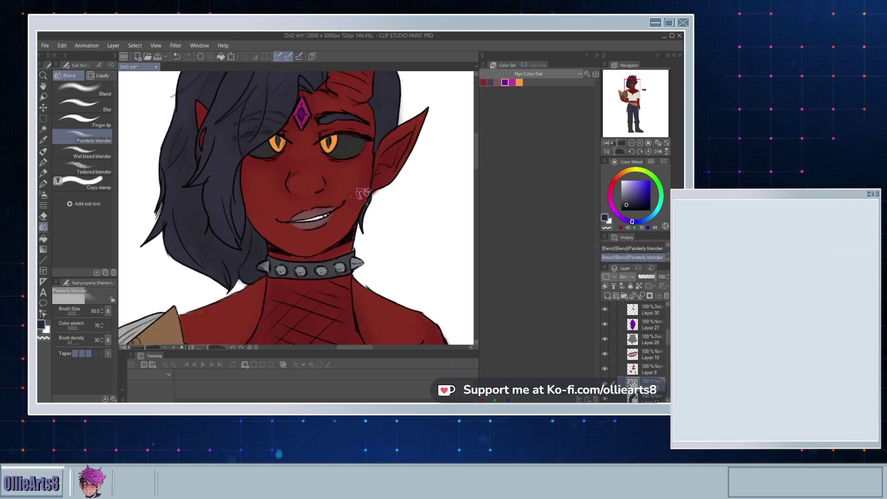
drag(384, 94, 368, 187)
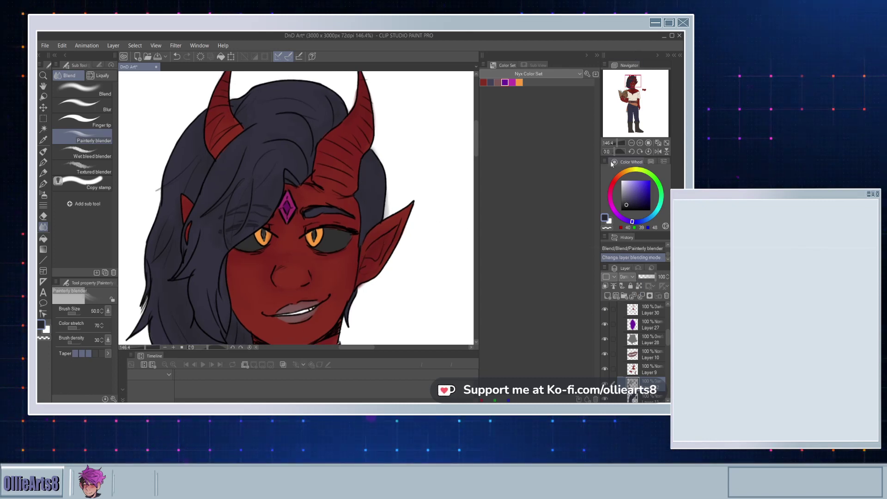
Step: Blend the shadows on the fringe and hair lengths, and erase the overflow beside the large ear with the Hard eraser
scroll(624, 277, down, 1)
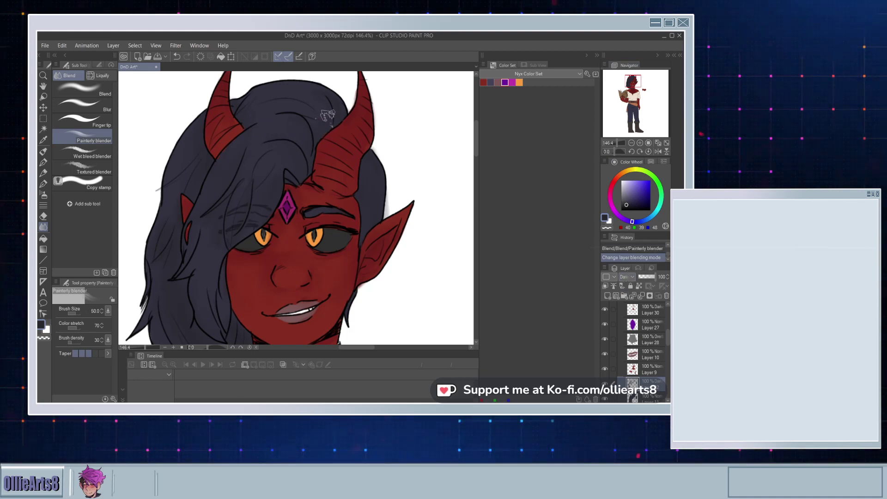
drag(230, 226, 196, 240)
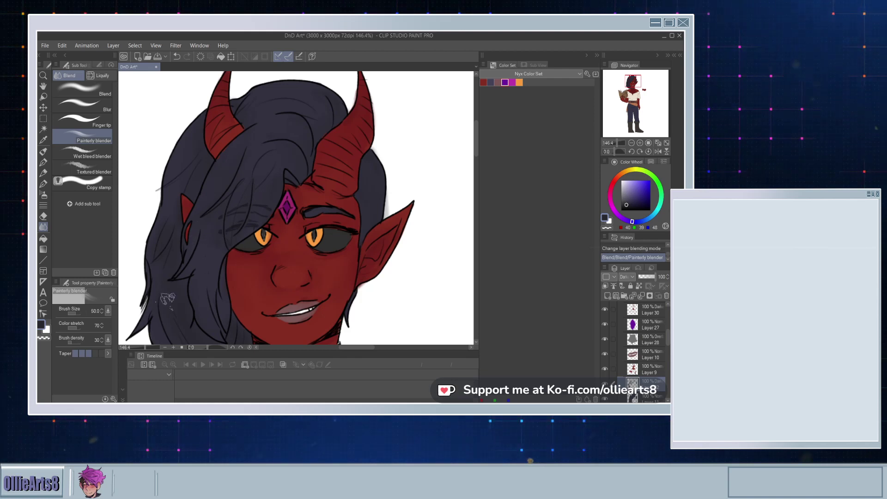
drag(168, 299, 171, 336)
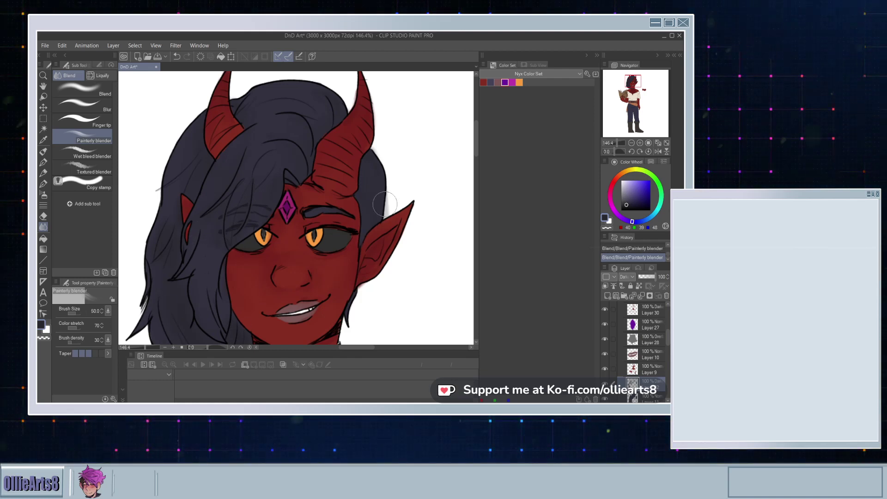
key(ctrl+z)
key(ctrl+z)
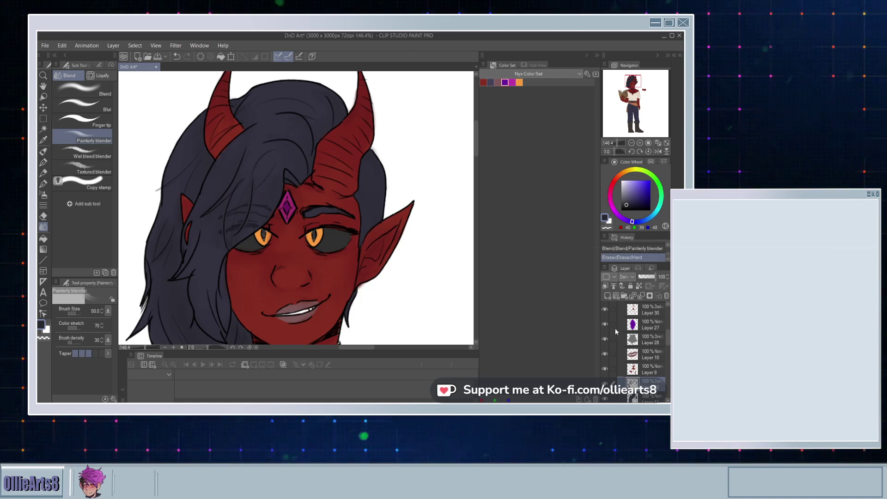
Step: Duplicate the Darken hair shadow layer, Layer 32
click(636, 235)
scroll(262, 111, down, 3)
scroll(256, 169, up, 4)
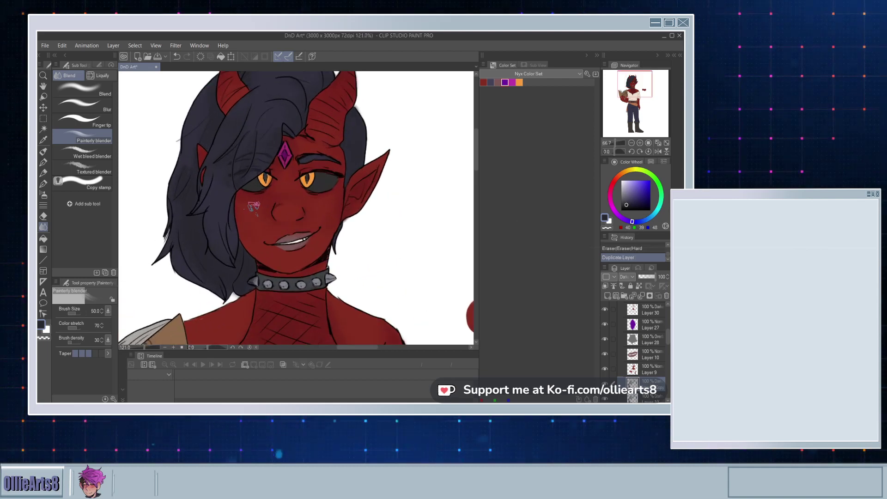
Step: Clean up the hair shadows on the fringe with the Hard eraser, and blend them with the Painterly blender on Layer 32 and its copy
mouse_move(203, 202)
mouse_down()
mouse_move(224, 163)
mouse_move(213, 149)
mouse_up()
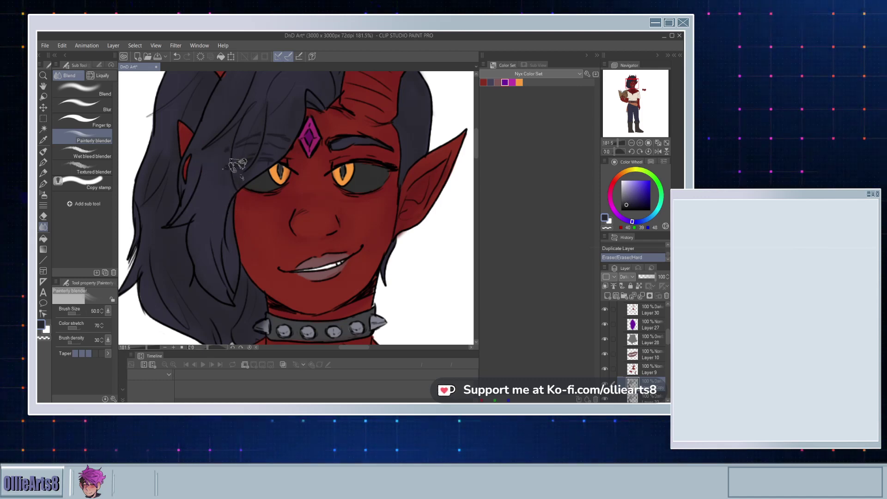
click(222, 178)
click(645, 396)
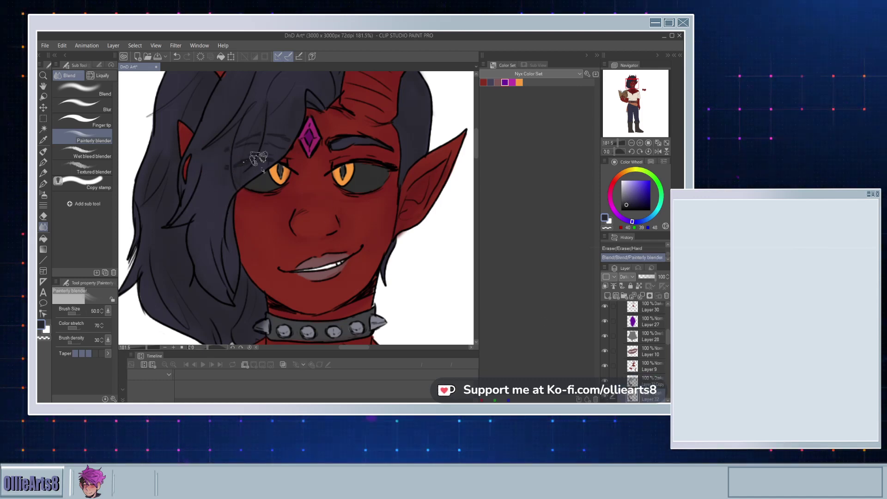
mouse_move(271, 128)
mouse_down()
mouse_move(307, 91)
mouse_move(303, 83)
mouse_move(295, 151)
mouse_up()
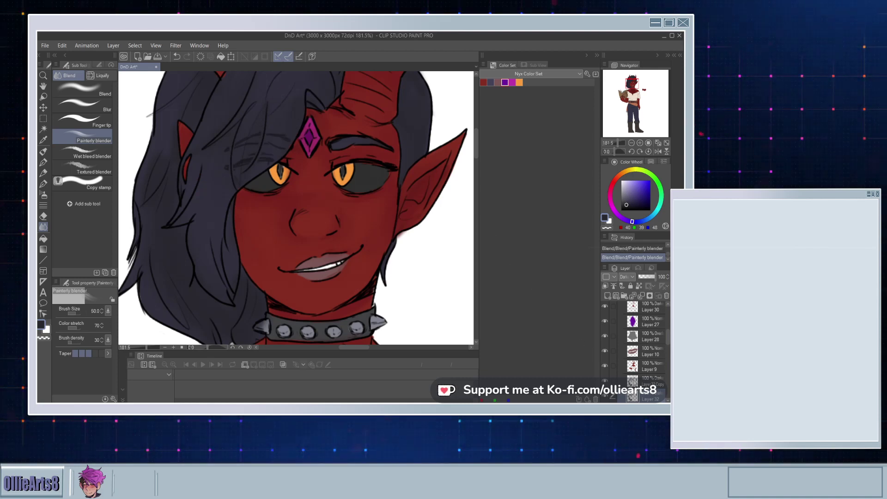
click(644, 381)
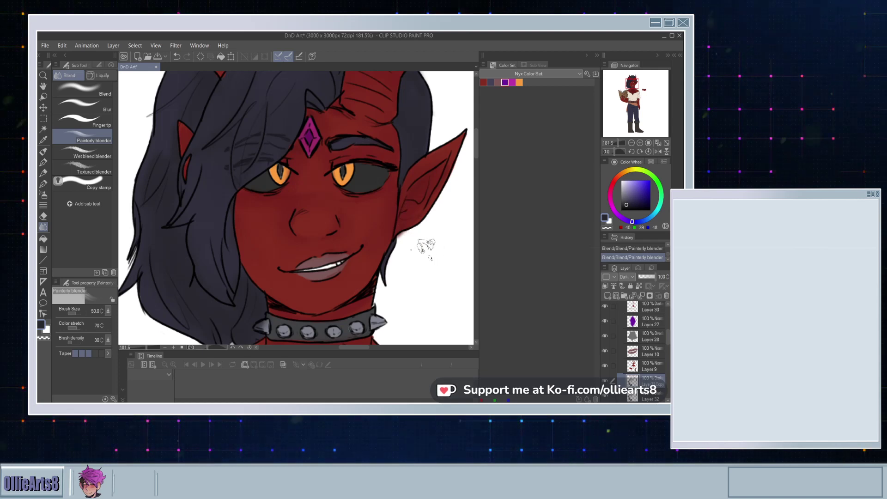
Step: Clear the stray skin shading below the large pointed ear on Layer 30 and activate Layer 31
click(645, 313)
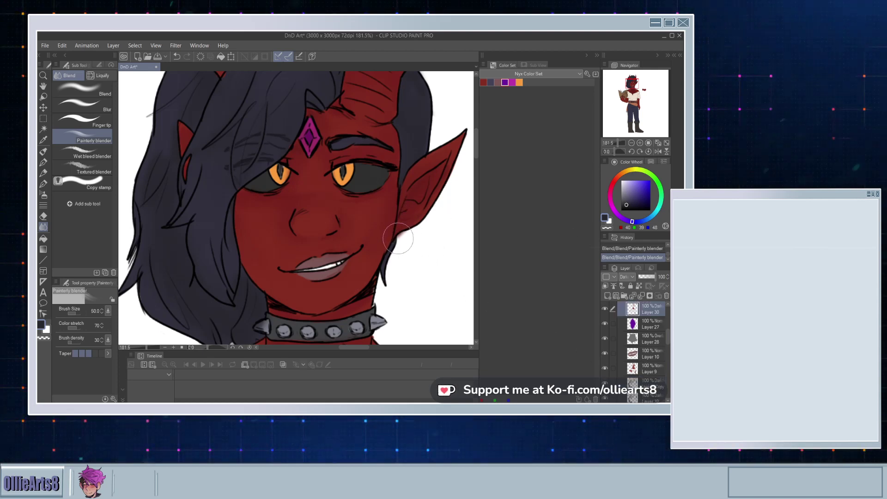
key(ctrl+z)
key(ctrl+z)
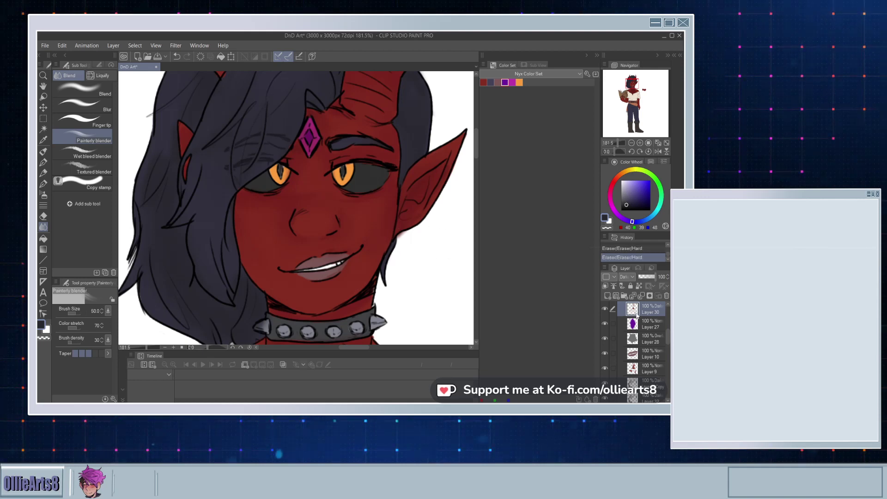
scroll(646, 309, up, 2)
click(638, 328)
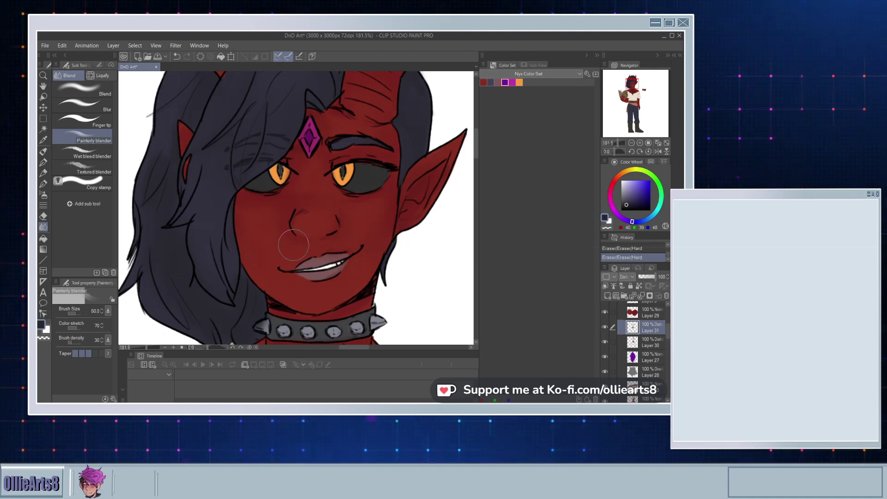
scroll(293, 245, down, 6)
scroll(280, 239, up, 2)
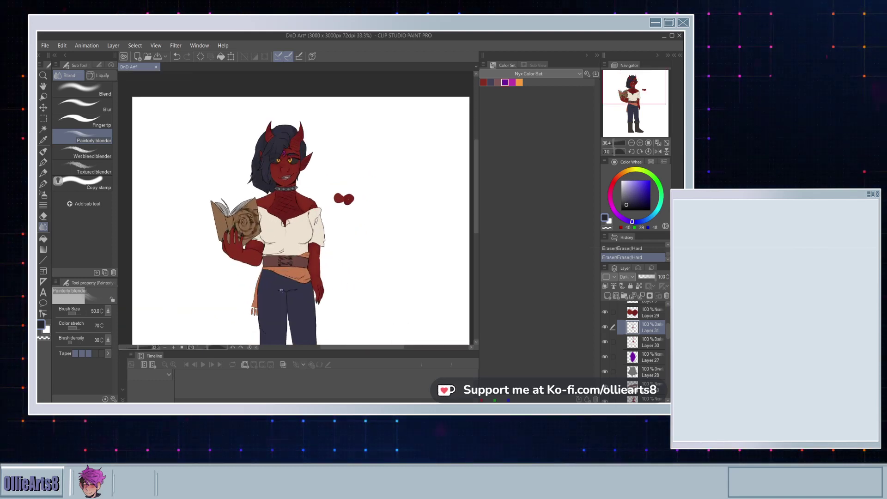
scroll(276, 225, up, 3)
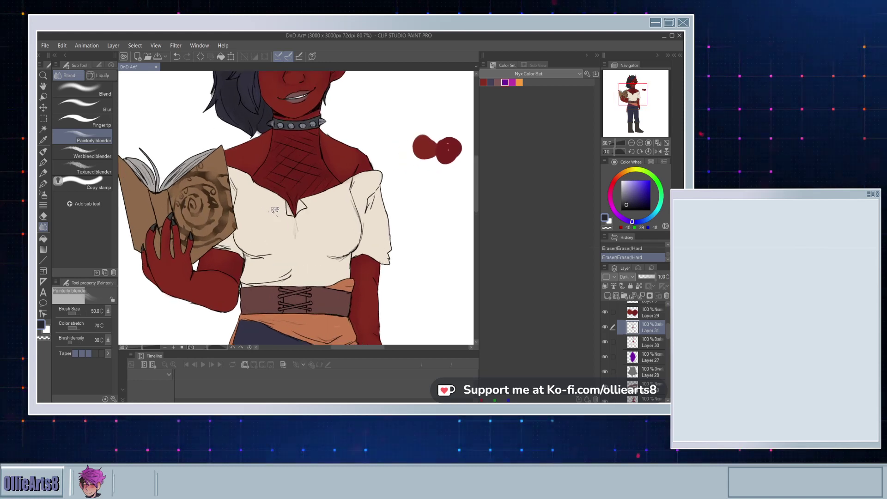
scroll(277, 203, down, 3)
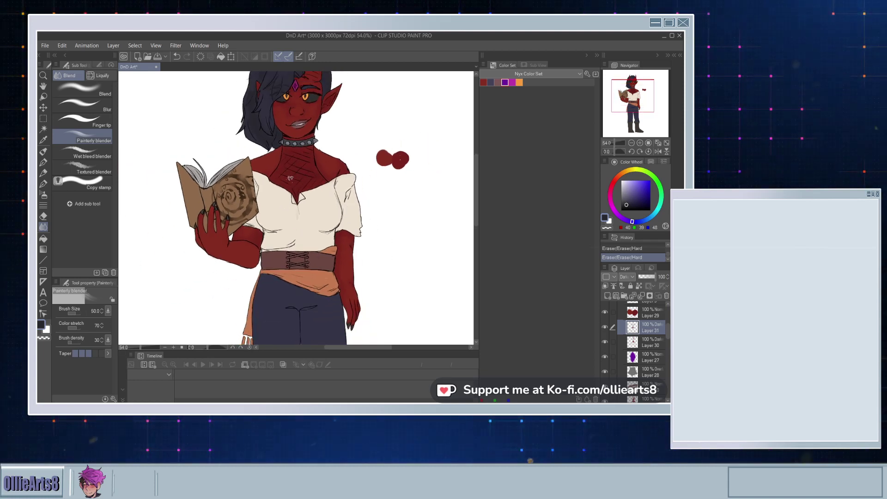
scroll(288, 180, up, 2)
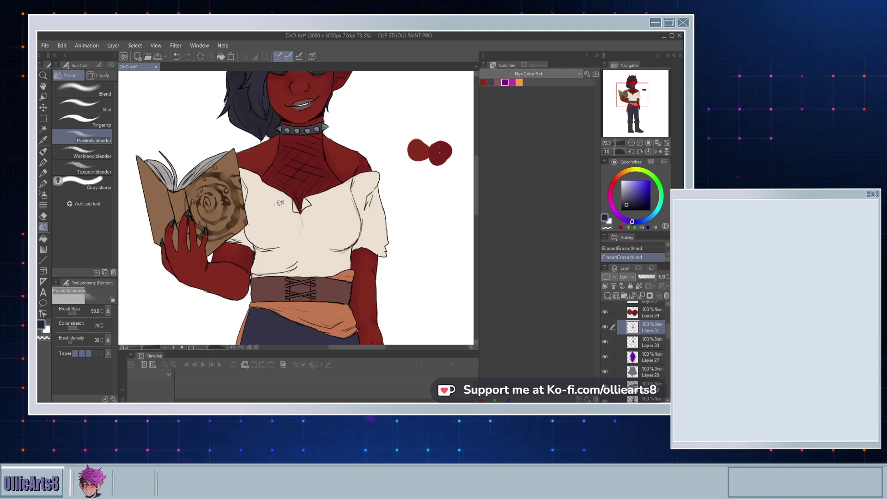
scroll(298, 176, up, 3)
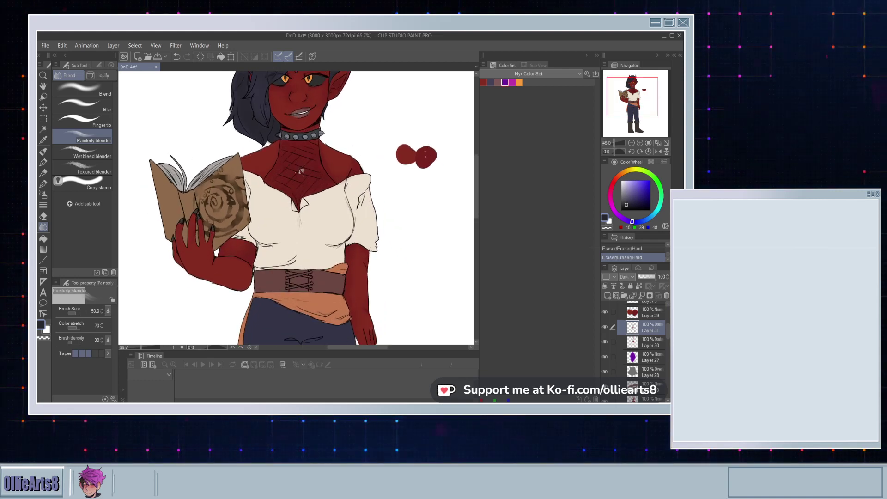
scroll(642, 362, down, 1)
Step: Add a new raster layer above shirt Layer 13 and choose a darker beige based on the shirt colour, RGB 222, 203, 177
scroll(642, 362, down, 5)
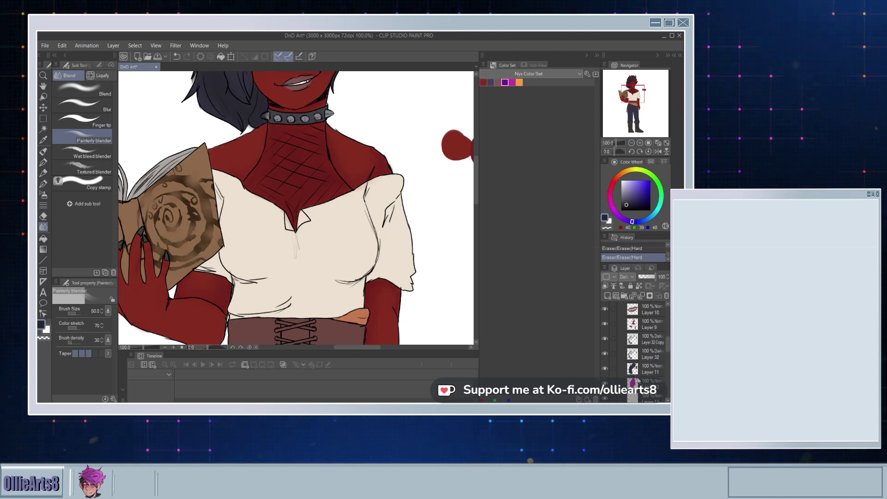
click(632, 380)
scroll(632, 378, down, 3)
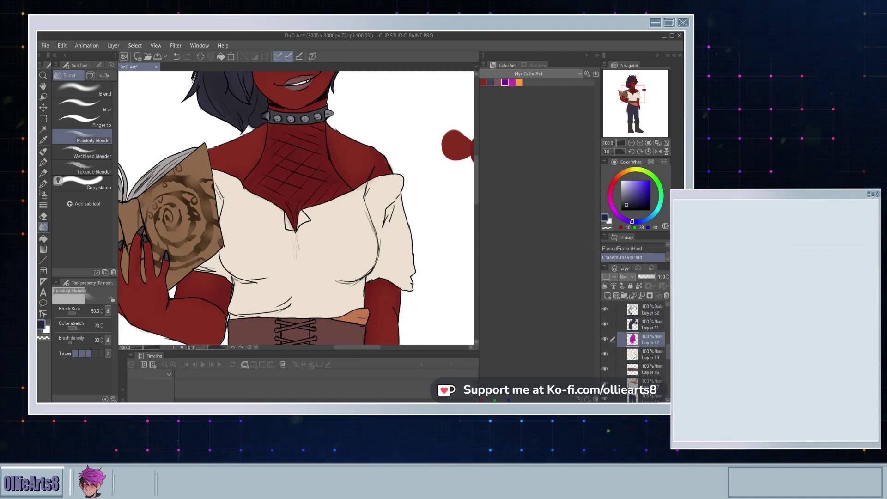
click(634, 355)
click(607, 297)
alt+click(290, 265)
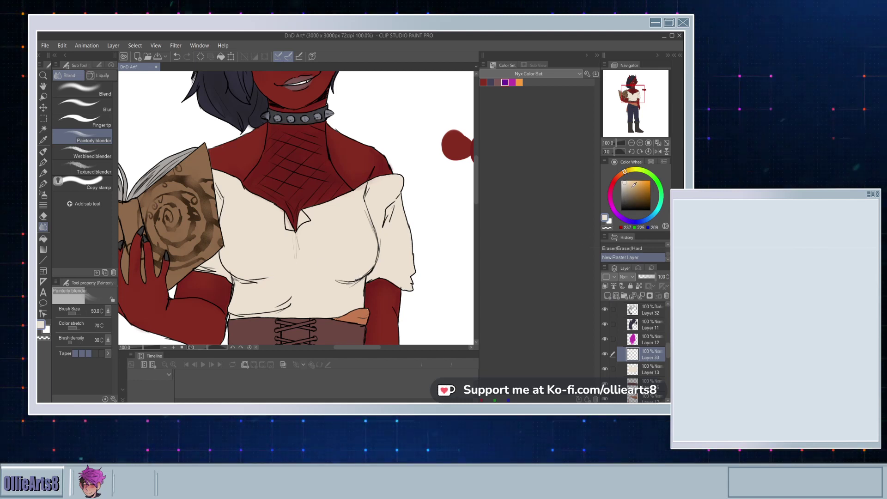
drag(625, 183, 626, 182)
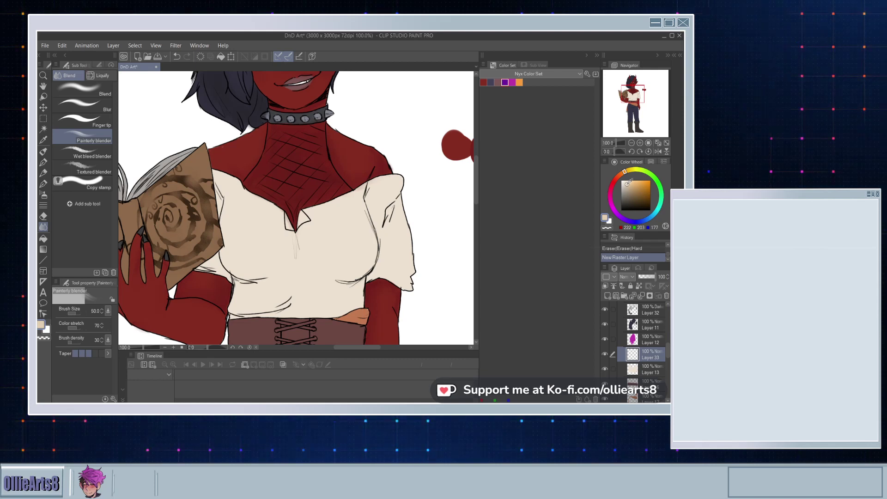
Step: Paint beige shadows under the bust, around the collar flaps and along the shirt's neckline with the CEL SHADE watercolor brush
scroll(311, 203, up, 5)
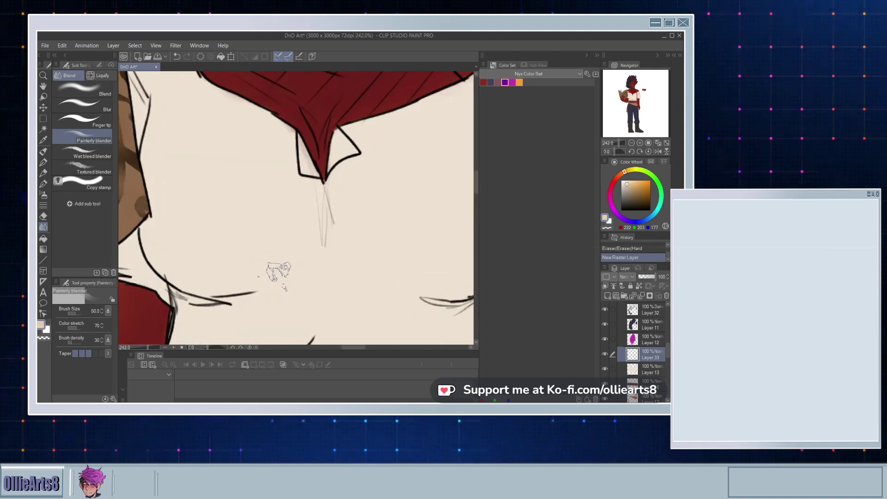
click(43, 184)
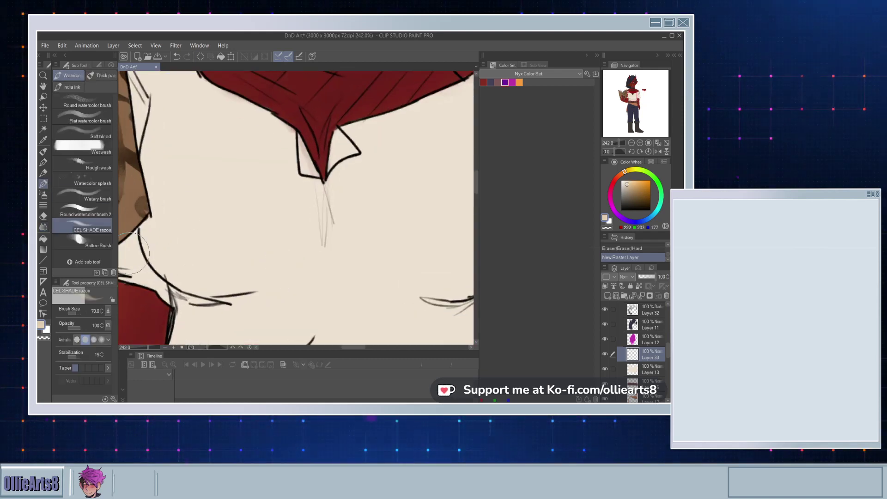
mouse_move(135, 242)
mouse_down()
mouse_move(144, 272)
mouse_move(140, 244)
mouse_move(165, 283)
mouse_move(131, 235)
mouse_move(151, 274)
mouse_move(216, 304)
mouse_move(186, 299)
mouse_move(249, 297)
mouse_move(178, 298)
mouse_move(131, 249)
mouse_move(150, 253)
mouse_up()
mouse_move(279, 201)
mouse_down()
mouse_move(308, 231)
mouse_move(303, 179)
mouse_move(320, 236)
mouse_up()
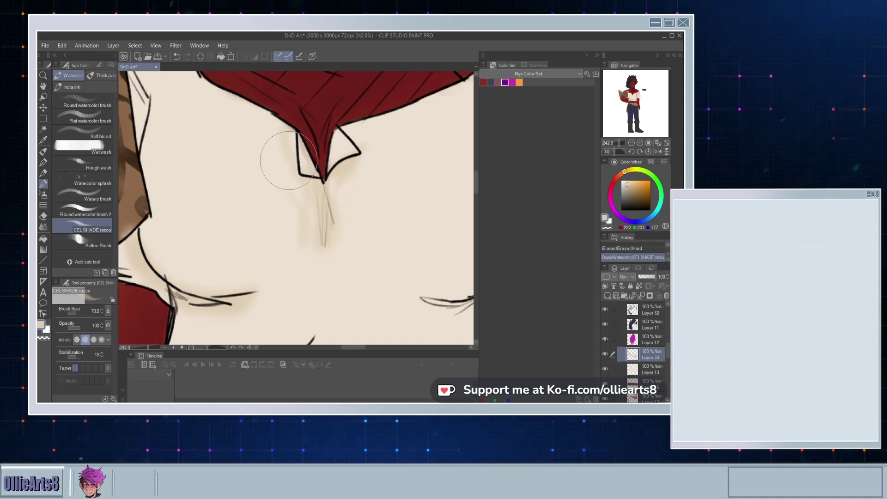
mouse_move(288, 160)
mouse_down()
mouse_move(313, 194)
mouse_move(329, 198)
mouse_move(360, 160)
mouse_move(388, 144)
mouse_move(375, 142)
mouse_move(375, 118)
mouse_move(435, 106)
mouse_move(362, 148)
mouse_move(420, 119)
mouse_move(381, 133)
mouse_up()
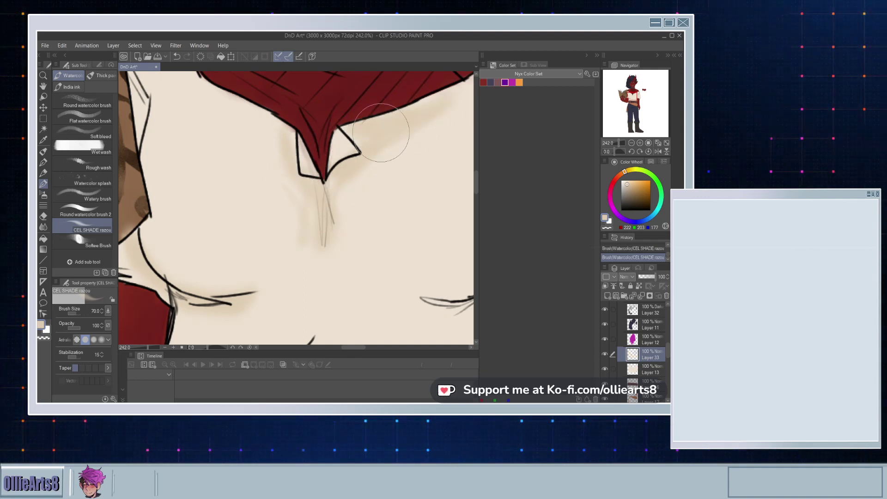
mouse_move(279, 142)
mouse_down()
mouse_move(274, 130)
mouse_move(289, 136)
mouse_up()
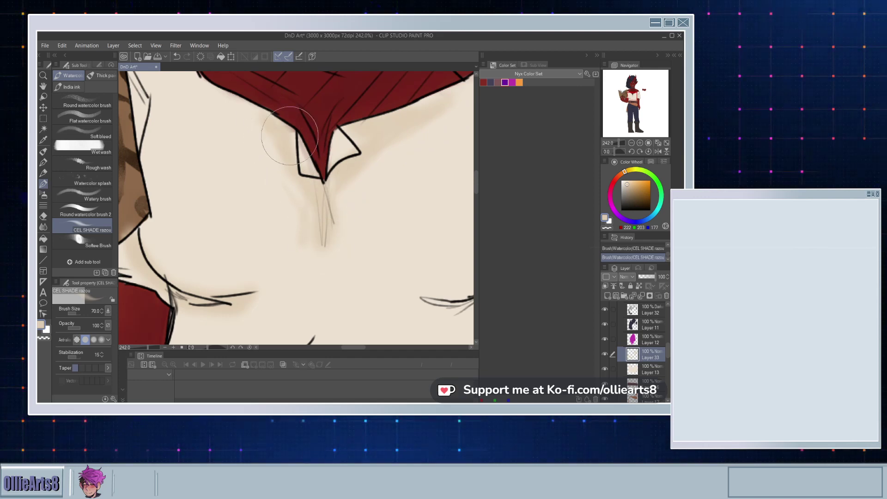
Step: Shade the shirt folds beside the book's edge, undoing the unwanted strokes
drag(239, 165, 351, 293)
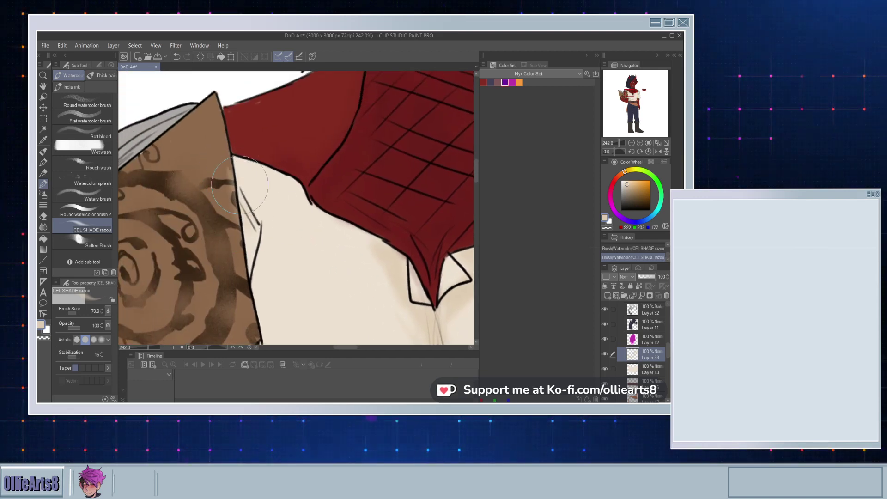
key(ctrl+z)
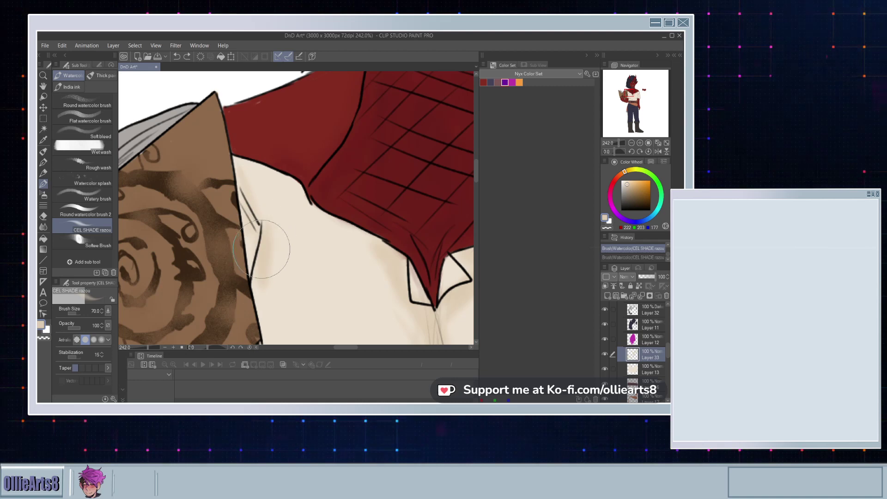
drag(248, 247, 245, 254)
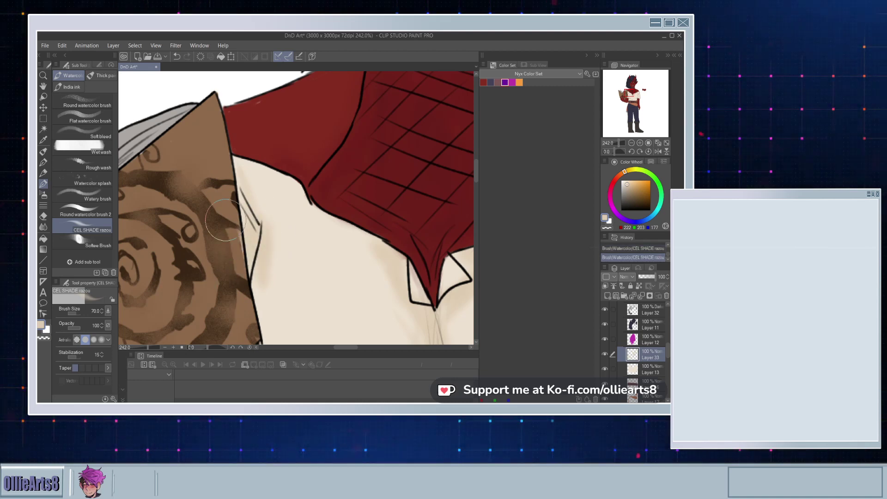
key(ctrl+z)
key(ctrl+z)
Step: Shade the puffed sleeve along the armhole line, around its fold lines and down its outer edge
mouse_move(471, 270)
mouse_down()
mouse_move(454, 180)
mouse_move(145, 199)
mouse_up()
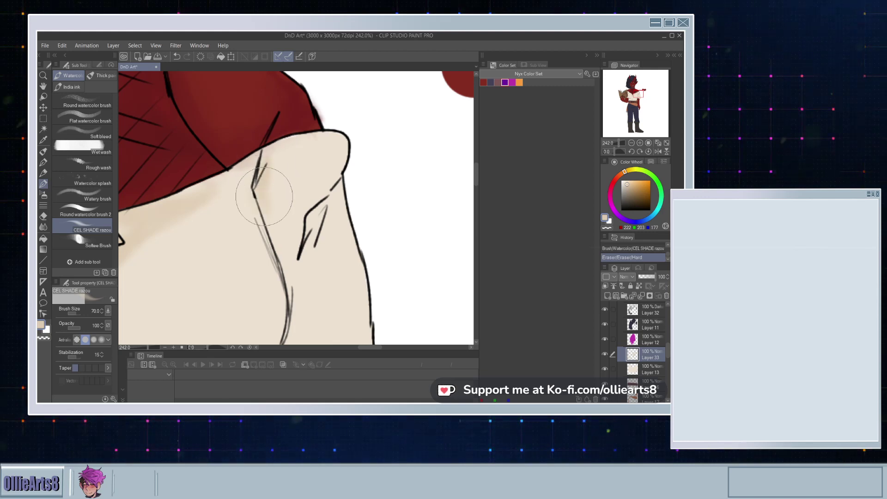
mouse_move(264, 197)
mouse_down()
mouse_move(301, 316)
mouse_move(282, 236)
mouse_move(241, 301)
mouse_move(268, 289)
mouse_move(261, 238)
mouse_move(281, 243)
mouse_up()
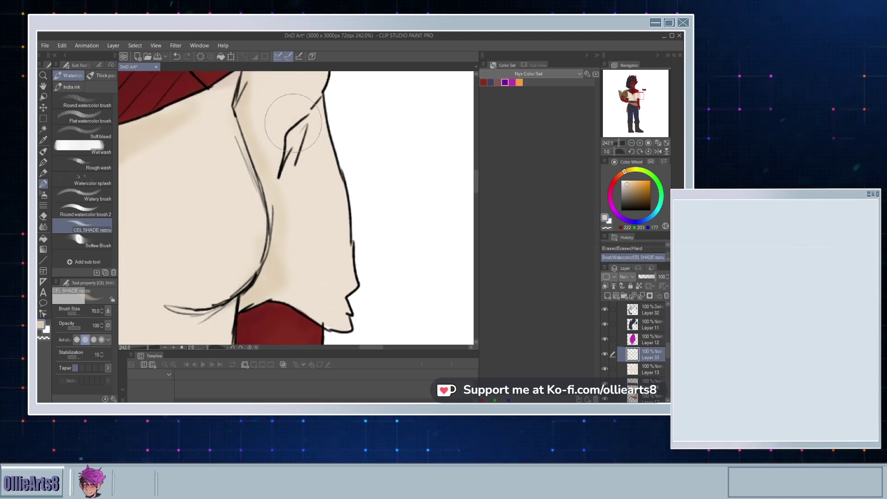
drag(293, 123, 288, 141)
mouse_move(315, 113)
mouse_down()
mouse_move(288, 184)
mouse_move(289, 176)
mouse_move(317, 277)
mouse_move(293, 180)
mouse_move(293, 257)
mouse_up()
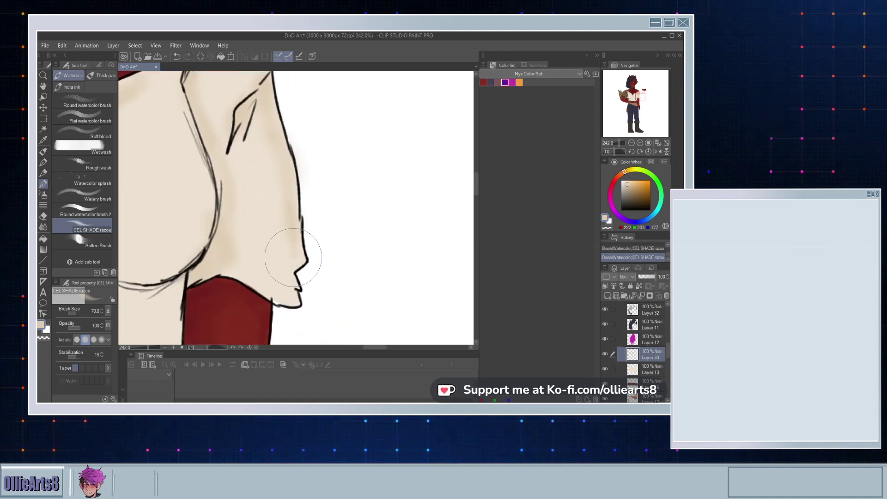
Step: Shade the lower shirt above the corset and orange sash, and extend the beige shadows across the chest
mouse_move(189, 290)
mouse_down()
mouse_move(281, 211)
mouse_move(367, 211)
mouse_up()
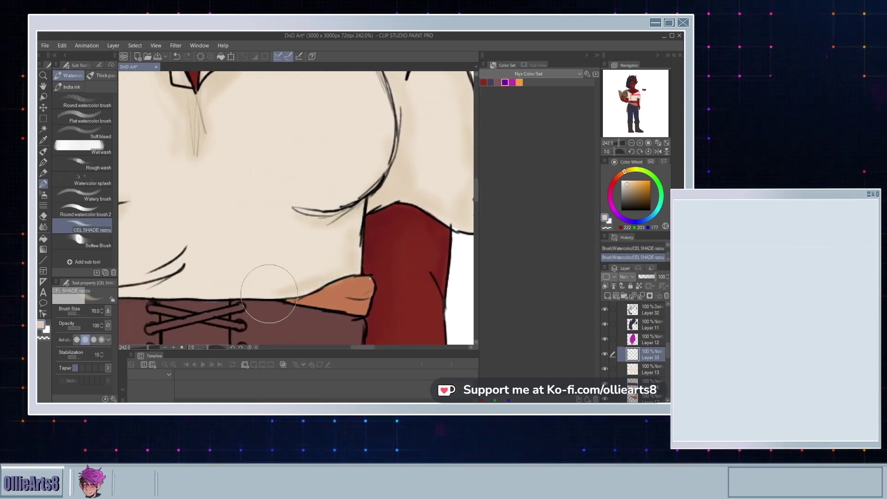
mouse_move(268, 284)
mouse_down()
mouse_move(370, 259)
mouse_move(267, 272)
mouse_move(166, 270)
mouse_move(230, 265)
mouse_up()
mouse_move(174, 285)
mouse_down()
mouse_move(273, 275)
mouse_move(205, 283)
mouse_up()
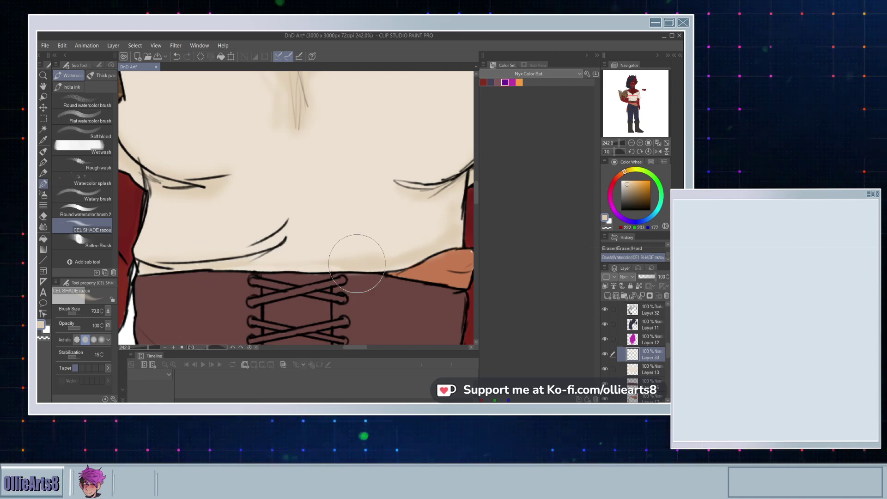
drag(357, 264, 308, 262)
drag(406, 204, 313, 278)
scroll(318, 279, down, 3)
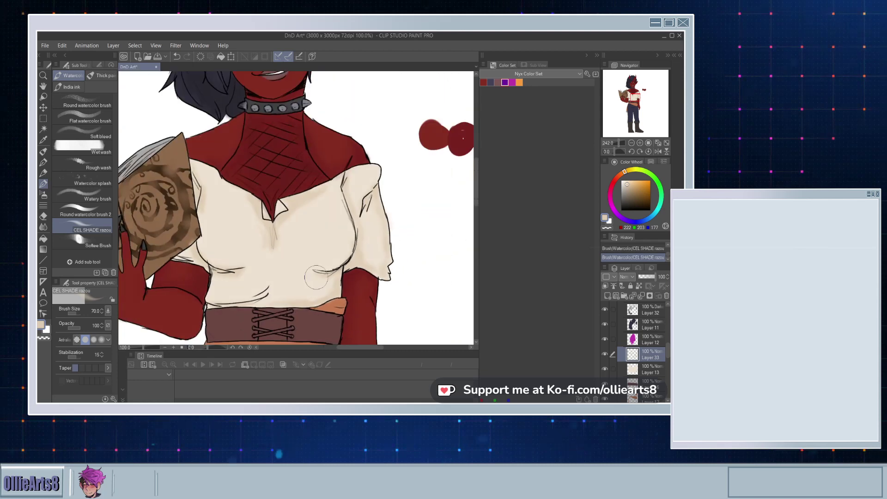
scroll(316, 277, down, 2)
scroll(265, 255, up, 3)
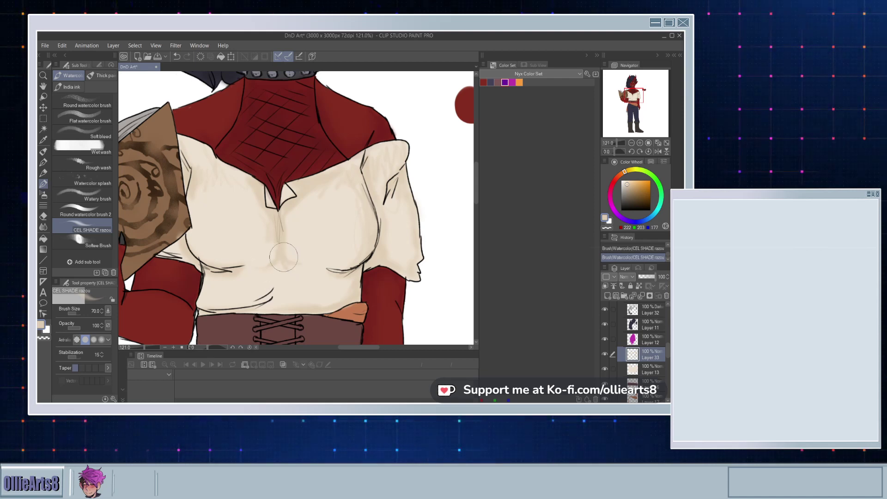
Step: Blend the beige shirt shadows across the chest, book side, lower folds and puffed sleeve with the Painterly blender, erasing overspill by the book
click(43, 226)
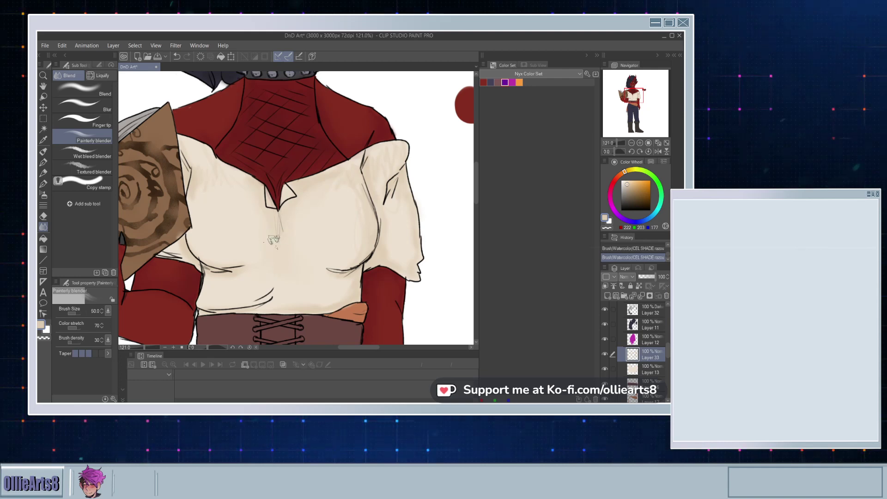
drag(197, 152, 184, 189)
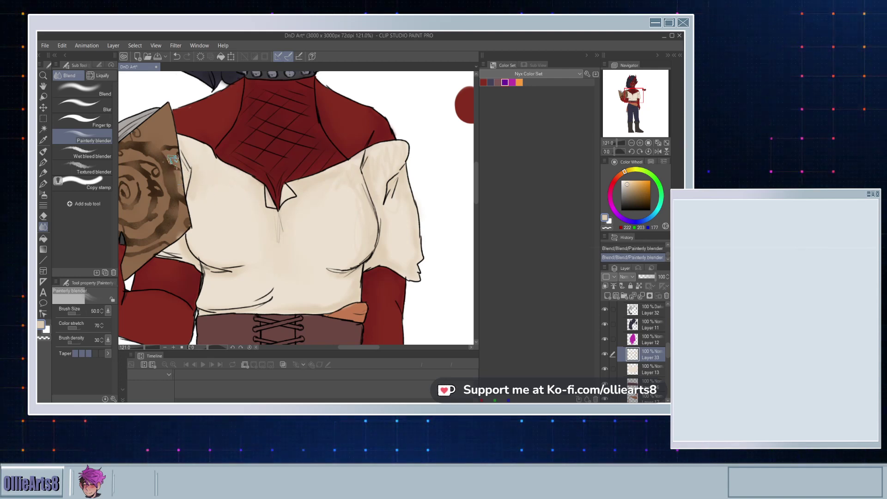
drag(170, 170, 180, 218)
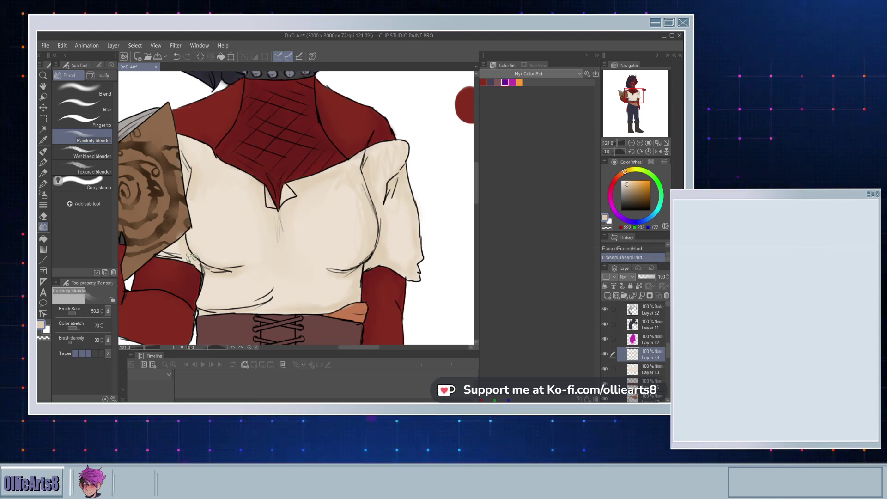
drag(153, 248, 183, 231)
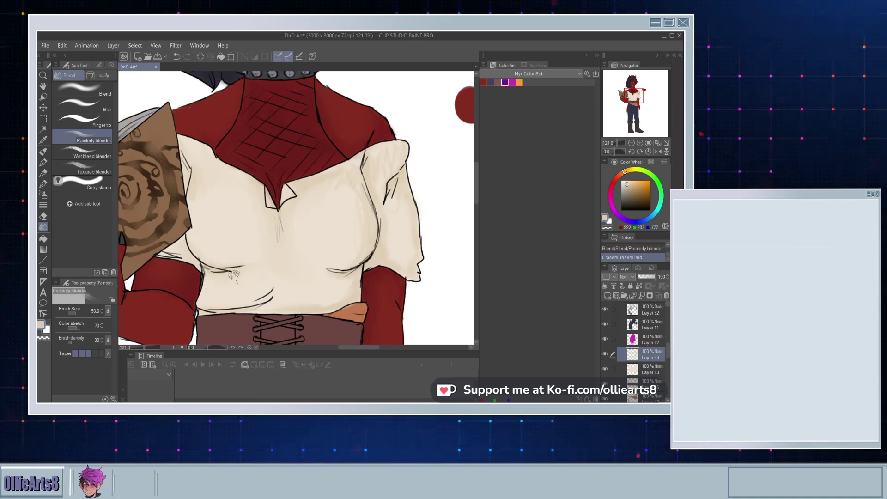
drag(309, 303, 287, 314)
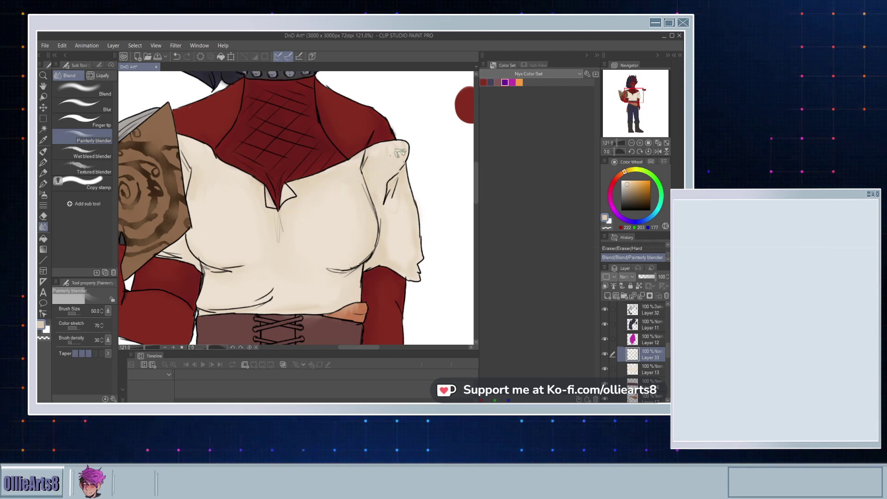
drag(394, 147, 383, 149)
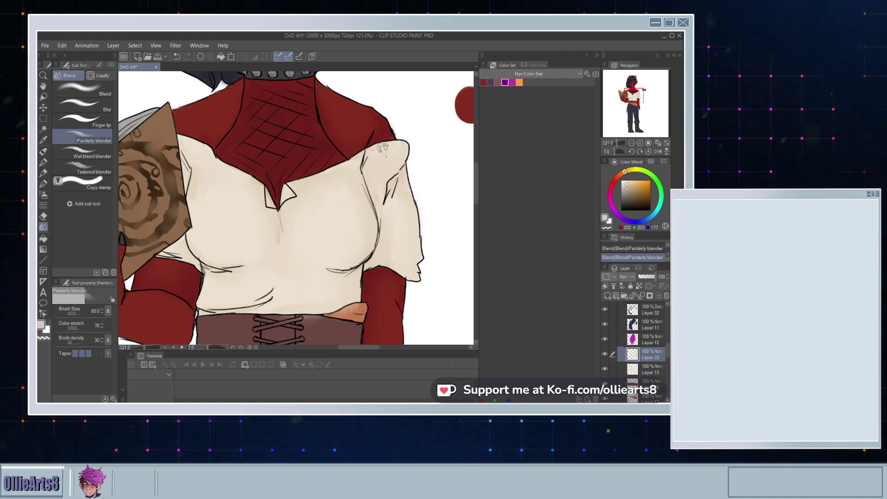
Step: Compare the shirt with and without its shading layer and check the overall figure
scroll(239, 210, down, 5)
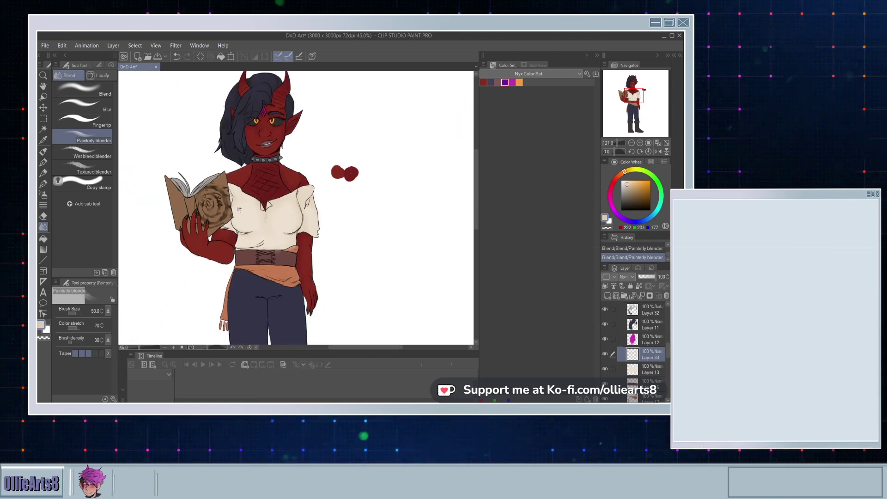
scroll(238, 209, up, 2)
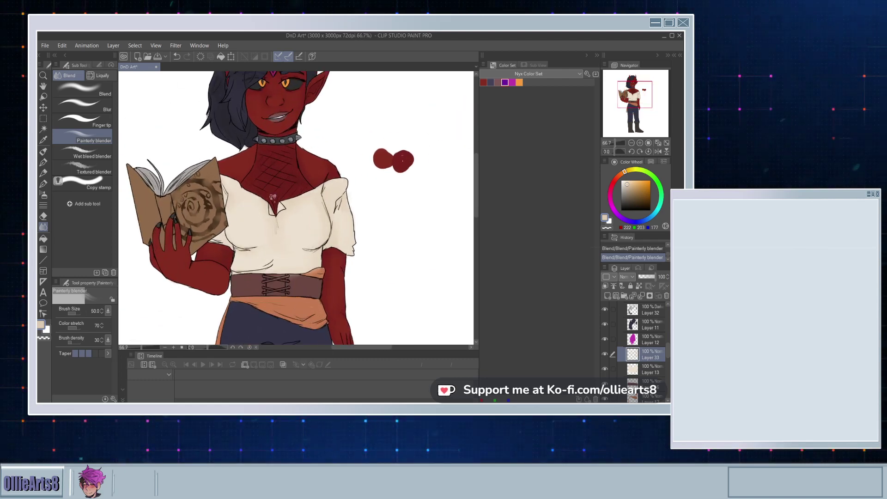
click(605, 353)
click(605, 354)
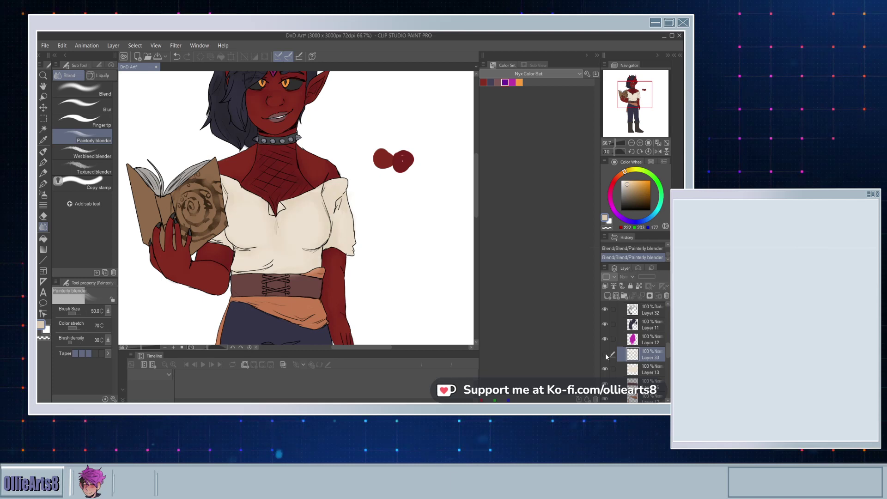
click(606, 353)
click(606, 353)
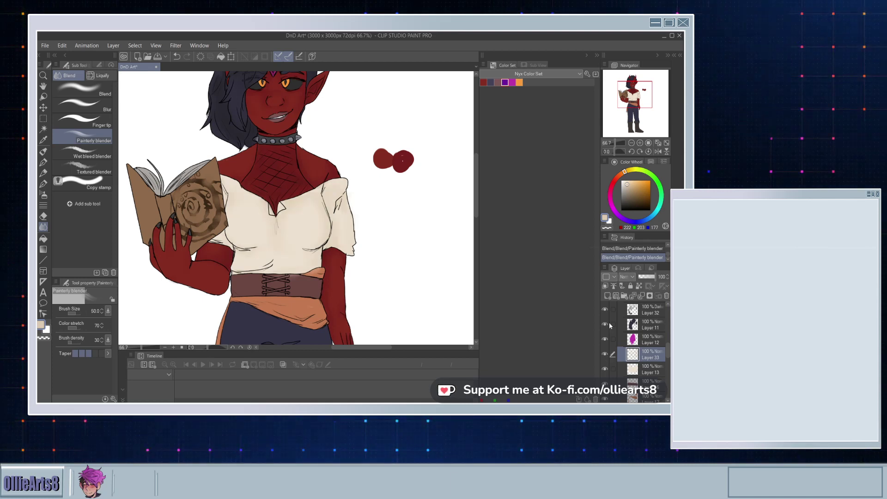
scroll(442, 250, down, 3)
scroll(318, 257, up, 4)
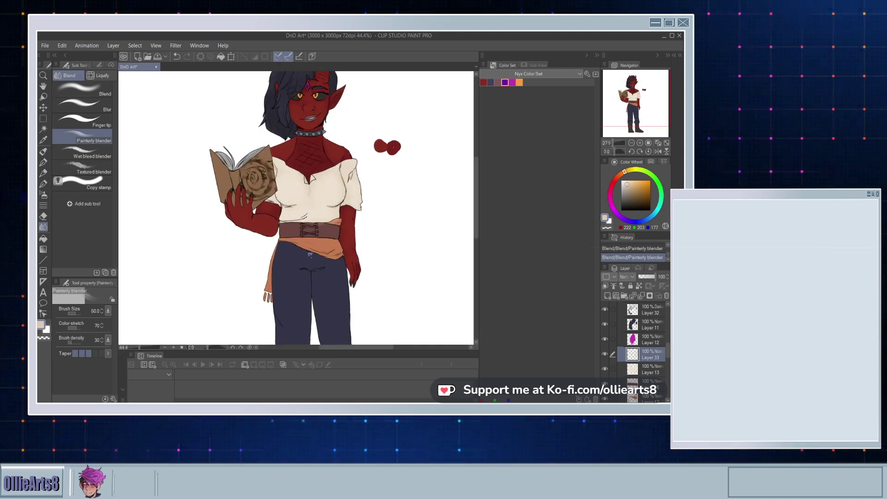
Step: Erase the beige shirt shading that spills over the corset's upper edge and the orange sash end
scroll(318, 257, up, 3)
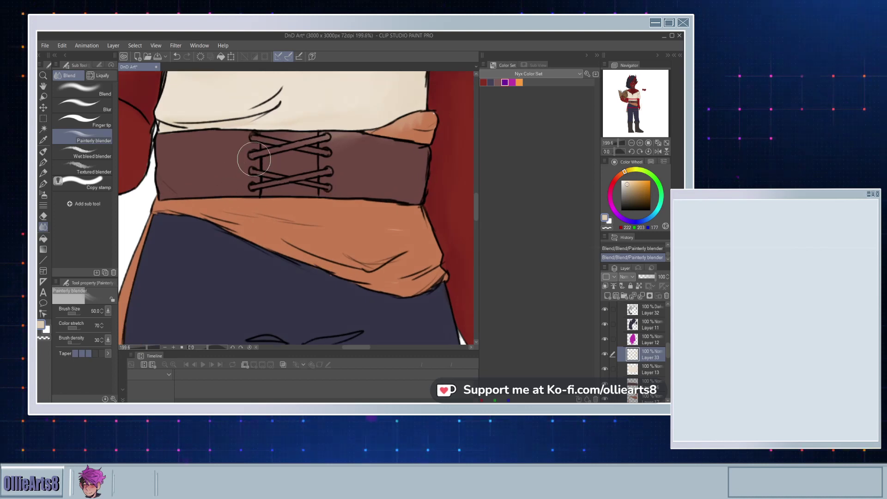
key(ctrl+z)
key(ctrl+z)
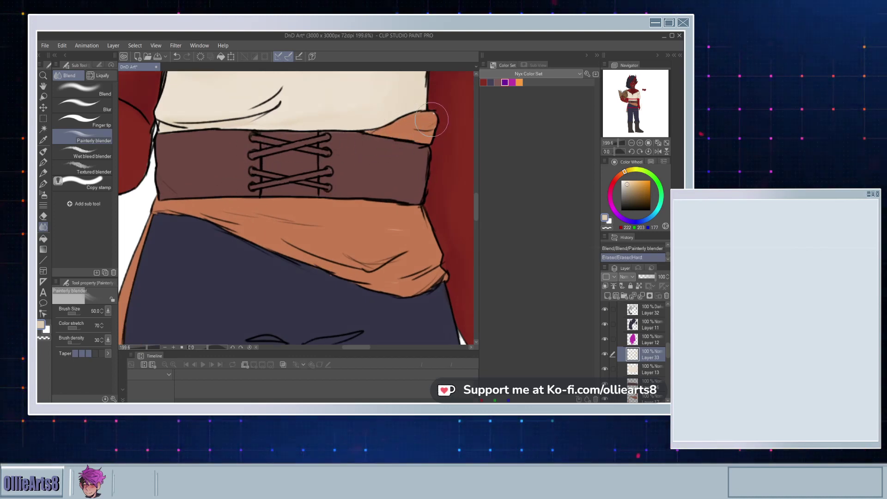
key(ctrl+z)
key(ctrl+z)
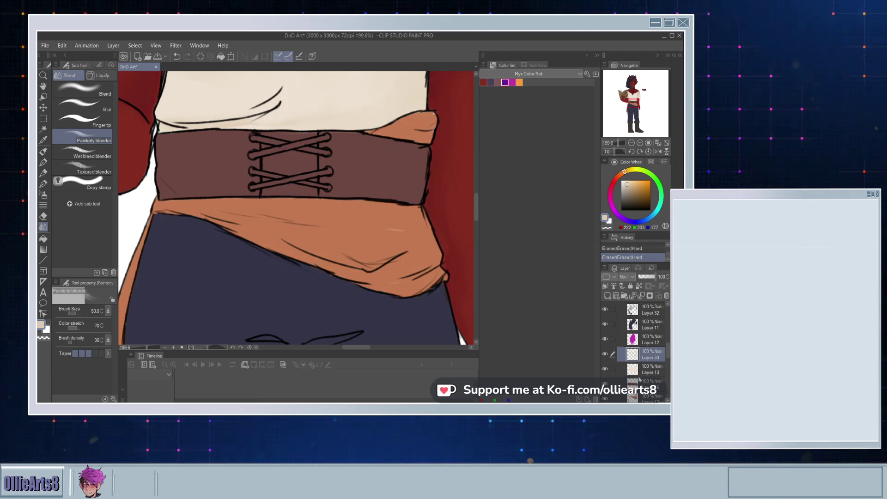
Step: Add a new raster layer directly above the corset layer and choose a darker shade of the corset's brown
scroll(641, 375, down, 1)
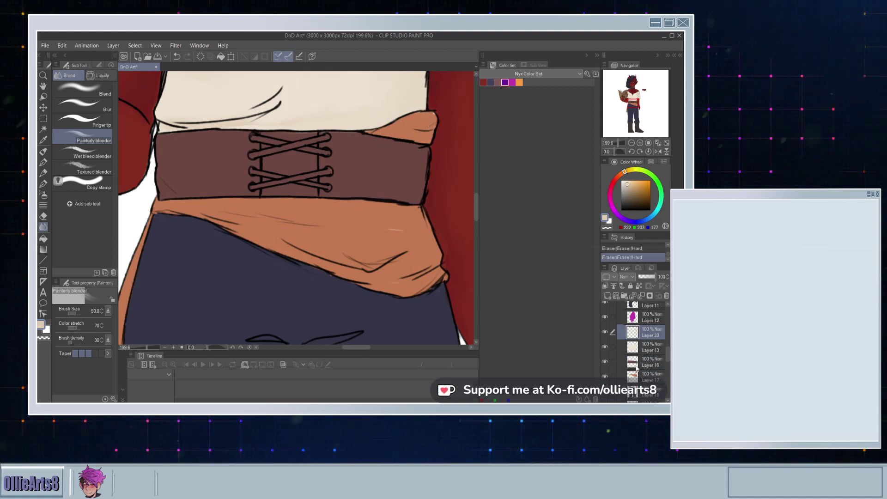
click(636, 369)
key(ctrl+shift+n)
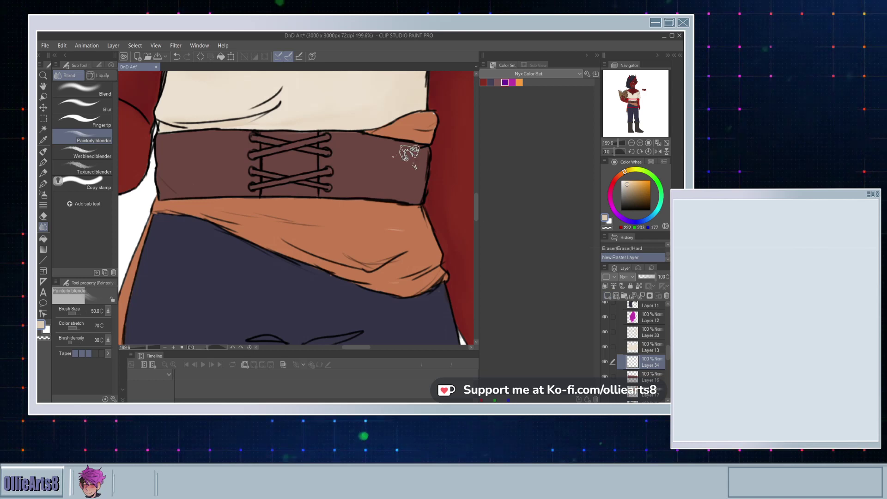
alt+click(401, 171)
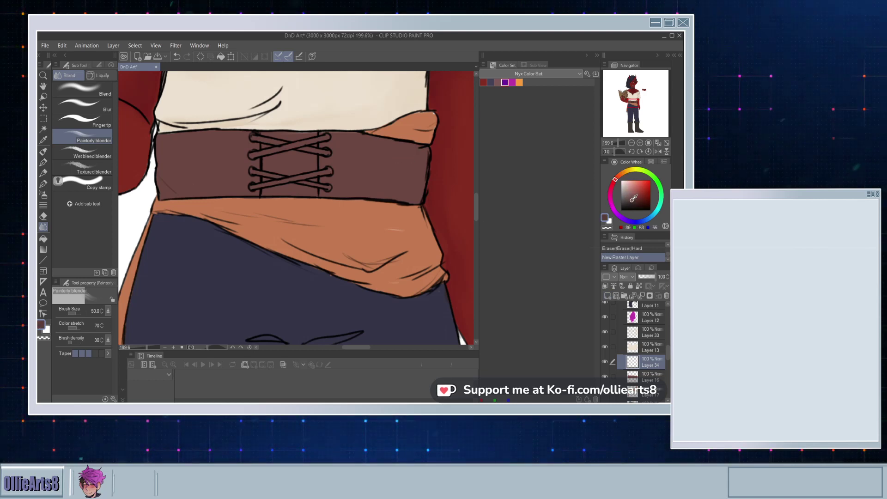
click(632, 199)
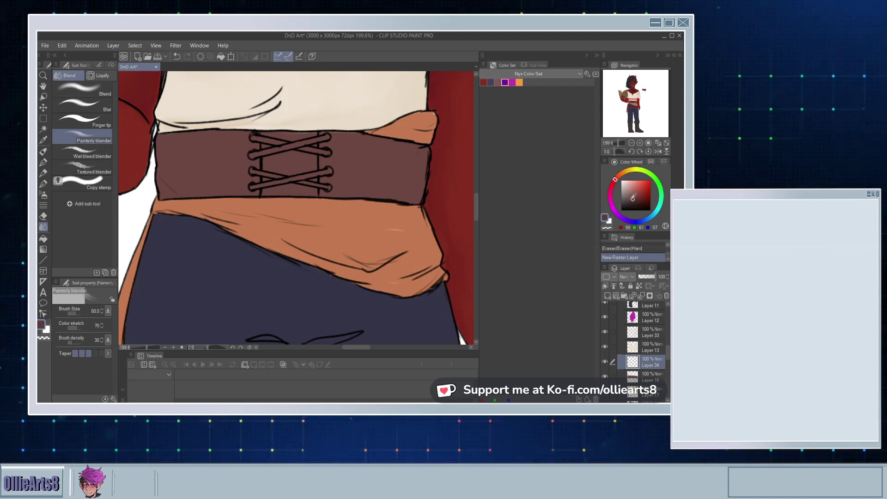
Step: Paint dark brown shadows between and around the corset laces with the CEL SHADE watercolor brush
click(43, 184)
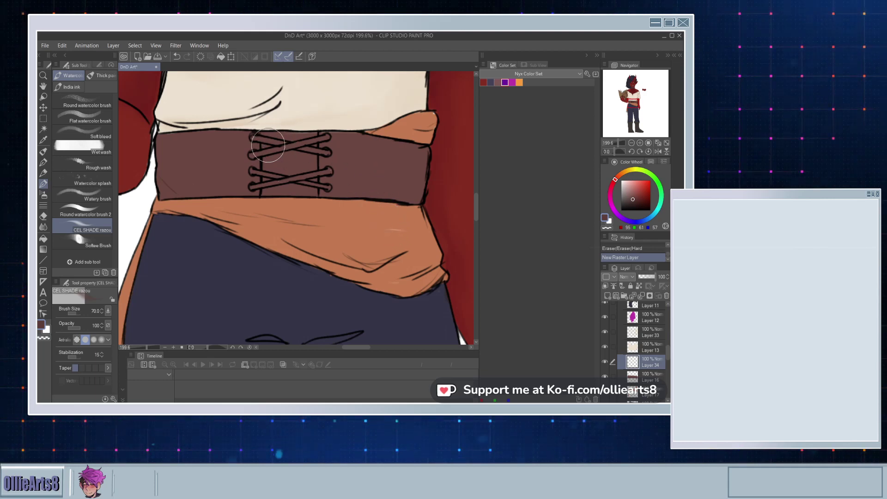
drag(275, 171, 285, 142)
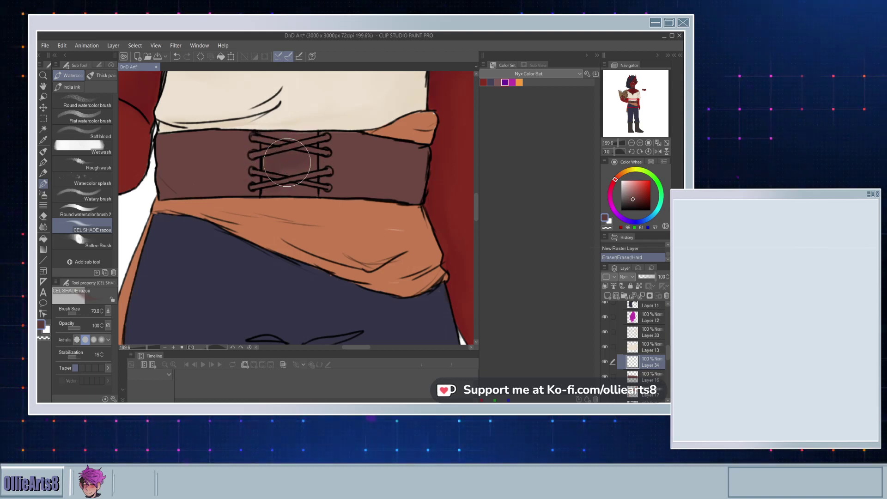
mouse_move(287, 162)
mouse_down()
mouse_move(302, 163)
mouse_move(271, 191)
mouse_move(288, 192)
mouse_up()
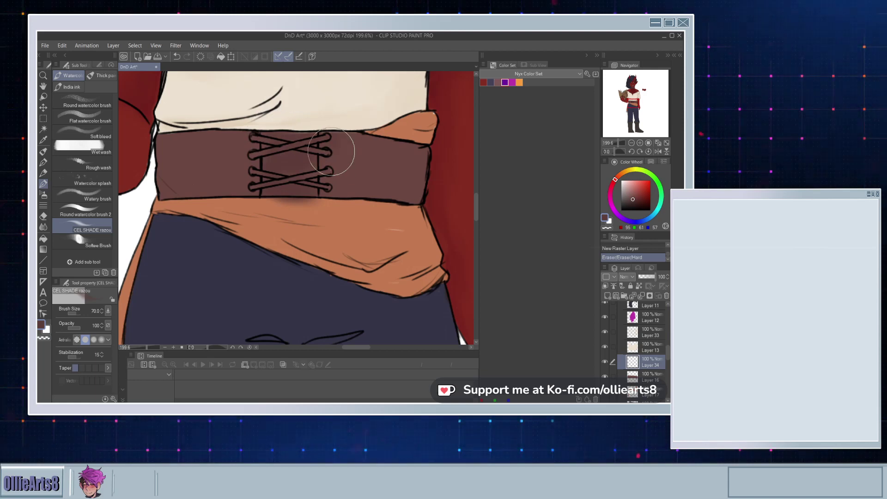
mouse_move(324, 161)
mouse_down()
mouse_move(248, 125)
mouse_move(254, 193)
mouse_move(249, 143)
mouse_up()
scroll(257, 139, up, 4)
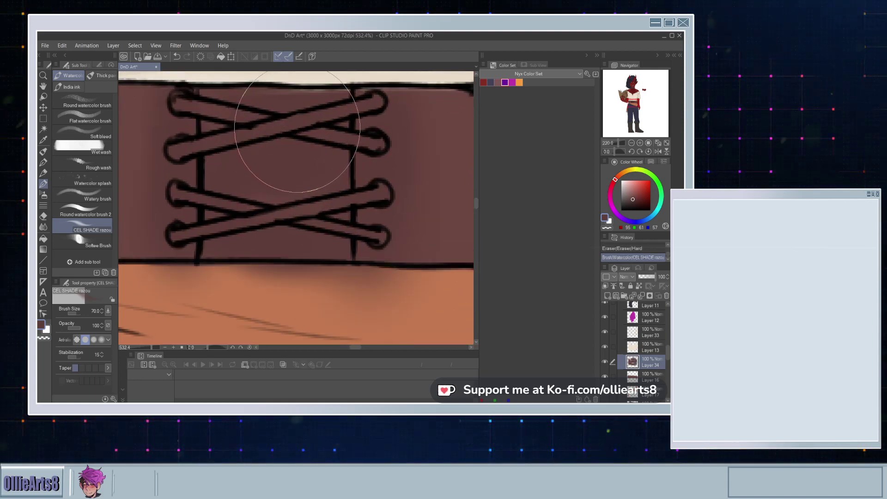
mouse_move(272, 128)
mouse_down()
mouse_move(260, 142)
mouse_move(366, 212)
mouse_up()
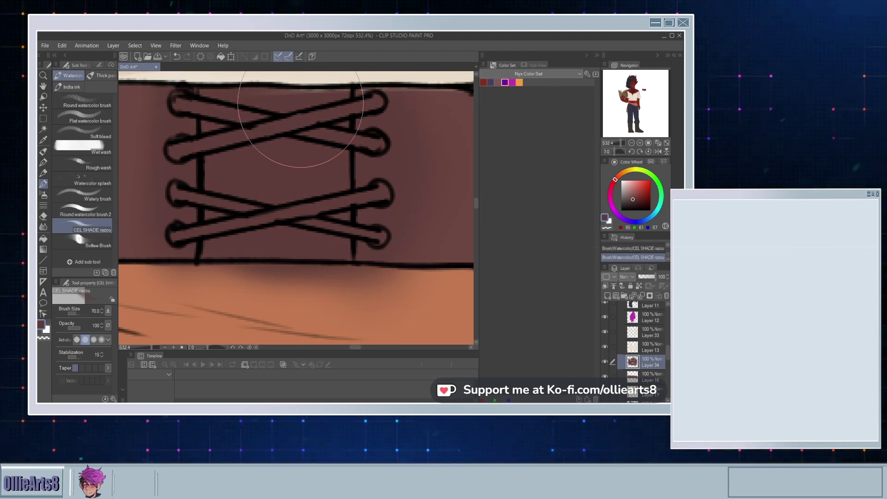
Step: Clean up stray shirt shading at the corset's upper edge and erase the dark corset shadow from the crossed laces
click(646, 332)
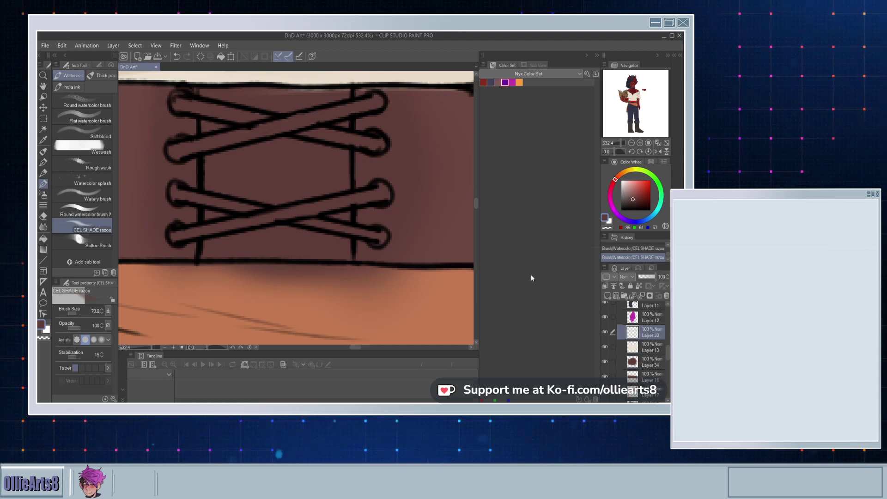
mouse_move(313, 110)
mouse_down()
mouse_move(297, 104)
mouse_move(309, 104)
mouse_up()
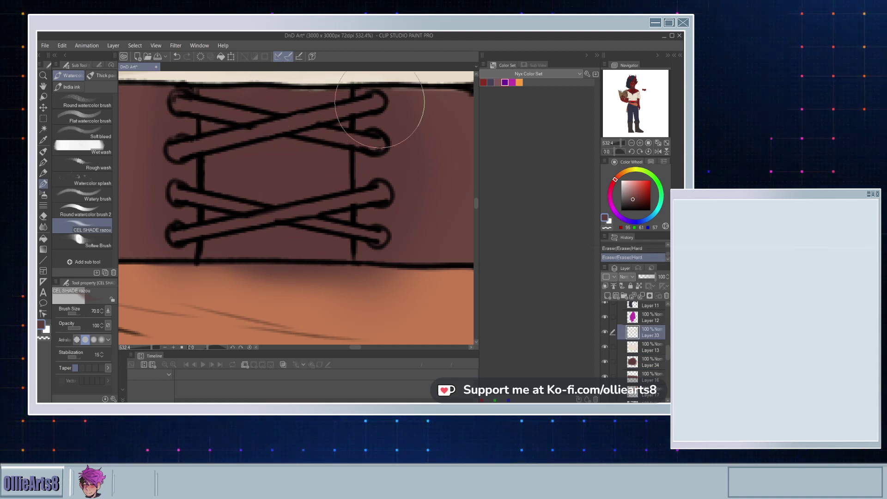
click(628, 370)
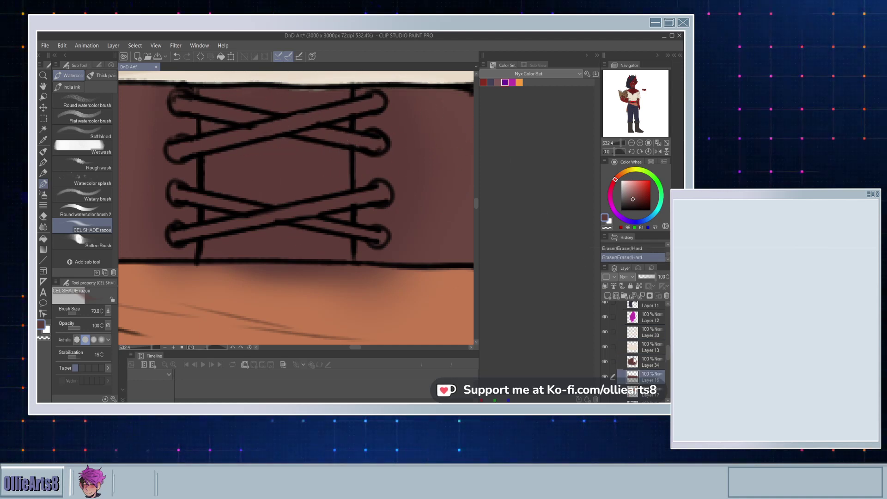
click(634, 360)
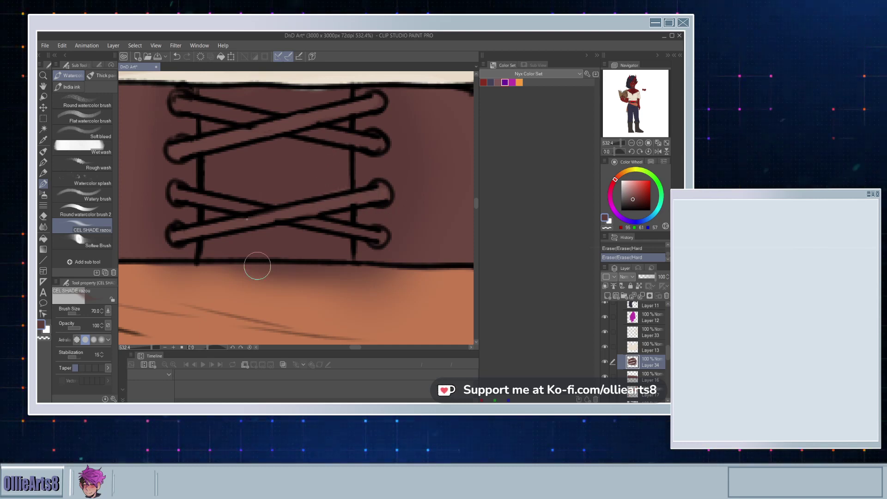
Step: Erase the dark corset shadow that spills onto the orange sash below the lacing, undoing and redoing strokes as needed
mouse_move(257, 265)
mouse_down()
mouse_move(369, 273)
mouse_move(186, 284)
mouse_move(141, 277)
mouse_move(461, 267)
mouse_up()
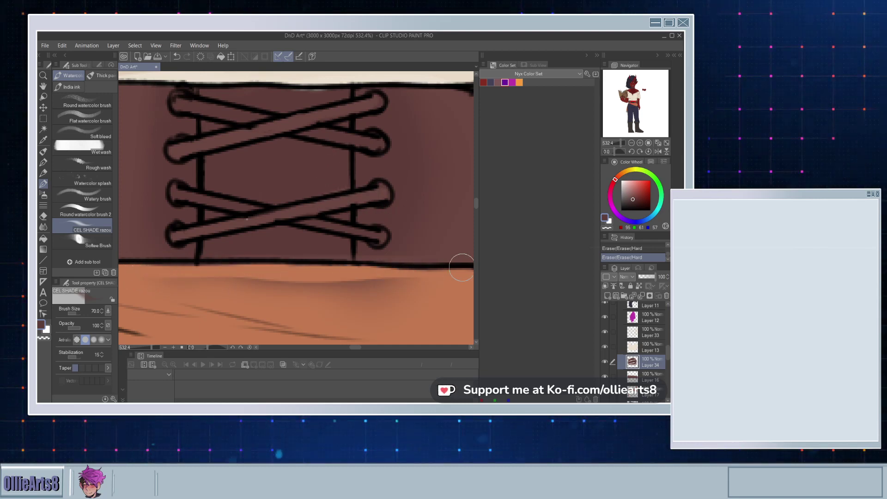
key(ctrl+z)
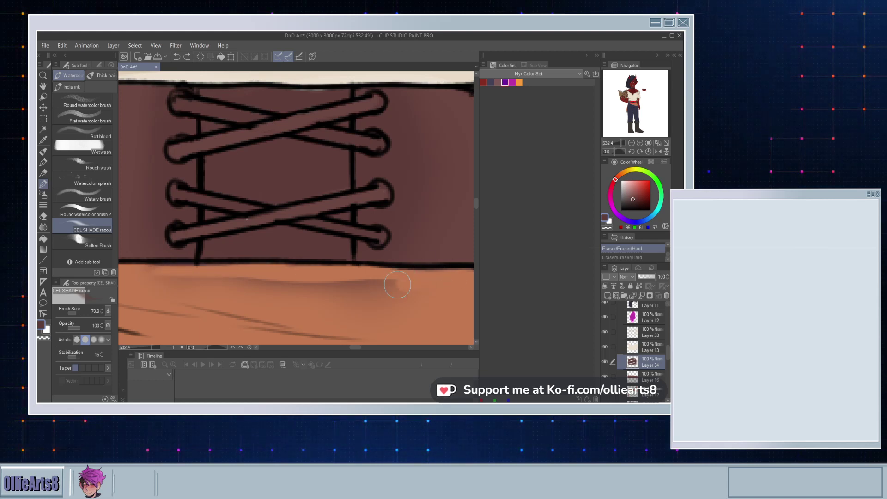
drag(398, 285, 234, 286)
mouse_move(234, 286)
mouse_down()
mouse_move(406, 287)
mouse_move(398, 296)
mouse_move(294, 302)
mouse_up()
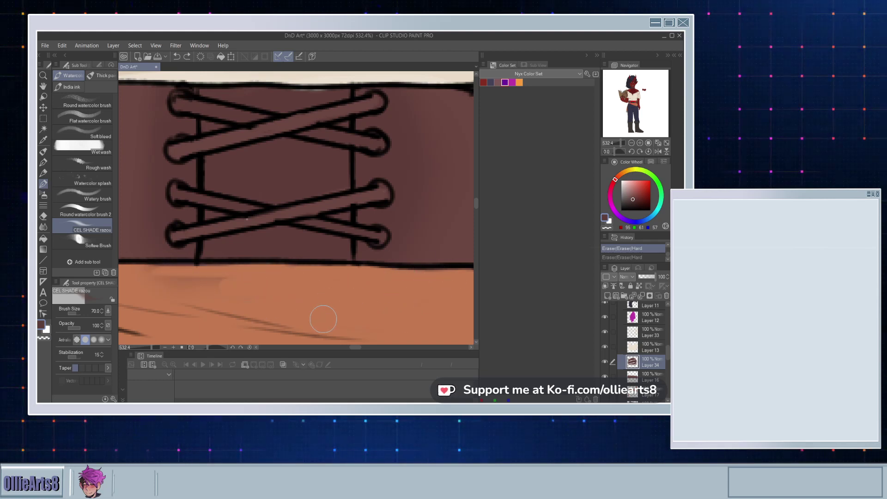
drag(165, 301, 138, 286)
key(ctrl+y)
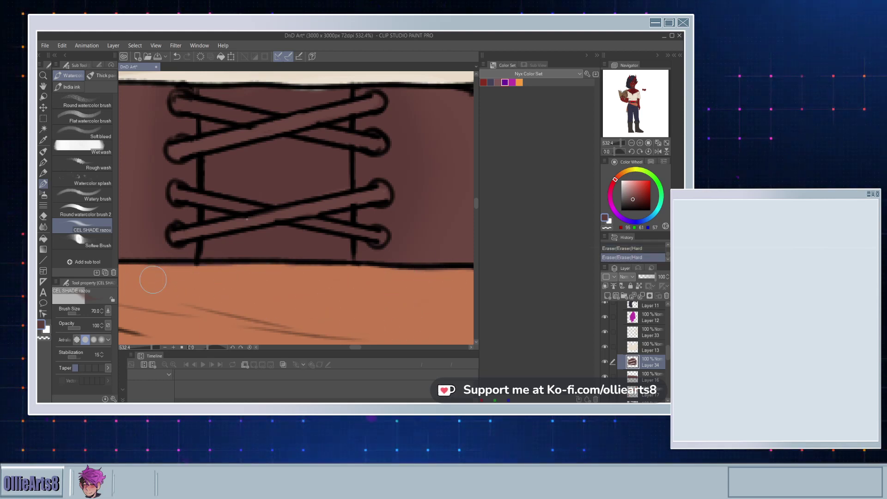
drag(272, 254, 283, 321)
key(ctrl+z)
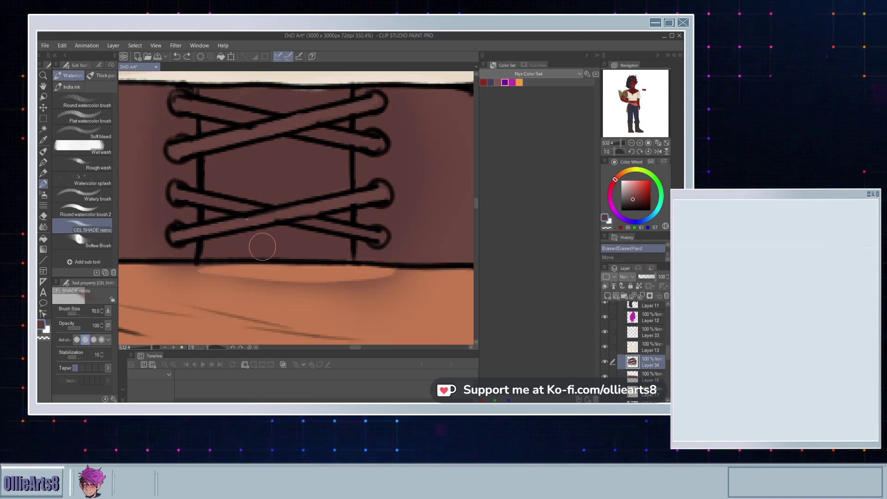
Step: Erase the corset shadow overlapping the shirt hem and the remaining spill on the sash below the corset
drag(257, 228, 265, 312)
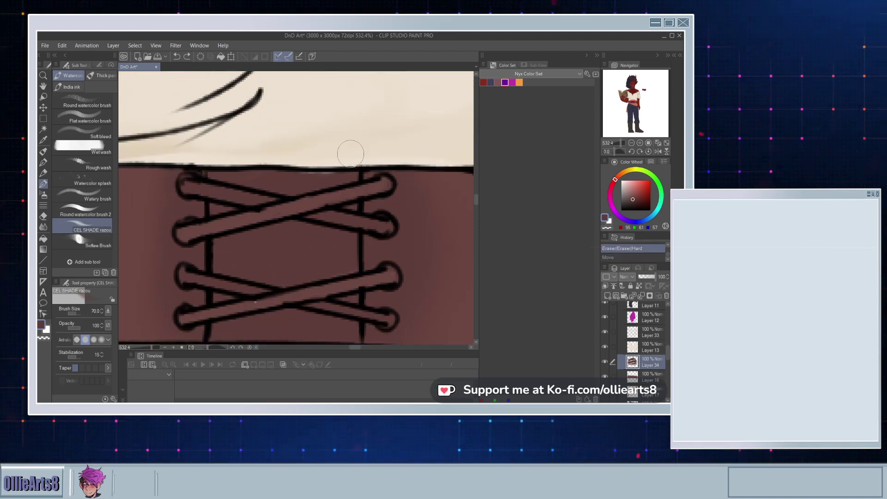
drag(350, 154, 439, 145)
drag(331, 253, 335, 125)
mouse_move(167, 220)
mouse_down()
mouse_move(234, 219)
mouse_move(161, 231)
mouse_move(302, 233)
mouse_move(170, 239)
mouse_up()
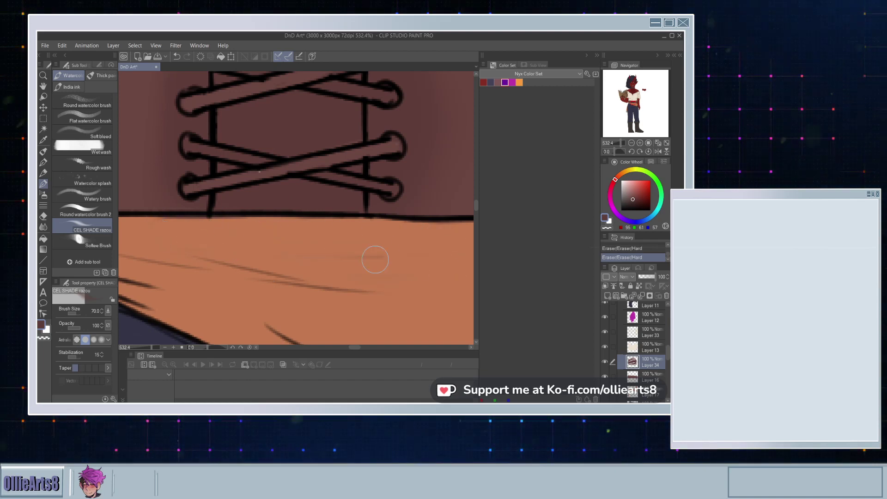
Step: Blend the dark shadow around the corset lacing into the base brown with the Painterly blender, checking the layer on and off
click(43, 227)
scroll(226, 234, up, 2)
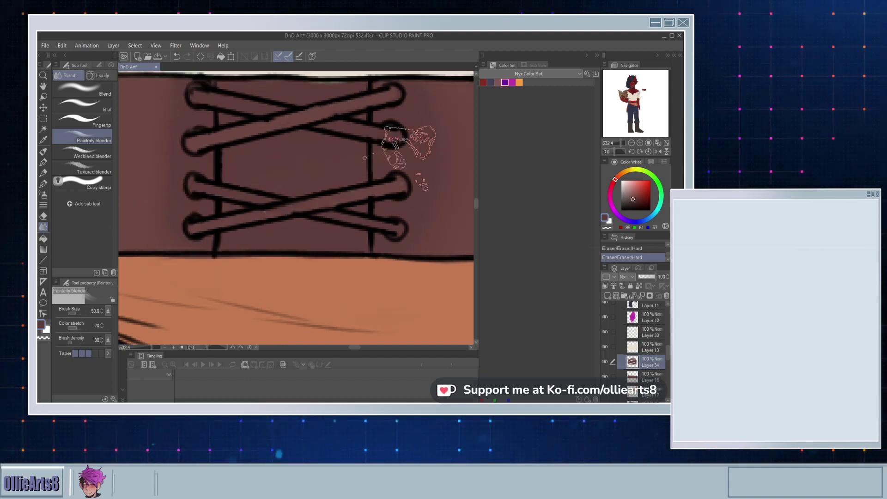
drag(446, 220, 434, 254)
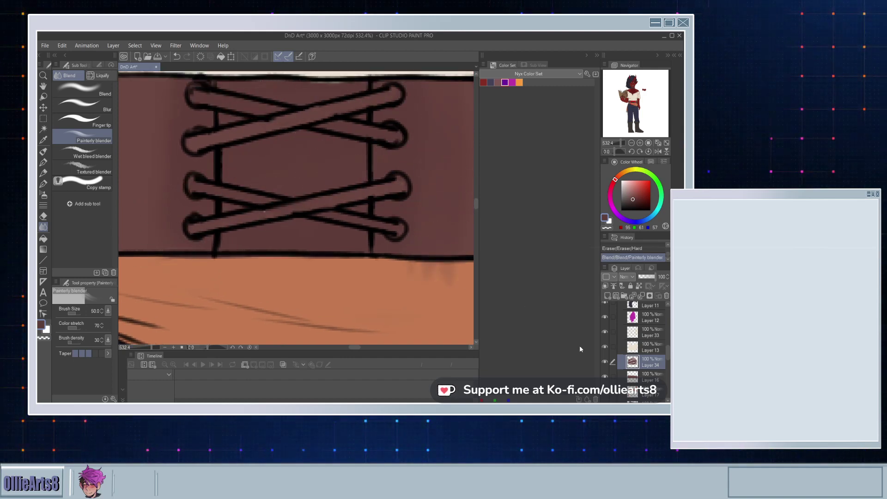
click(606, 362)
click(605, 362)
mouse_move(447, 274)
mouse_down()
mouse_move(374, 254)
mouse_move(364, 243)
mouse_up()
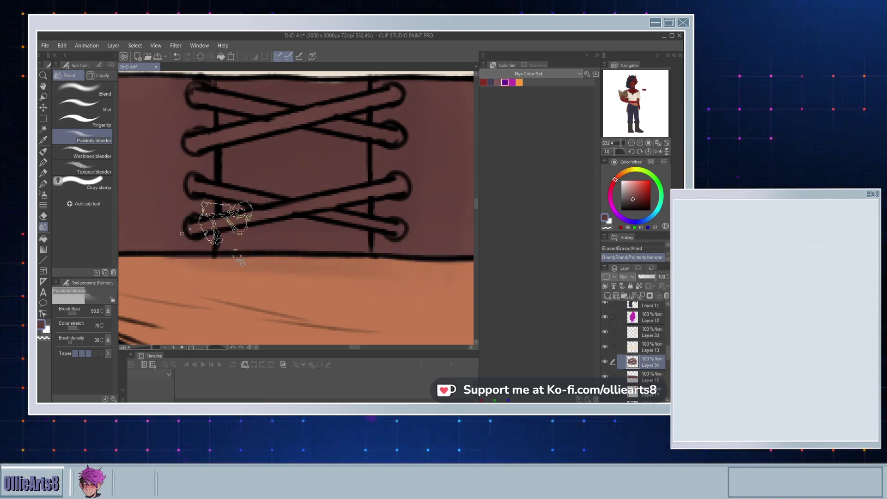
drag(455, 136, 461, 258)
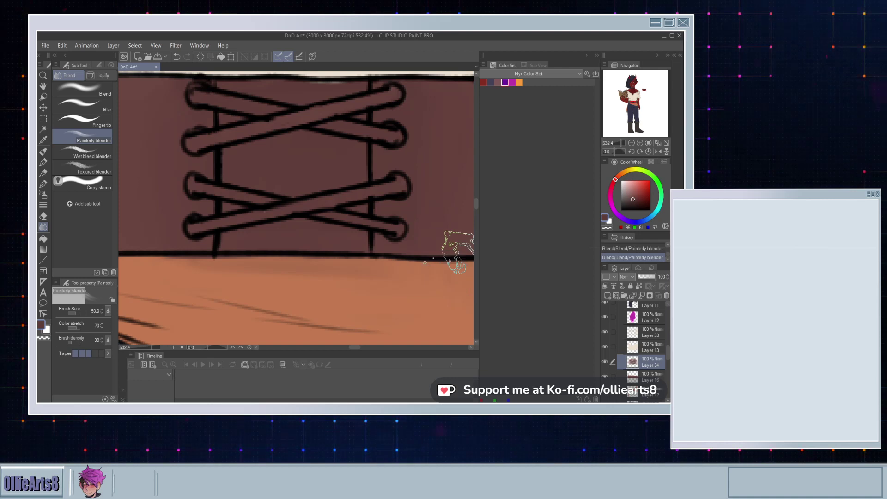
Step: Set the corset shadow layer's blending mode to Multiply and its opacity to 52%
scroll(351, 239, down, 4)
scroll(329, 239, up, 2)
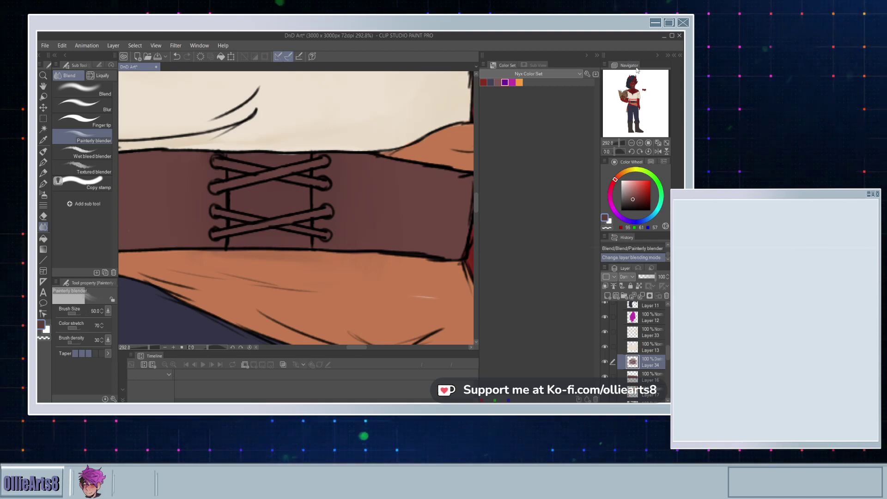
key(Down)
drag(645, 279, 647, 280)
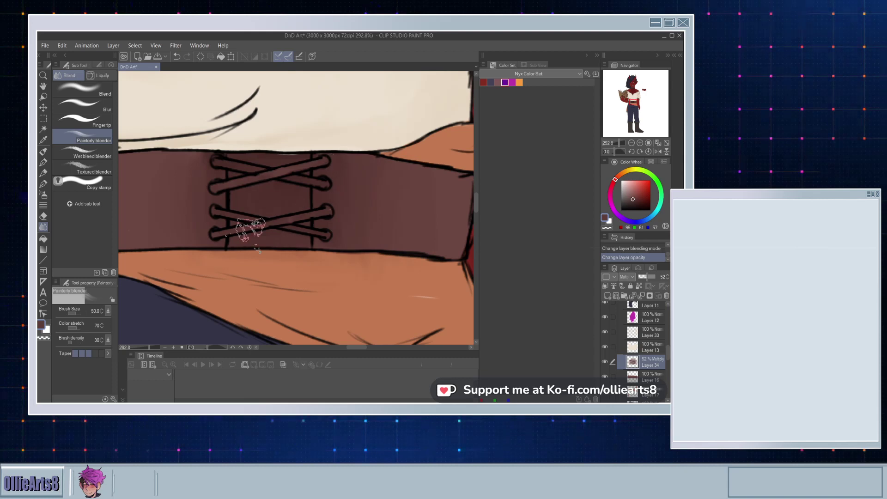
Step: Soften the shadow on the corset's left part and erase the dark shading from the crossed laces with the Hard eraser
drag(154, 228, 145, 219)
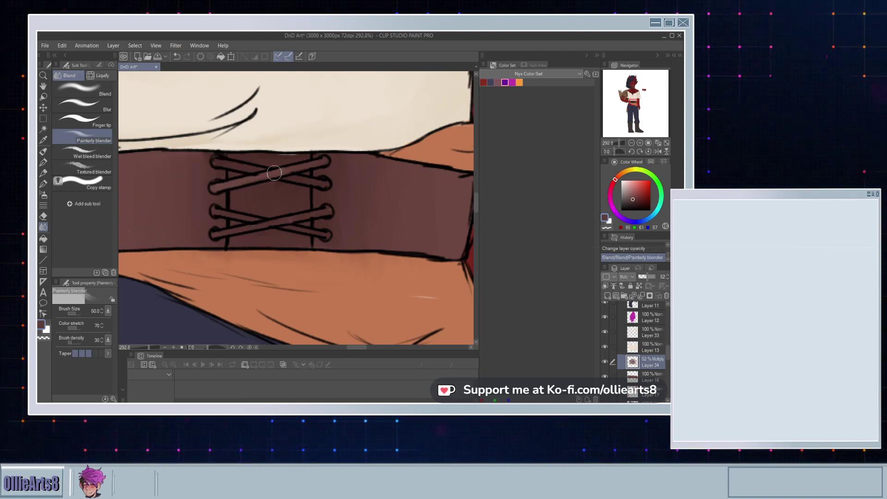
click(316, 163)
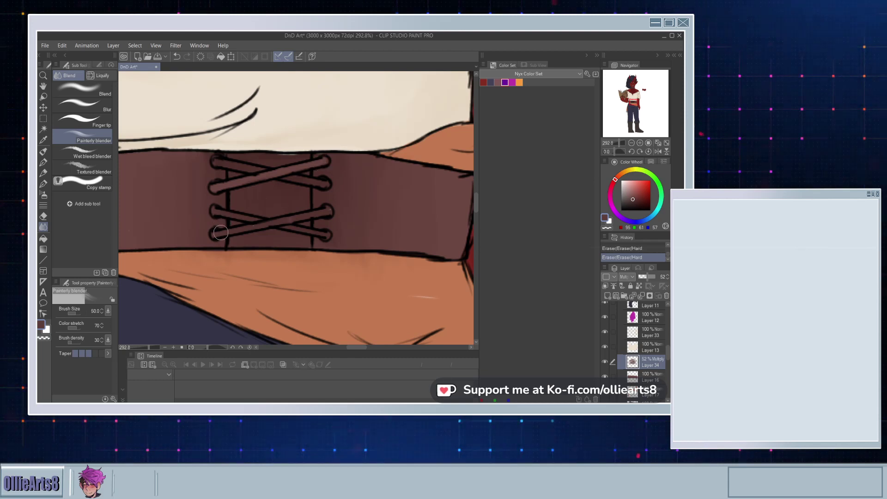
drag(218, 232, 307, 217)
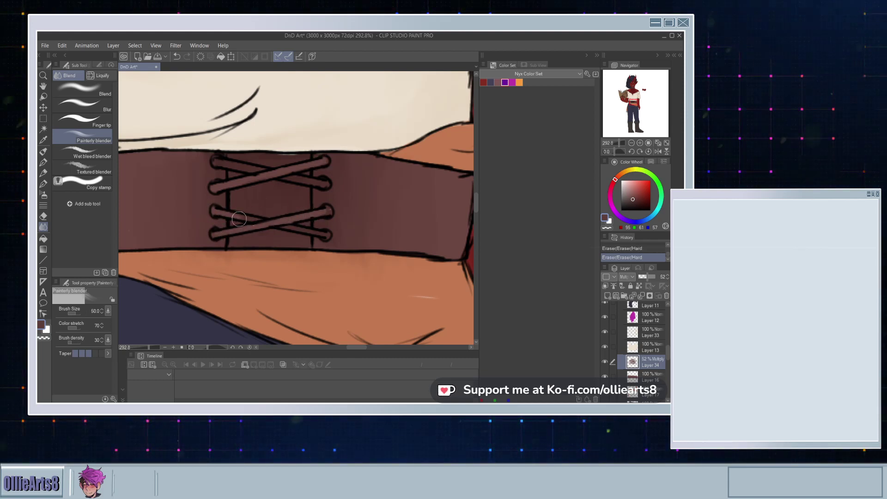
mouse_move(265, 219)
mouse_down()
mouse_move(239, 213)
mouse_move(317, 227)
mouse_move(297, 239)
mouse_move(301, 222)
mouse_move(324, 233)
mouse_move(307, 206)
mouse_up()
key(ctrl+z)
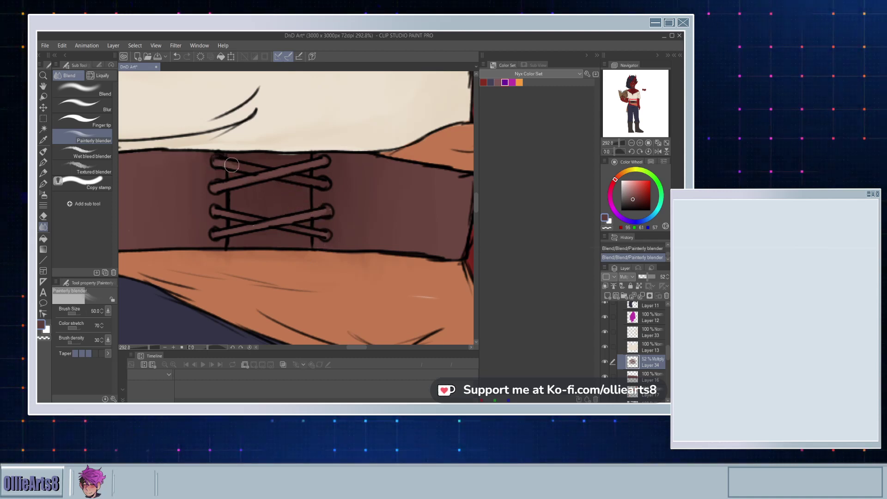
mouse_move(241, 160)
mouse_down()
mouse_move(230, 166)
mouse_move(238, 162)
mouse_up()
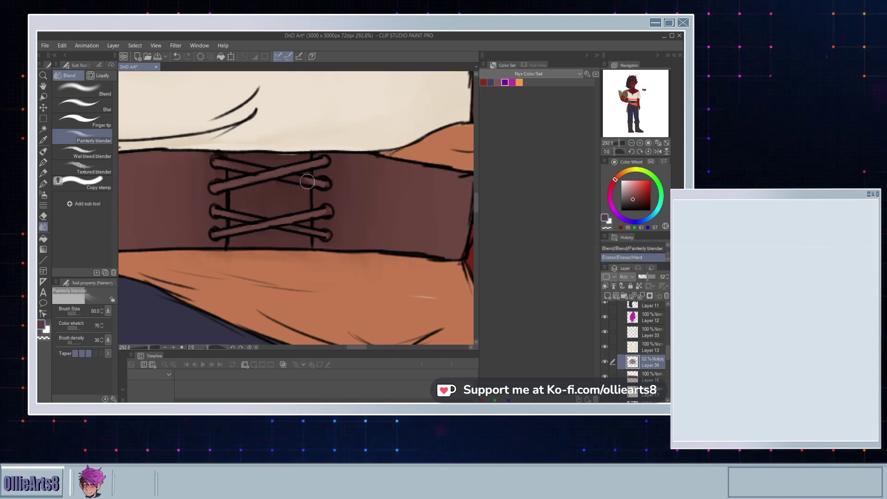
mouse_move(307, 182)
mouse_down()
mouse_move(310, 174)
mouse_move(318, 190)
mouse_up()
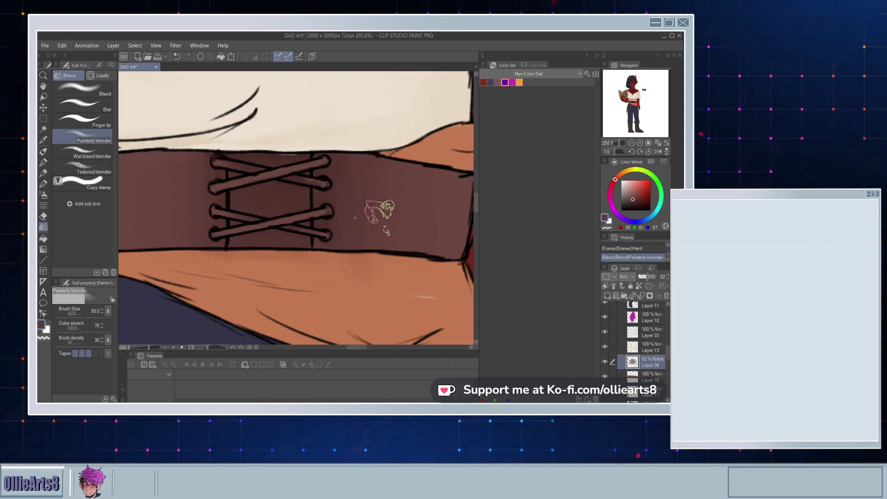
Step: Blend the corset shadow beside the lacing and along the corset's lower edge with the Painterly blender
drag(380, 211, 370, 221)
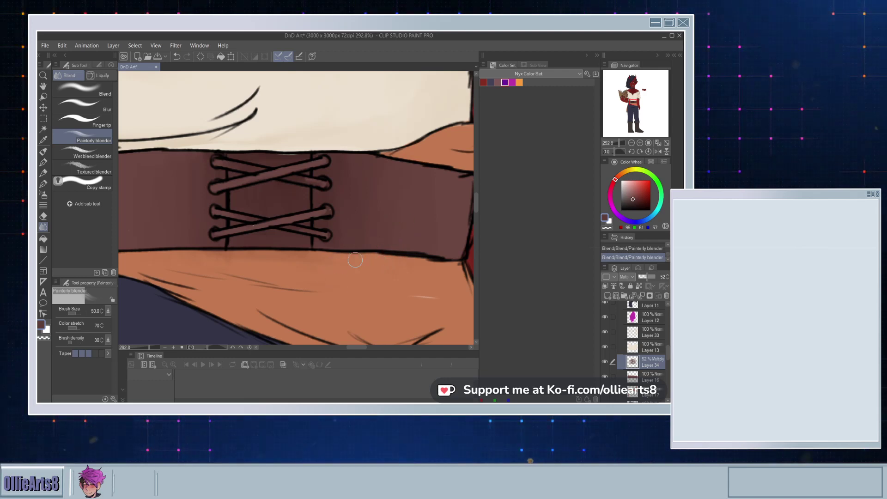
drag(305, 261, 220, 263)
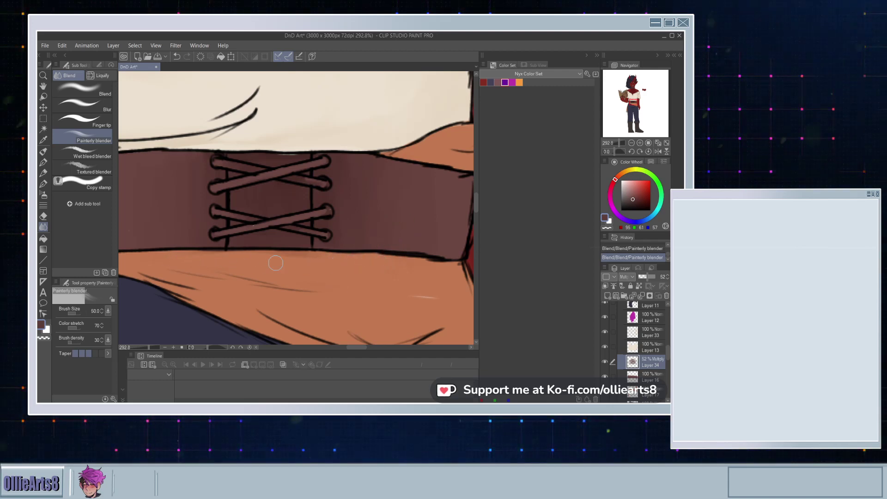
mouse_move(360, 261)
mouse_down()
mouse_move(235, 255)
mouse_move(348, 258)
mouse_move(270, 257)
mouse_move(266, 241)
mouse_move(347, 238)
mouse_up()
drag(282, 246, 371, 247)
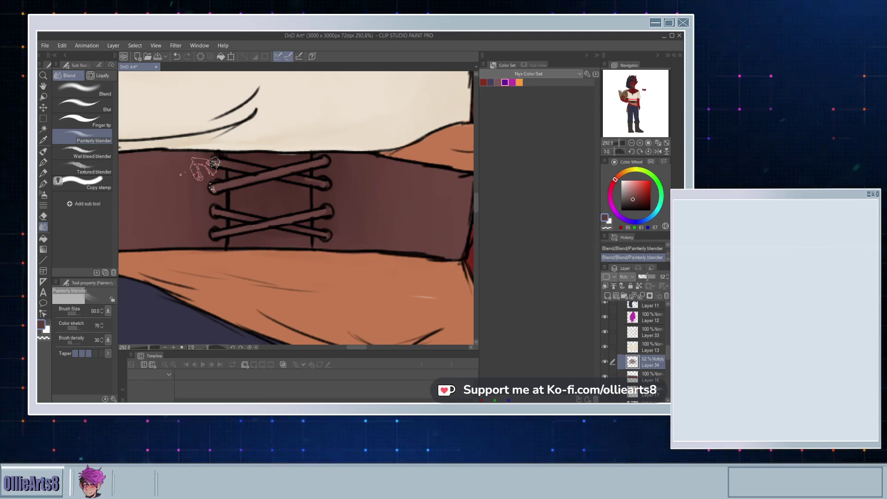
scroll(239, 174, down, 2)
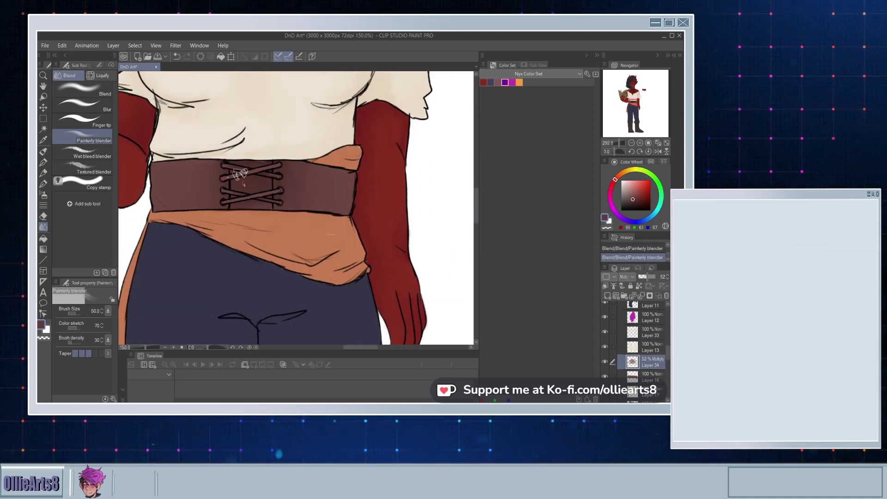
scroll(239, 174, up, 3)
key(bracketleft)
key(bracketleft)
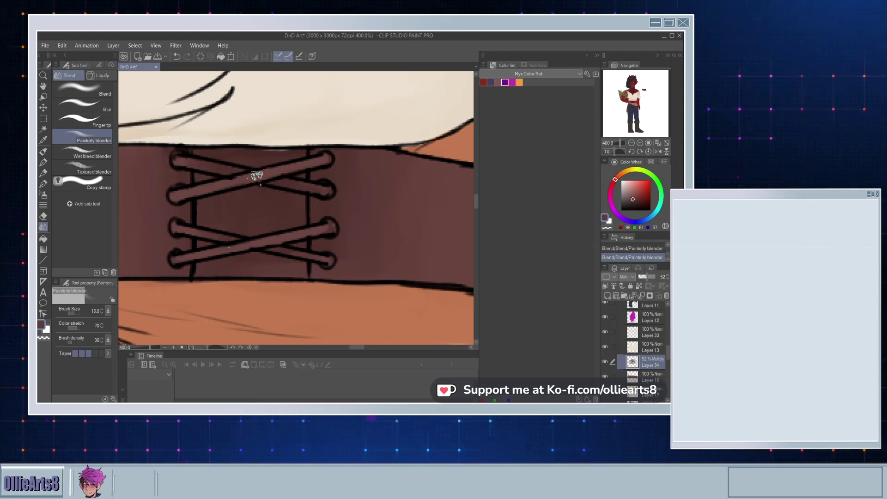
Step: Paint dark shadows at the left and right ends of the corset with the CEL SHADE brush at size 70
scroll(257, 175, down, 5)
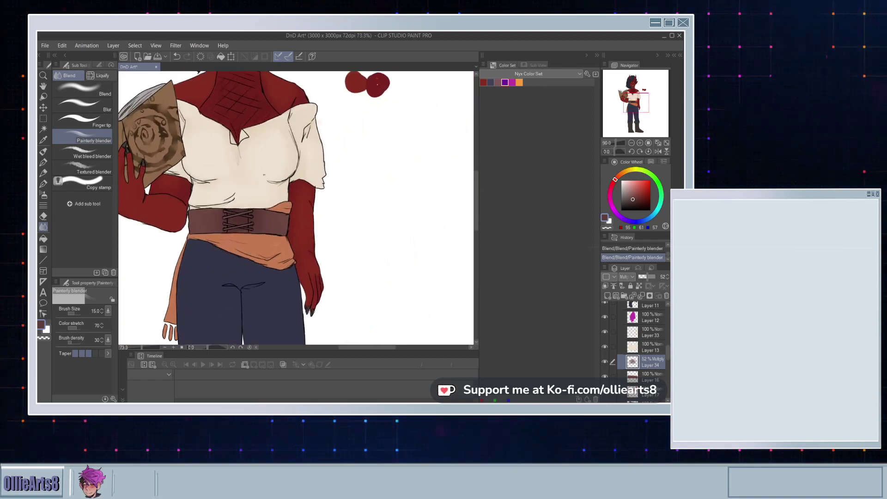
scroll(205, 228, up, 2)
scroll(206, 227, up, 3)
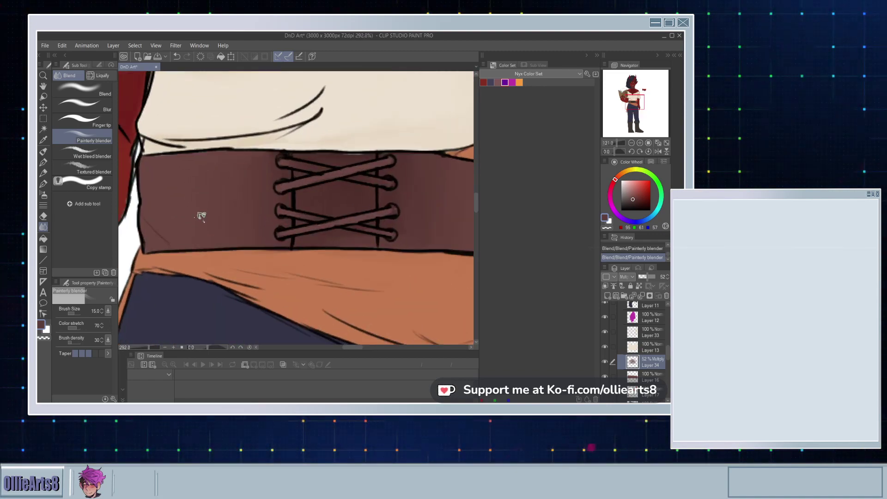
click(43, 185)
mouse_move(159, 199)
mouse_down()
mouse_move(148, 160)
mouse_move(145, 216)
mouse_move(157, 164)
mouse_move(145, 170)
mouse_move(154, 247)
mouse_move(148, 219)
mouse_move(164, 232)
mouse_up()
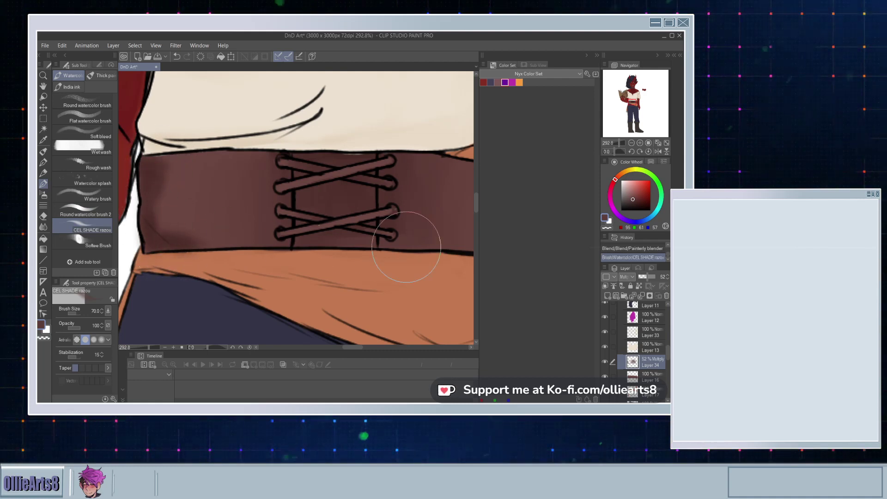
drag(382, 251, 219, 254)
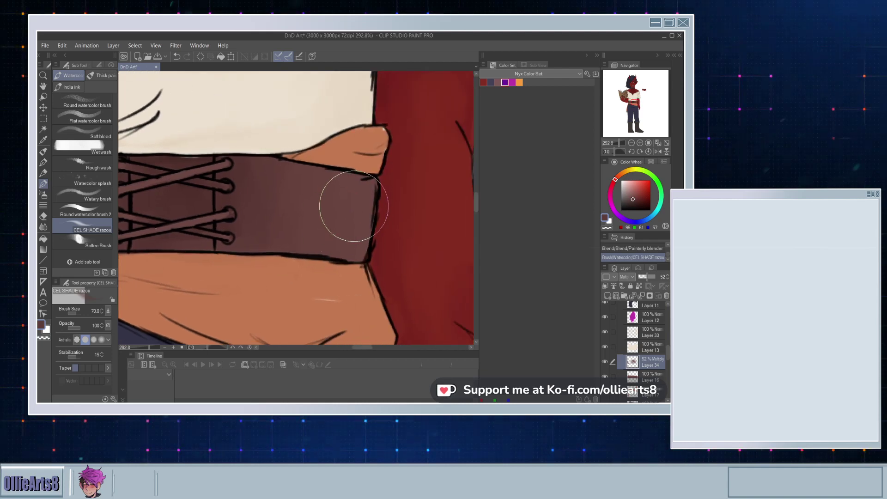
mouse_move(354, 206)
mouse_down()
mouse_move(365, 180)
mouse_move(374, 187)
mouse_move(366, 211)
mouse_move(322, 251)
mouse_move(356, 257)
mouse_up()
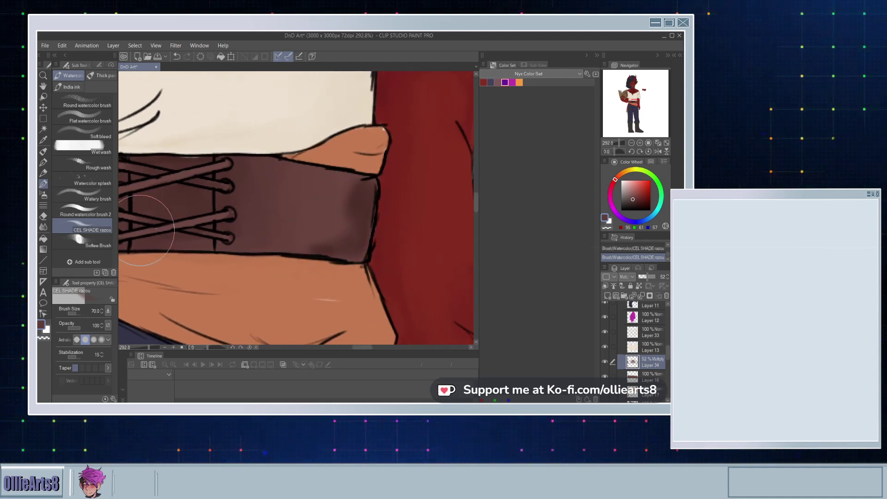
Step: Blend the shadows at both ends of the corset with the Painterly blender at size 50
click(43, 227)
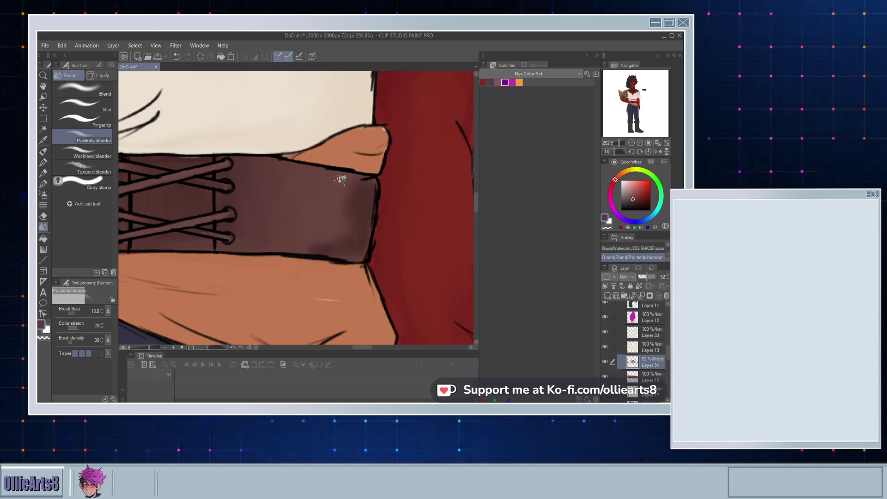
key(])
mouse_move(360, 187)
mouse_down()
mouse_move(326, 249)
mouse_move(316, 238)
mouse_move(340, 248)
mouse_move(366, 227)
mouse_move(347, 218)
mouse_move(335, 184)
mouse_move(329, 188)
mouse_move(356, 231)
mouse_up()
drag(213, 227, 381, 245)
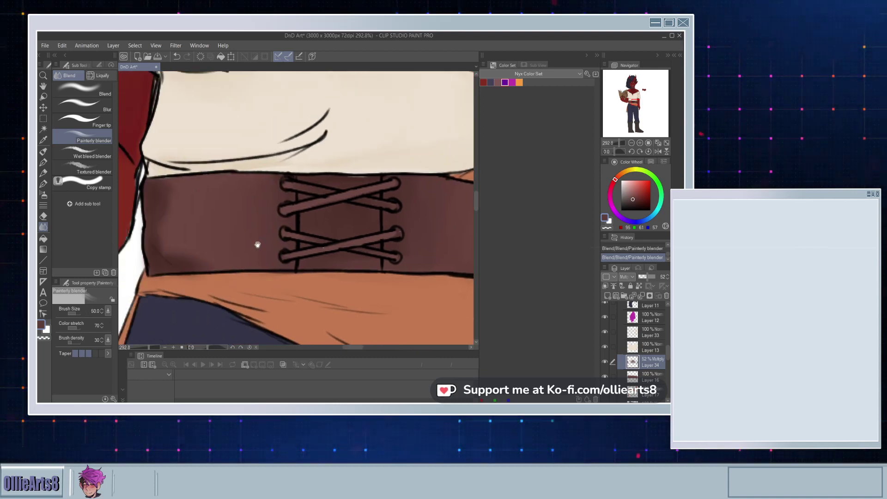
mouse_move(257, 245)
mouse_down()
mouse_move(340, 242)
mouse_move(235, 228)
mouse_move(242, 237)
mouse_move(280, 253)
mouse_move(241, 198)
mouse_move(283, 237)
mouse_move(252, 175)
mouse_up()
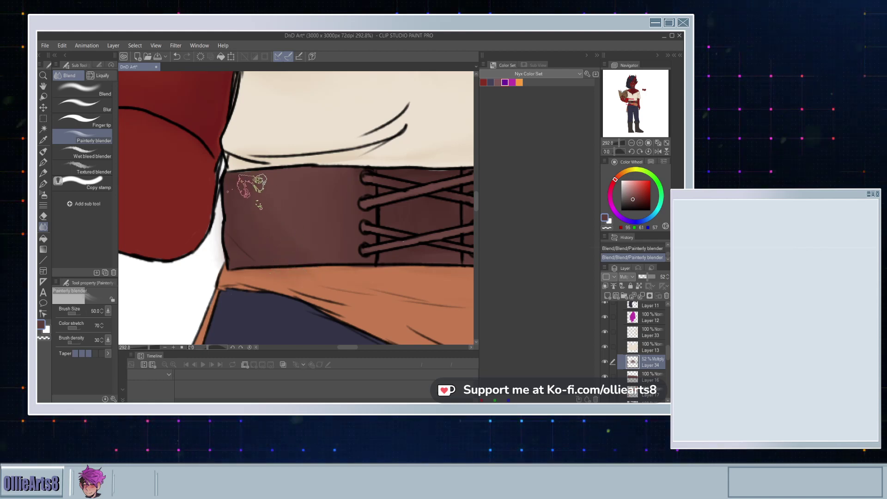
Step: Erase the corset shadow that spills past the corset's outline, undoing and redoing a stroke to compare
scroll(277, 213, down, 4)
scroll(281, 216, down, 5)
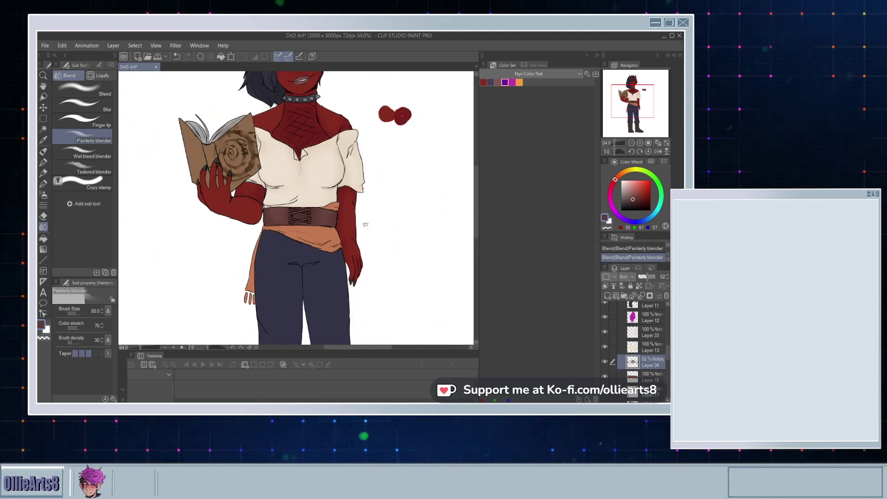
scroll(337, 289, up, 3)
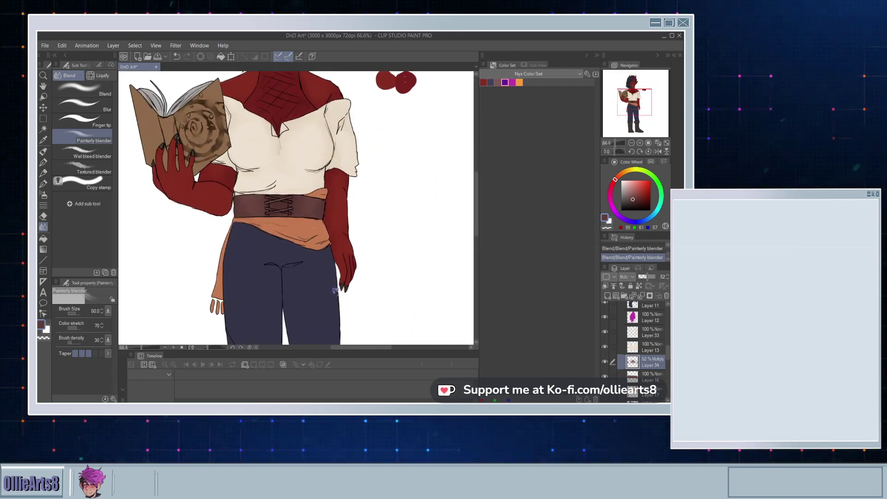
scroll(329, 297, up, 3)
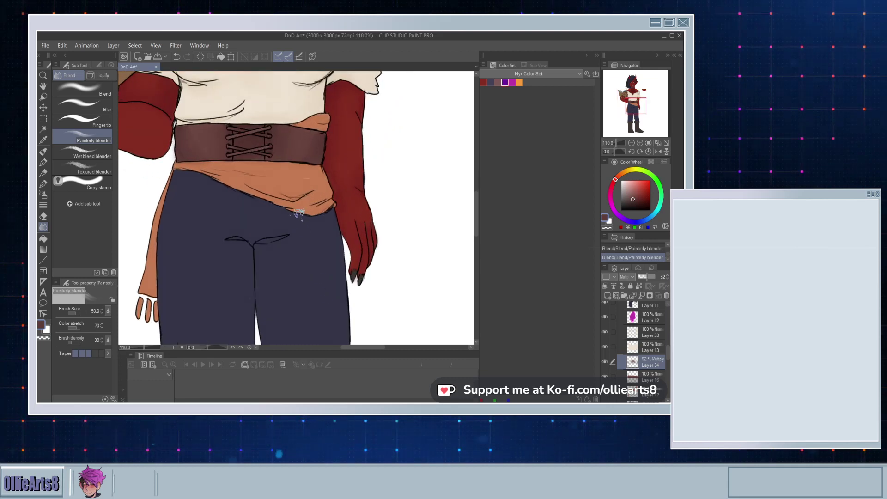
scroll(232, 173, up, 2)
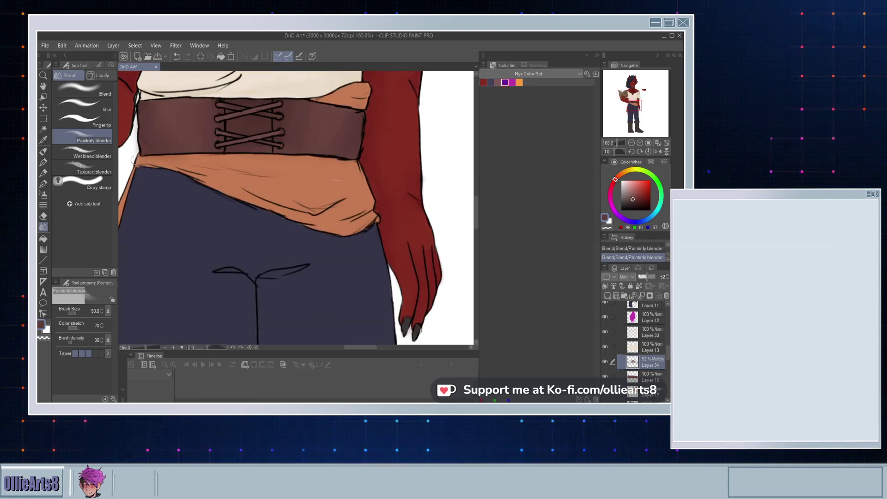
key(ctrl+z)
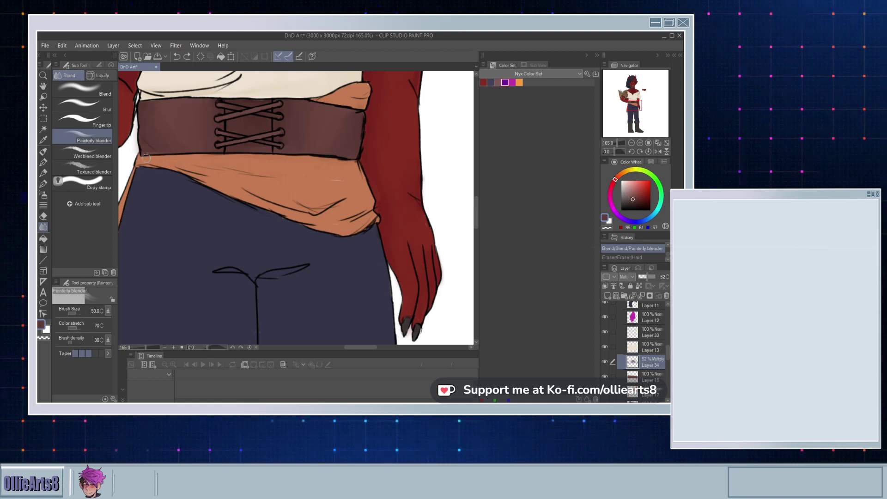
key(ctrl+y)
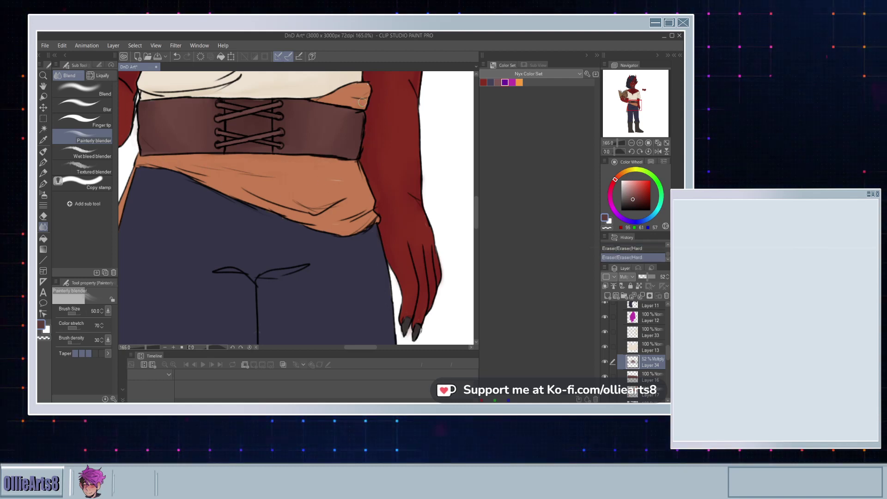
Step: Add a new raster layer for the sash shading and sample the sash's orange as the drawing colour
drag(225, 145, 273, 203)
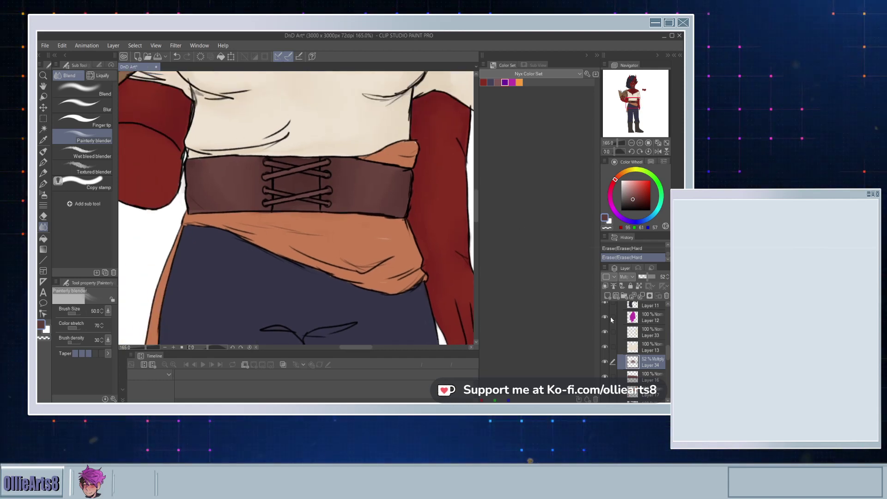
click(632, 378)
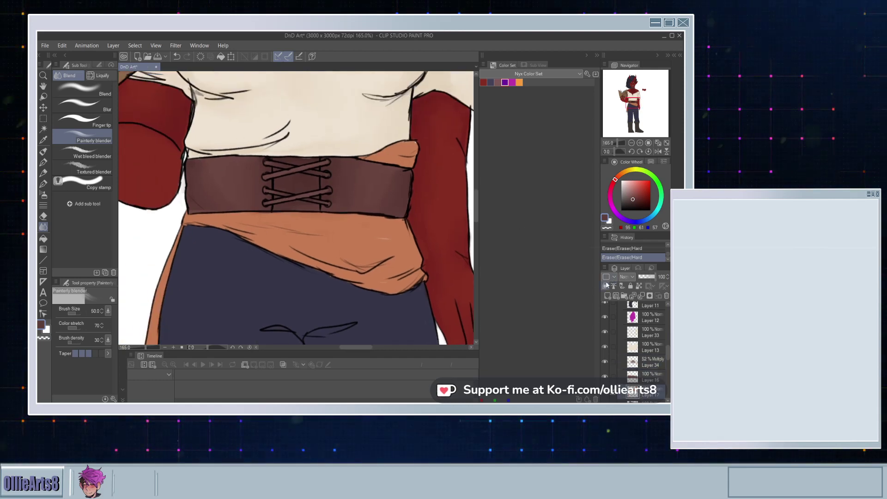
click(605, 295)
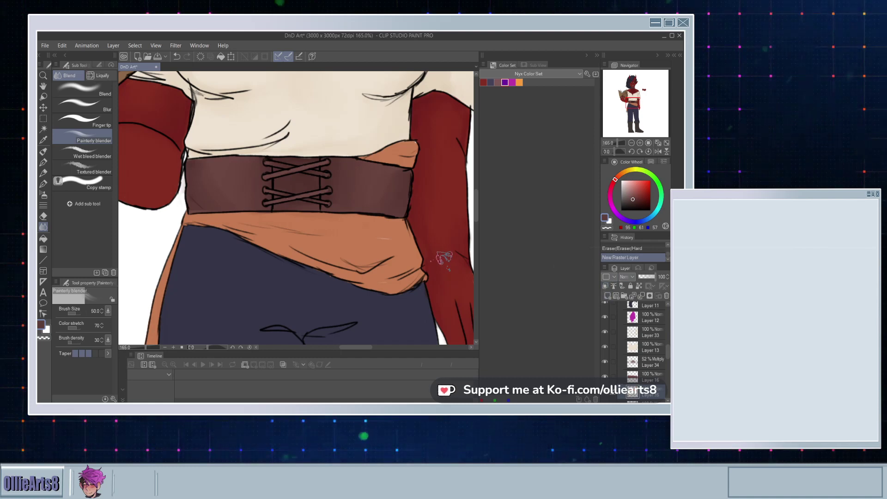
alt+click(373, 238)
scroll(296, 223, down, 5)
scroll(304, 245, up, 5)
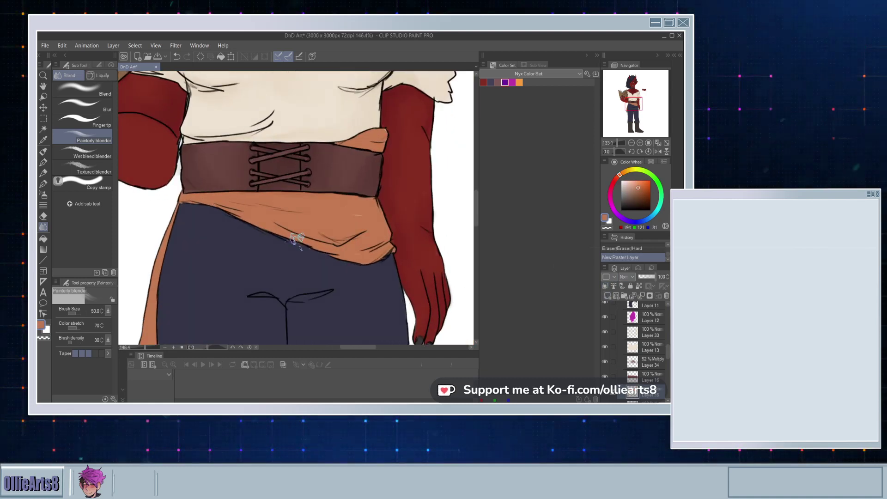
Step: Pick a darker, redder orange and paint shadows across the sash's waist wrap with the CEL SHADE brush at size 70
click(638, 189)
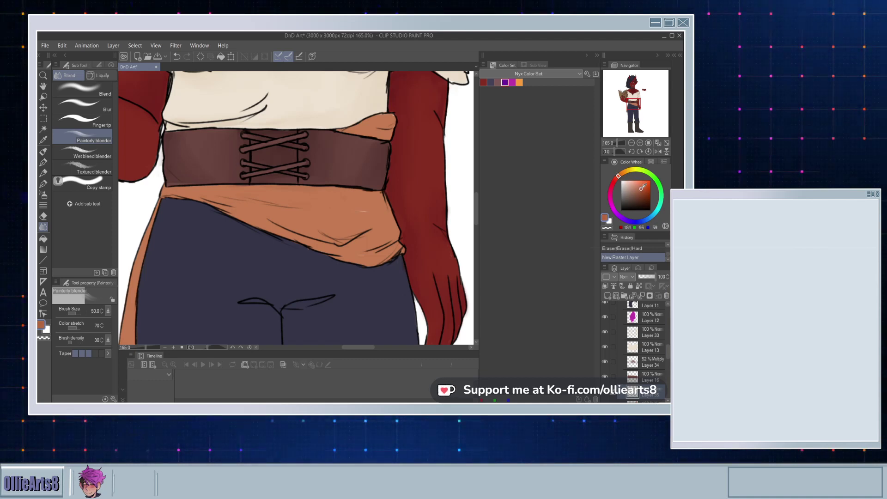
click(43, 184)
scroll(317, 156, up, 5)
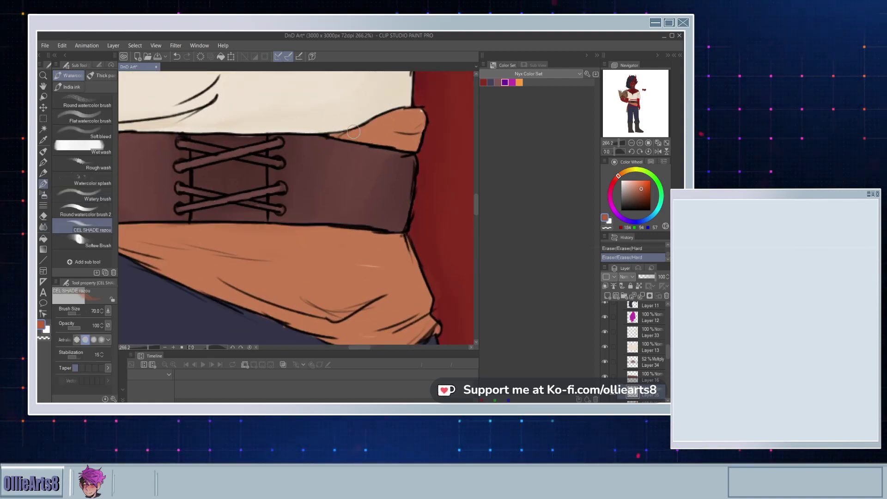
drag(342, 131, 408, 146)
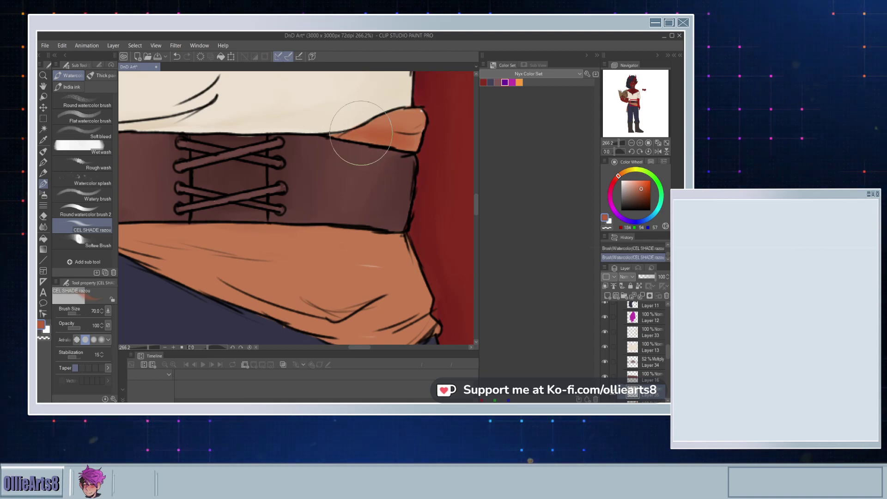
drag(384, 233, 384, 173)
mouse_move(198, 179)
mouse_down()
mouse_move(219, 167)
mouse_move(206, 172)
mouse_move(394, 183)
mouse_move(419, 258)
mouse_move(378, 182)
mouse_move(351, 187)
mouse_move(402, 214)
mouse_up()
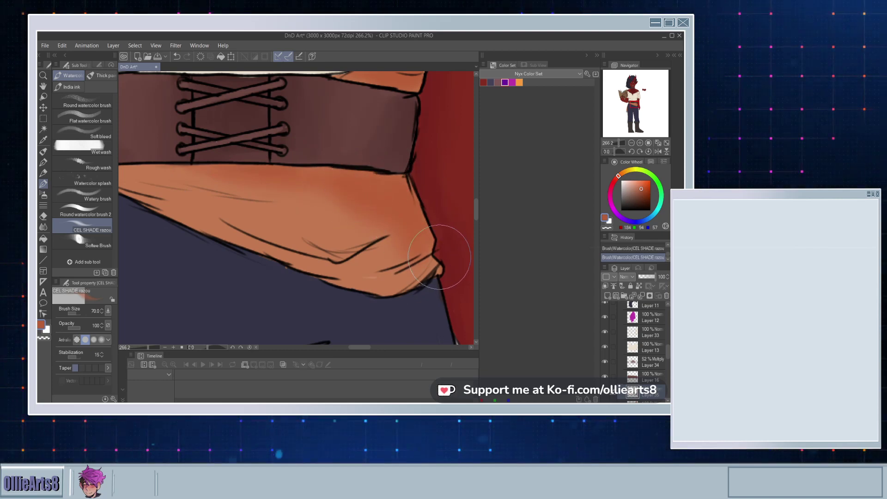
mouse_move(439, 257)
mouse_down()
mouse_move(414, 256)
mouse_move(405, 273)
mouse_move(425, 270)
mouse_up()
drag(279, 236, 363, 248)
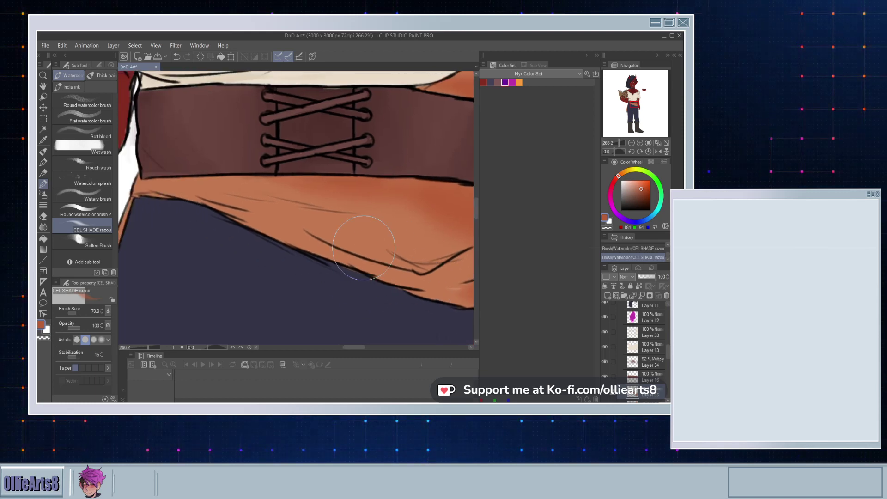
Step: Paint the same darker orange shadow along the sash's hanging tail, from the hip down to its hem
drag(221, 225, 359, 158)
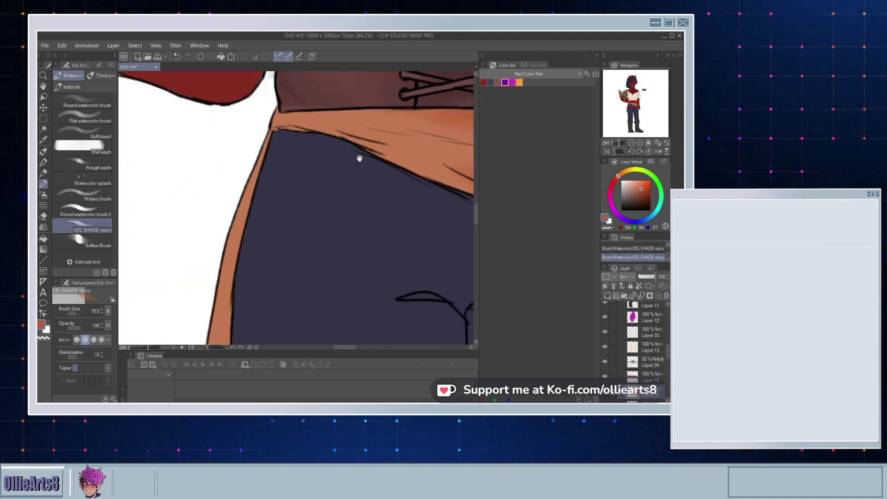
drag(270, 148, 241, 246)
drag(269, 165, 243, 239)
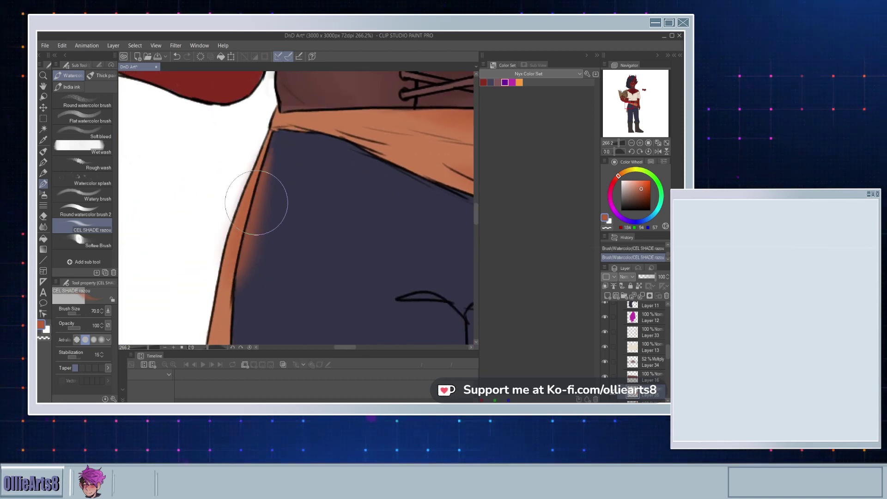
drag(231, 306, 250, 181)
drag(251, 128, 237, 277)
mouse_move(249, 172)
mouse_down()
mouse_move(237, 228)
mouse_move(246, 296)
mouse_up()
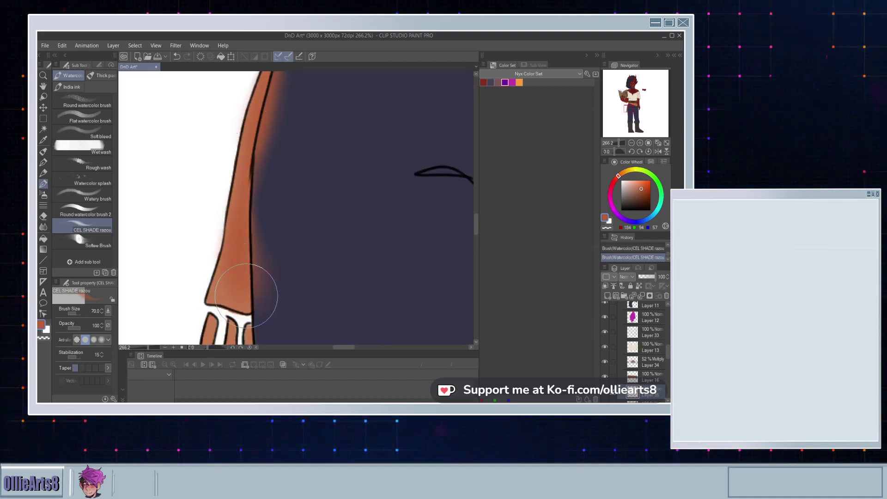
drag(243, 224, 261, 307)
Step: Erase the orange shading that spills past the sash's outlines onto the trousers, arm and background
drag(259, 263, 258, 174)
mouse_move(257, 231)
mouse_down()
mouse_move(256, 291)
mouse_move(237, 261)
mouse_move(278, 295)
mouse_move(273, 268)
mouse_move(261, 262)
mouse_move(268, 313)
mouse_move(244, 267)
mouse_move(245, 310)
mouse_move(240, 288)
mouse_move(259, 306)
mouse_move(262, 293)
mouse_move(243, 283)
mouse_move(231, 292)
mouse_move(241, 241)
mouse_move(253, 233)
mouse_move(228, 224)
mouse_move(265, 220)
mouse_move(259, 198)
mouse_move(276, 213)
mouse_up()
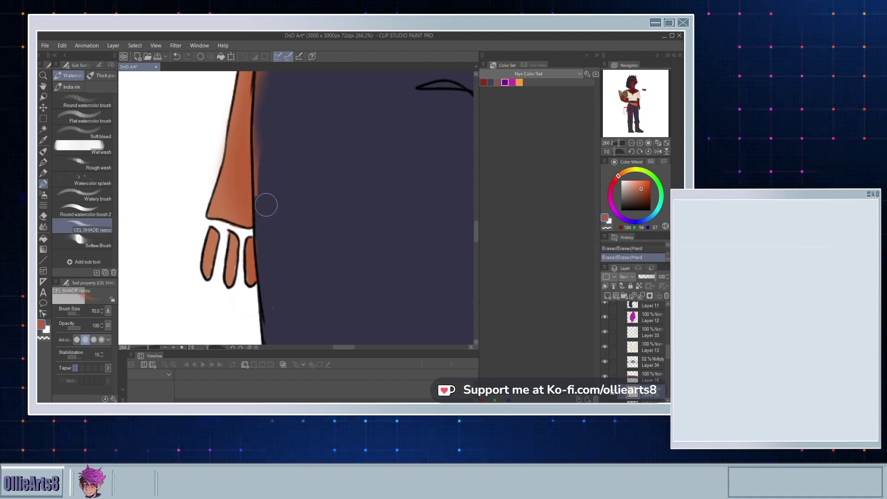
mouse_move(266, 205)
mouse_down()
mouse_move(258, 190)
mouse_move(271, 285)
mouse_up()
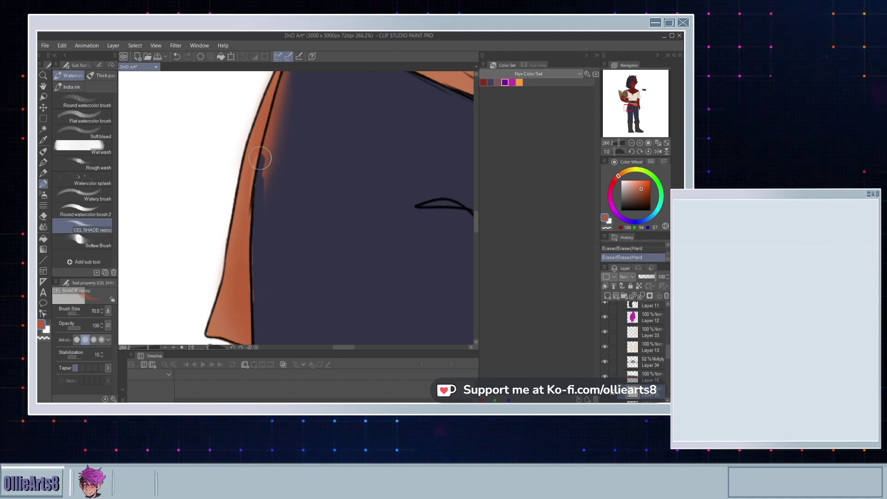
mouse_move(260, 157)
mouse_down()
mouse_move(269, 134)
mouse_move(258, 256)
mouse_up()
key(ctrl+z)
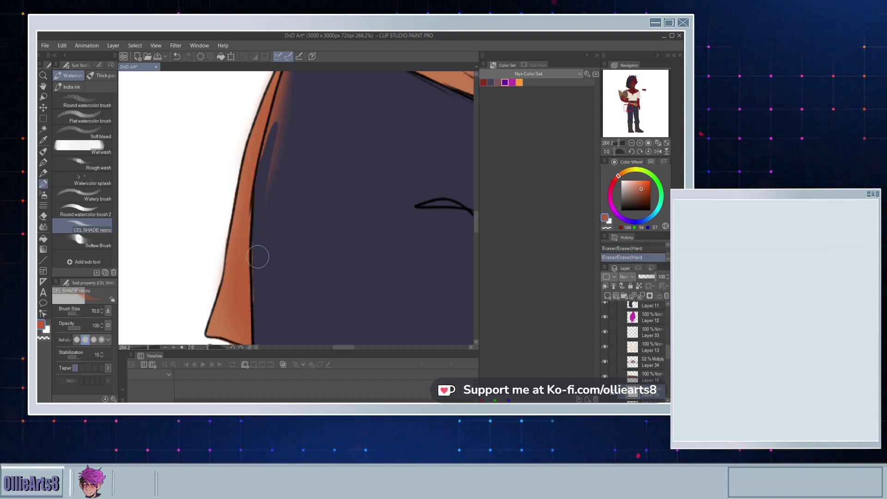
drag(268, 197, 262, 308)
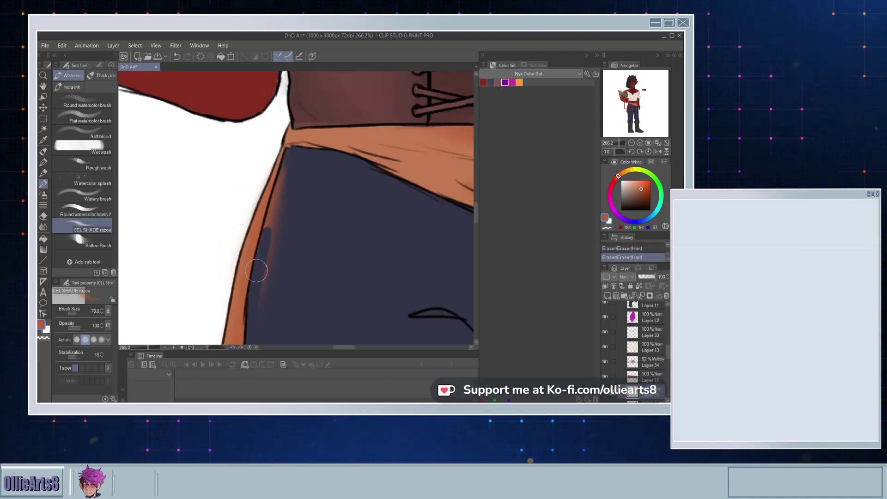
drag(283, 159, 273, 265)
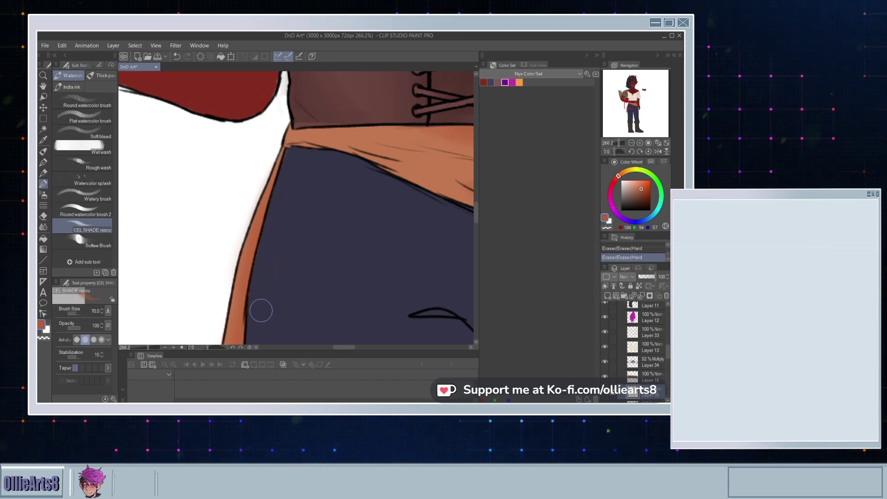
mouse_move(294, 232)
mouse_down()
mouse_move(283, 190)
mouse_move(311, 200)
mouse_move(341, 234)
mouse_up()
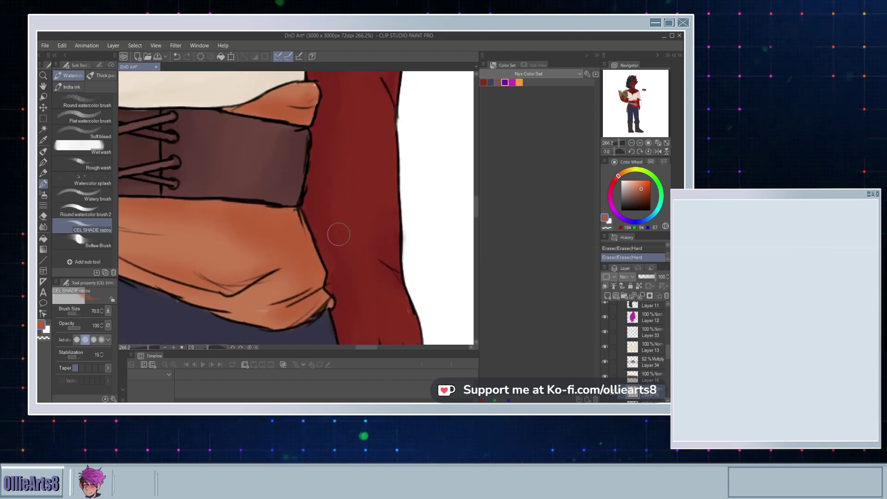
drag(337, 272, 372, 260)
mouse_move(256, 258)
mouse_down()
mouse_move(411, 235)
mouse_move(326, 224)
mouse_move(283, 265)
mouse_move(259, 245)
mouse_up()
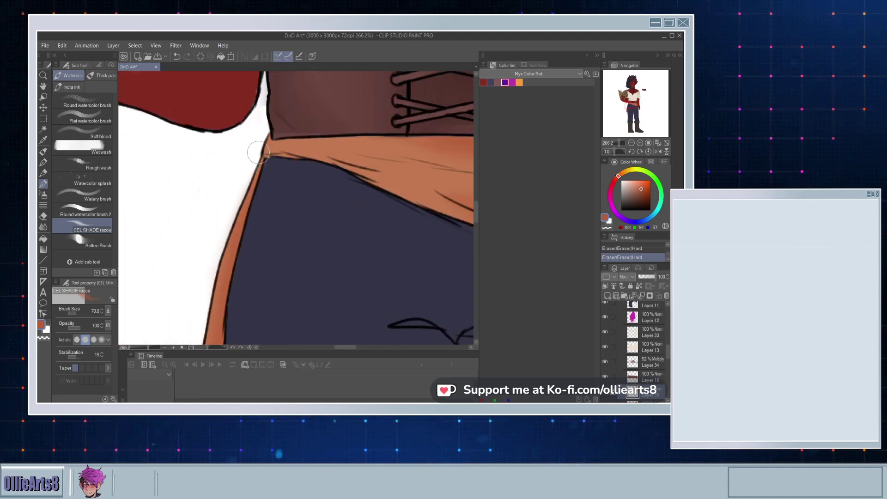
Step: Blend the shadow down the sash's hanging tail with the Painterly blender at size 50, undoing the first stroke
drag(242, 180, 274, 83)
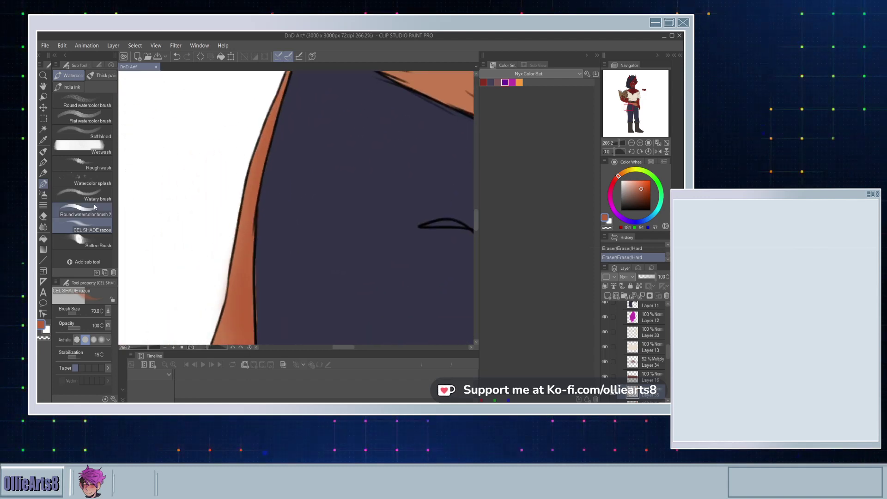
click(43, 226)
drag(267, 140, 250, 220)
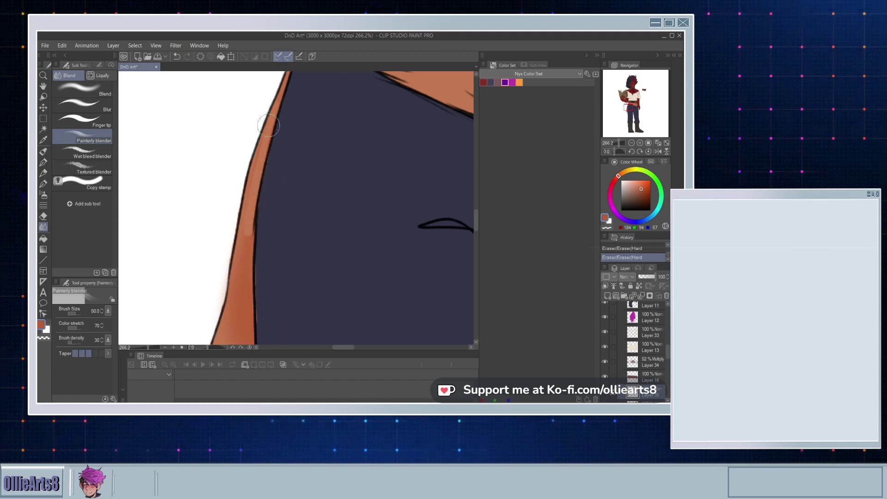
key(ctrl+z)
mouse_move(279, 104)
mouse_down()
mouse_move(243, 231)
mouse_move(258, 141)
mouse_move(264, 326)
mouse_up()
mouse_move(250, 285)
mouse_down()
mouse_move(229, 296)
mouse_move(231, 279)
mouse_move(269, 281)
mouse_move(257, 341)
mouse_up()
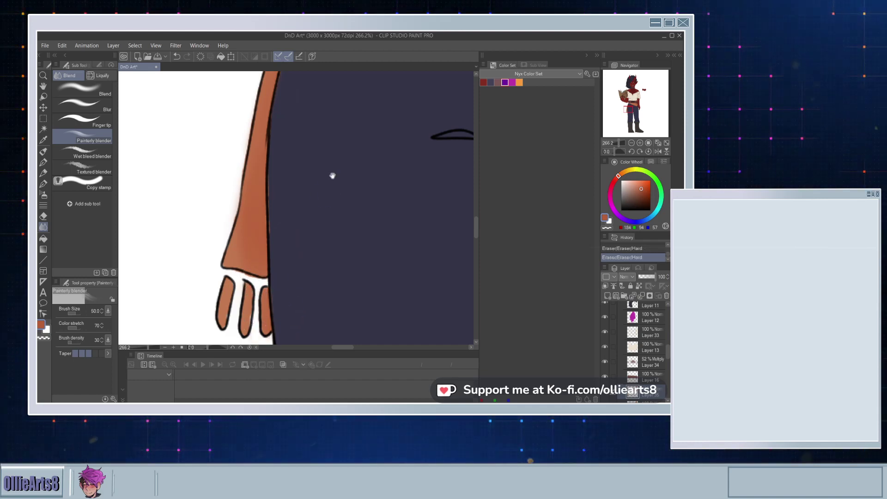
Step: Blend the shadows across the sash's waist wrap below the corset with the Painterly blender
drag(366, 76, 223, 321)
drag(250, 195, 222, 195)
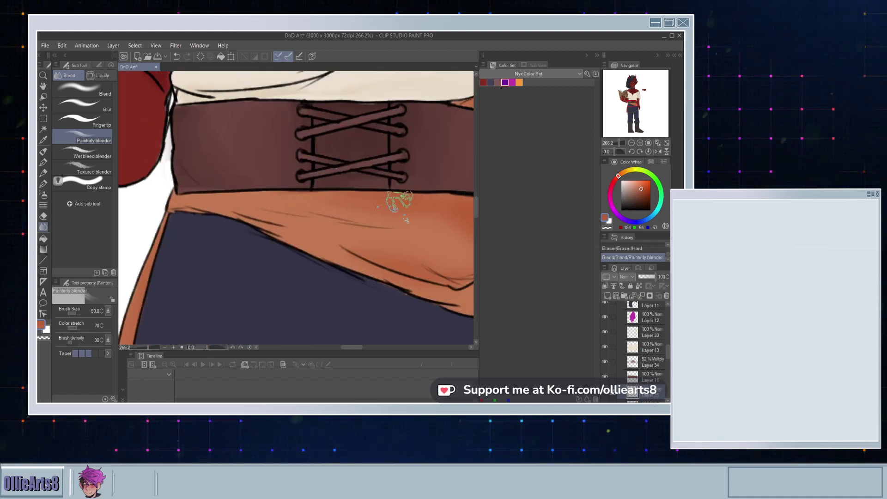
mouse_move(405, 222)
mouse_down()
mouse_move(270, 187)
mouse_move(369, 199)
mouse_up()
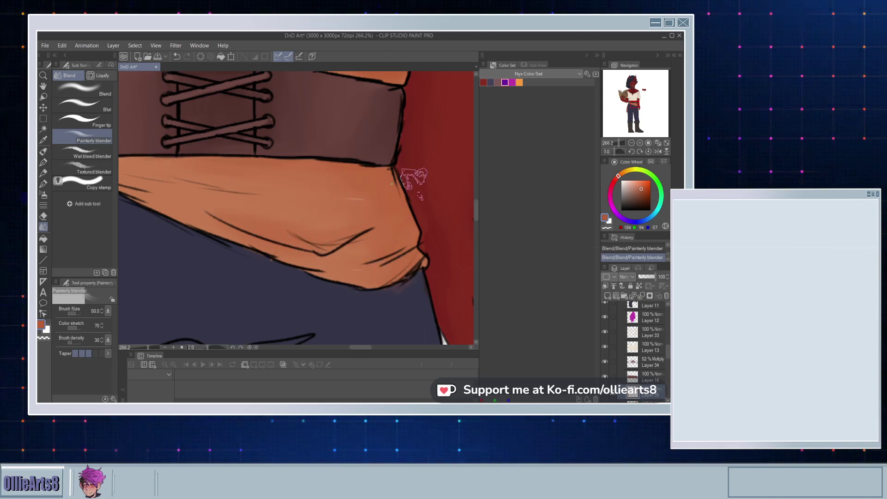
Step: Try the Darken blending mode on the sash shading layer and compare it with Normal at different view scales
scroll(413, 180, down, 6)
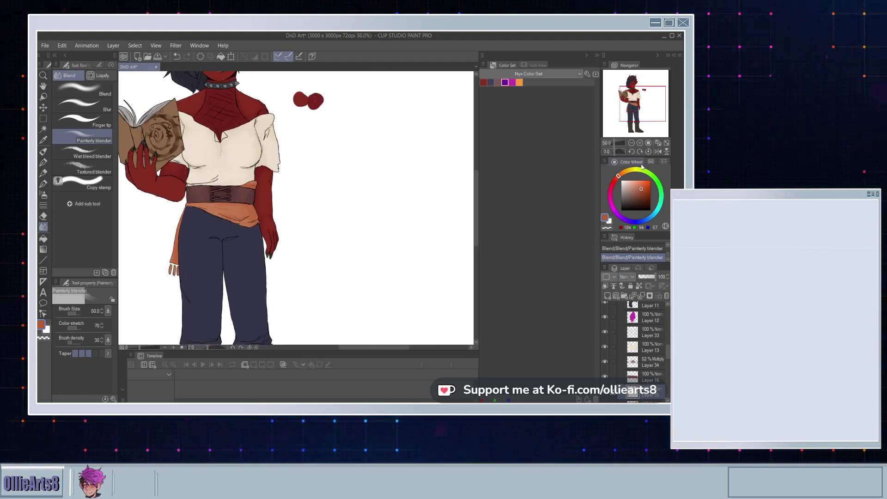
click(632, 52)
scroll(269, 172, up, 2)
scroll(212, 227, down, 3)
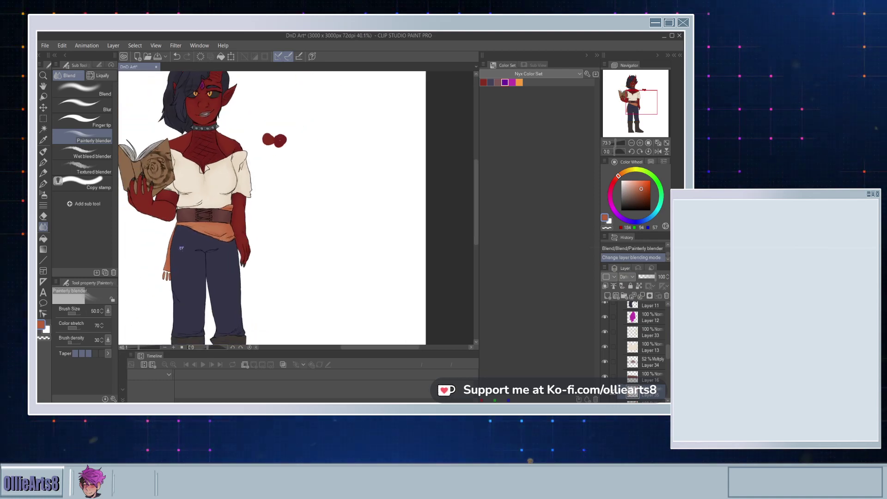
scroll(181, 248, up, 2)
scroll(626, 278, up, 1)
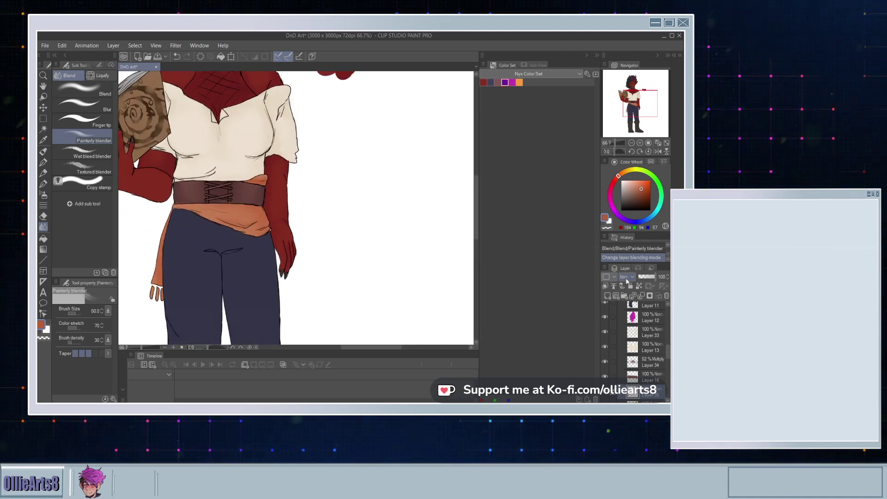
Step: Set the orange sash's shading layer to the Darken blending mode at 100% opacity
scroll(627, 279, down, 1)
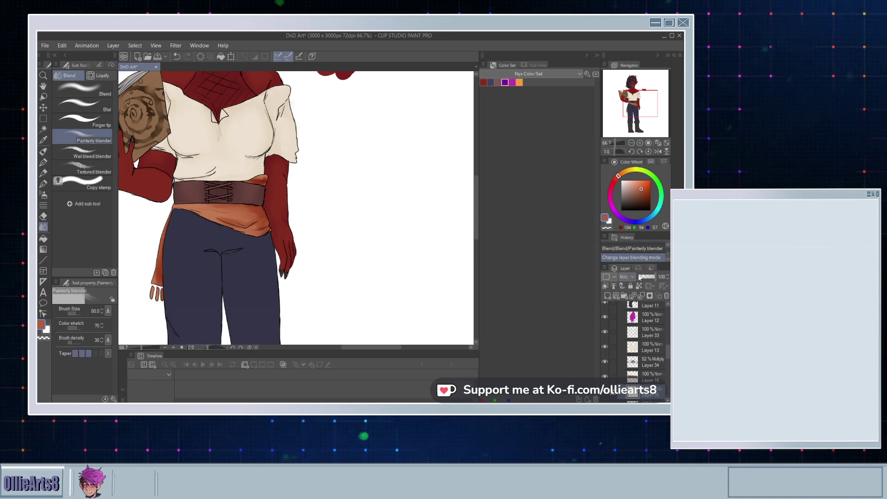
drag(651, 279, 648, 283)
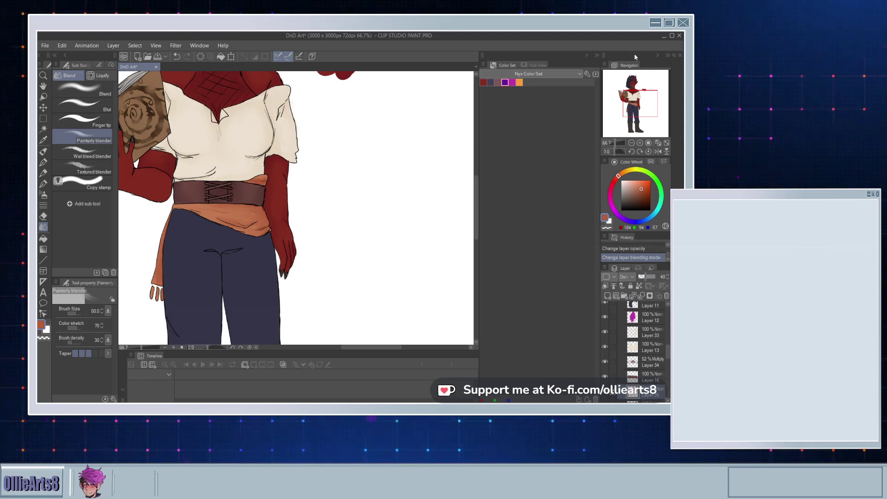
drag(640, 276, 655, 276)
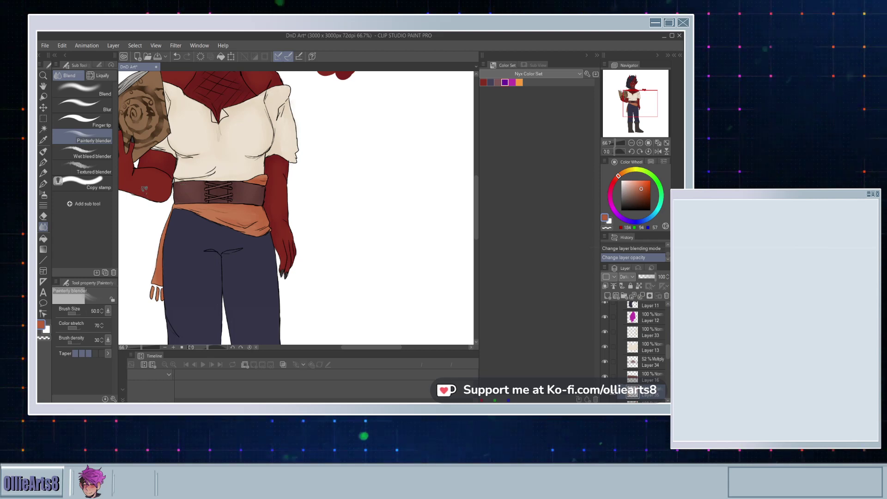
Step: Sample the trousers' navy and darken the drawing colour to RGB 34, 34, 57
scroll(158, 204, down, 5)
scroll(158, 203, up, 5)
alt+click(202, 171)
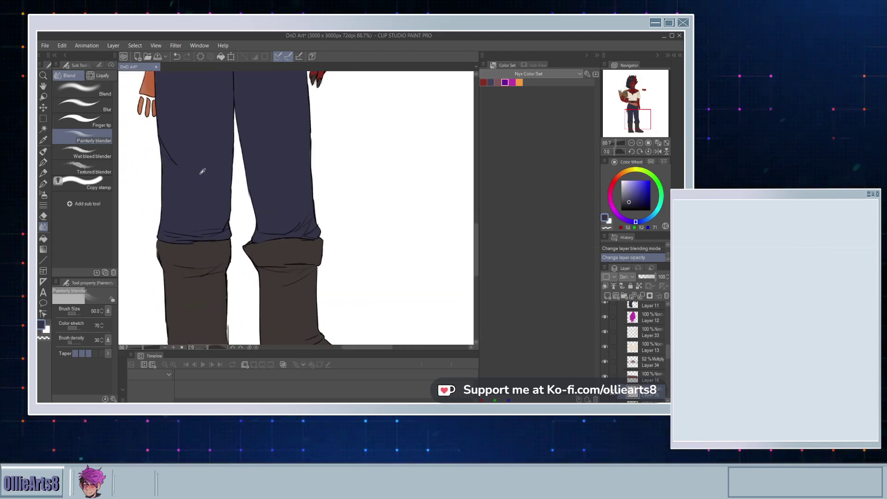
click(634, 201)
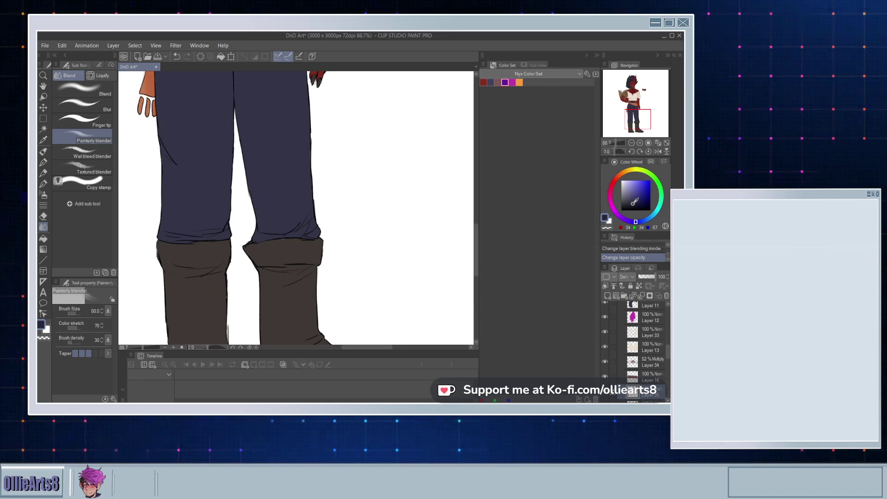
Step: Add a new raster layer directly above the trousers' base colour layer, Layer 18
scroll(656, 380, down, 3)
click(632, 367)
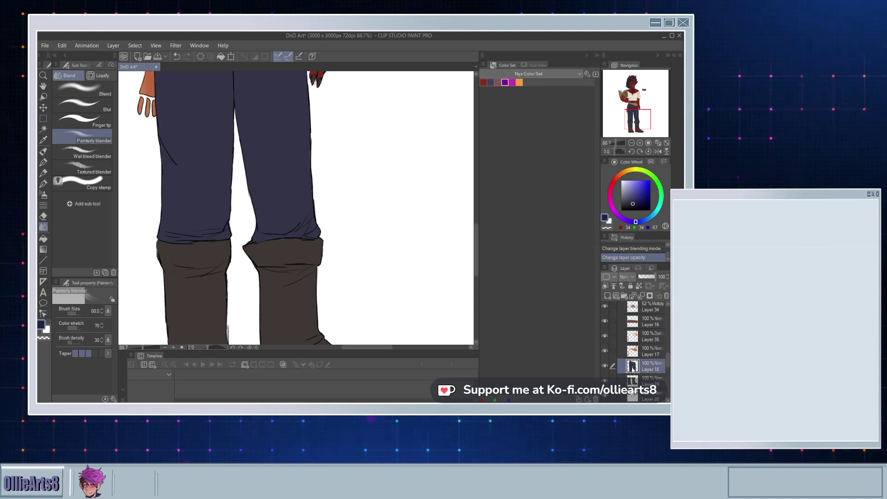
click(606, 296)
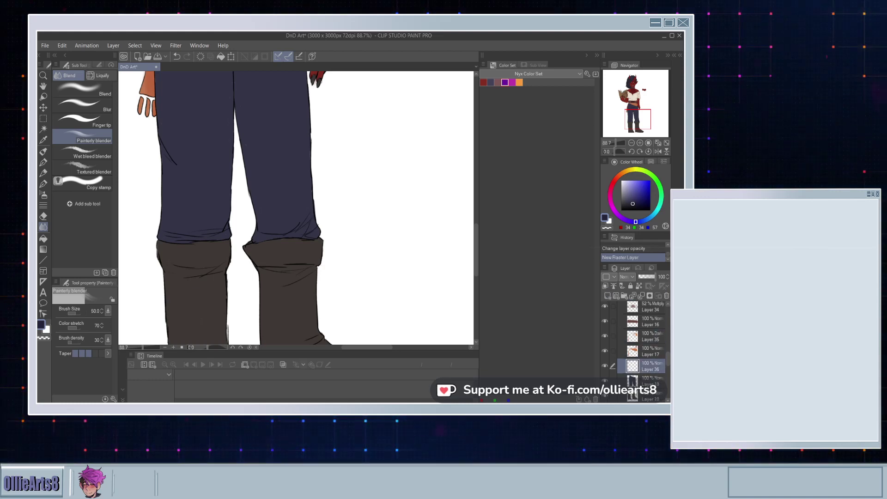
Step: Shade the inner edges and bottom cuffs of both trouser legs with the CEL SHADE brush, erasing any overspill
click(43, 183)
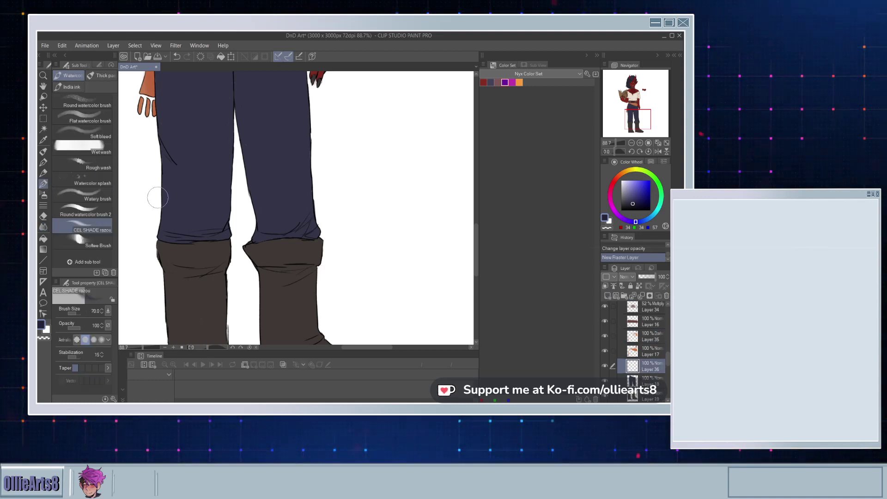
scroll(159, 198, down, 4)
scroll(175, 116, up, 5)
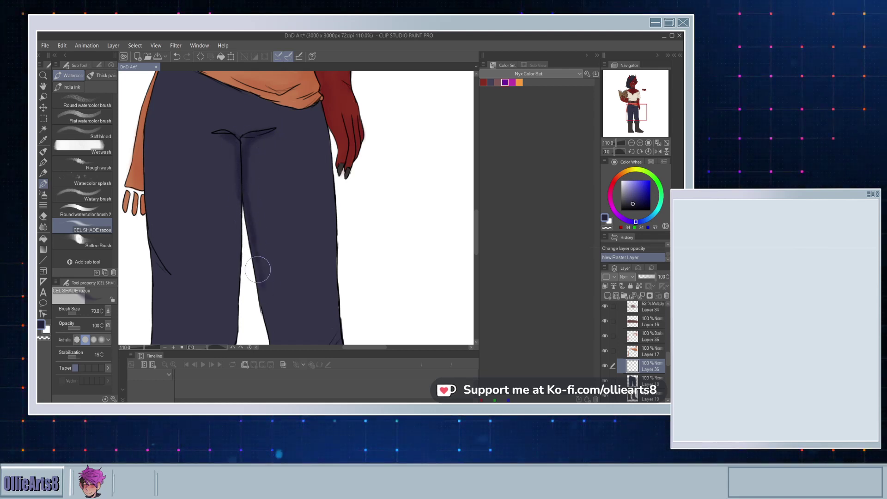
drag(266, 313, 268, 318)
mouse_move(238, 217)
mouse_down()
mouse_move(236, 295)
mouse_move(246, 202)
mouse_up()
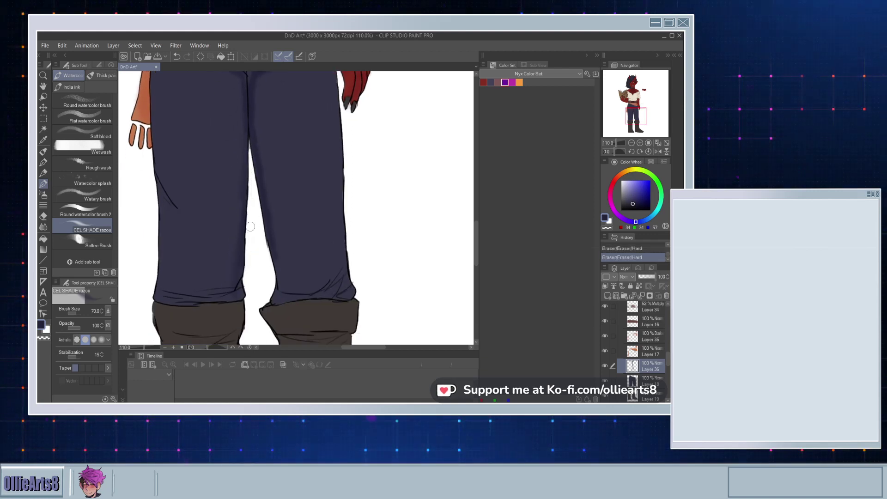
drag(248, 259, 257, 213)
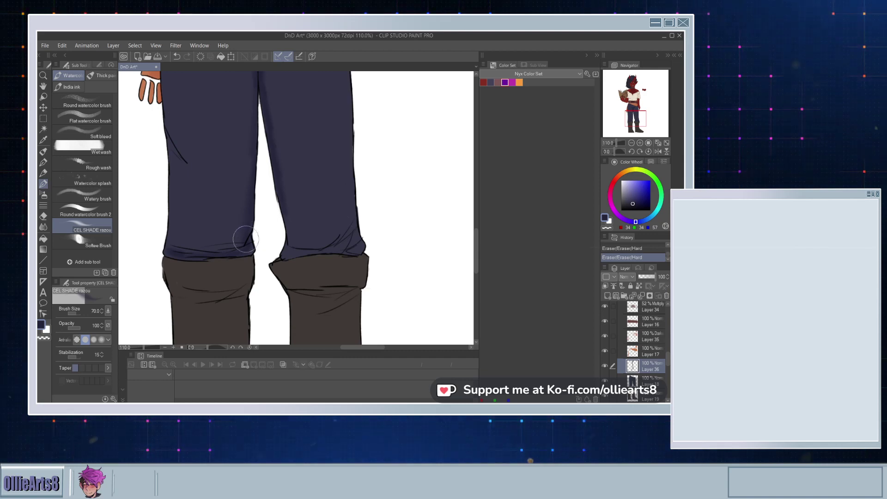
drag(239, 248, 251, 246)
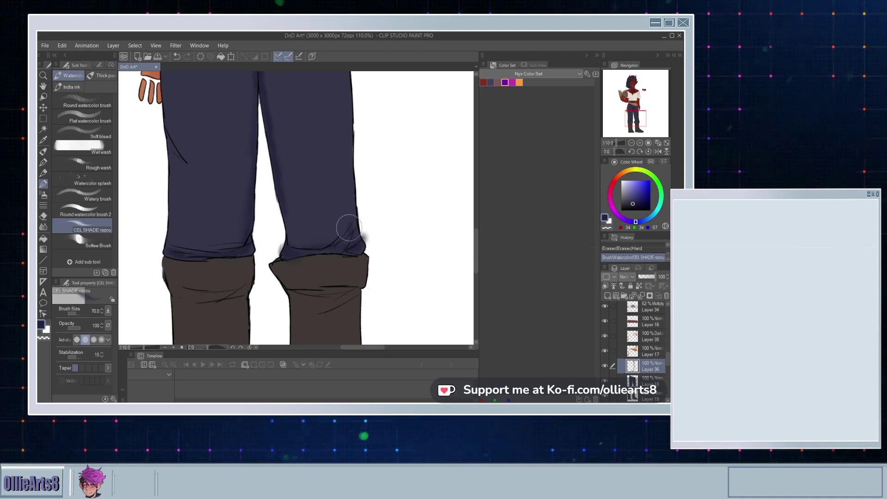
mouse_move(351, 245)
mouse_down()
mouse_move(354, 228)
mouse_move(366, 235)
mouse_up()
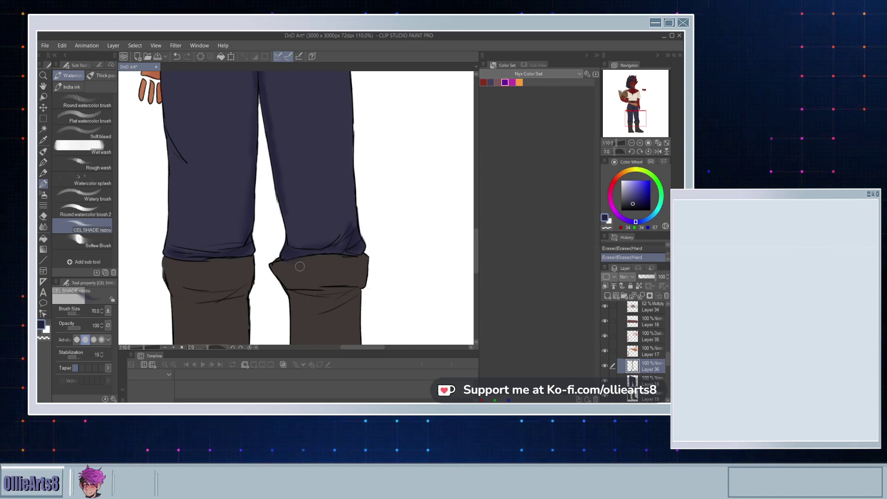
Step: Shade the trousers beneath the sash and down the outer edge of the leg beside the lowered hand, erasing overspill
drag(320, 191, 348, 304)
mouse_move(346, 231)
mouse_down()
mouse_move(311, 249)
mouse_move(273, 315)
mouse_up()
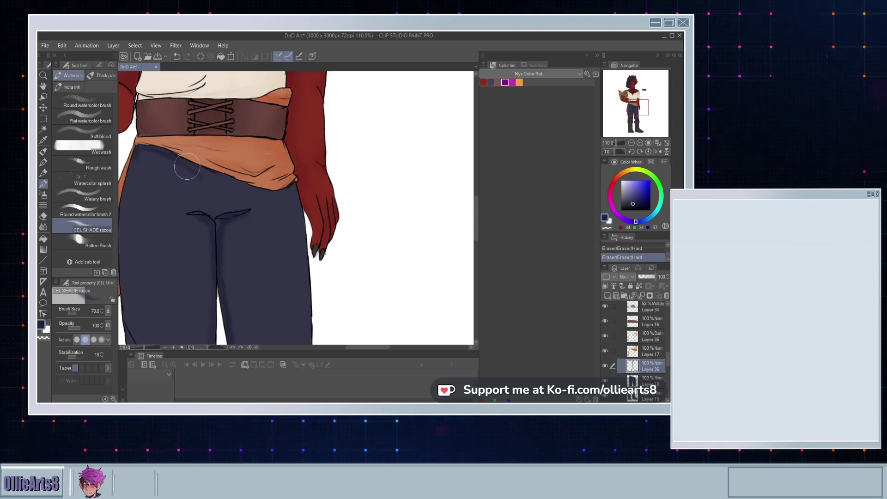
mouse_move(187, 166)
mouse_down()
mouse_move(273, 199)
mouse_move(298, 188)
mouse_move(251, 195)
mouse_move(296, 192)
mouse_move(289, 199)
mouse_move(301, 206)
mouse_move(290, 187)
mouse_move(308, 312)
mouse_up()
drag(293, 218, 312, 335)
mouse_move(300, 277)
mouse_down()
mouse_move(307, 194)
mouse_move(327, 259)
mouse_up()
drag(322, 165, 329, 279)
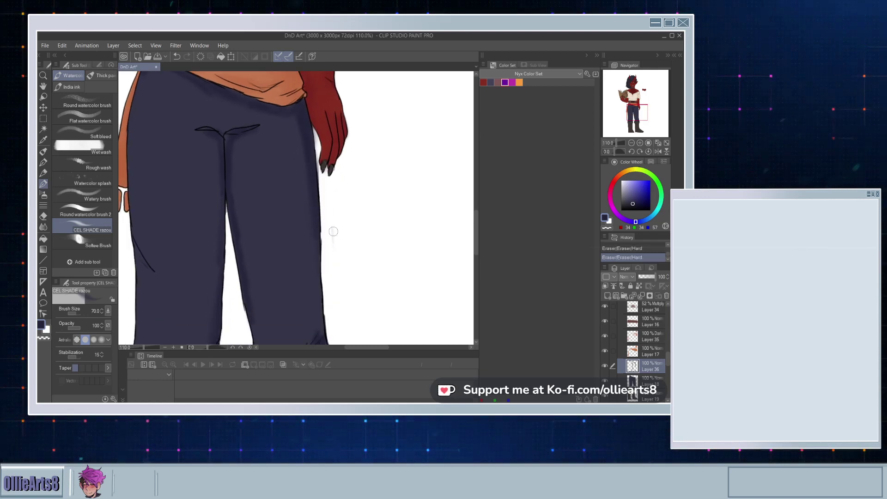
drag(309, 251, 321, 199)
Step: Paint loose shadow strokes across both trouser knees and on the hip next to the hanging sash end
mouse_move(262, 196)
mouse_down()
mouse_move(260, 217)
mouse_move(264, 204)
mouse_move(289, 219)
mouse_move(302, 211)
mouse_move(301, 179)
mouse_move(314, 214)
mouse_move(331, 198)
mouse_move(328, 223)
mouse_up()
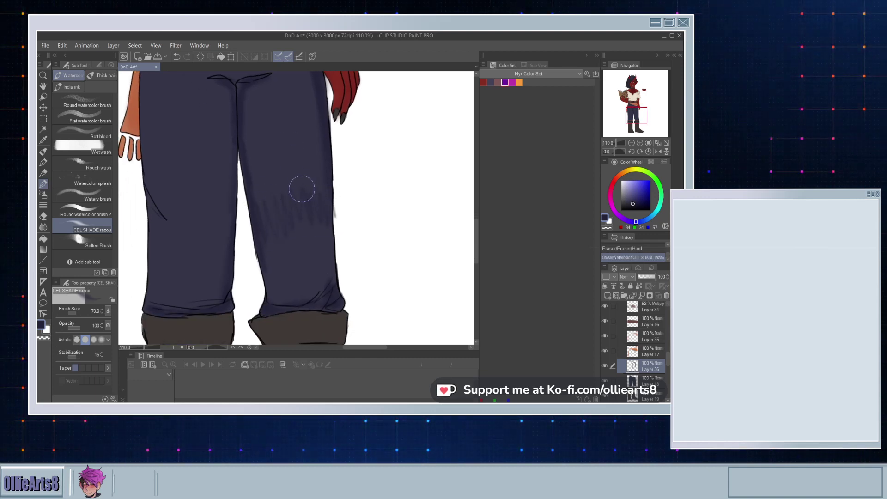
drag(301, 188, 298, 205)
mouse_move(151, 202)
mouse_down()
mouse_move(156, 225)
mouse_move(178, 207)
mouse_up()
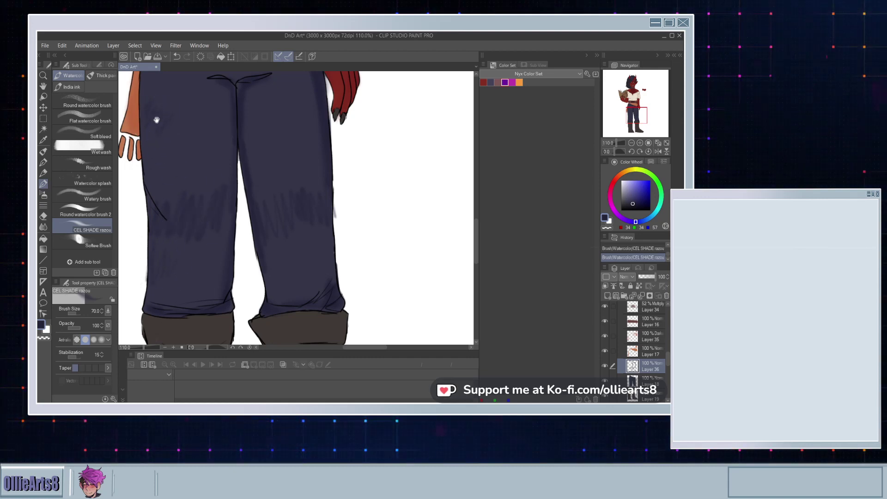
drag(157, 120, 189, 224)
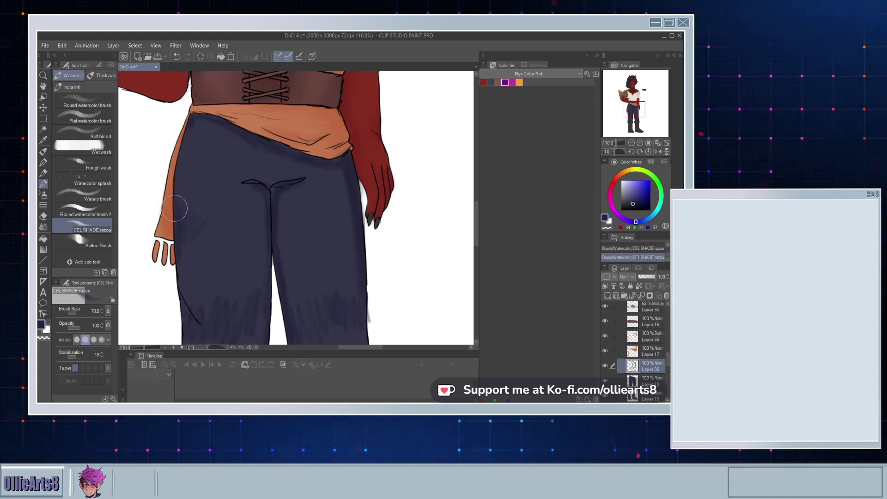
Step: Smooth the shadow strokes on the trouser knees, hips and lower legs with the Painterly blender at size 50
drag(205, 284, 189, 193)
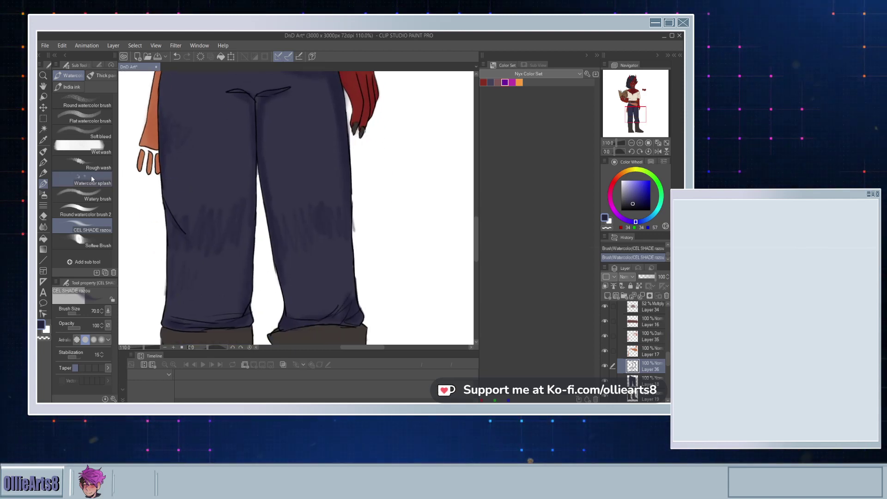
click(46, 227)
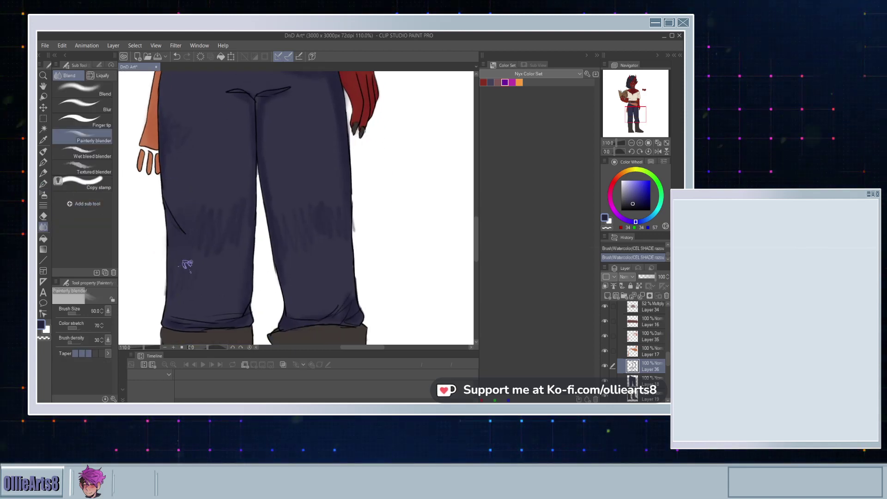
mouse_move(203, 241)
mouse_down()
mouse_move(249, 183)
mouse_move(227, 229)
mouse_move(186, 224)
mouse_up()
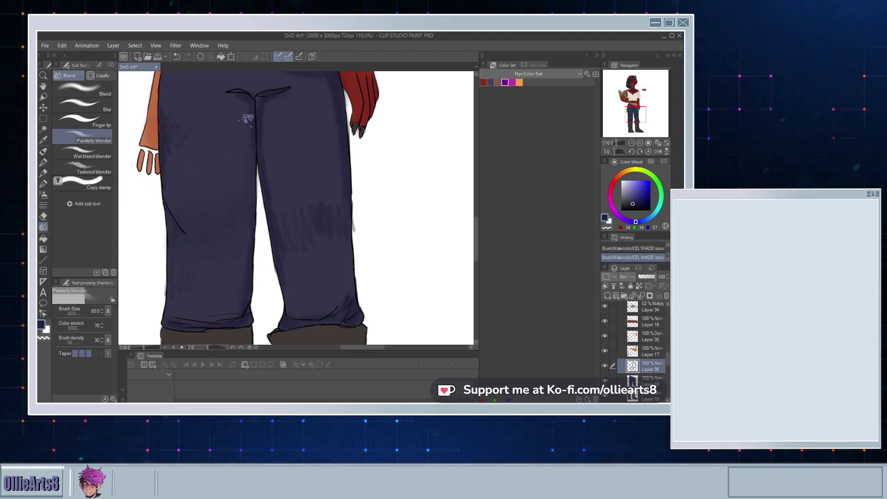
mouse_move(234, 112)
mouse_down()
mouse_move(172, 142)
mouse_move(175, 122)
mouse_move(159, 132)
mouse_move(170, 159)
mouse_up()
mouse_move(182, 113)
mouse_down()
mouse_move(164, 154)
mouse_move(168, 180)
mouse_up()
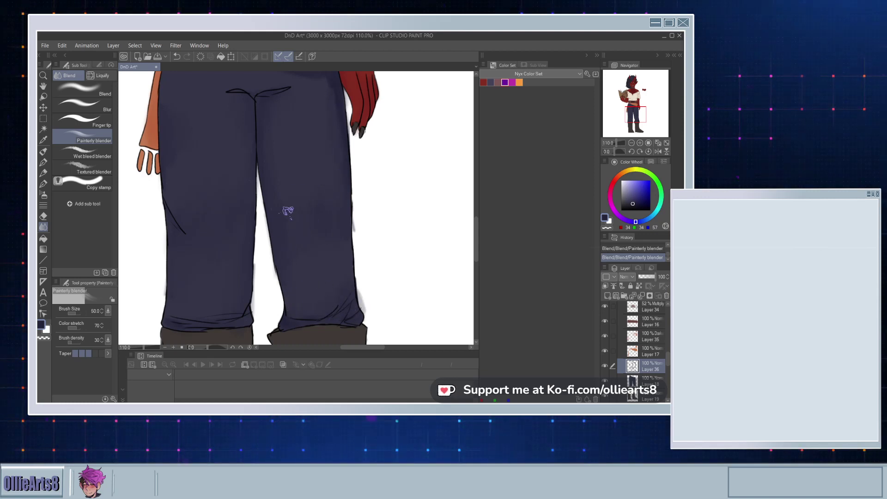
scroll(330, 187, up, 3)
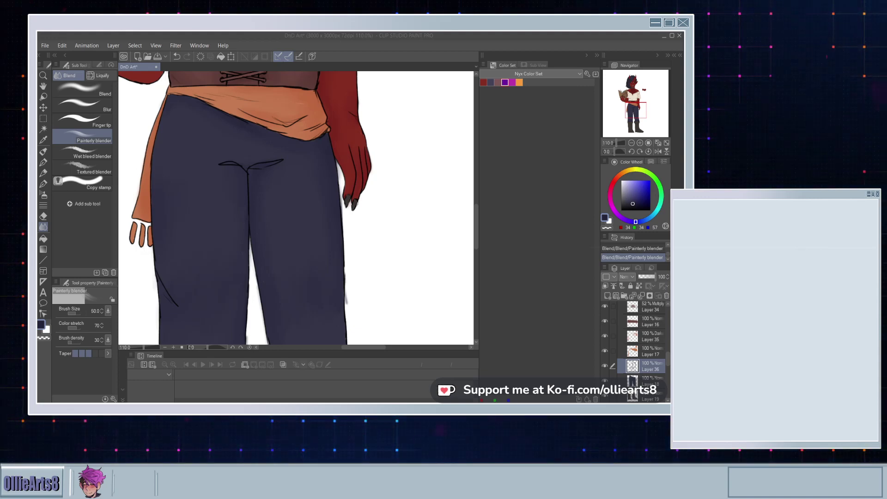
Step: Try several blending modes on the trouser shading layer, Layer 36, and settle on Darken
key(alt+Tab)
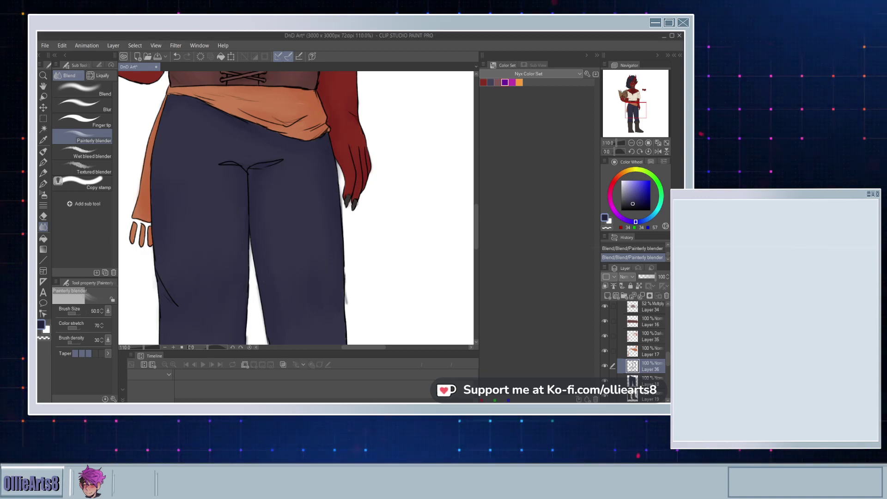
key(alt+Tab)
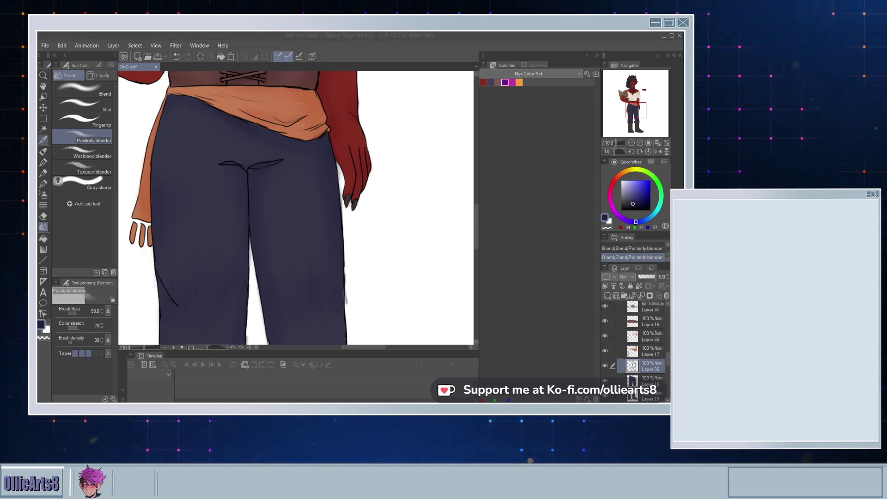
scroll(263, 152, down, 7)
scroll(312, 162, up, 3)
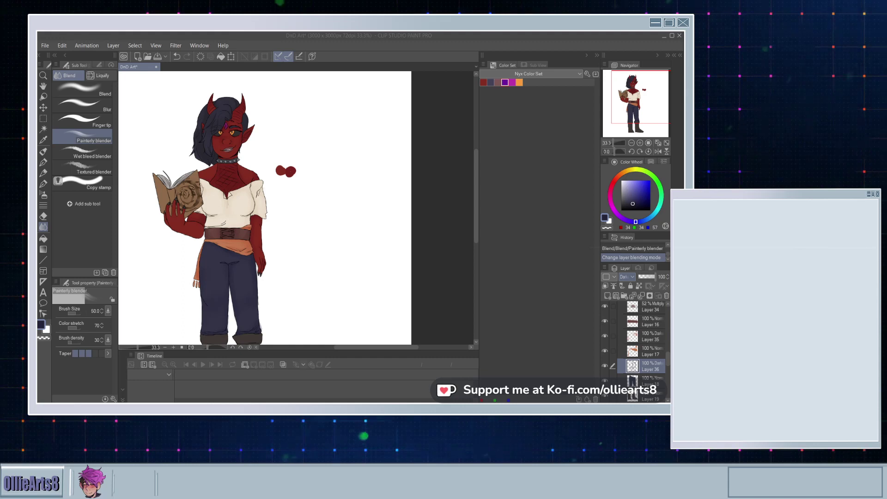
key(alt+Tab)
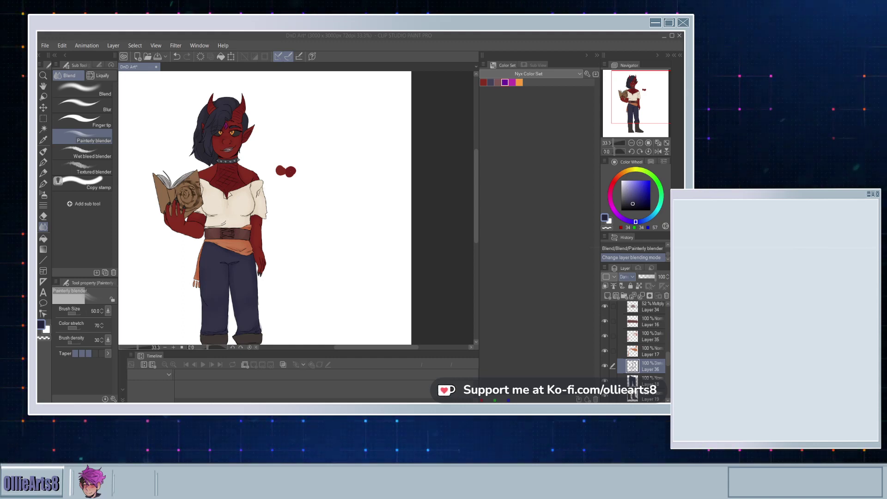
key(Down)
key(Up)
key(Down)
key(Down)
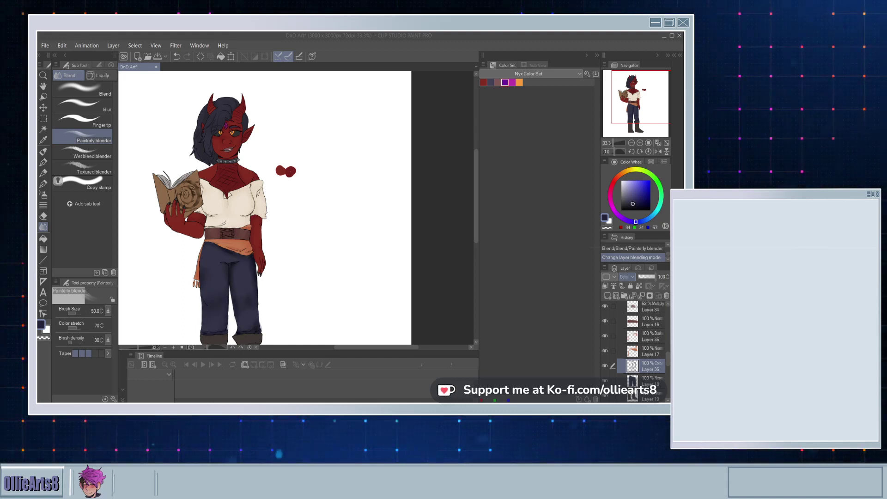
key(Up)
key(Down)
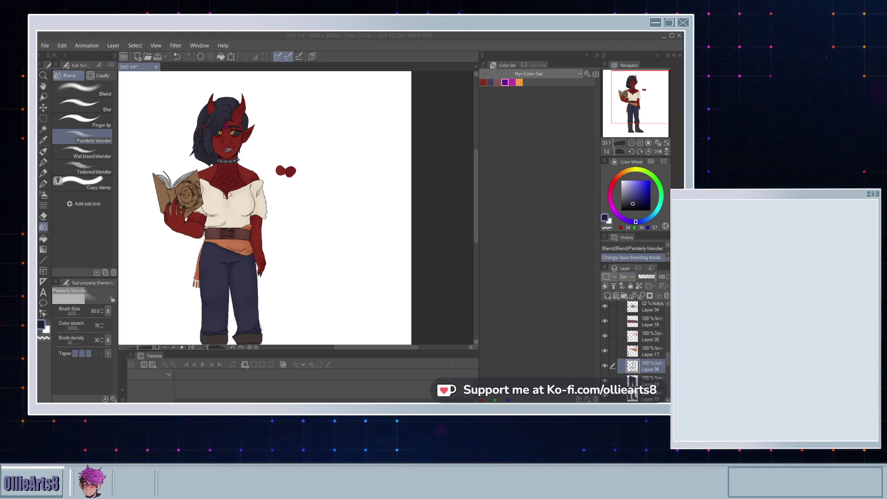
Step: Compare the character's trousers with the shading layer hidden and shown
scroll(287, 182, down, 2)
scroll(262, 231, up, 3)
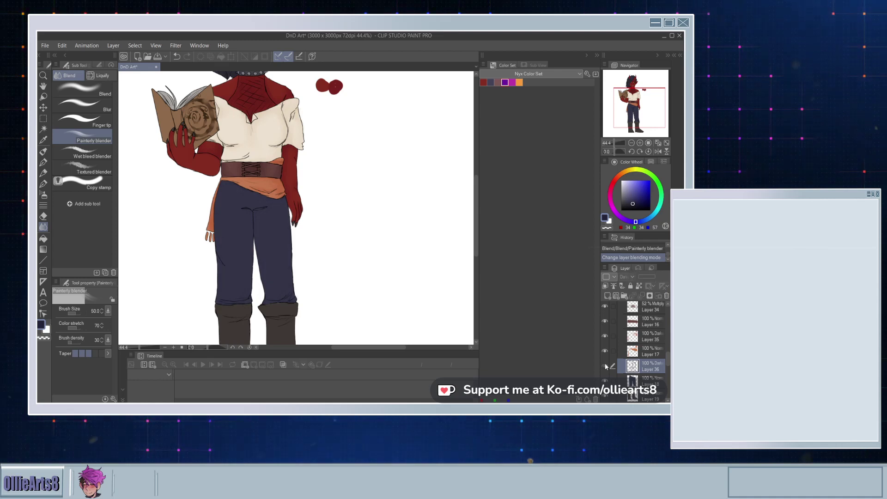
click(604, 337)
Step: Add a new raster layer directly above the boots' base colour layer
scroll(635, 353, down, 1)
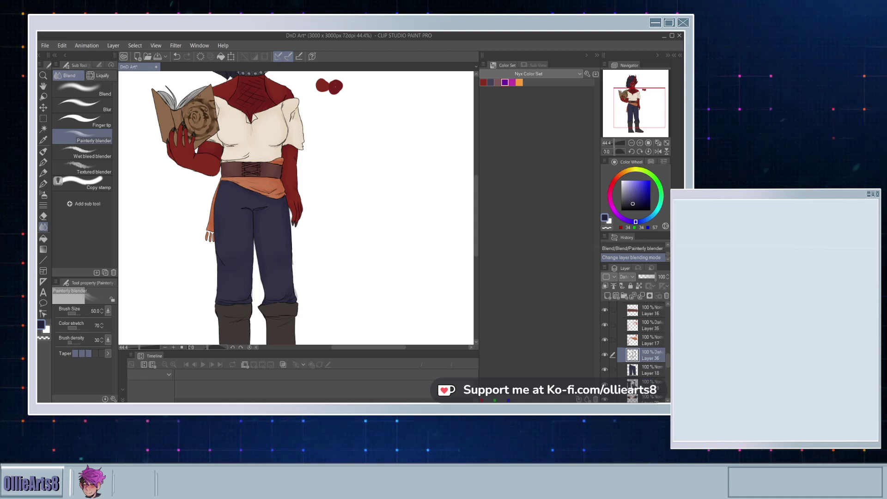
click(630, 387)
click(607, 296)
Step: Sample the boots' brown, adjust the drawing colour to RGB 65, 52, 43, and select the CEL SHADE brush
scroll(318, 191, down, 5)
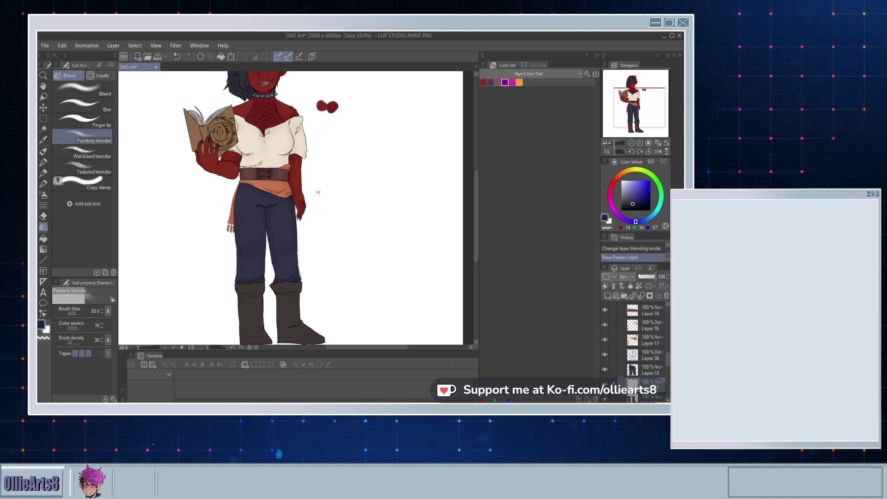
scroll(296, 261, up, 7)
alt+click(297, 261)
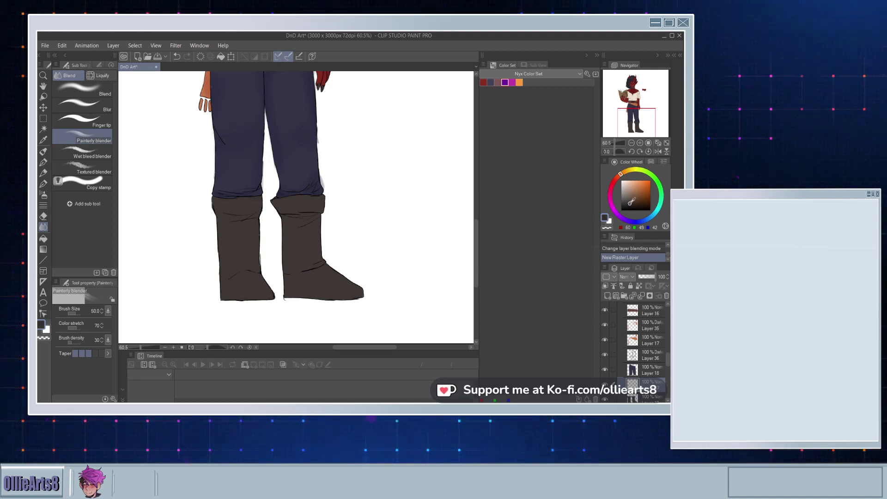
drag(630, 202, 631, 201)
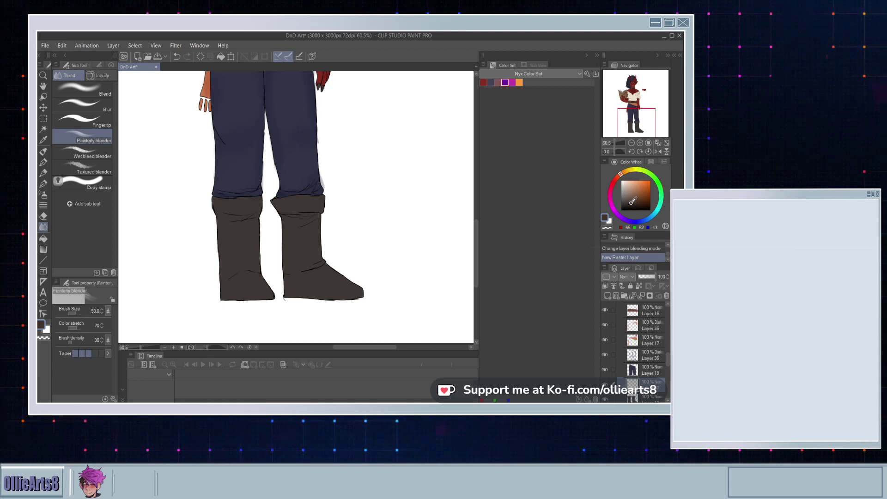
click(45, 184)
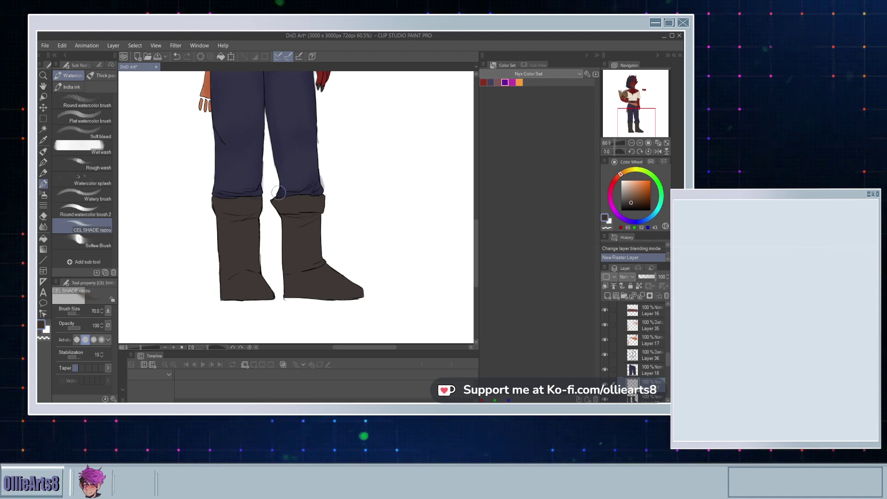
Step: Paint soft shading over the cuffs, fold lines, shafts and ankle of both boots with the CEL SHADE brush
scroll(177, 189, up, 5)
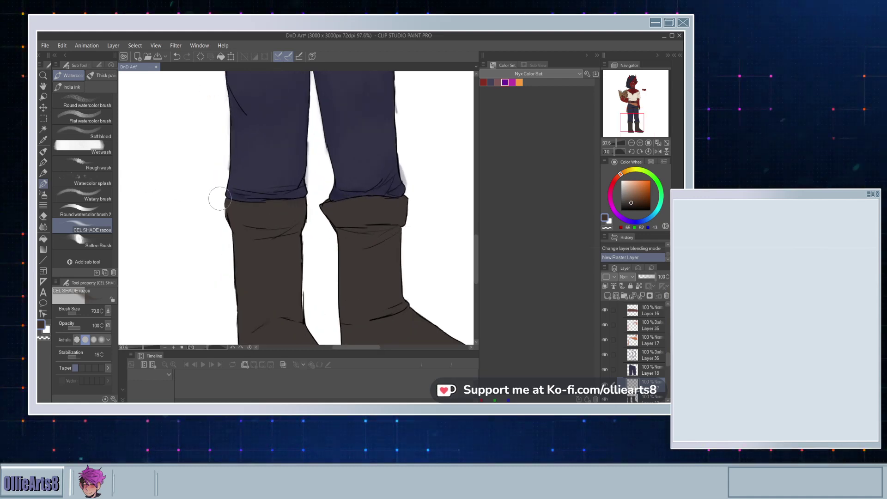
mouse_move(286, 247)
mouse_down()
mouse_move(303, 250)
mouse_move(297, 238)
mouse_move(274, 246)
mouse_move(326, 240)
mouse_move(319, 286)
mouse_up()
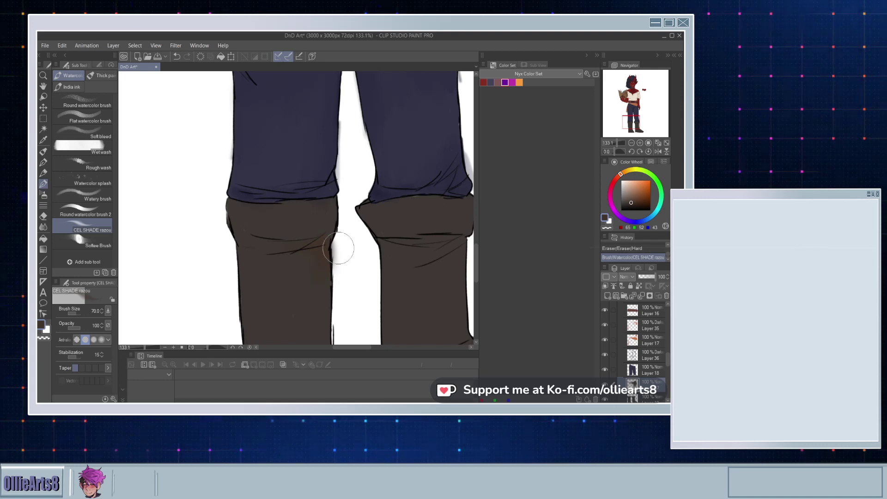
mouse_move(313, 231)
mouse_down()
mouse_move(287, 244)
mouse_move(329, 233)
mouse_move(321, 253)
mouse_move(327, 229)
mouse_move(319, 291)
mouse_move(321, 256)
mouse_move(329, 284)
mouse_move(313, 188)
mouse_up()
mouse_move(360, 149)
mouse_down()
mouse_move(450, 141)
mouse_move(439, 162)
mouse_move(428, 145)
mouse_move(418, 156)
mouse_up()
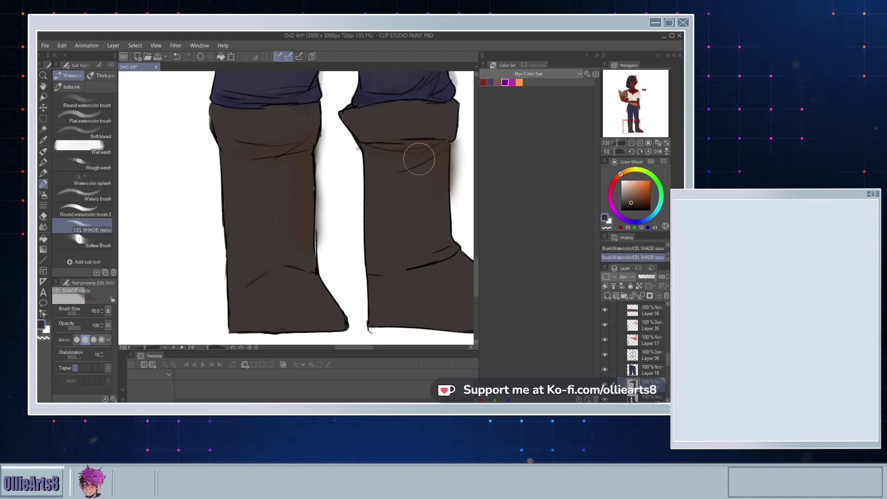
drag(458, 226, 425, 256)
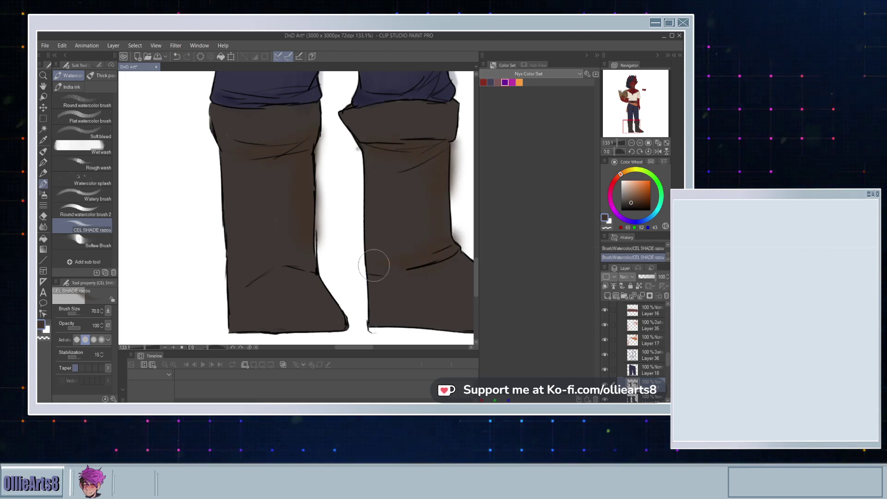
Step: Shade the feet, heels, toes and soles of both boots, darkening the drawing colour to RGB 60, 47, 38
mouse_move(361, 265)
mouse_down()
mouse_move(370, 322)
mouse_move(388, 325)
mouse_move(380, 297)
mouse_move(336, 323)
mouse_move(344, 326)
mouse_move(279, 315)
mouse_move(232, 323)
mouse_move(231, 290)
mouse_move(255, 273)
mouse_move(271, 264)
mouse_move(325, 270)
mouse_move(234, 219)
mouse_up()
mouse_move(346, 251)
mouse_down()
mouse_move(424, 269)
mouse_move(375, 281)
mouse_move(338, 279)
mouse_move(402, 270)
mouse_move(364, 279)
mouse_up()
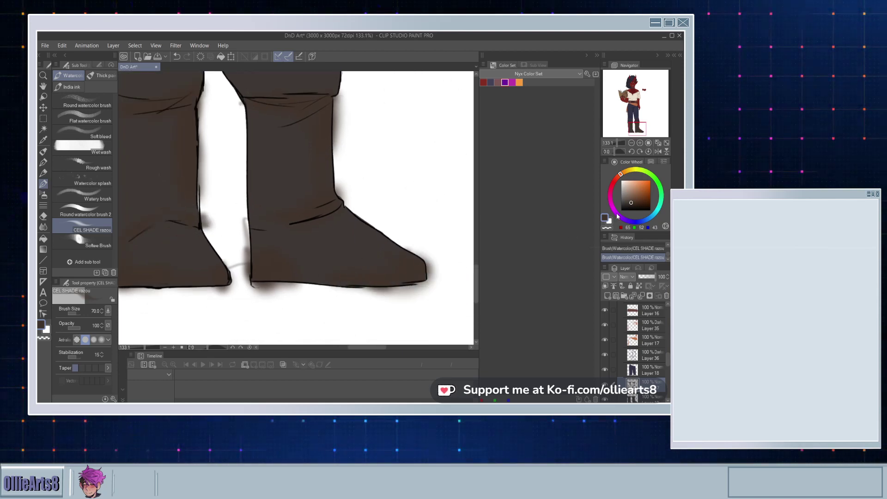
drag(430, 263, 329, 281)
mouse_move(278, 275)
mouse_down()
mouse_move(230, 269)
mouse_move(323, 283)
mouse_up()
drag(217, 286, 255, 299)
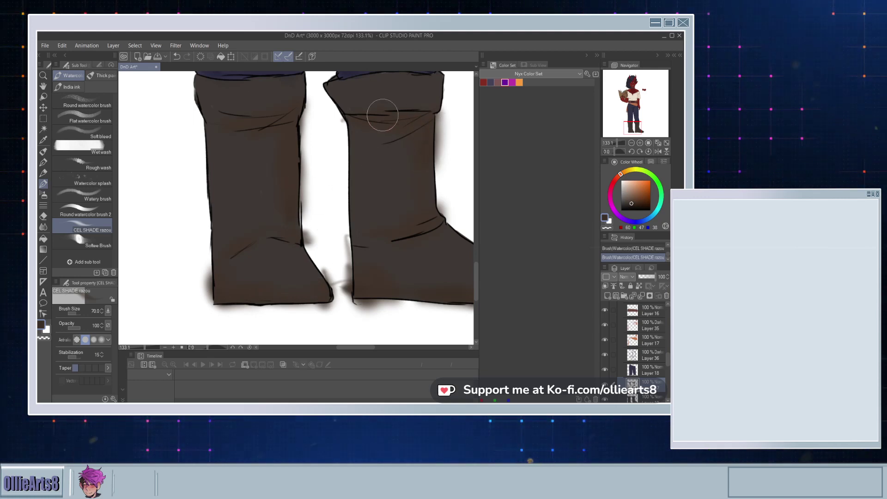
Step: Smooth the boot shading across both shafts and feet with the Painterly blender
click(43, 227)
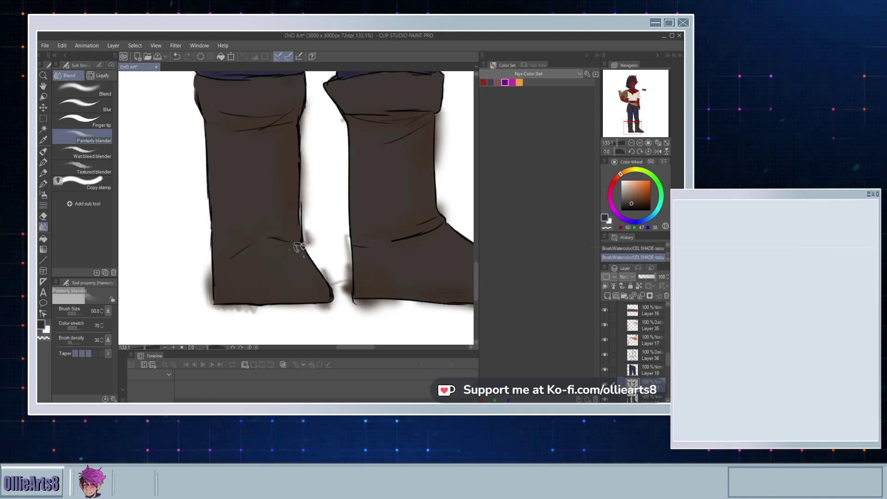
drag(300, 279, 226, 277)
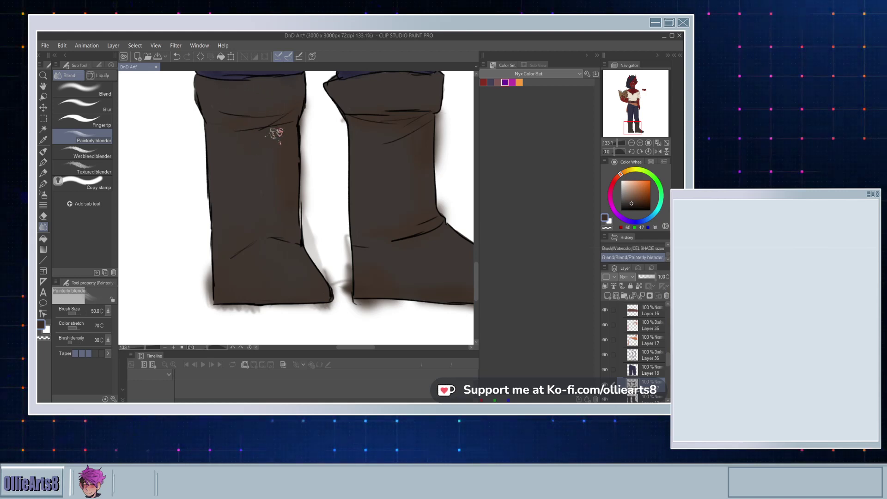
drag(327, 187, 254, 223)
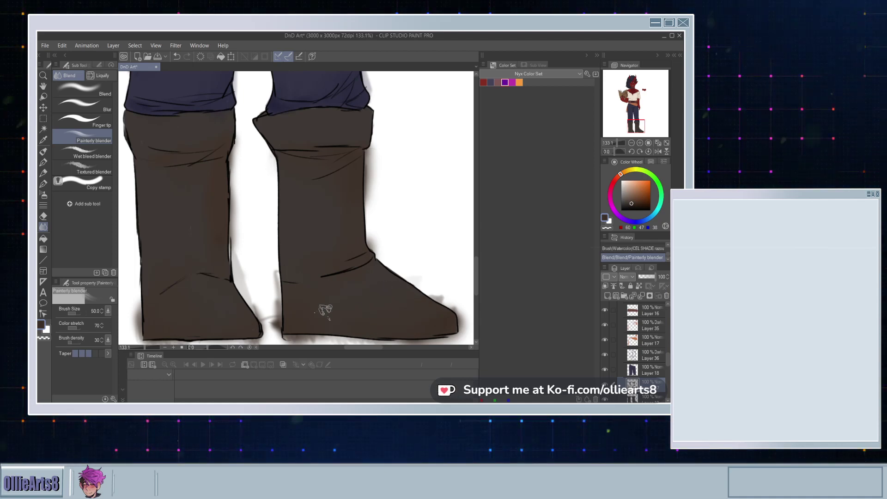
mouse_move(325, 310)
mouse_down()
mouse_move(352, 264)
mouse_move(342, 254)
mouse_up()
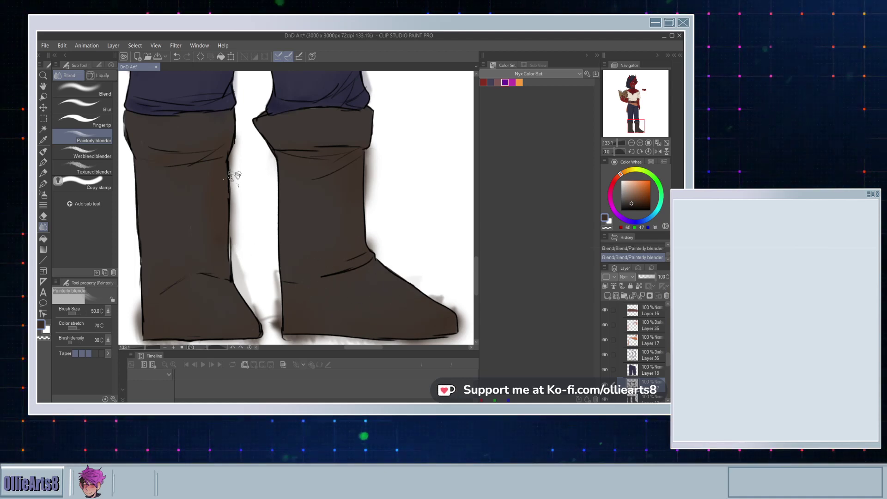
Step: Erase the shading that spills outside the boot outlines between the legs and around the soles and toes
mouse_move(242, 134)
mouse_down()
mouse_move(230, 162)
mouse_move(237, 146)
mouse_move(243, 172)
mouse_move(233, 251)
mouse_move(241, 290)
mouse_move(263, 319)
mouse_up()
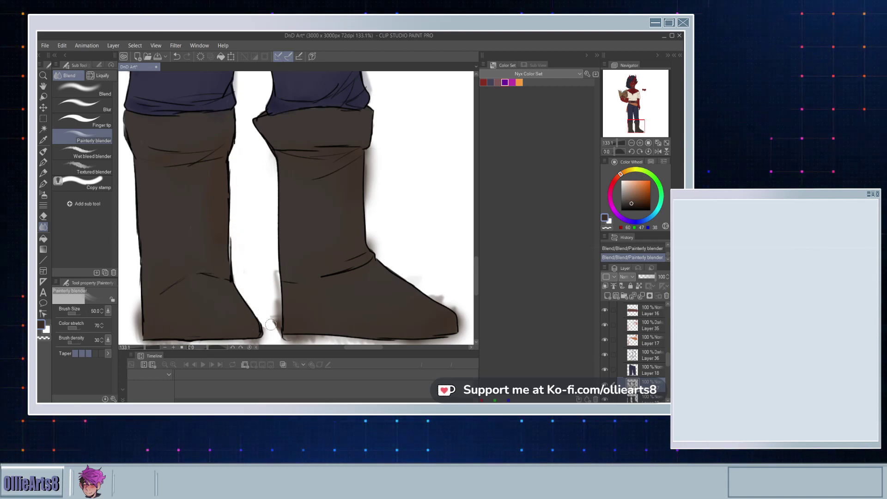
drag(273, 313, 275, 319)
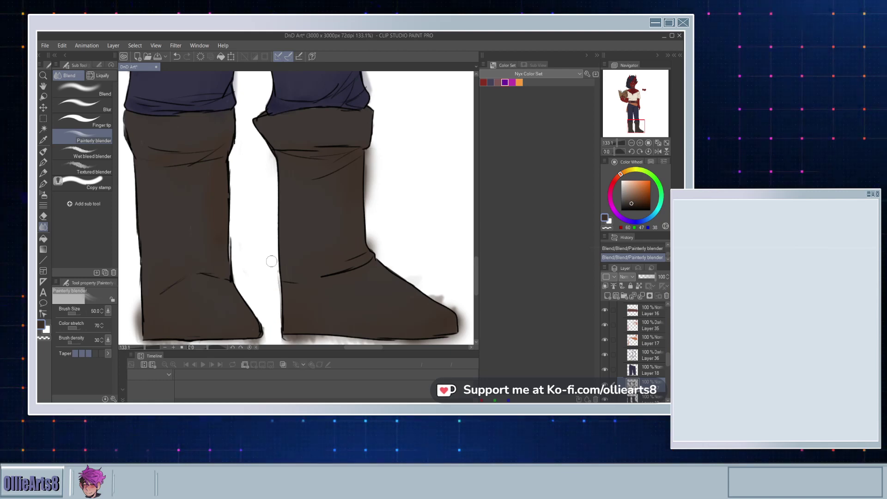
drag(253, 272, 316, 231)
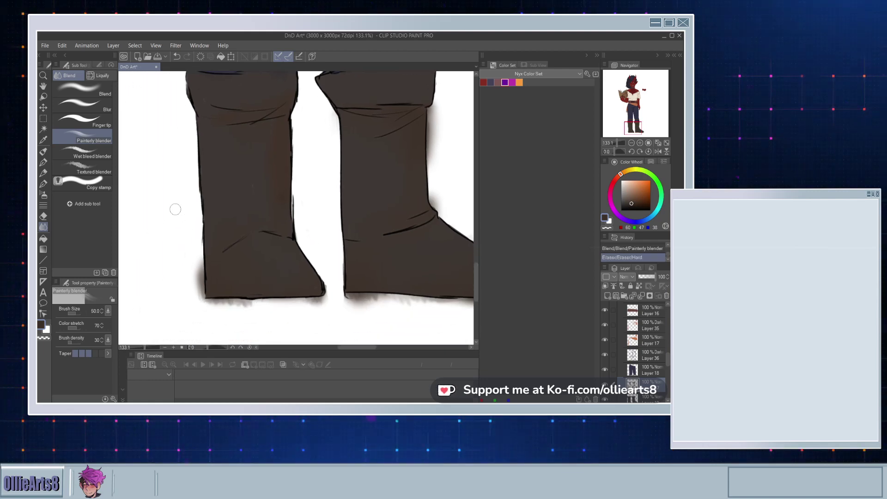
mouse_move(187, 289)
mouse_down()
mouse_move(197, 305)
mouse_move(200, 291)
mouse_move(202, 314)
mouse_move(218, 299)
mouse_move(230, 308)
mouse_move(223, 304)
mouse_move(300, 302)
mouse_move(280, 304)
mouse_move(295, 312)
mouse_move(261, 303)
mouse_move(322, 302)
mouse_up()
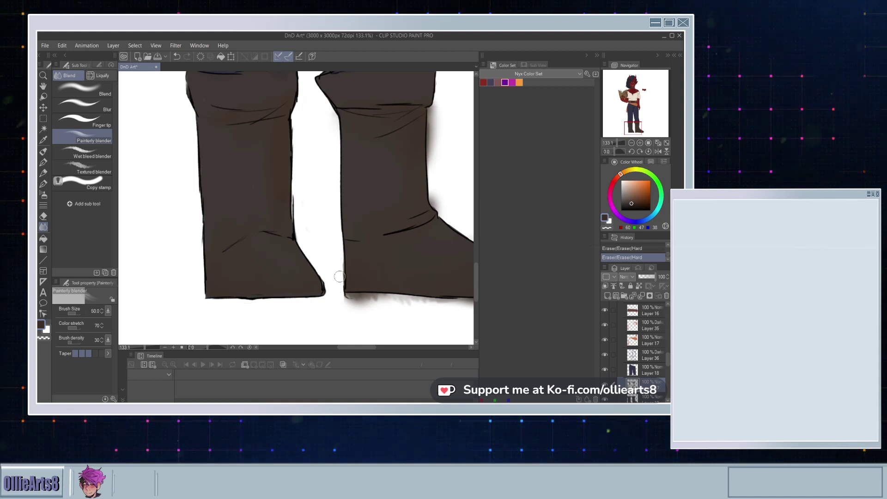
mouse_move(339, 277)
mouse_down()
mouse_move(302, 282)
mouse_move(342, 312)
mouse_move(358, 309)
mouse_move(330, 303)
mouse_move(427, 305)
mouse_up()
mouse_move(336, 303)
mouse_down()
mouse_move(458, 306)
mouse_move(333, 288)
mouse_move(362, 278)
mouse_move(352, 253)
mouse_up()
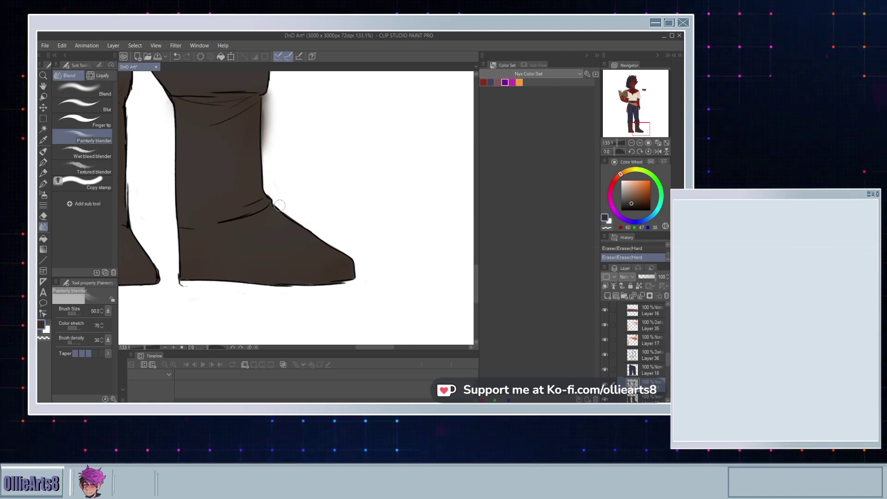
Step: Erase the shading spill beside the right-hand boot's ankle and shaft and around the boot cuffs
drag(284, 206, 296, 234)
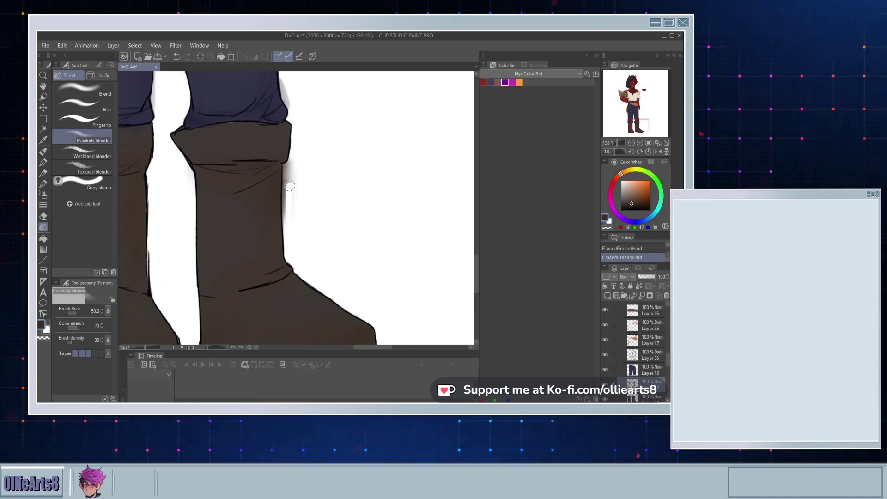
mouse_move(284, 197)
mouse_down()
mouse_move(285, 217)
mouse_move(292, 158)
mouse_move(290, 190)
mouse_move(300, 161)
mouse_move(292, 185)
mouse_move(377, 207)
mouse_up()
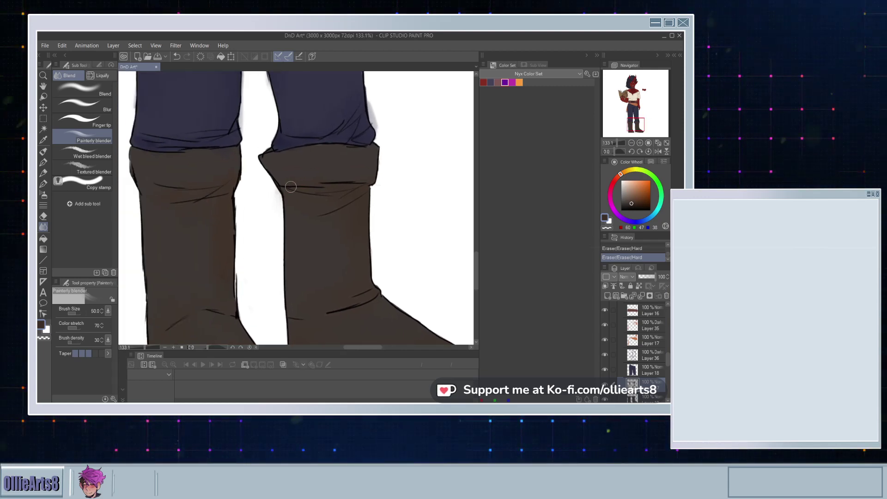
drag(269, 181, 356, 184)
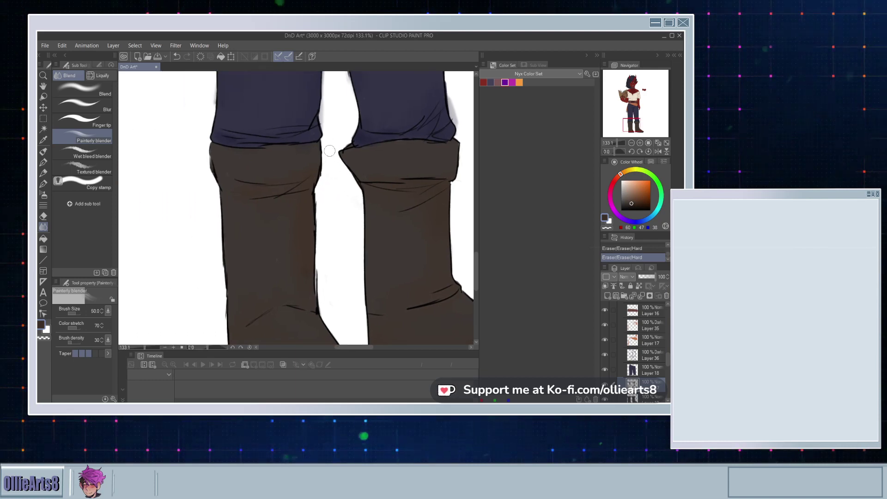
drag(326, 147, 288, 156)
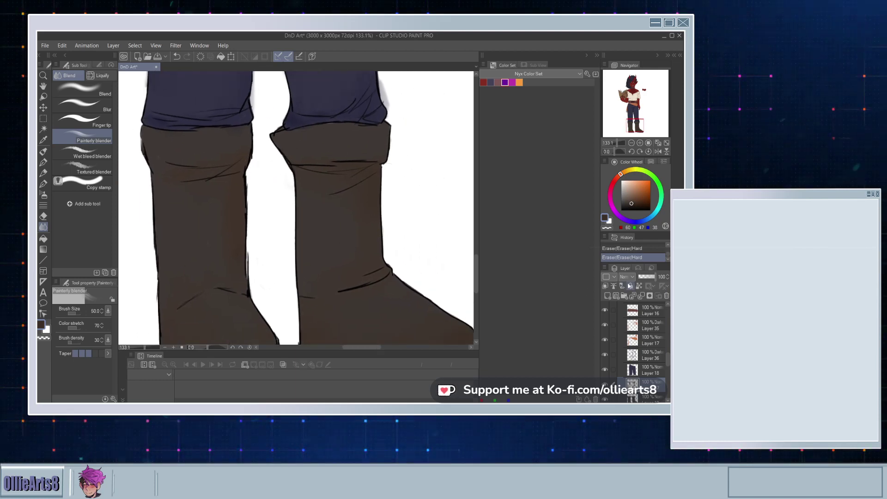
Step: Set the boot shading layer's blending mode to Darken and check the result on the full figure
click(629, 63)
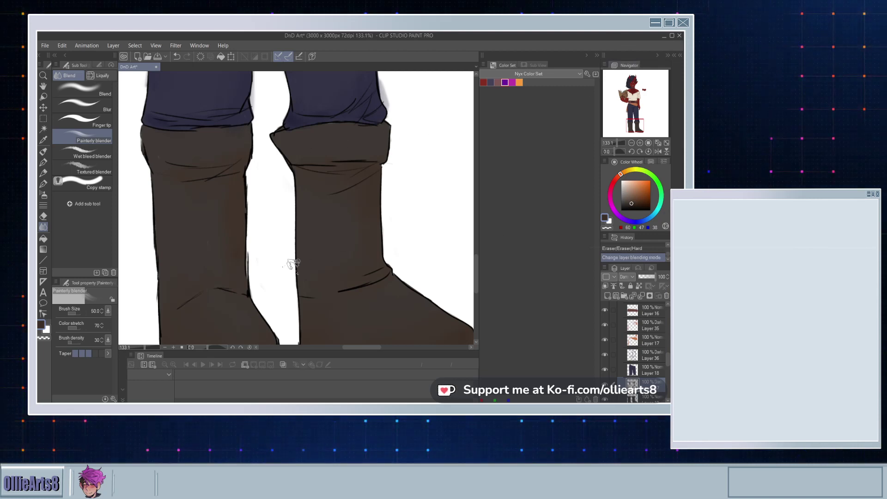
scroll(298, 224, down, 3)
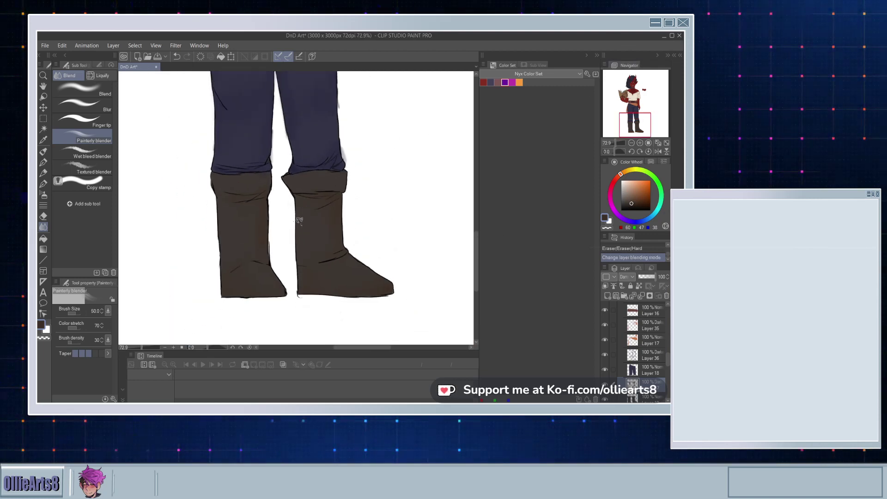
scroll(299, 220, down, 6)
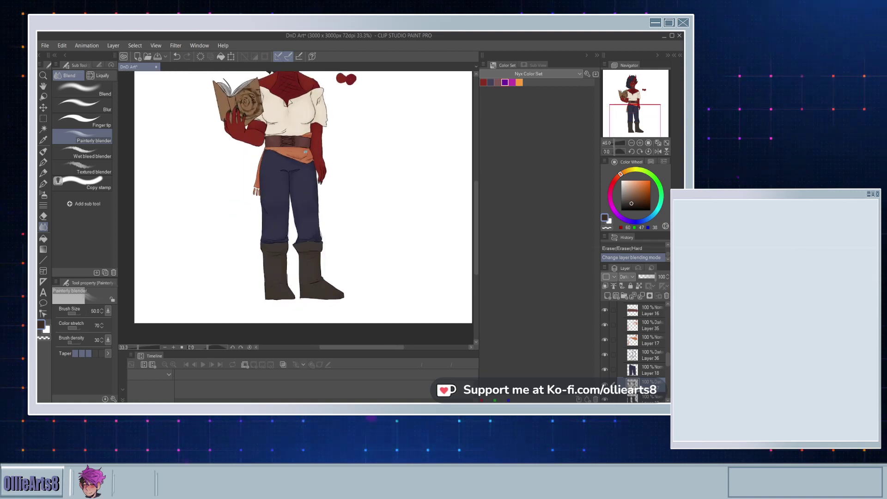
scroll(299, 106, up, 4)
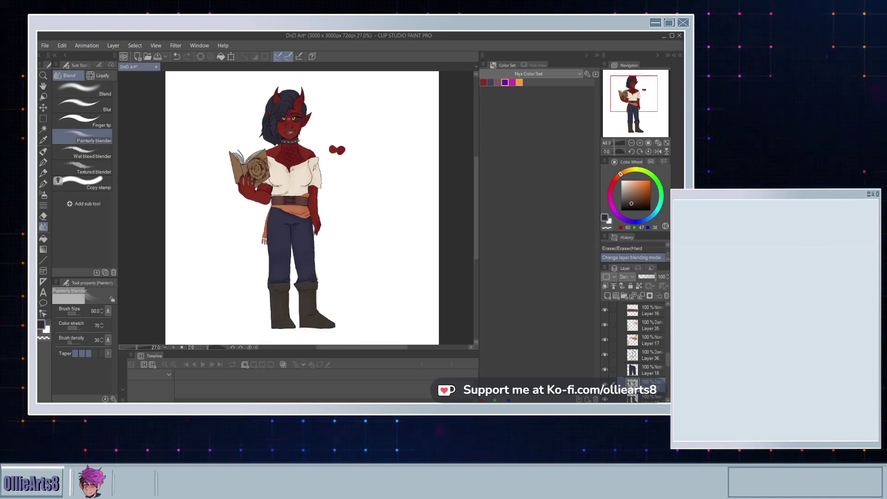
scroll(309, 138, down, 2)
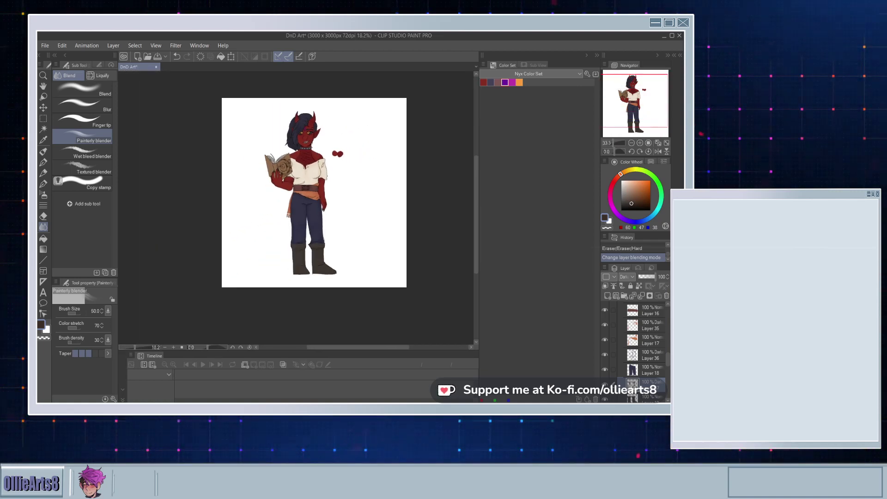
Step: Add a new raster layer beneath the character's layers and fill it with dark grey RGB 77, 77, 77
scroll(645, 363, down, 4)
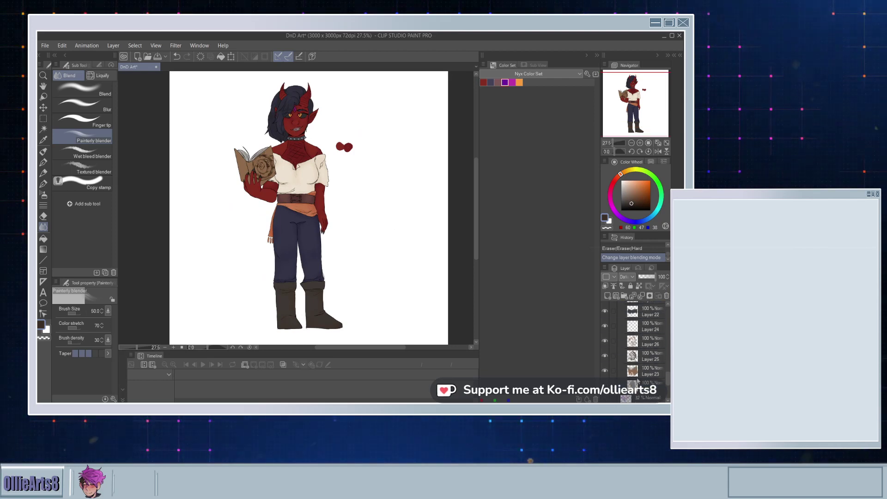
click(633, 385)
click(607, 295)
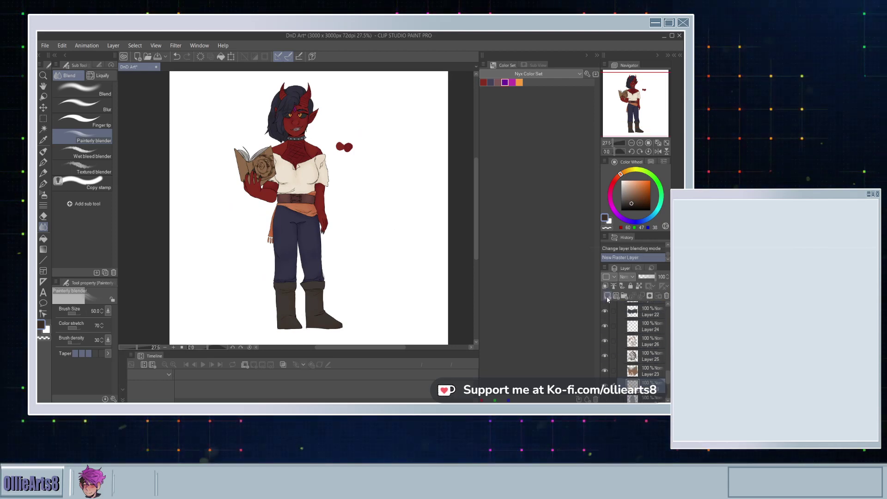
click(624, 200)
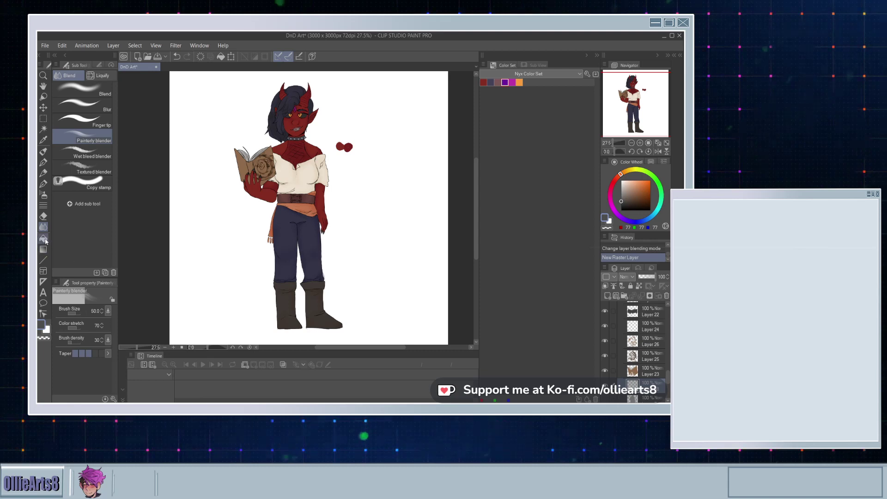
key(g)
click(314, 252)
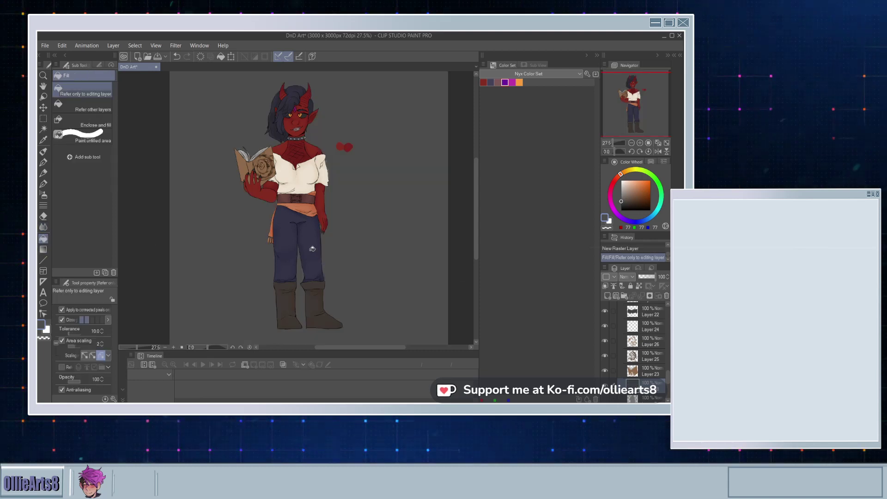
Step: Delete Layer 29, which holds the two red colour test blobs beside the character
scroll(314, 252, down, 2)
scroll(299, 215, up, 4)
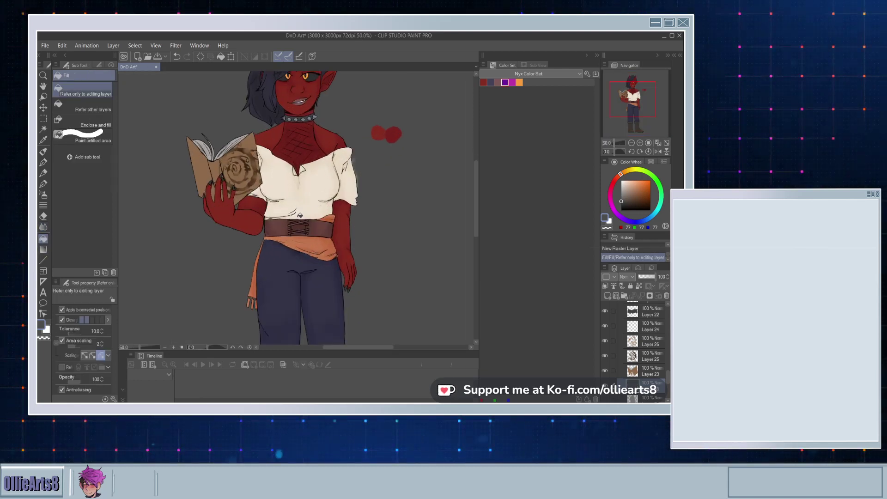
scroll(304, 207, down, 2)
scroll(632, 350, up, 5)
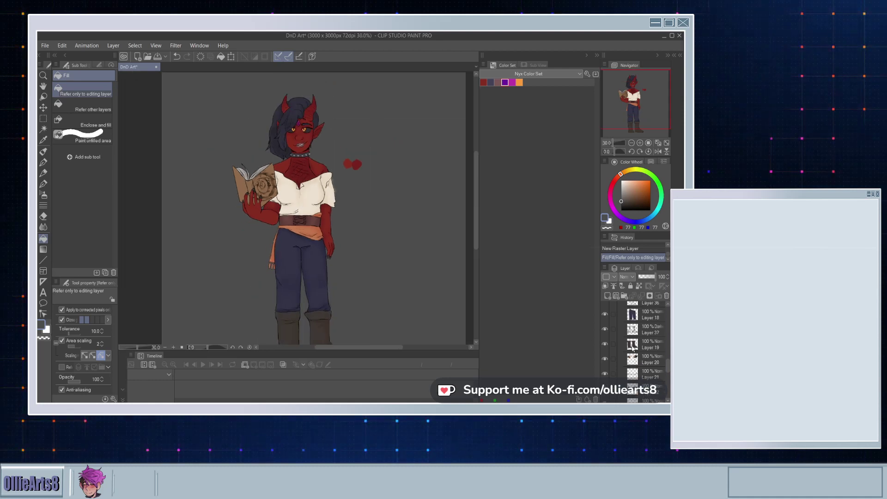
scroll(633, 350, down, 4)
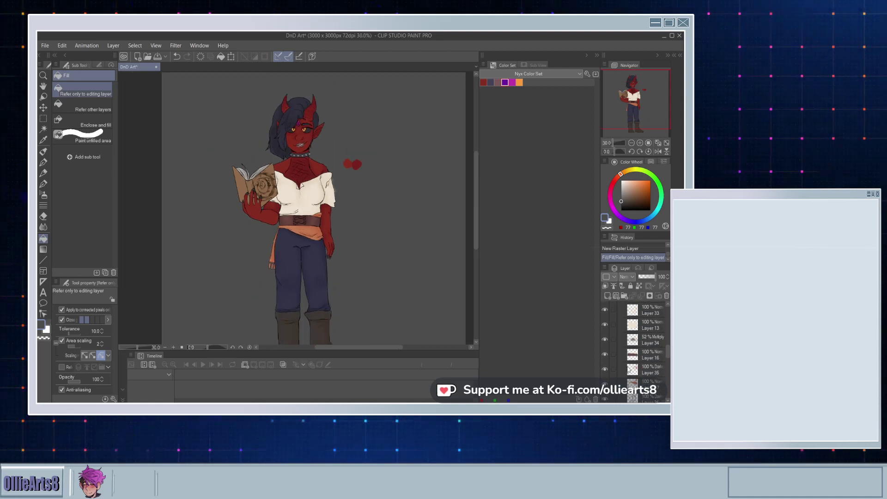
scroll(628, 369, up, 6)
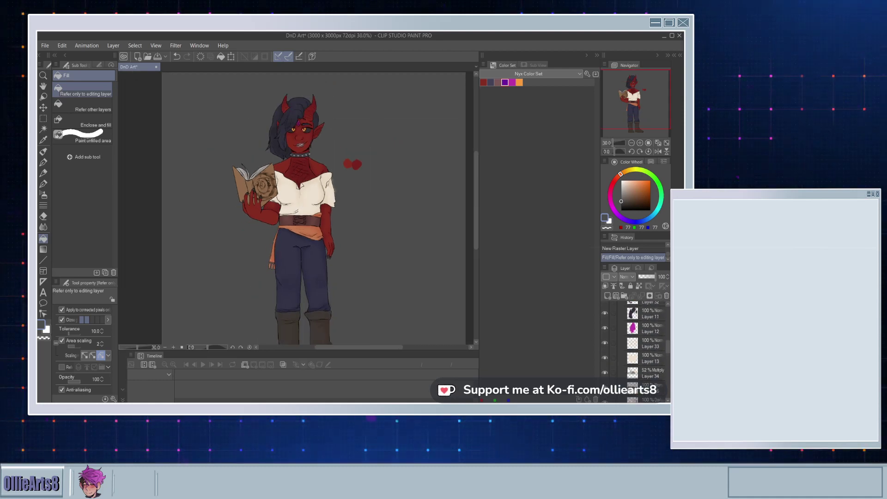
scroll(629, 370, up, 5)
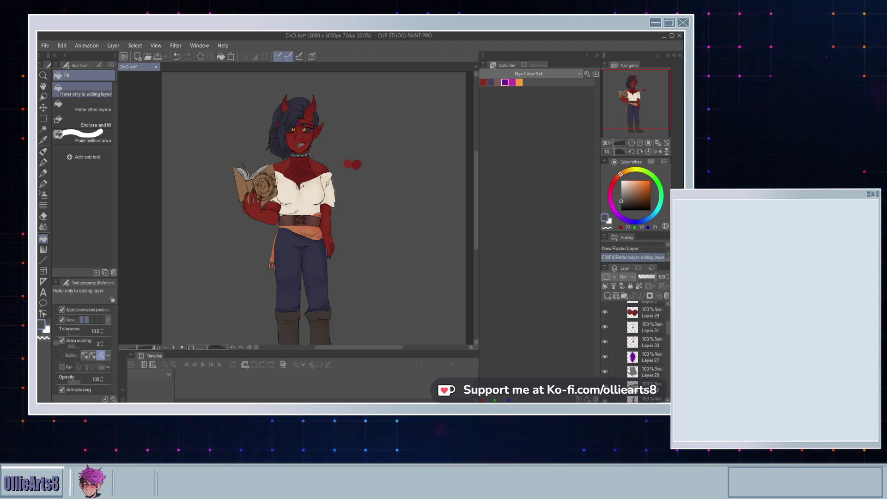
click(651, 316)
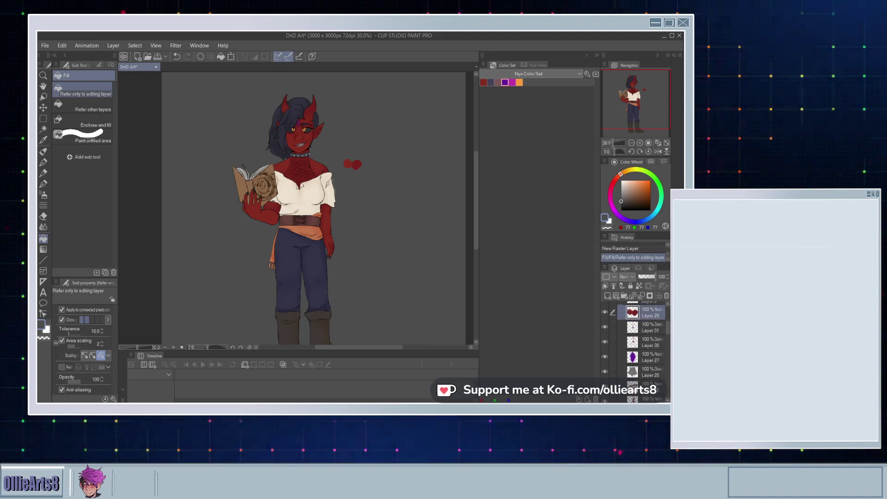
click(667, 296)
scroll(324, 207, down, 1)
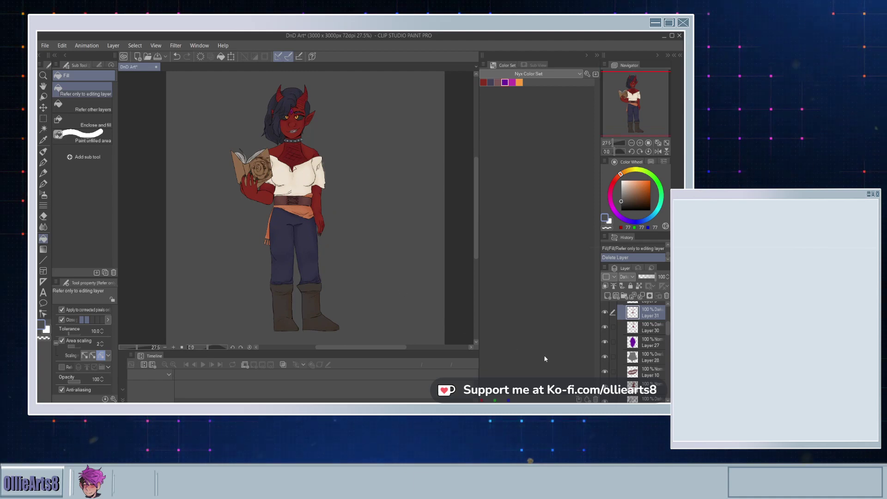
Step: Add a new raster layer directly above Layer 20 in the layer stack
scroll(650, 368, down, 5)
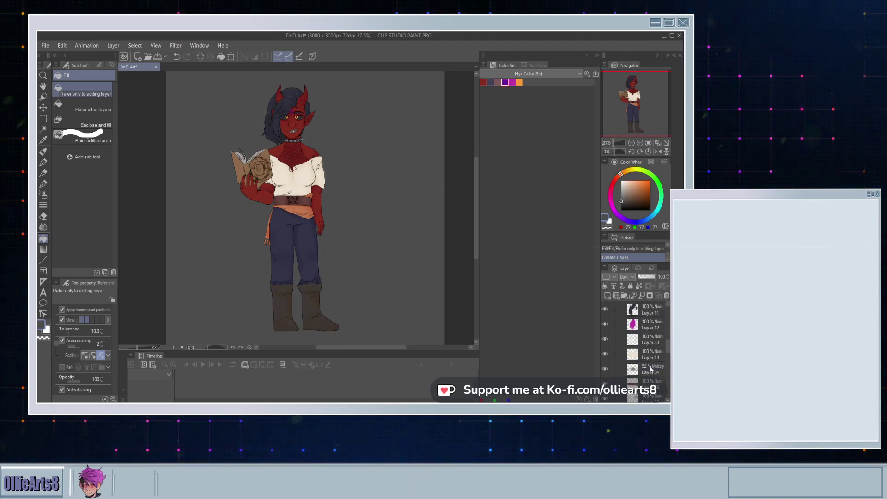
scroll(651, 368, down, 5)
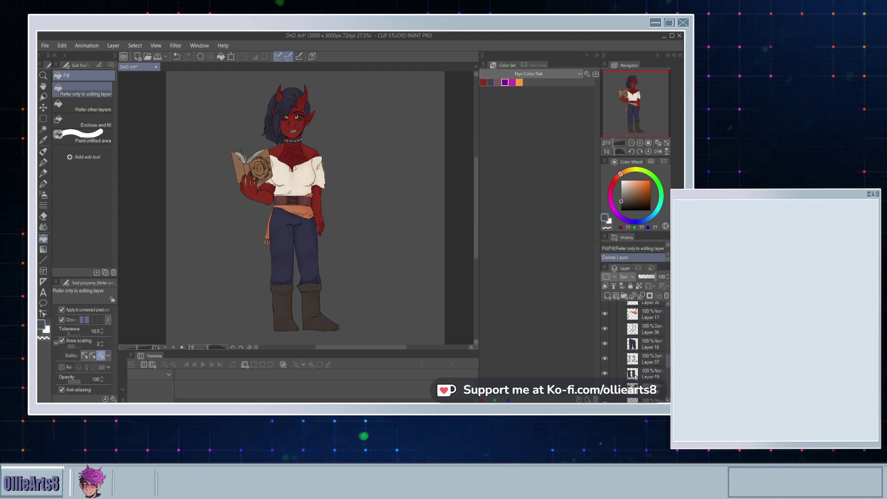
scroll(635, 377, down, 5)
scroll(635, 380, down, 4)
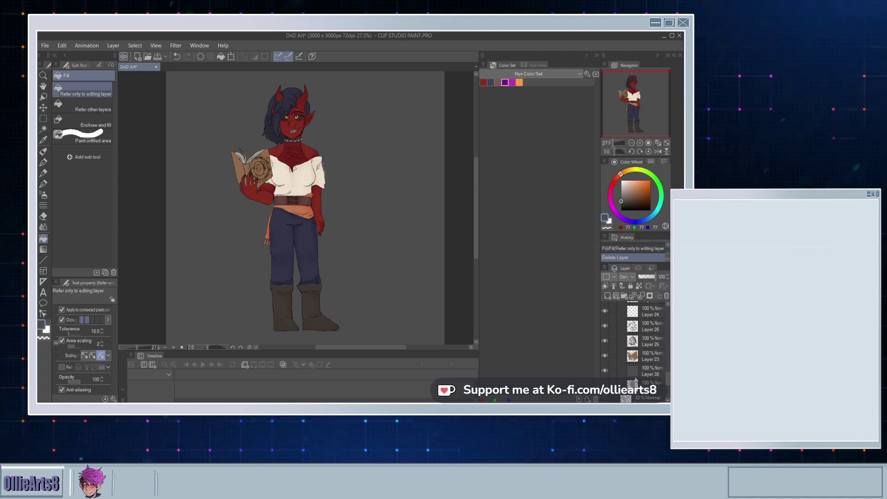
scroll(637, 355, up, 4)
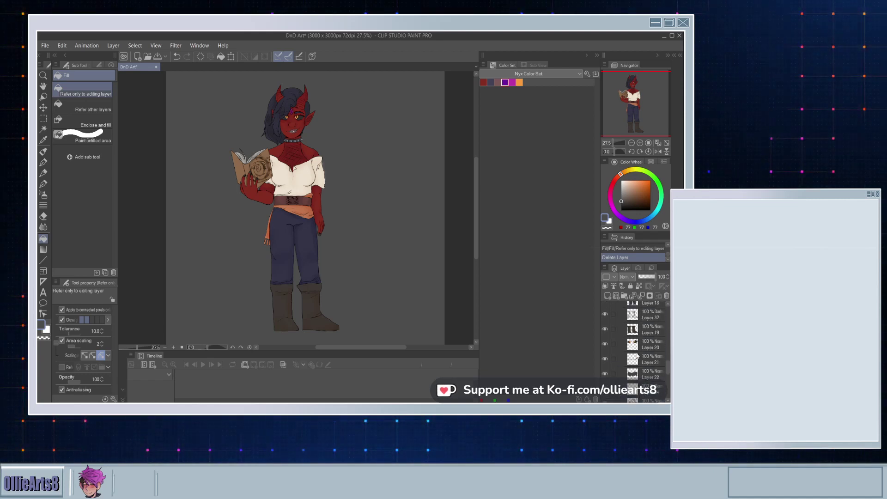
click(632, 345)
click(608, 296)
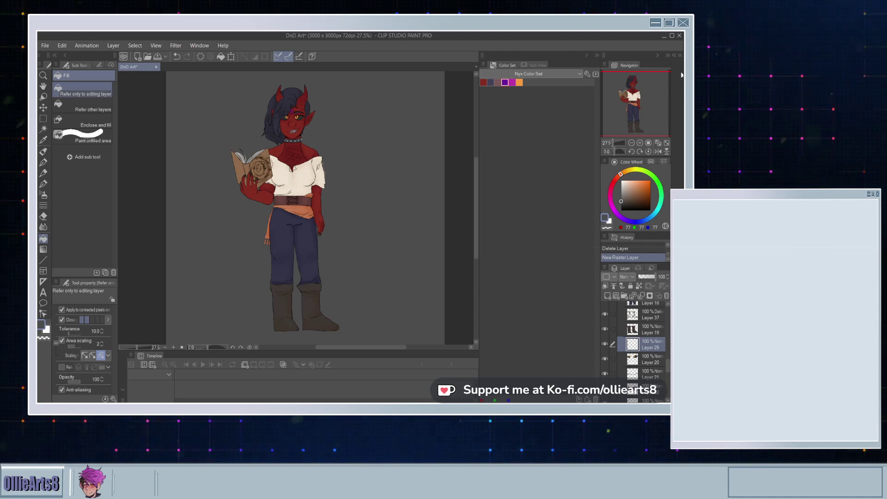
Step: Sample the iris orange, test-shade the right-hand eye with the CEL SHADE watercolor brush, and undo the oversized stroke
scroll(266, 173, up, 5)
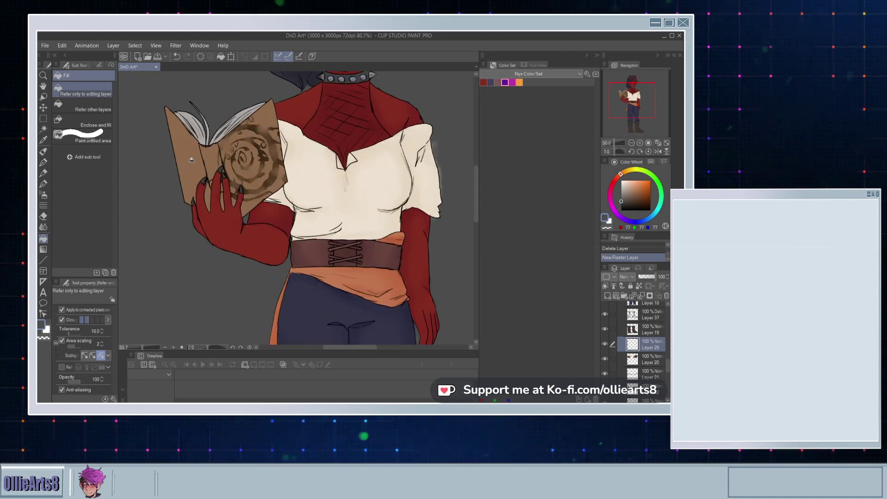
scroll(189, 155, up, 3)
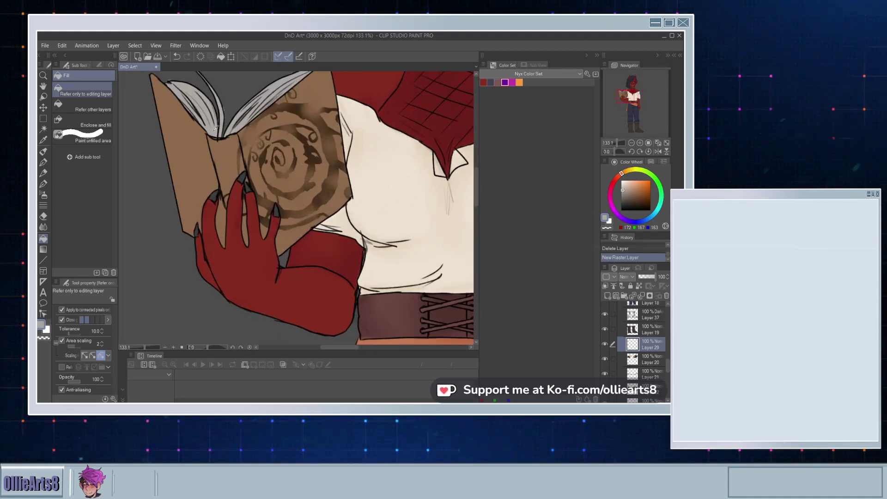
scroll(216, 133, down, 5)
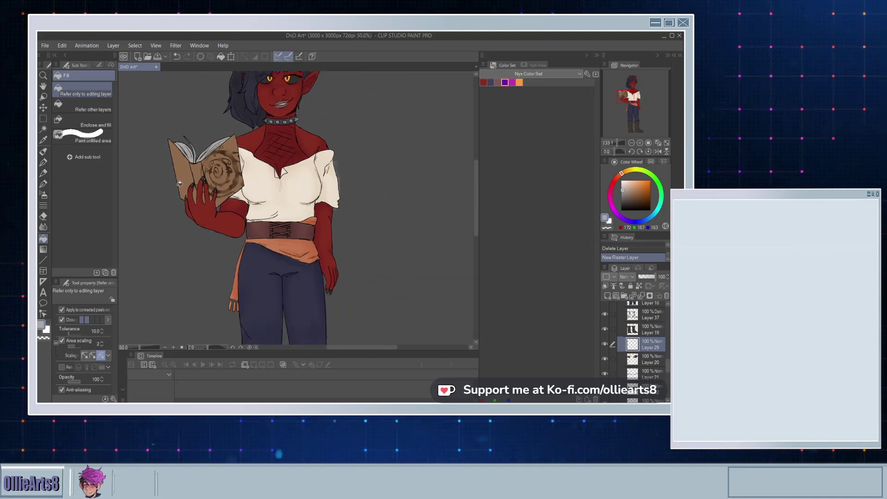
scroll(273, 98, up, 10)
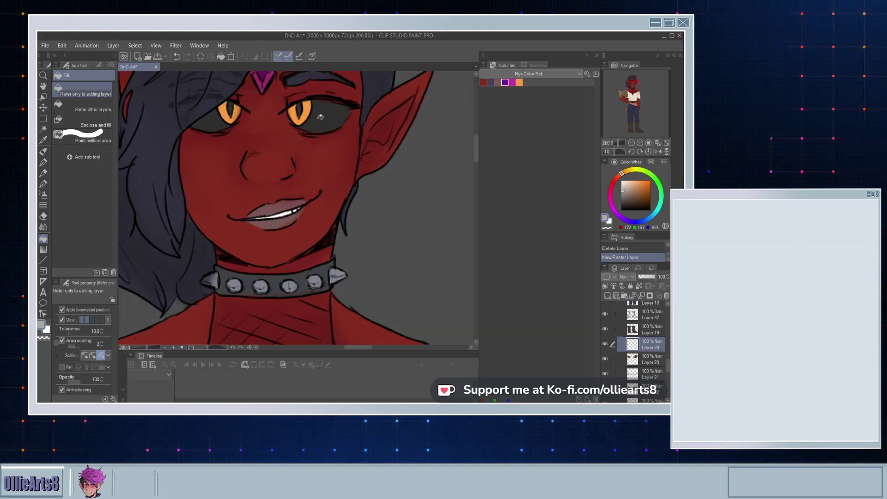
alt+click(295, 105)
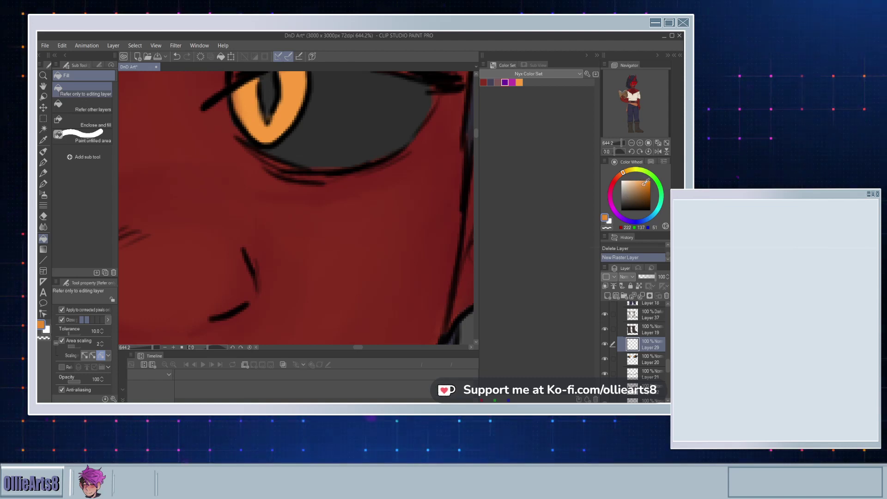
drag(261, 168, 288, 225)
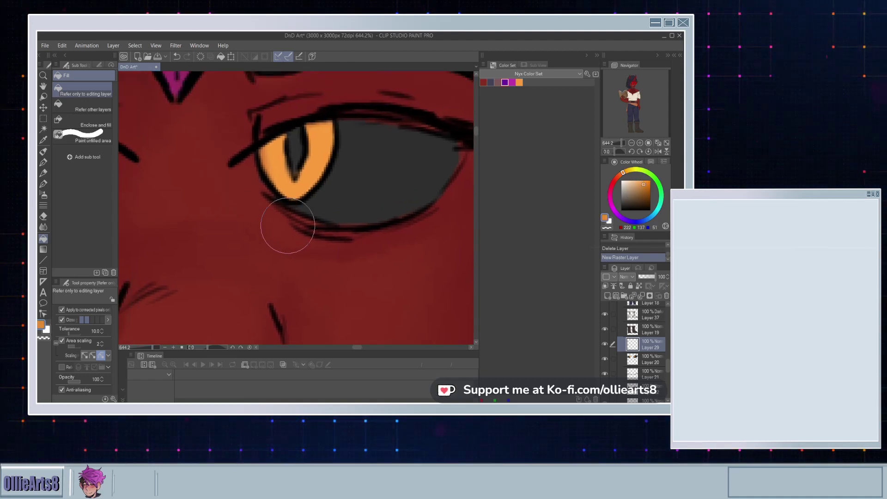
click(45, 184)
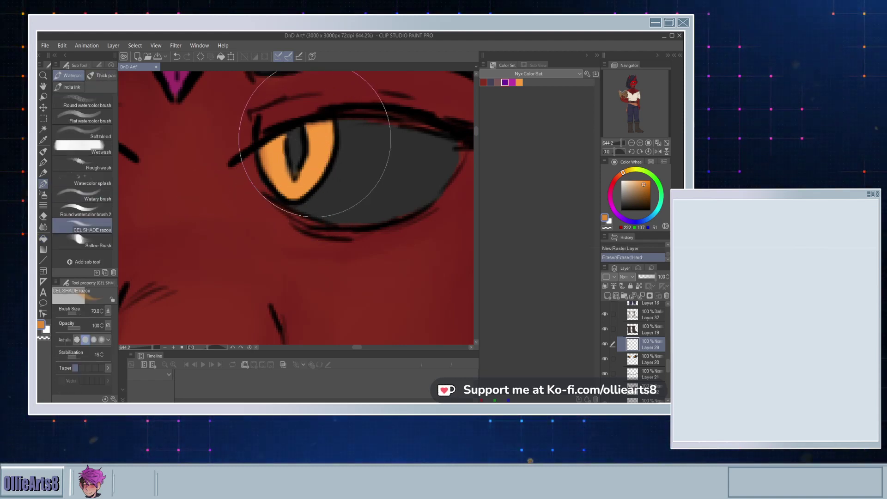
click(328, 149)
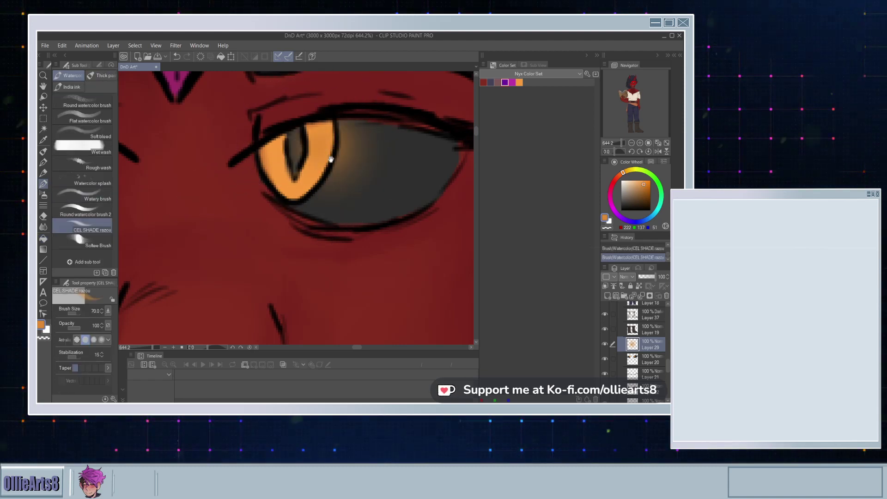
key(ctrl+z)
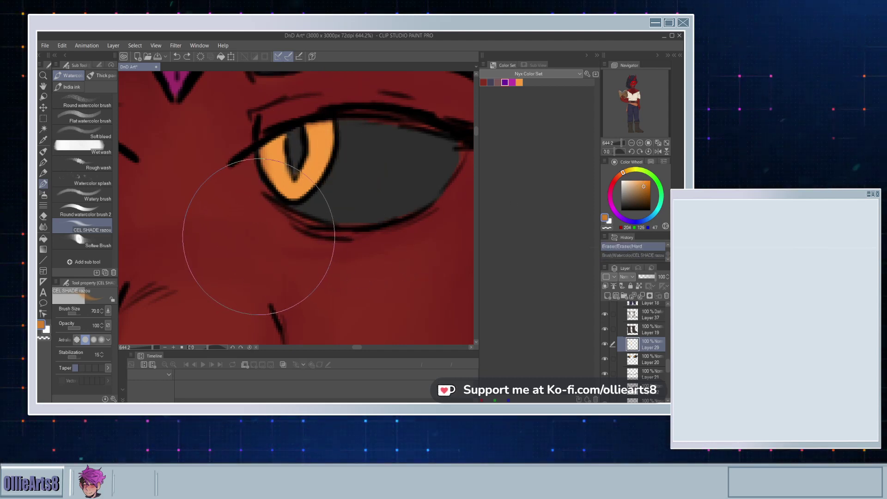
Step: Shade the upper parts of both irises with darker orange RGB 204, 126, 47, using the CEL SHADE brush at size 12
key([)
key([)
key([)
key([)
key([)
key([)
key([)
key([)
key(bracketleft)
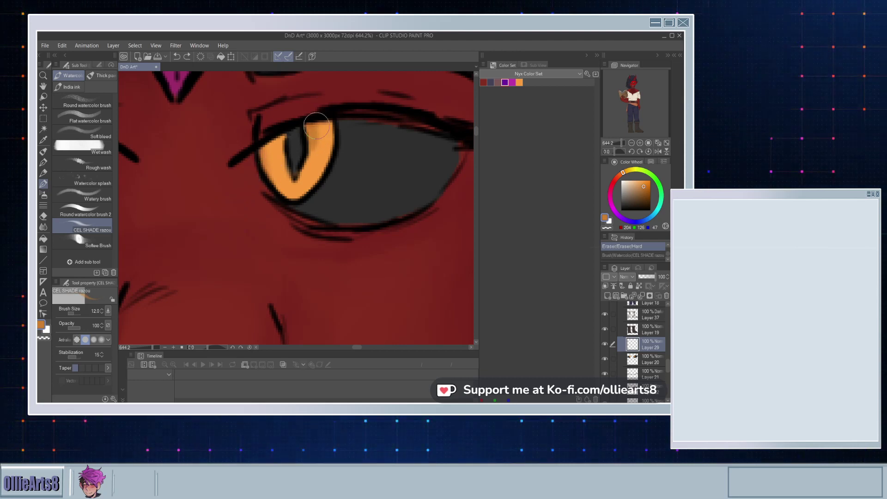
drag(316, 126, 328, 131)
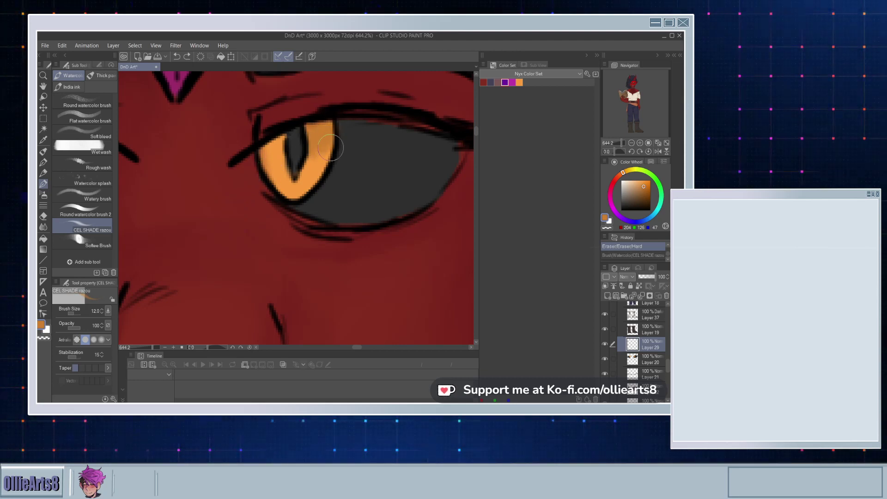
mouse_move(266, 139)
mouse_down()
mouse_move(270, 160)
mouse_move(280, 139)
mouse_move(286, 146)
mouse_move(264, 149)
mouse_move(272, 165)
mouse_up()
drag(206, 180, 397, 177)
mouse_move(238, 130)
mouse_down()
mouse_move(236, 141)
mouse_move(276, 141)
mouse_move(281, 150)
mouse_move(292, 140)
mouse_move(278, 150)
mouse_move(291, 152)
mouse_move(279, 141)
mouse_up()
drag(353, 180, 275, 174)
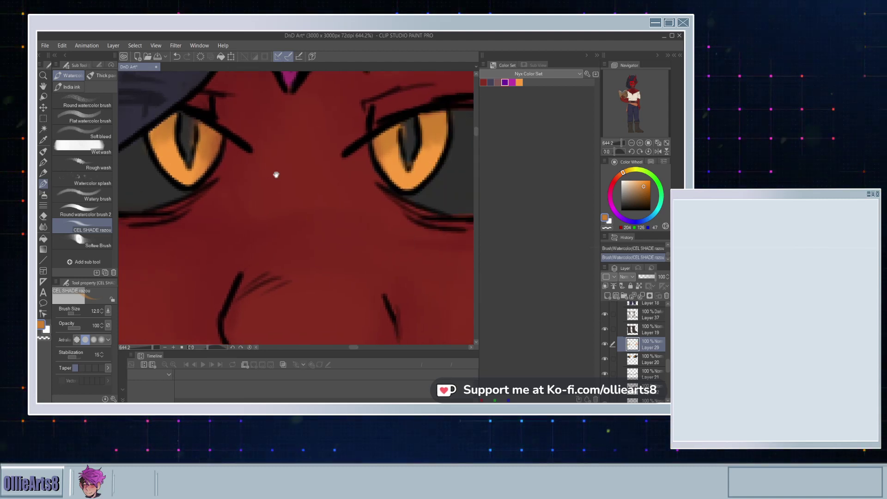
Step: Shade the upper dark sclera and pupils of both eyes with a darker grey, RGB 30, 30, 29, based on the sampled sclera colour
alt+click(177, 191)
drag(171, 217, 273, 199)
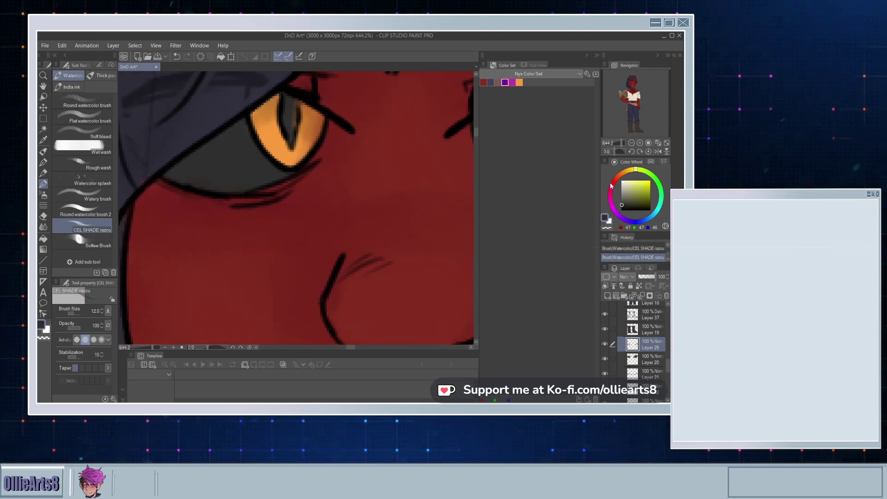
click(622, 206)
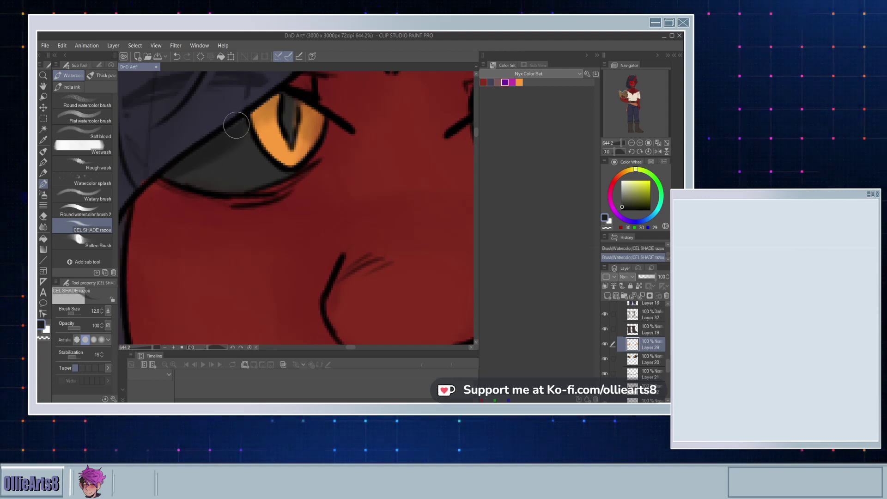
drag(281, 104, 288, 100)
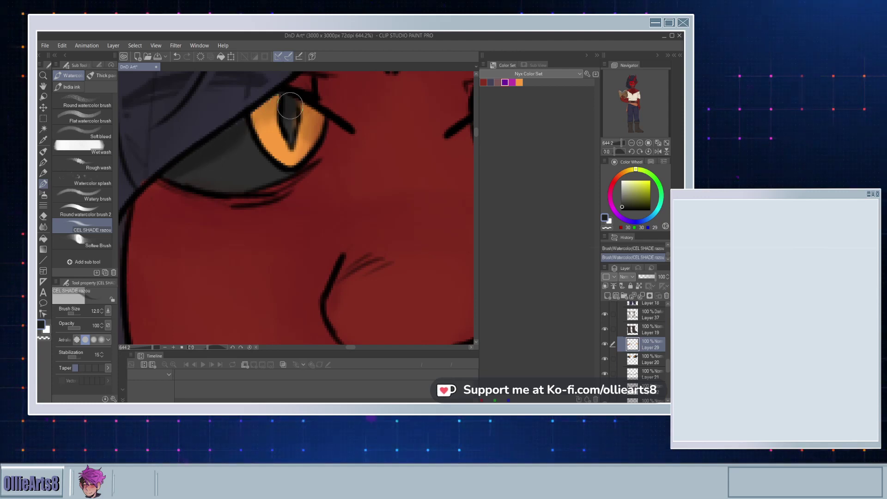
drag(367, 124, 299, 134)
drag(447, 130, 303, 155)
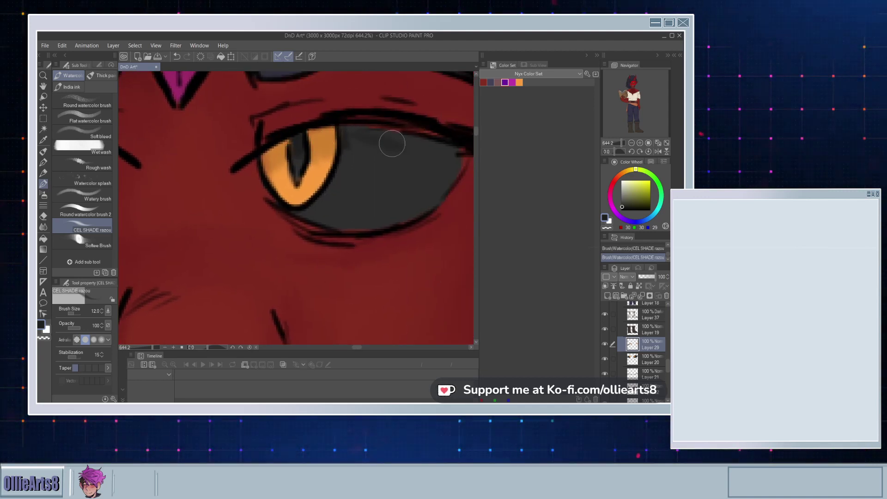
mouse_move(365, 133)
mouse_down()
mouse_move(461, 160)
mouse_move(428, 161)
mouse_move(358, 139)
mouse_move(346, 154)
mouse_move(355, 158)
mouse_move(373, 141)
mouse_move(406, 165)
mouse_move(448, 167)
mouse_up()
Step: Smooth the shading in both eyes with the Painterly blender at size 15 and check the whole face
drag(273, 190, 476, 185)
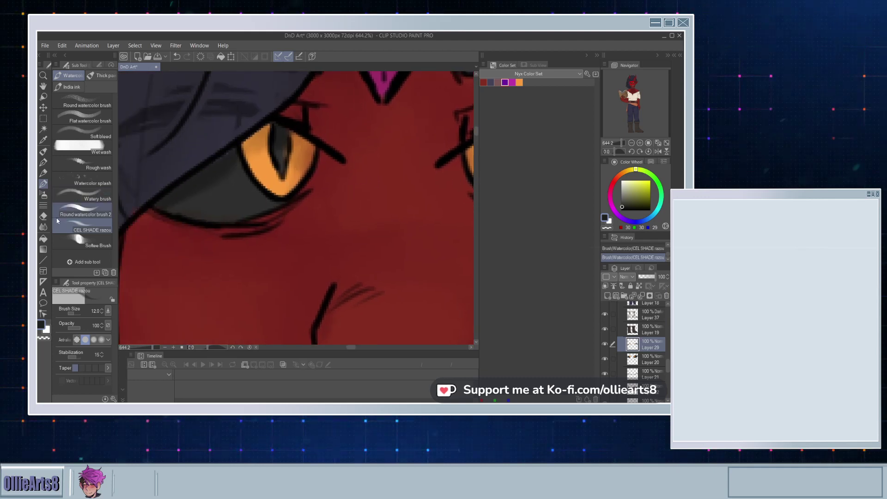
click(43, 227)
mouse_move(188, 211)
mouse_down()
mouse_move(152, 194)
mouse_move(236, 239)
mouse_up()
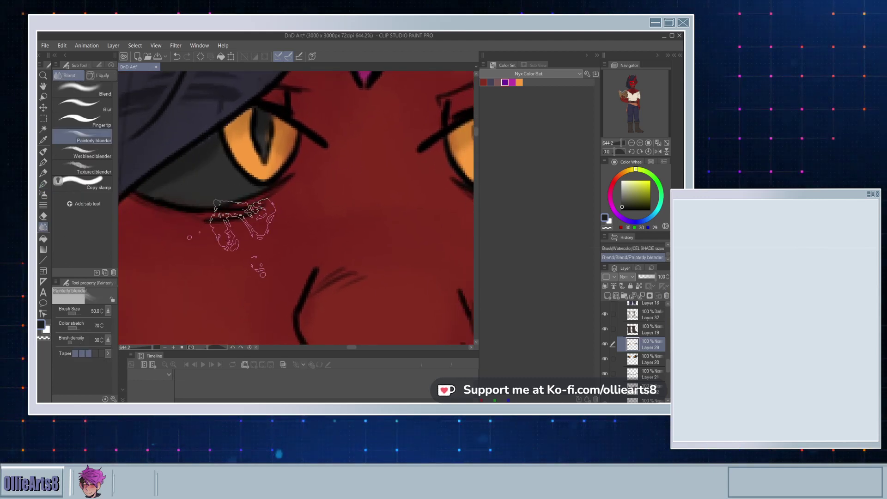
key(bracketleft)
key(bracketleft)
key(bracketleft)
key(bracketleft)
key(bracketleft)
key(bracketleft)
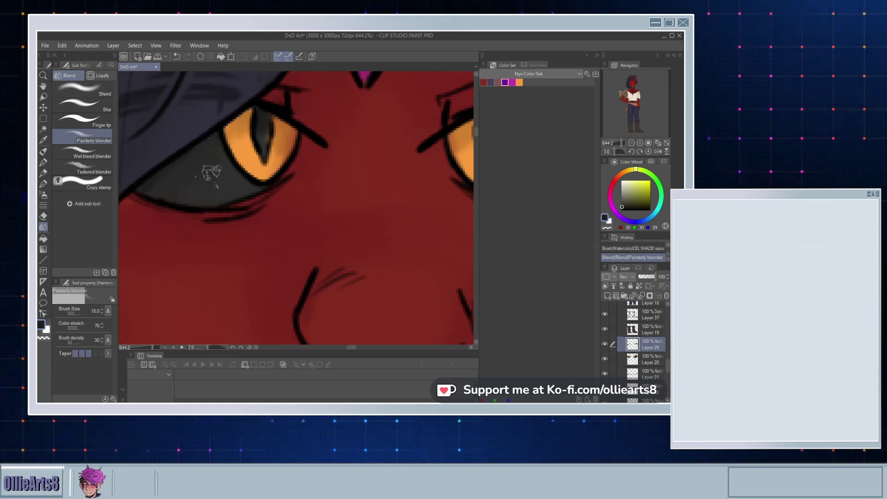
drag(211, 172, 143, 182)
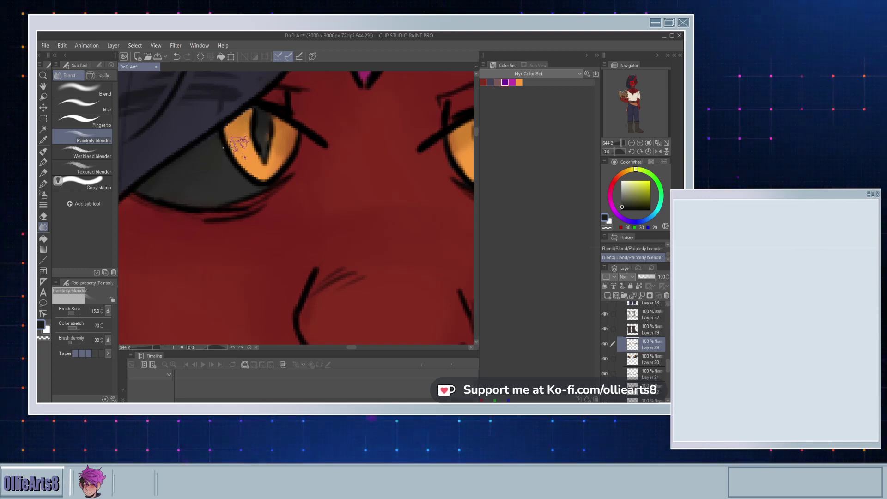
drag(464, 185, 266, 195)
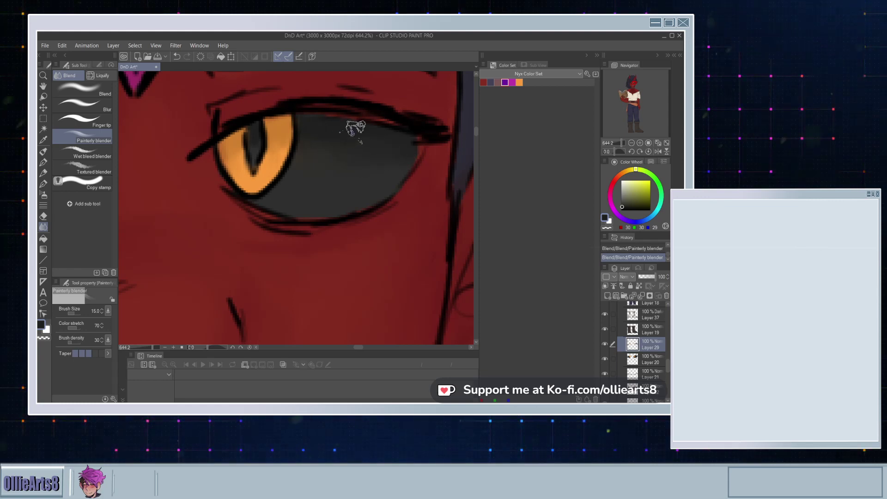
scroll(325, 130, down, 3)
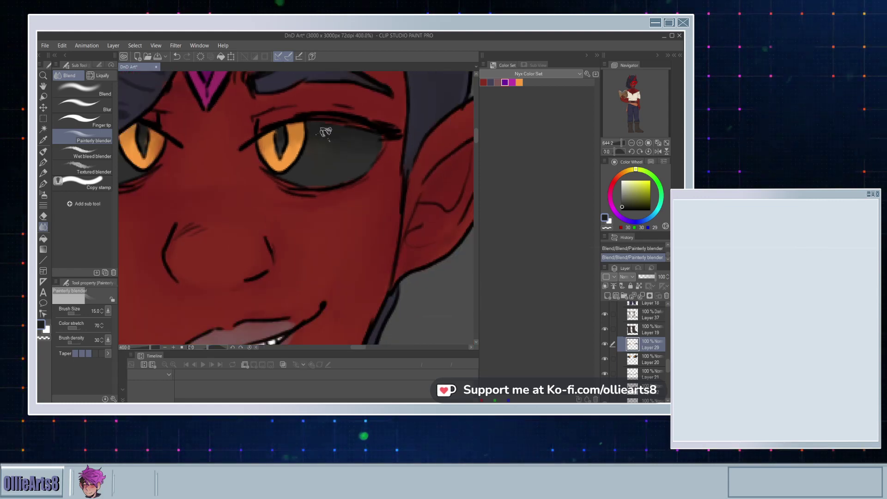
scroll(325, 131, down, 6)
scroll(301, 205, up, 4)
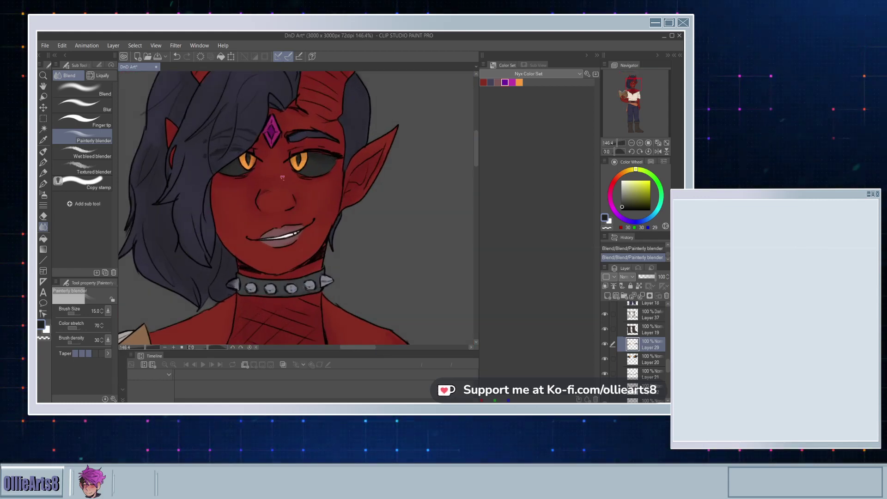
Step: Choose a near-white drawing colour and the Korean-named pen directly after LINEART IIKO PEN, at size 5
click(624, 188)
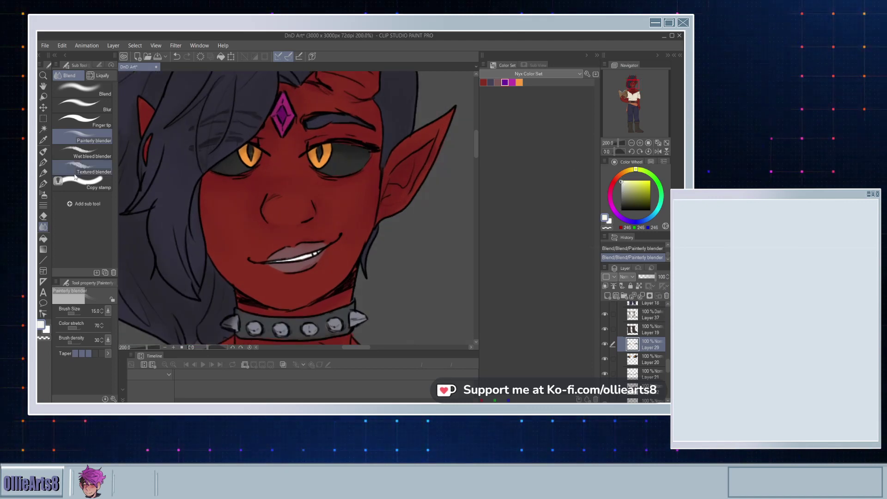
click(46, 185)
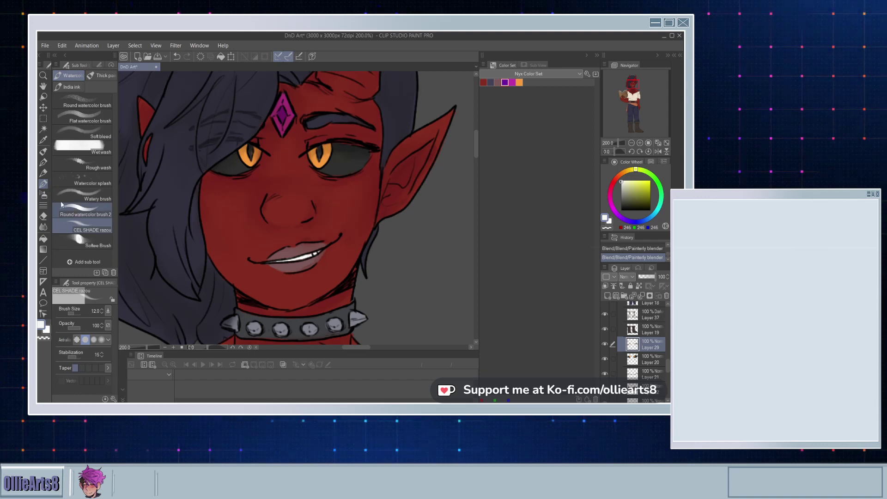
click(45, 173)
click(43, 152)
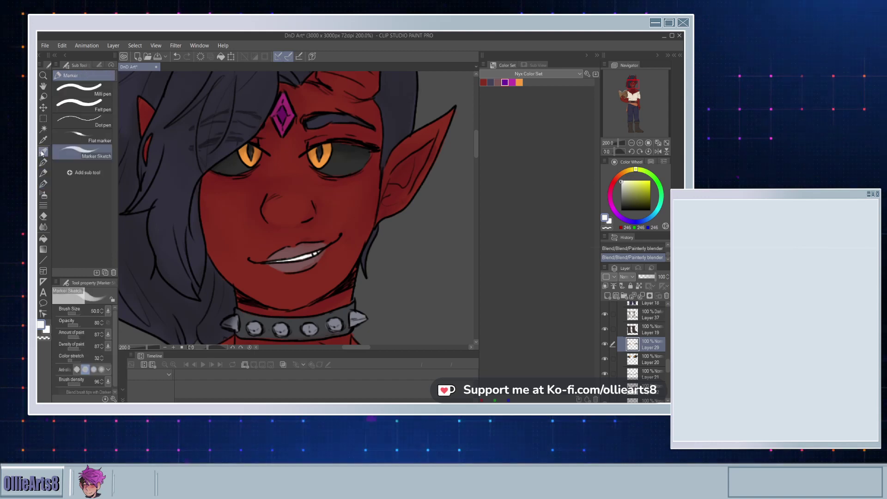
click(43, 162)
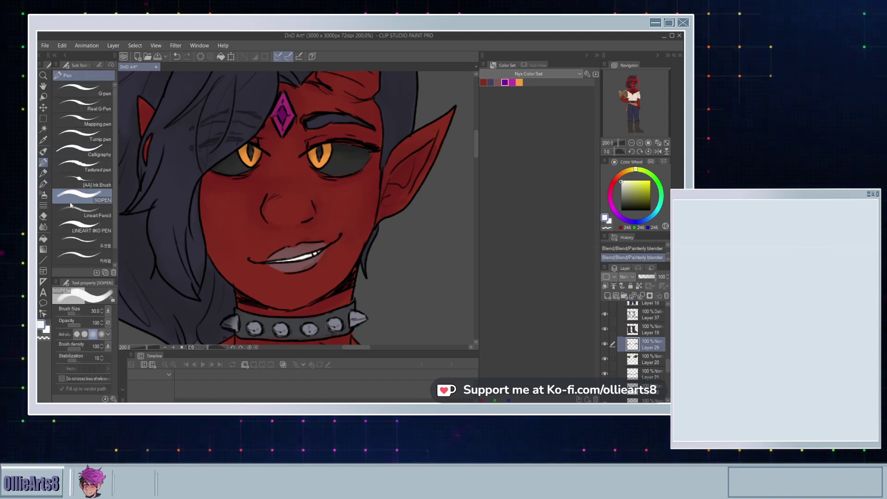
click(82, 241)
Step: Try white highlight dots on the outlined left edges of both irises, check the face and undo both dots
scroll(227, 165, up, 3)
scroll(228, 165, up, 4)
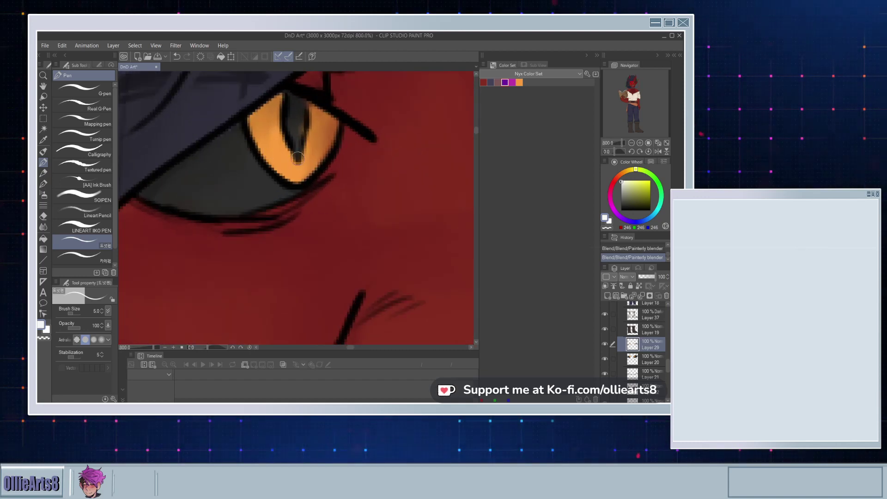
mouse_move(244, 137)
mouse_down()
mouse_move(261, 142)
mouse_move(245, 140)
mouse_up()
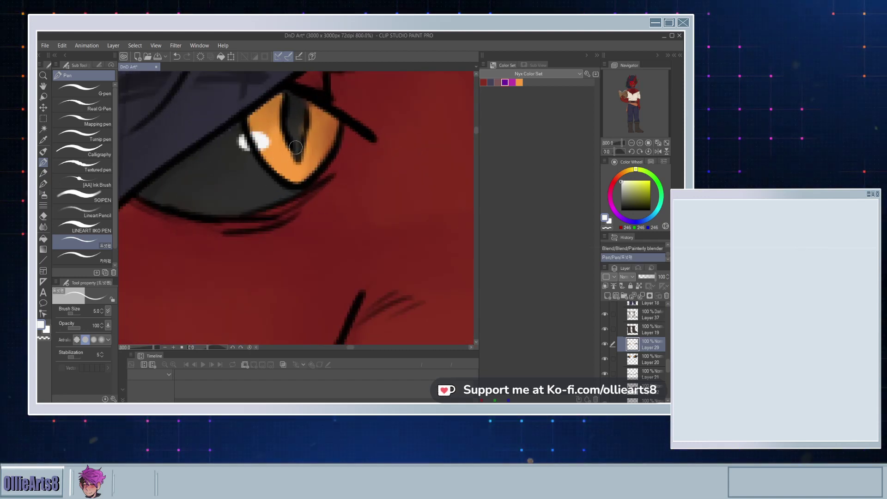
drag(429, 210, 254, 193)
drag(354, 167, 273, 174)
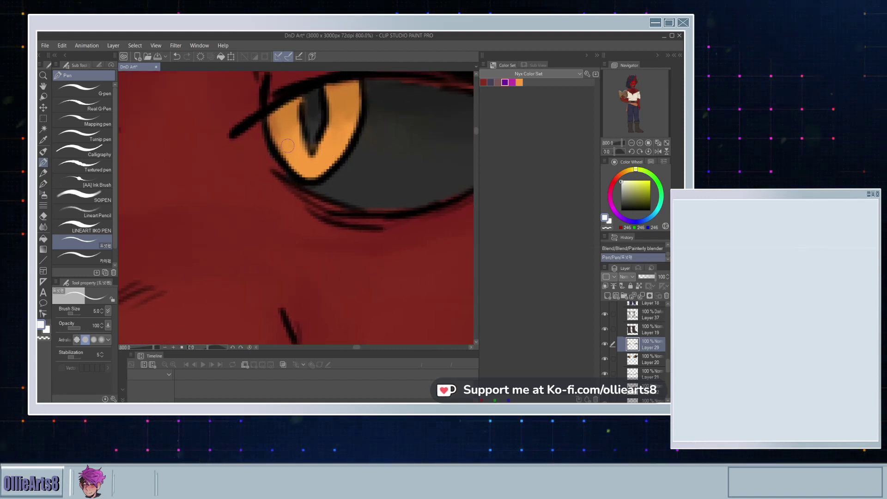
mouse_move(279, 143)
mouse_down()
mouse_move(293, 145)
mouse_move(283, 147)
mouse_up()
scroll(286, 183, down, 6)
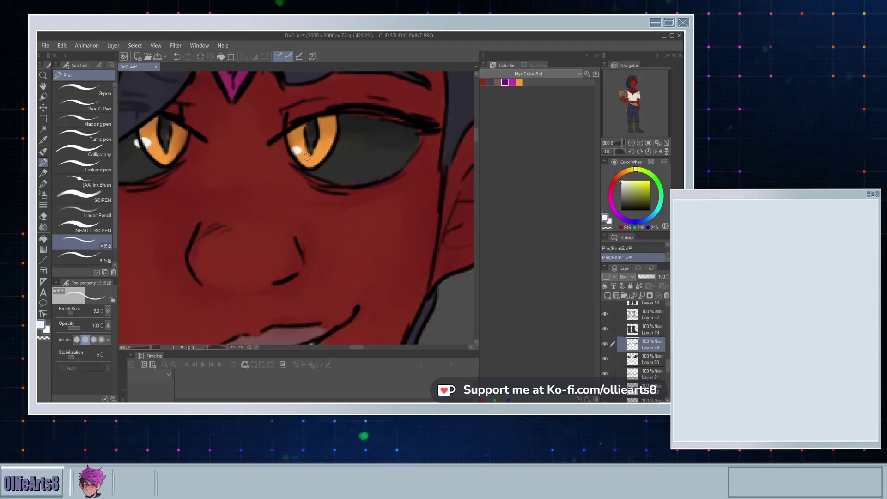
scroll(268, 175, up, 3)
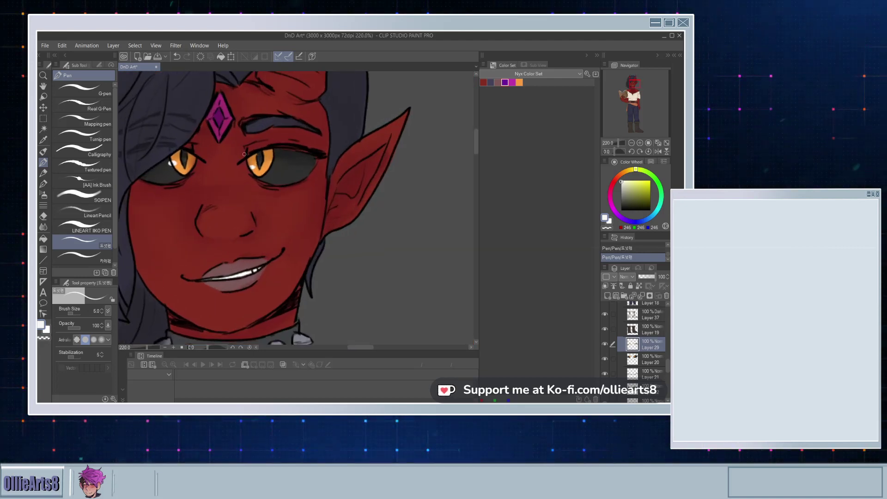
key(ctrl+z)
key(ctrl+z)
Step: Try white highlights between the left iris edge and the pupil in both eyes, check the figure and undo them
scroll(220, 158, up, 2)
drag(229, 238, 304, 231)
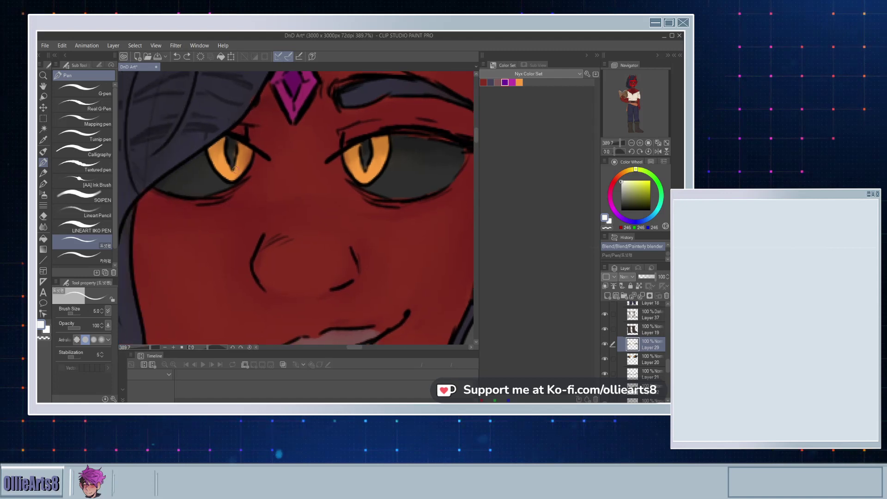
drag(227, 148, 220, 148)
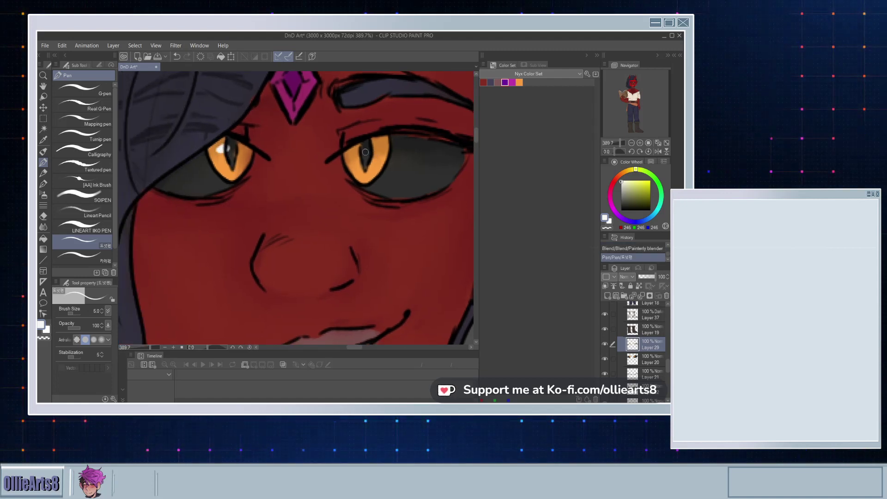
key(ctrl+z)
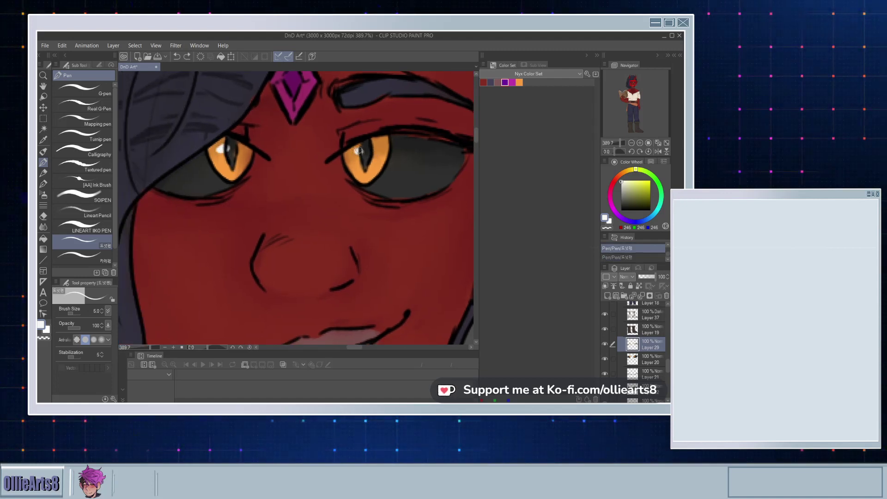
click(358, 151)
scroll(333, 145, down, 5)
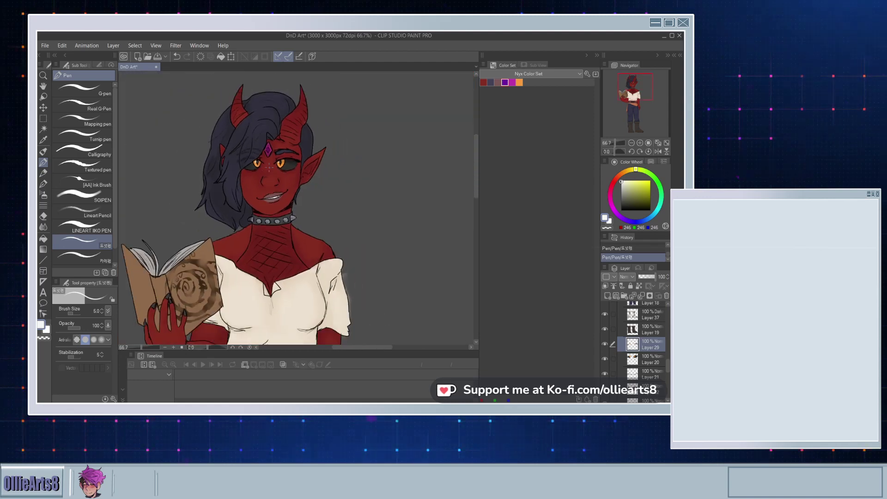
scroll(270, 166, up, 3)
key(ctrl+z)
key(ctrl+z)
Step: Test several smaller white highlight dots on the upper left of both irises and undo all of them
scroll(251, 152, up, 3)
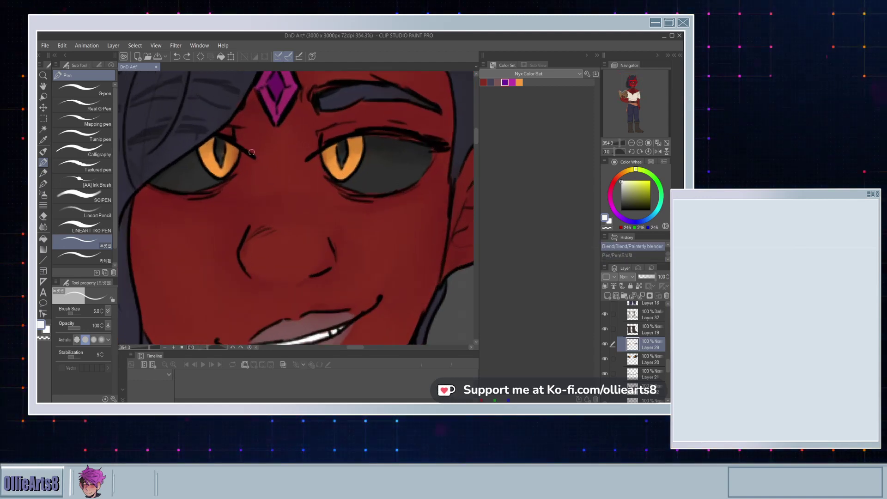
click(210, 147)
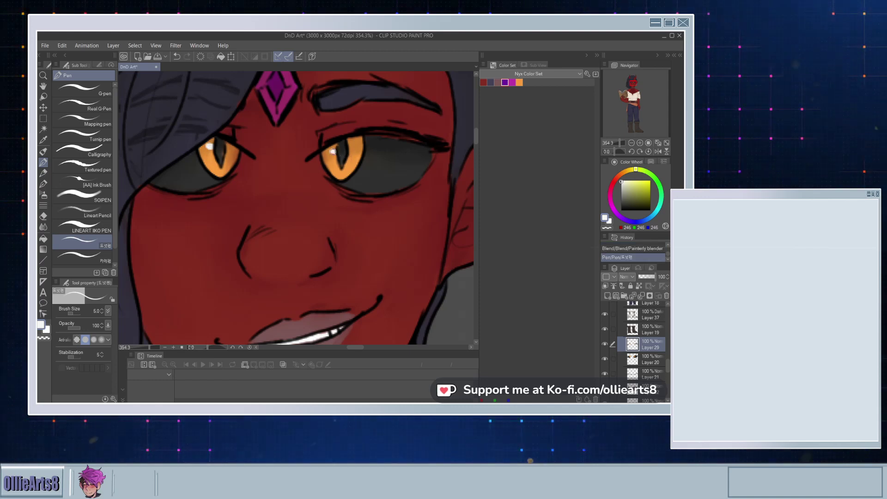
click(332, 151)
key(ctrl+z)
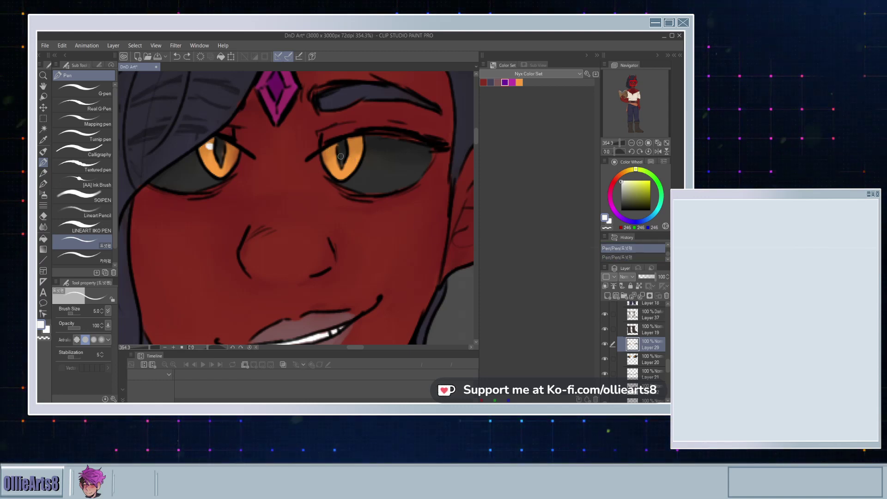
click(335, 152)
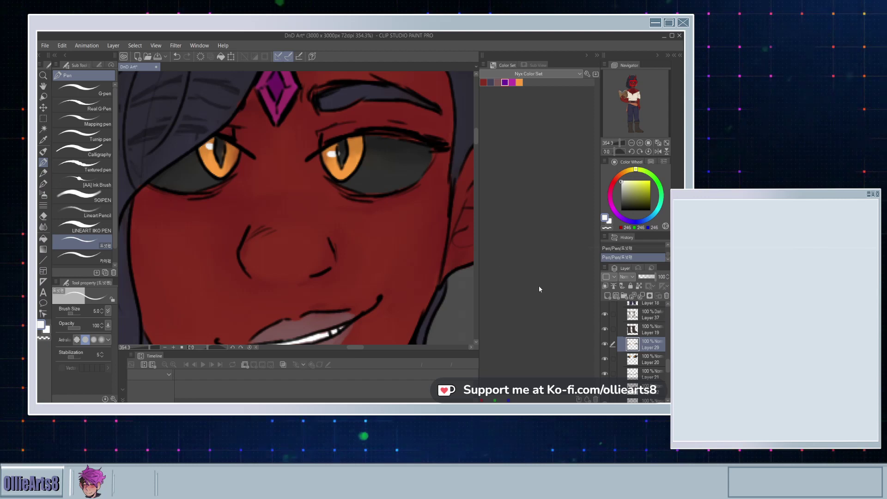
key(ctrl+z)
click(332, 151)
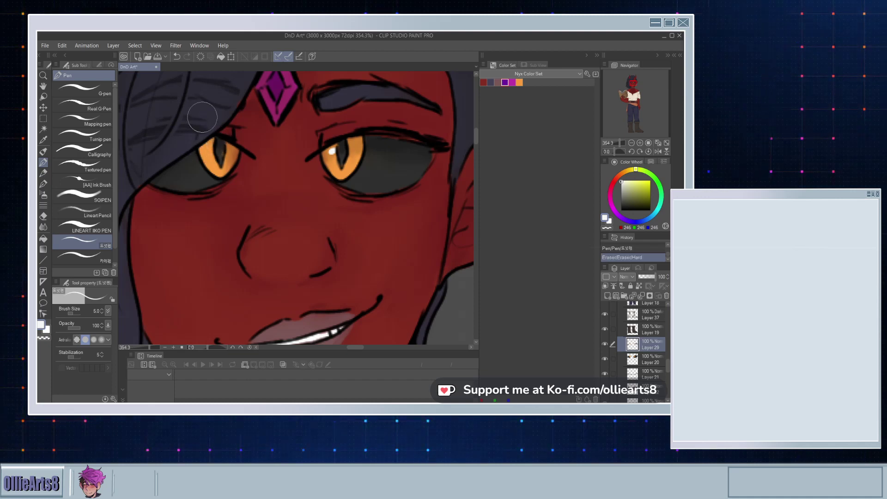
key(ctrl+z)
key(ctrl+z)
key(ctrl+z)
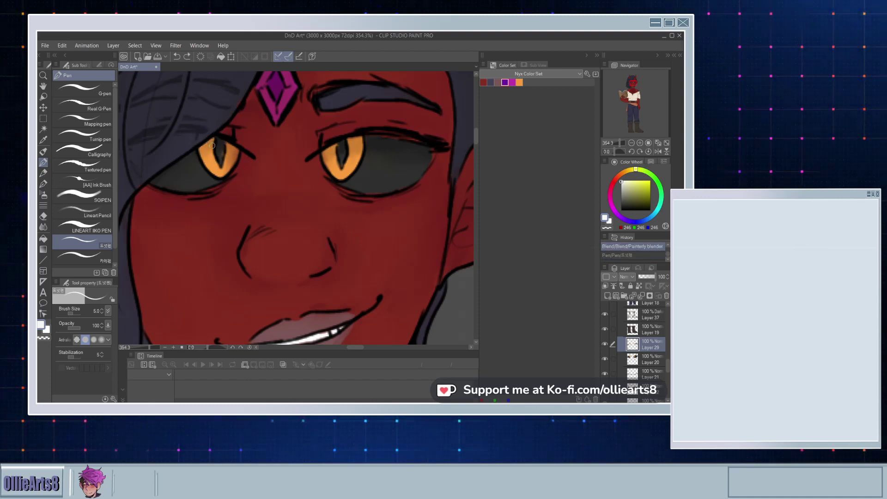
Step: Place a small white highlight dot left of the pupil in each iris, redoing the dot in the right-hand eye
click(209, 149)
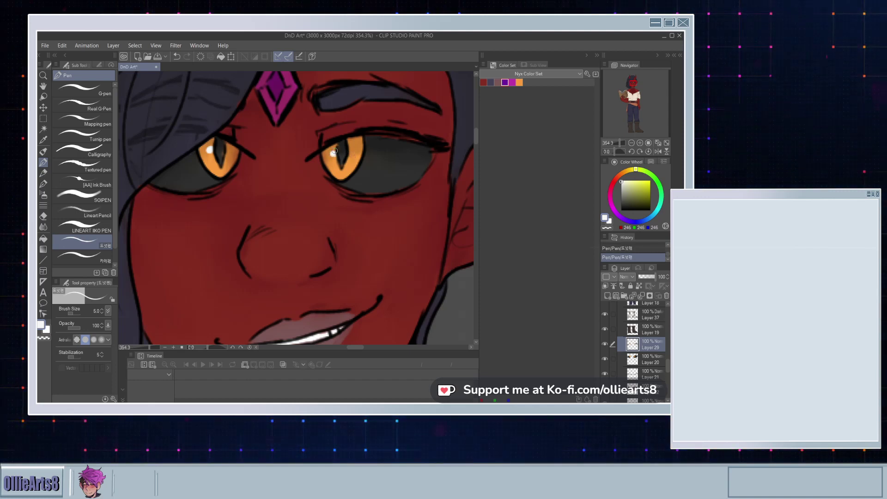
key(ctrl+z)
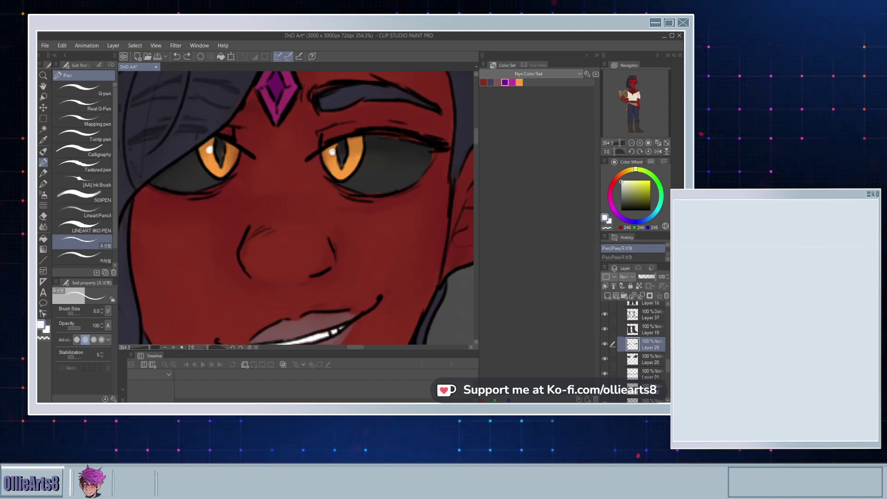
click(332, 151)
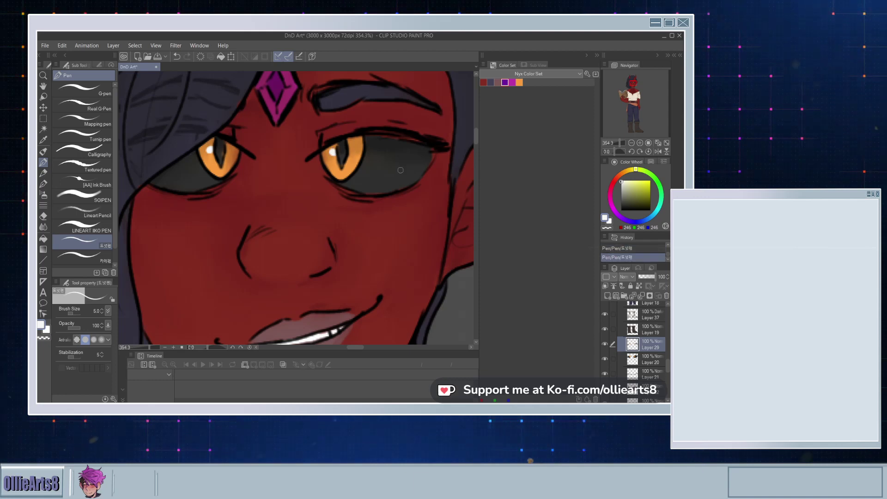
Step: Identify the eye line art layer by toggling layer visibility and add a new raster layer above Layer 6
scroll(651, 334, up, 5)
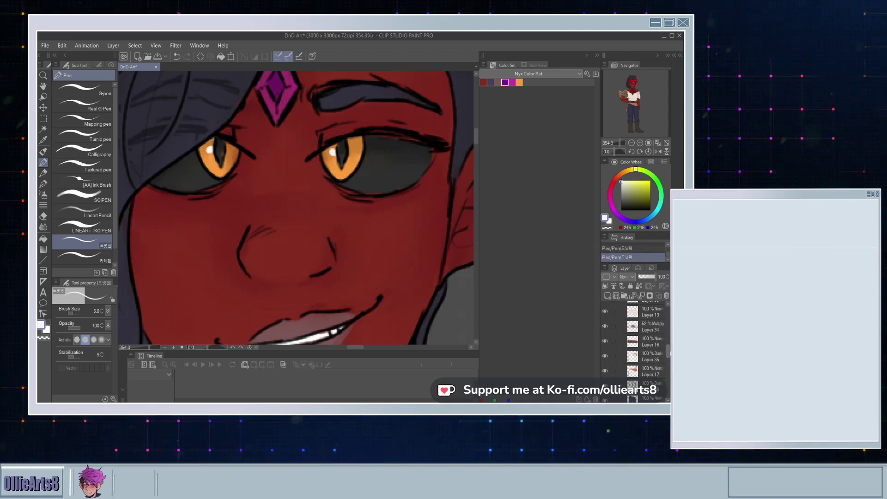
scroll(647, 351, up, 5)
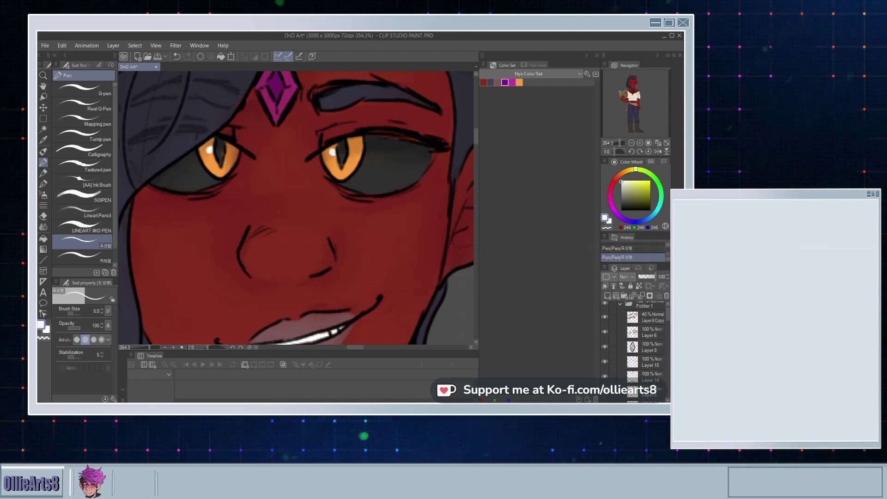
click(640, 395)
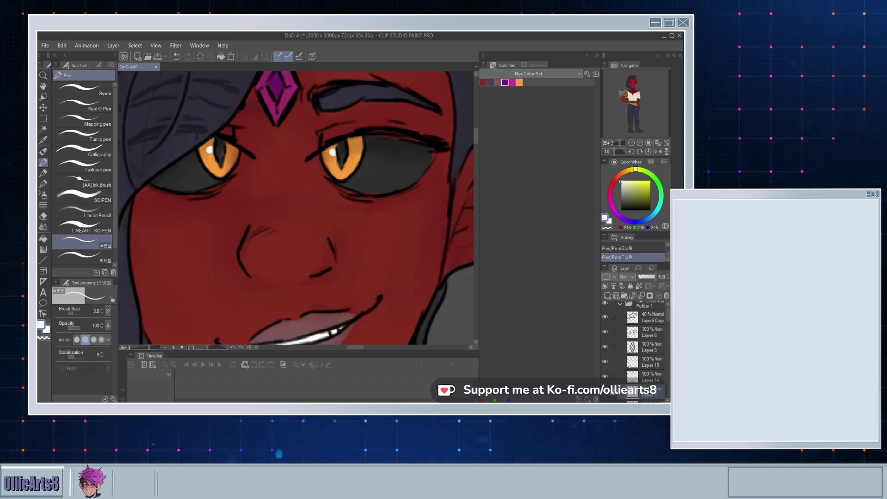
scroll(629, 370, down, 2)
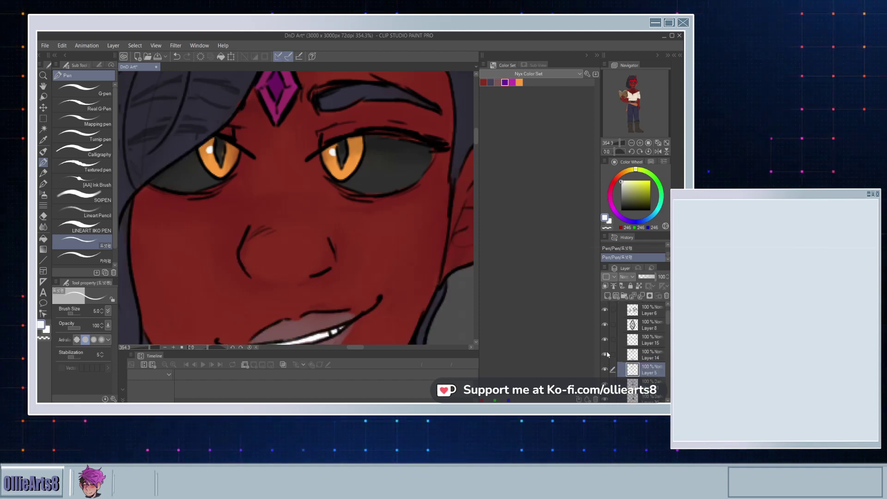
click(604, 368)
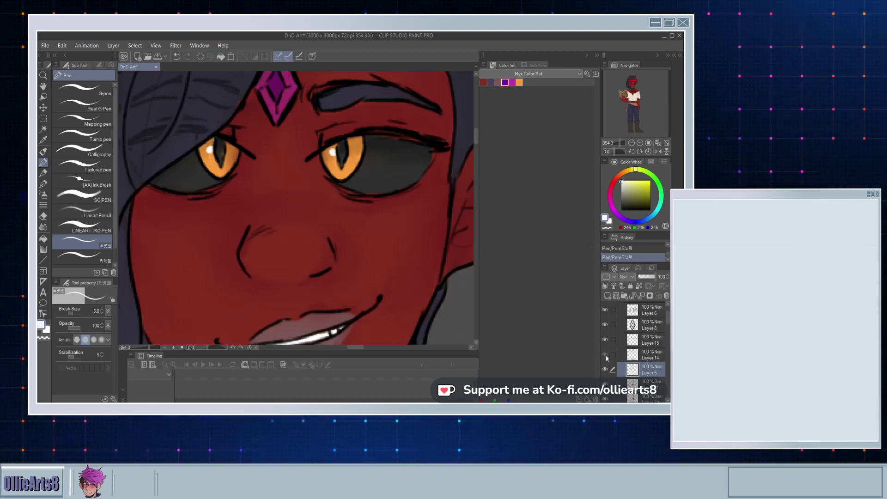
click(605, 312)
click(605, 312)
click(605, 313)
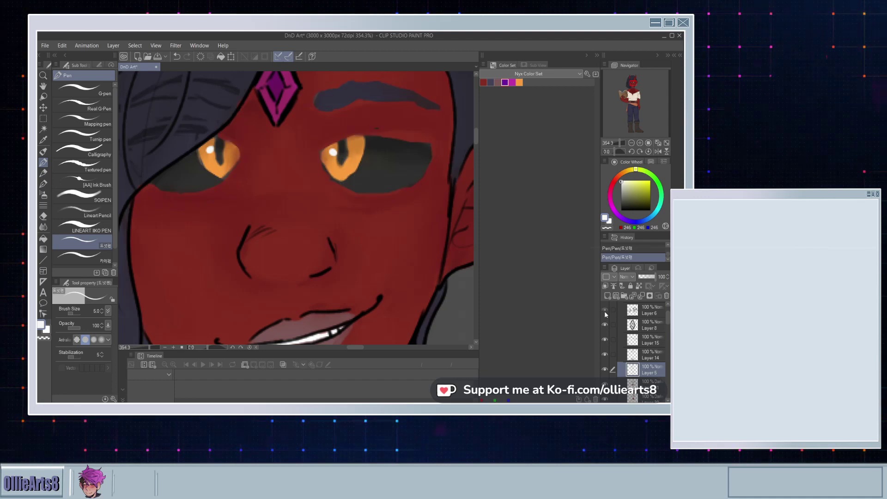
click(605, 313)
click(632, 311)
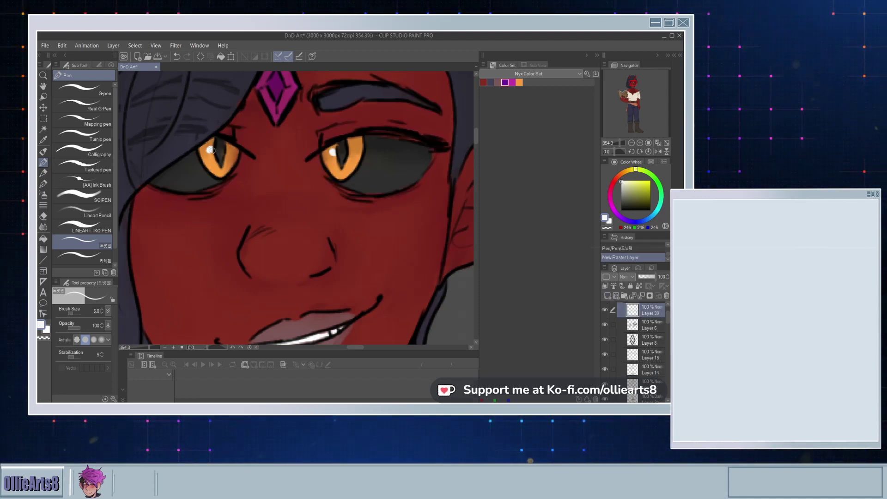
Step: Paint white highlight dots over the line art left of both pupils on the new layer and check the whole figure
click(210, 150)
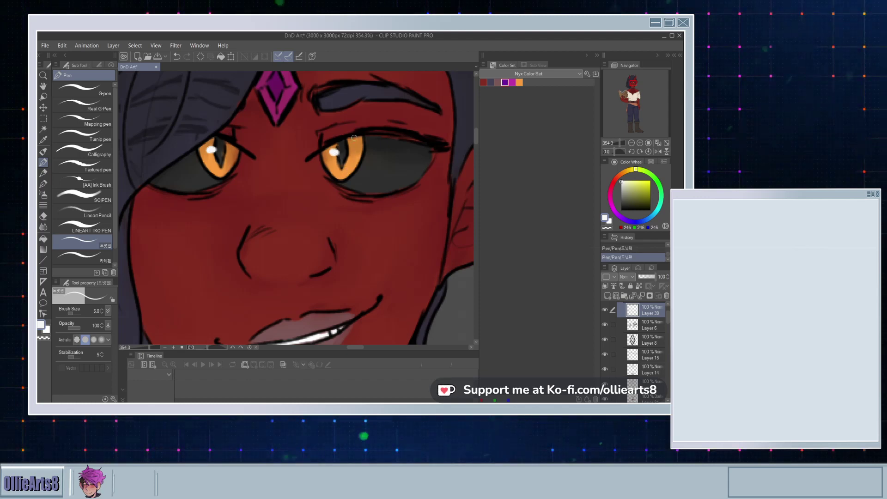
scroll(300, 189, down, 4)
scroll(300, 189, down, 3)
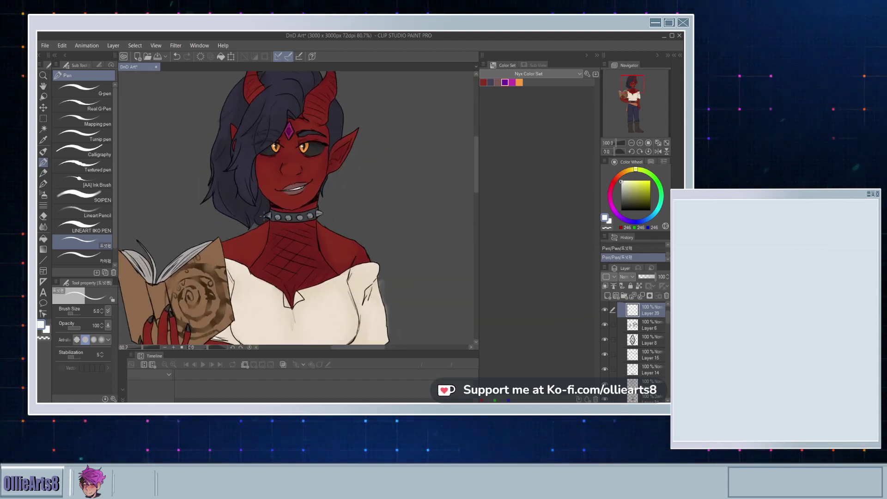
scroll(276, 201, down, 3)
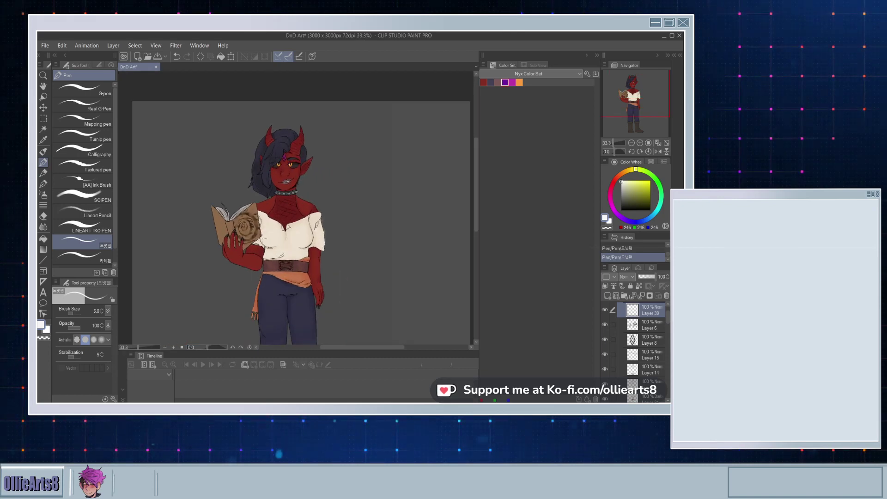
scroll(275, 202, down, 2)
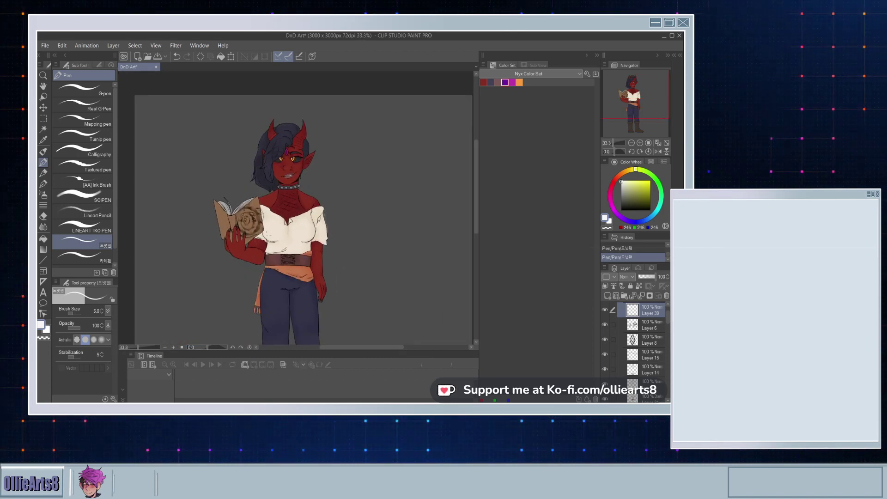
scroll(252, 241, up, 1)
Step: Locate the book's layers and add a new raster layer directly above Layer 26
scroll(649, 359, down, 5)
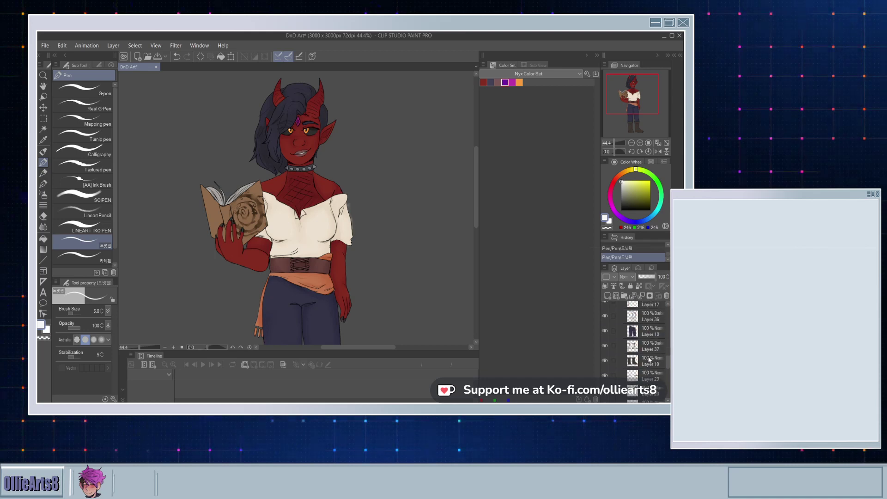
scroll(648, 359, down, 5)
click(636, 358)
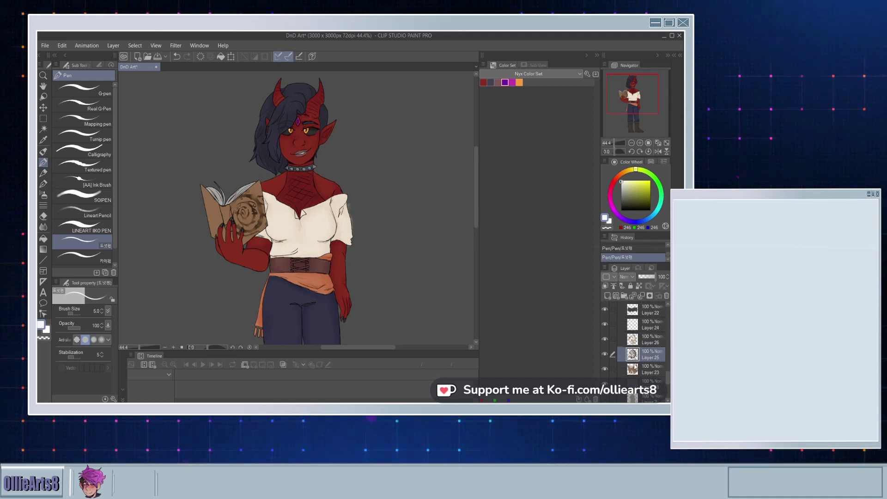
click(605, 339)
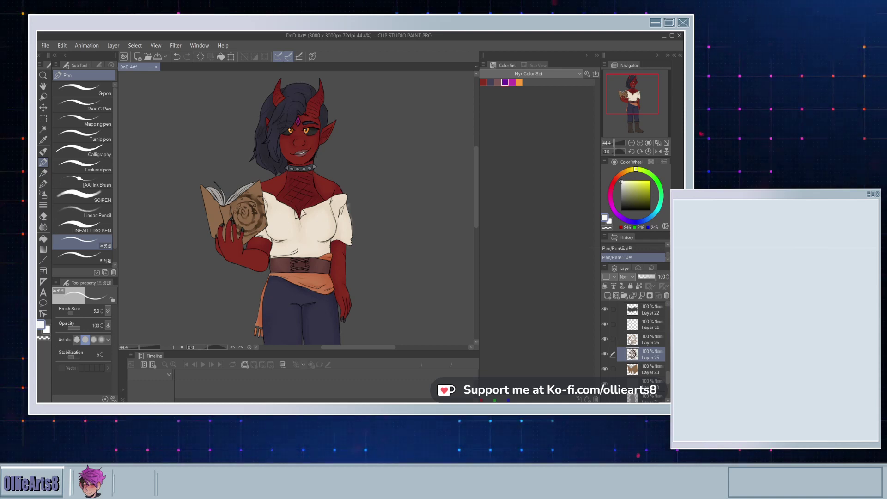
click(629, 341)
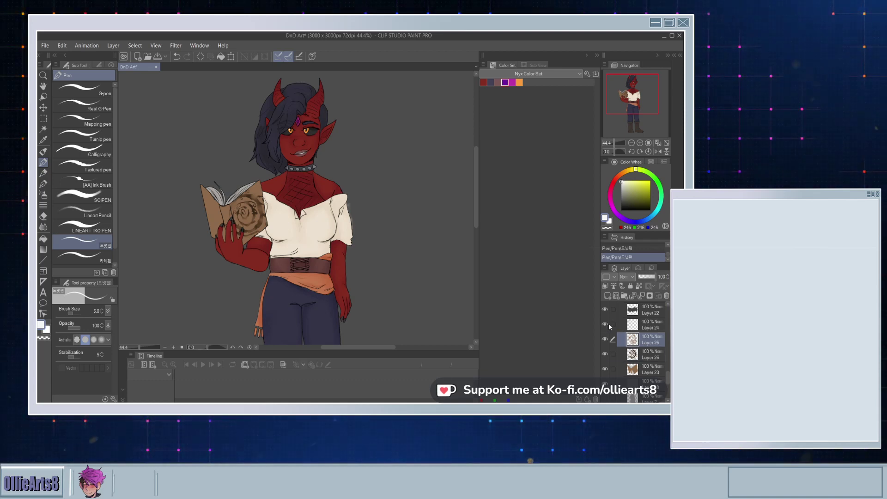
key(ctrl+shift+n)
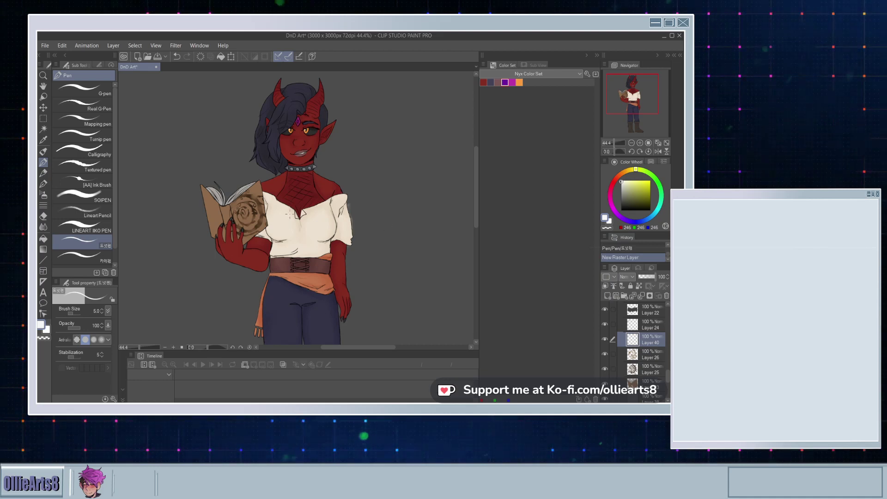
Step: Sample the book cover's brown and paint a first shading stroke on the left cover with the CEL SHADE watercolor brush
scroll(201, 229, up, 3)
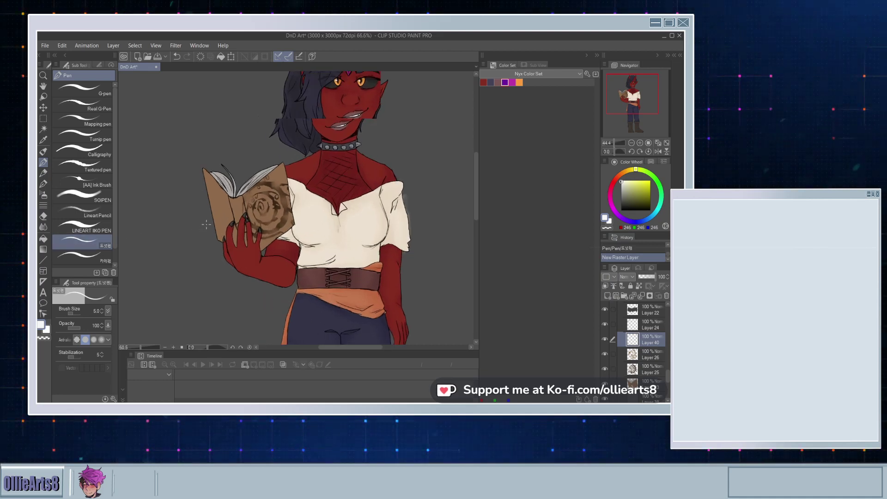
alt+click(231, 208)
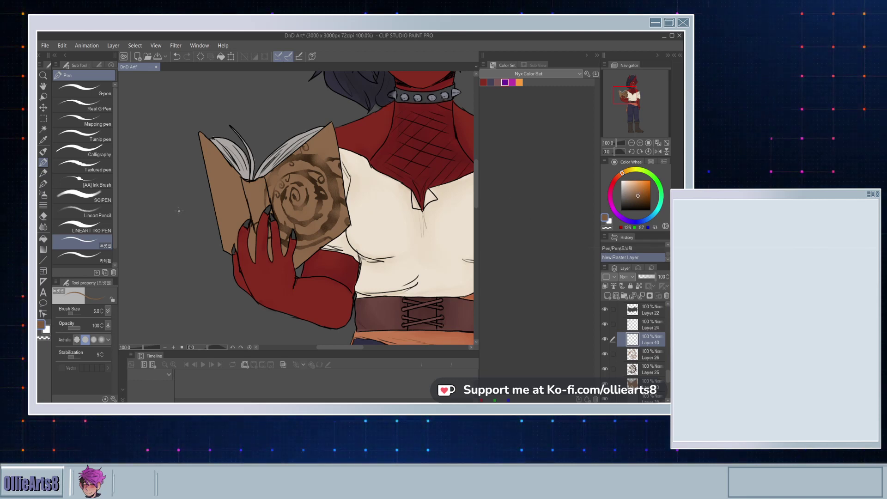
click(45, 185)
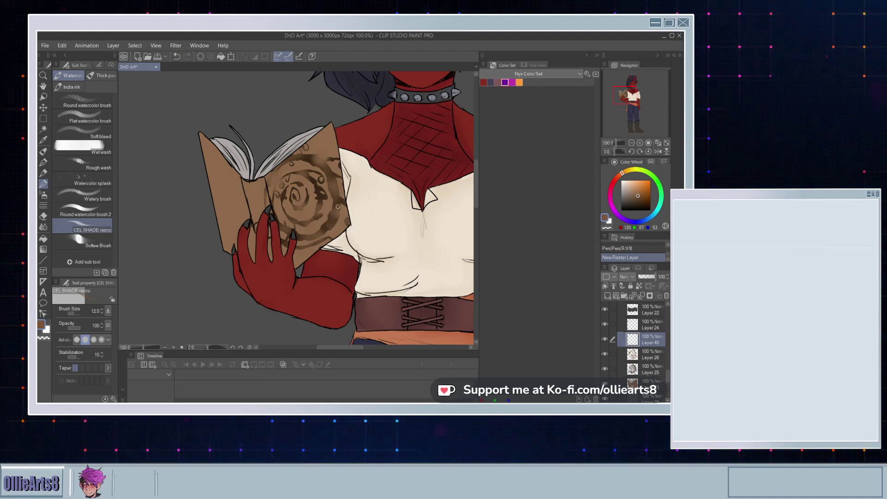
scroll(209, 151, up, 3)
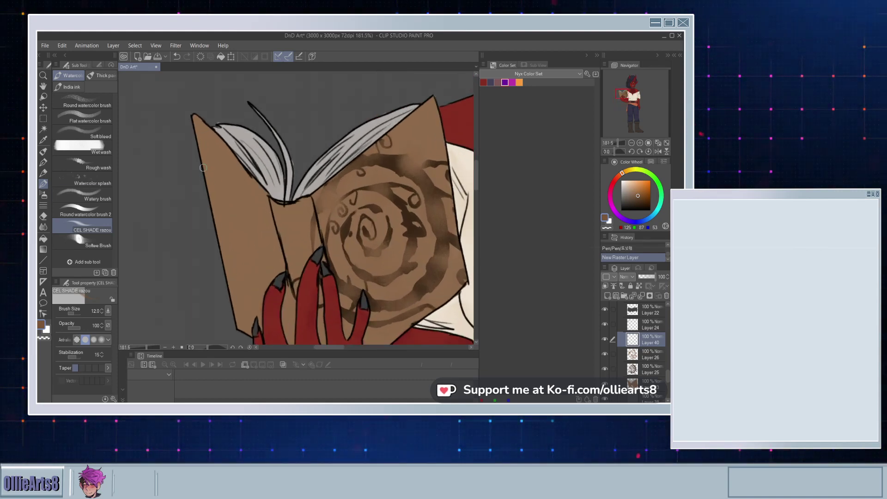
drag(206, 156, 221, 192)
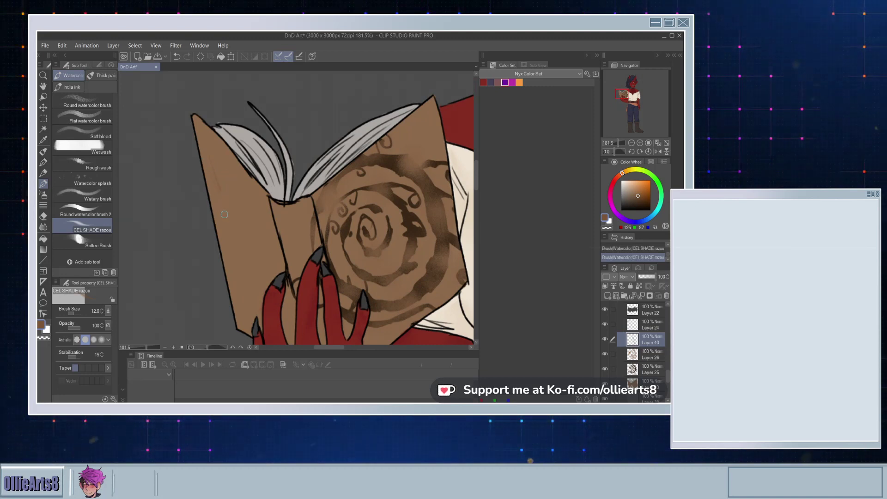
Step: Enlarge the brush to size 70 and paint brown shading across the book's covers around the fingers
key(])
key(])
key(])
key(])
key(])
key(])
key(])
key(])
key(])
mouse_move(222, 170)
mouse_down()
mouse_move(220, 206)
mouse_move(235, 170)
mouse_move(270, 239)
mouse_move(278, 278)
mouse_move(230, 235)
mouse_move(245, 312)
mouse_move(272, 258)
mouse_move(255, 248)
mouse_move(290, 228)
mouse_move(290, 255)
mouse_move(287, 220)
mouse_move(317, 256)
mouse_move(315, 233)
mouse_move(335, 228)
mouse_move(344, 262)
mouse_up()
scroll(291, 256, down, 3)
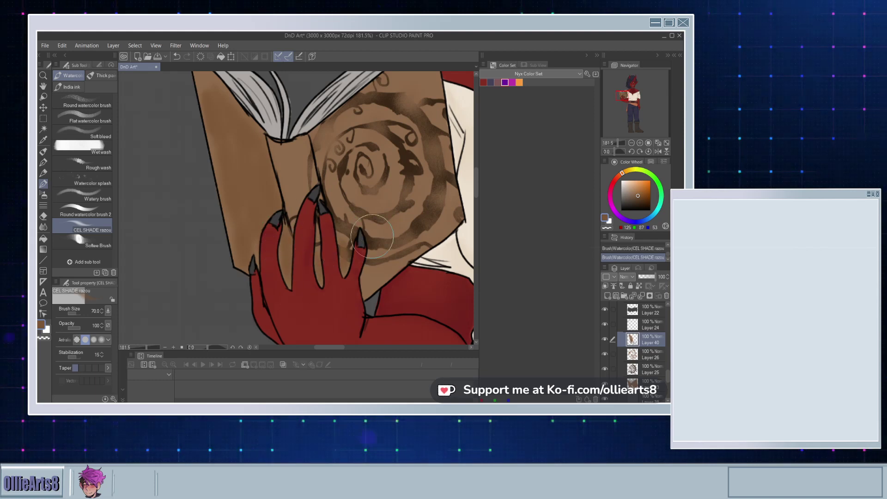
Step: Set the shading layer's blending mode to Darken and add more brown shading on the right cover and beside the spine
click(629, 54)
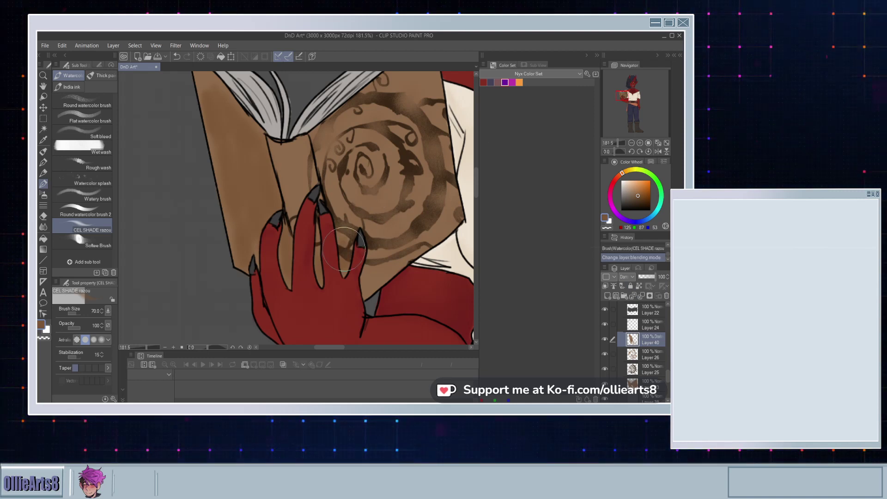
mouse_move(366, 294)
mouse_down()
mouse_move(368, 277)
mouse_move(442, 230)
mouse_up()
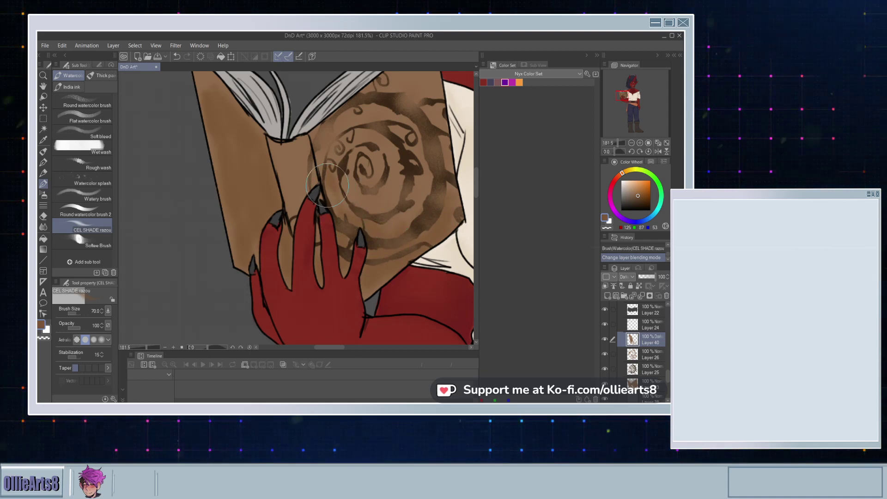
mouse_move(308, 184)
mouse_down()
mouse_move(284, 250)
mouse_move(293, 200)
mouse_move(282, 205)
mouse_move(269, 157)
mouse_move(248, 167)
mouse_move(254, 209)
mouse_move(280, 182)
mouse_move(337, 165)
mouse_move(357, 198)
mouse_move(369, 176)
mouse_move(306, 167)
mouse_up()
Step: Soften the shading on the book's covers and spine using the Painterly blender at size 70
click(43, 227)
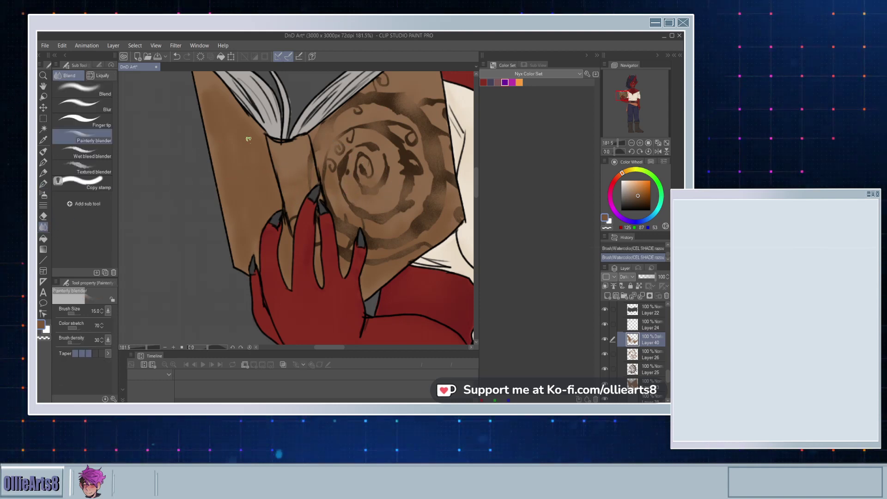
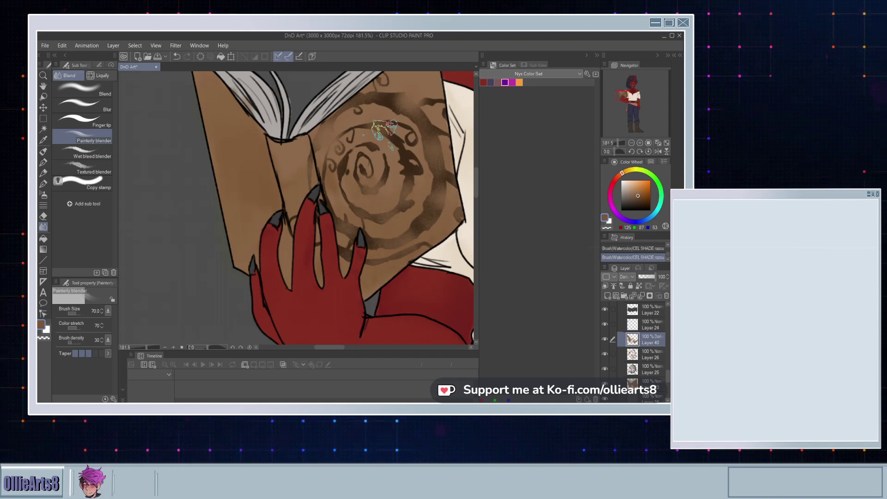
drag(254, 248, 332, 194)
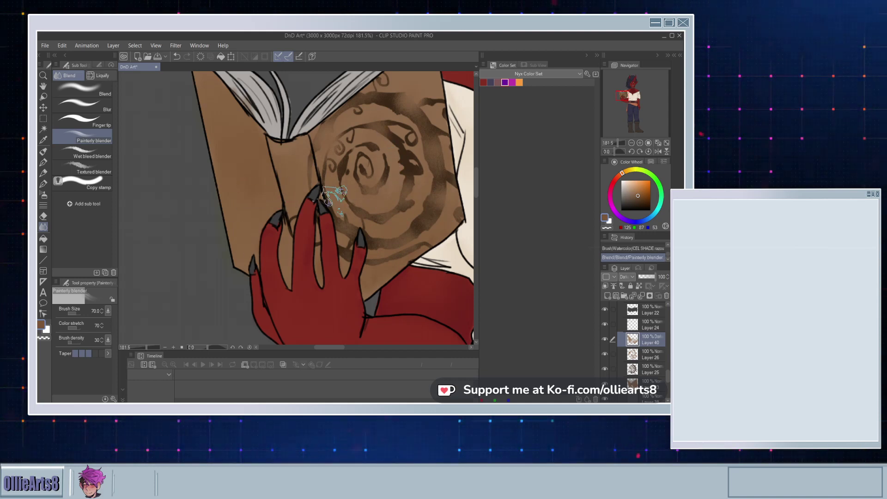
drag(458, 174, 435, 201)
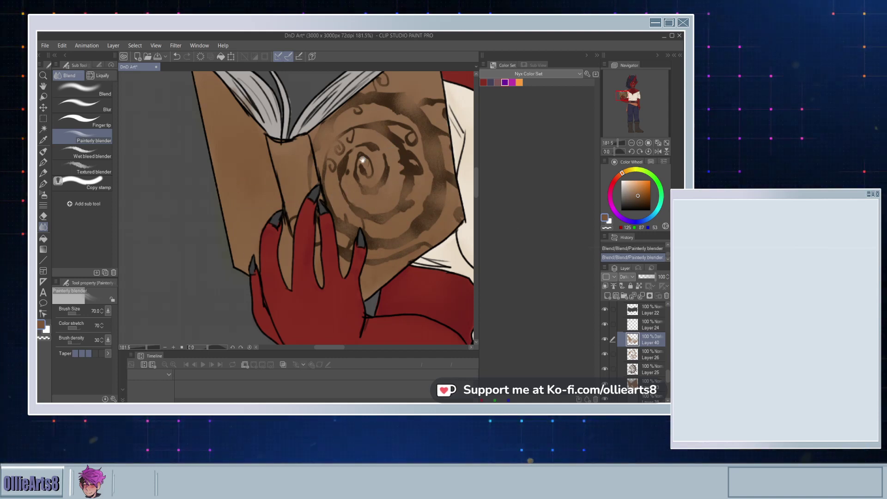
drag(341, 136, 348, 233)
Step: Sample the page grey, darken it slightly, and shade both page blocks near the book's spine with the CEL SHADE brush
alt+click(374, 159)
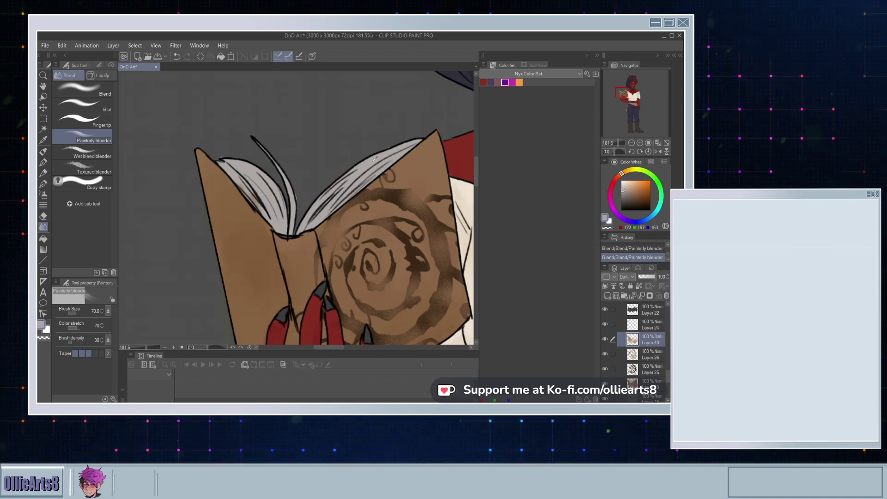
click(624, 191)
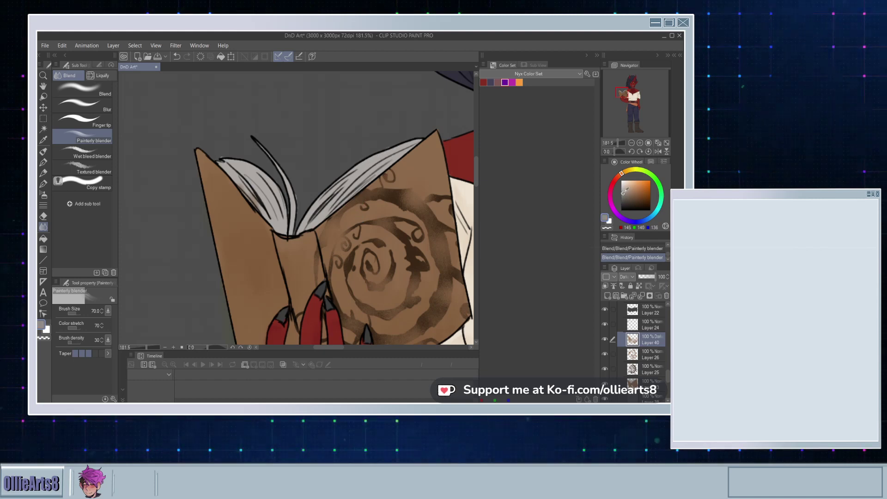
click(43, 183)
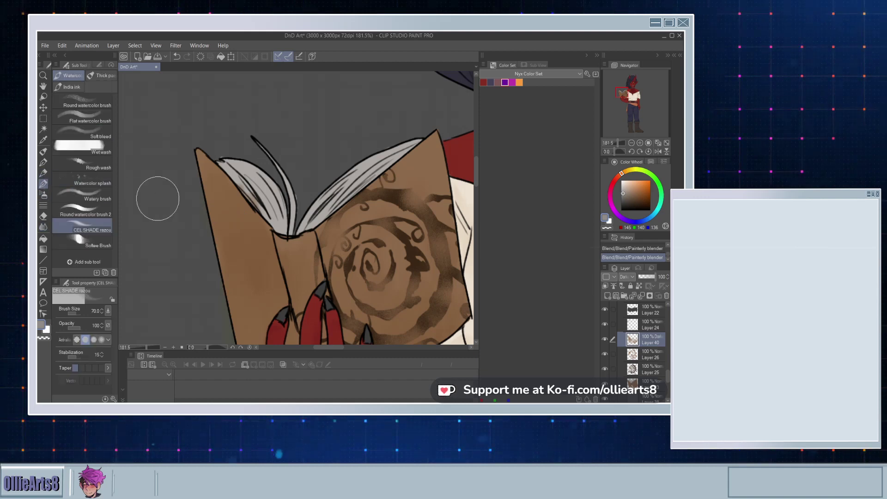
mouse_move(273, 231)
mouse_down()
mouse_move(239, 172)
mouse_move(249, 203)
mouse_up()
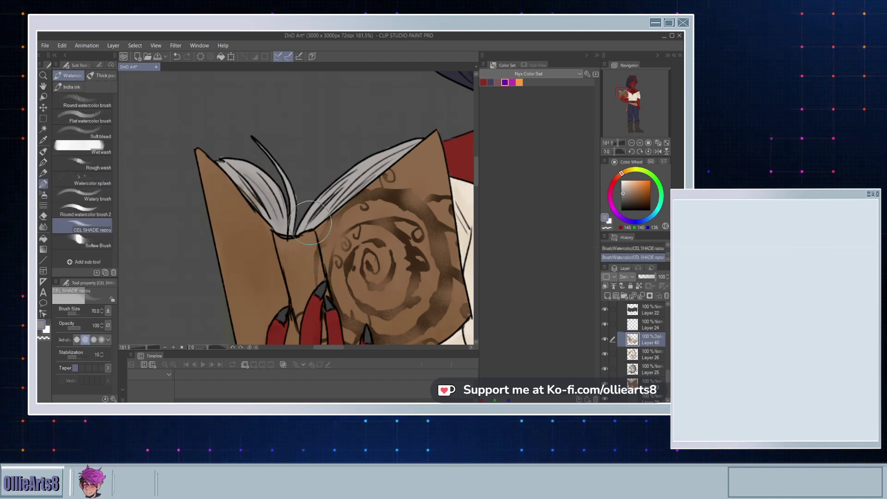
mouse_move(316, 224)
mouse_down()
mouse_move(355, 177)
mouse_move(341, 196)
mouse_move(319, 191)
mouse_up()
Step: Smooth the grey page shading with the Painterly blender and check the whole figure
click(43, 226)
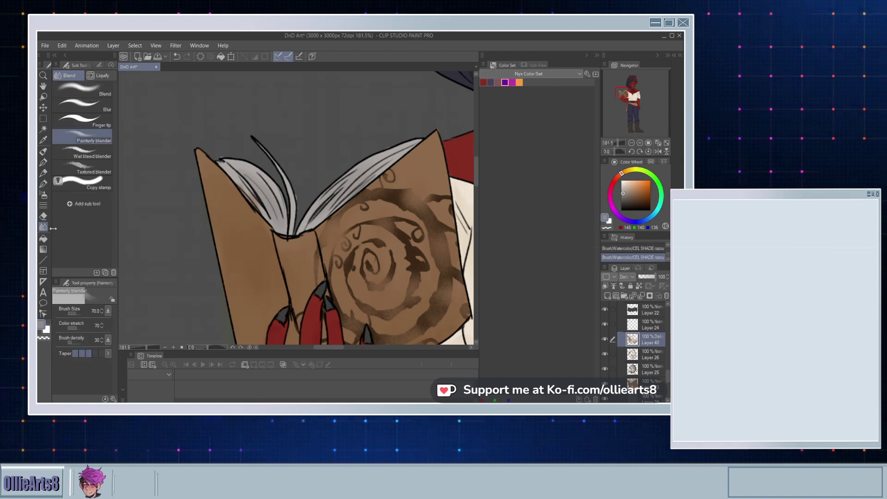
mouse_move(232, 184)
mouse_down()
mouse_move(263, 192)
mouse_move(276, 221)
mouse_up()
scroll(273, 222, down, 10)
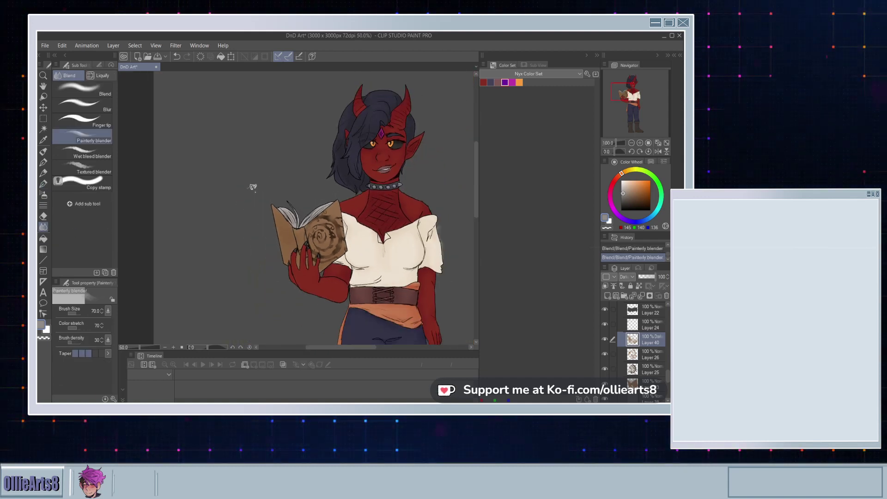
scroll(307, 217, up, 2)
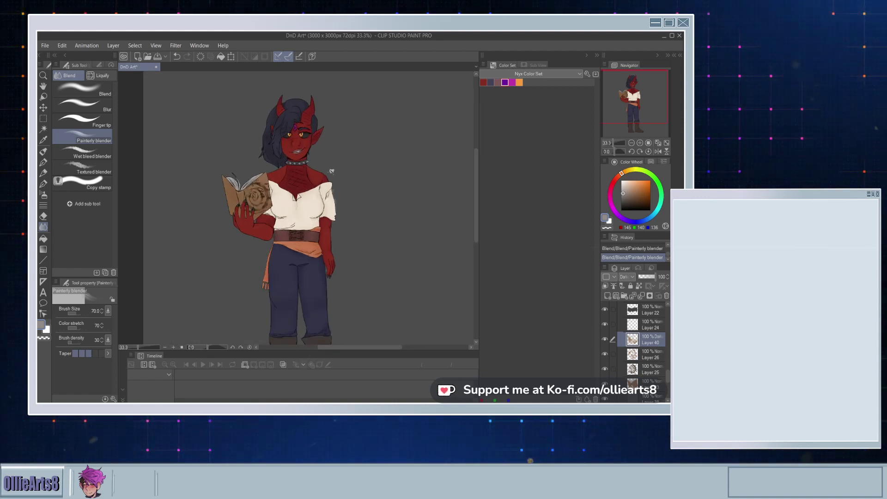
scroll(319, 175, down, 2)
scroll(289, 179, up, 2)
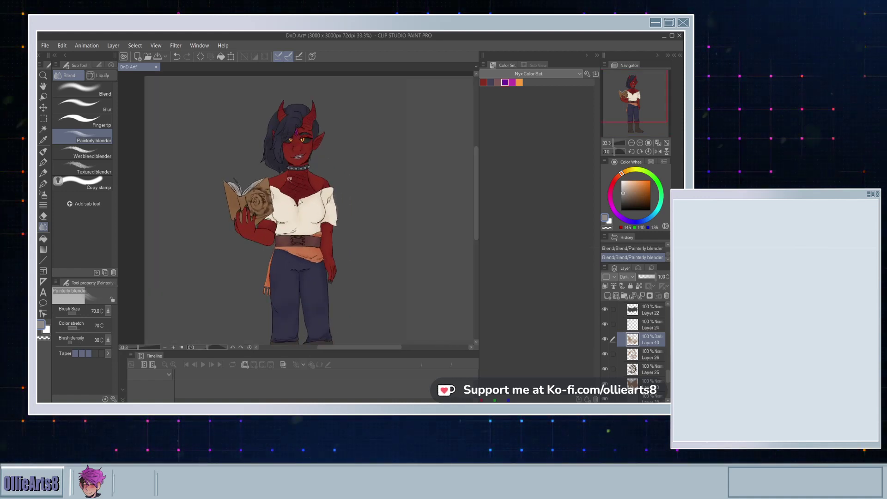
scroll(289, 179, up, 1)
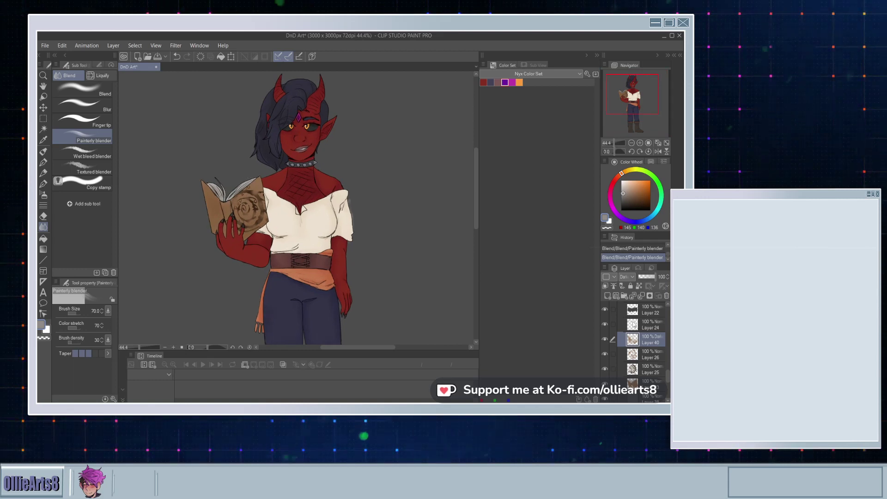
Step: Identify the line art and shading layers by toggling the visibility of Layer 5 and Layer 31, and select Layer 31
scroll(633, 325, up, 10)
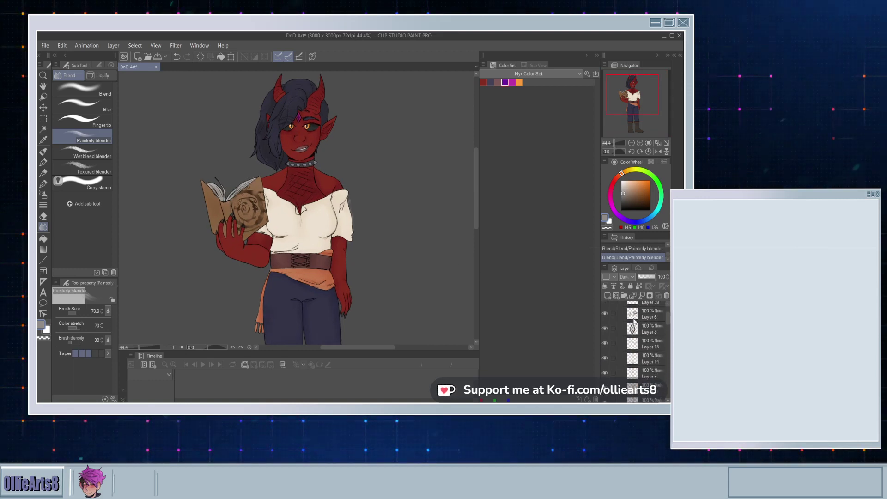
scroll(633, 323, down, 3)
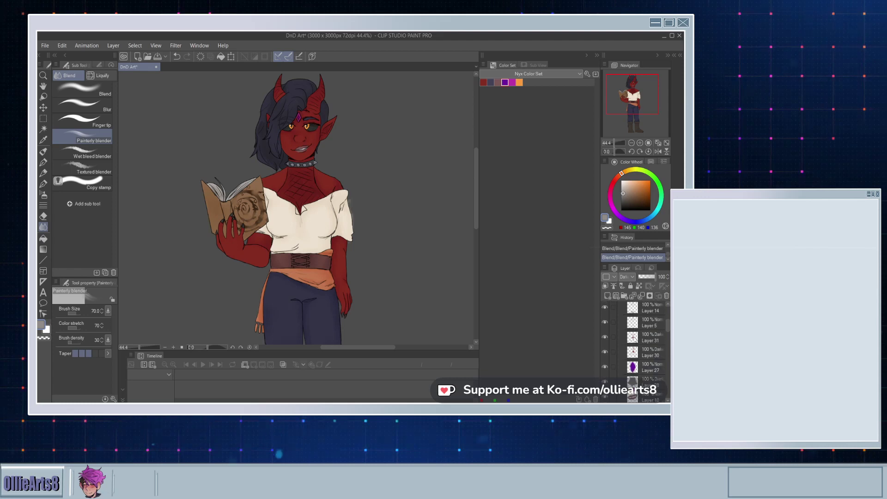
scroll(634, 339, up, 1)
click(604, 345)
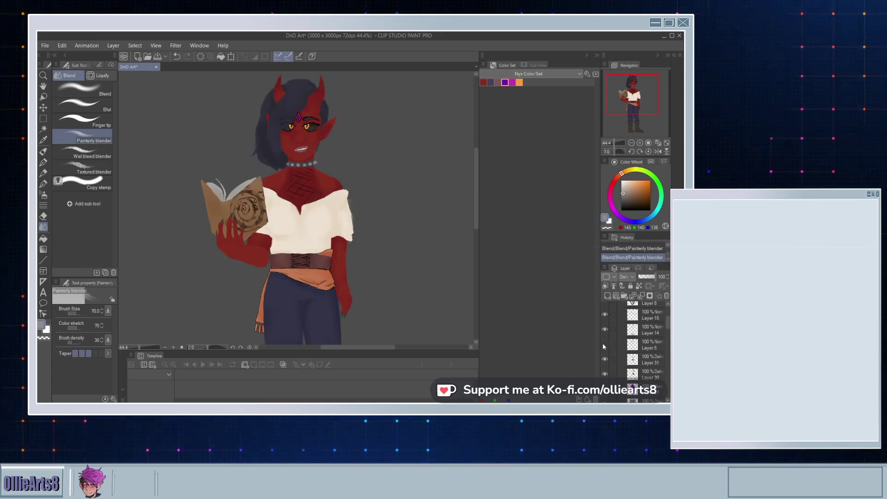
click(604, 345)
click(632, 358)
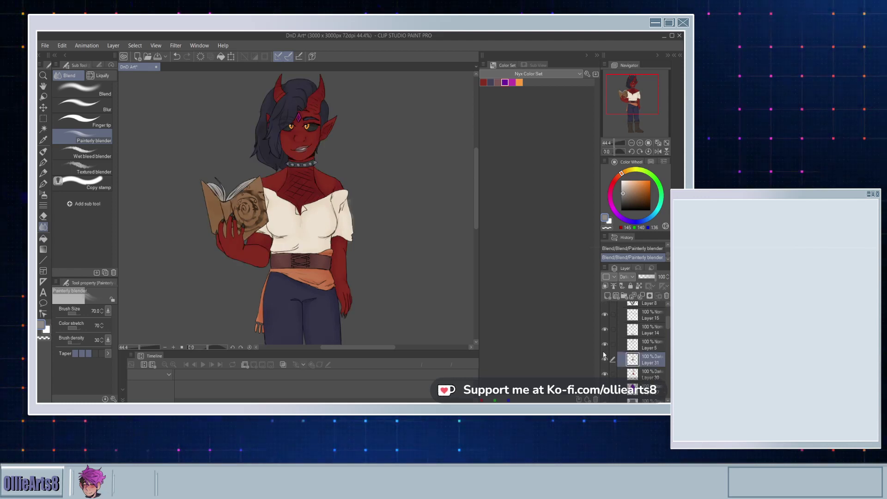
click(604, 345)
click(604, 344)
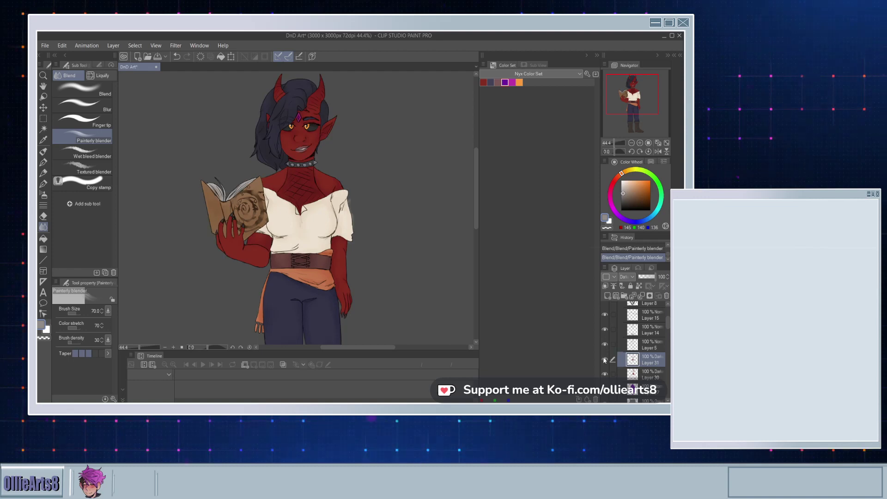
click(604, 360)
click(604, 360)
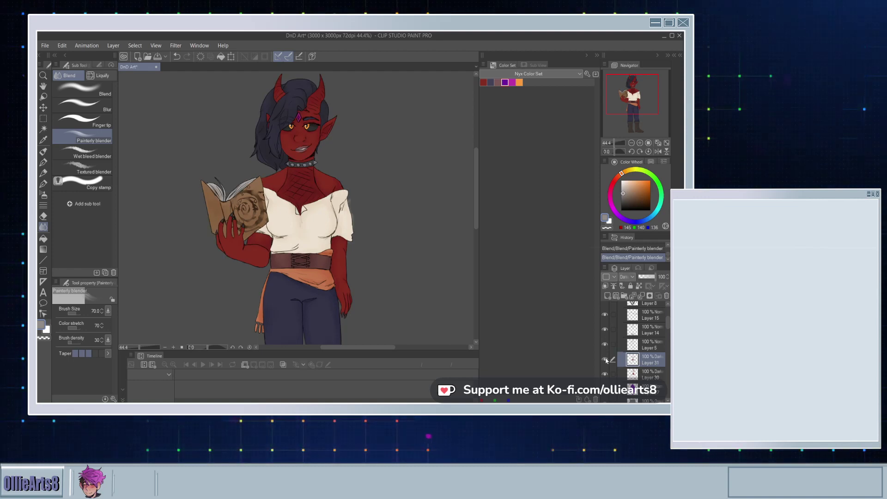
Step: Add a new raster layer above Layer 31 and choose a muted pinkish purple as the drawing colour
click(608, 296)
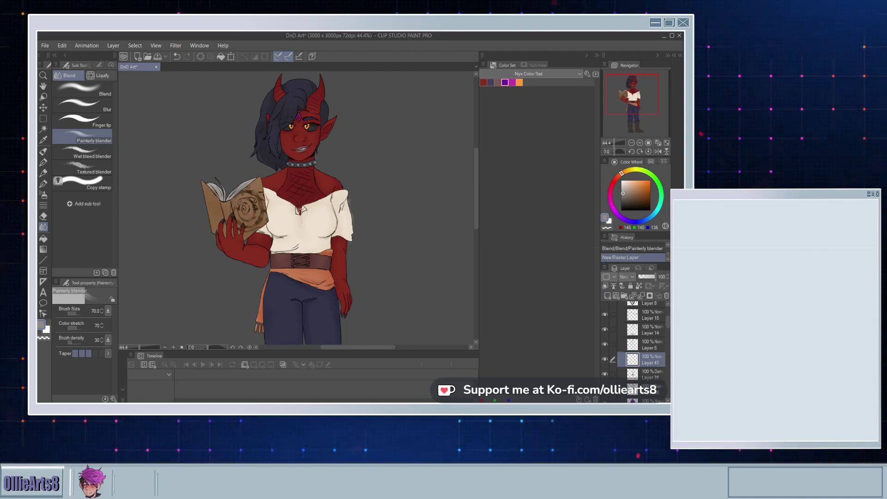
click(625, 220)
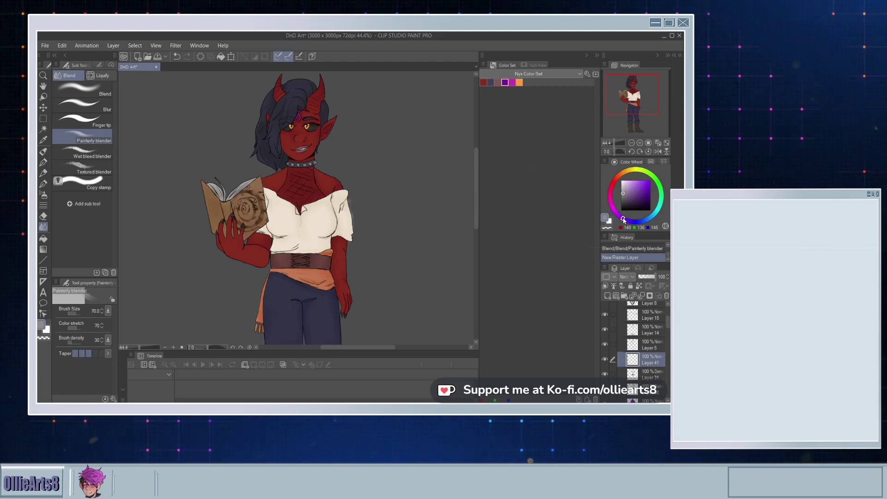
click(635, 194)
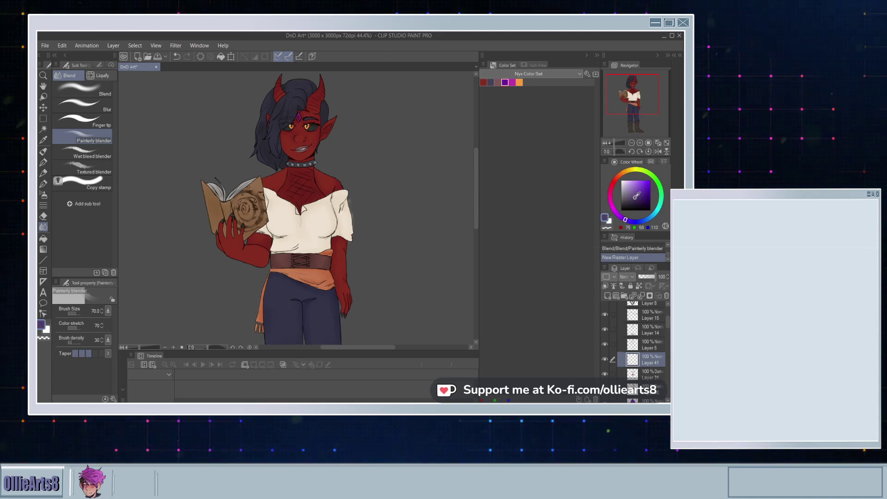
click(634, 191)
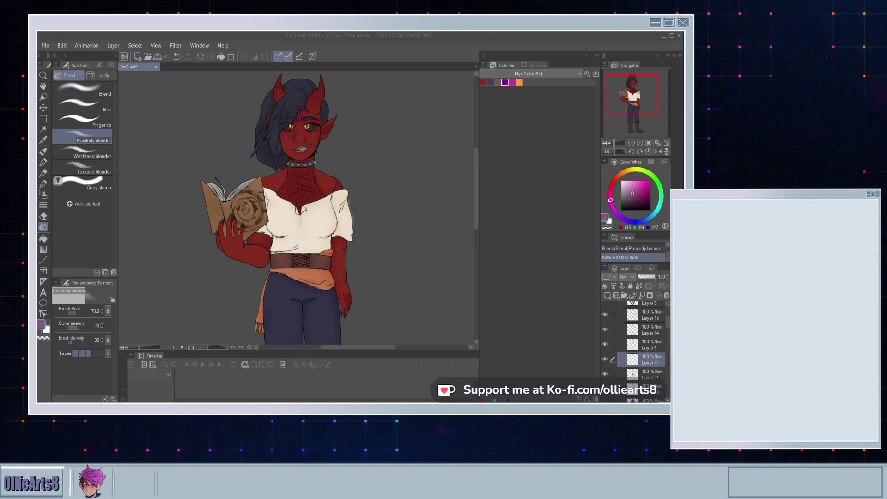
scroll(199, 170, down, 3)
scroll(199, 171, up, 3)
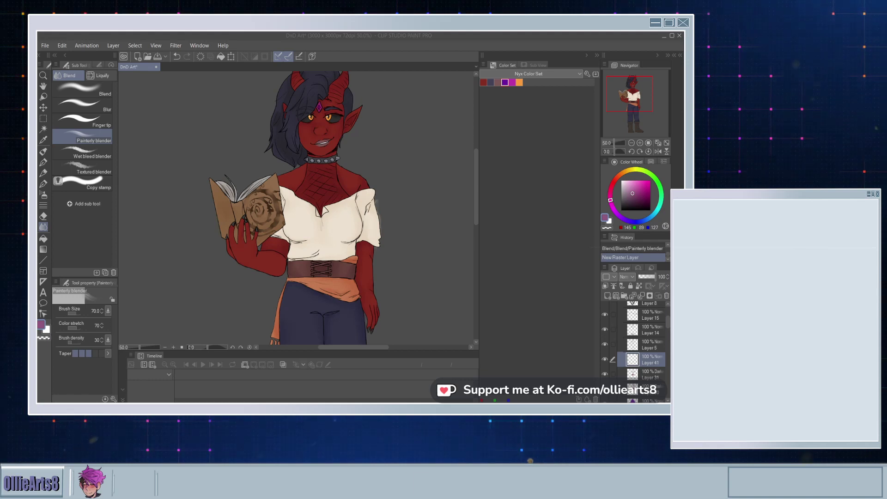
Step: Try purple magic strokes above the open book with the CEL SHADE brush at sizes 70 and 100
click(42, 184)
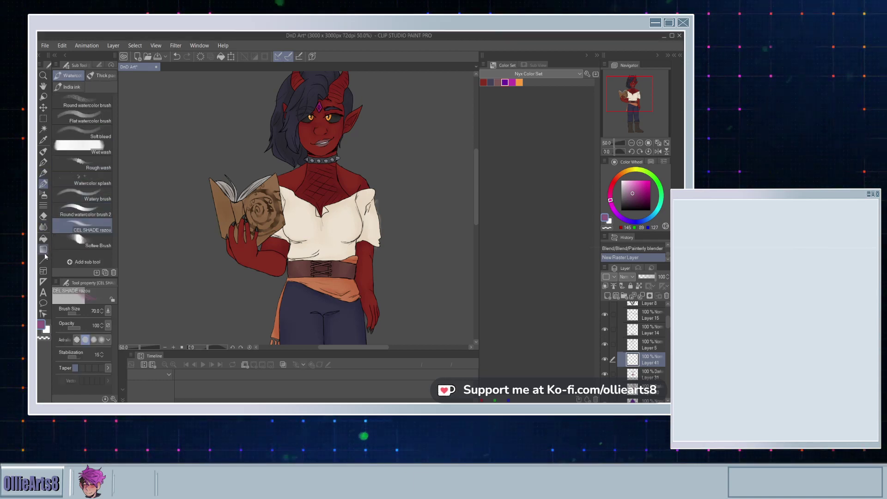
mouse_move(242, 176)
mouse_down()
mouse_move(260, 173)
mouse_move(248, 179)
mouse_up()
key(ctrl+z)
key(ctrl+z)
key(ctrl+y)
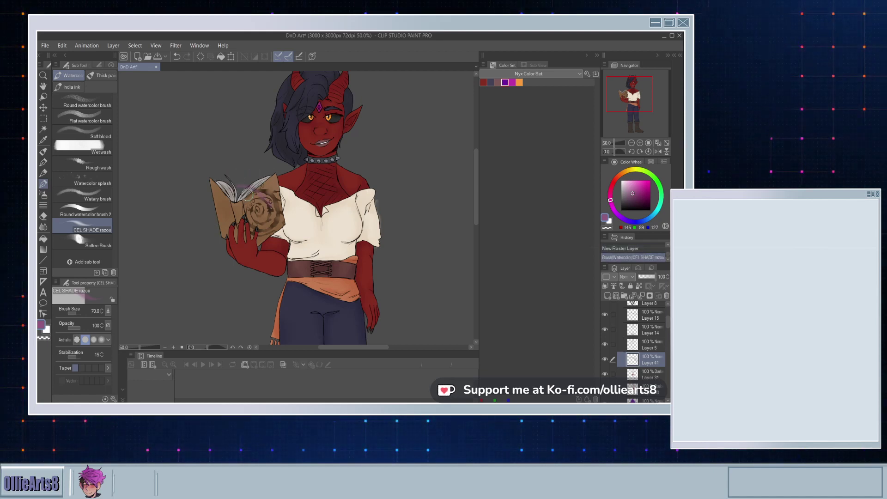
key(ctrl+z)
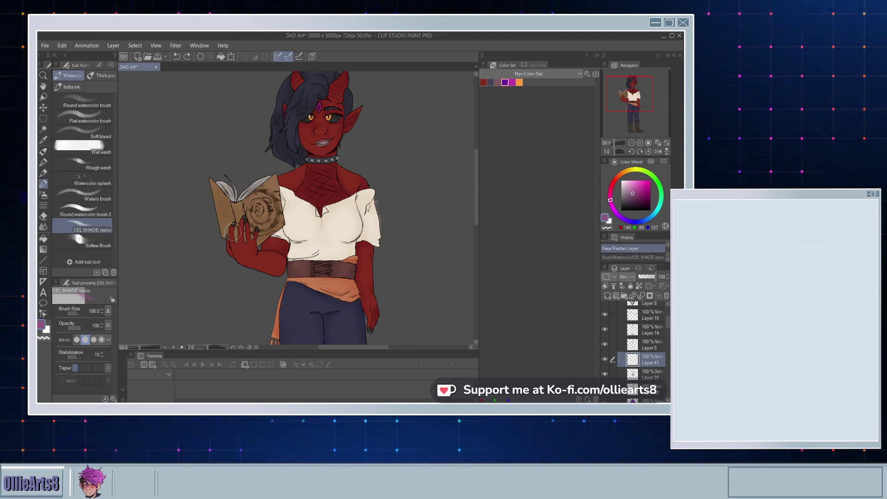
drag(244, 186, 259, 188)
key([)
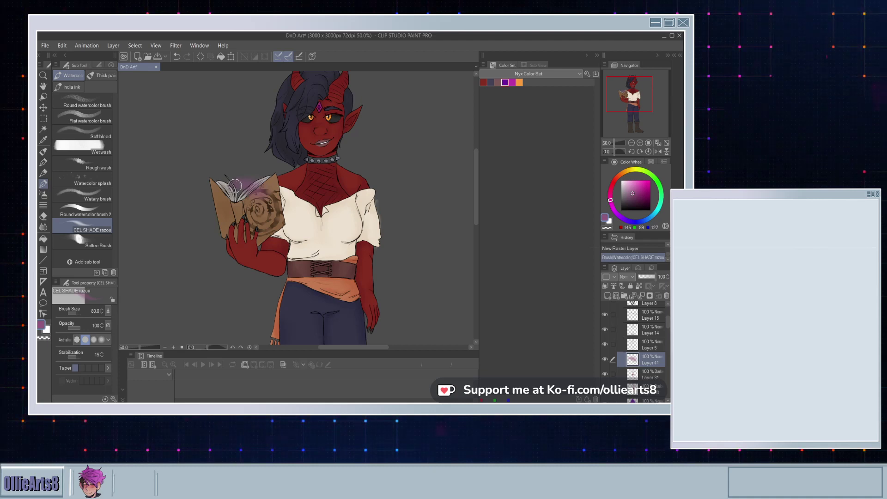
key(ctrl+z)
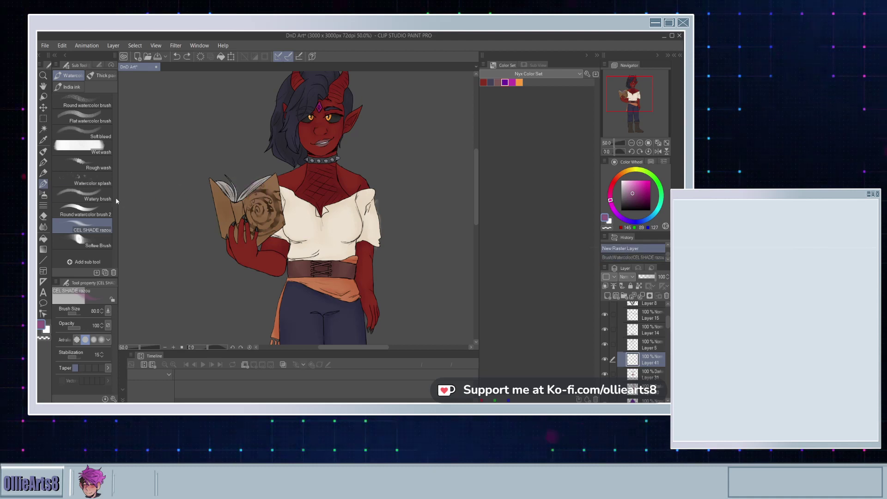
Step: Paint a thick curved purple swirl rising from the open book's pages with the SOIPEN pen at size 30
click(43, 162)
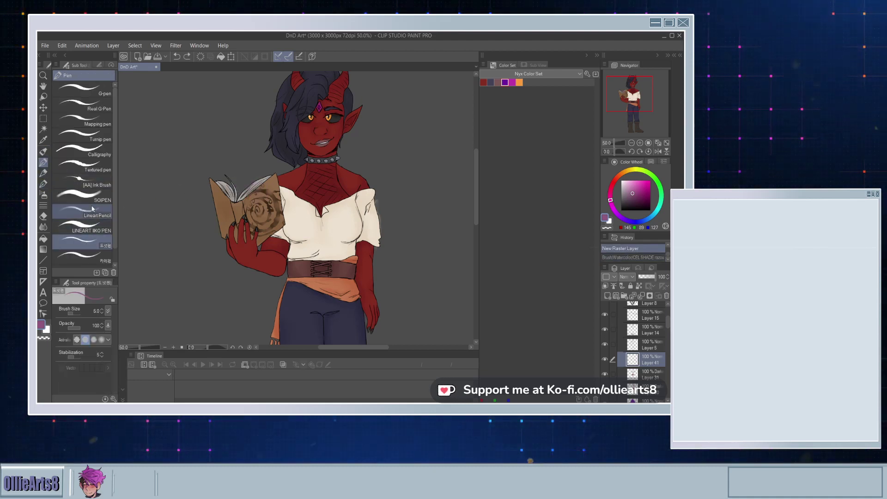
click(82, 195)
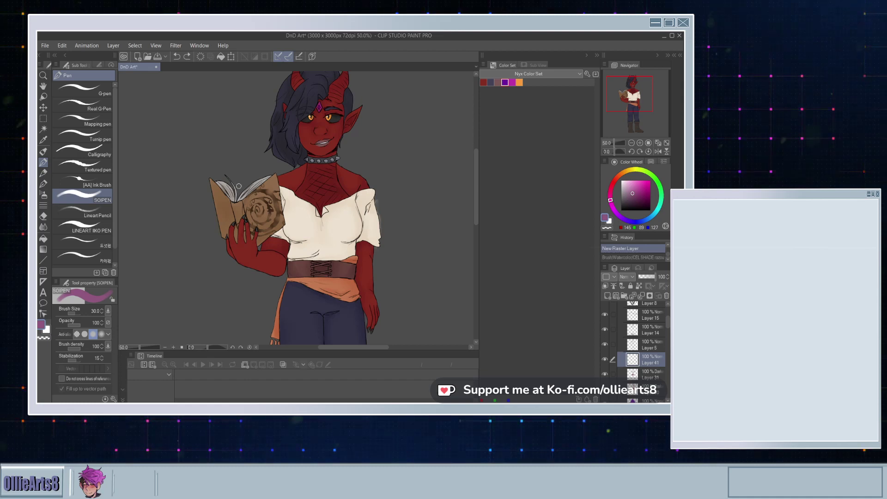
mouse_move(238, 191)
mouse_down()
mouse_move(224, 181)
mouse_move(264, 174)
mouse_up()
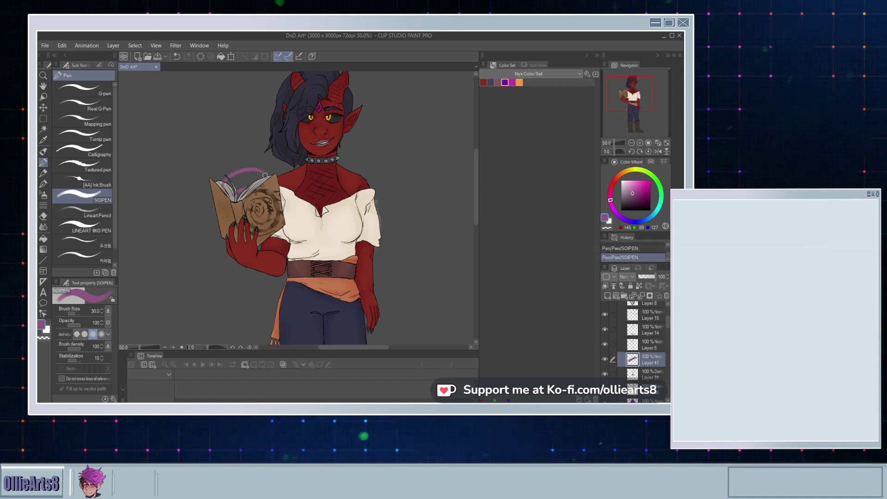
key(ctrl+z)
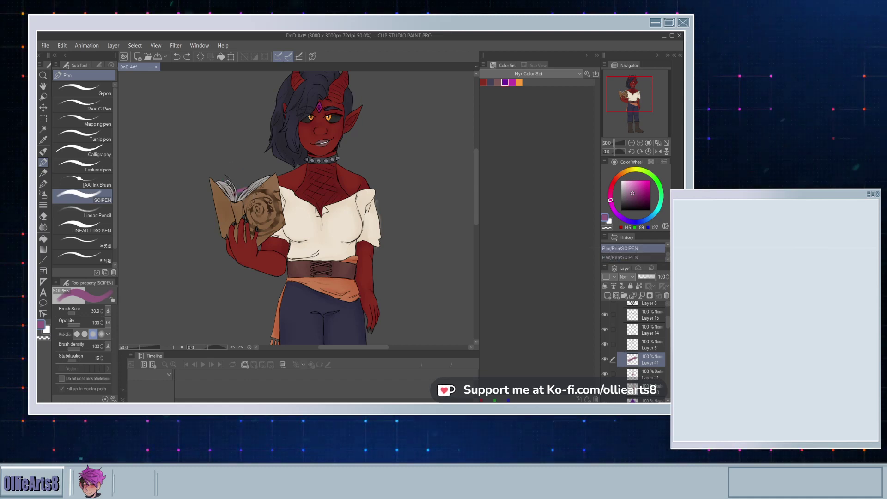
key(ctrl+y)
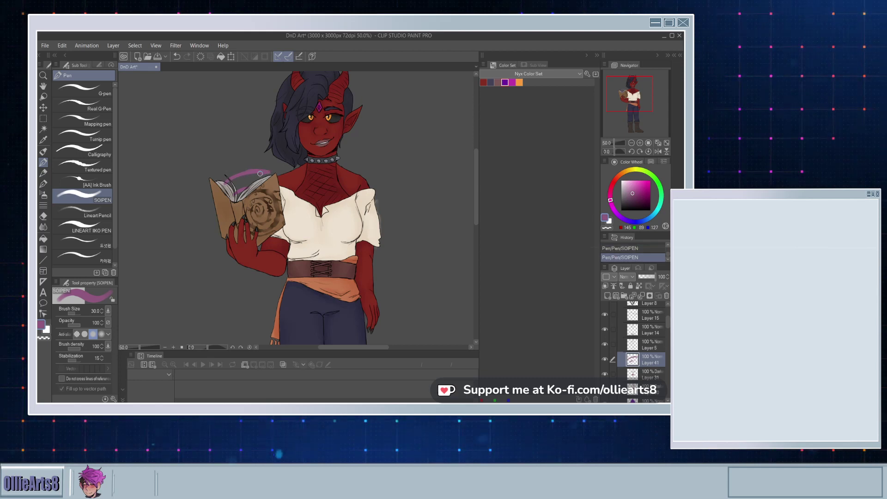
drag(269, 172, 229, 182)
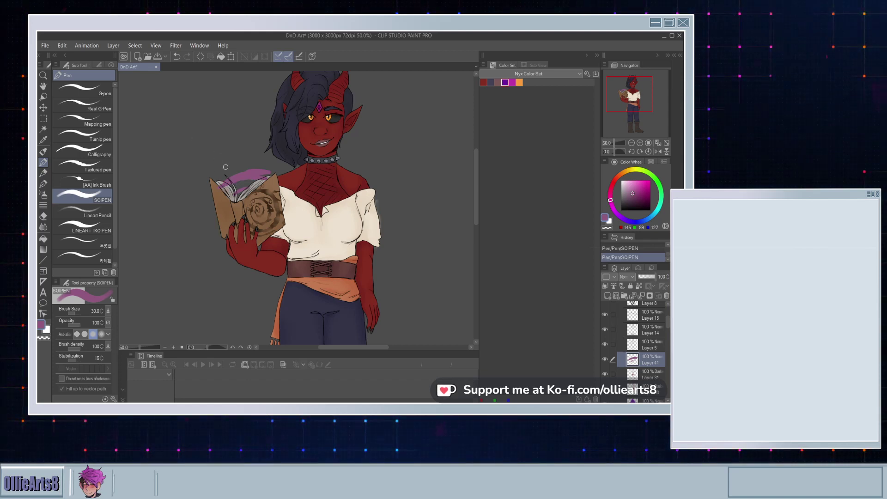
Step: Draw a broken purple ring encircling the book and hand with the SOIPEN pen
mouse_move(231, 161)
mouse_down()
mouse_move(202, 189)
mouse_move(246, 250)
mouse_up()
key(ctrl+z)
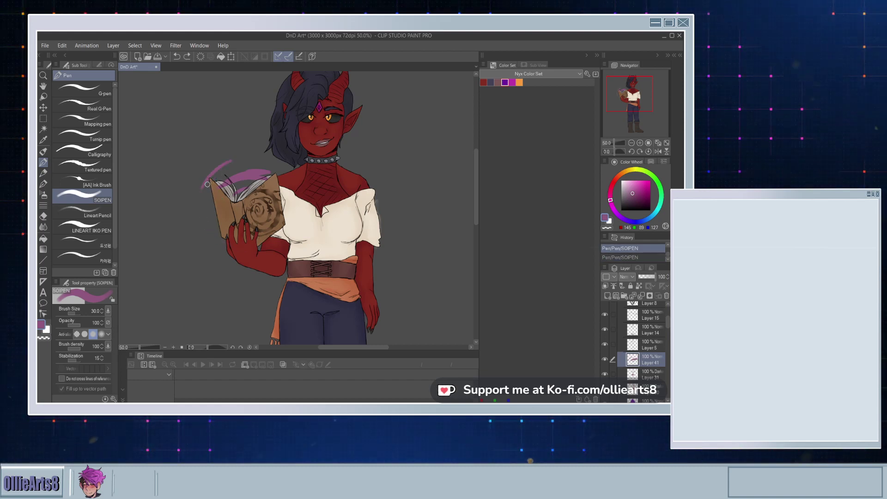
drag(204, 186, 293, 235)
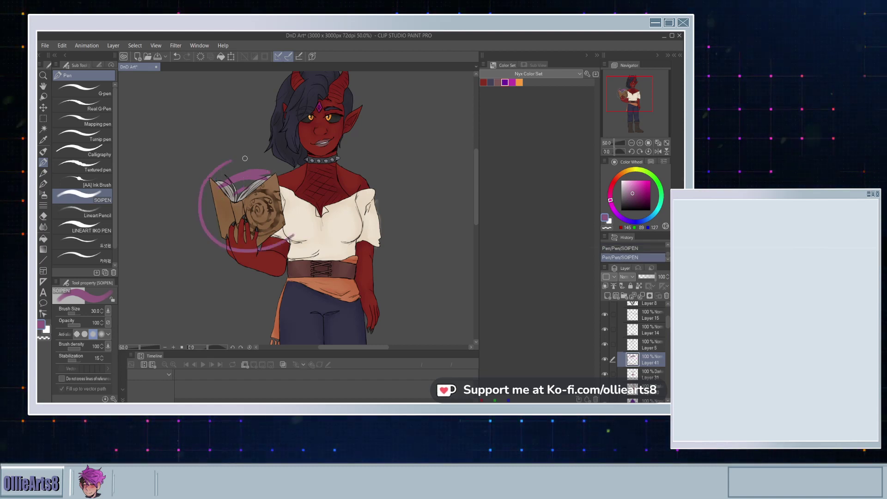
drag(251, 155, 286, 215)
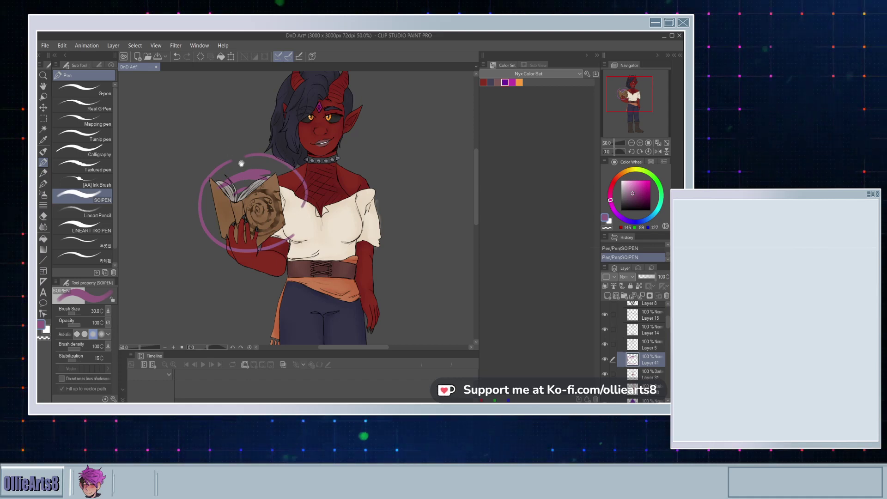
Step: Draw the outlines of a large purple arc above the ring, sweeping across the character's hair toward the collar
drag(244, 173, 248, 218)
drag(234, 185, 299, 207)
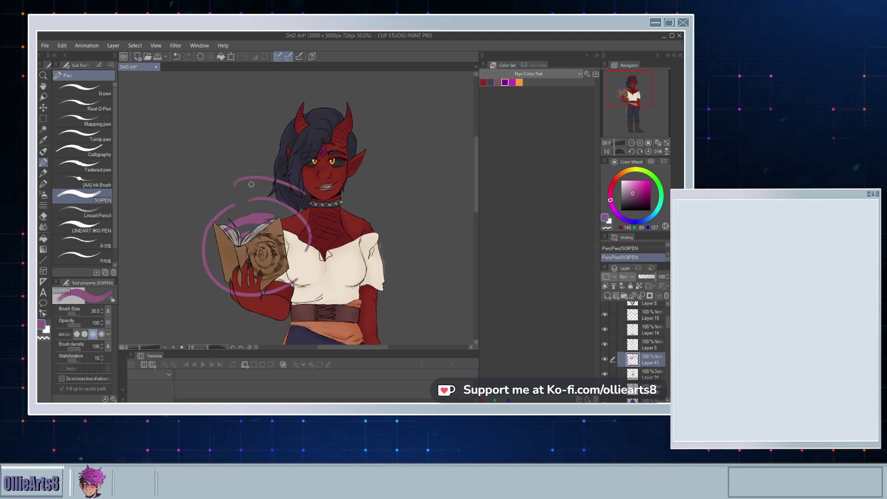
key(ctrl+z)
key(ctrl+y)
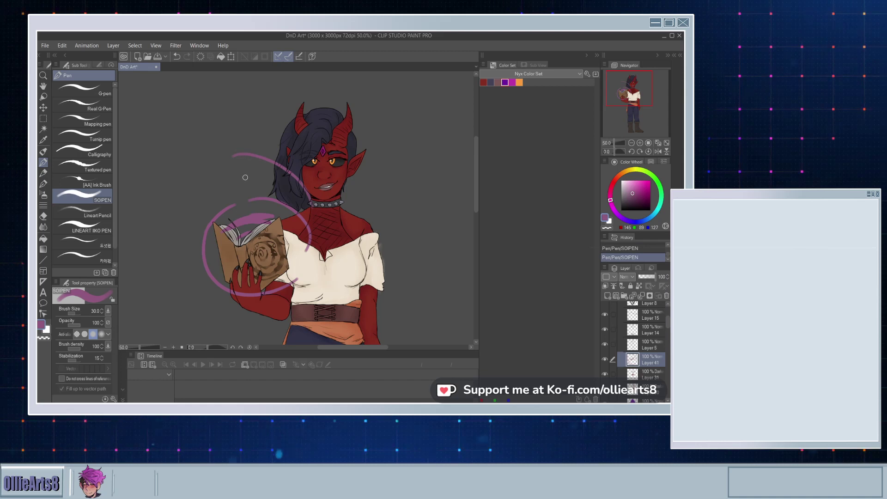
key(ctrl+z)
mouse_move(230, 175)
mouse_down()
mouse_move(274, 171)
mouse_move(292, 202)
mouse_up()
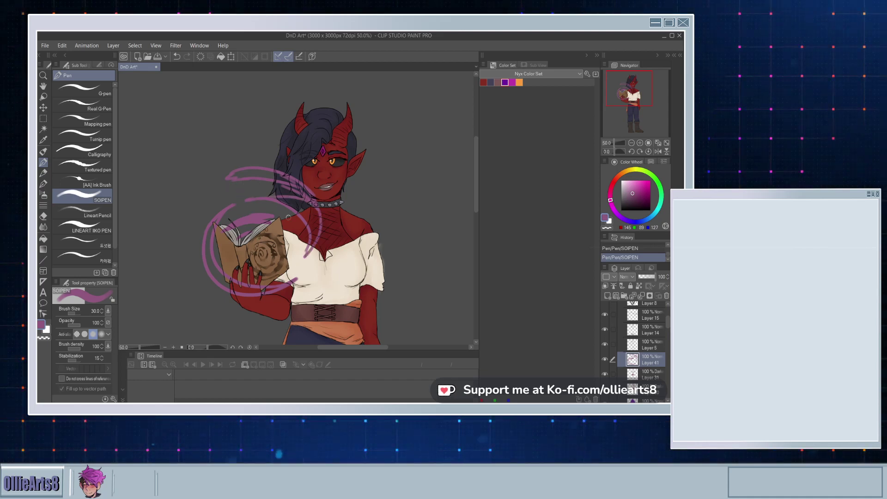
key(ctrl+z)
key(ctrl+y)
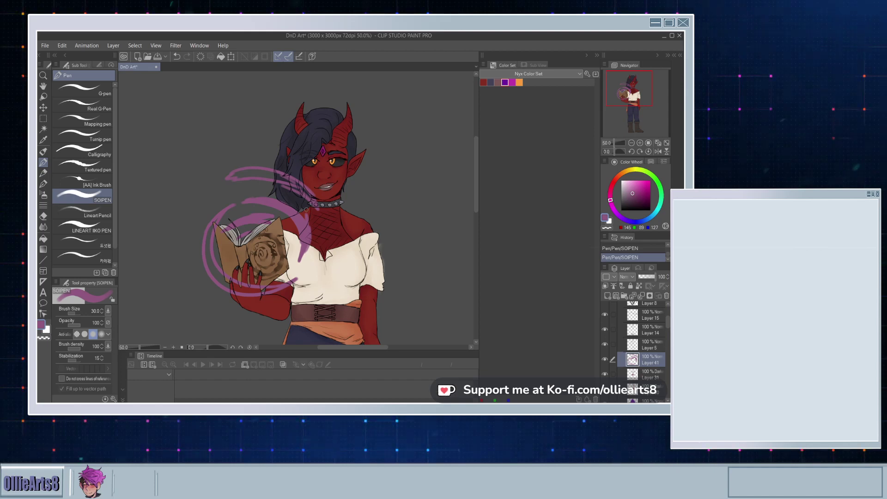
Step: Thicken the purple ring around the book and fill the outlined arc above it with the same purple
click(280, 190)
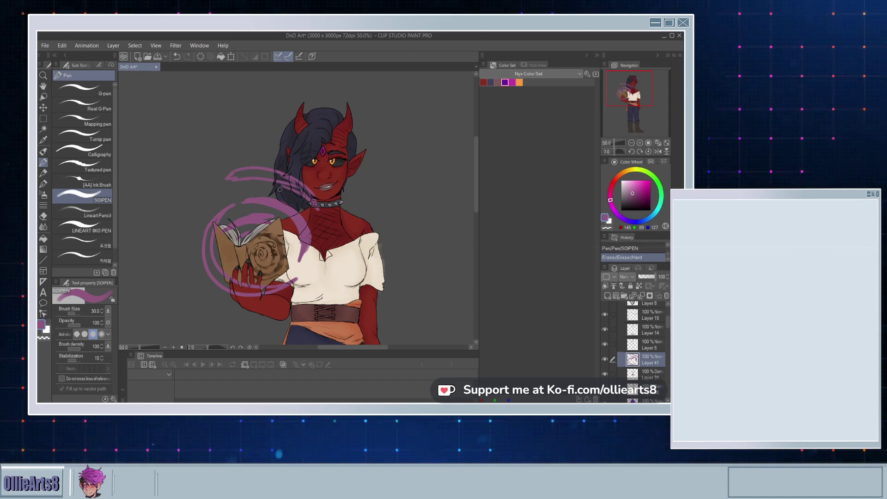
drag(211, 239, 214, 224)
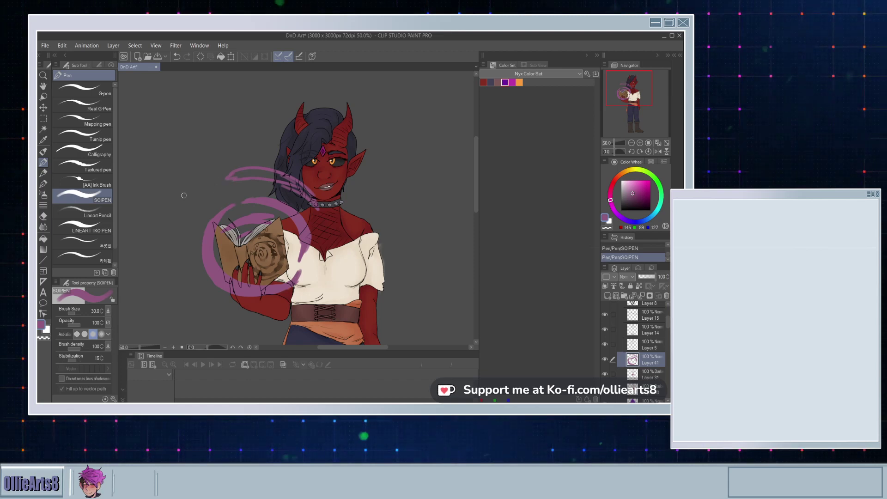
click(43, 238)
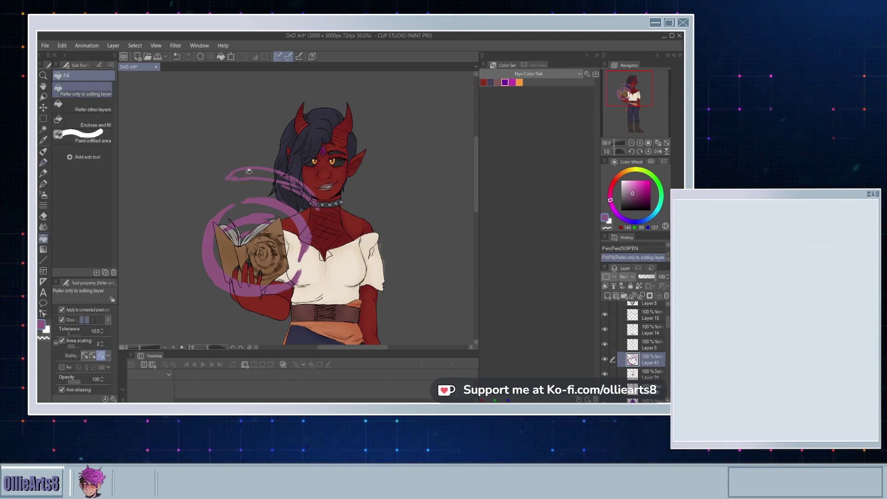
click(248, 177)
Step: Add short outer purple arcs along the swirl's upper-left, left and lower edges with the SOIPEN pen
click(43, 163)
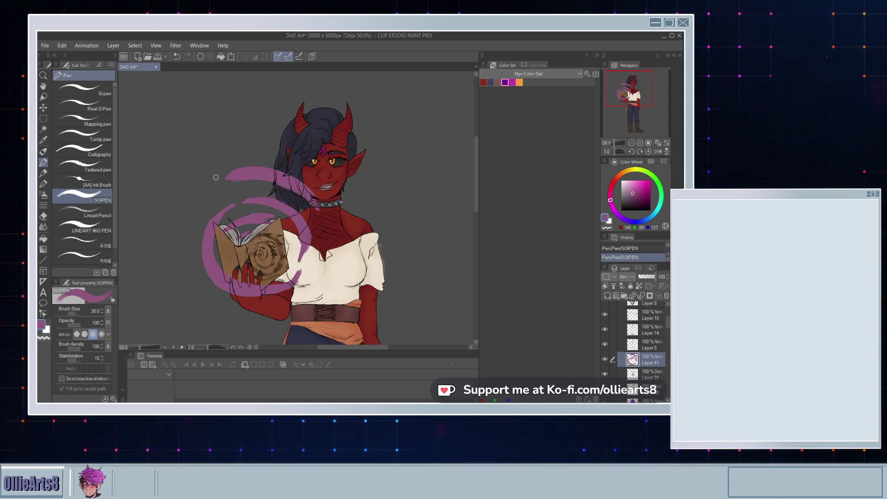
drag(213, 181, 216, 185)
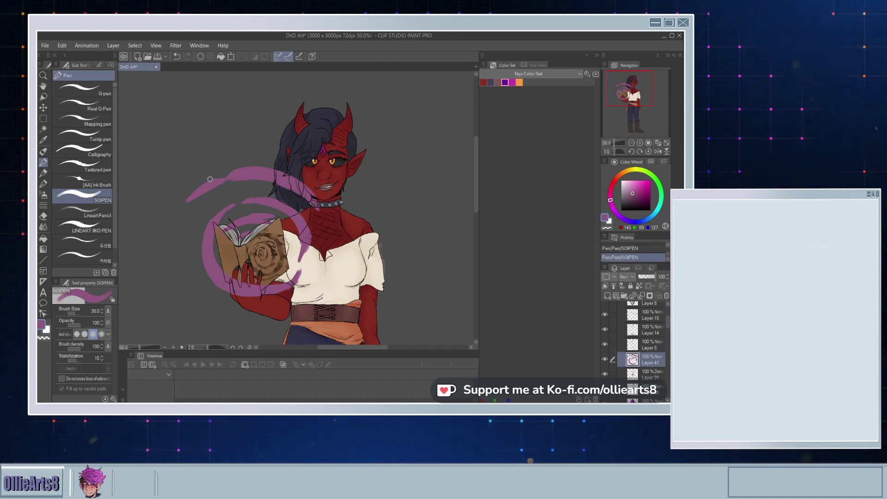
key(ctrl+z)
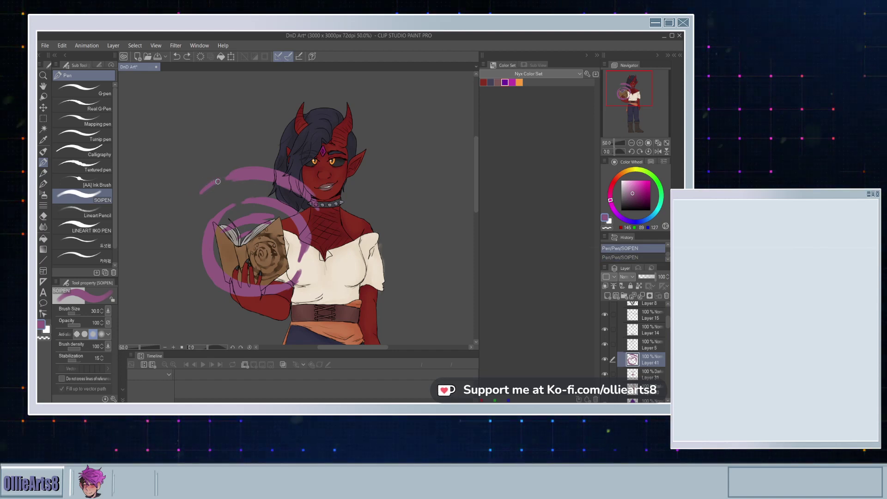
key(ctrl+y)
key(ctrl+z)
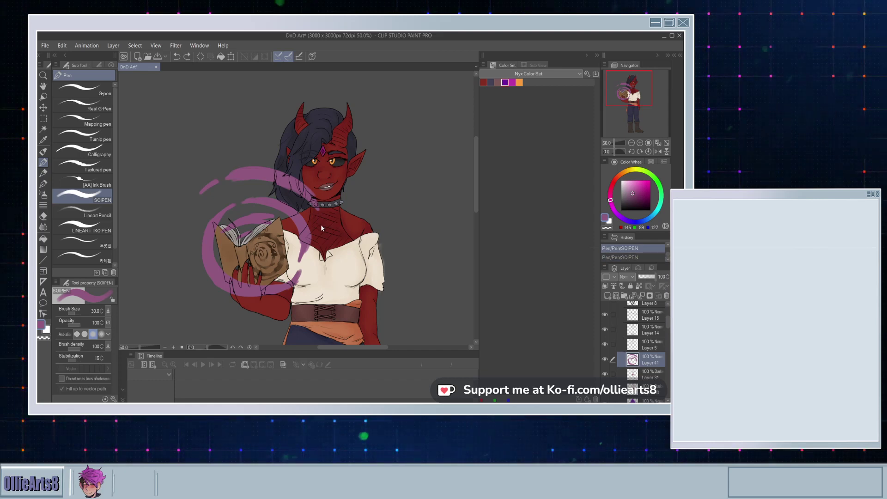
key(ctrl+y)
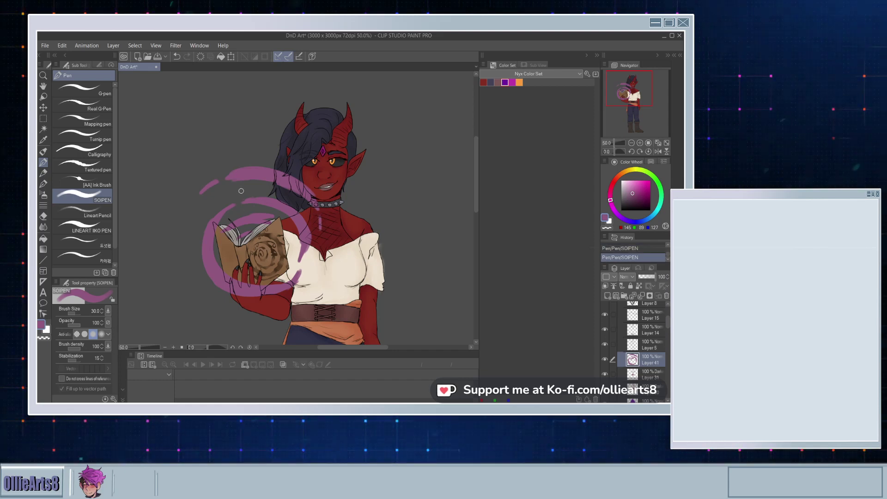
drag(241, 192, 201, 213)
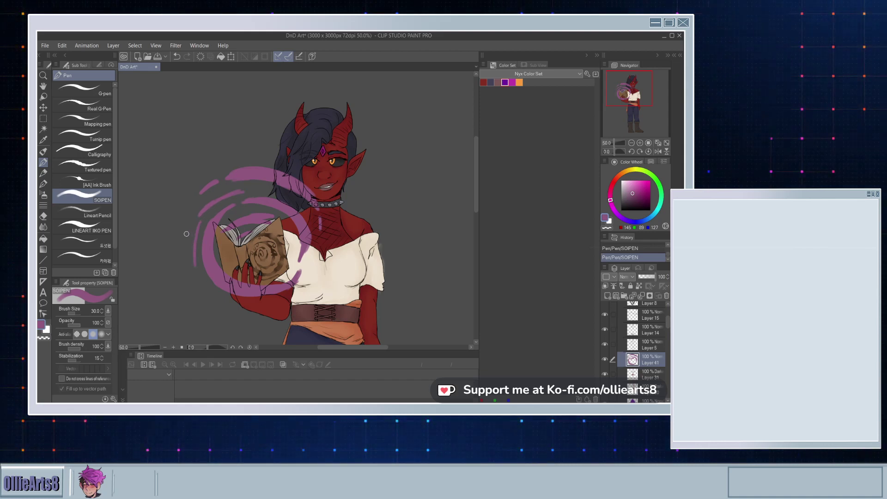
drag(247, 305, 275, 298)
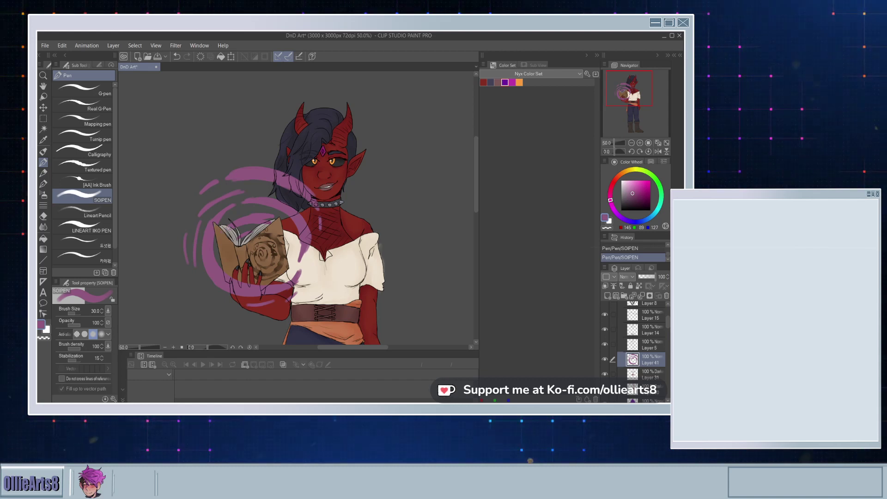
Step: Erase the purple overlapping the book's pages with the Hard eraser
click(229, 228)
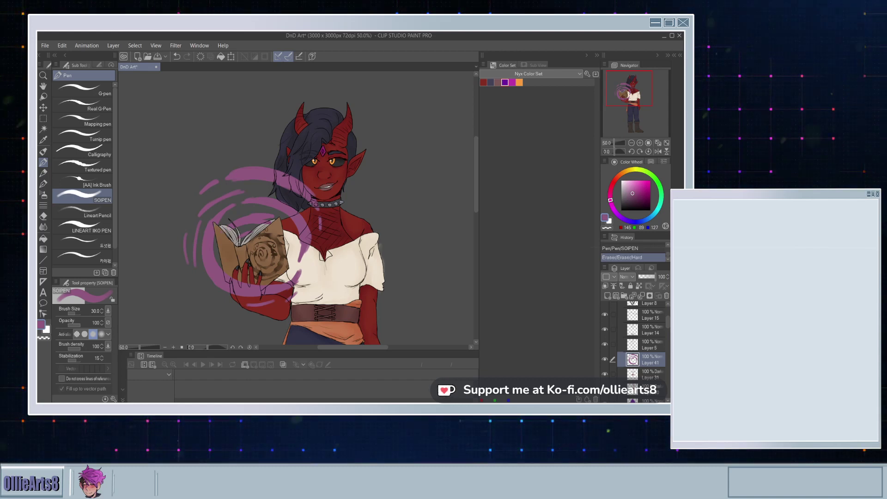
drag(235, 236, 239, 242)
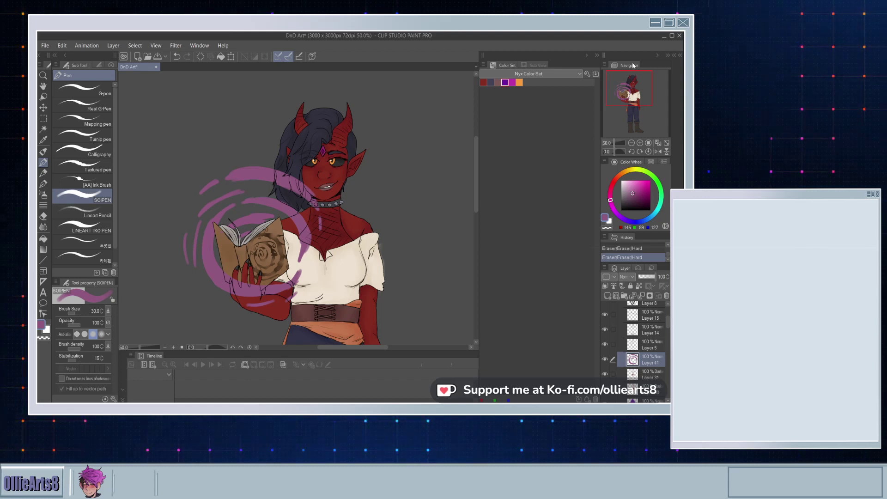
Step: Try Multiply and Overlay blending on the swirl layer and compare the effect against the character
click(621, 78)
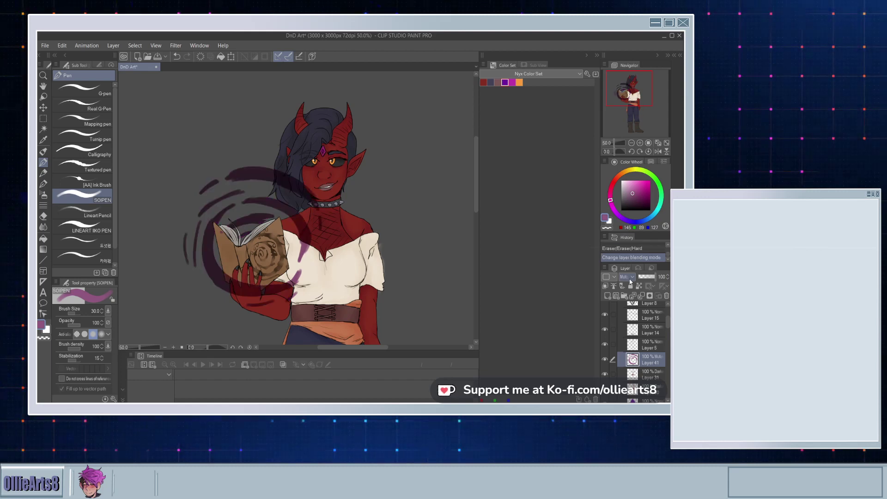
click(632, 146)
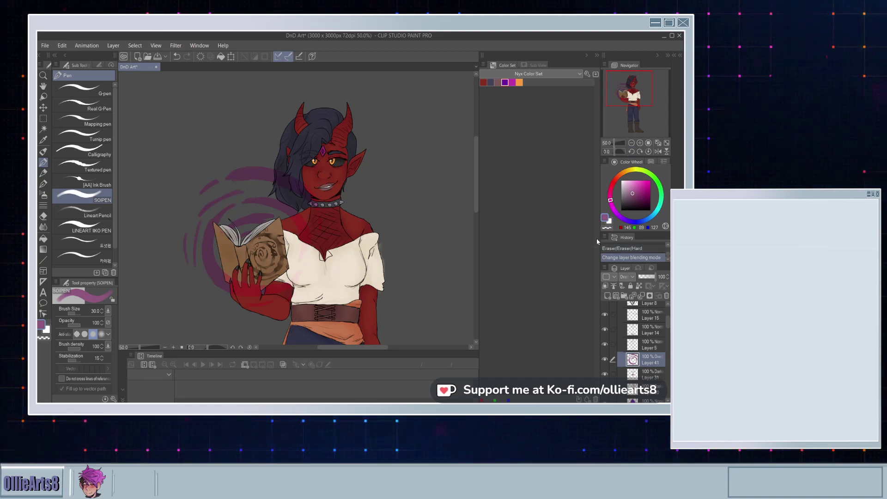
scroll(433, 196, down, 1)
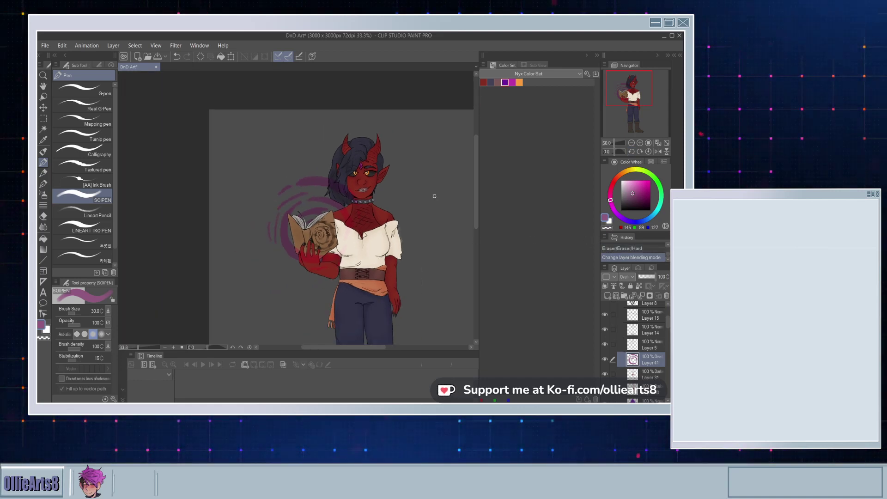
scroll(338, 263, up, 1)
scroll(339, 263, up, 3)
scroll(358, 182, down, 4)
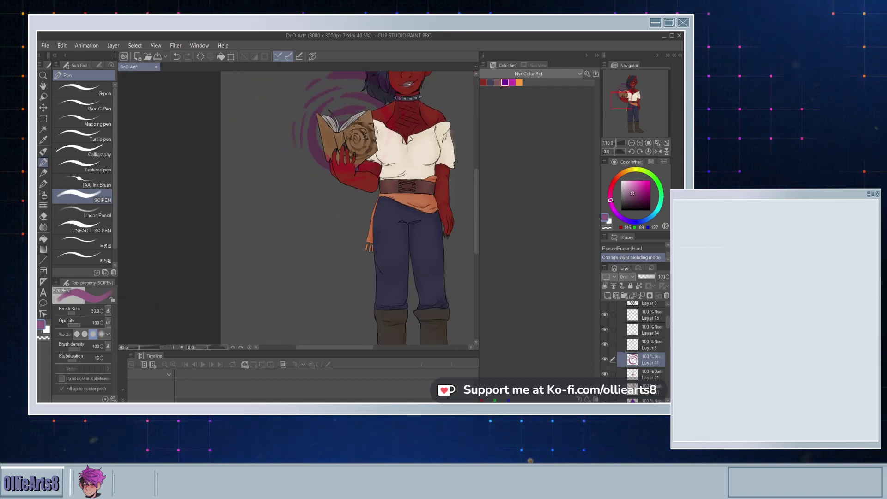
Step: Erase the purple overlapping the book cover's lower edges, the fingers and the forearm with the Hard eraser
scroll(358, 182, up, 3)
scroll(358, 182, up, 2)
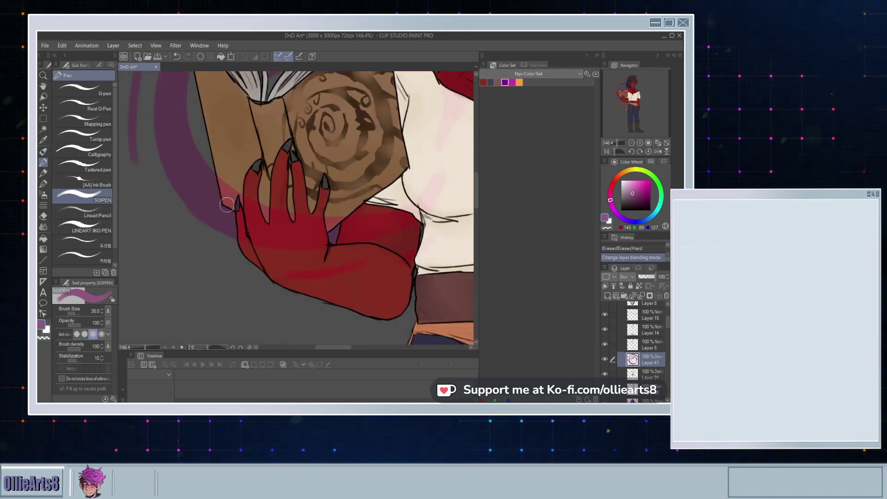
drag(222, 171, 229, 197)
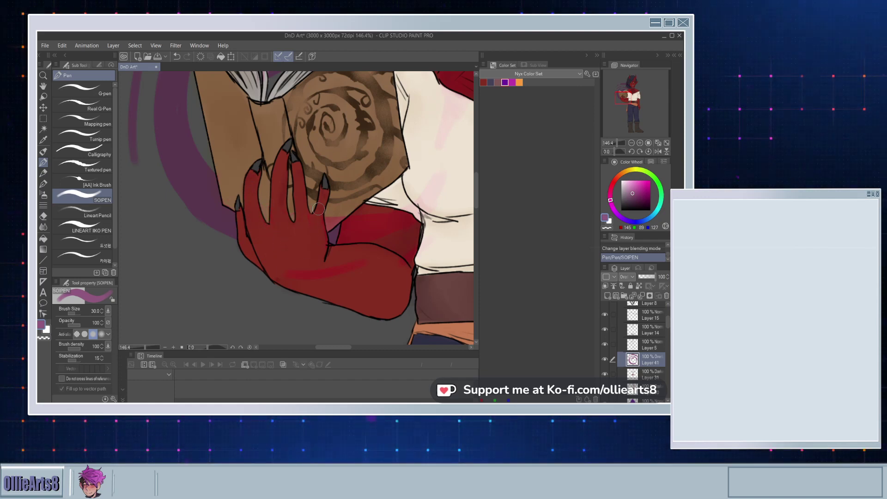
drag(314, 207, 304, 210)
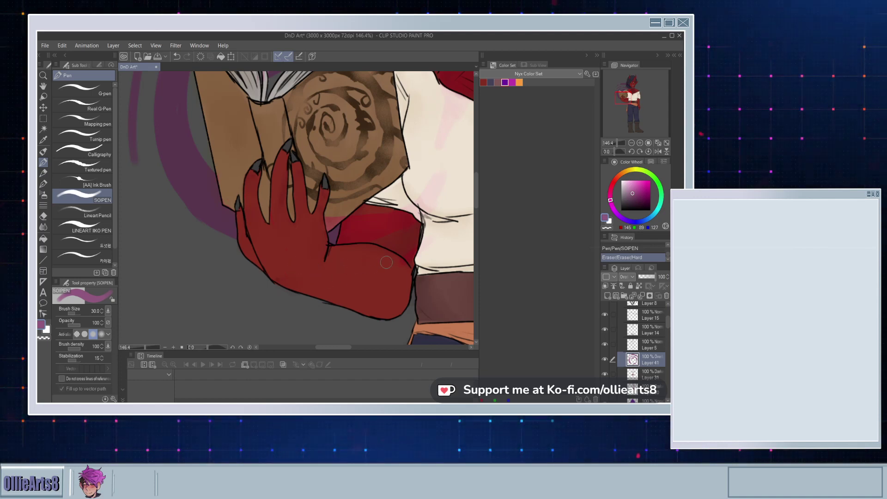
mouse_move(406, 248)
mouse_down()
mouse_move(424, 235)
mouse_move(422, 252)
mouse_move(414, 258)
mouse_move(419, 203)
mouse_up()
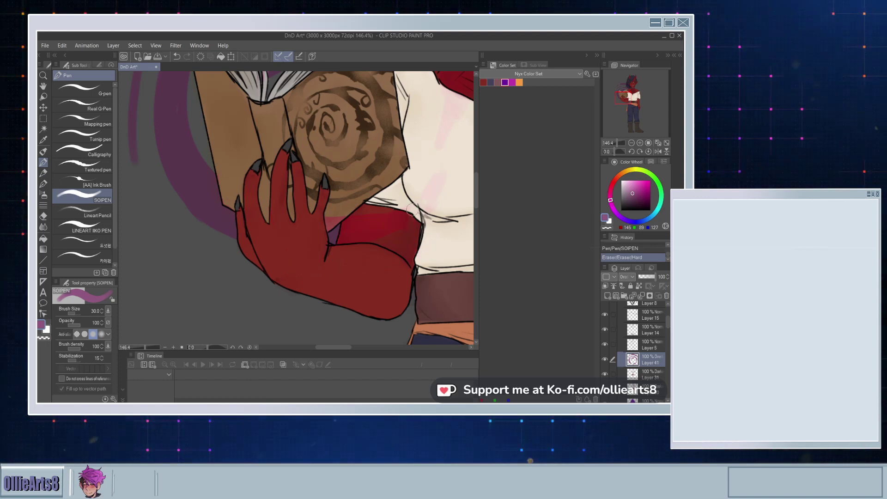
key(ctrl+z)
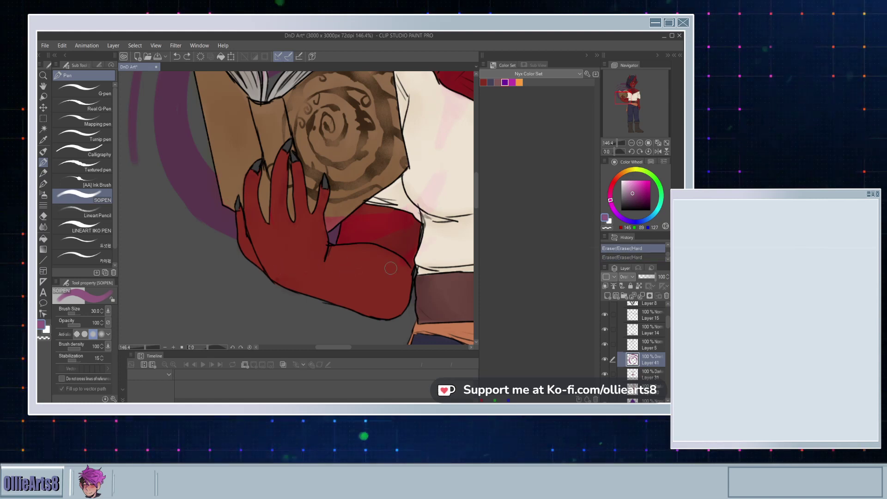
key(ctrl+y)
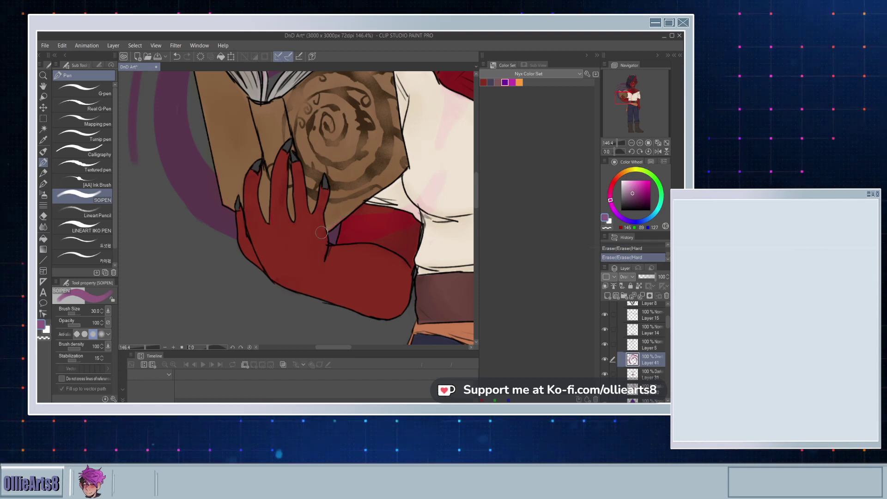
scroll(279, 270, down, 5)
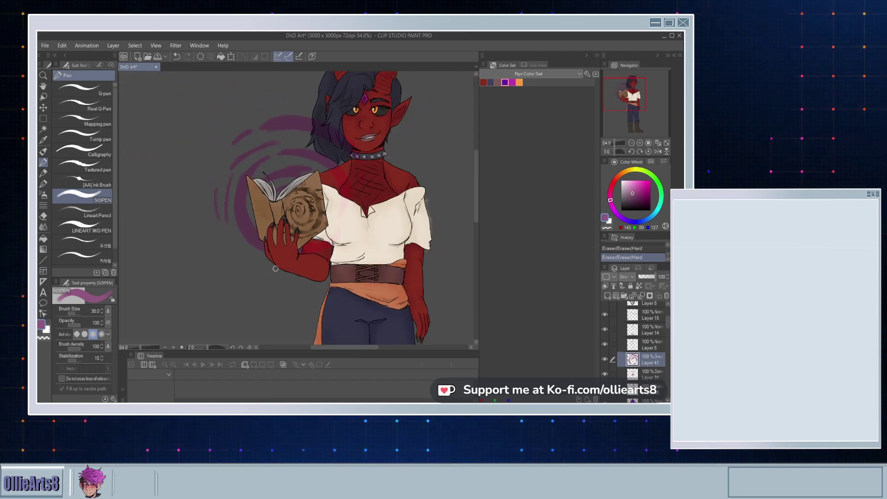
scroll(276, 269, up, 2)
scroll(275, 269, down, 1)
scroll(275, 269, up, 2)
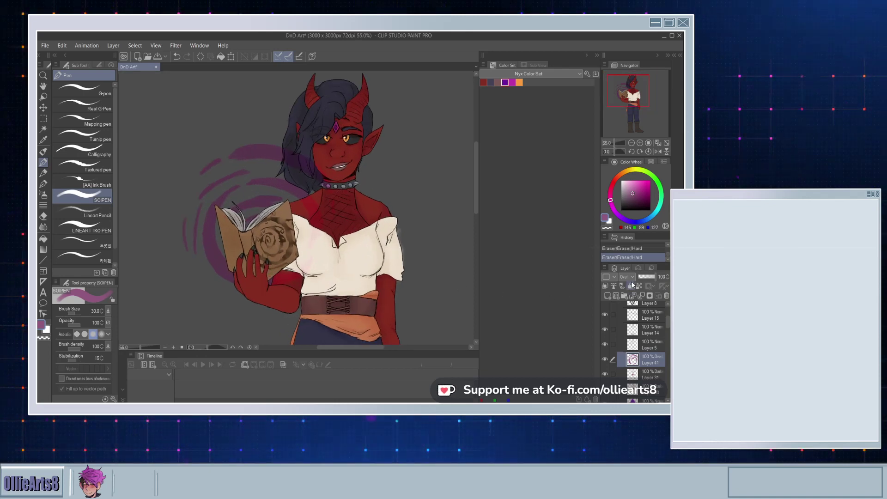
Step: Set the purple swirl layer to Soft Light blending and duplicate the layer
click(641, 154)
scroll(278, 246, down, 2)
scroll(278, 246, up, 1)
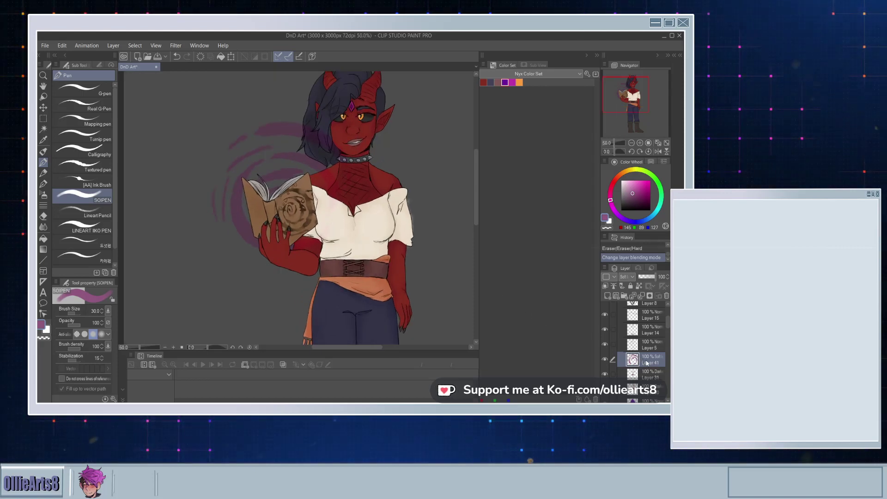
key(ctrl+j)
Step: Fill the large ring around the book on the duplicated swirl layer with white
drag(639, 208, 563, 126)
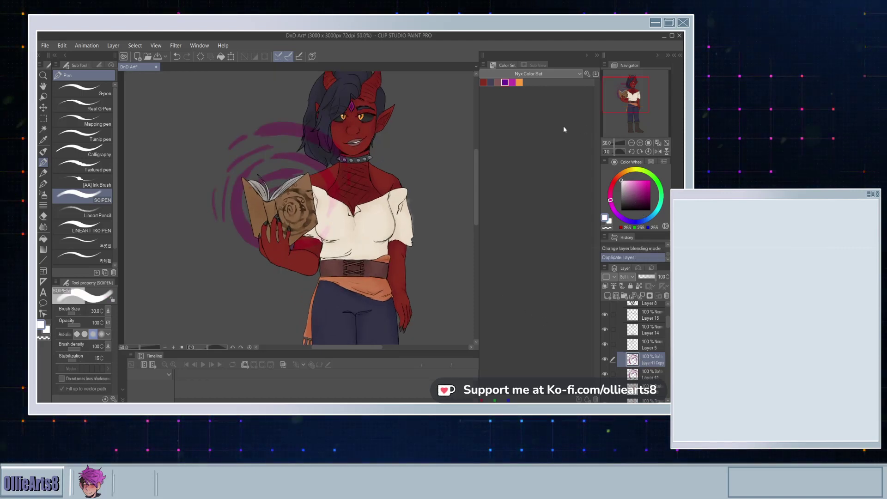
click(43, 238)
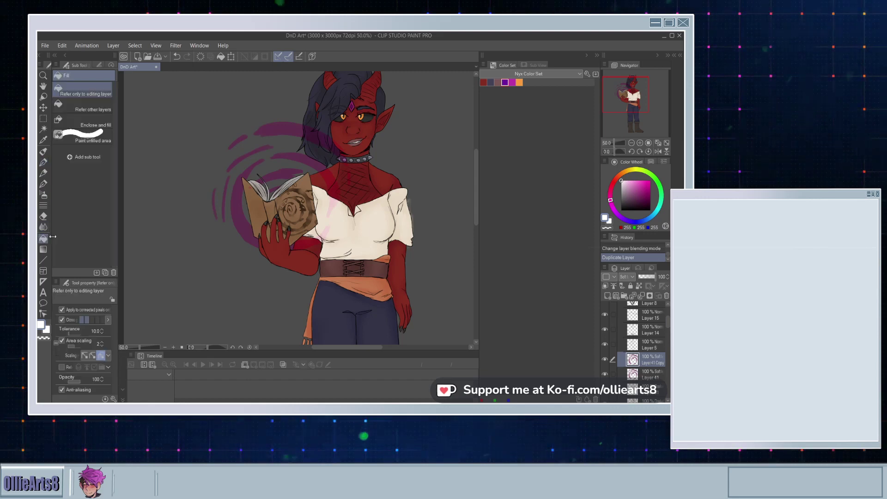
click(247, 216)
click(280, 191)
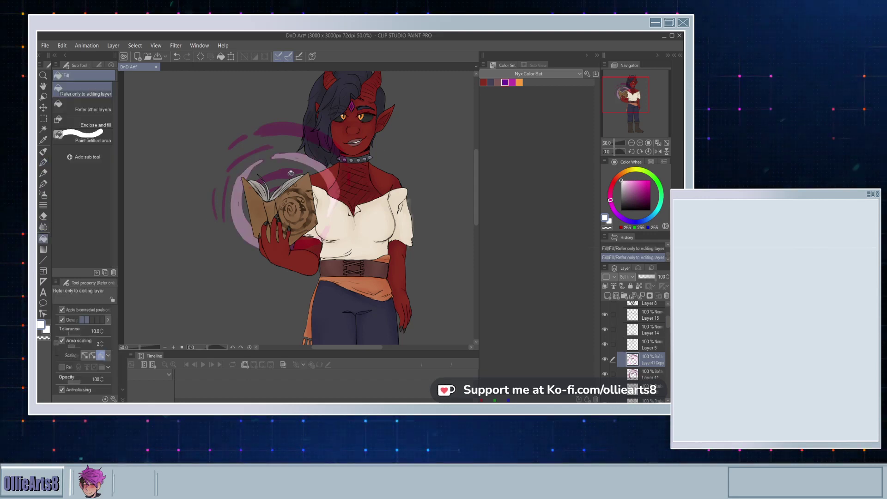
scroll(263, 182, up, 1)
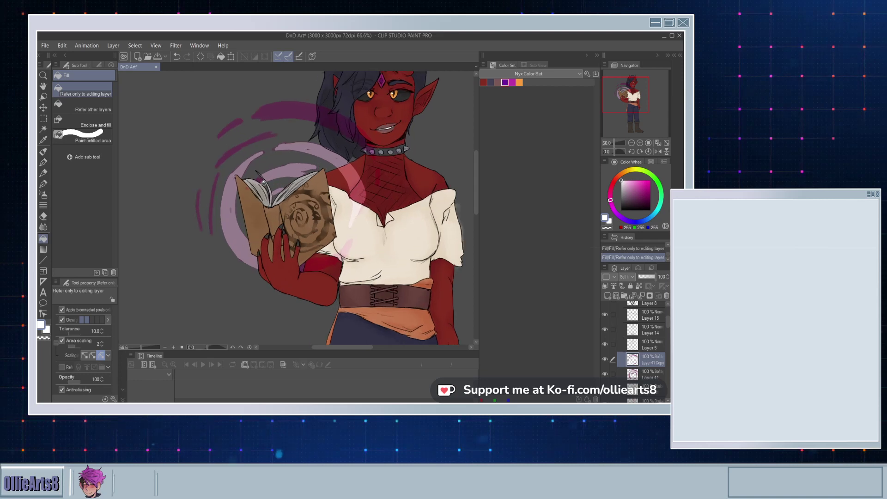
Step: Fill the duplicated swirl's remaining outer arcs and the small piece over the shirt with white
click(247, 142)
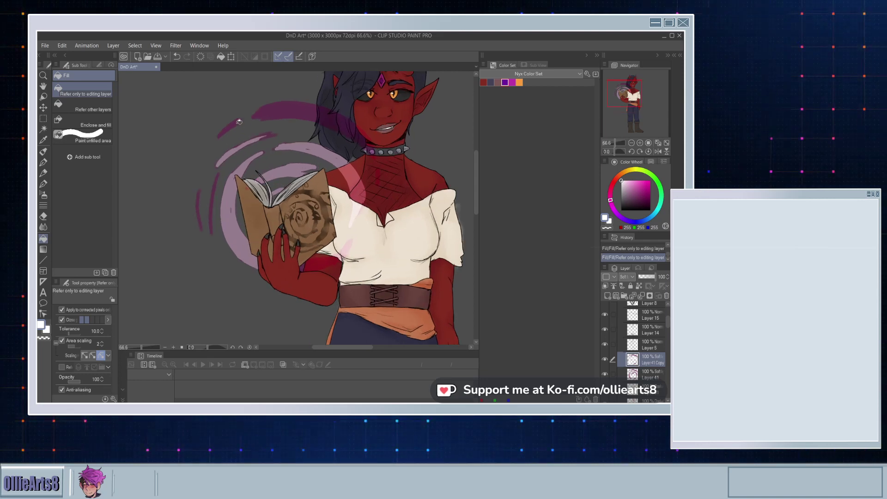
click(278, 114)
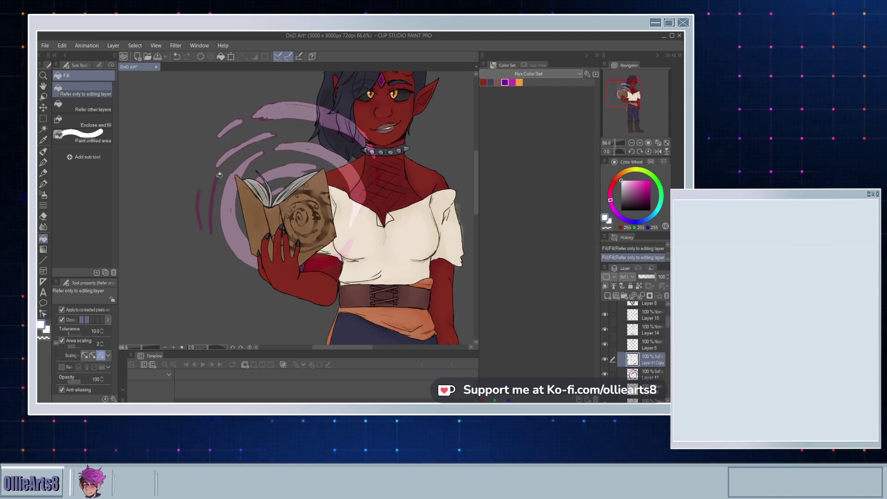
scroll(200, 209, up, 5)
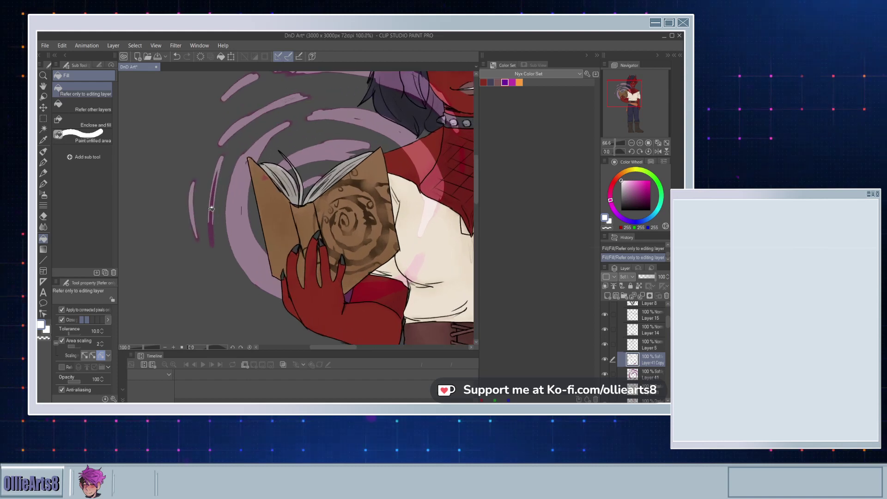
click(210, 261)
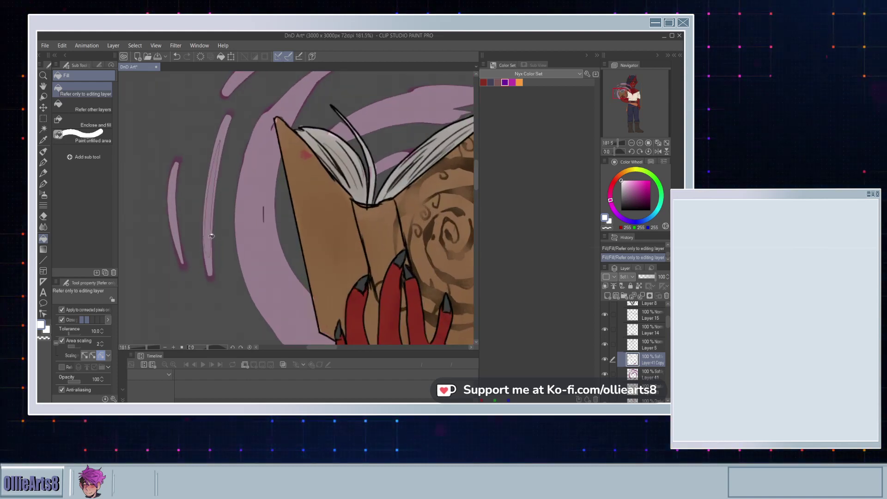
scroll(210, 262, down, 5)
scroll(345, 265, up, 3)
click(348, 256)
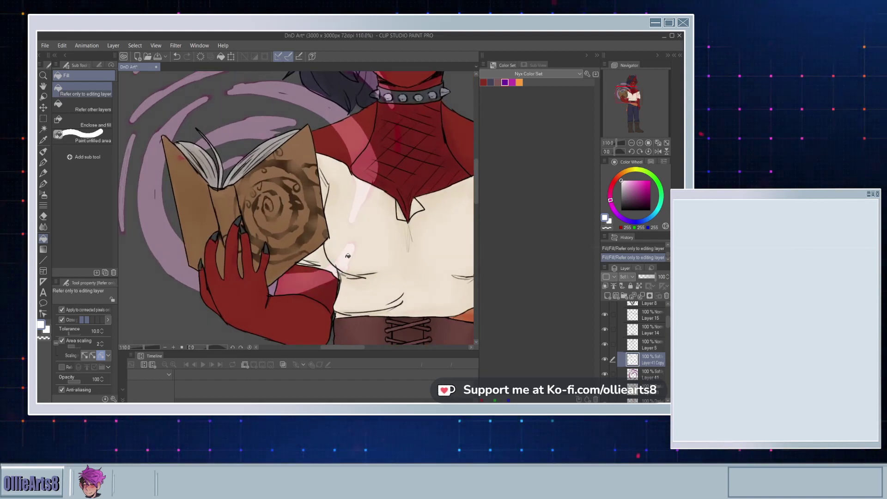
scroll(271, 279, down, 5)
scroll(265, 279, up, 1)
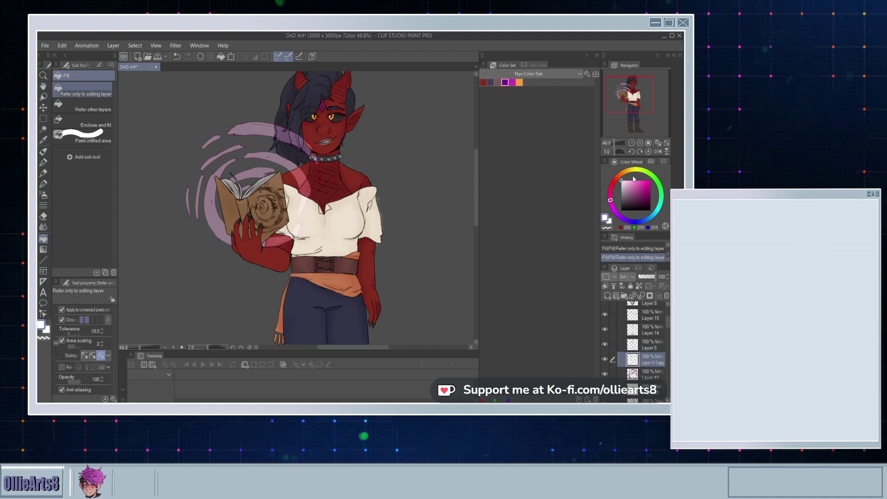
Step: Move the purple swirl layer above its white copy, then set the copy to Add blending at 100% opacity
click(633, 176)
click(635, 372)
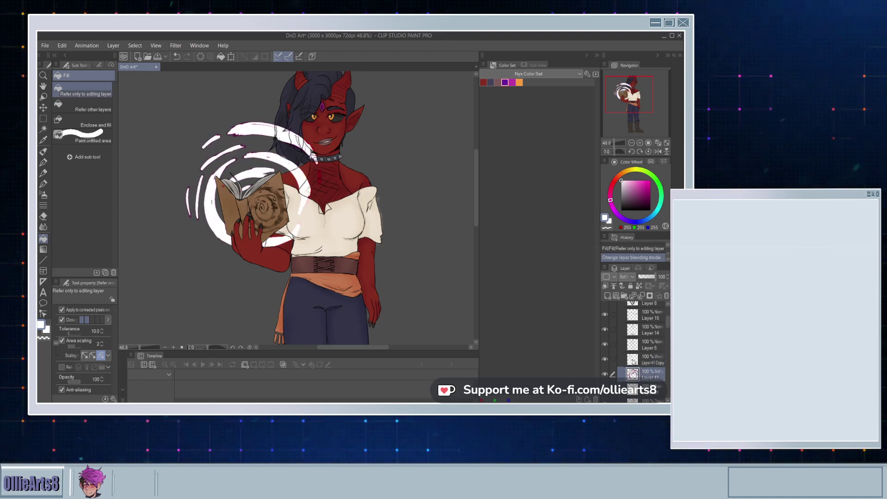
drag(634, 356, 634, 356)
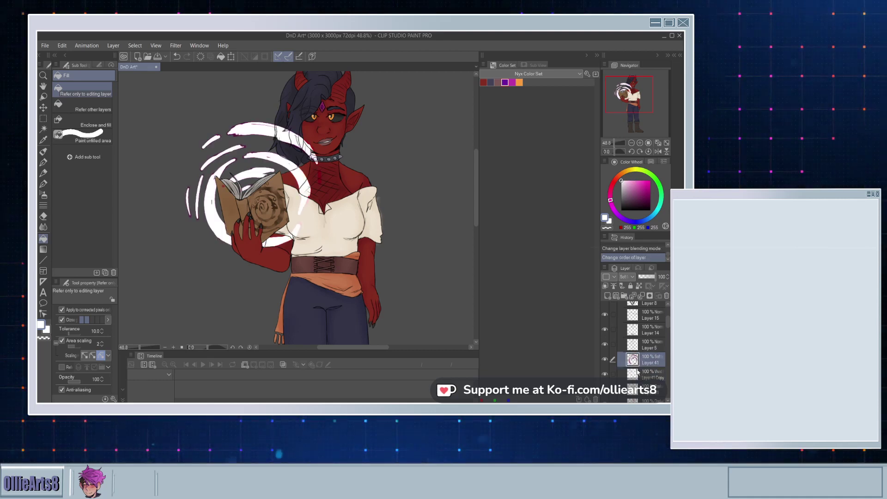
click(639, 372)
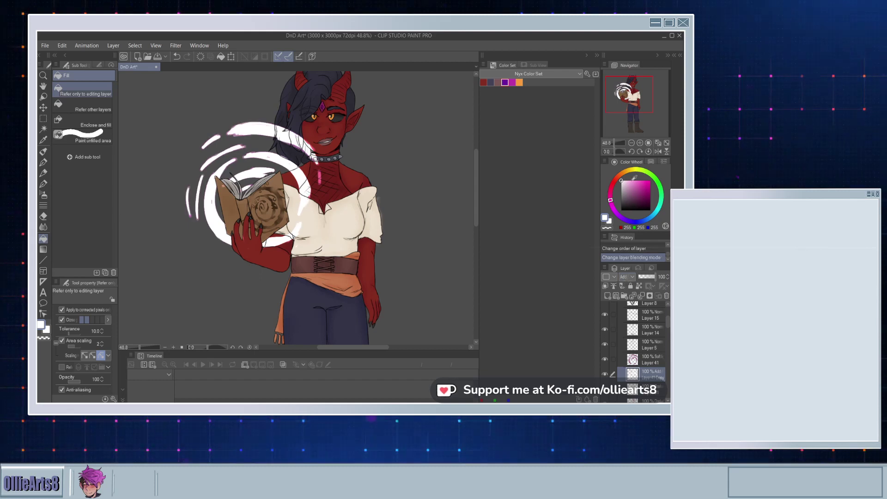
click(645, 276)
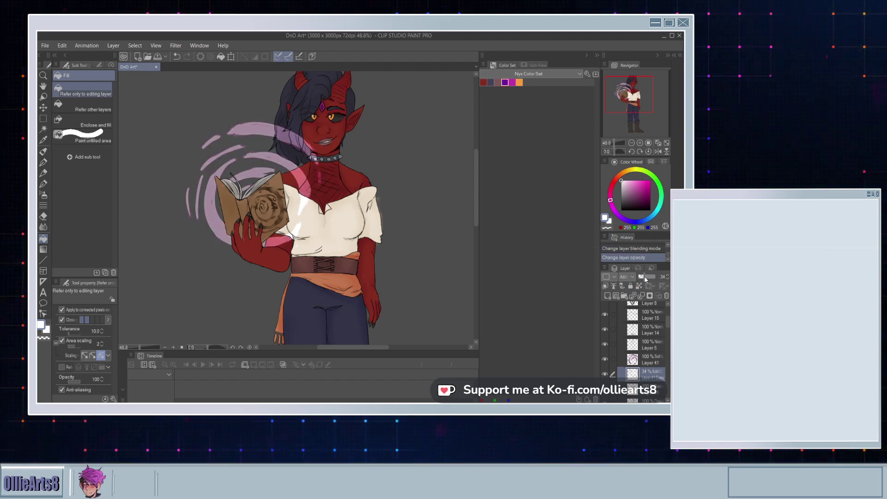
drag(645, 279, 655, 277)
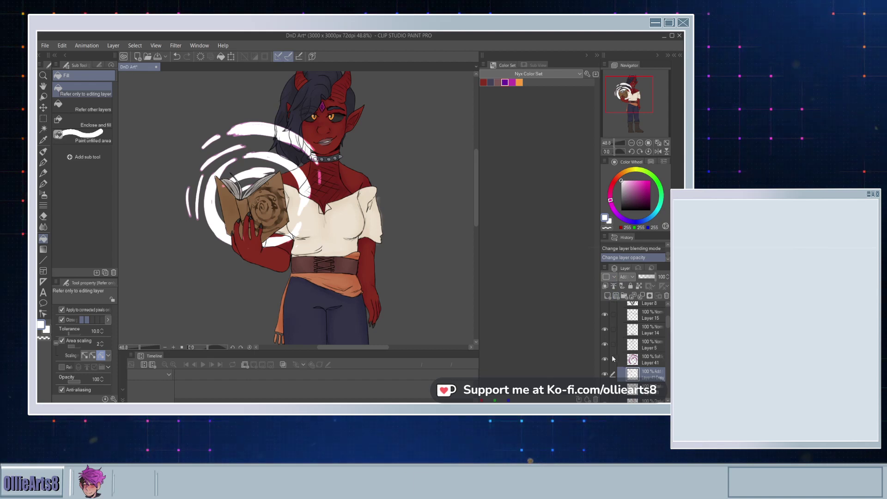
Step: Hide the white swirl copy and set the purple swirl layer to Hard Light blending
click(604, 375)
click(621, 360)
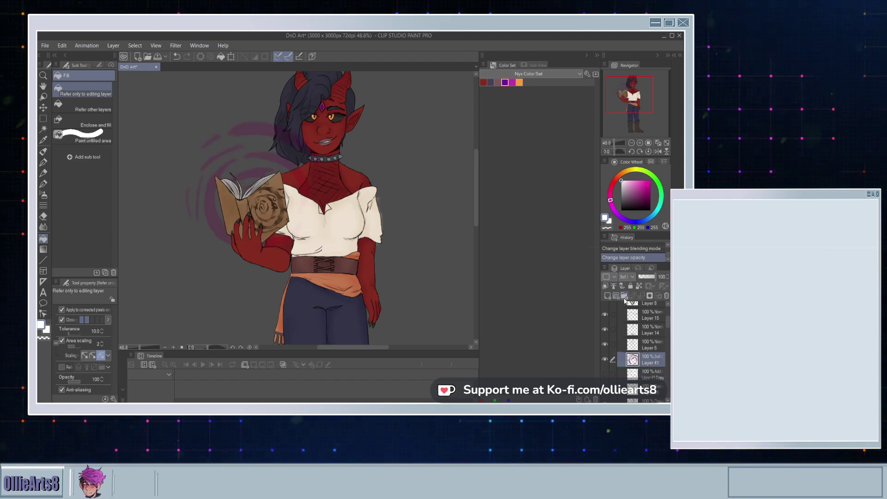
scroll(625, 278, down, 1)
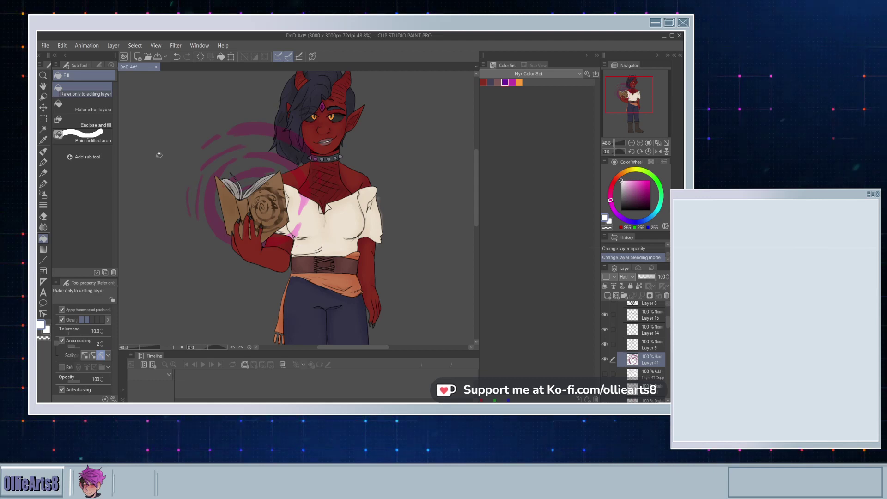
Step: Erase the stray purple on the book cover's upper corner with the Hard eraser
scroll(214, 198, up, 5)
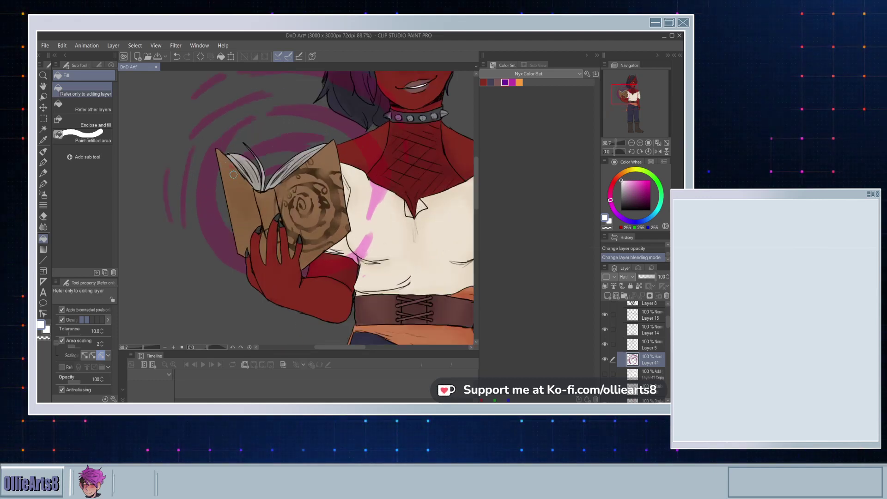
drag(240, 165, 246, 158)
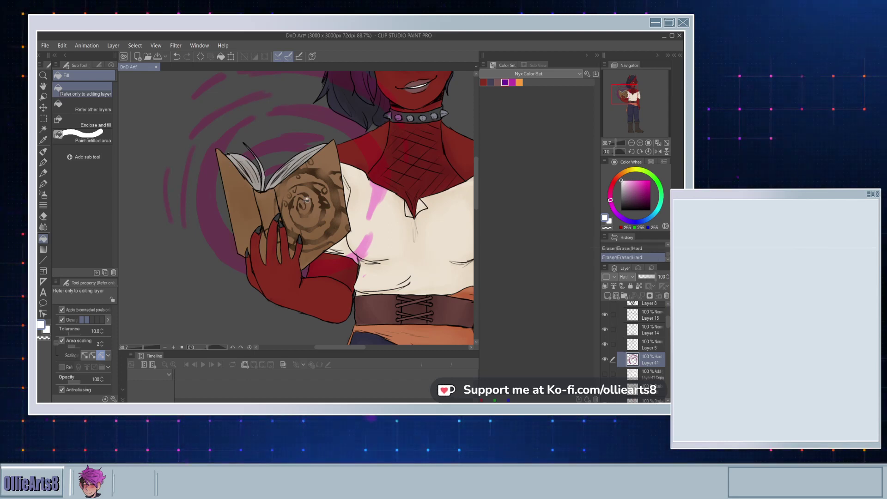
scroll(306, 199, down, 2)
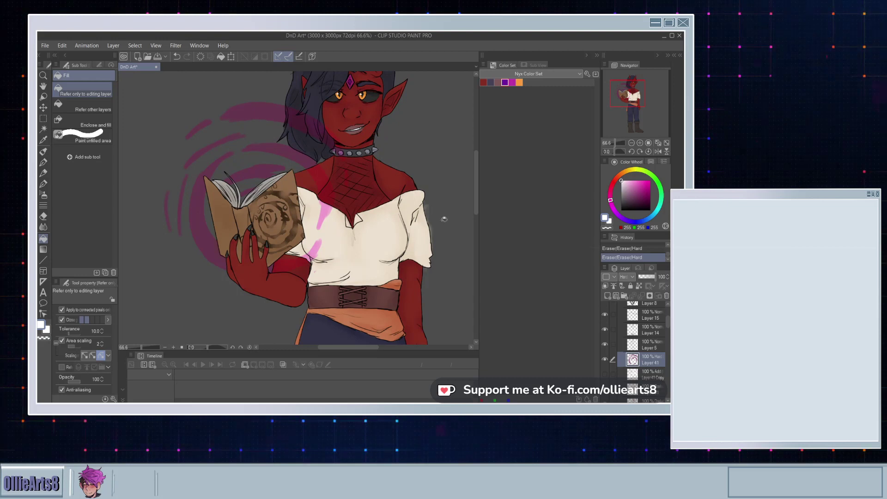
Step: Show the white swirl copy and hide the purple swirl layer
click(604, 373)
click(604, 359)
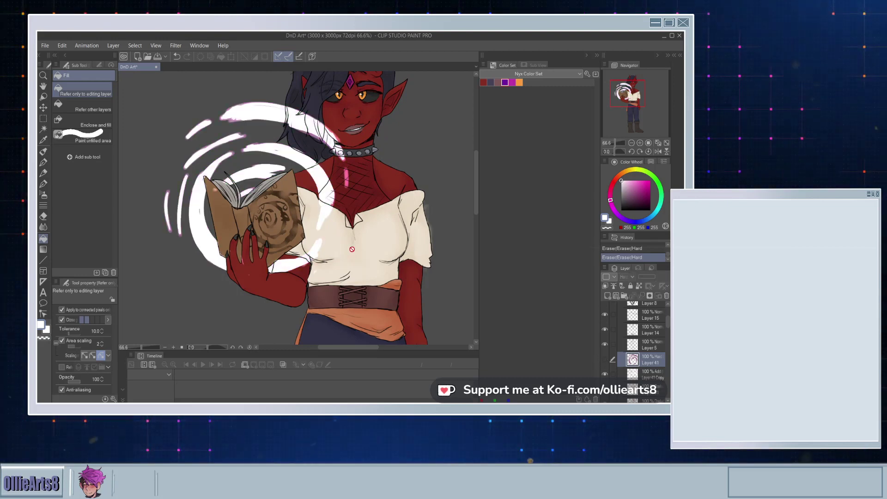
scroll(352, 249, up, 5)
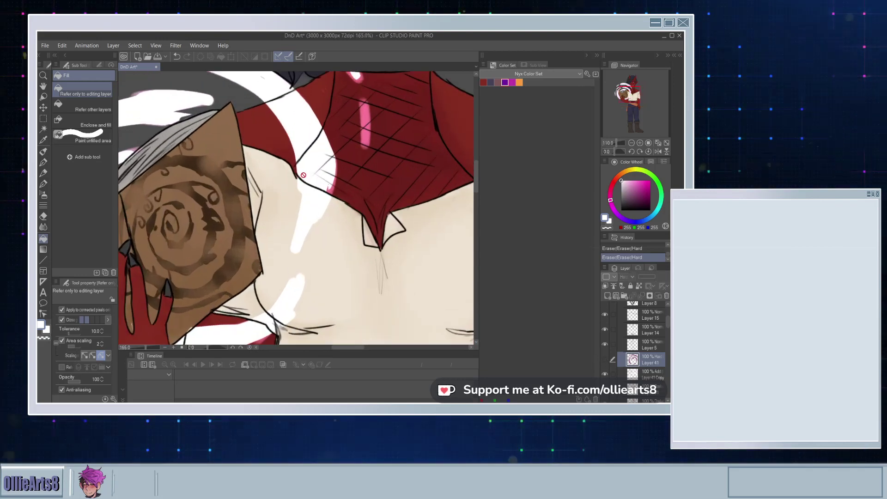
Step: Apply a Gaussian blur to the white swirl copy so its strokes around the book have soft edges
click(631, 376)
scroll(305, 158, down, 5)
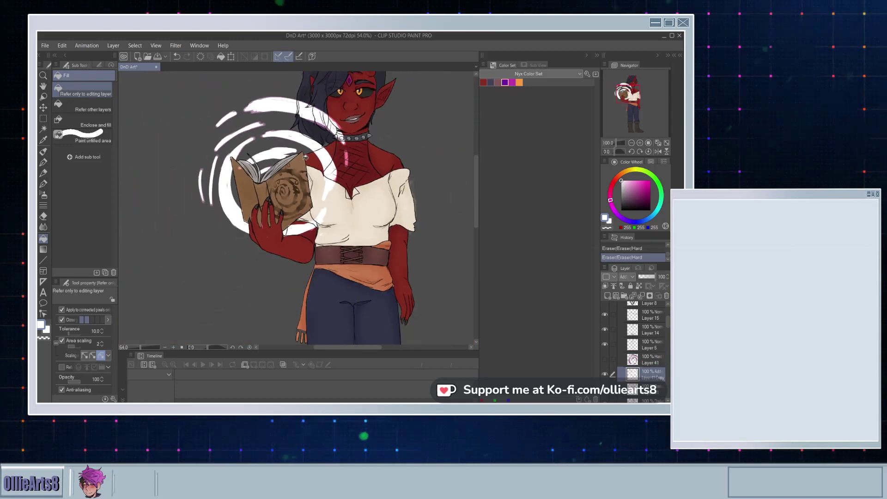
scroll(305, 157, up, 1)
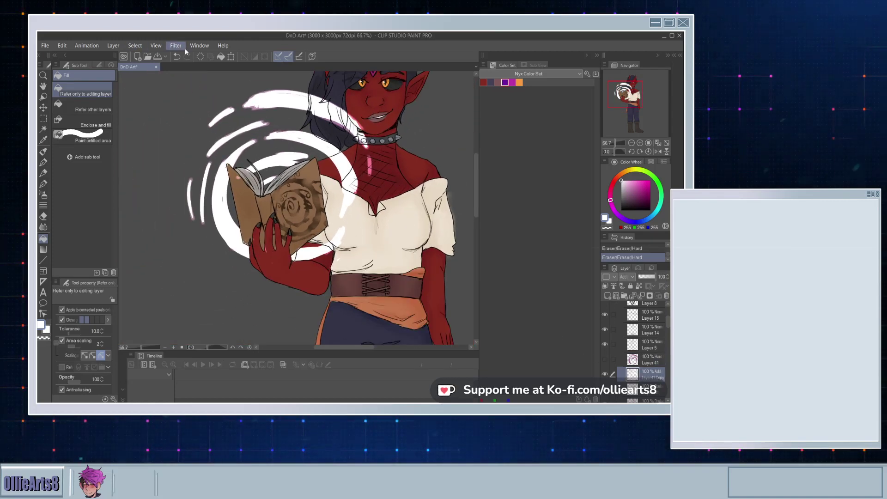
click(269, 80)
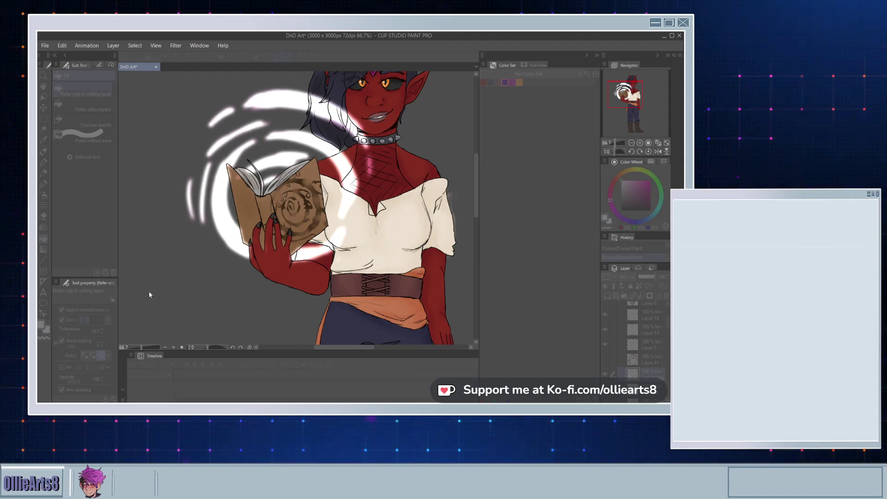
key(Return)
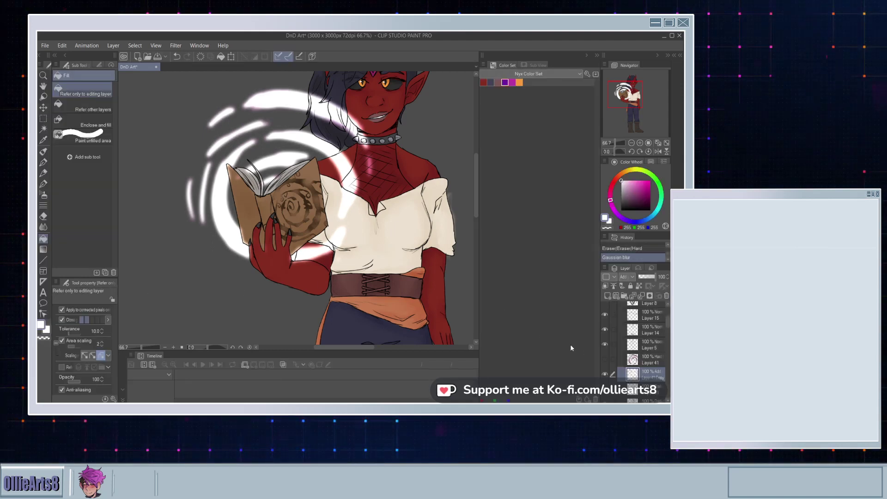
Step: Show the purple swirl layer and apply a second, stronger Gaussian blur to the white copy for a wider glow
click(604, 360)
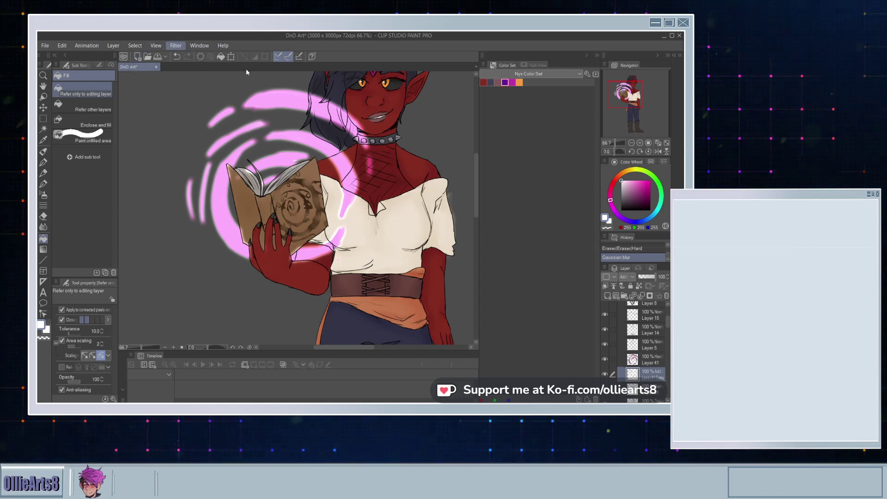
click(259, 80)
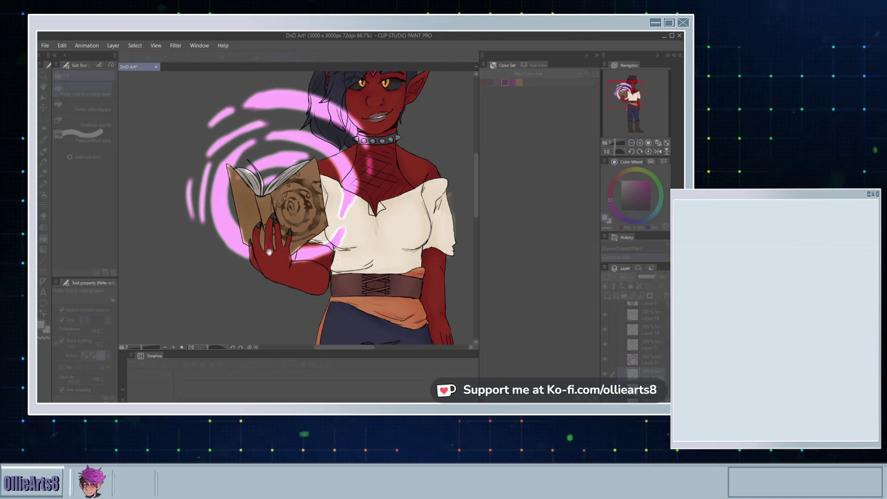
click(158, 287)
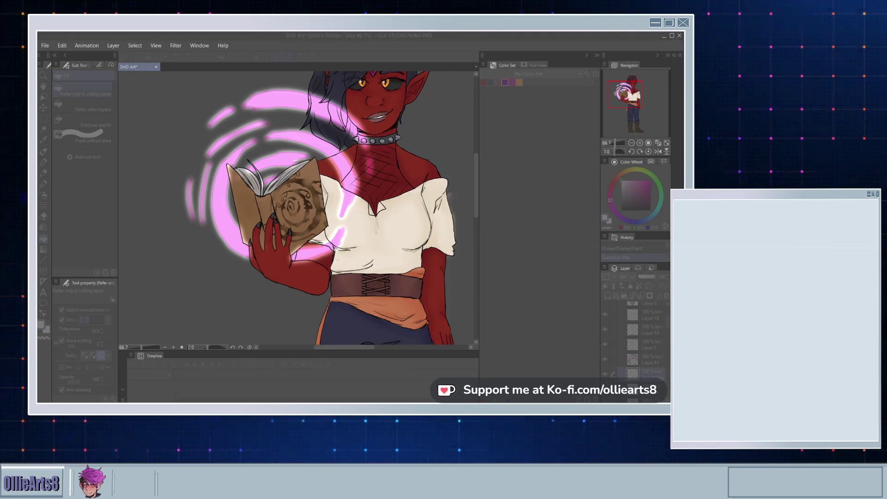
click(184, 294)
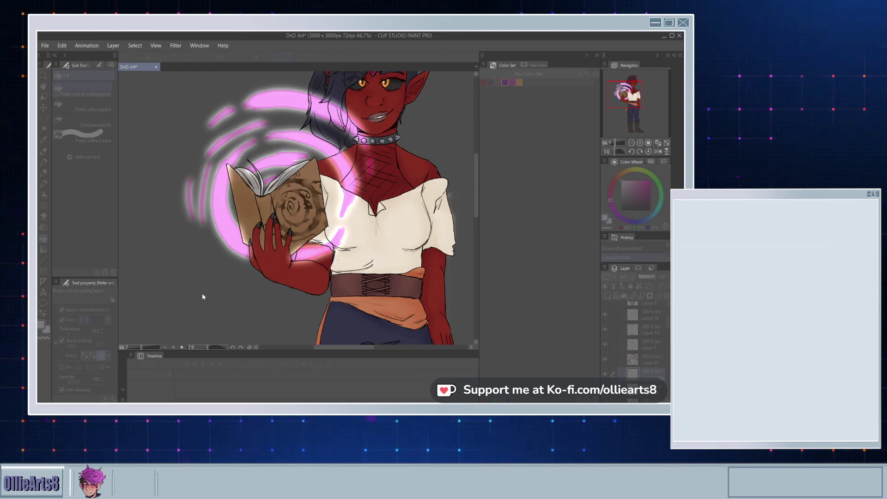
scroll(297, 195, down, 3)
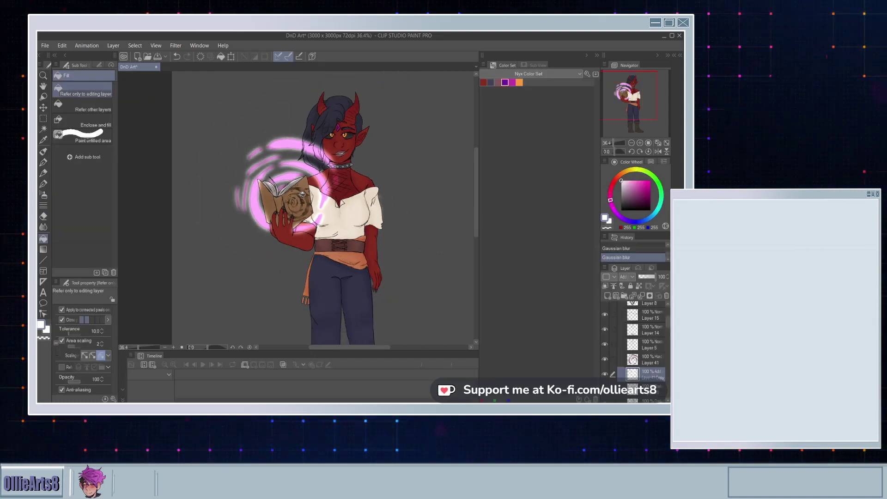
scroll(309, 164, up, 3)
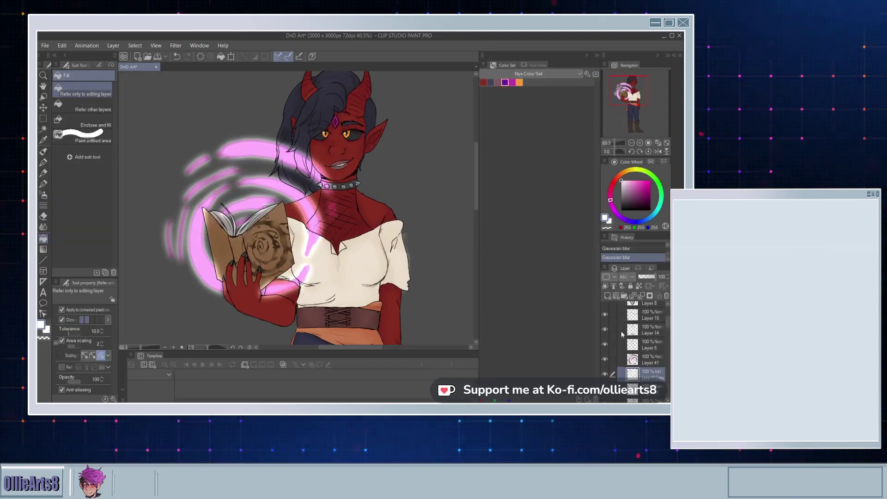
Step: Paint muted pink light reflections under the eyes and on the nose, lips and hair-side cheek on a new raster layer with the size 20 cel-shade brush
key(ctrl+shift+n)
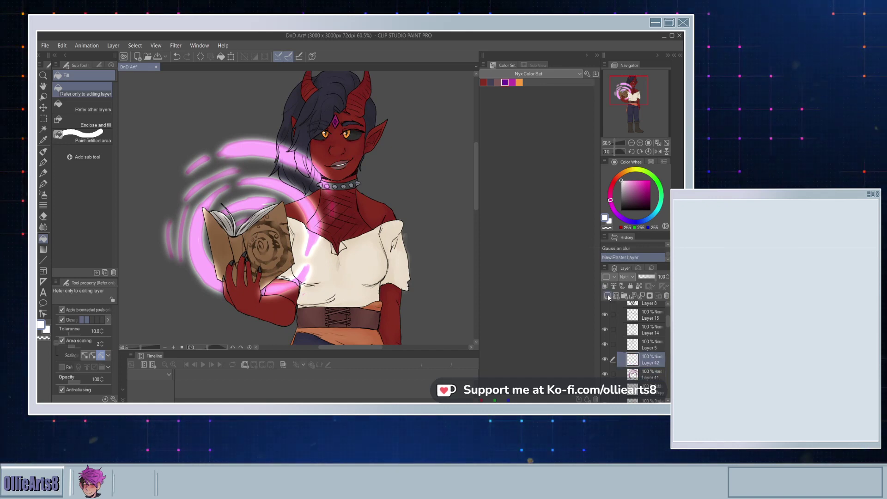
click(635, 187)
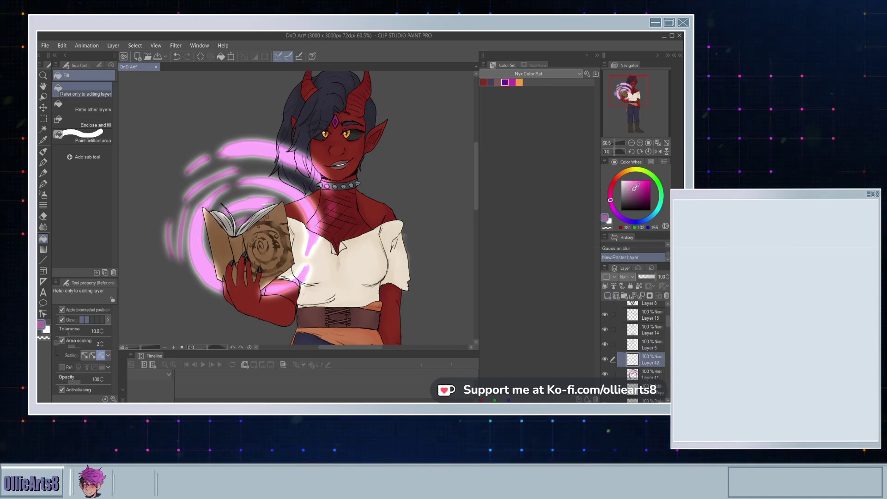
scroll(324, 161, up, 4)
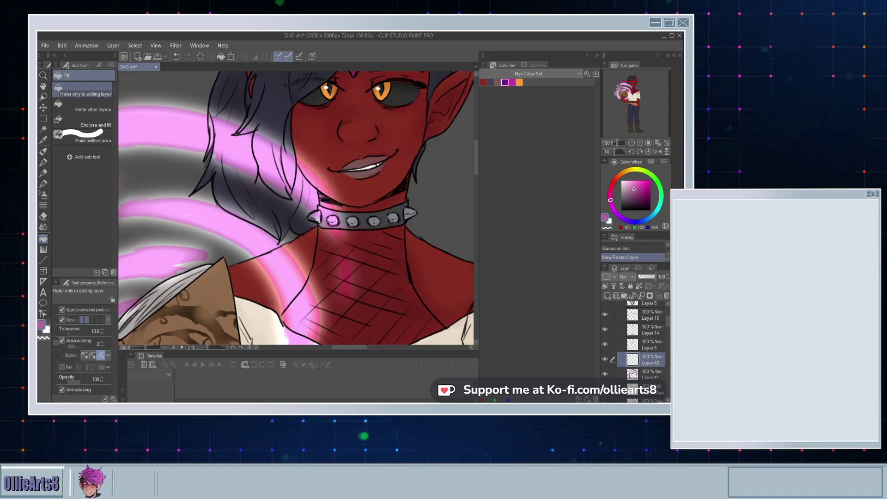
click(43, 183)
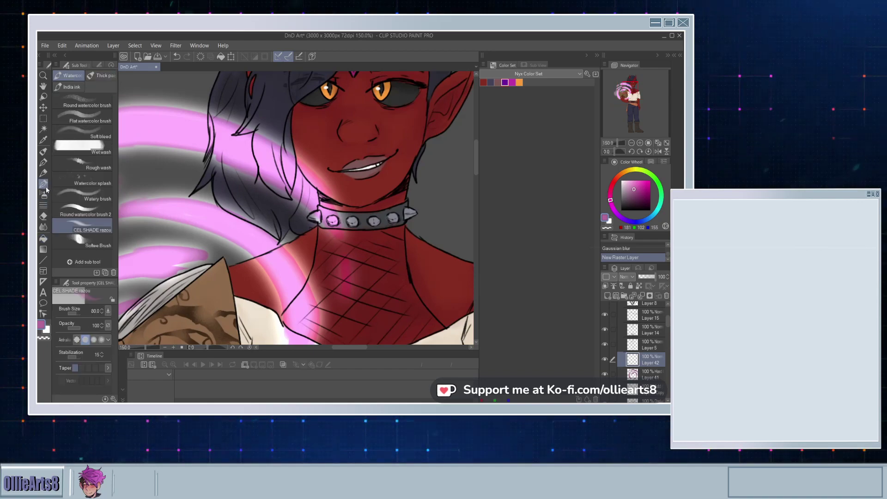
scroll(255, 208, down, 2)
scroll(256, 208, up, 2)
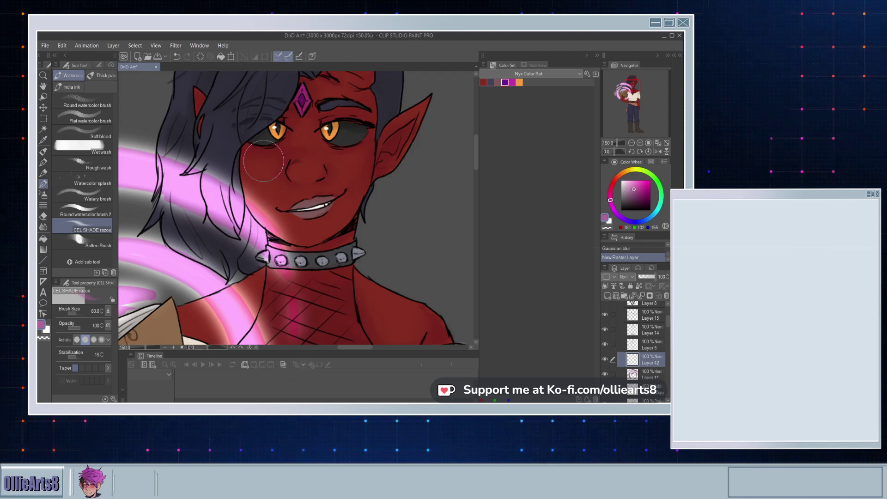
key(bracketleft)
key(bracketleft)
key(bracketleft)
key(bracketleft)
key(bracketleft)
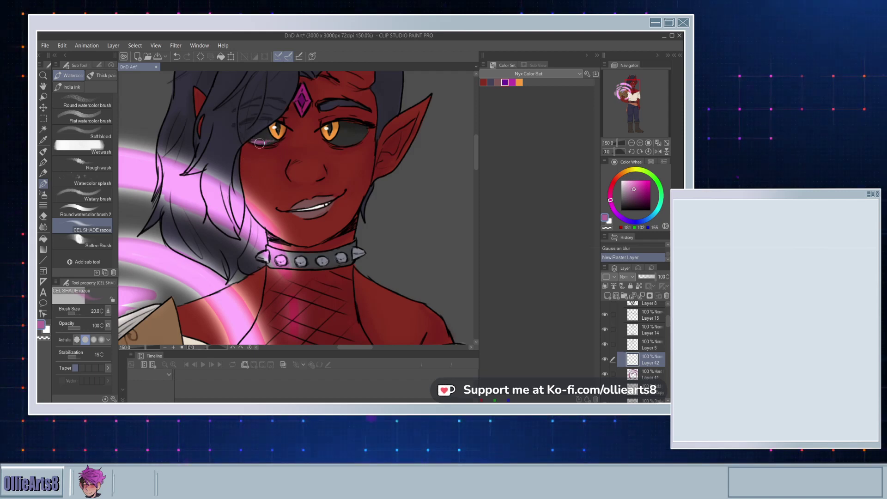
mouse_move(259, 143)
mouse_down()
mouse_move(277, 140)
mouse_move(270, 138)
mouse_up()
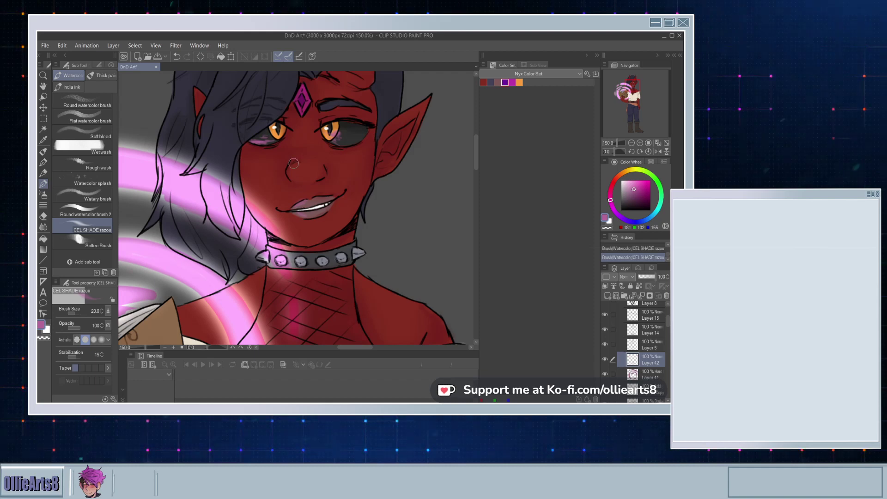
drag(289, 171, 290, 176)
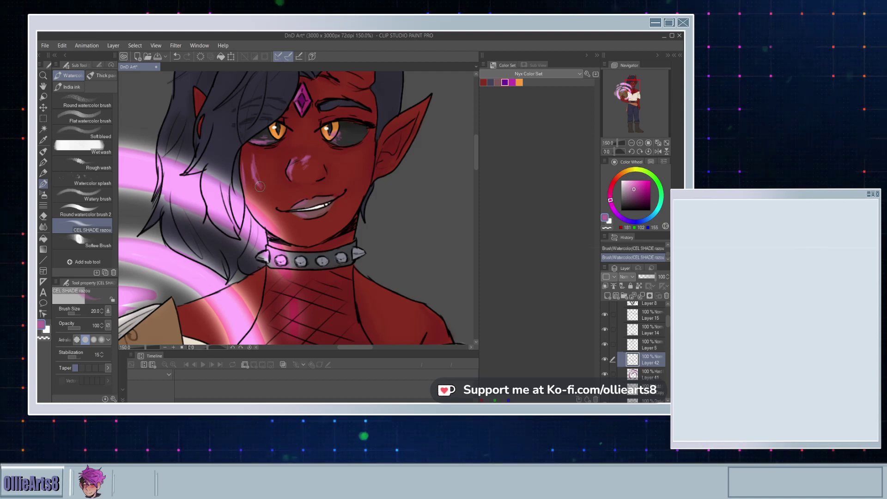
Step: Paint a thin vertical pink highlight on the cheek beside the nose, on the ear side of the face
scroll(305, 128, down, 4)
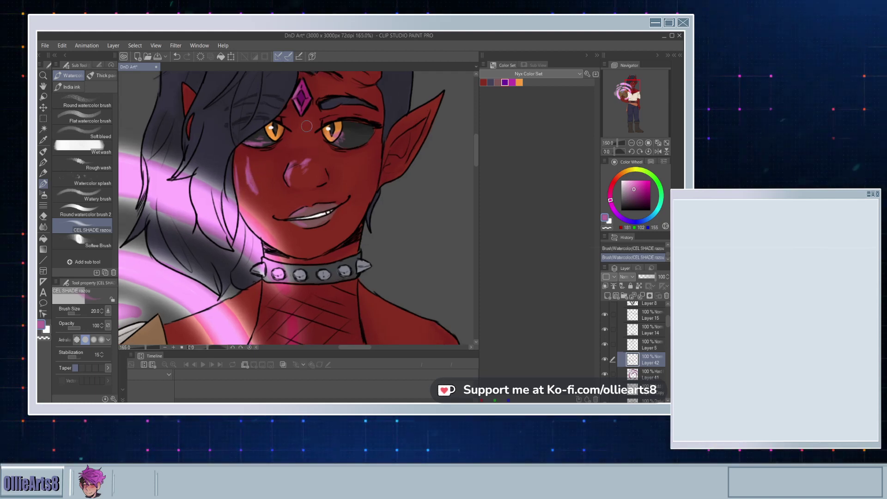
scroll(301, 190, up, 3)
scroll(301, 190, up, 3)
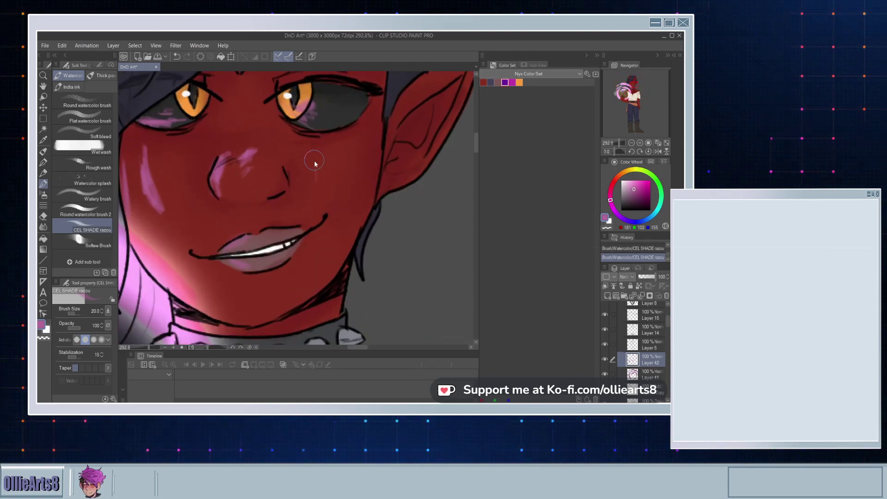
drag(315, 164, 318, 196)
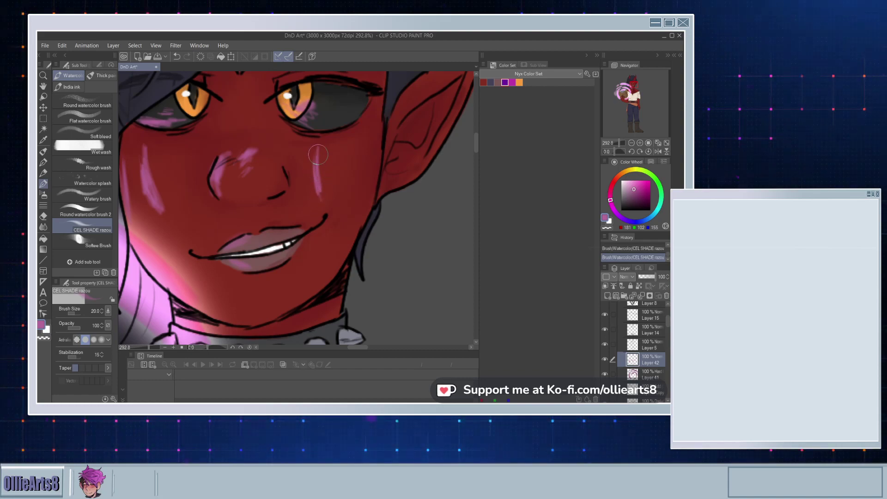
drag(313, 147, 320, 171)
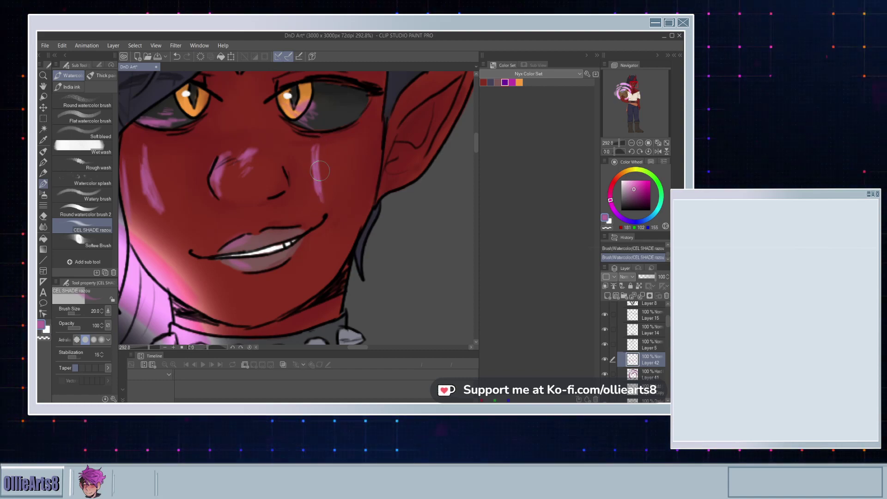
Step: Try to soften the pink highlight on the hair-side cheek with the Painterly blender at size 70
scroll(320, 171, down, 10)
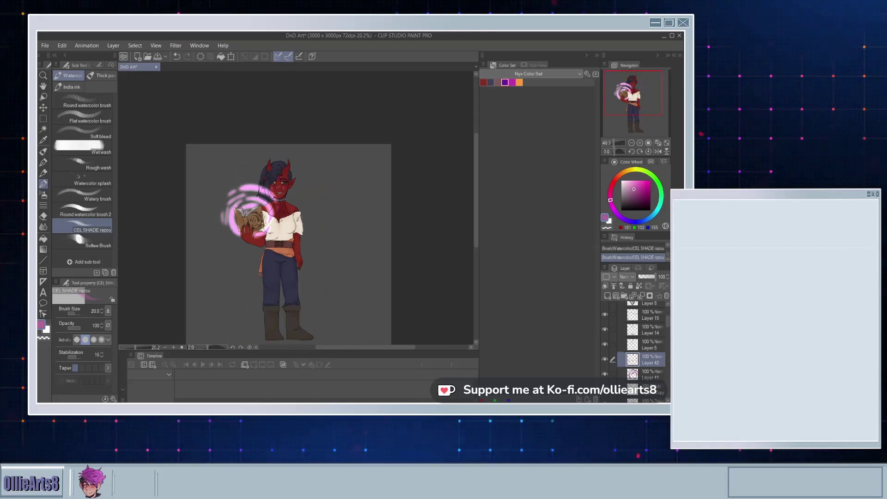
scroll(285, 182, up, 5)
scroll(285, 181, down, 3)
scroll(285, 181, up, 2)
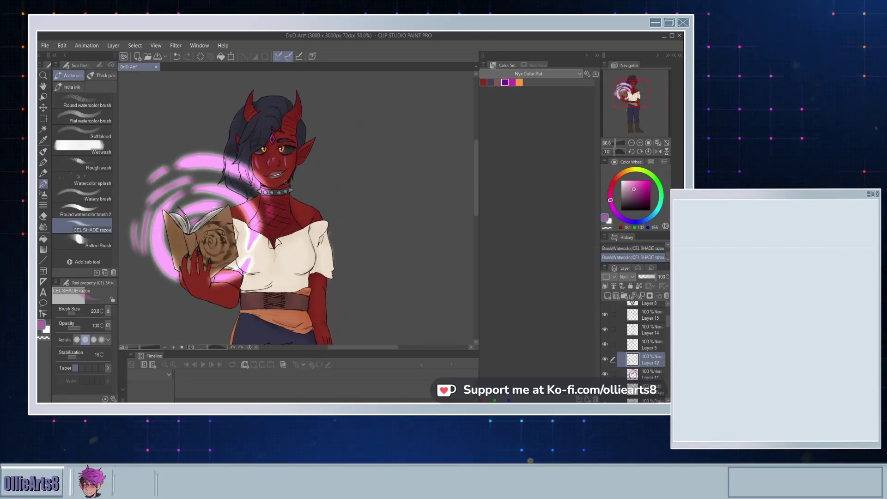
scroll(286, 181, up, 5)
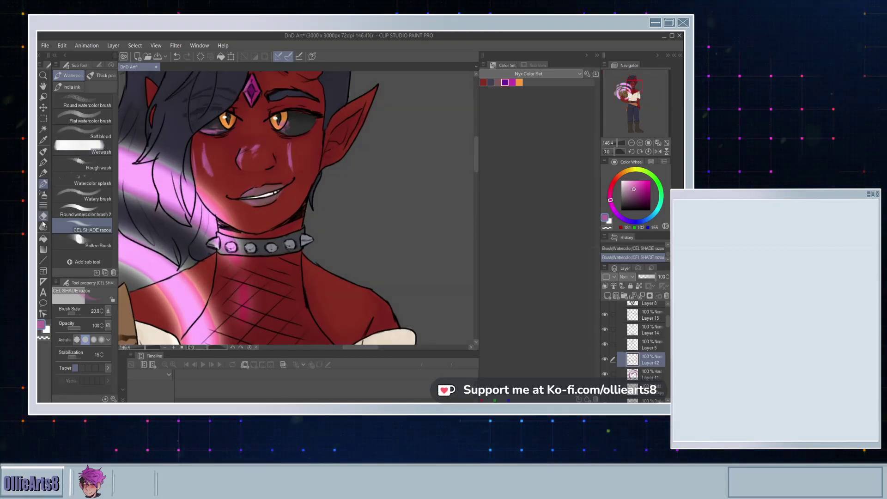
click(43, 226)
scroll(248, 173, up, 1)
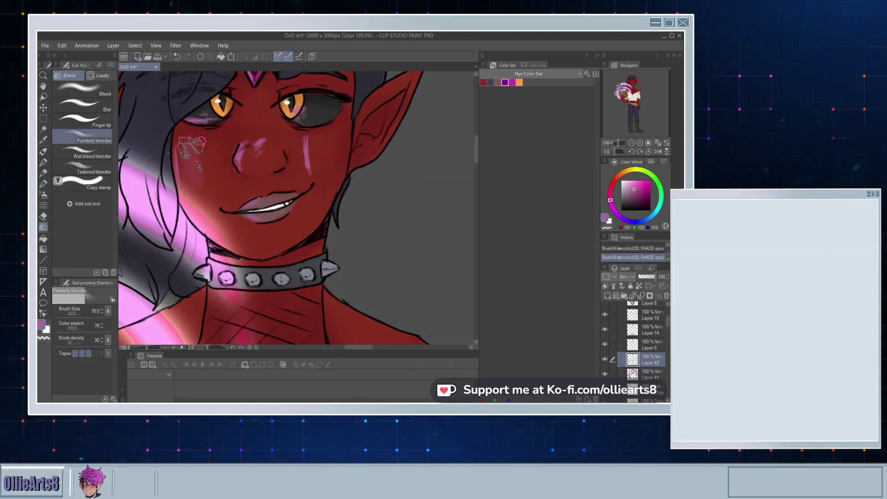
drag(191, 147, 233, 164)
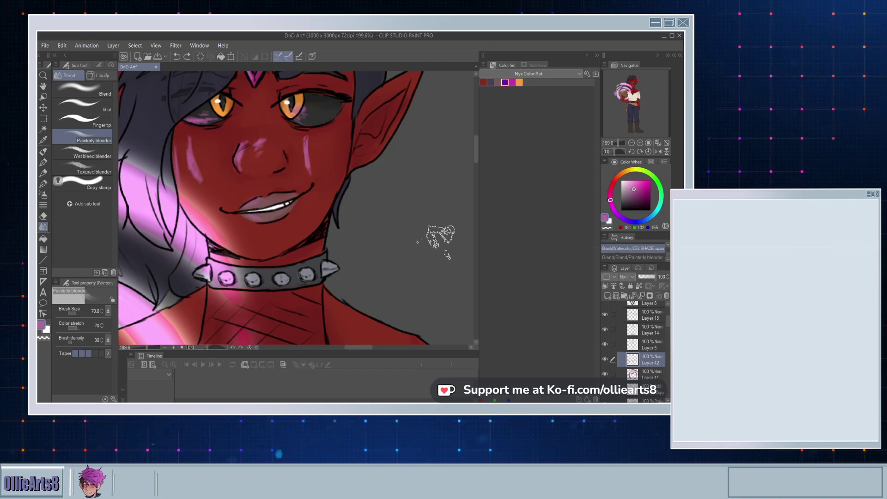
Step: Set the face highlight layer to Add blending and duplicate it as a Hard Light copy
click(633, 137)
scroll(291, 150, down, 3)
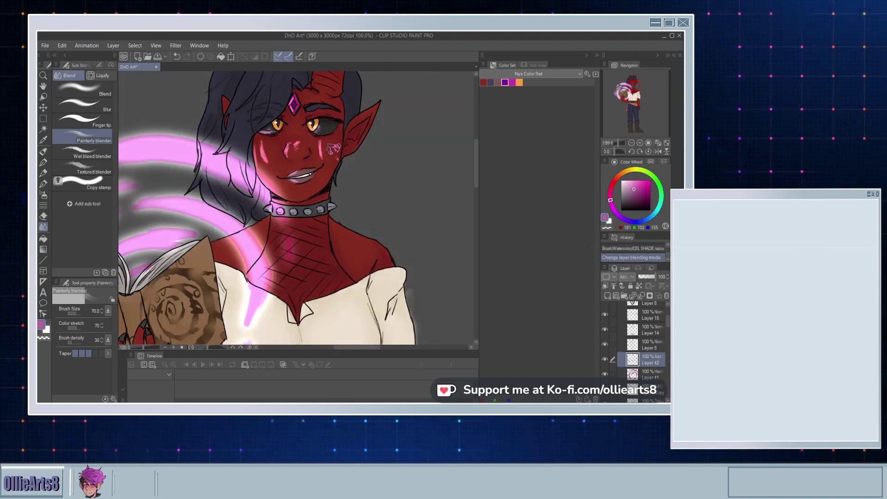
scroll(306, 139, up, 2)
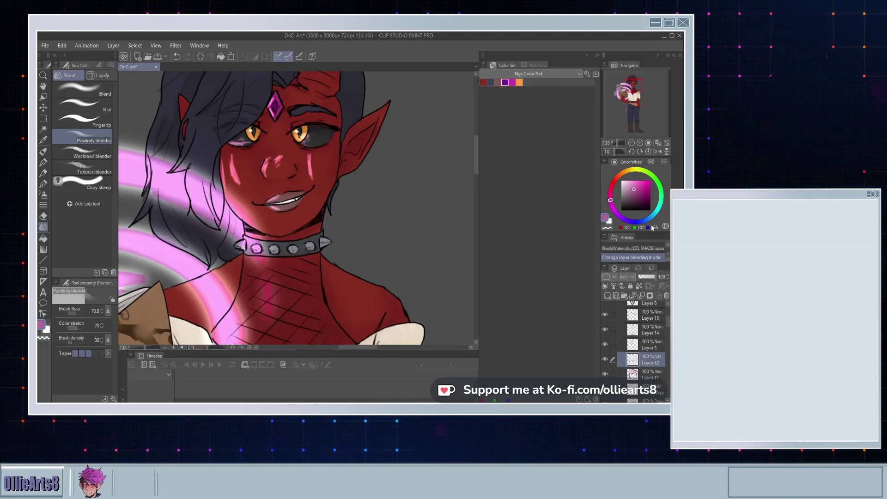
key(ctrl+j)
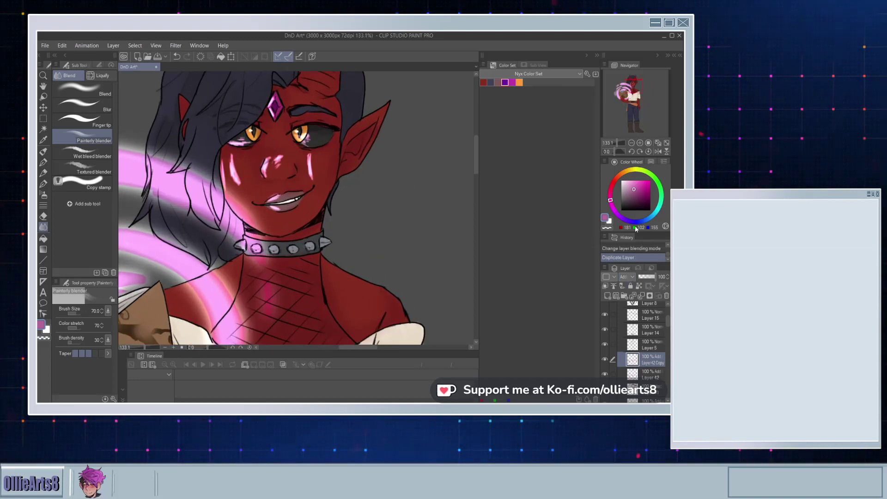
click(636, 163)
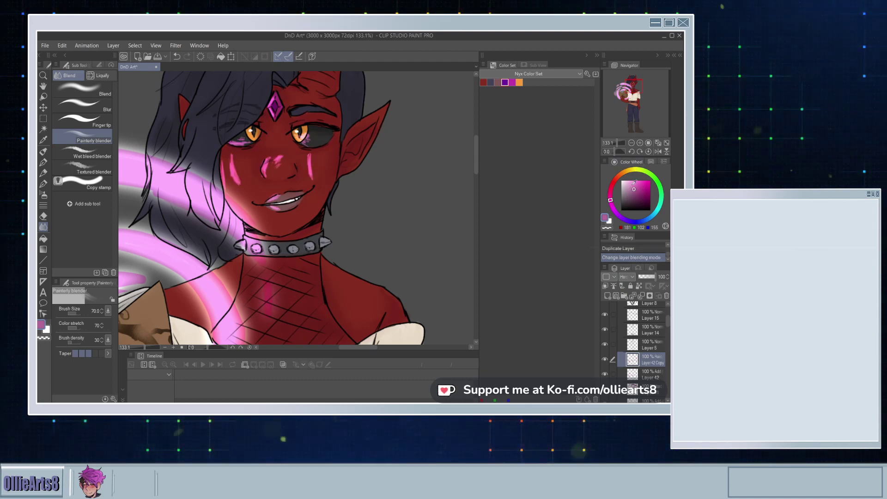
Step: Fill the cheek and nose highlights on the Add layer with white, with the Hard Light copy hidden
click(642, 375)
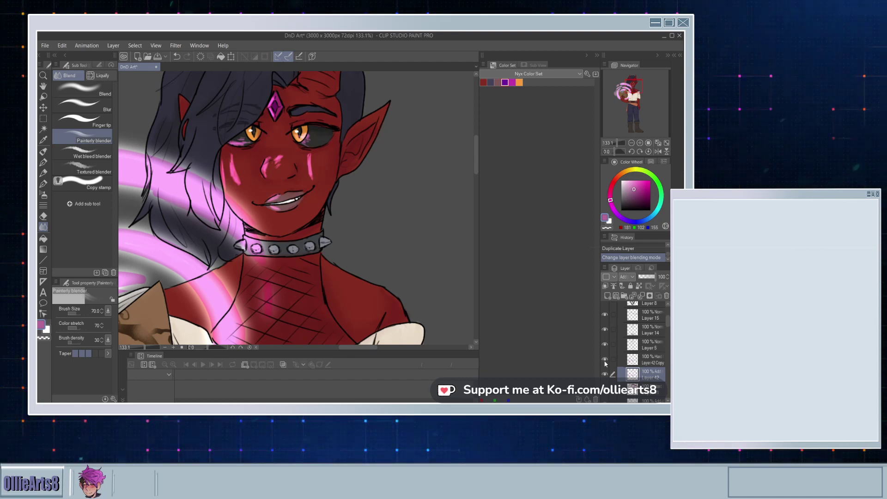
click(46, 329)
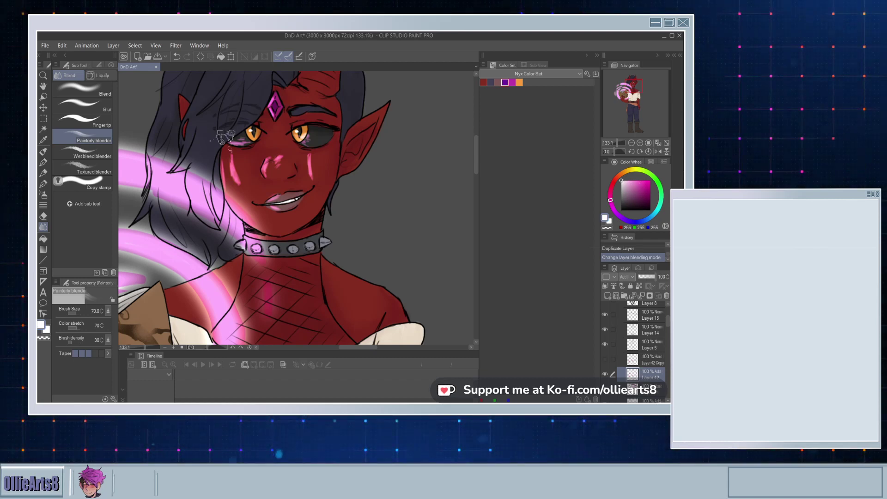
click(42, 238)
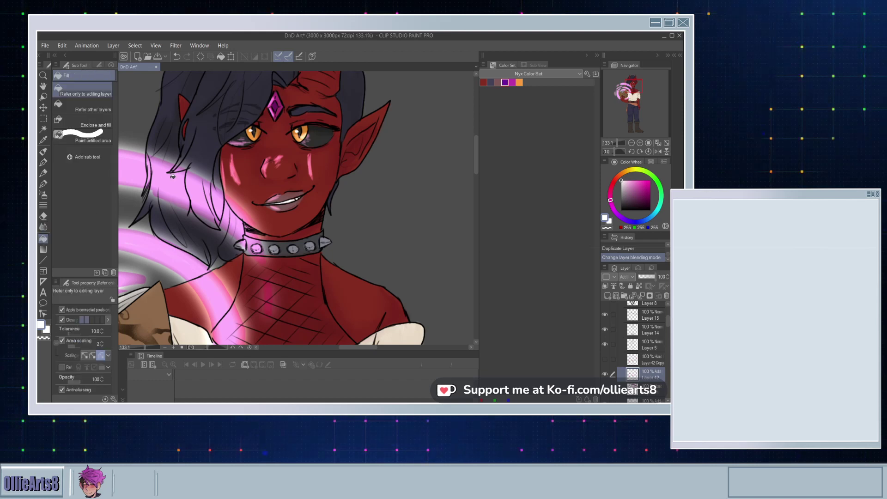
click(234, 168)
click(239, 174)
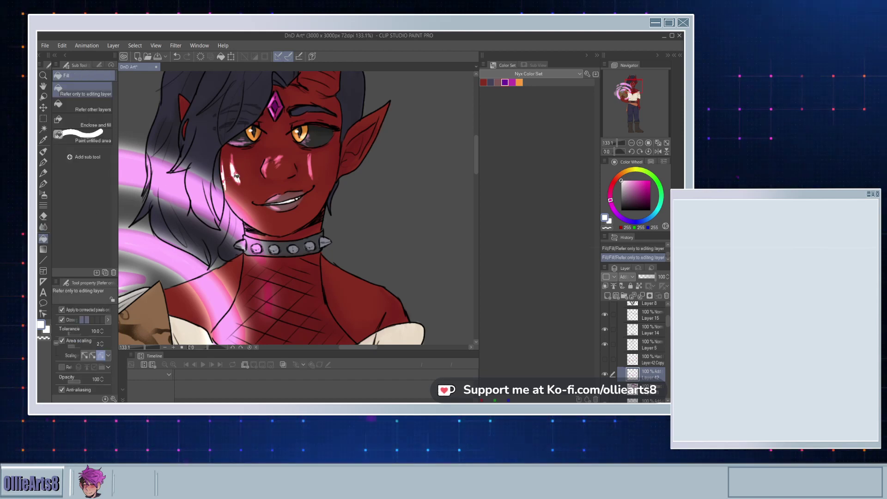
click(314, 169)
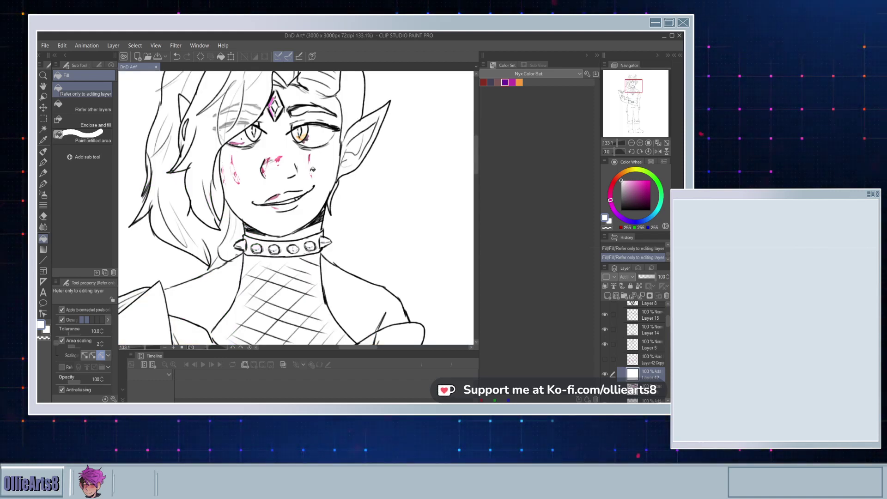
key(ctrl+z)
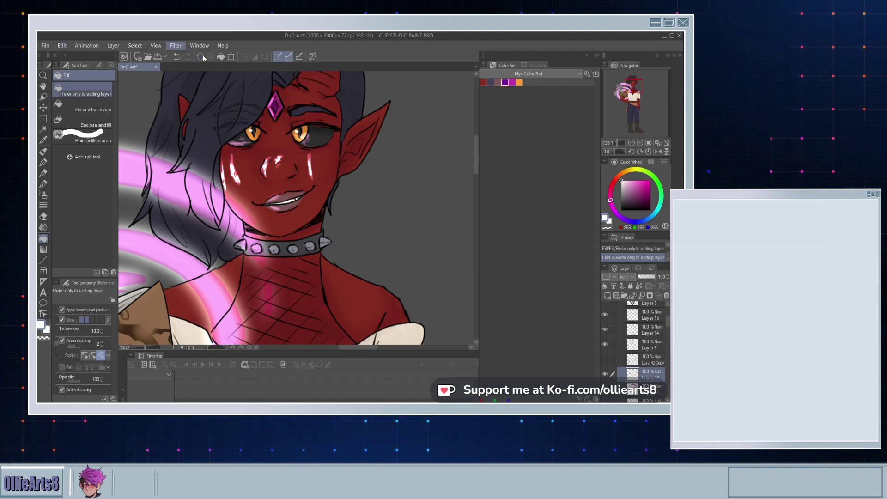
Step: Apply a Gaussian blur to the white Add highlight layer, and blur the Hard Light copy the same way after showing it again
click(245, 74)
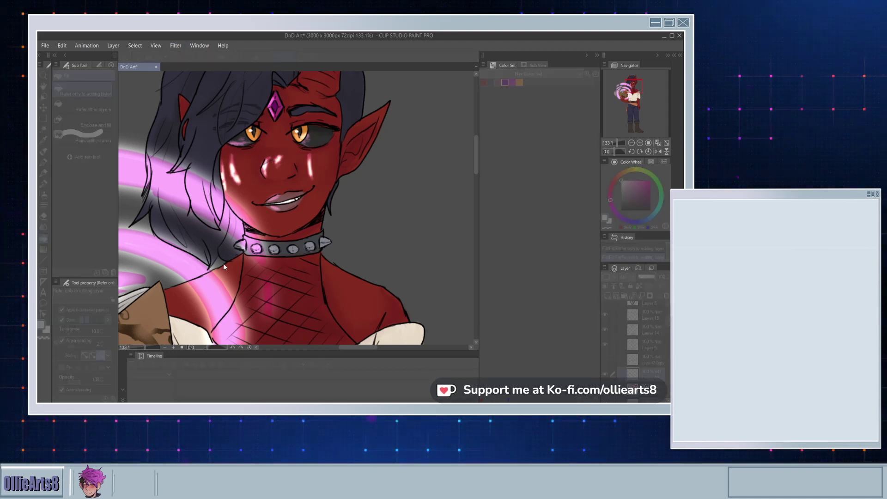
key(Tab)
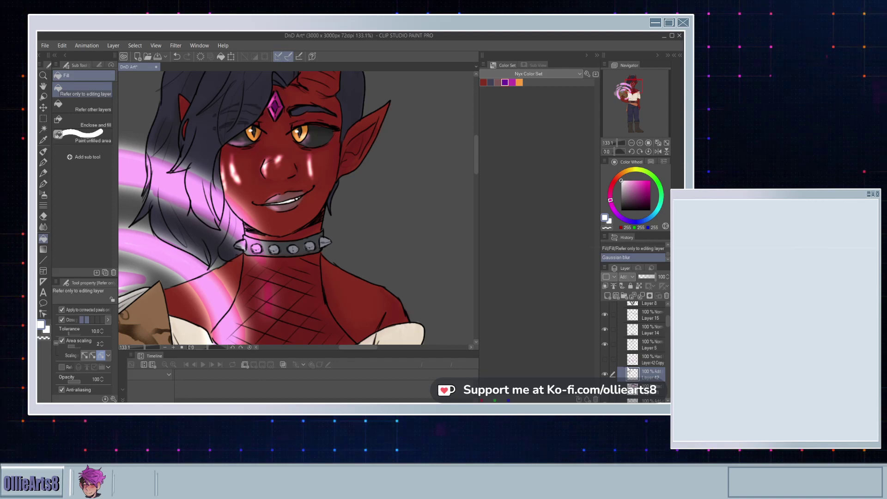
click(604, 360)
click(633, 361)
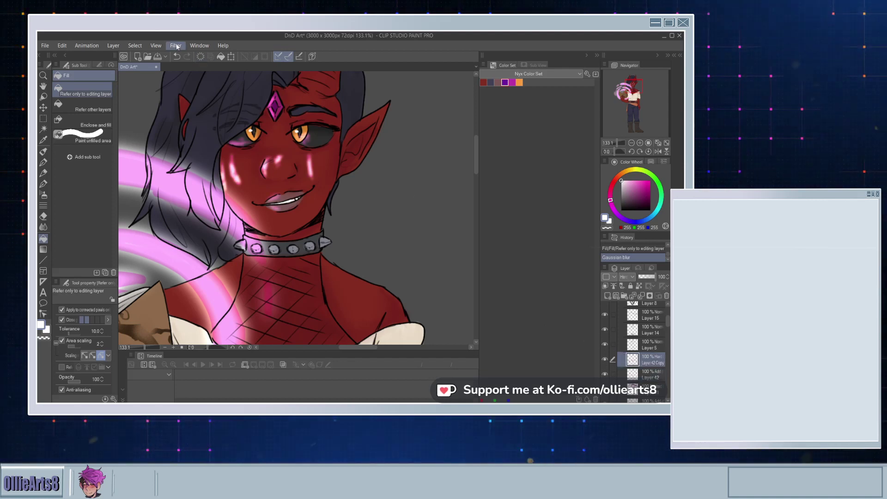
click(262, 76)
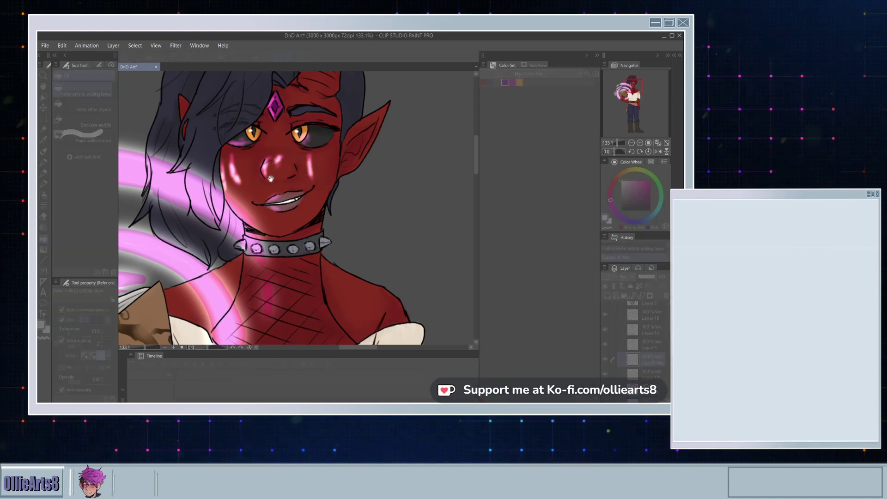
scroll(263, 225, up, 2)
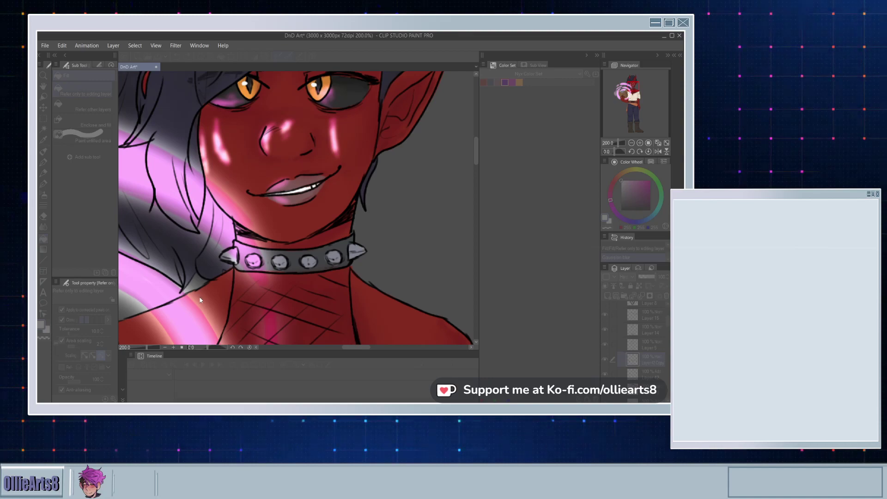
key(Return)
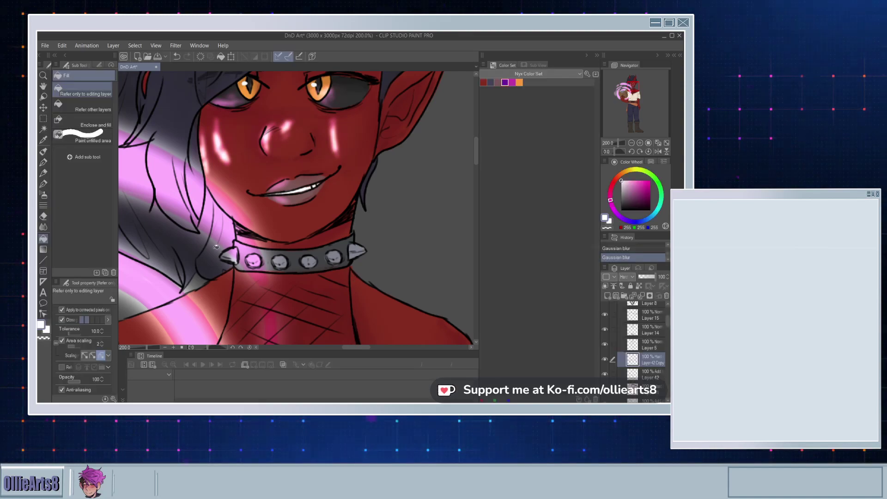
Step: Soften the pink reflections under both eyes on the Hard Light copy with the Painterly blender at size 70
click(43, 227)
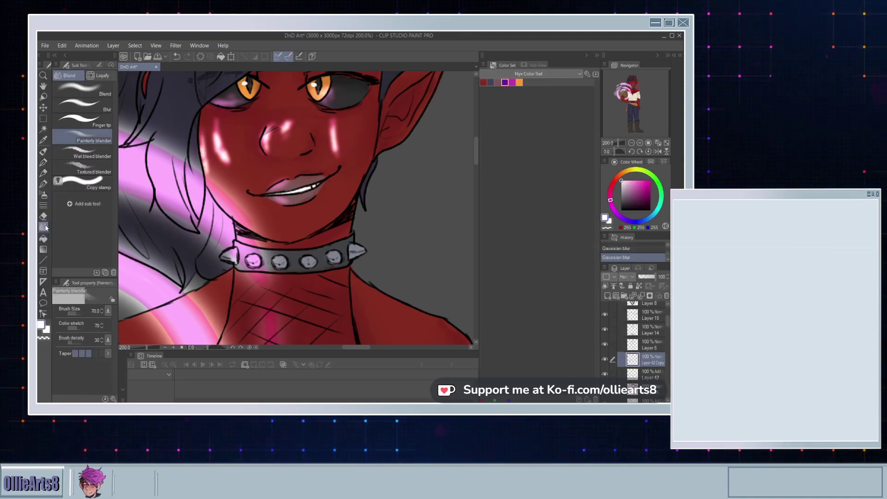
scroll(372, 190, down, 2)
scroll(402, 108, up, 1)
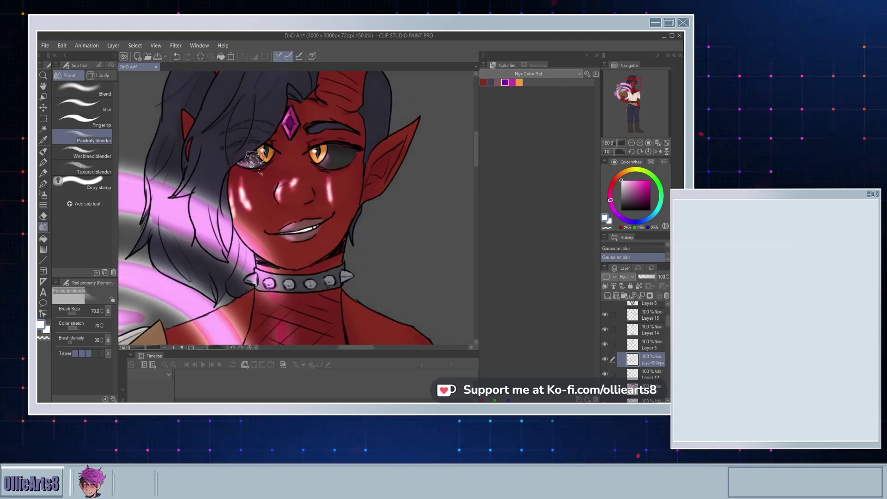
mouse_move(240, 162)
mouse_down()
mouse_move(268, 146)
mouse_move(321, 162)
mouse_move(311, 159)
mouse_move(346, 156)
mouse_up()
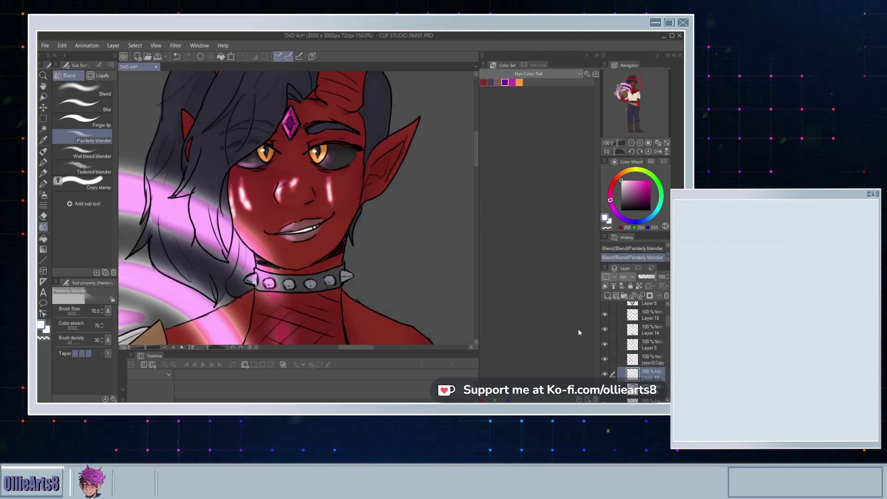
Step: Blend the under-eye highlights on the Add layer with the Painterly blender at size 25, and try softening the ear-side cheek highlight
click(637, 374)
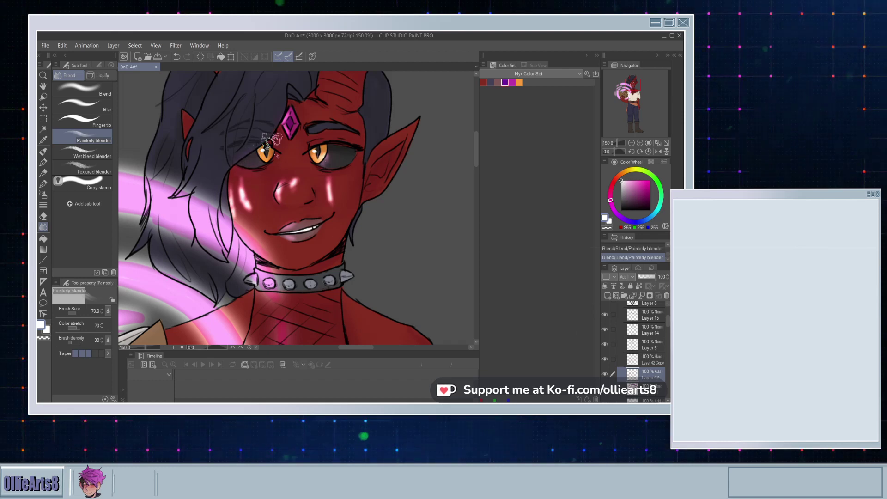
key(ctrl+z)
key(bracketleft)
key(bracketleft)
key(bracketleft)
key(bracketleft)
key(bracketleft)
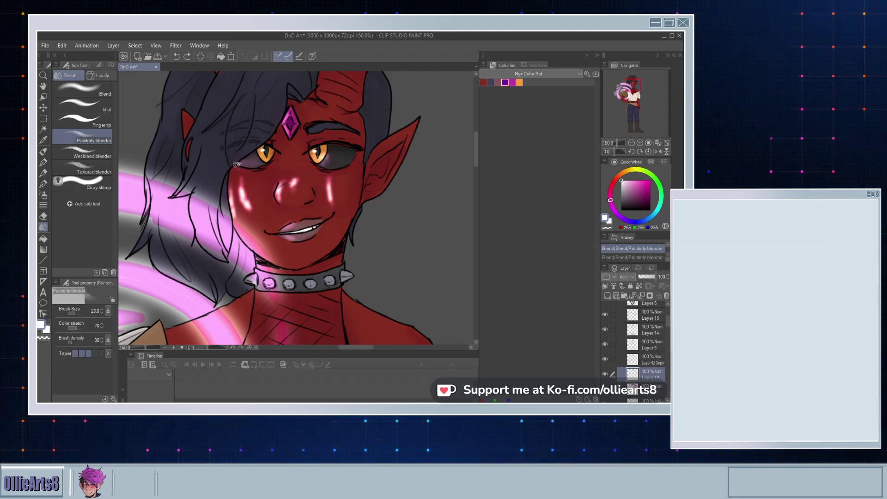
click(264, 159)
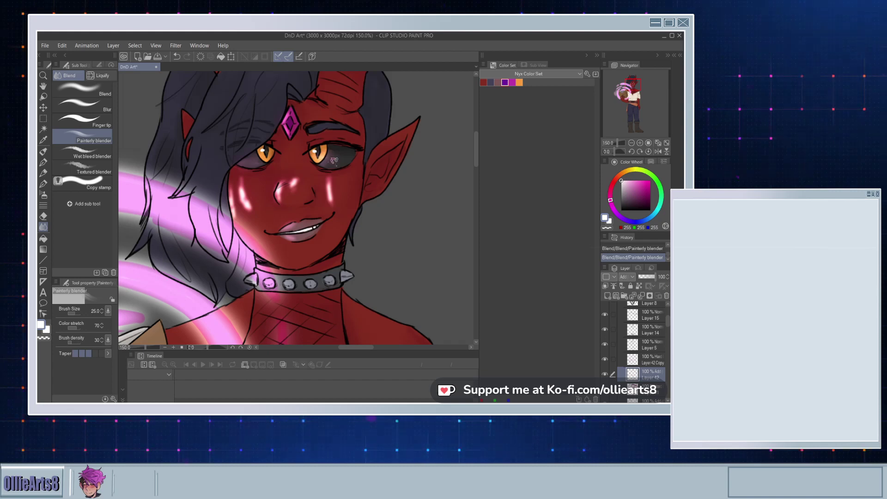
drag(328, 180, 332, 190)
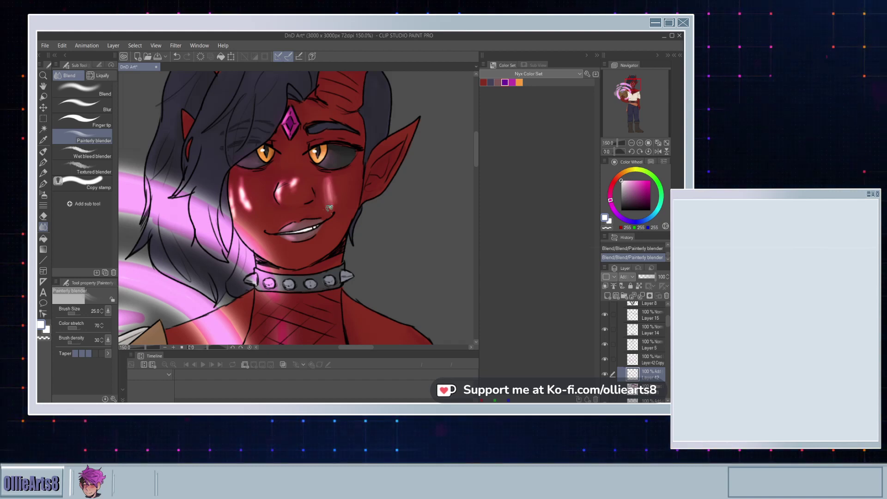
key(ctrl+z)
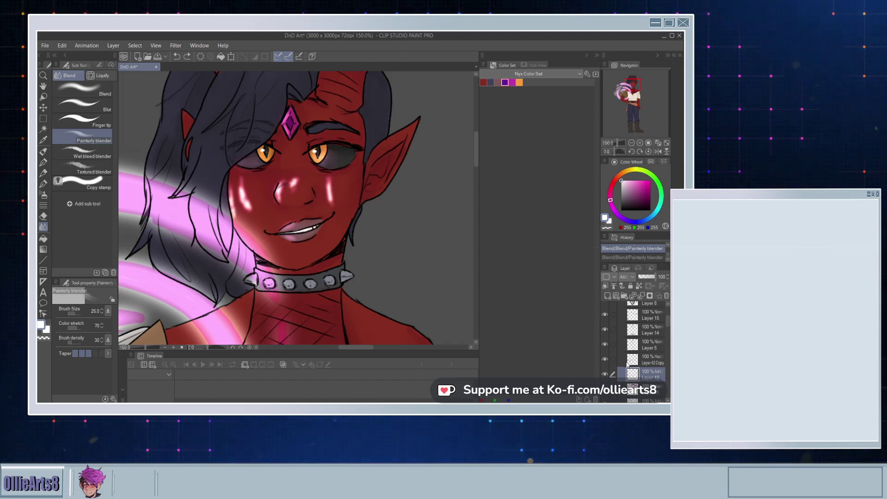
Step: Identify the magic swirl's colour layer by toggling layer visibility, and apply a Radial blur to that Hard Light layer
scroll(627, 365, down, 2)
click(605, 370)
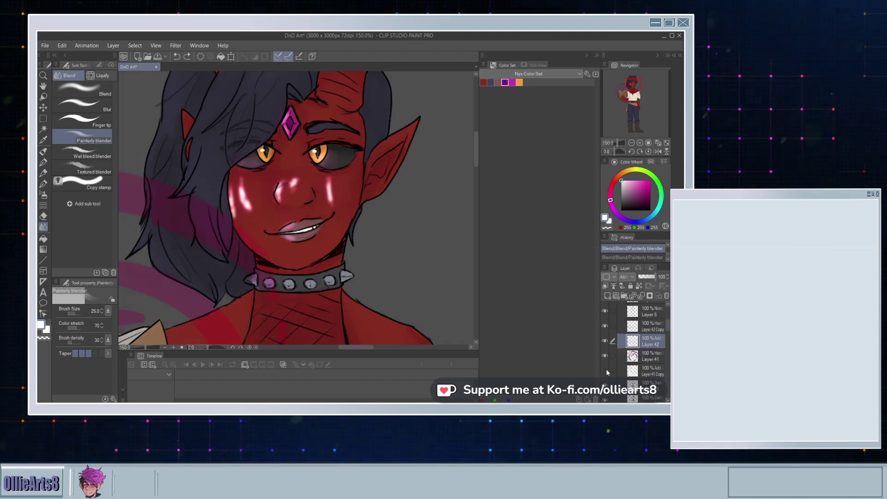
click(606, 370)
click(606, 355)
click(606, 355)
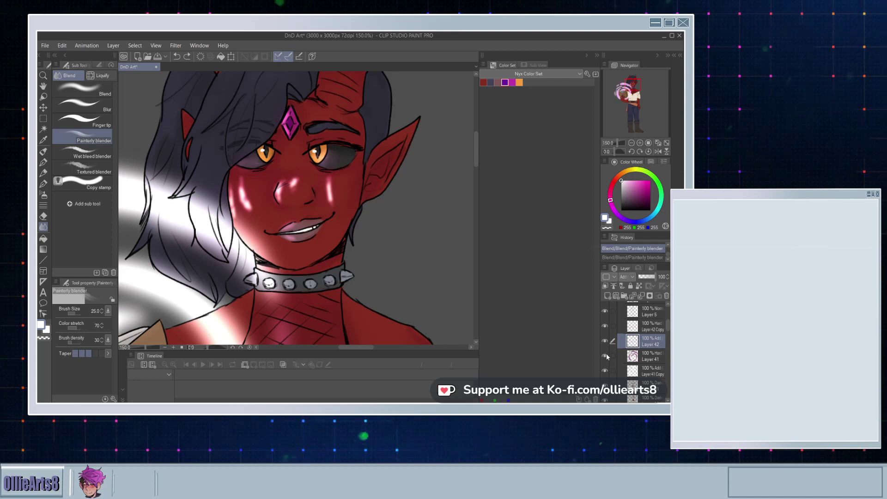
click(606, 356)
click(633, 352)
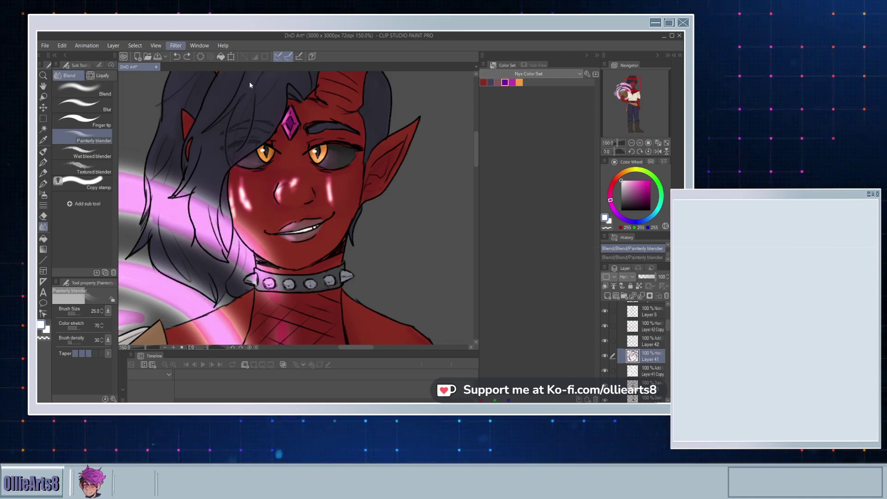
click(257, 95)
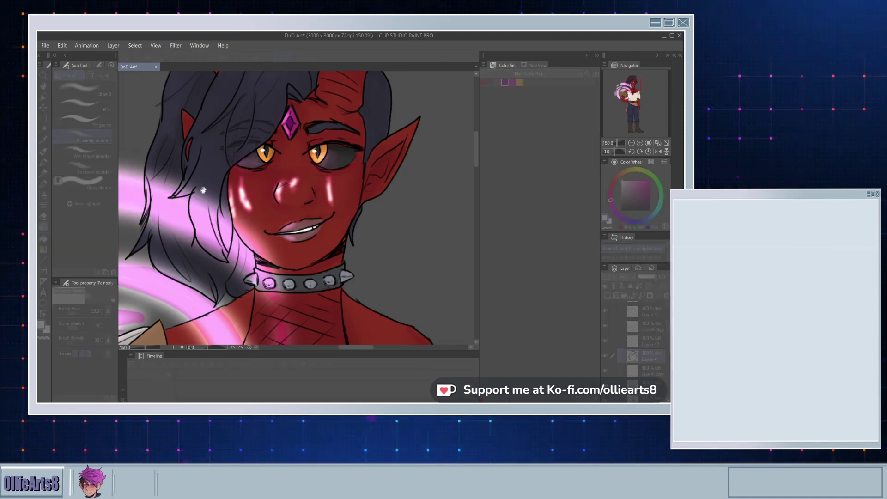
scroll(202, 156, down, 3)
scroll(202, 156, down, 7)
scroll(194, 161, up, 5)
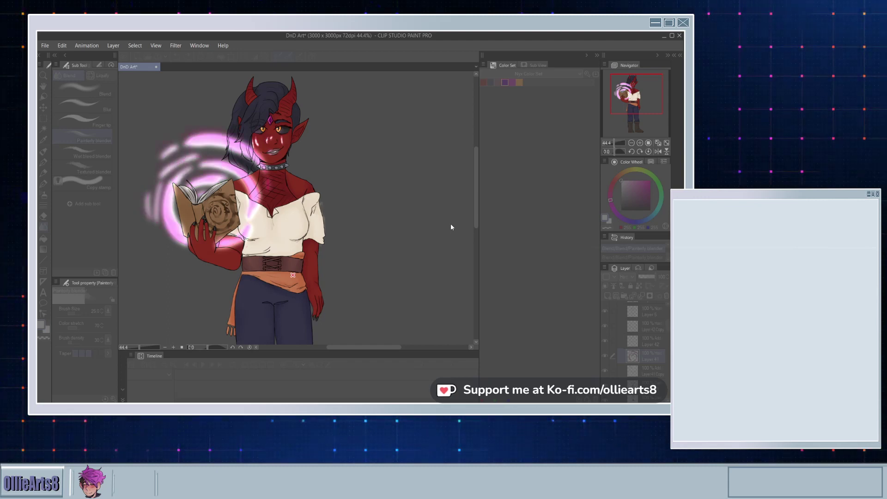
click(463, 205)
Step: Lower the opacity of the white Add highlight layer on the face to 34%
scroll(275, 136, down, 5)
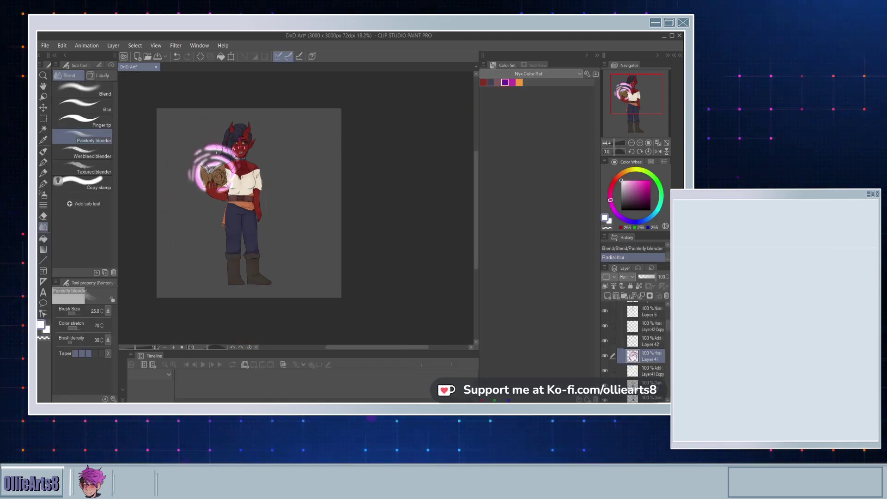
scroll(275, 136, up, 3)
scroll(310, 200, up, 3)
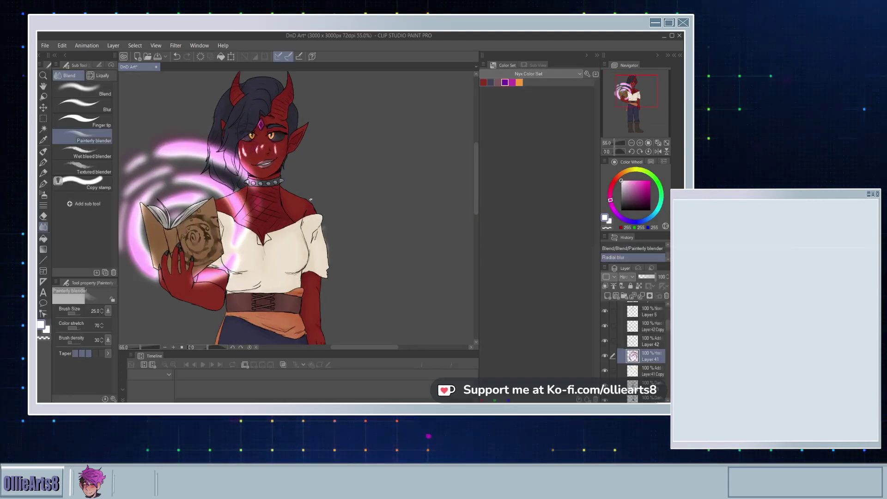
click(639, 344)
click(645, 277)
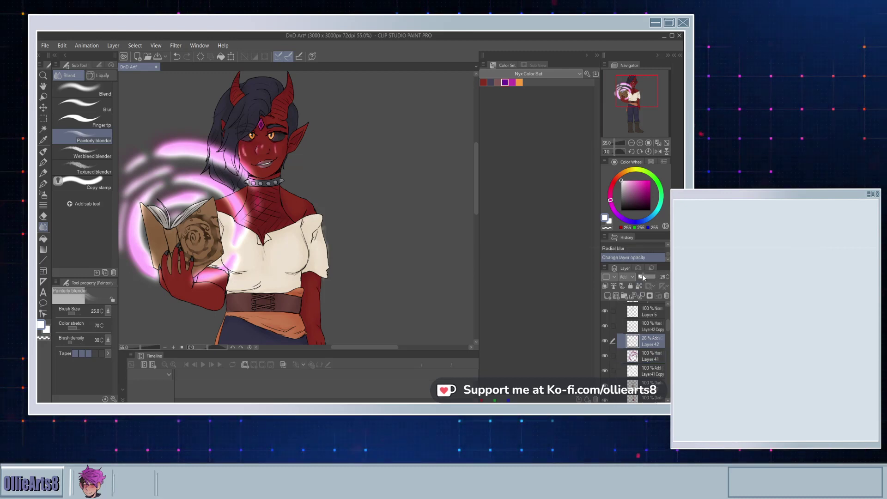
drag(644, 277, 645, 277)
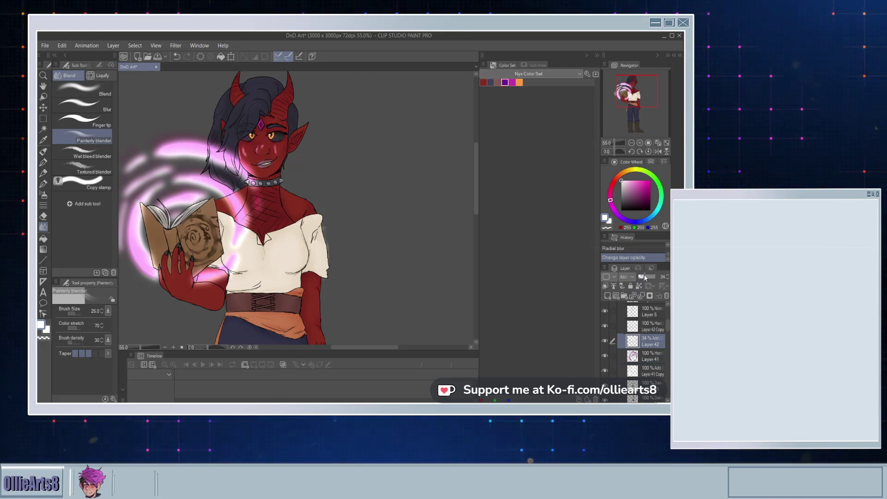
Step: Apply another Gaussian blur to the white Add highlight layer on the face
scroll(268, 160, down, 2)
scroll(267, 160, up, 4)
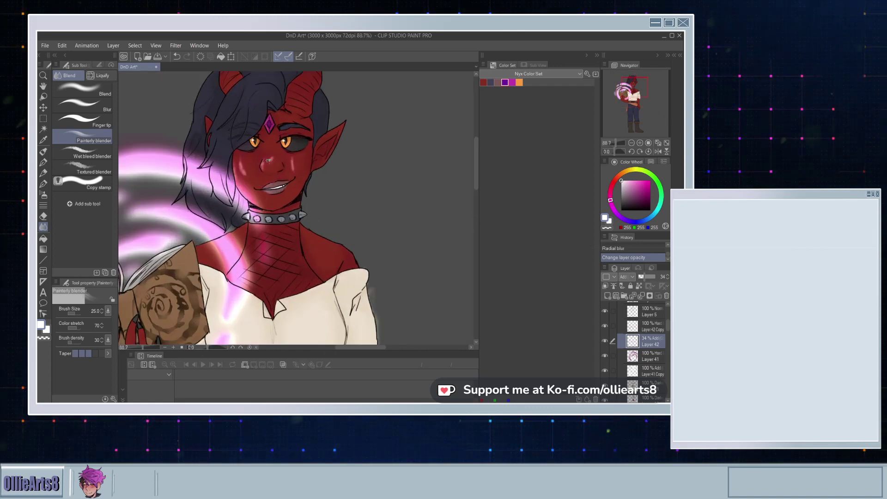
click(256, 76)
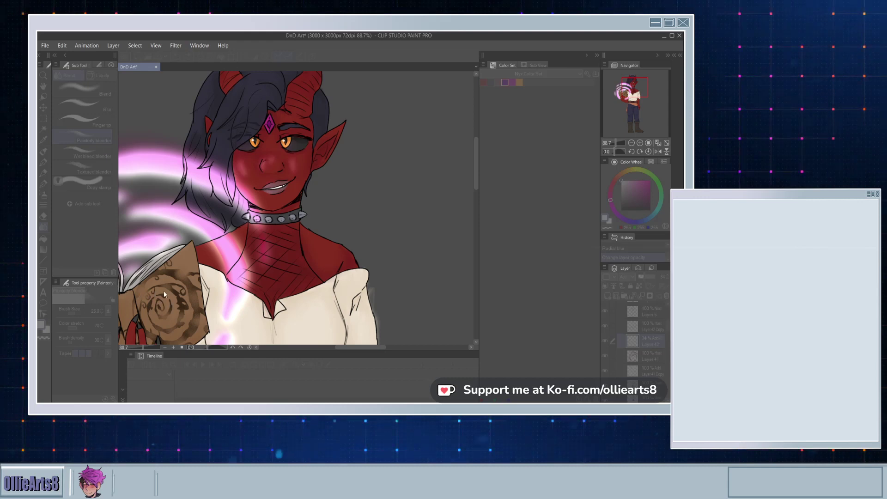
click(355, 277)
scroll(329, 214, down, 6)
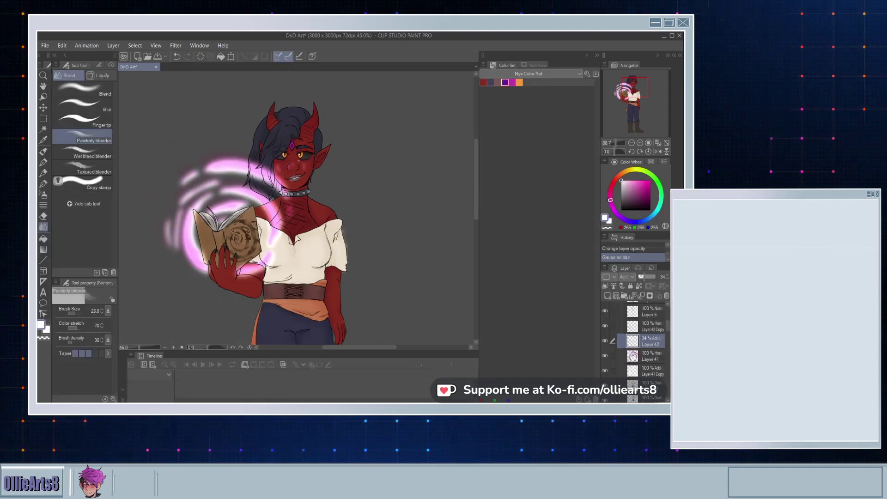
scroll(355, 205, up, 3)
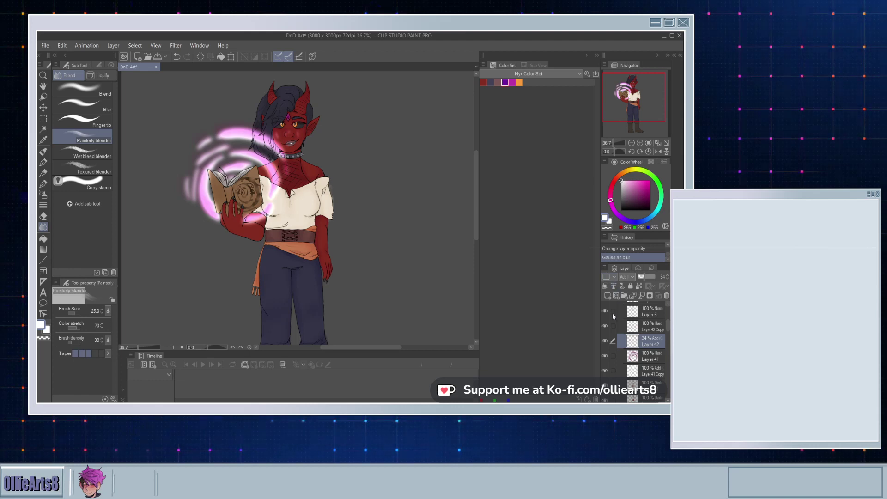
scroll(416, 257, down, 4)
scroll(308, 227, up, 3)
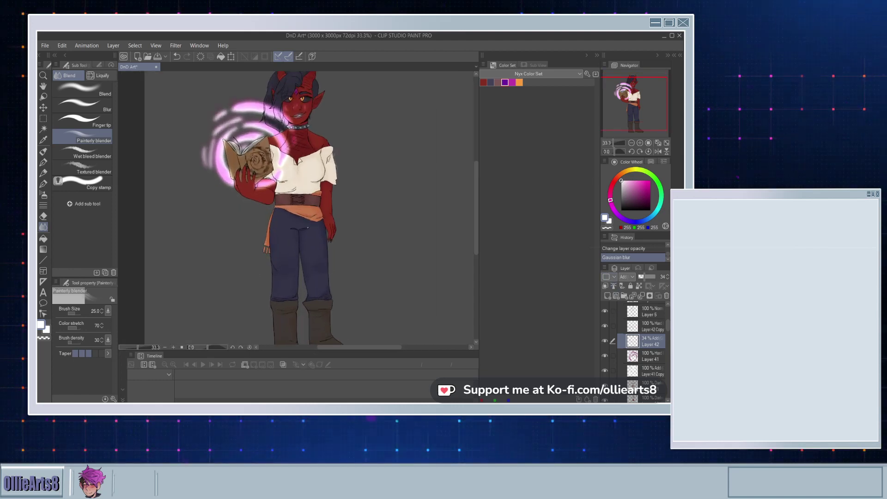
scroll(310, 210, down, 4)
scroll(310, 210, up, 3)
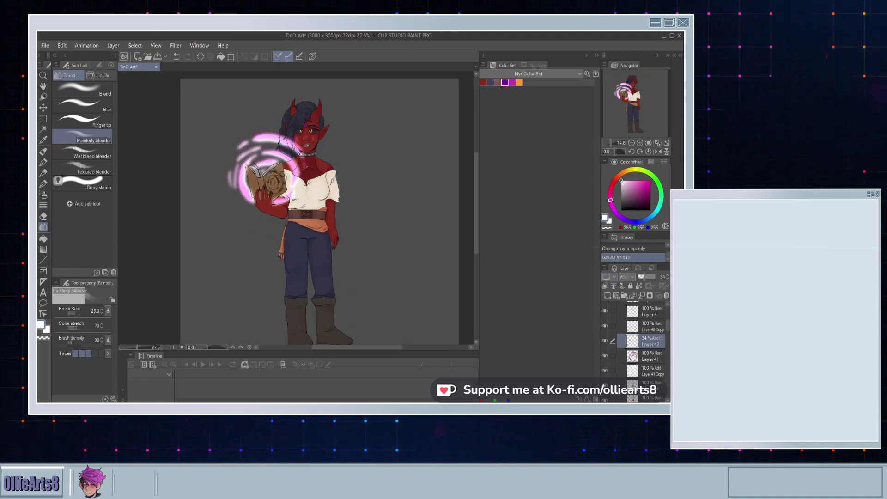
Step: Compare the illustration against a white backdrop by hiding the grey background layer, and show that layer again
scroll(630, 368, down, 10)
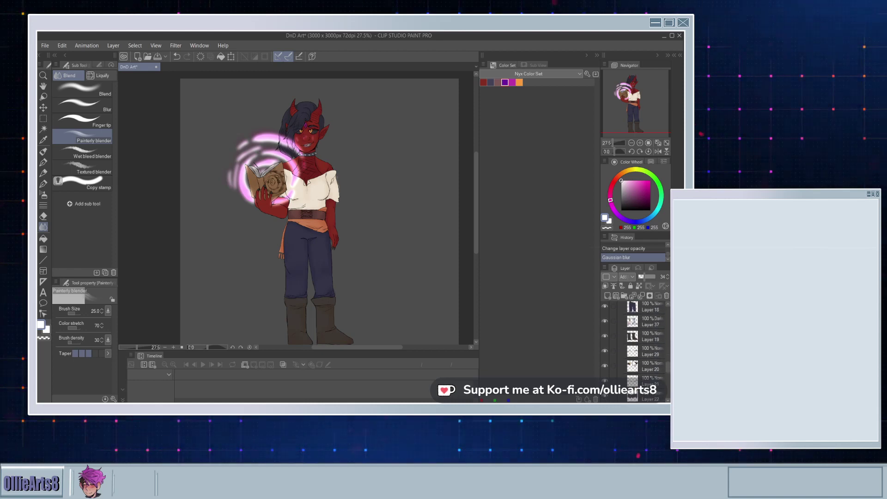
scroll(631, 368, up, 2)
scroll(628, 368, up, 1)
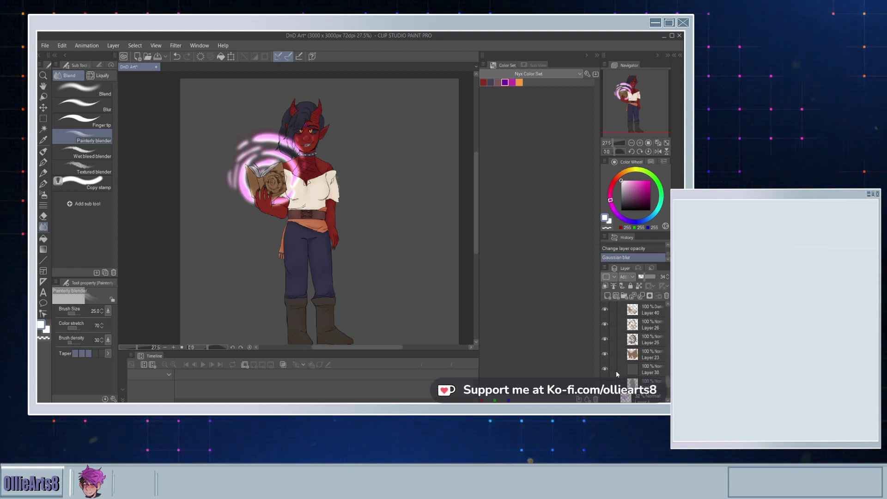
click(605, 370)
scroll(337, 182, up, 4)
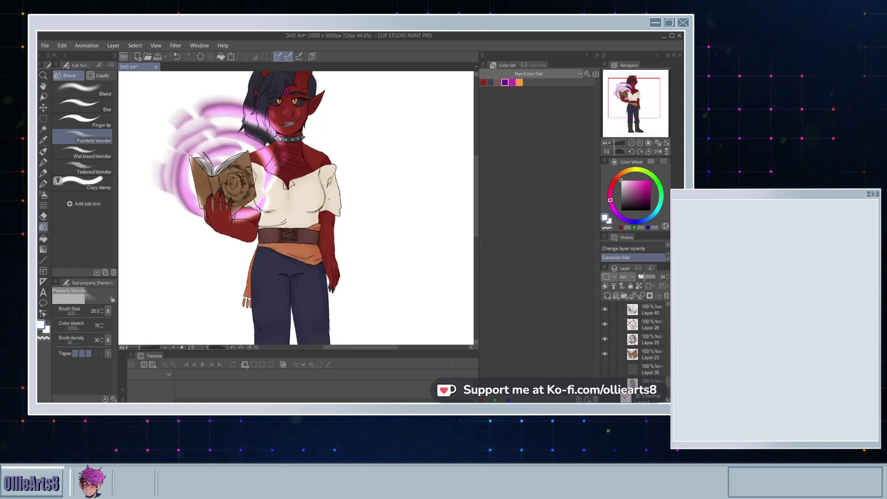
scroll(314, 198, down, 4)
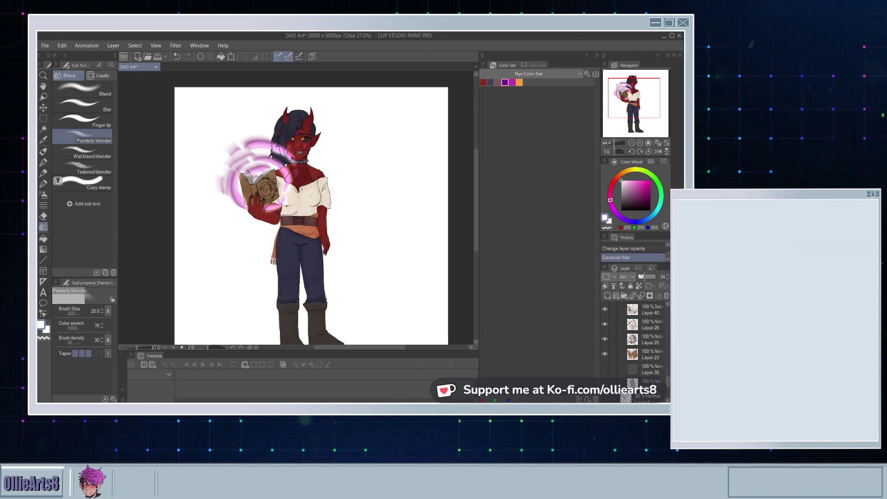
click(606, 369)
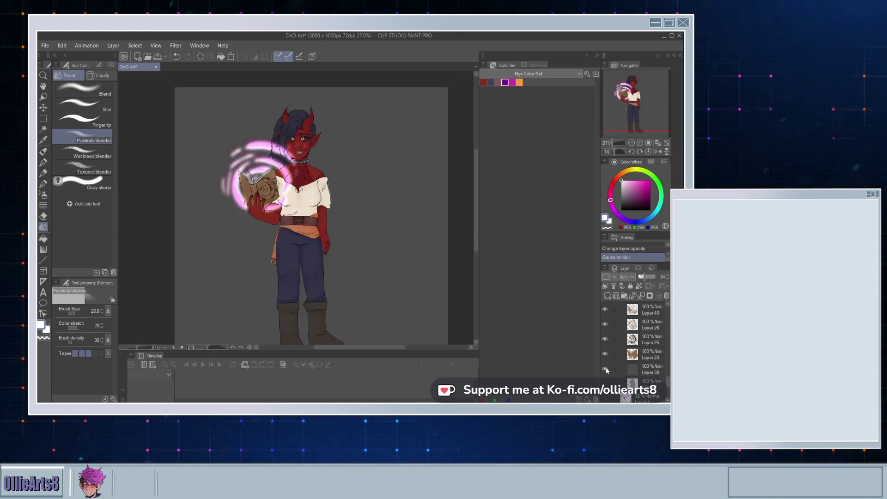
scroll(410, 209, up, 2)
scroll(410, 209, down, 4)
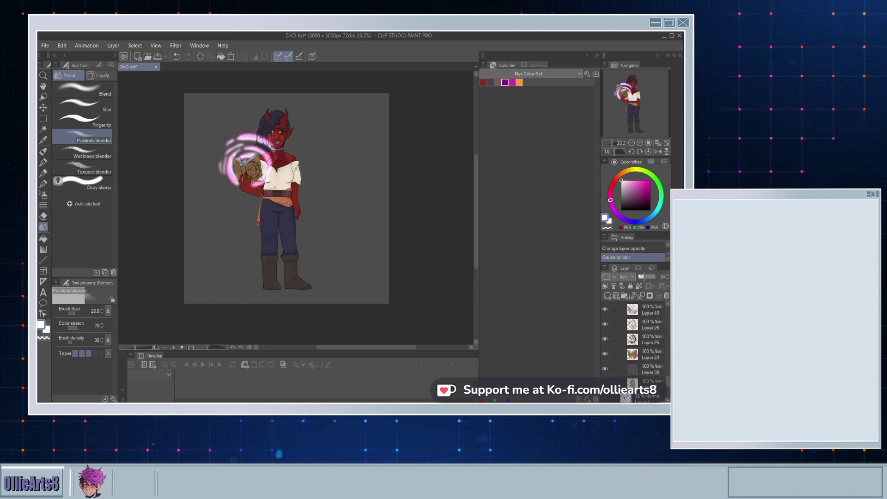
Step: Recolour the grey background layer with a dark blue-purple fill, using the Fill tool that refers only to the editing layer
click(647, 370)
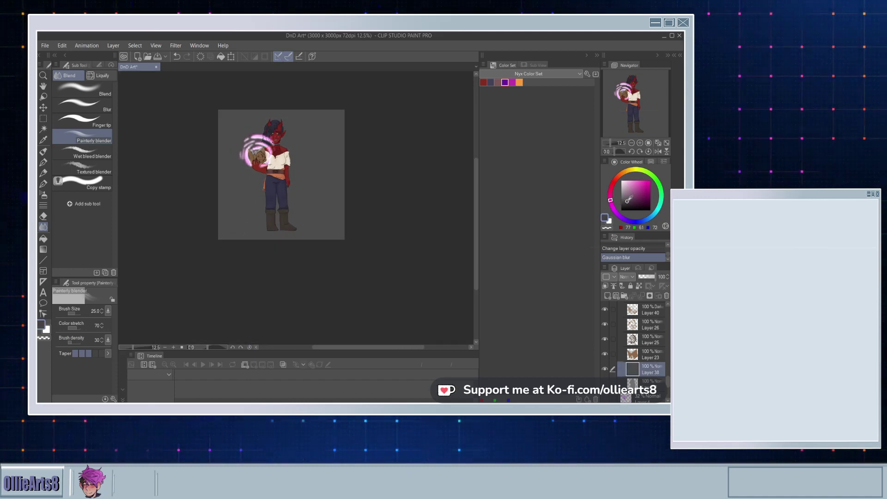
click(627, 221)
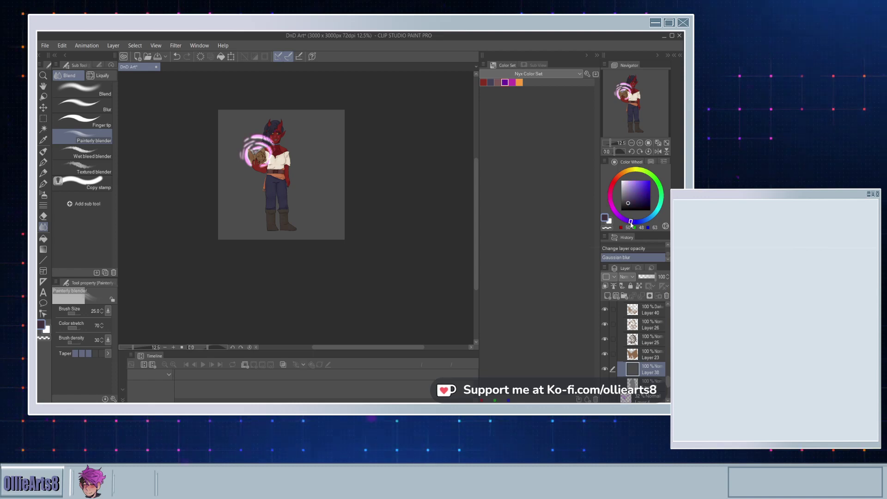
click(43, 238)
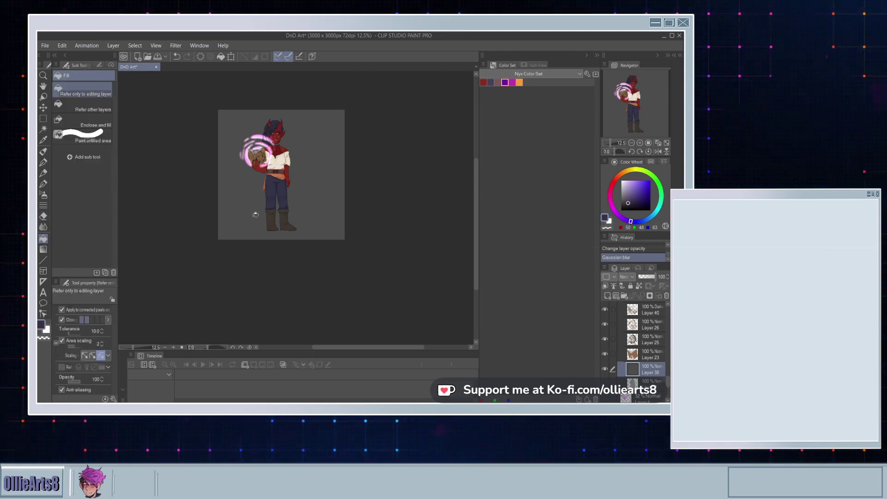
click(311, 204)
scroll(283, 133, up, 2)
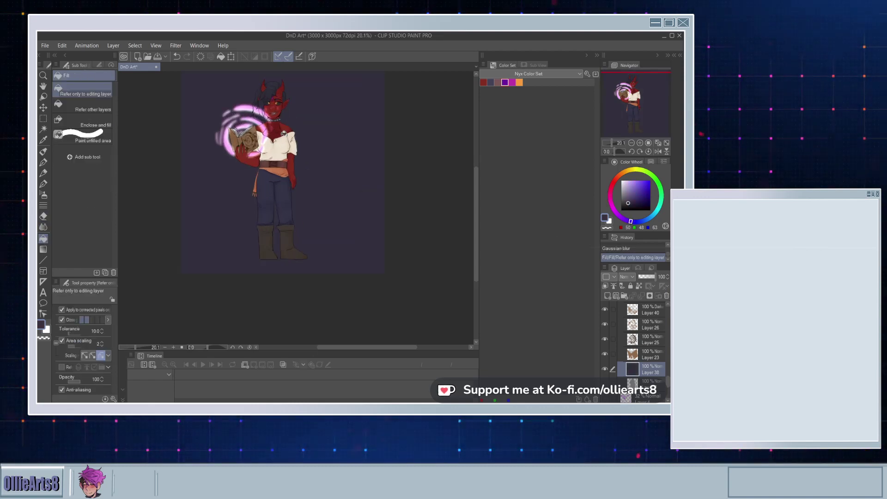
scroll(280, 120, up, 2)
scroll(282, 111, down, 3)
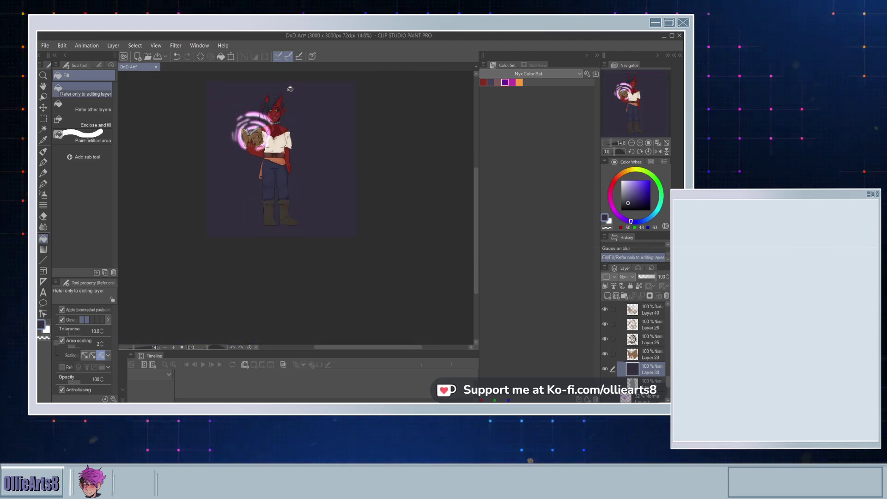
scroll(284, 97, up, 2)
scroll(284, 98, up, 2)
scroll(291, 120, down, 2)
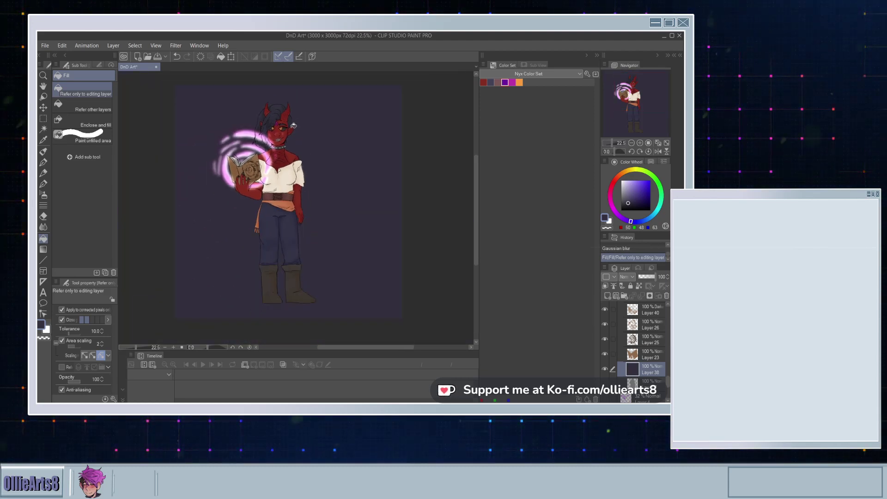
scroll(302, 146, up, 2)
Step: Switch the drawing colour to white, choose the size 5 pen, and try a stroke over the orange sash
key(x)
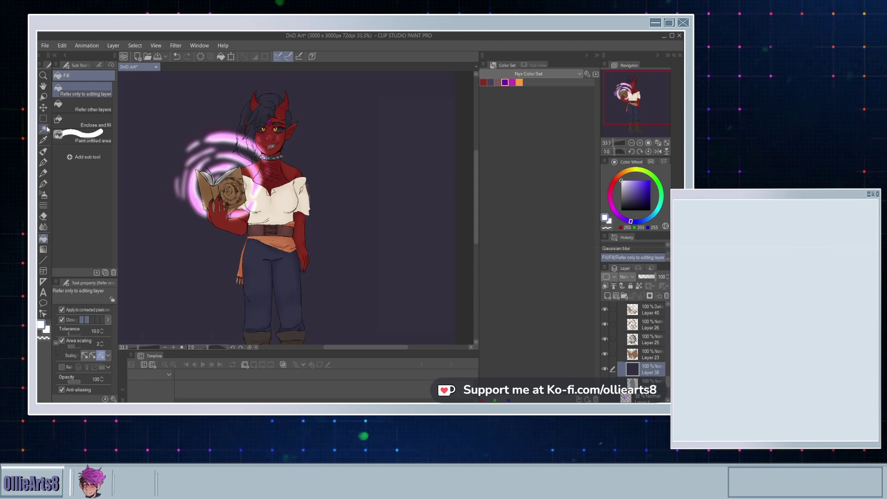
click(43, 162)
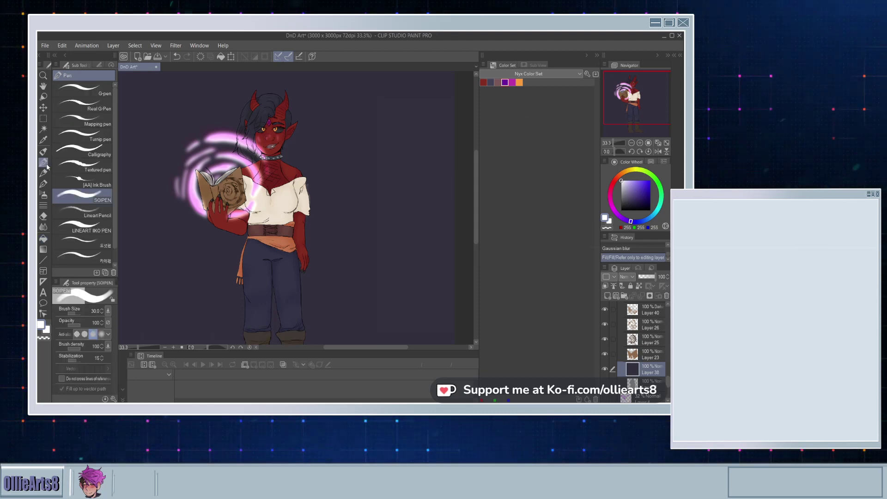
click(97, 245)
scroll(244, 235, down, 3)
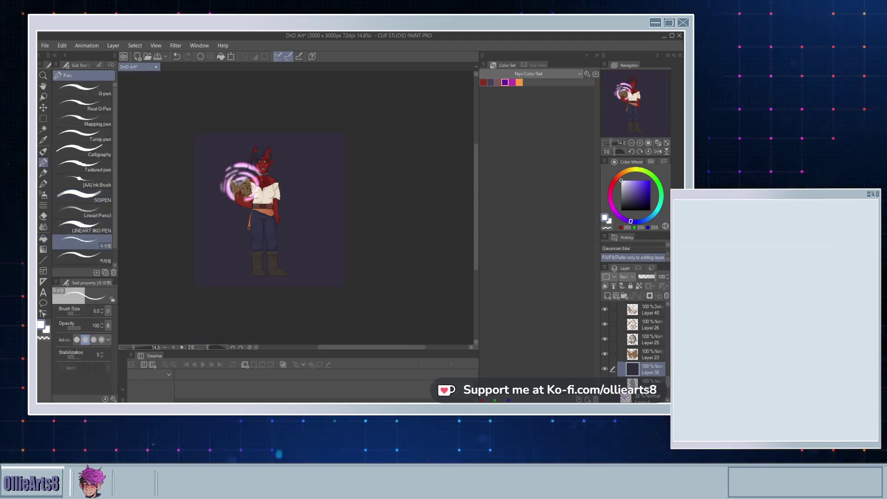
scroll(243, 235, up, 2)
scroll(244, 235, up, 4)
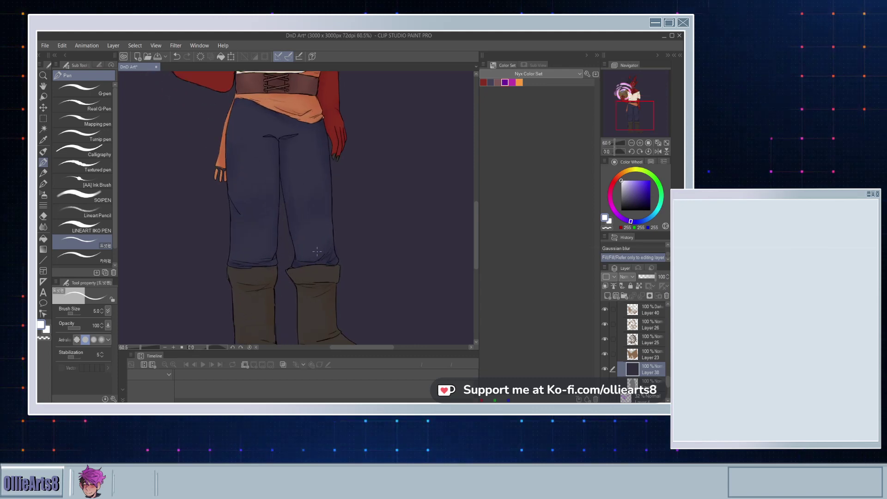
scroll(317, 252, up, 2)
scroll(316, 252, down, 8)
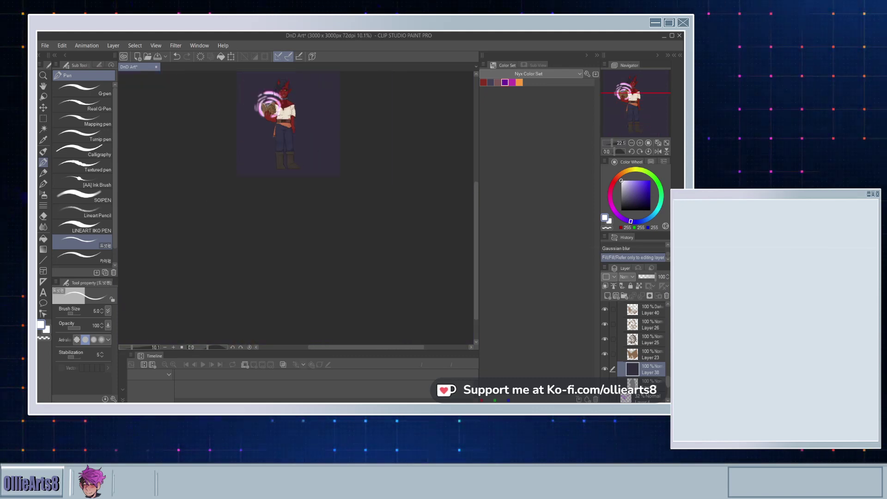
scroll(284, 165, up, 15)
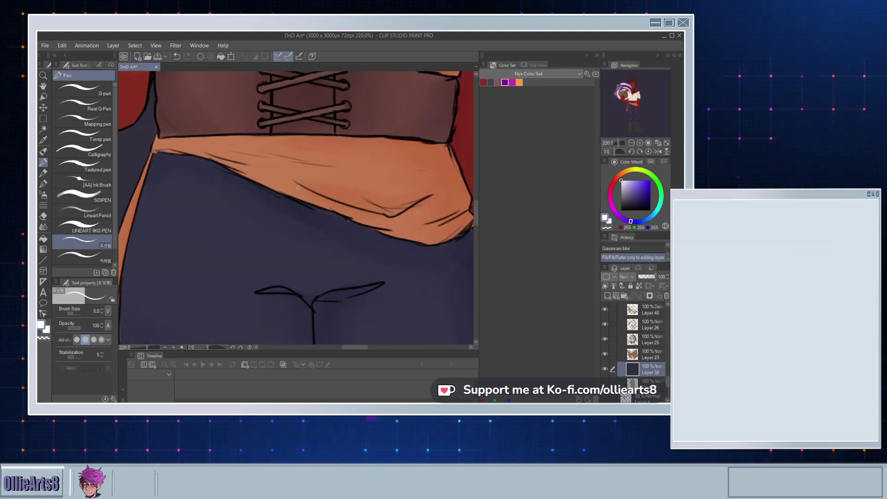
mouse_move(275, 176)
mouse_down()
mouse_move(272, 211)
mouse_move(268, 200)
mouse_up()
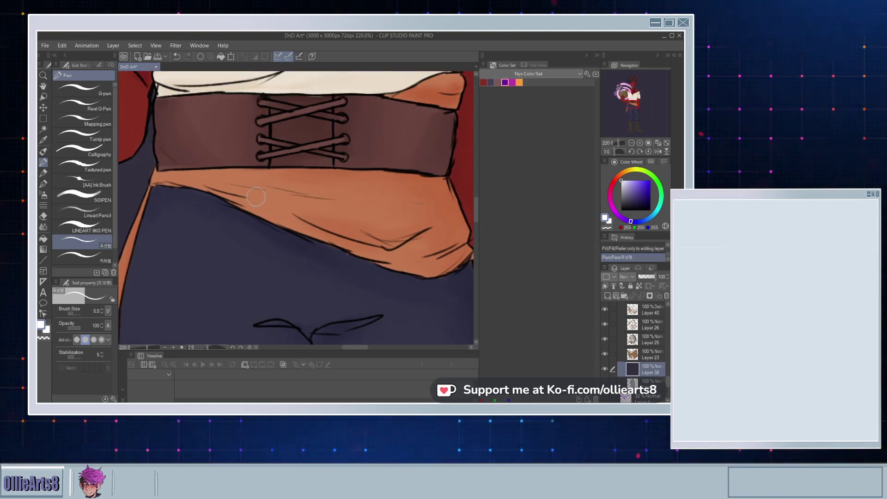
key(ctrl+z)
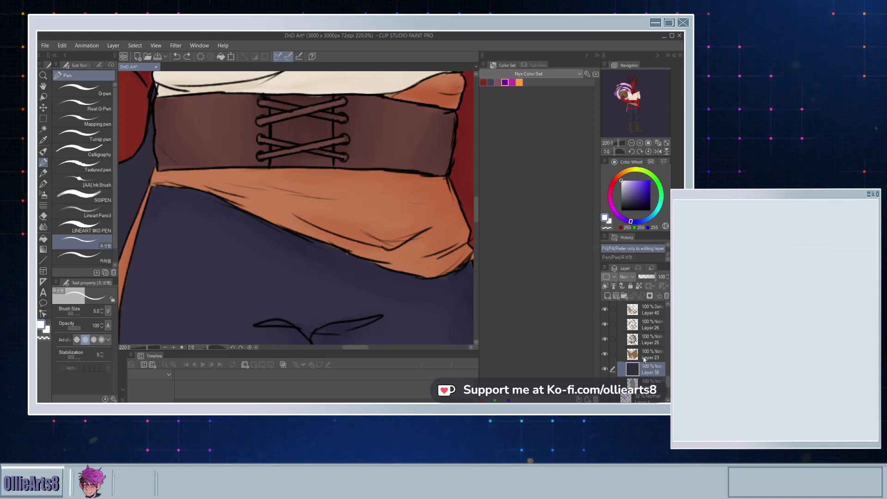
Step: Add a new raster layer at the top of Folder 1, above the line art copy
scroll(627, 348, up, 10)
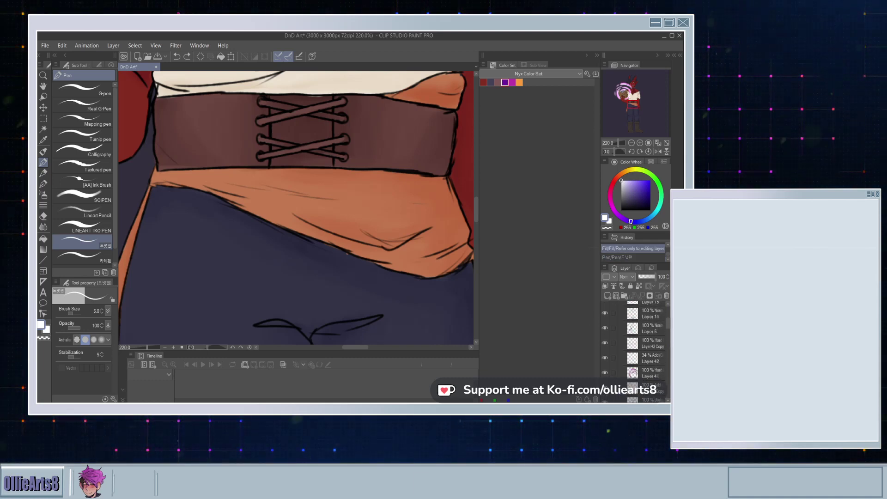
click(625, 312)
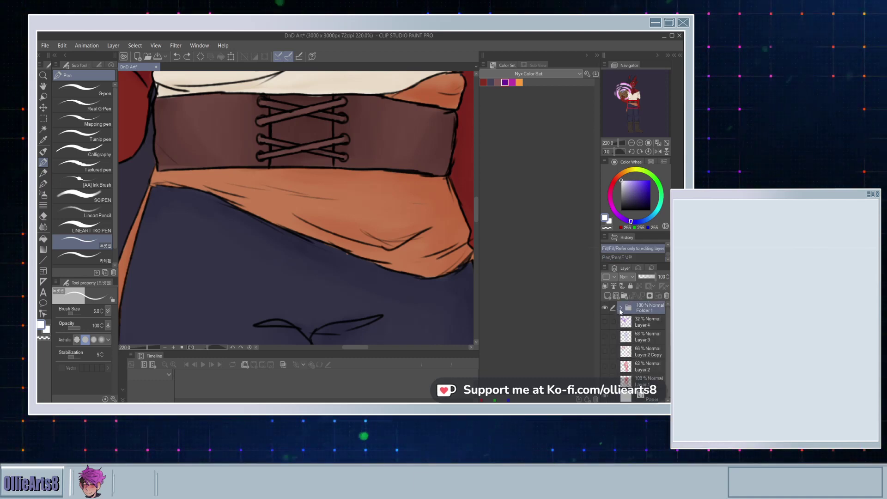
click(632, 320)
click(616, 296)
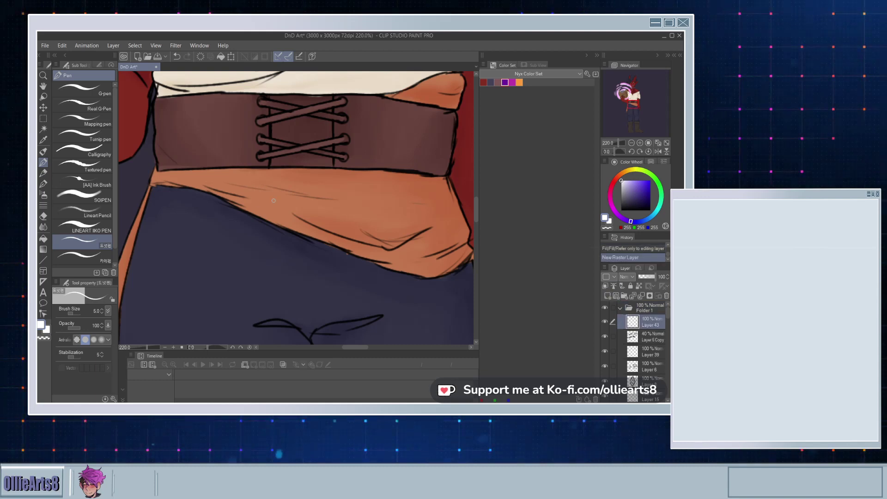
Step: Handwrite the artist's @ handle in white along the lower edge of the orange sash, and lower its layer's opacity to 26%
drag(264, 199, 282, 229)
key(ctrl+z)
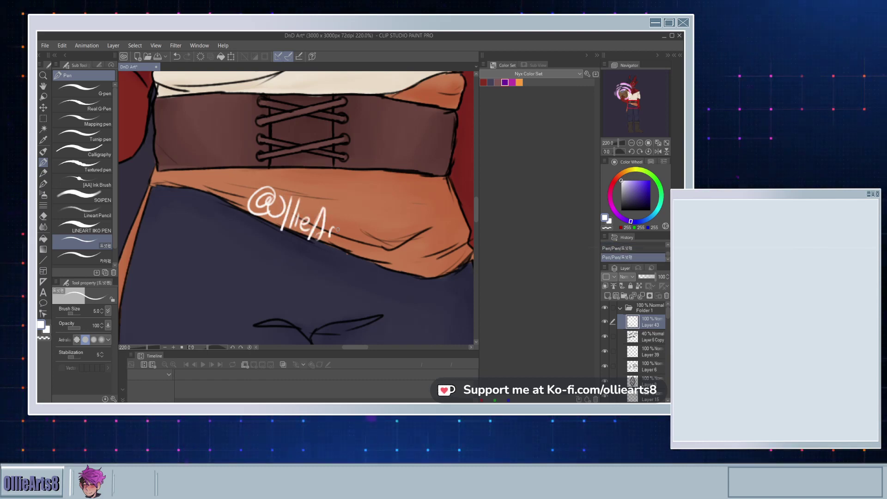
drag(347, 244, 368, 238)
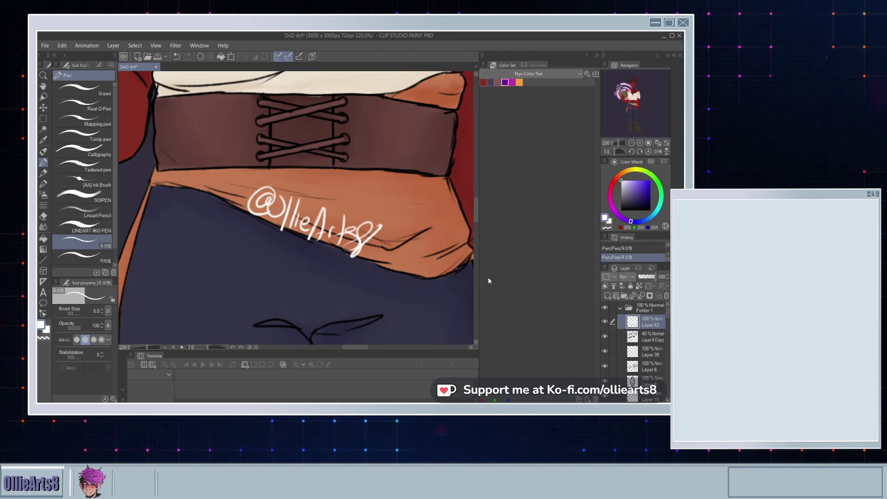
drag(654, 276, 642, 275)
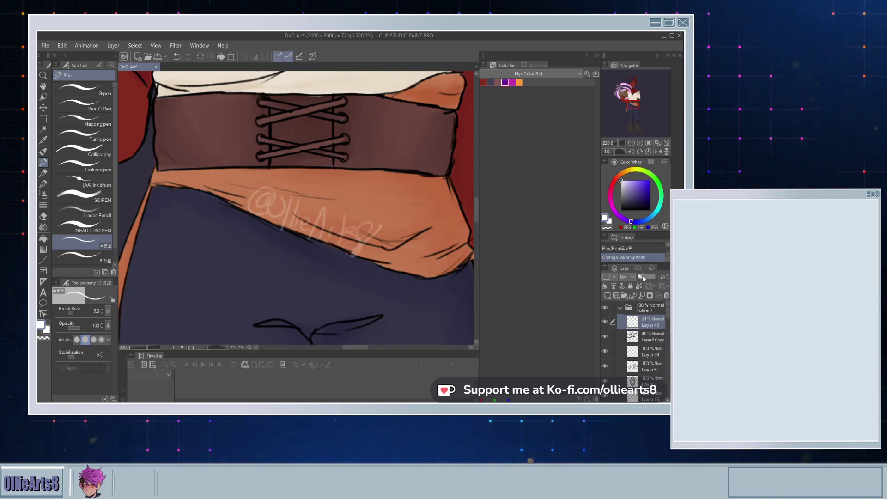
scroll(318, 198, down, 8)
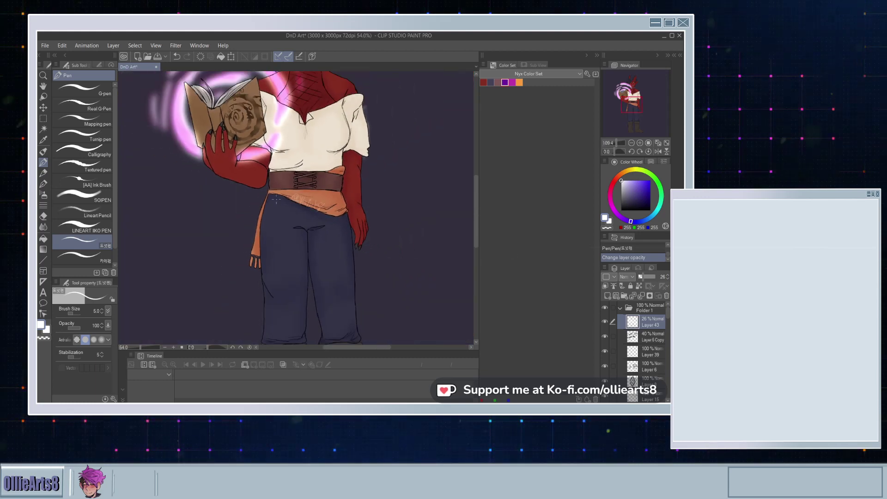
scroll(329, 205, up, 5)
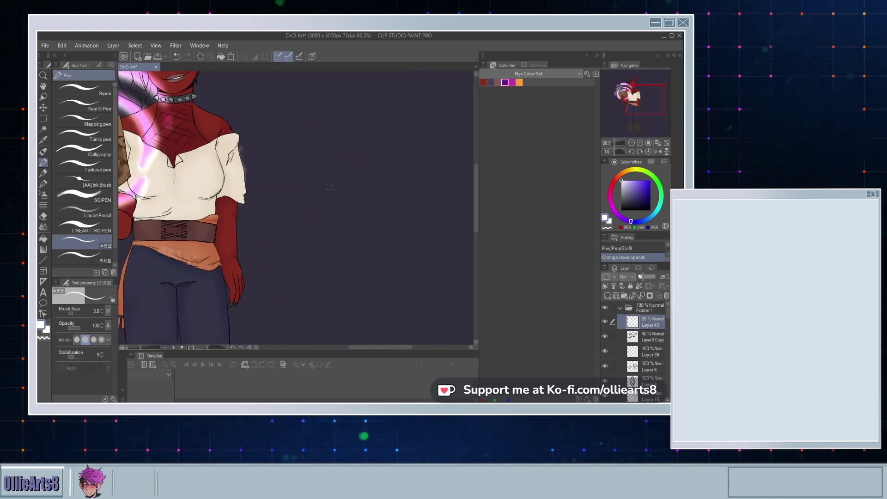
scroll(329, 205, up, 1)
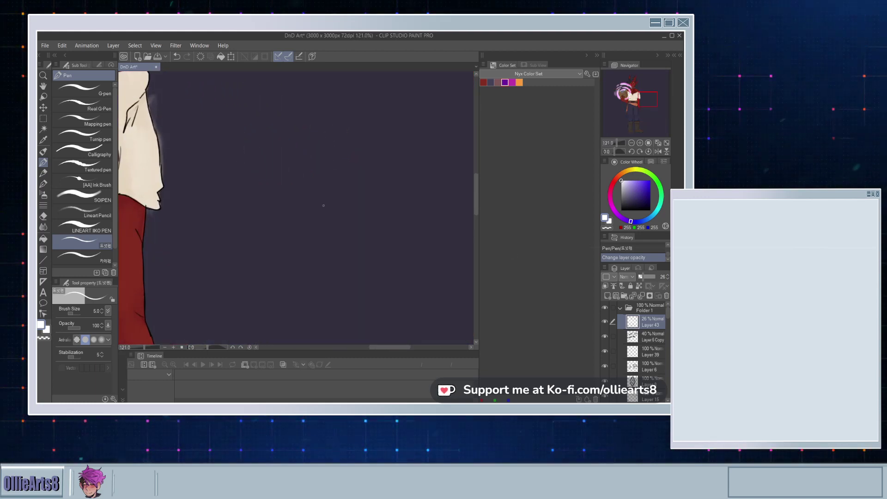
drag(297, 182, 294, 185)
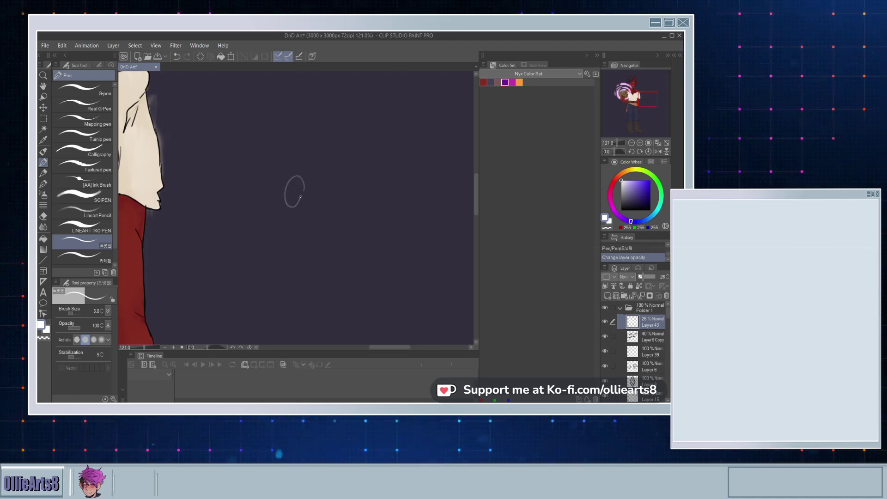
key(ctrl+z)
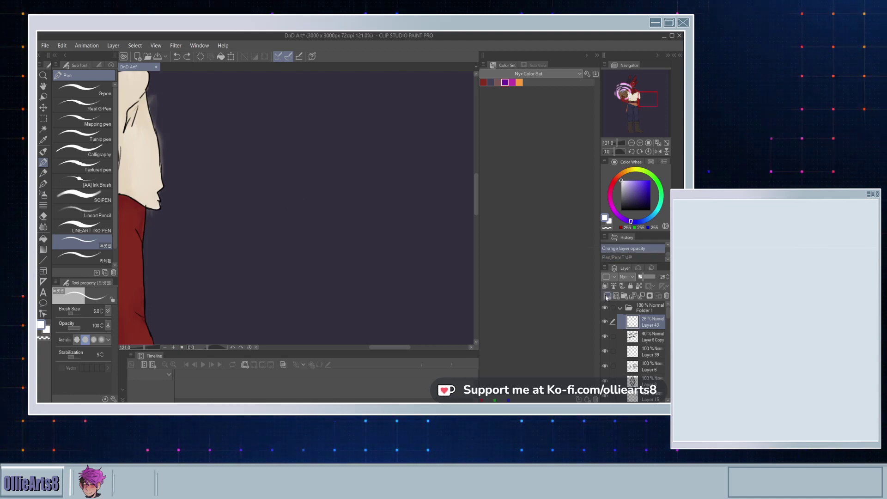
Step: Add a new raster layer above the sash signature's layer in Folder 1
click(607, 296)
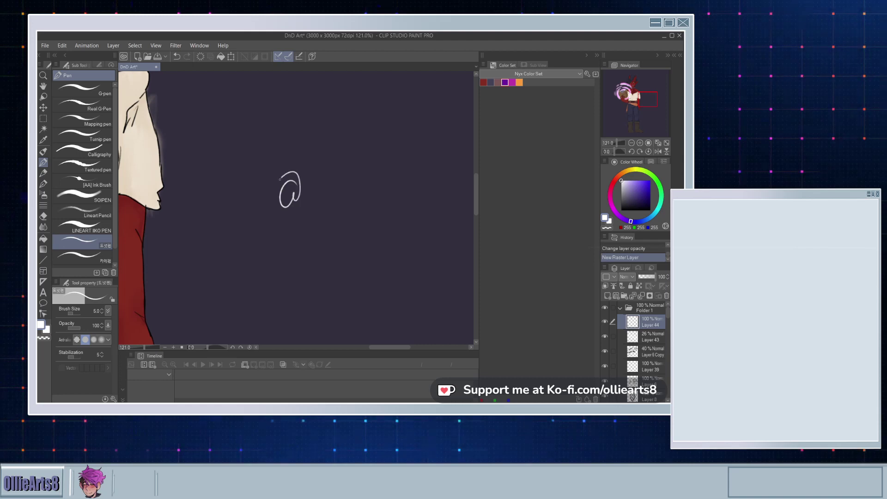
Step: Try handwriting the artist's @ handle in white on the empty background beside the figure, and undo all the strokes while keeping the new layer
key(ctrl+z)
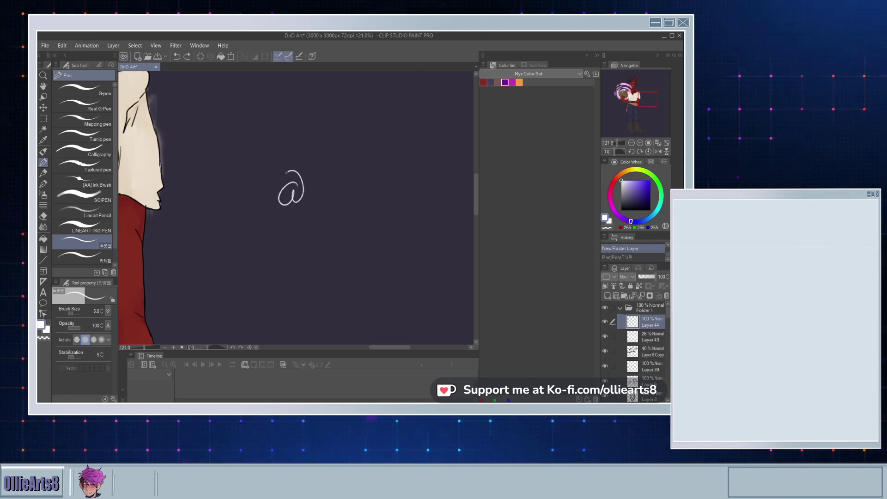
mouse_move(286, 173)
mouse_down()
mouse_move(298, 213)
mouse_move(308, 210)
mouse_move(314, 181)
mouse_move(310, 188)
mouse_move(327, 185)
mouse_up()
key(ctrl+z)
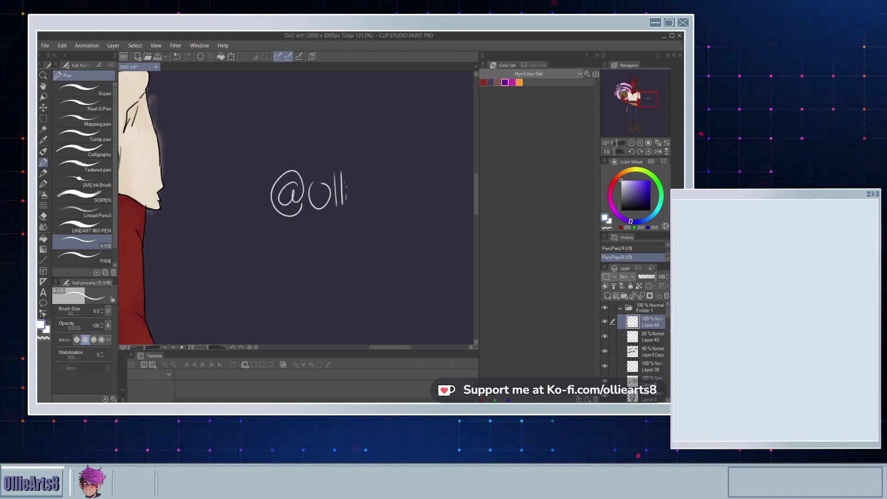
key(ctrl+z)
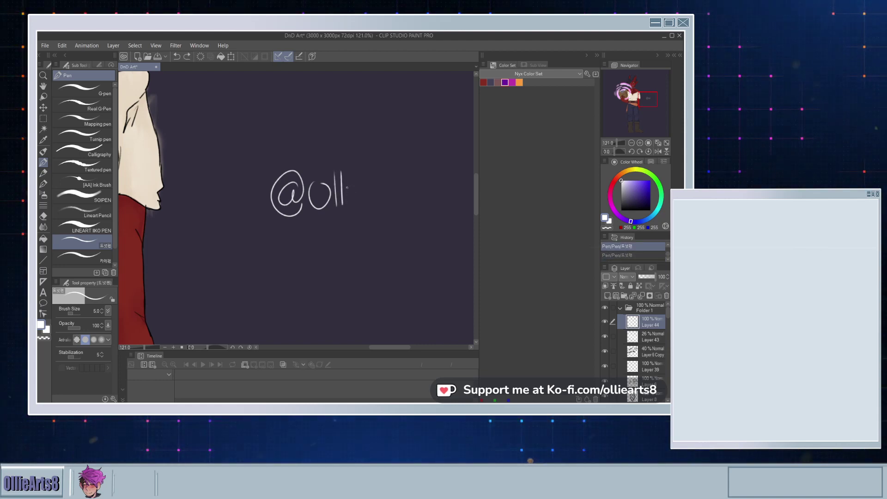
drag(346, 183, 347, 203)
click(351, 188)
key(ctrl+z)
key(ctrl+z)
key(ctrl+z)
key(ctrl+z)
key(ctrl+z)
key(ctrl+z)
key(ctrl+z)
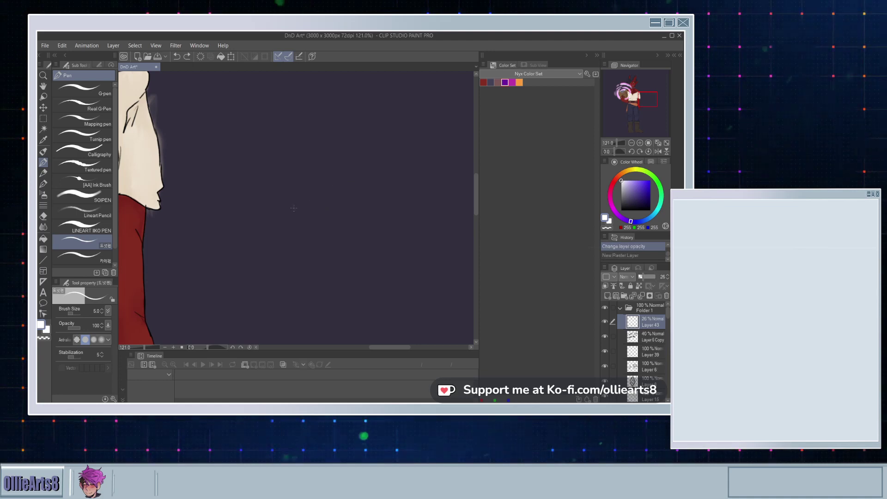
key(ctrl+y)
Step: Add a white text object containing the artist's @ handle on the background beside the figure
scroll(294, 208, down, 3)
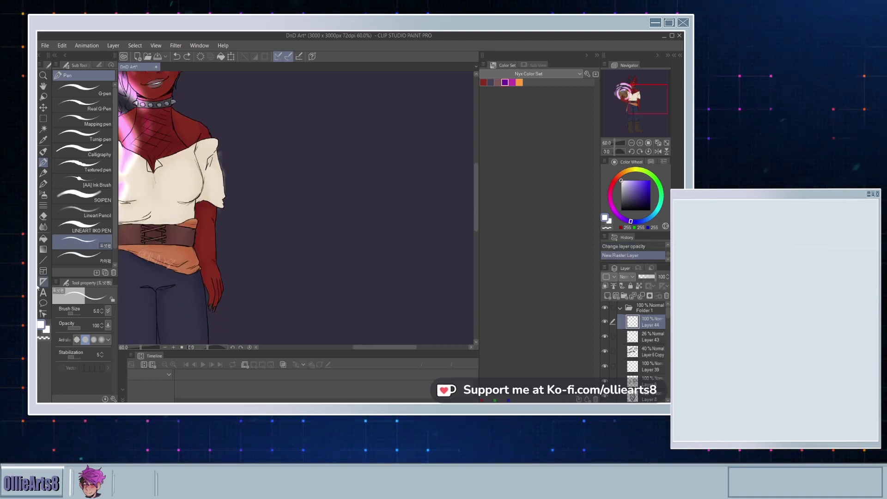
click(44, 292)
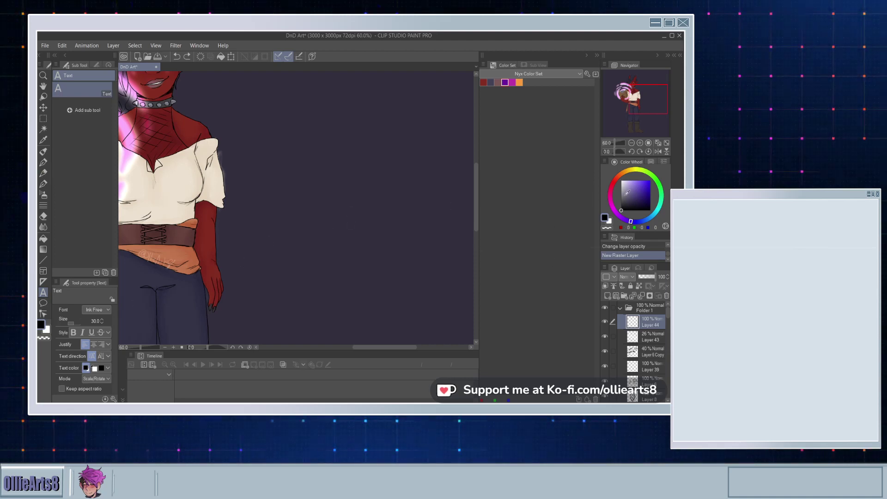
click(304, 218)
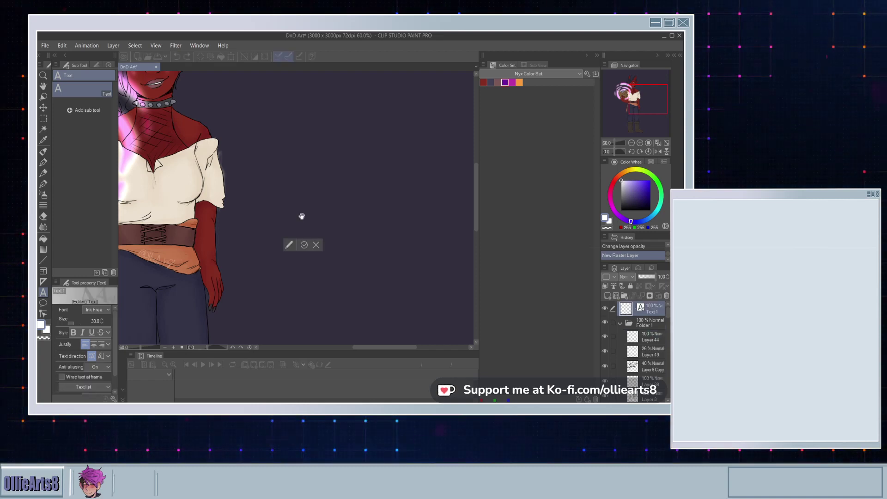
text(@Ollie)
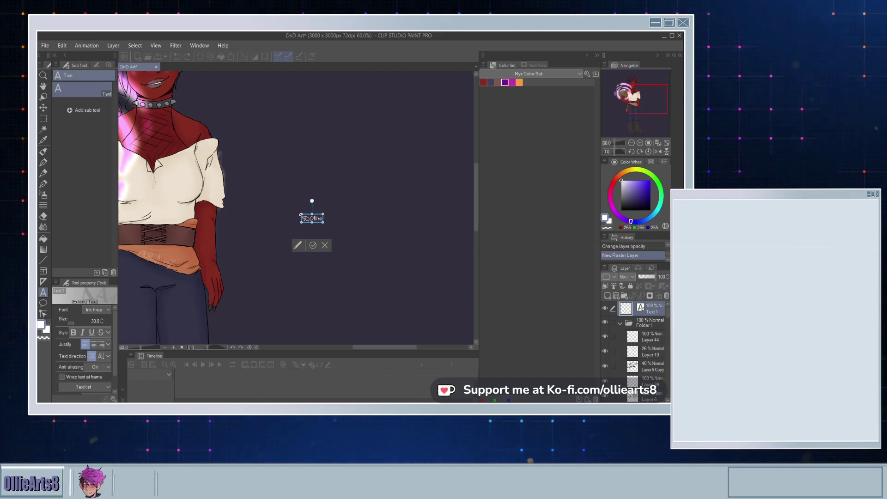
key(BackSpace)
key(BackSpace)
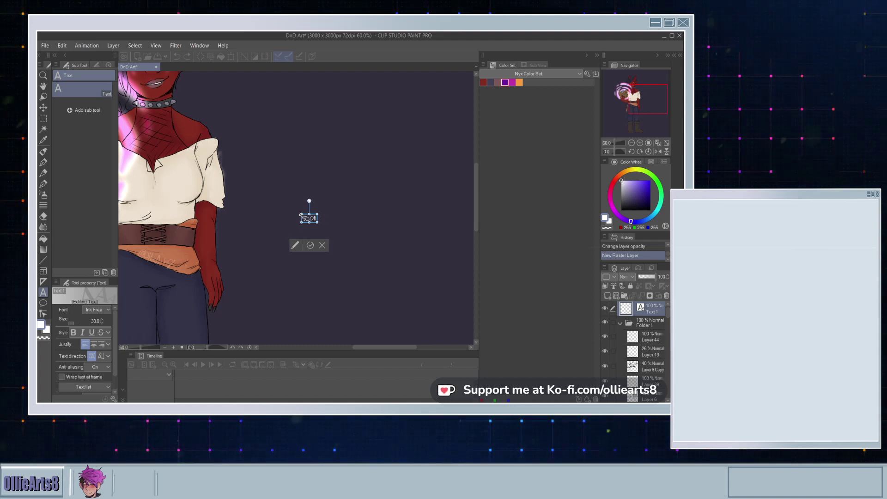
text(ieart)
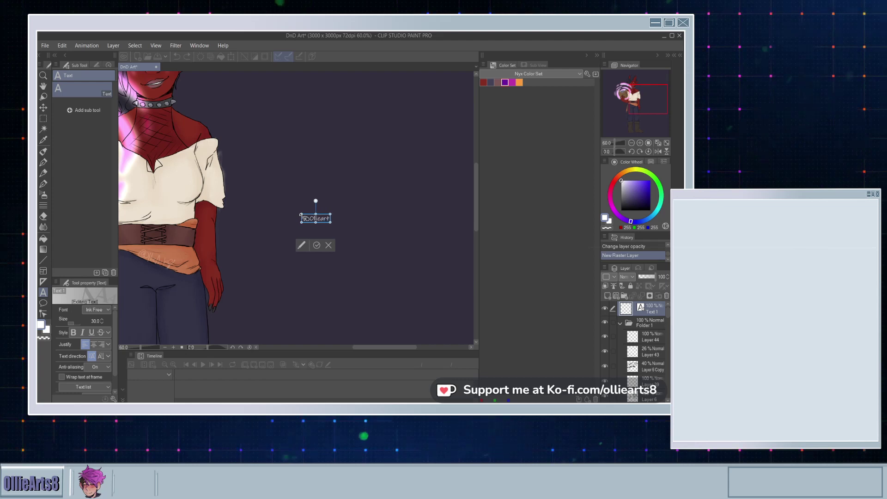
text(s8)
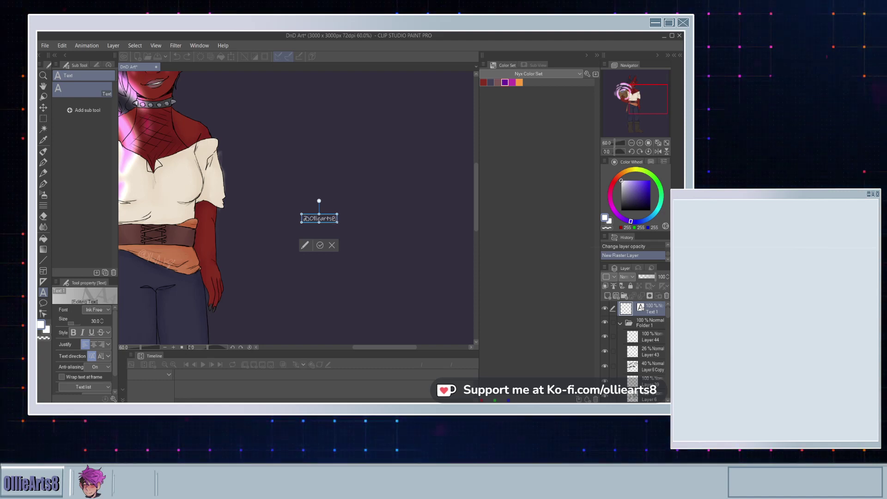
Step: Enlarge the whole handle text to size 93, switch it to a slanted script font and confirm the text
key(ctrl+a)
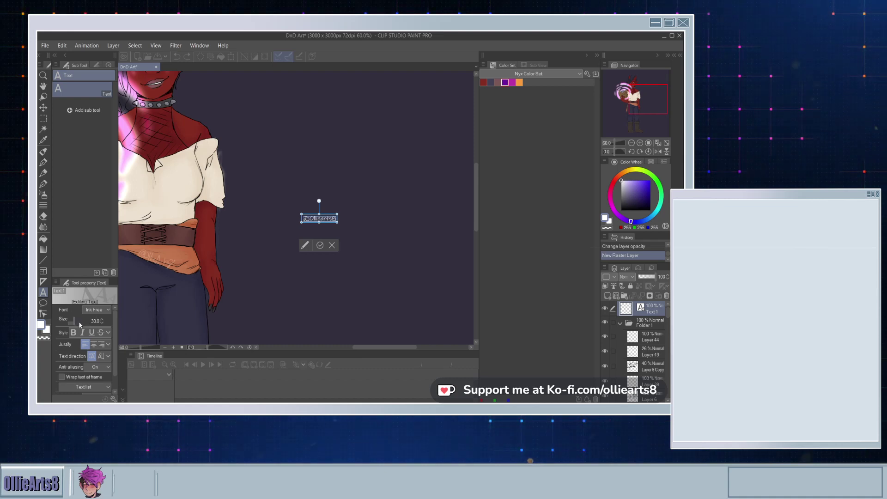
drag(79, 322, 76, 322)
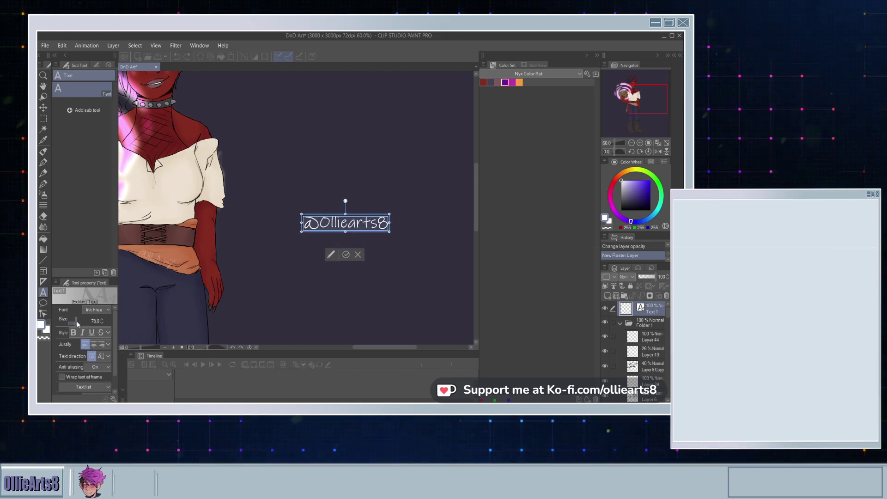
scroll(77, 324, up, 3)
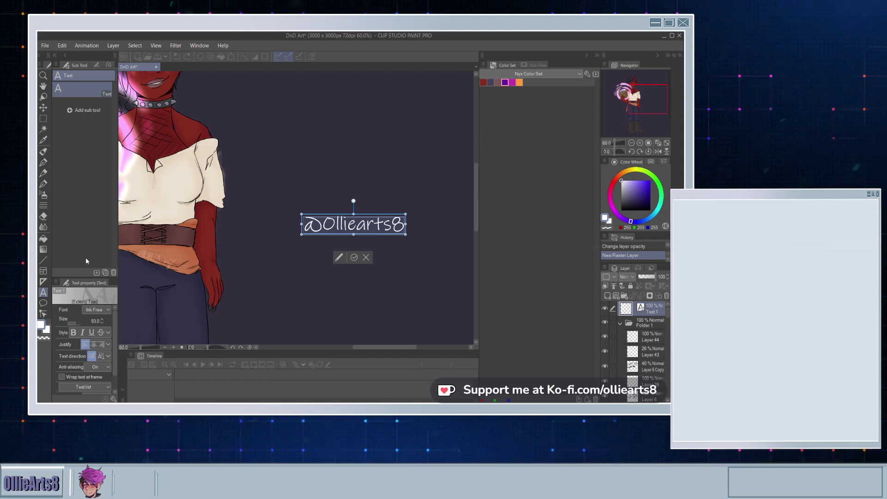
scroll(88, 310, down, 3)
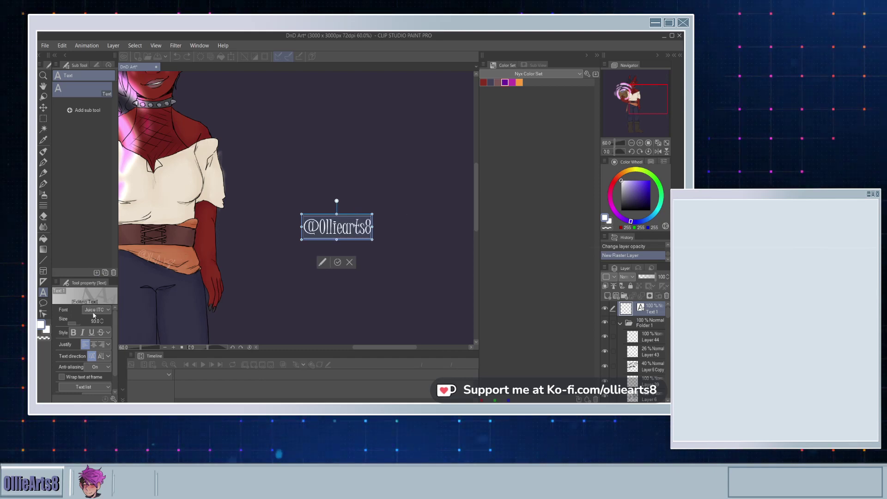
click(83, 215)
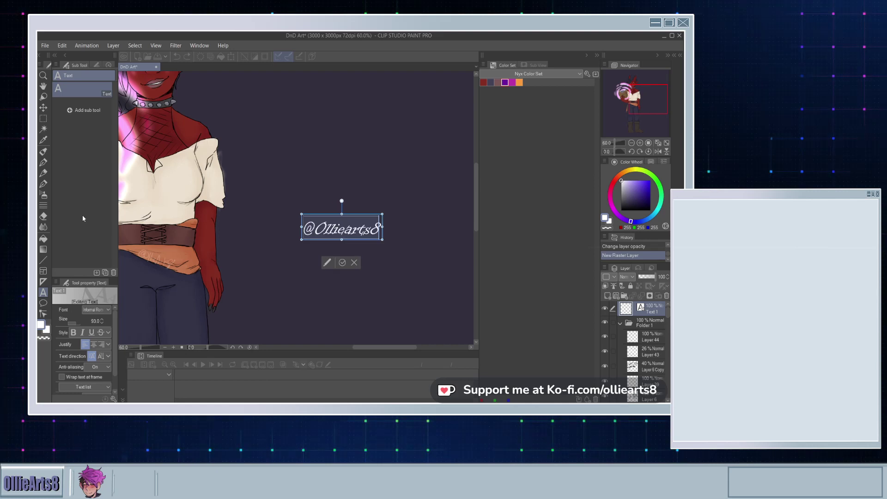
click(344, 264)
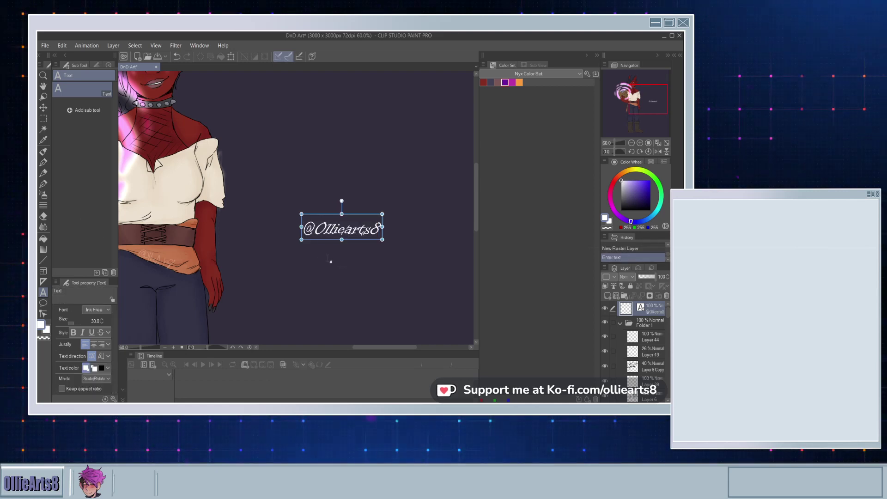
Step: Move the handle text layer closer to the figure, beside the hanging arm
scroll(330, 261, down, 4)
scroll(253, 216, up, 5)
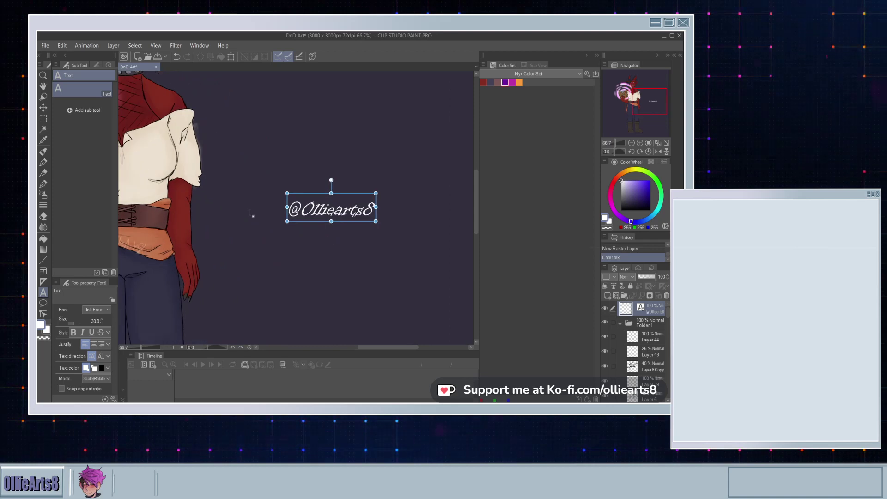
click(43, 107)
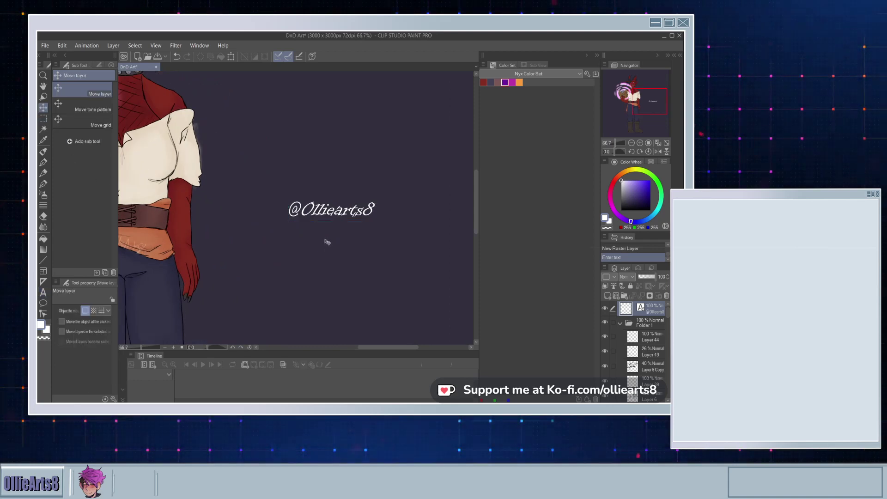
drag(327, 242, 264, 214)
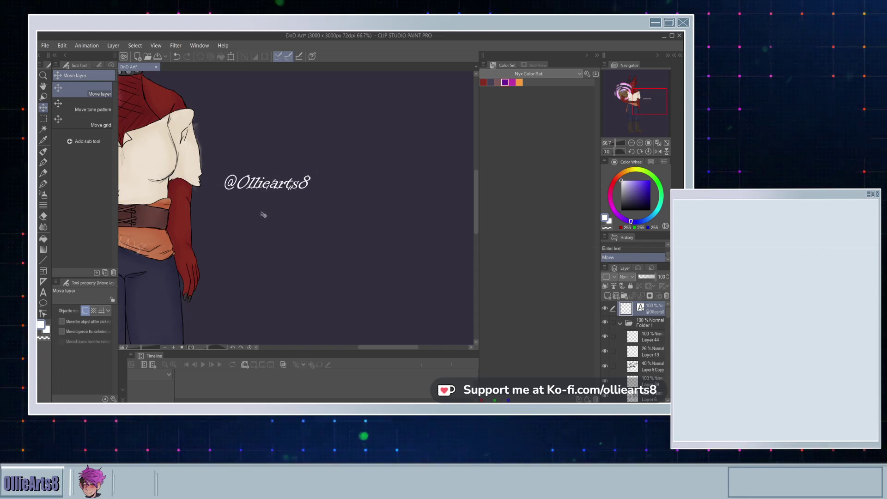
scroll(263, 214, down, 8)
scroll(187, 224, up, 4)
scroll(283, 206, up, 5)
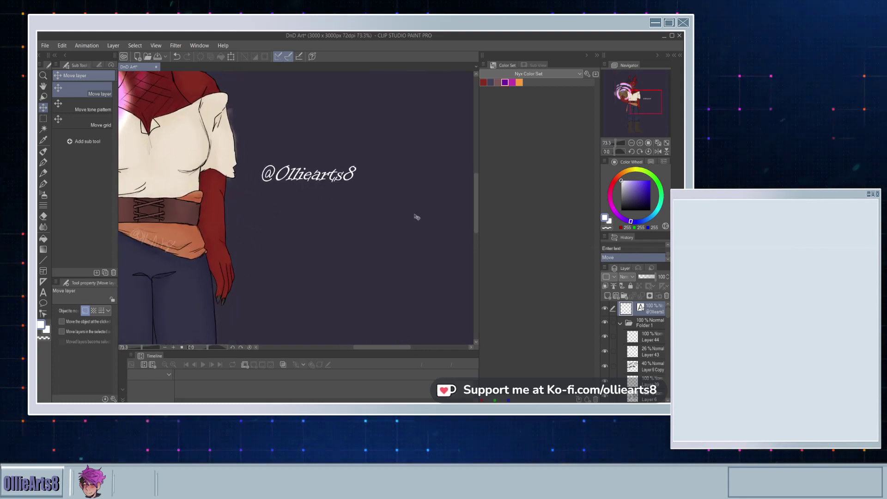
Step: Draw a slanted white four-sided frame around the handle text on the empty raster layer, using the size 5 pen
click(647, 336)
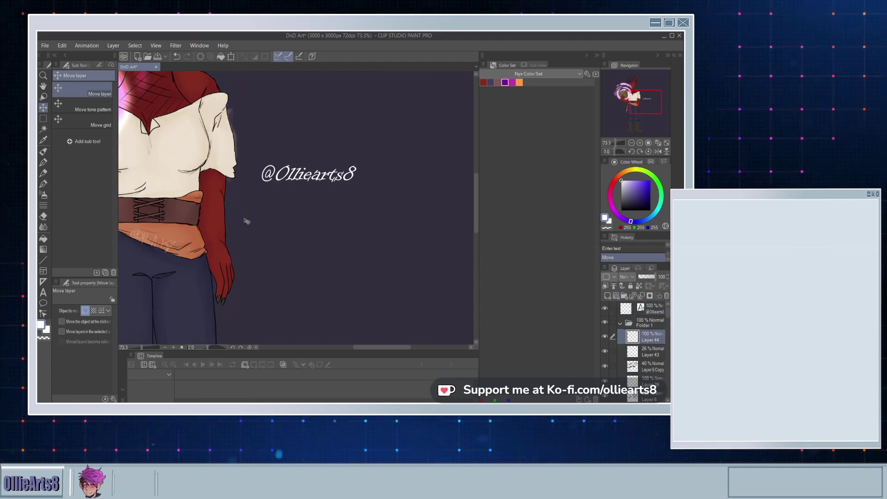
click(43, 183)
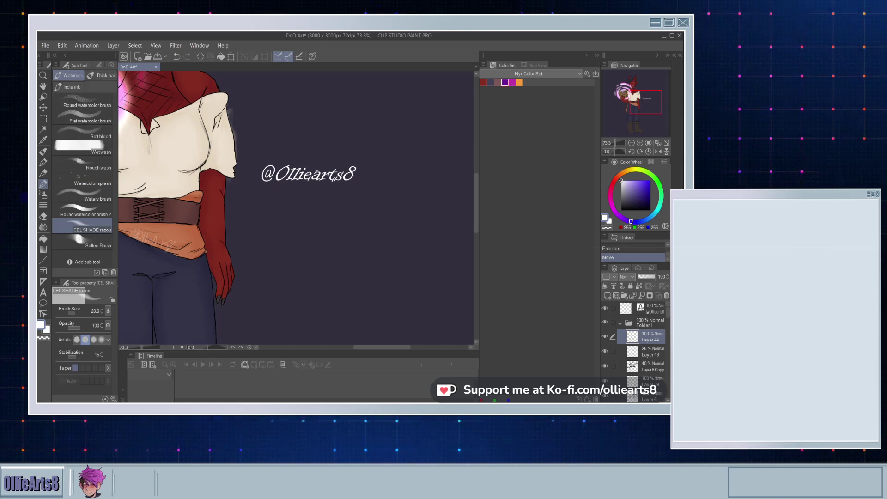
click(43, 164)
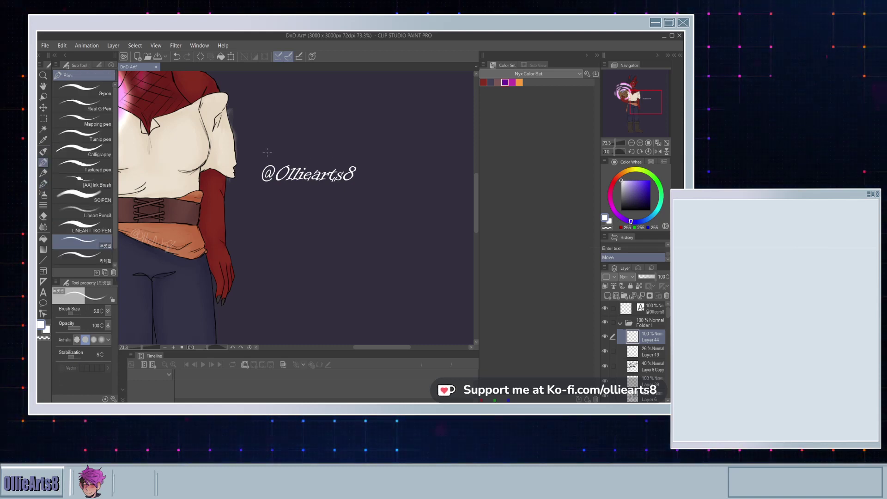
mouse_move(267, 150)
mouse_down()
mouse_move(253, 168)
mouse_move(261, 151)
mouse_move(365, 144)
mouse_up()
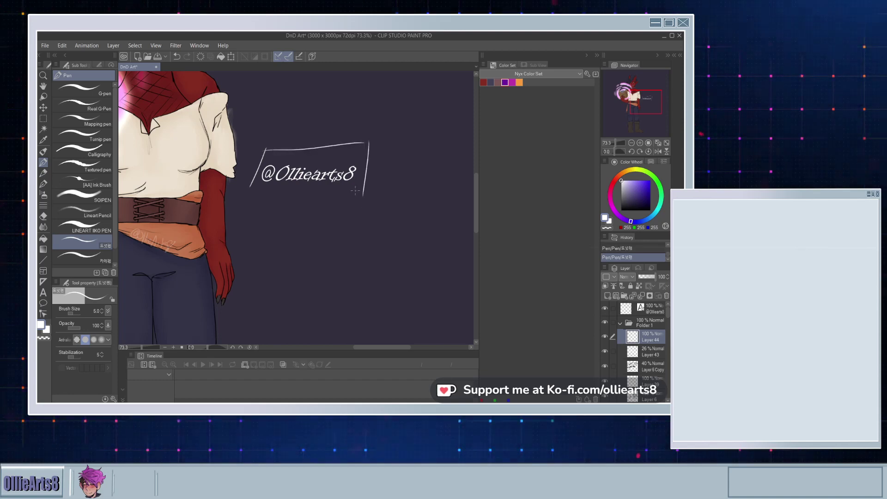
key(ctrl+z)
key(ctrl+z)
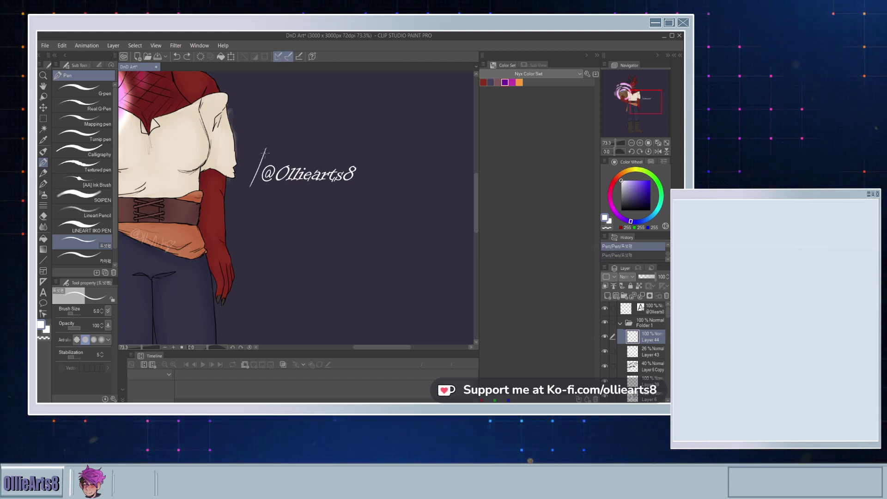
mouse_move(266, 153)
mouse_down()
mouse_move(370, 152)
mouse_move(354, 193)
mouse_up()
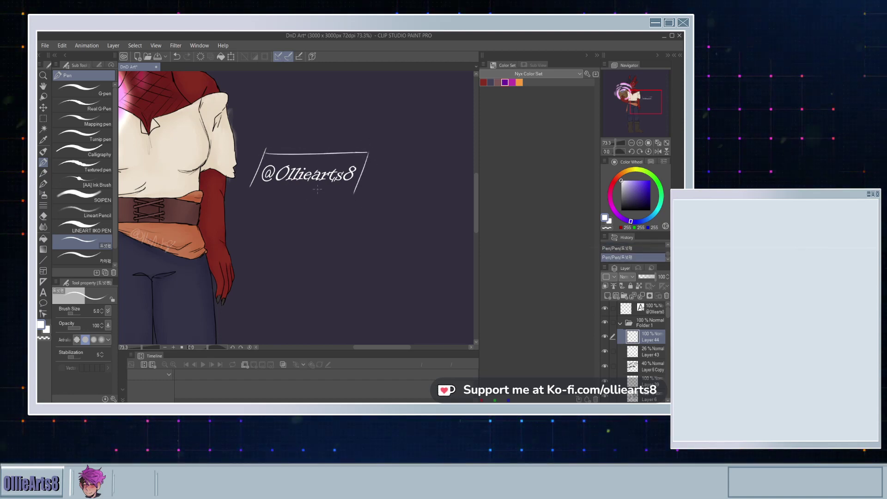
drag(250, 187, 357, 189)
key(ctrl+z)
drag(245, 188, 354, 192)
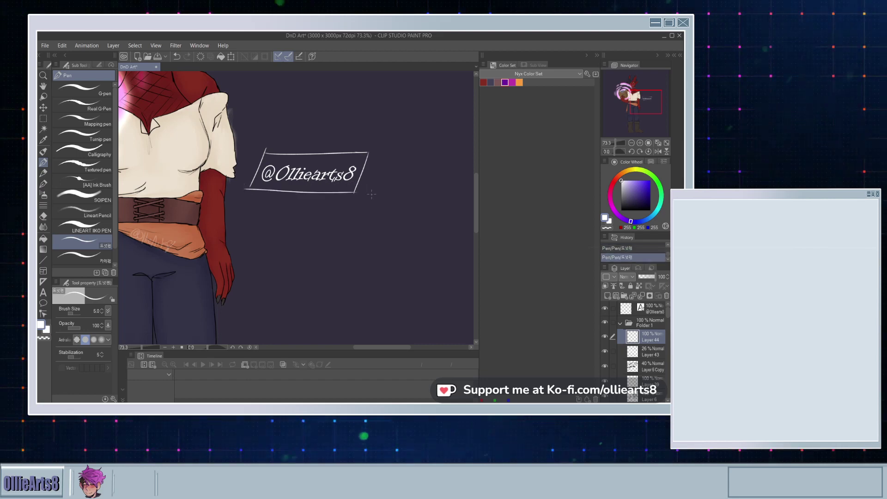
scroll(373, 194, down, 5)
scroll(298, 189, up, 2)
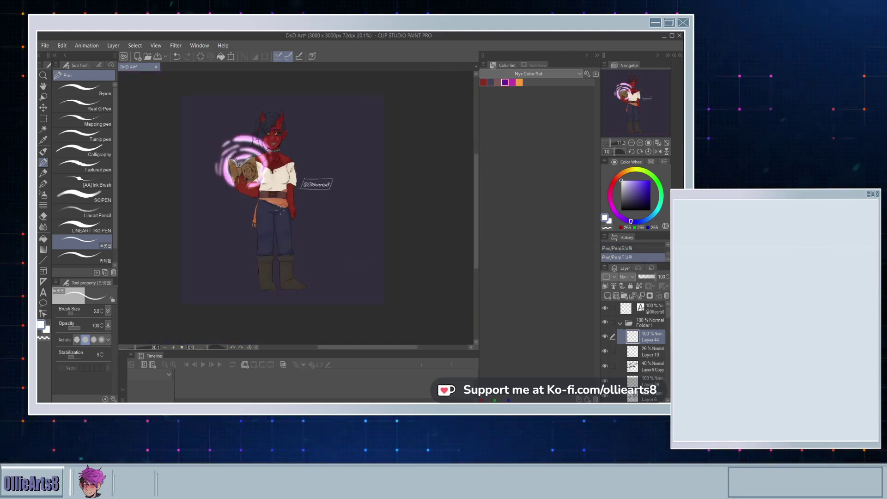
scroll(298, 190, down, 4)
scroll(358, 196, up, 3)
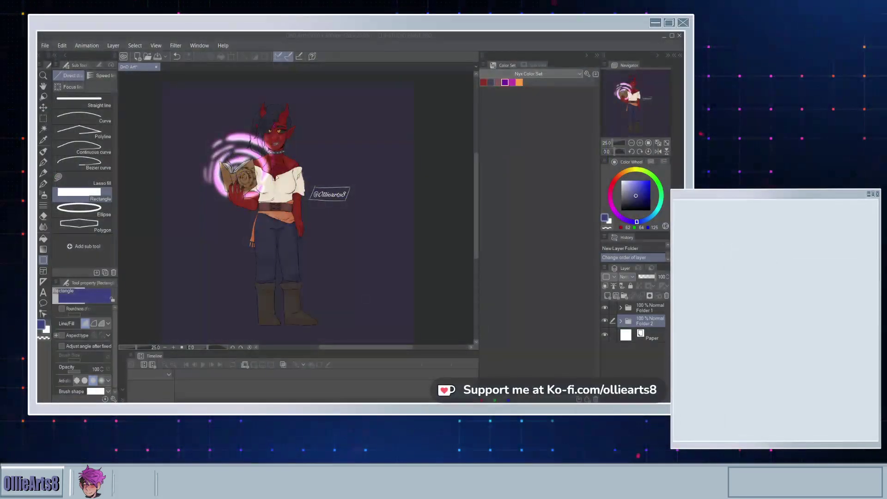
scroll(296, 208, down, 2)
scroll(295, 207, up, 3)
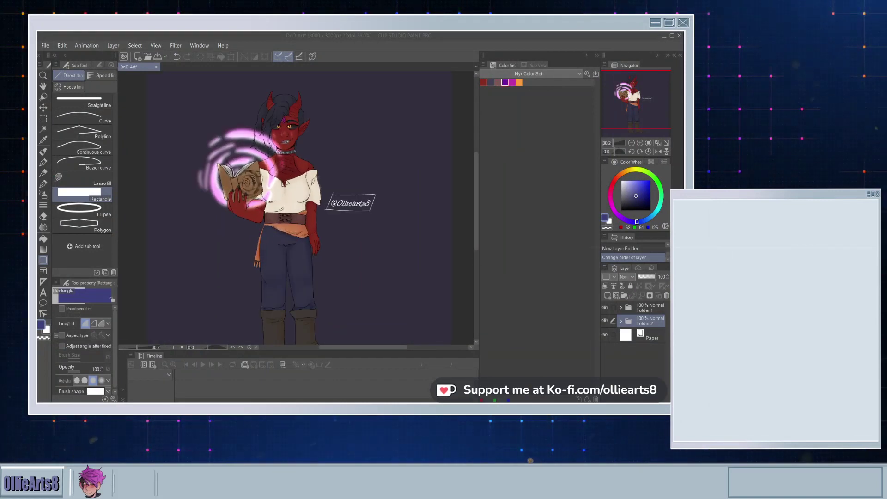